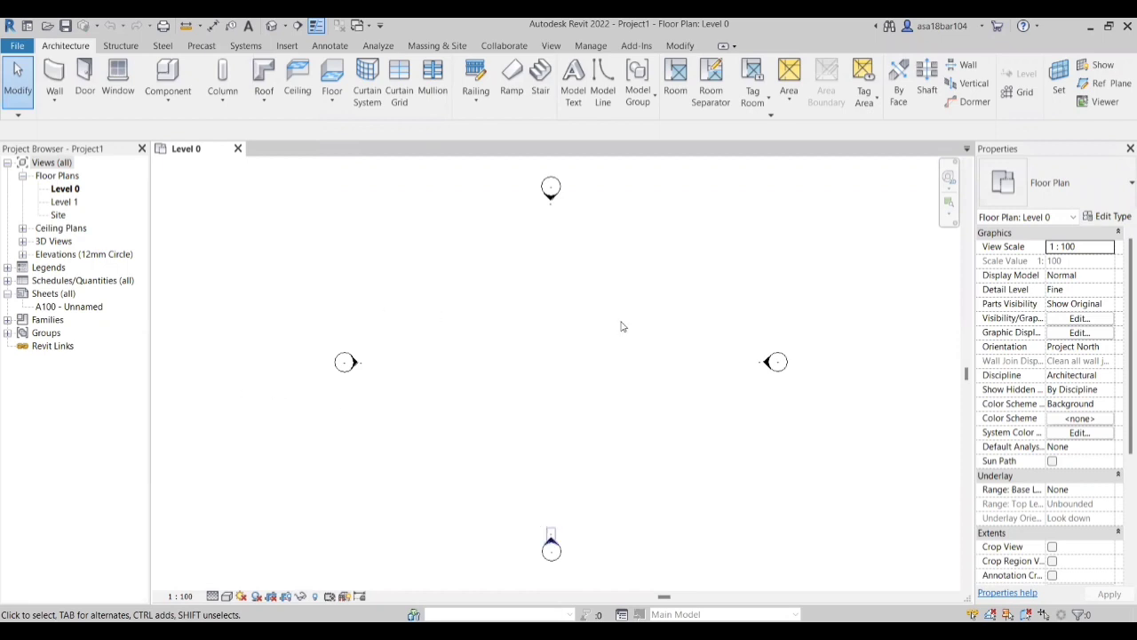
Step: Check the available length unit options in the project units without changing them
click(591, 47)
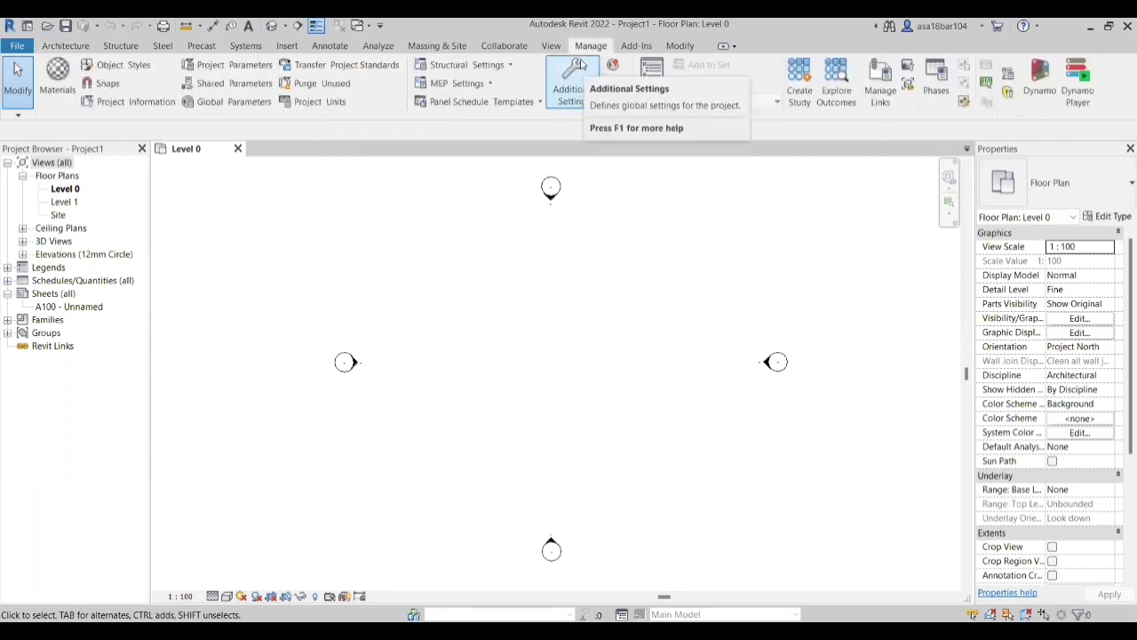
click(318, 102)
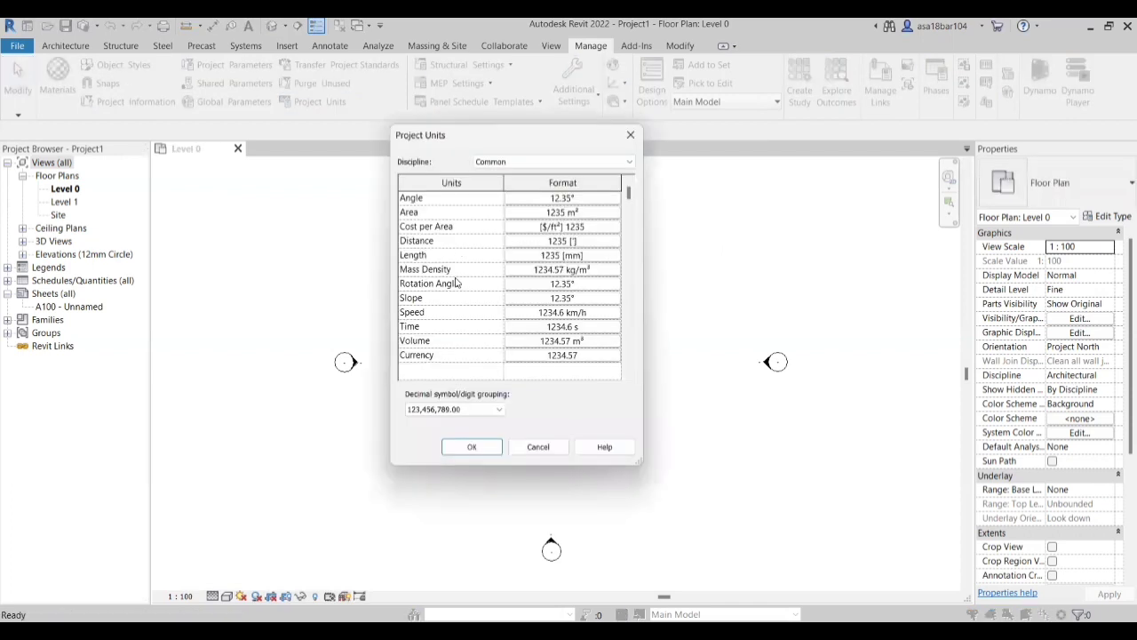
click(579, 257)
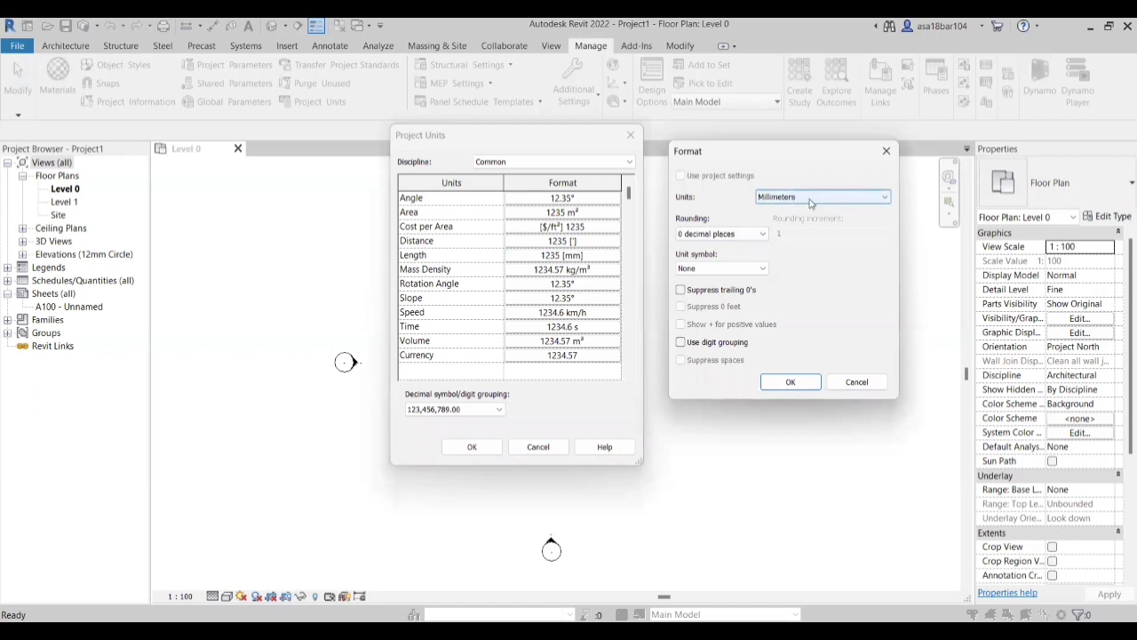
click(811, 199)
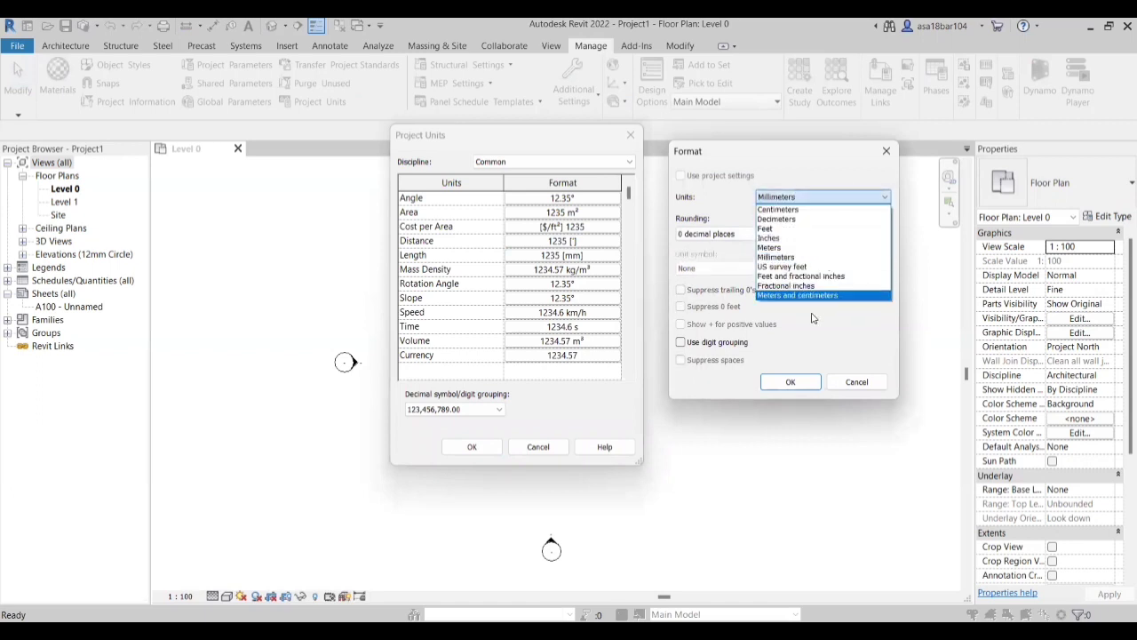
click(872, 386)
click(631, 135)
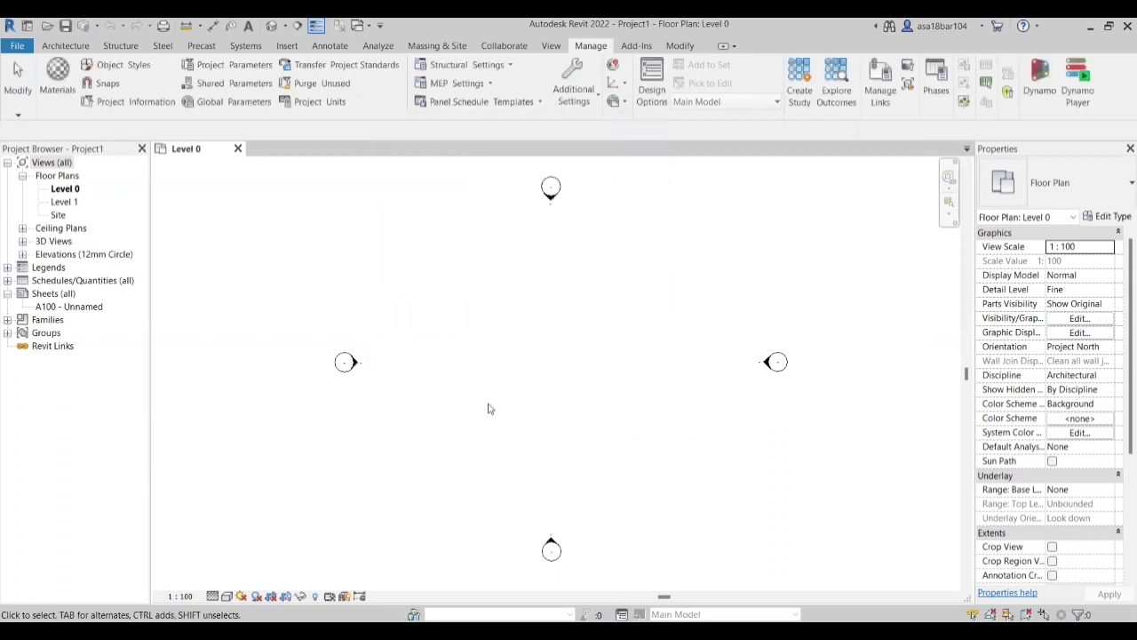
Step: Start an architectural wall and choose the wall type Wall-Ext_215Bwk
scroll(516, 439, down, 1)
click(66, 46)
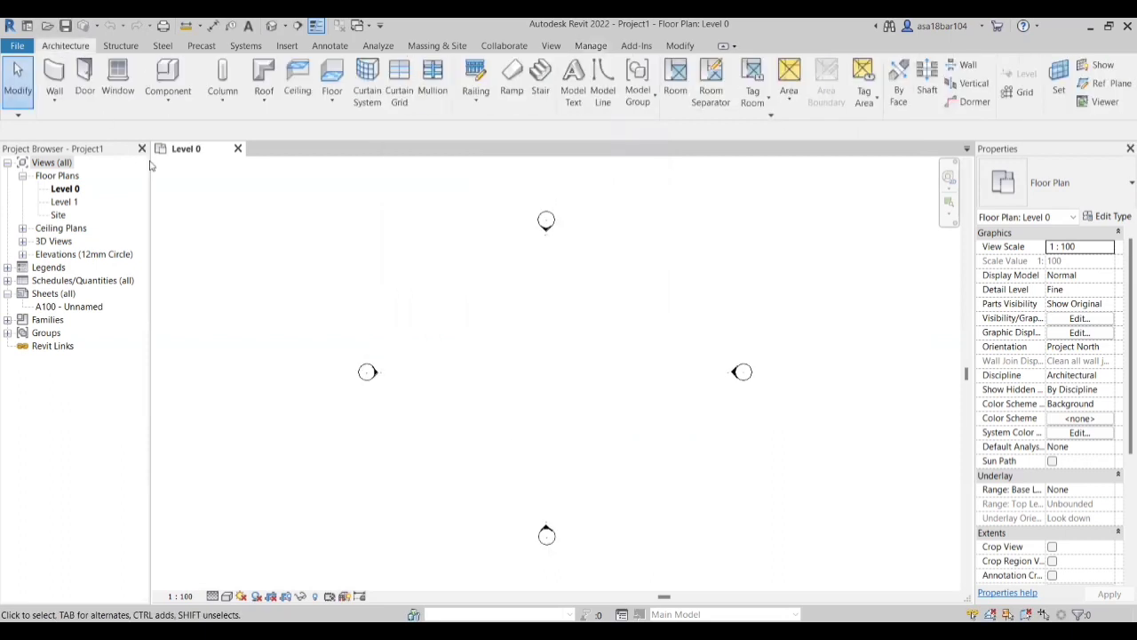
scroll(509, 338, down, 1)
scroll(516, 363, up, 1)
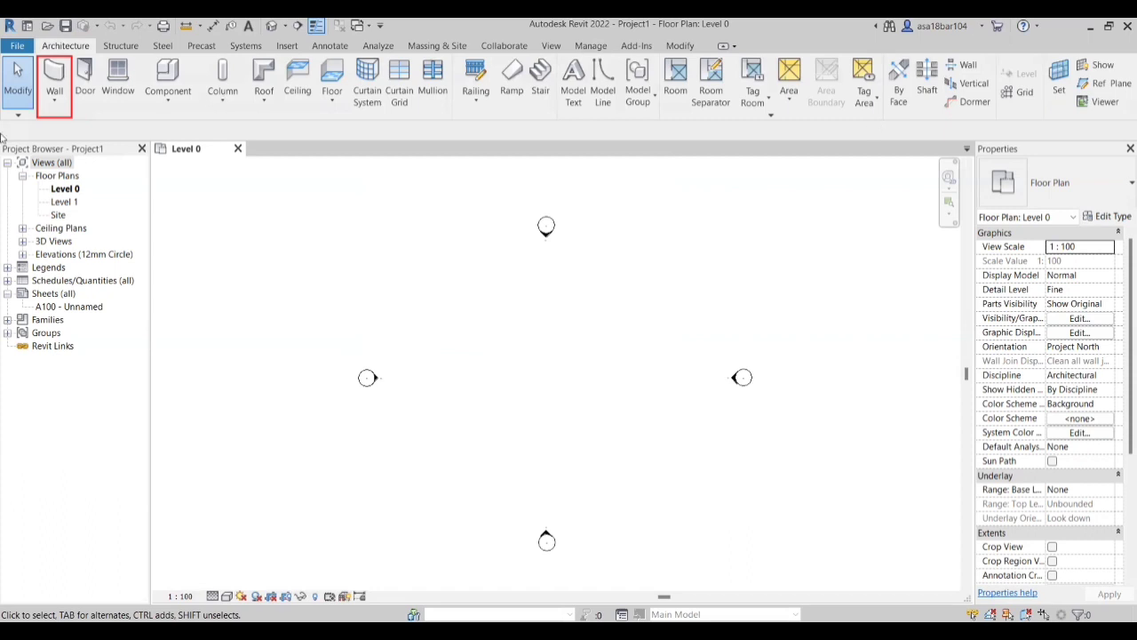
click(57, 105)
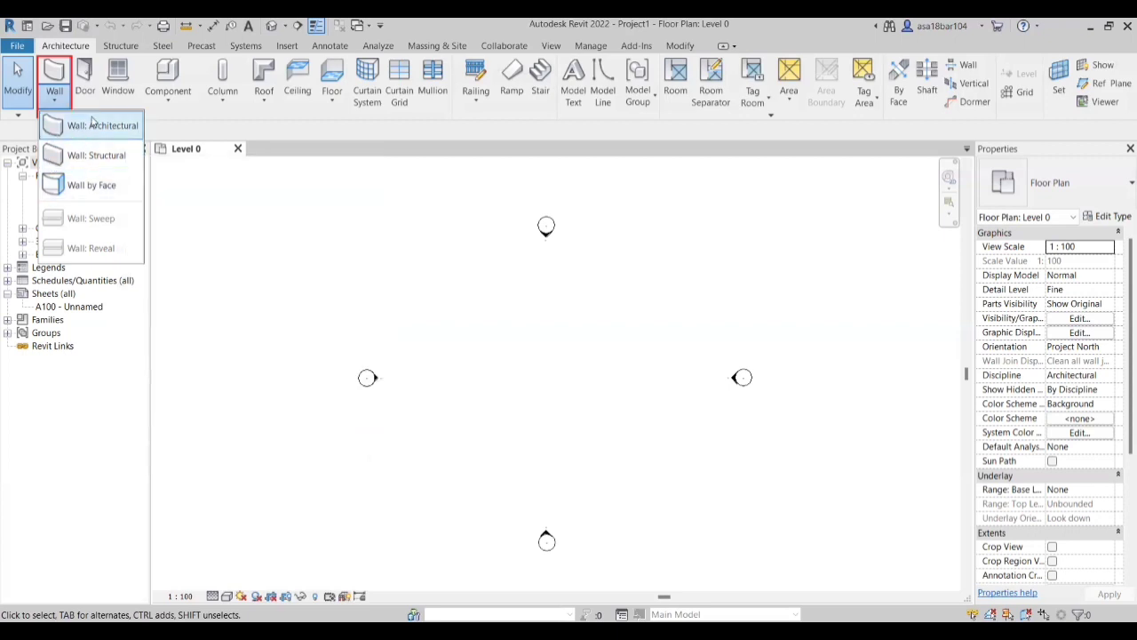
click(94, 133)
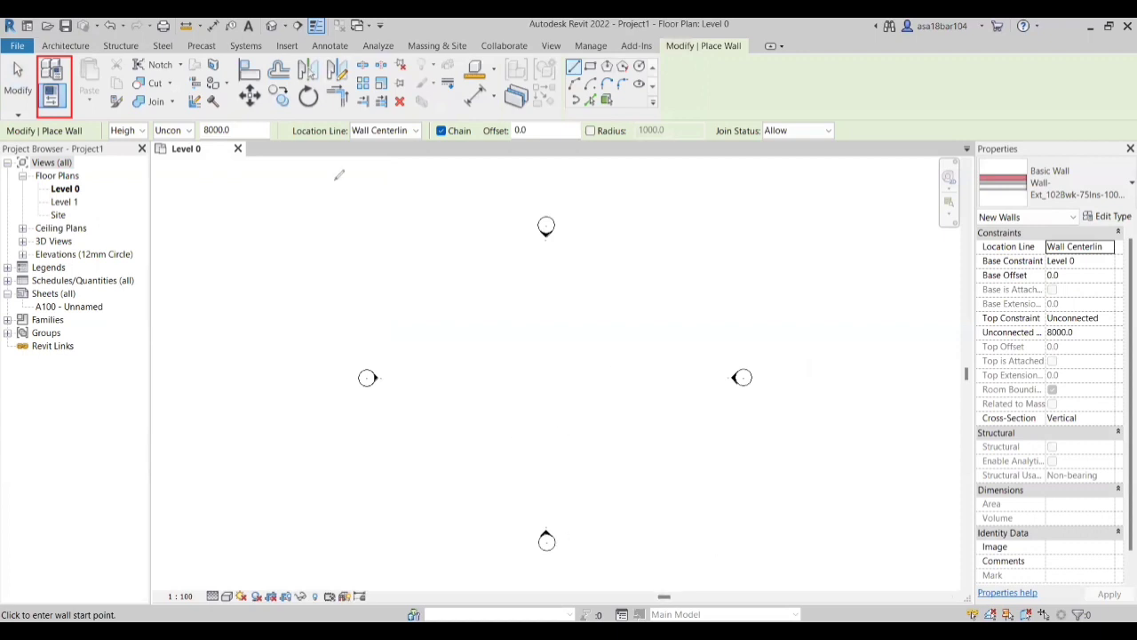
drag(883, 346, 990, 191)
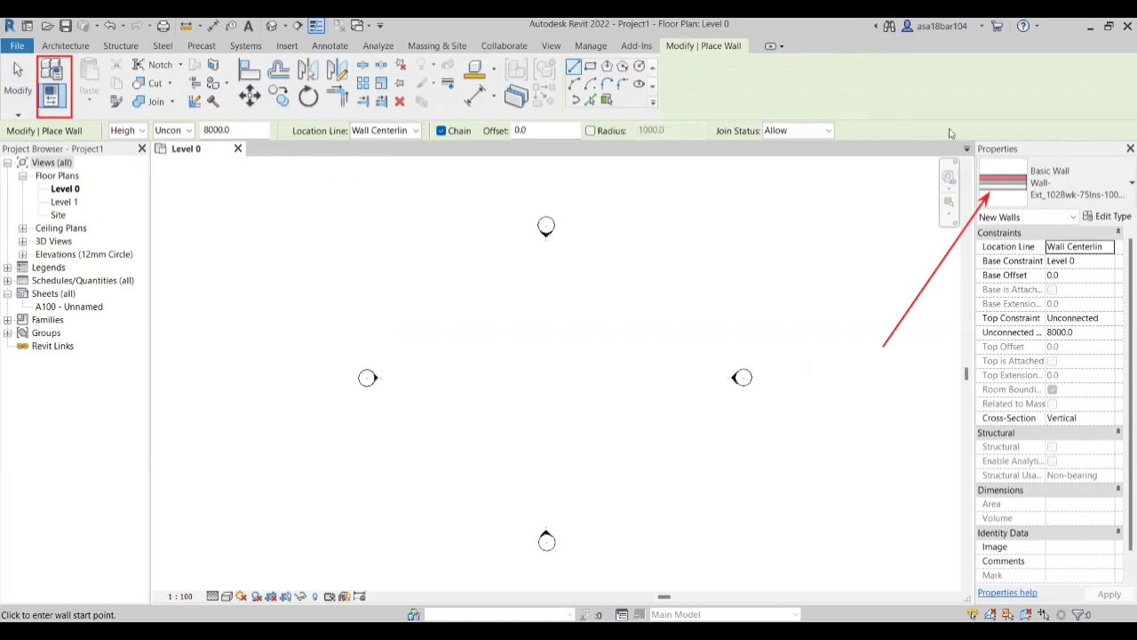
click(1028, 205)
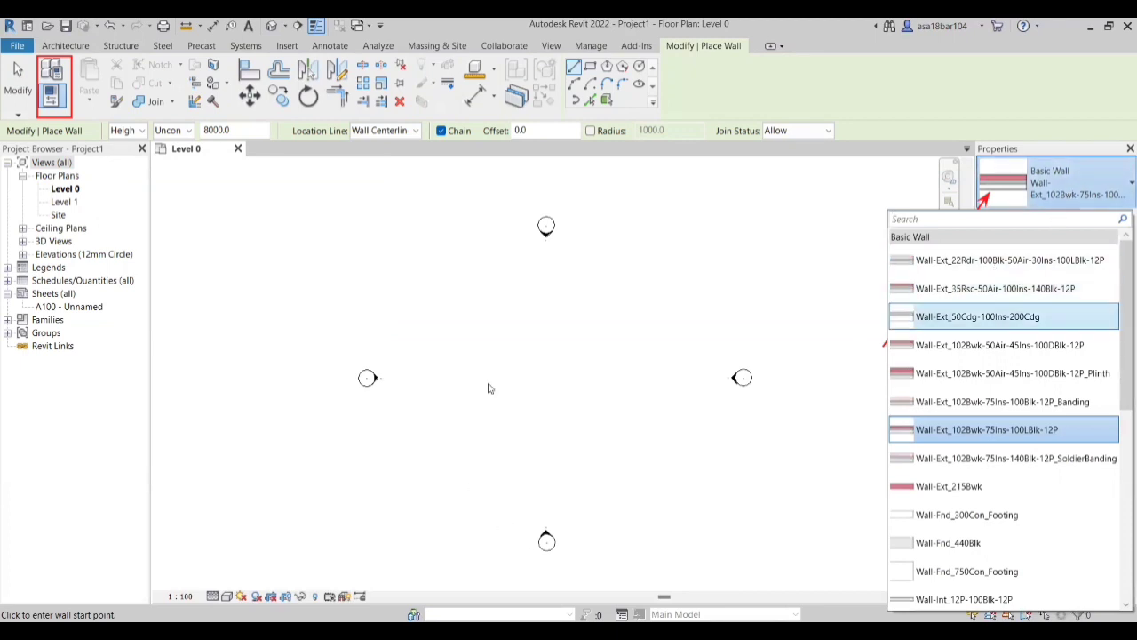
key(Escape)
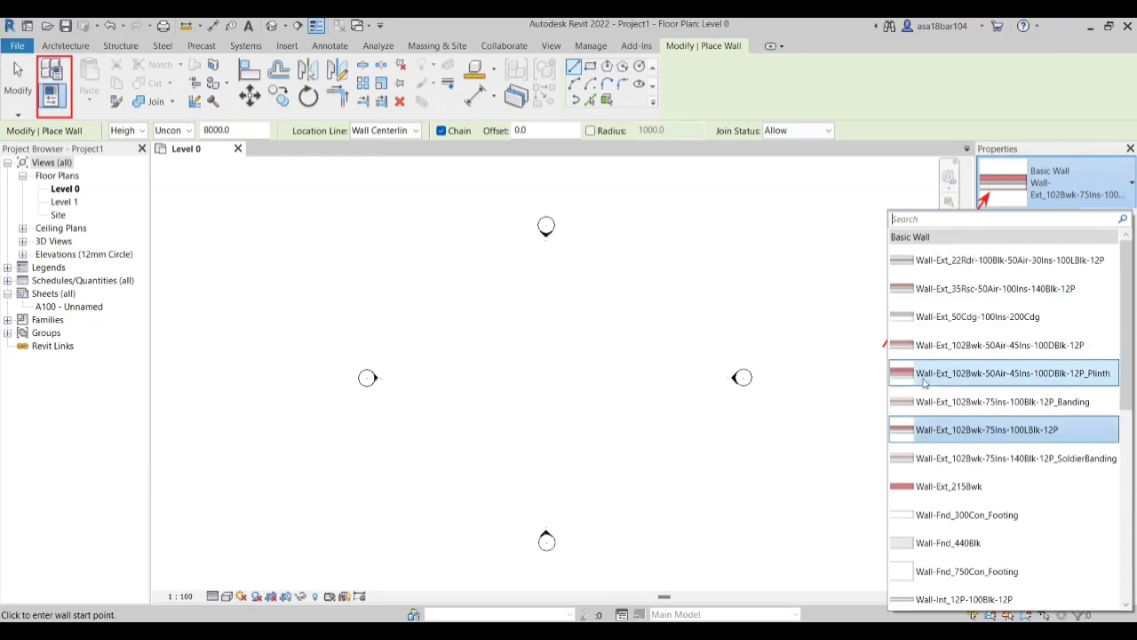
mouse_move(924, 379)
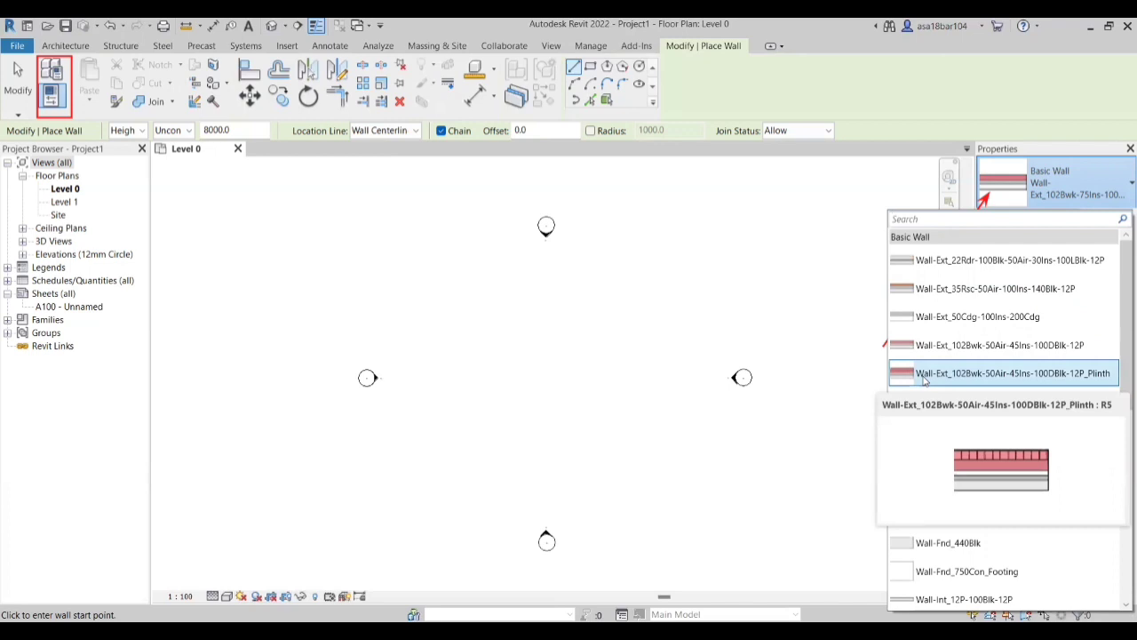
mouse_move(921, 350)
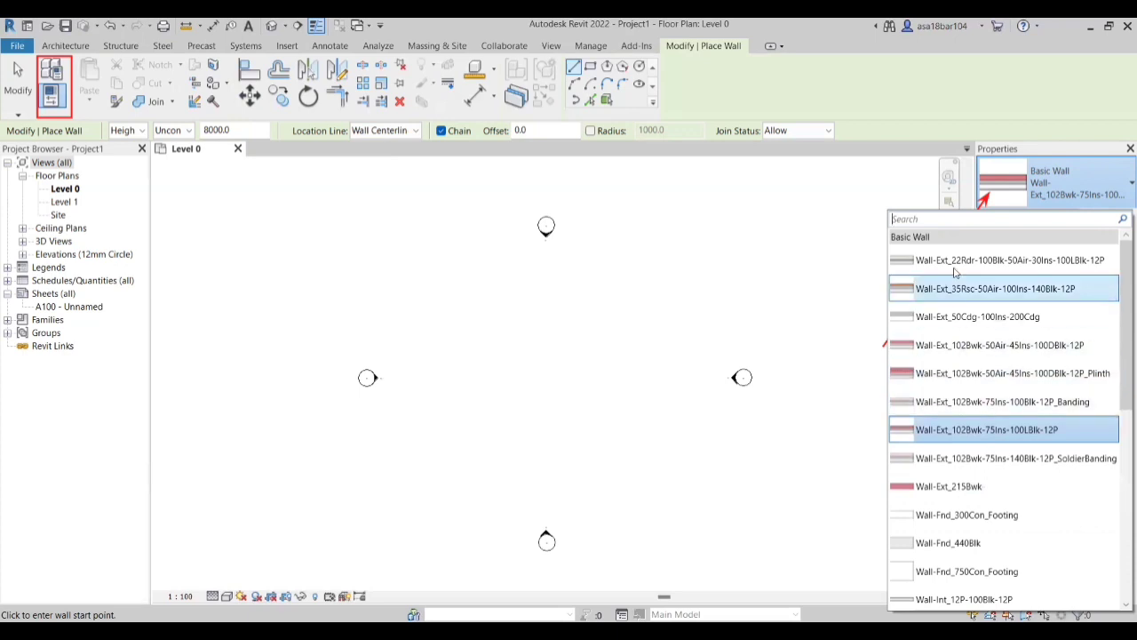
mouse_move(949, 435)
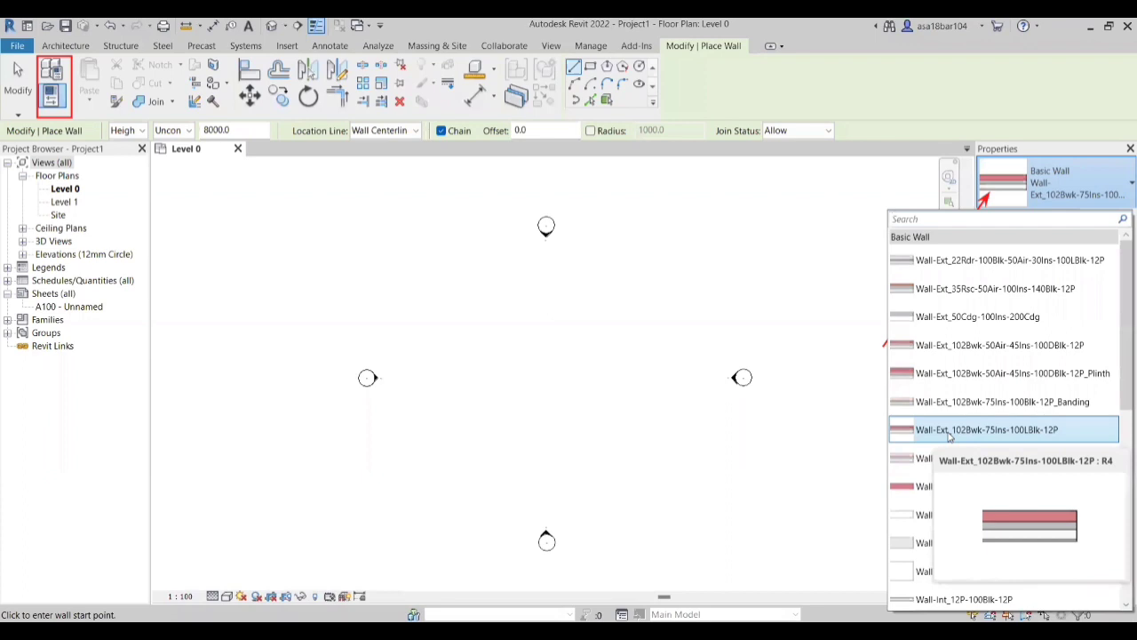
scroll(970, 409, down, 2)
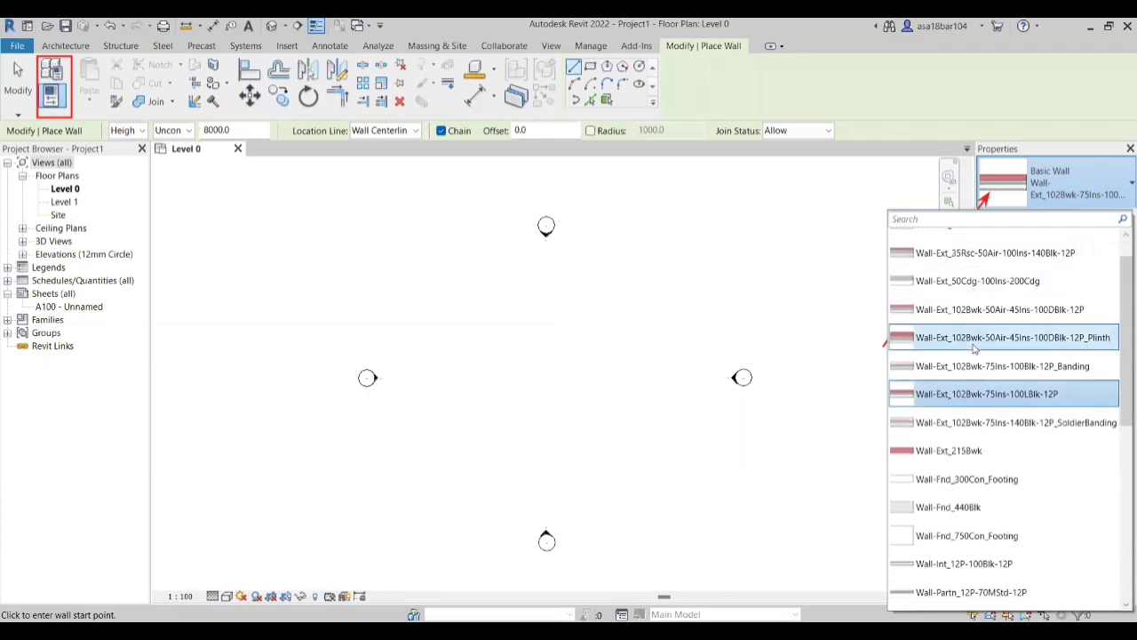
scroll(973, 407, up, 2)
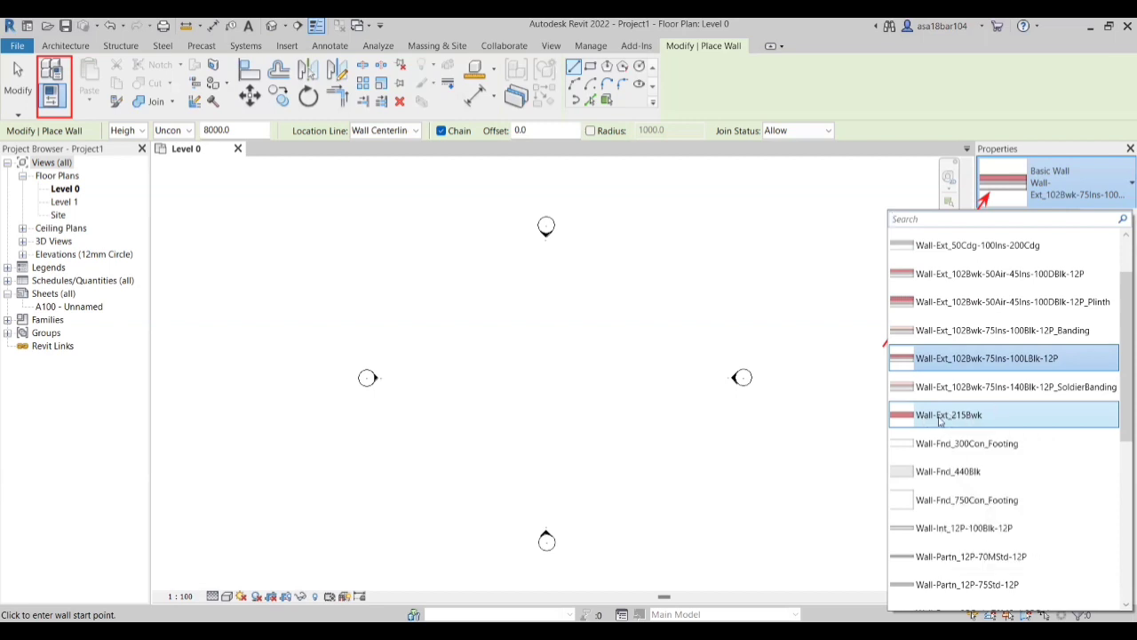
click(967, 416)
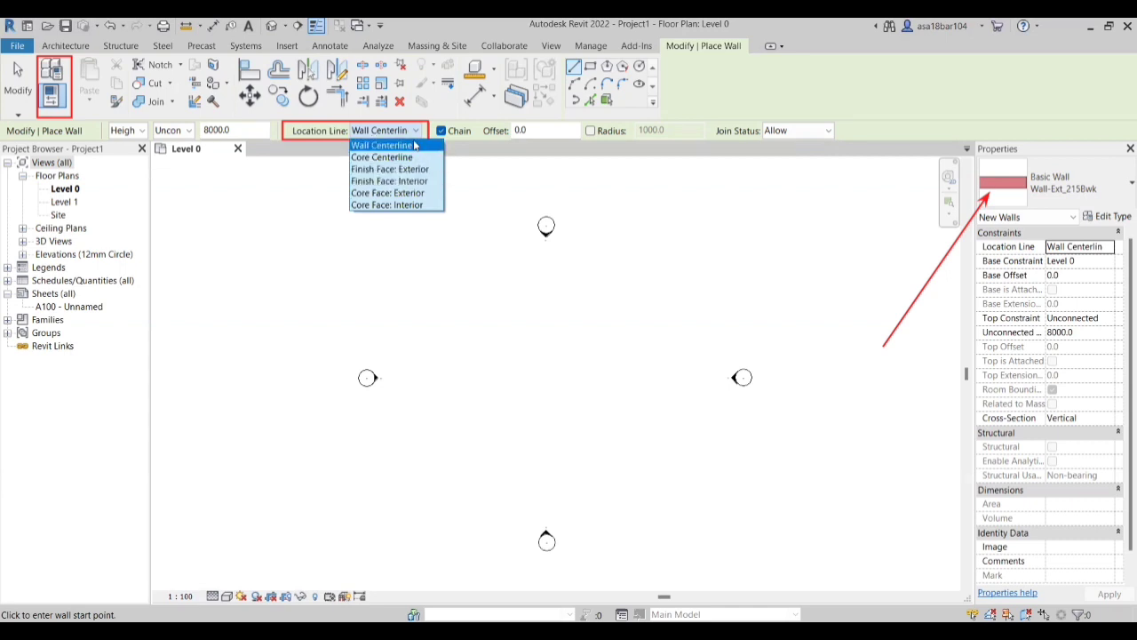
Step: Draw a horizontal wall 12000 mm long on Level 0 with its location line at Wall Centerline
click(414, 145)
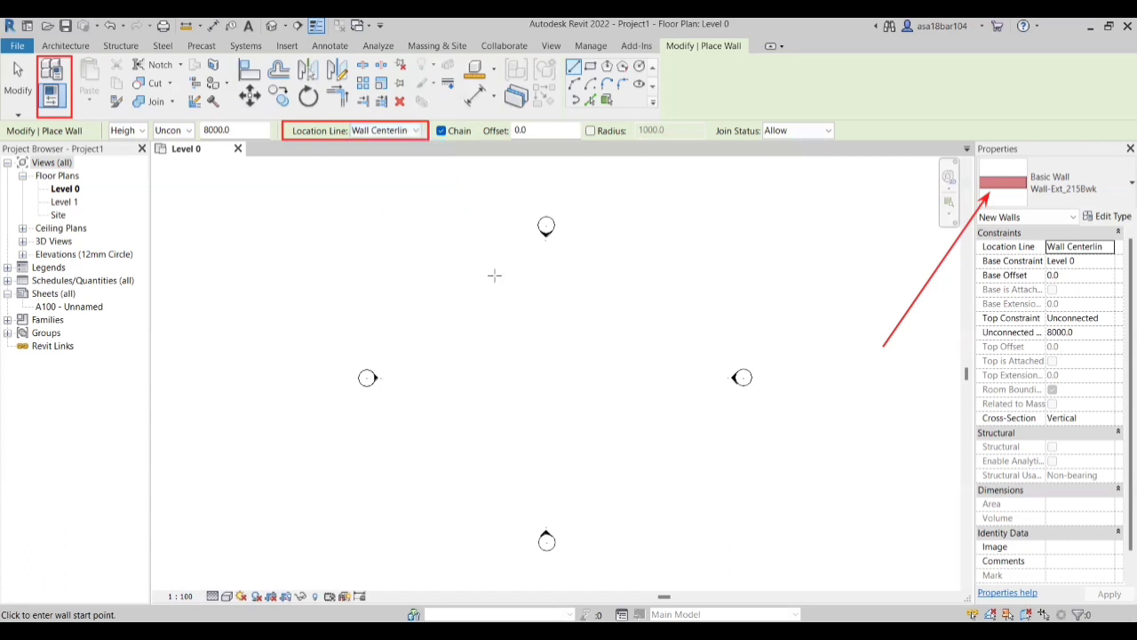
scroll(543, 312, up, 3)
scroll(517, 296, down, 1)
scroll(539, 320, up, 1)
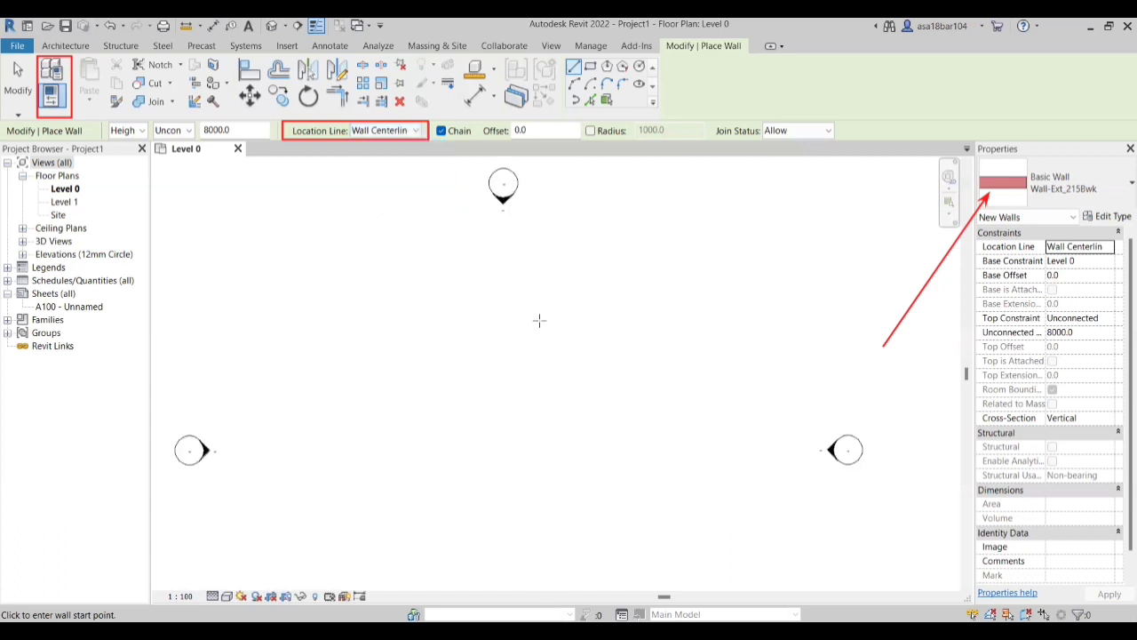
scroll(540, 320, down, 1)
scroll(540, 320, up, 1)
scroll(373, 314, up, 1)
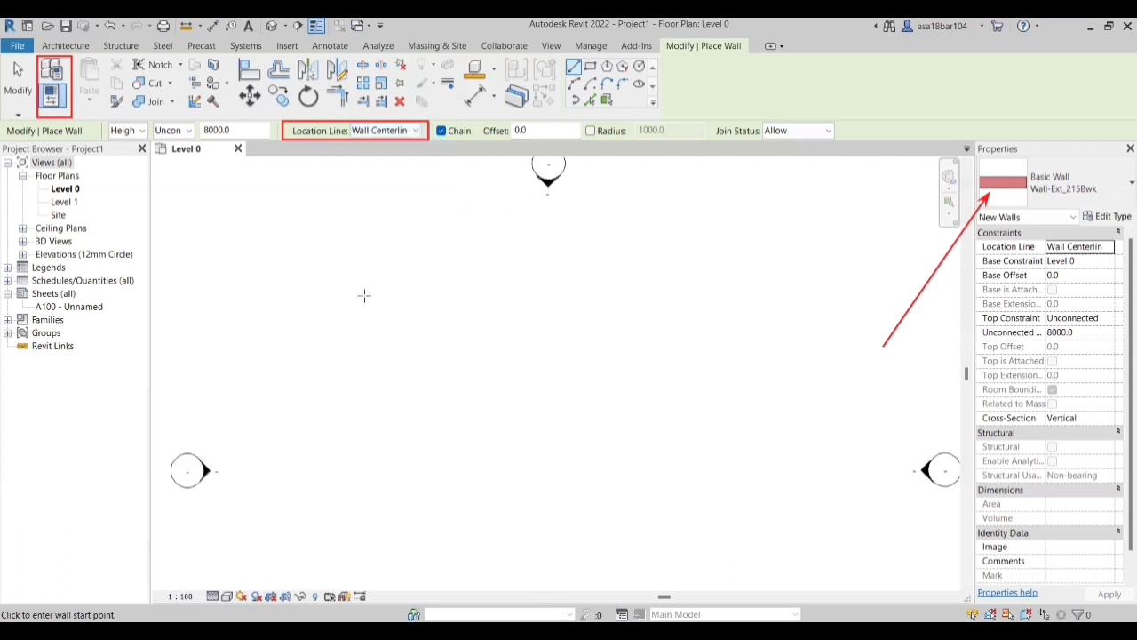
click(350, 288)
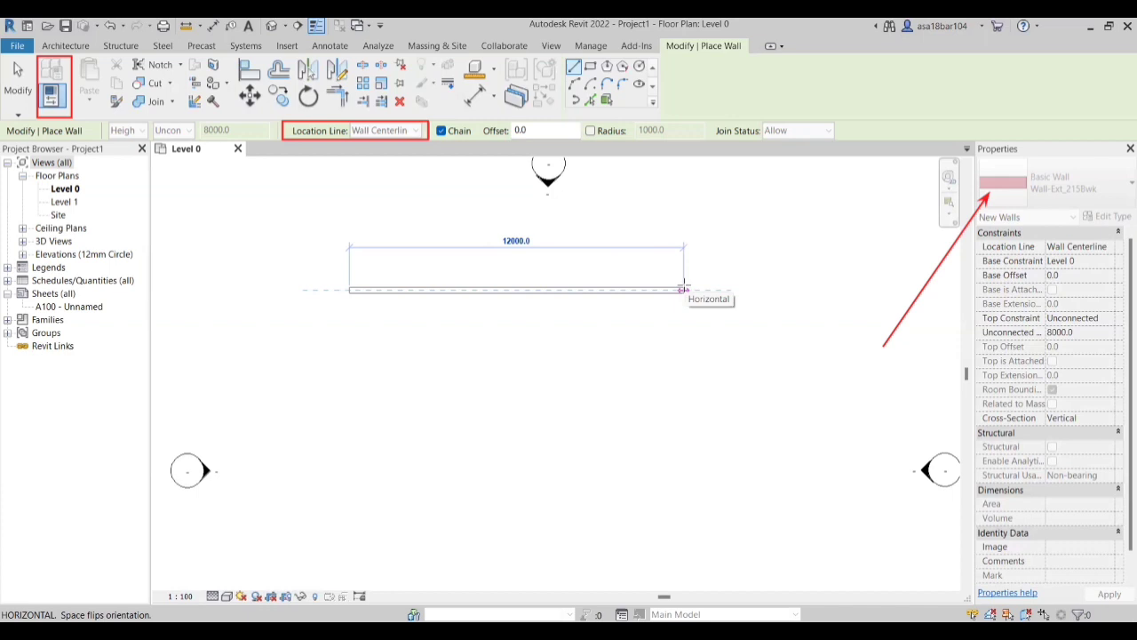
click(683, 289)
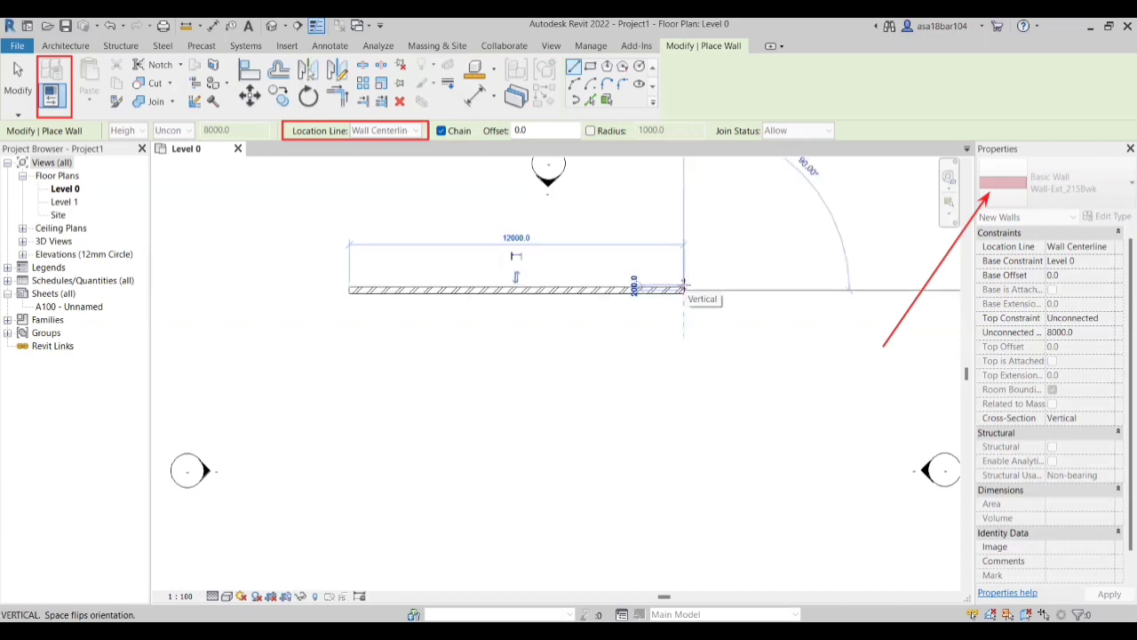
key(Escape)
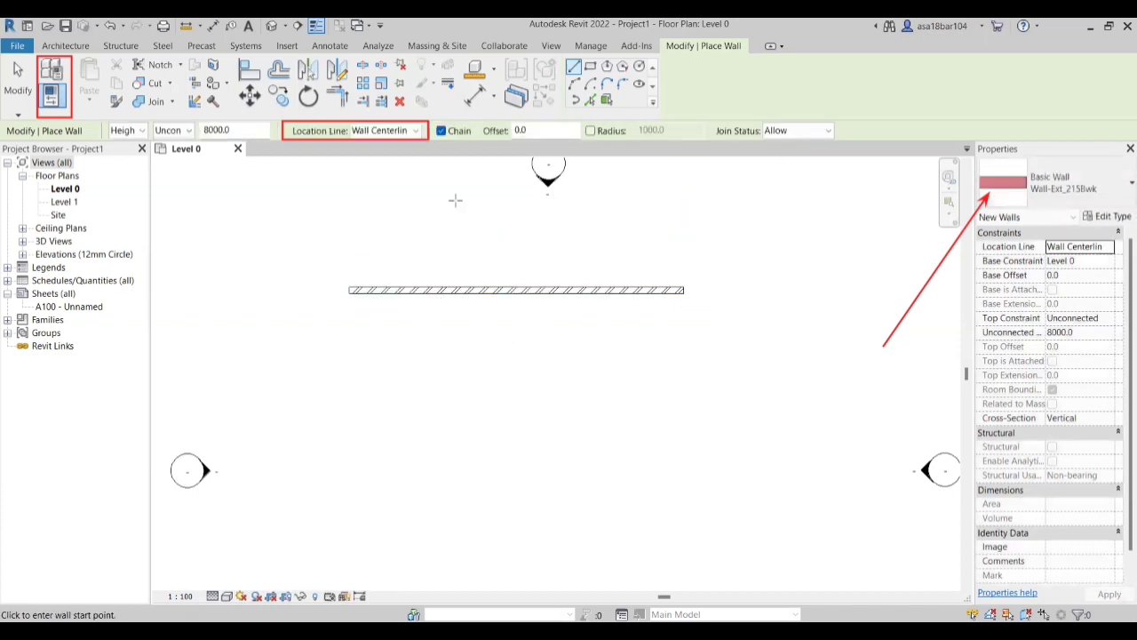
Step: Draw a second horizontal wall below the first, aligned with its ends, using the Finish Face: Exterior location line
click(417, 130)
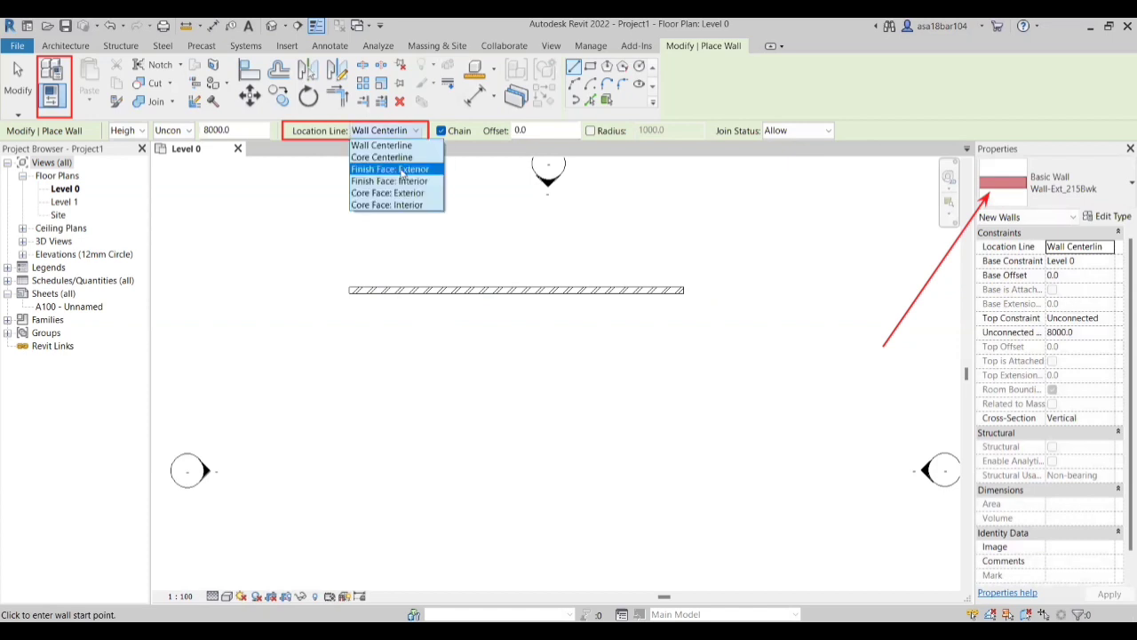
click(402, 173)
click(350, 411)
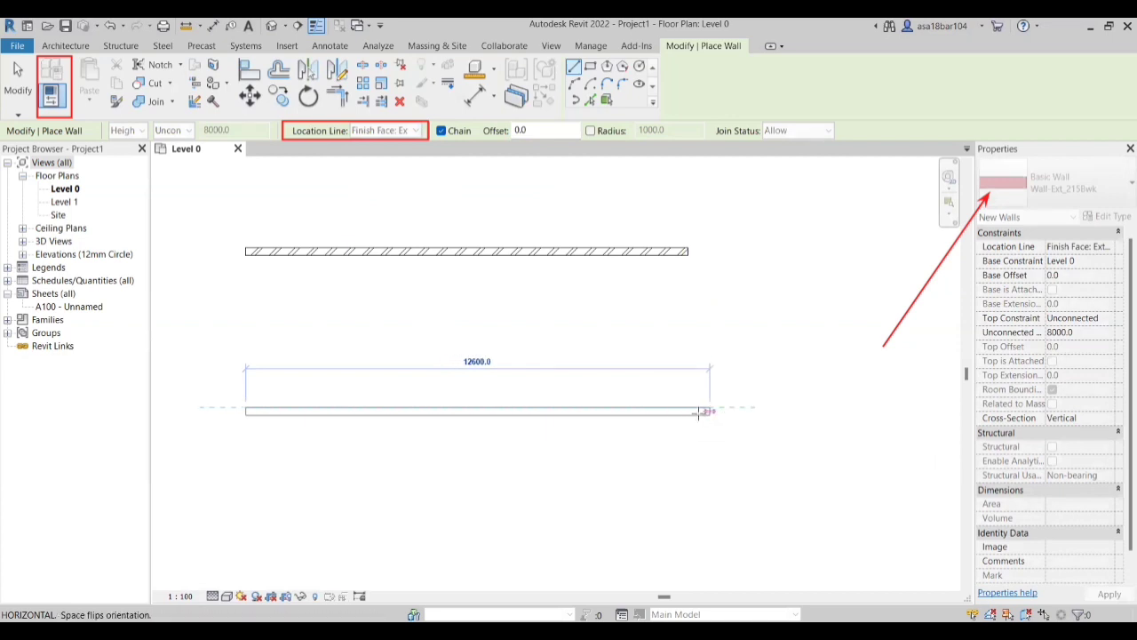
click(690, 412)
key(Escape)
key(Escape)
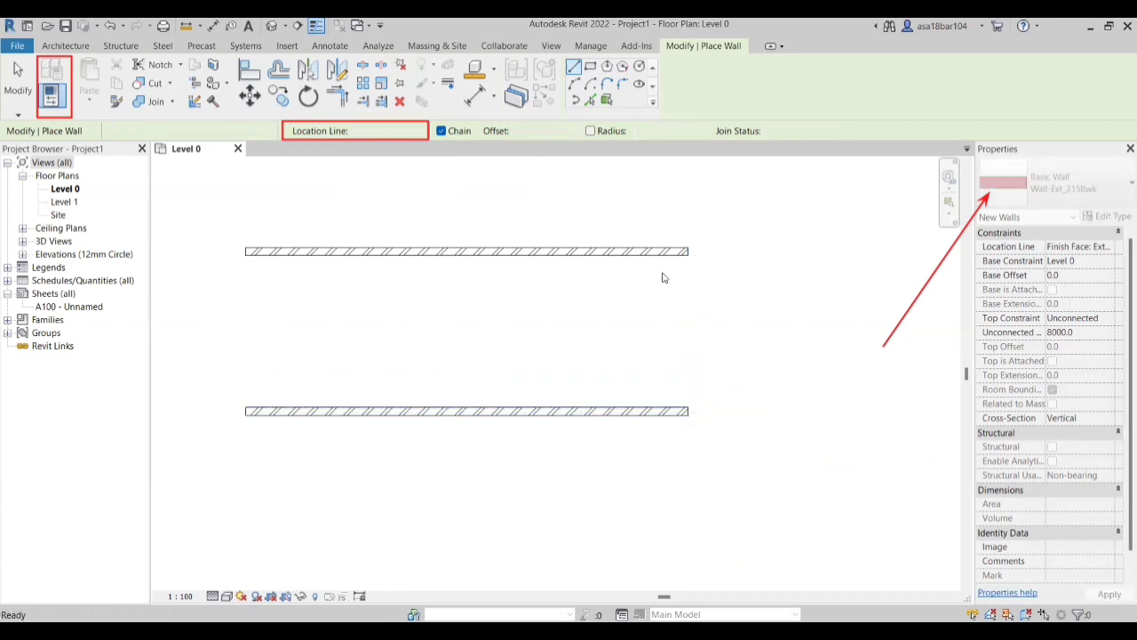
Step: Draw a third horizontal wall 12000 mm long below the second, using the Finish Face: Interior location line, and end wall placement
scroll(662, 278, down, 2)
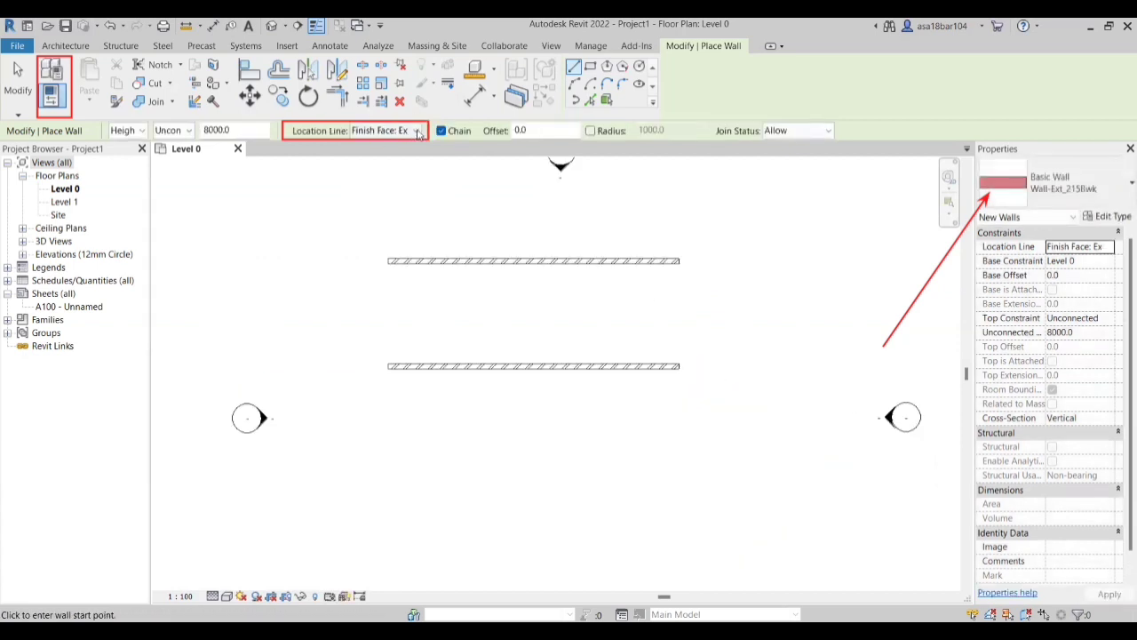
click(416, 131)
click(422, 182)
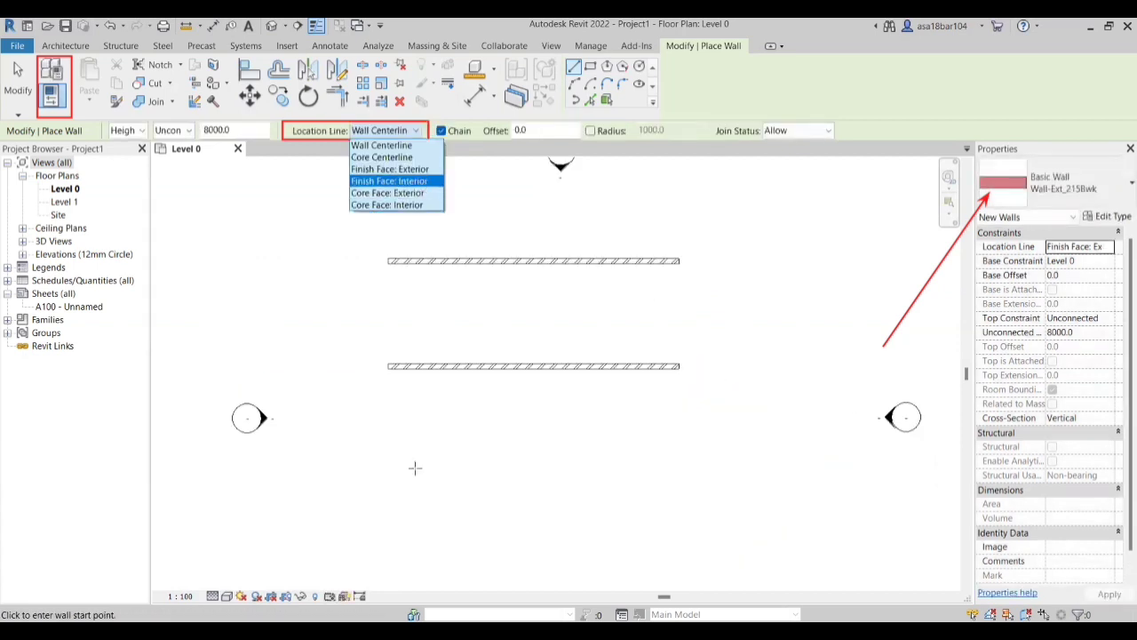
click(396, 474)
key(Escape)
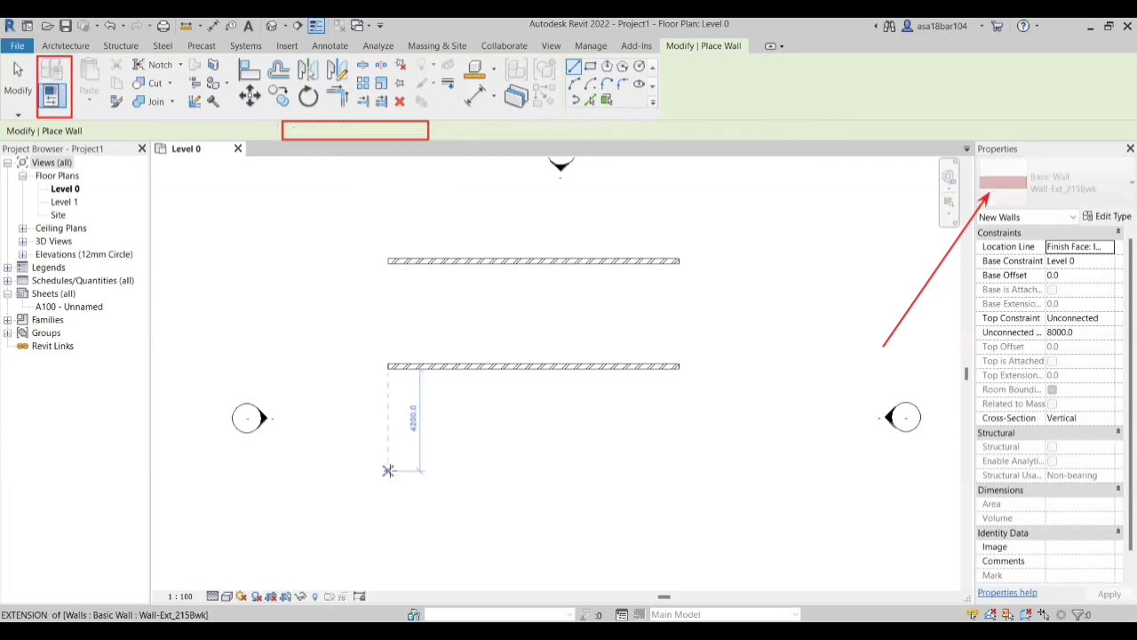
click(388, 471)
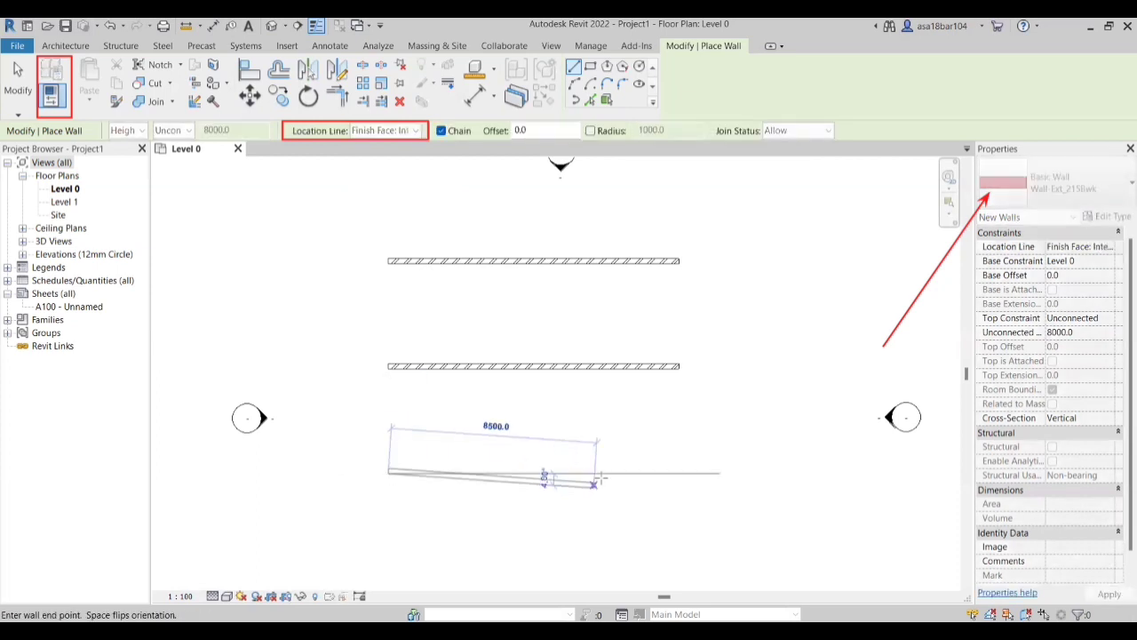
scroll(598, 480, up, 3)
scroll(692, 477, down, 1)
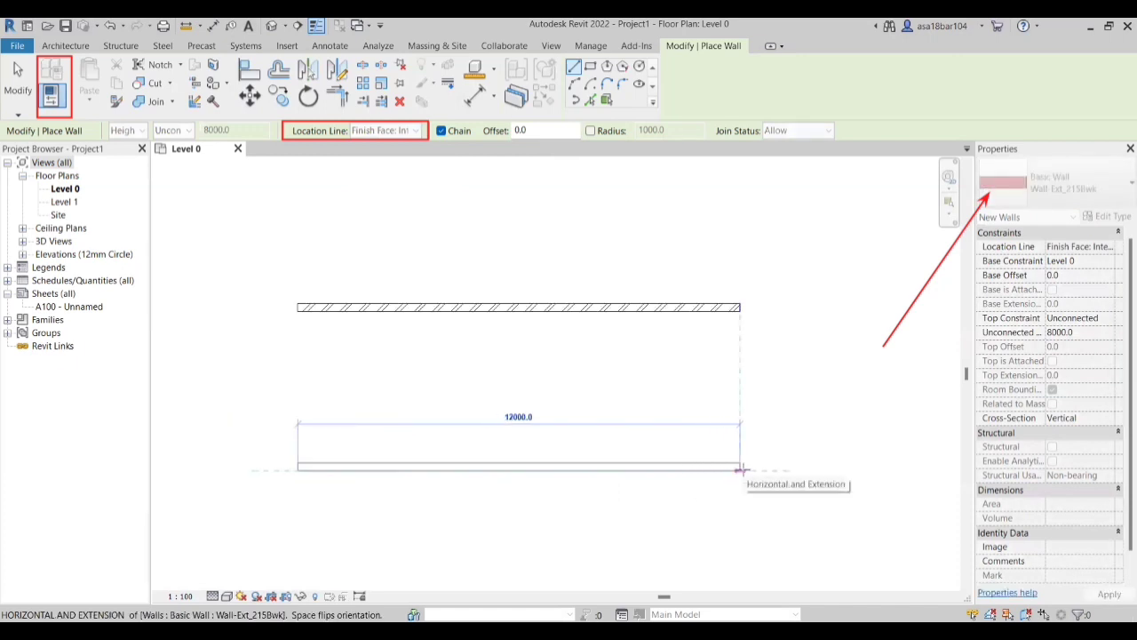
click(742, 469)
key(Escape)
key(Escape)
scroll(702, 492, down, 1)
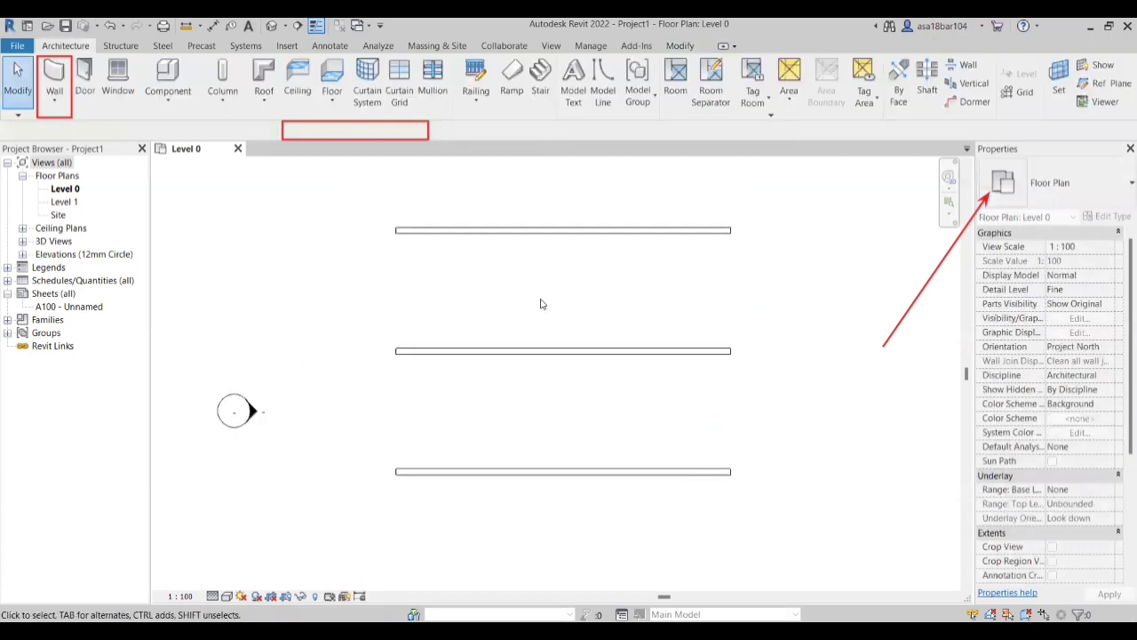
scroll(539, 299, up, 1)
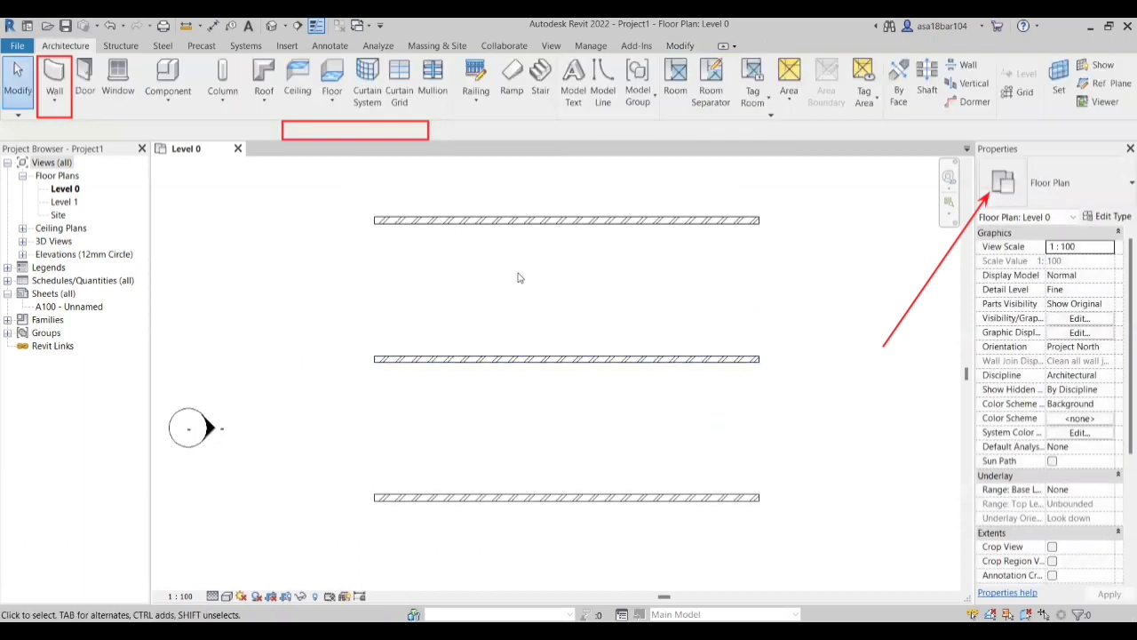
scroll(521, 277, up, 1)
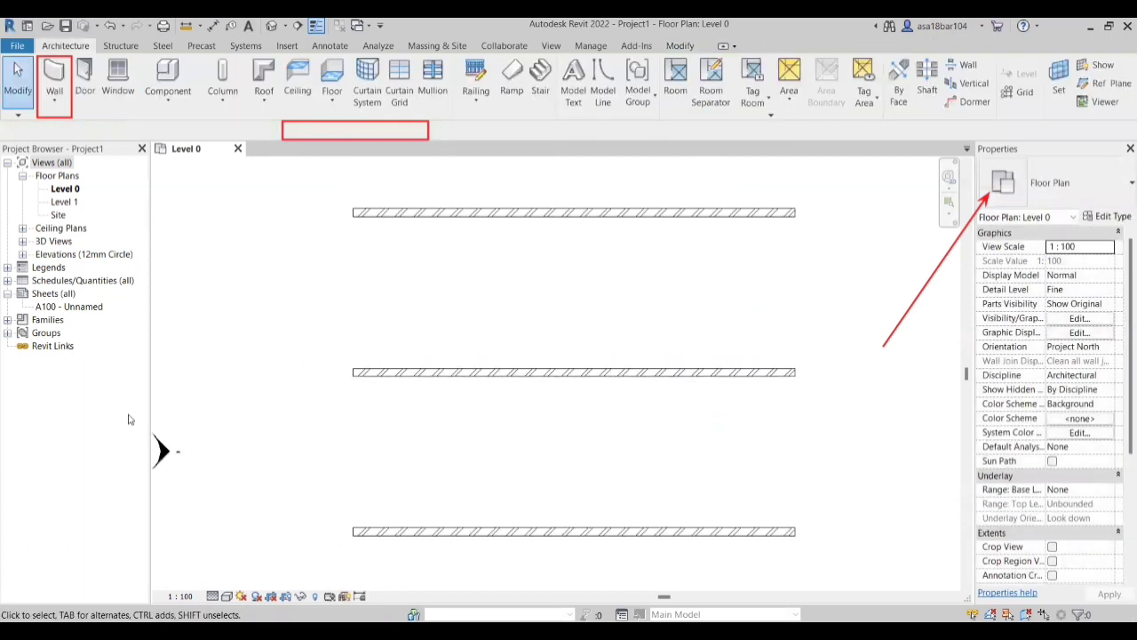
Step: Flip the top wall's orientation back and forth to check how it turns about its Wall Centerline location line
scroll(217, 410, down, 2)
scroll(403, 384, up, 1)
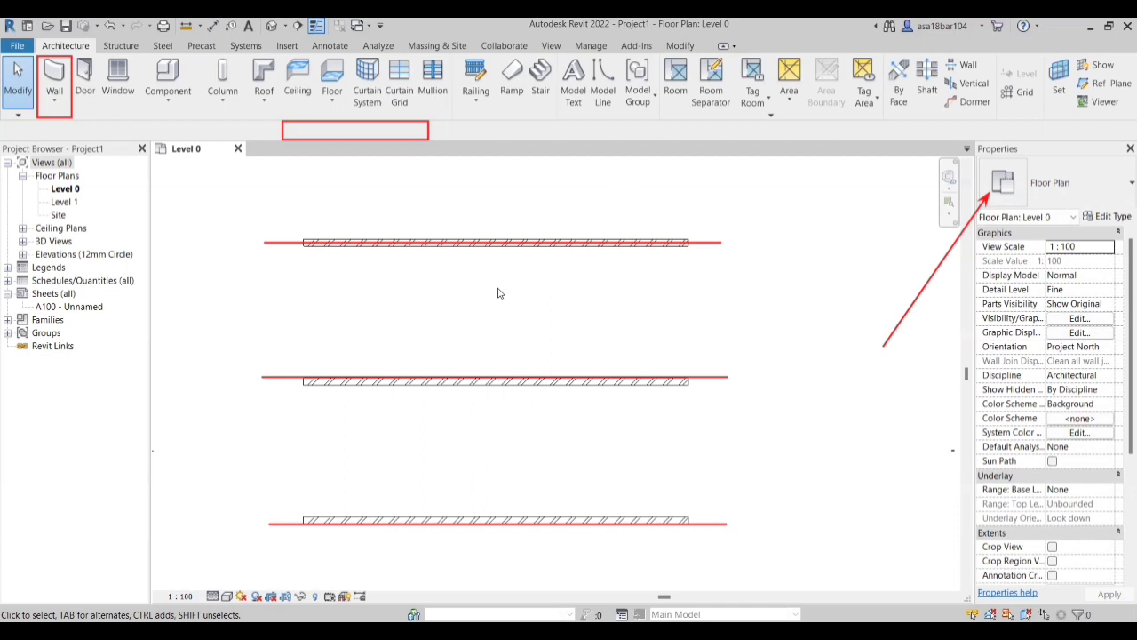
click(495, 248)
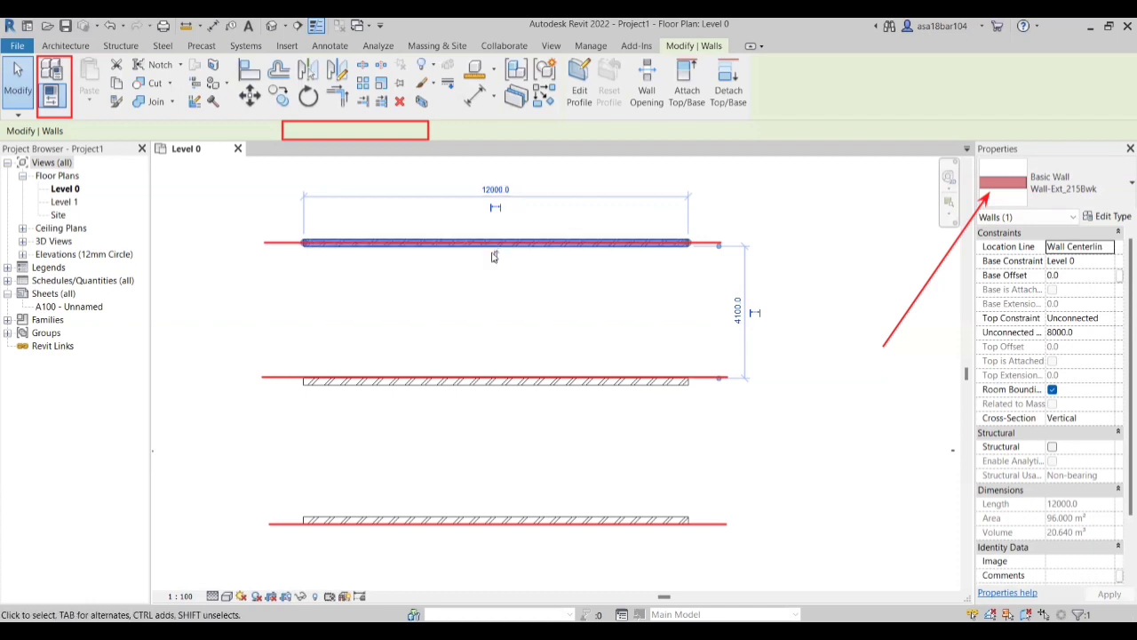
click(495, 257)
click(496, 229)
click(497, 259)
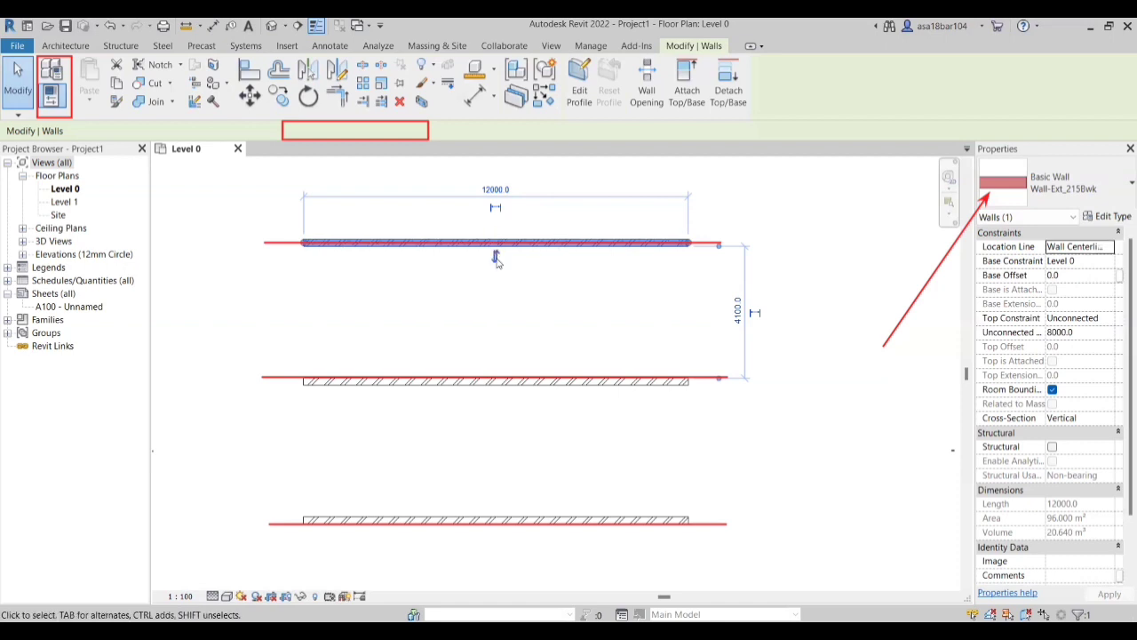
click(496, 257)
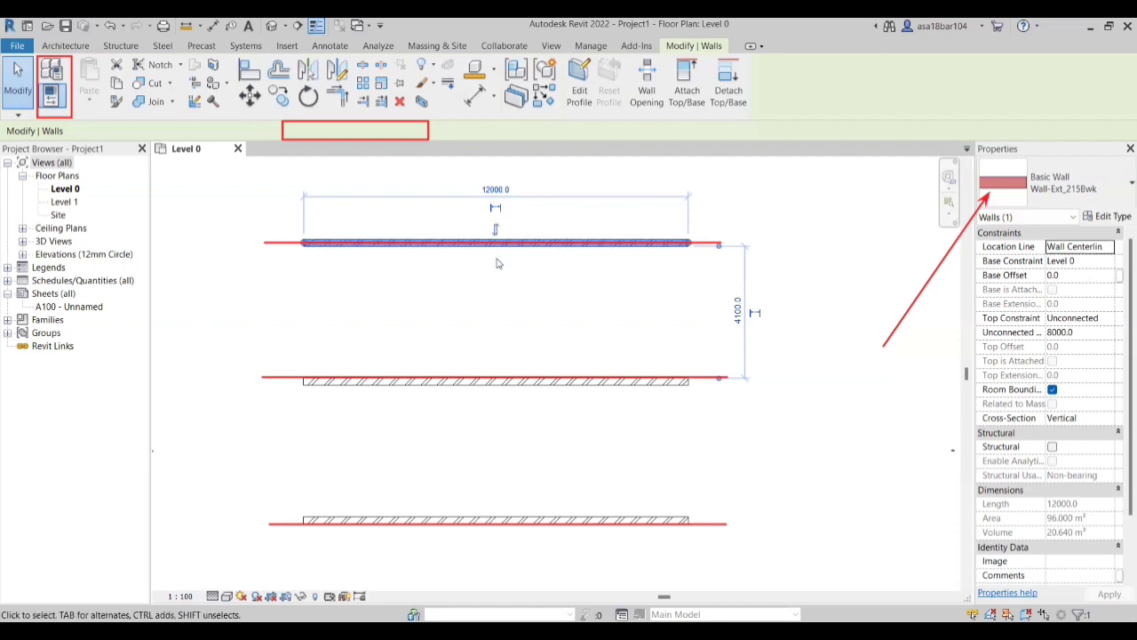
Step: Flip the middle wall about its Finish Face: Exterior location line and flip it back
click(465, 383)
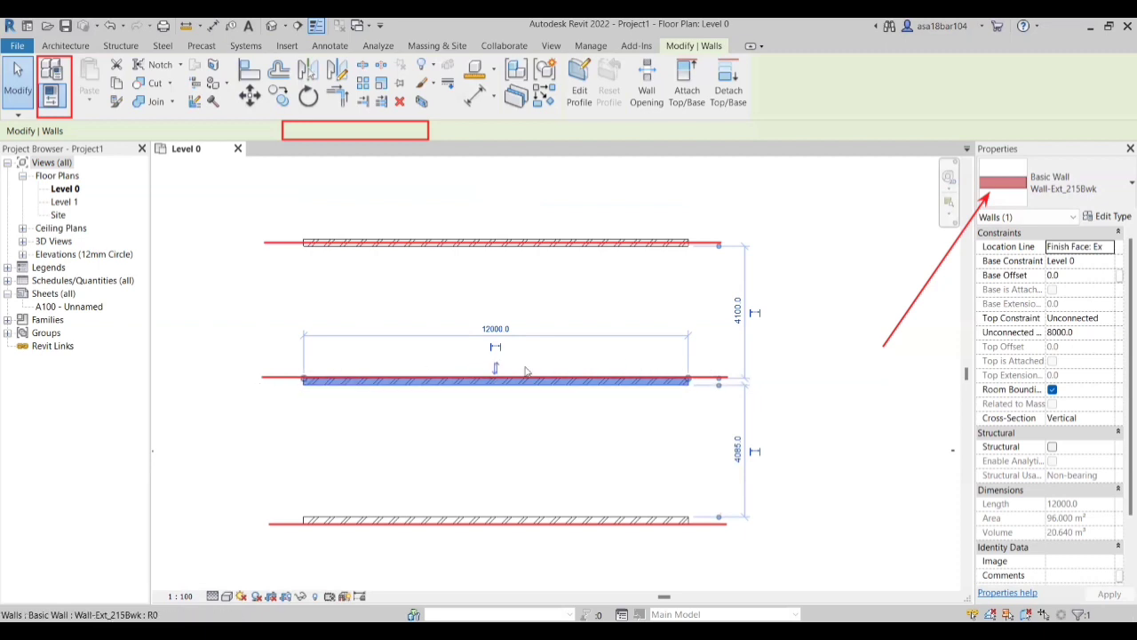
click(496, 367)
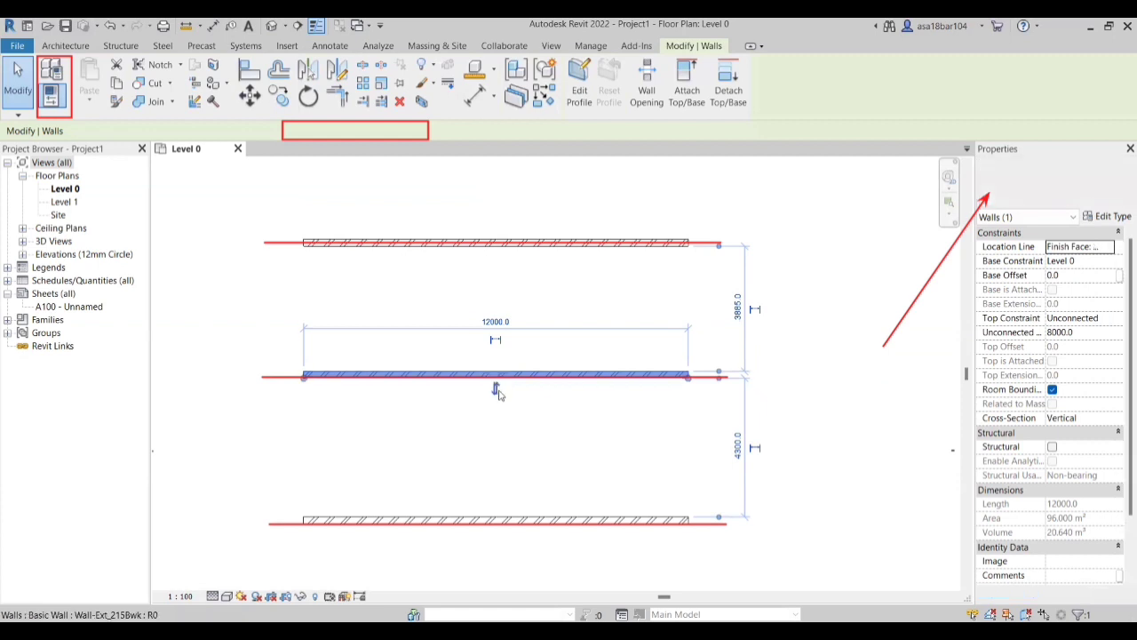
click(498, 392)
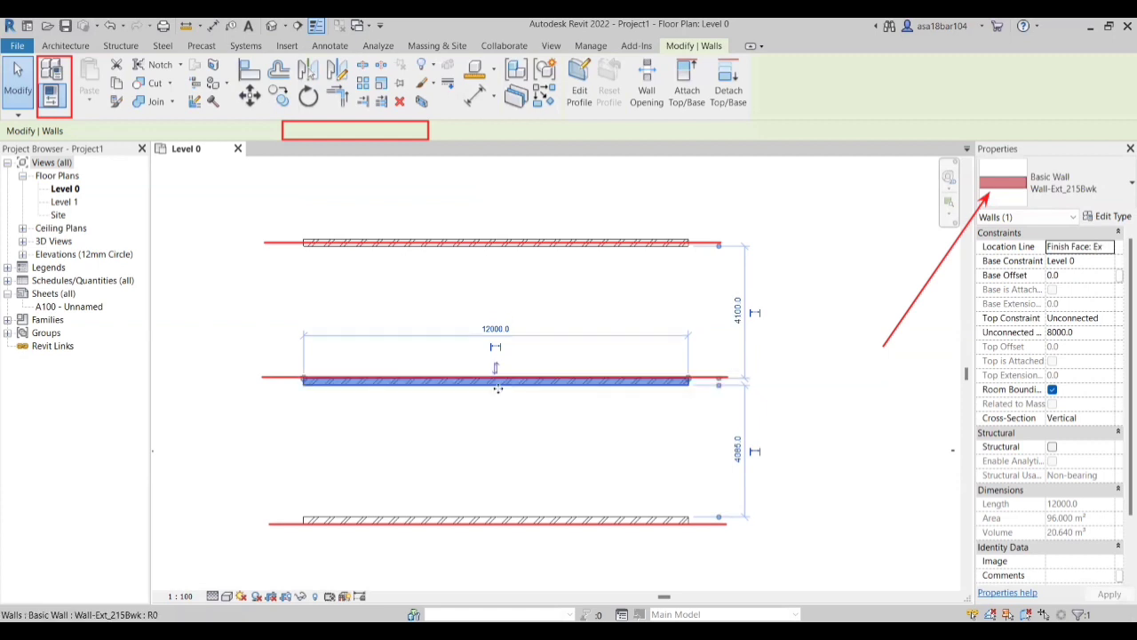
Step: Flip the bottom wall about its Finish Face: Interior location line, flip it back and clear the selection
click(422, 520)
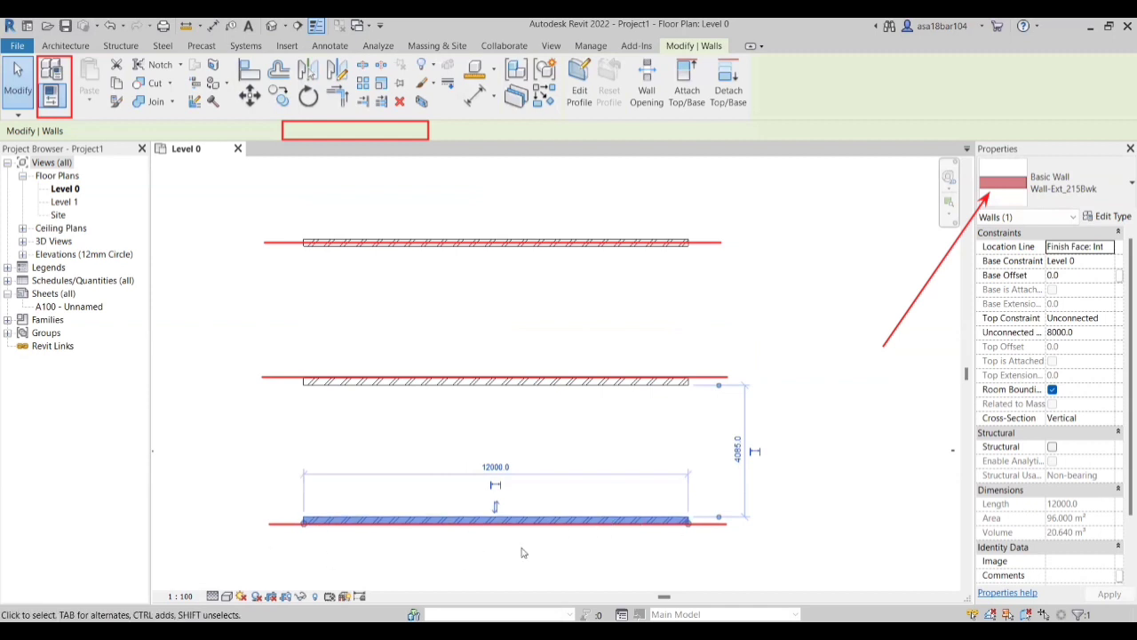
click(495, 506)
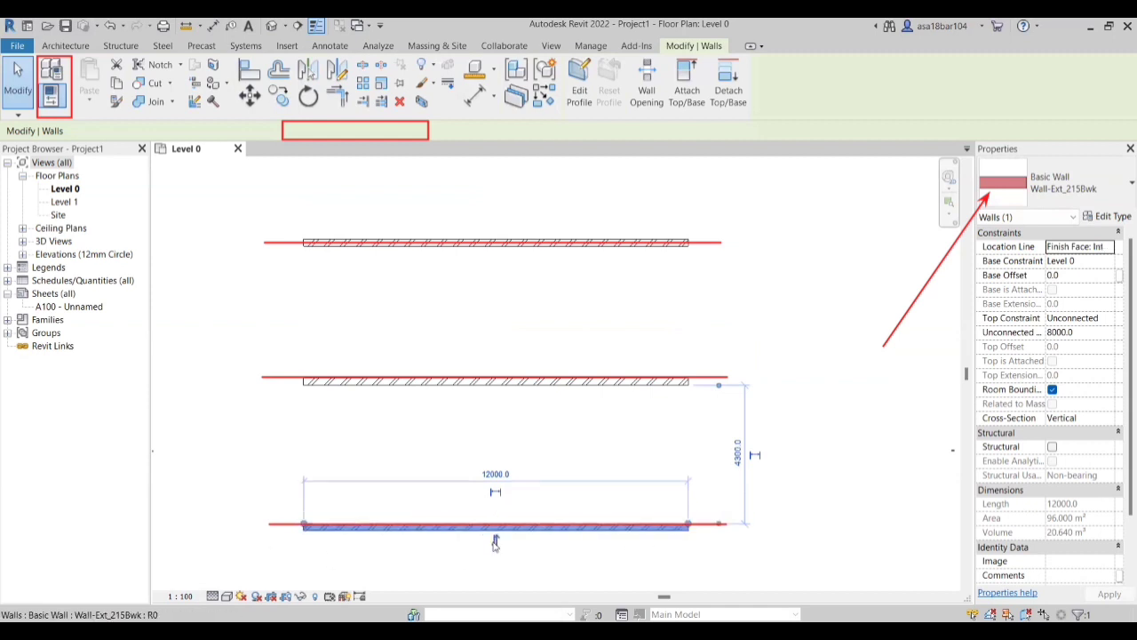
click(495, 538)
click(496, 511)
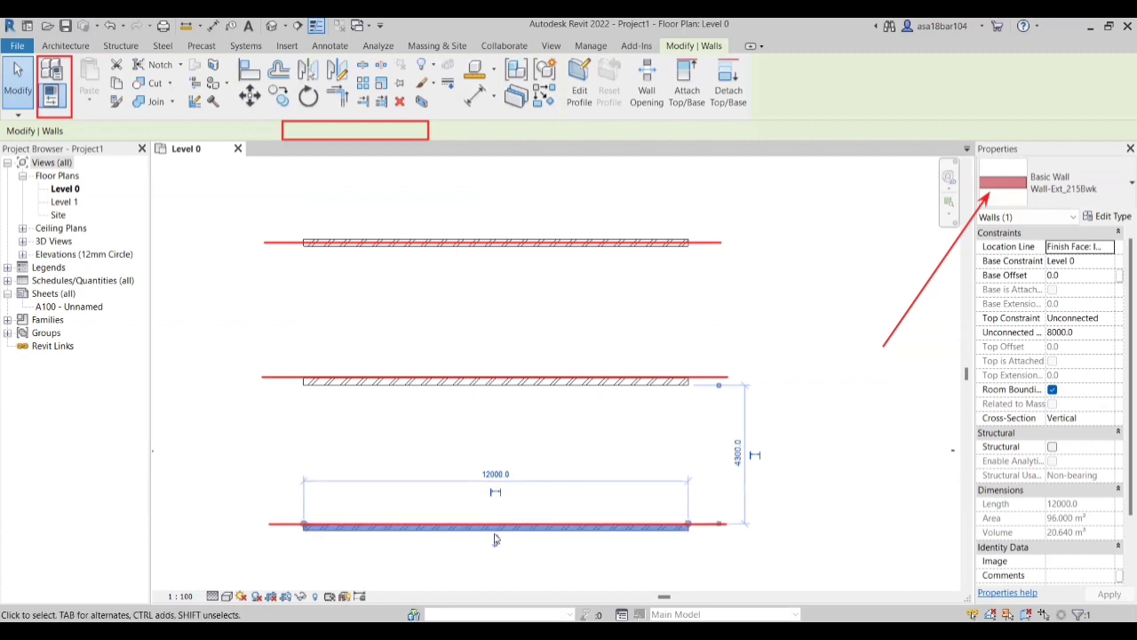
click(494, 538)
click(246, 454)
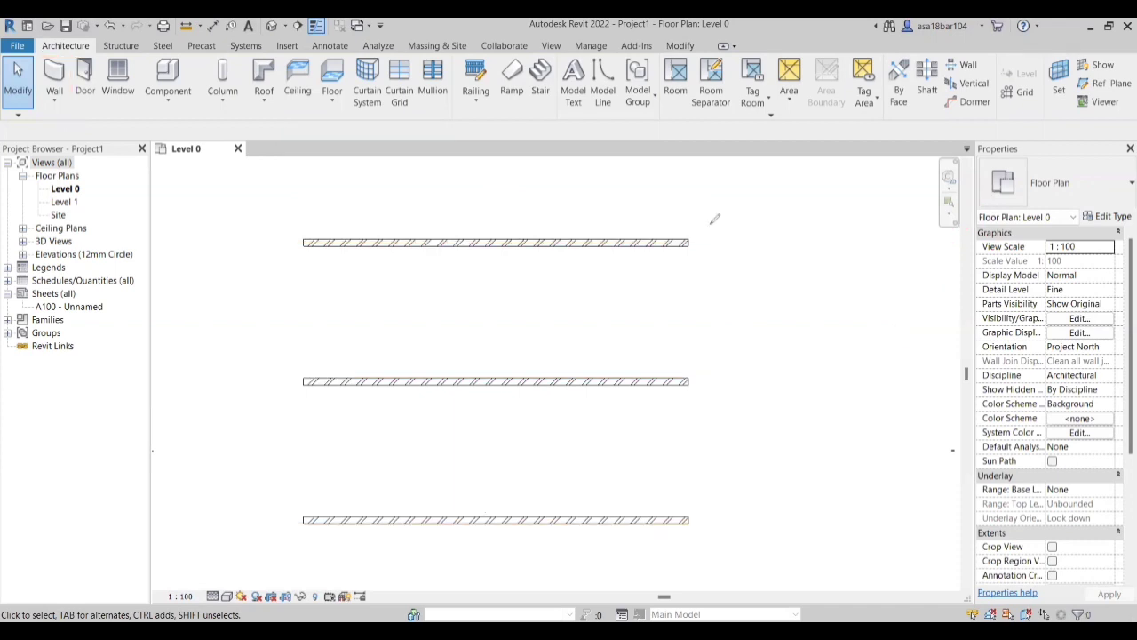
Step: Open the East elevation view showing the three walls and the levels
click(23, 254)
double_click(58, 267)
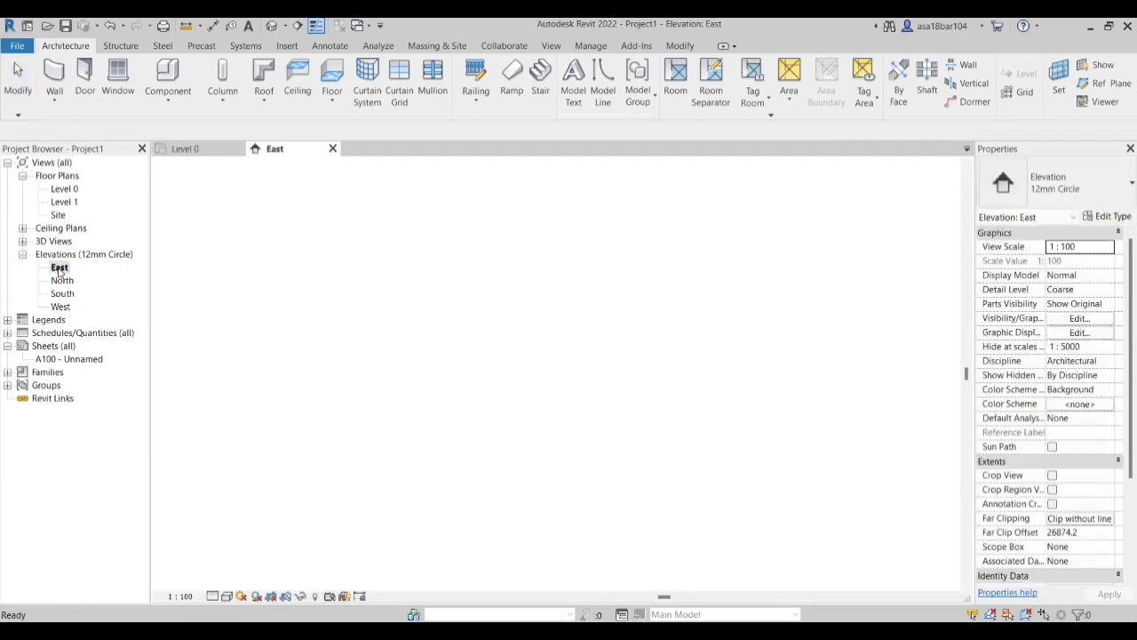
scroll(531, 398, down, 3)
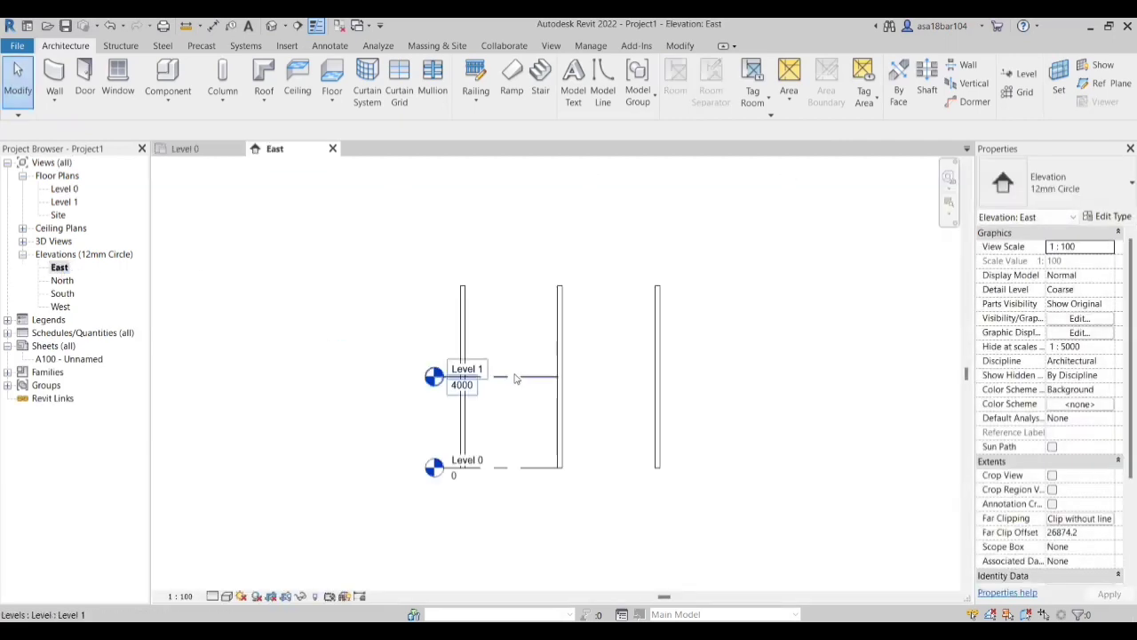
Step: Stretch both ends of the Level 0 and Level 1 lines so they extend past the outer walls
click(438, 382)
drag(443, 377, 348, 378)
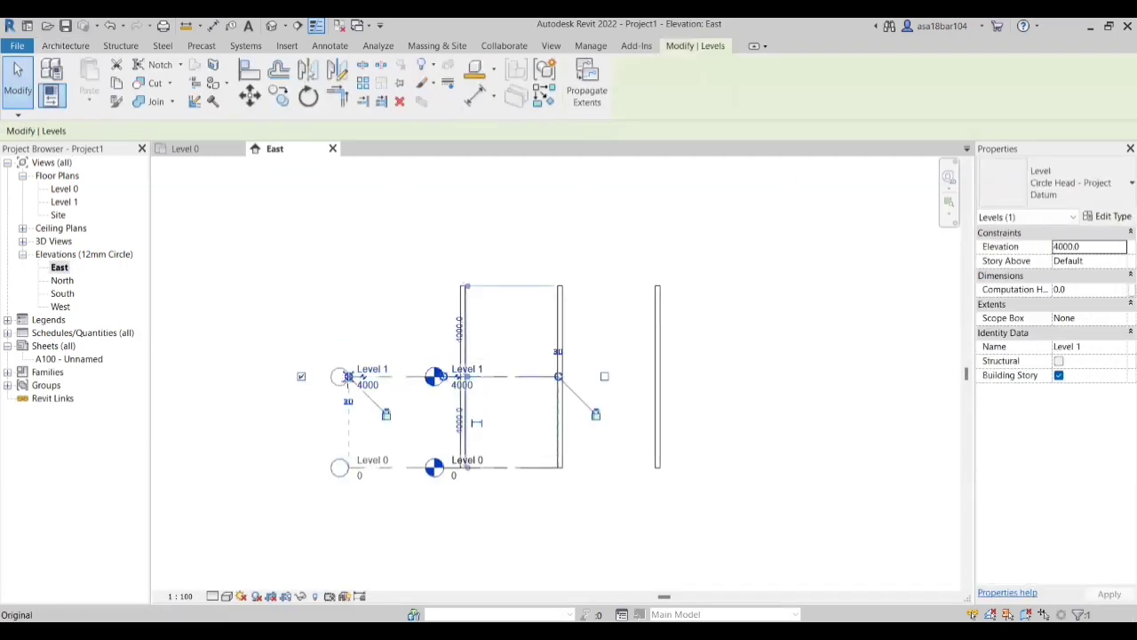
drag(559, 377, 785, 377)
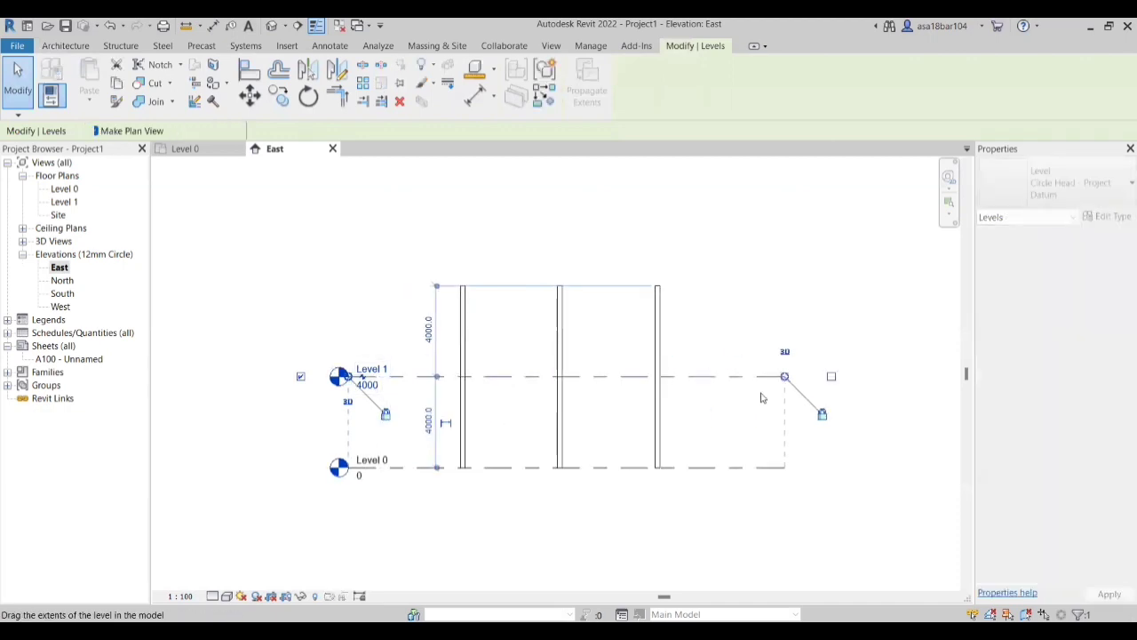
click(723, 304)
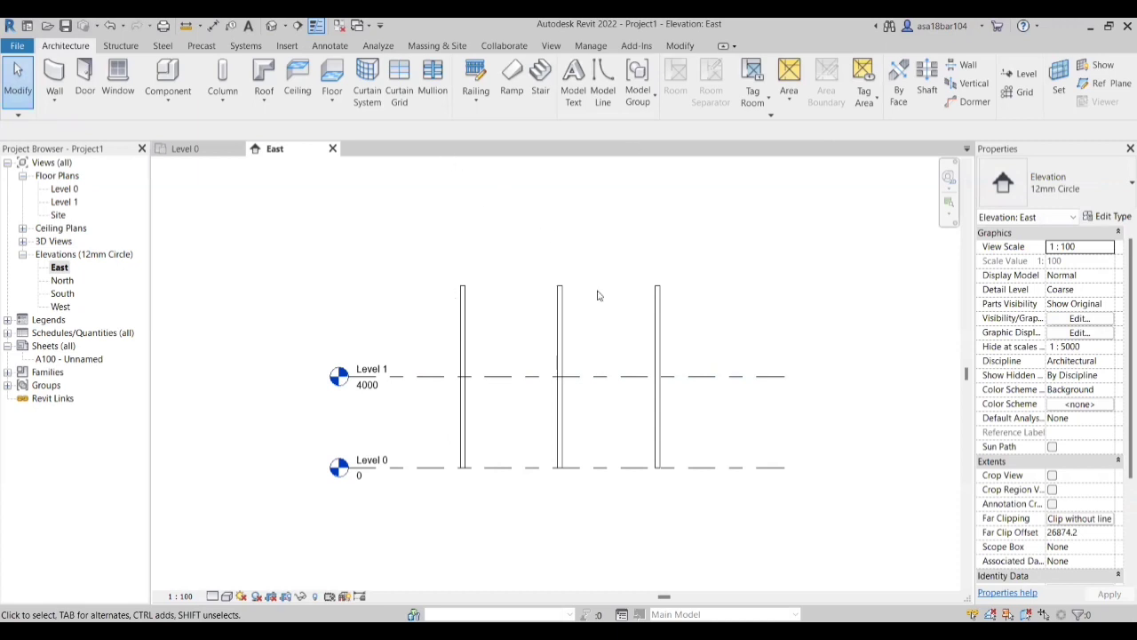
Step: Try adding a level offset 3000 mm above Level 1 by picking its line, and undo the placement
click(1012, 73)
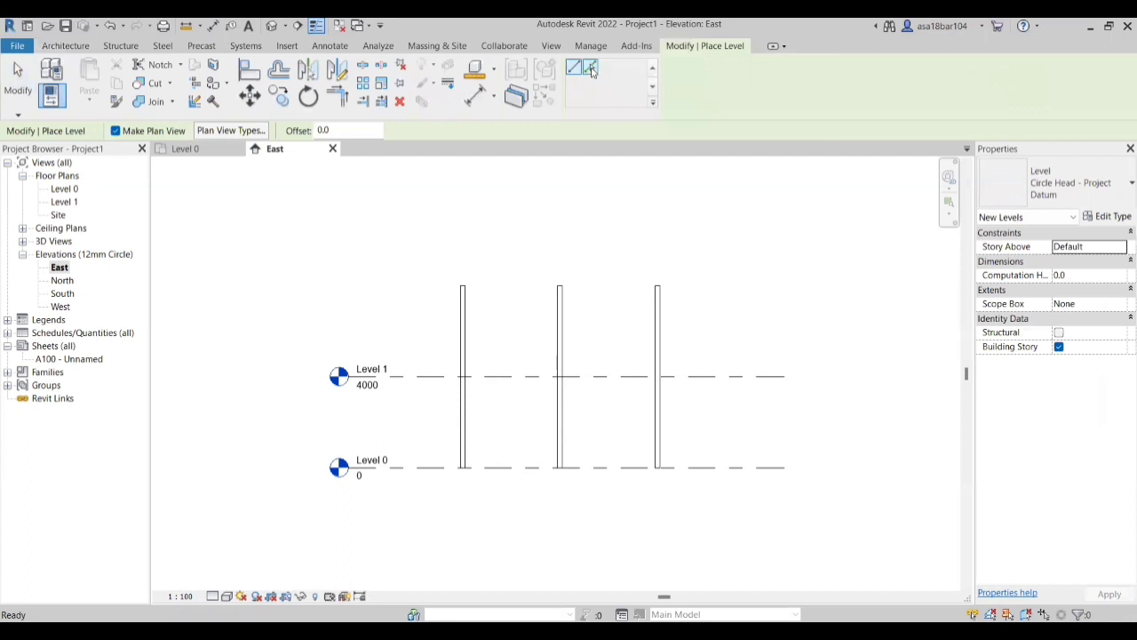
click(591, 69)
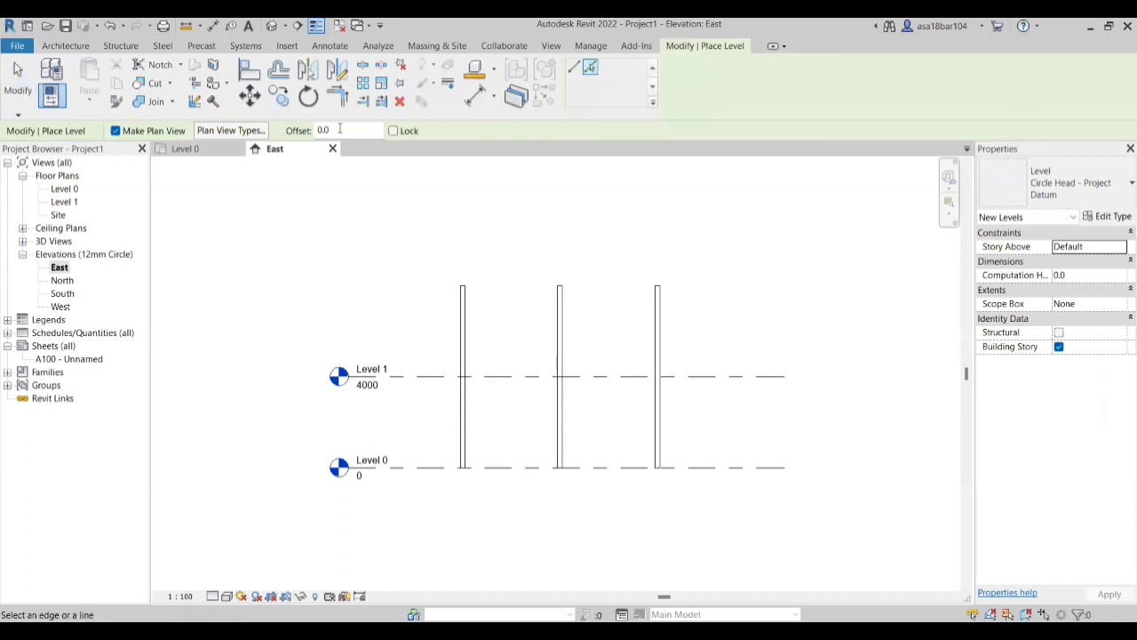
click(320, 131)
text(3000)
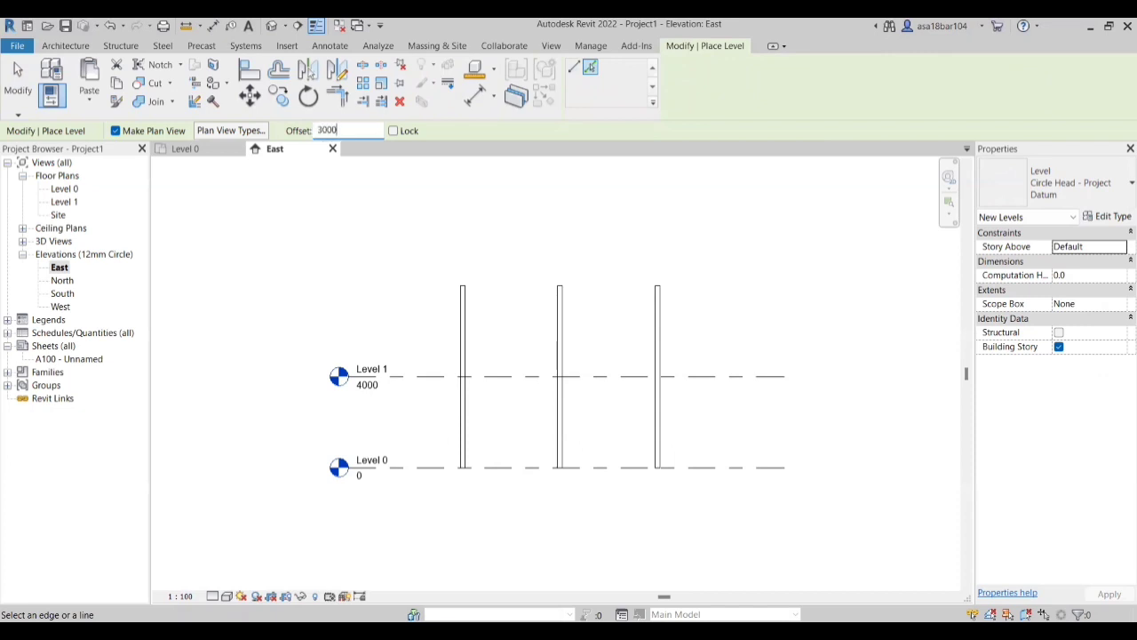
key(Return)
click(540, 373)
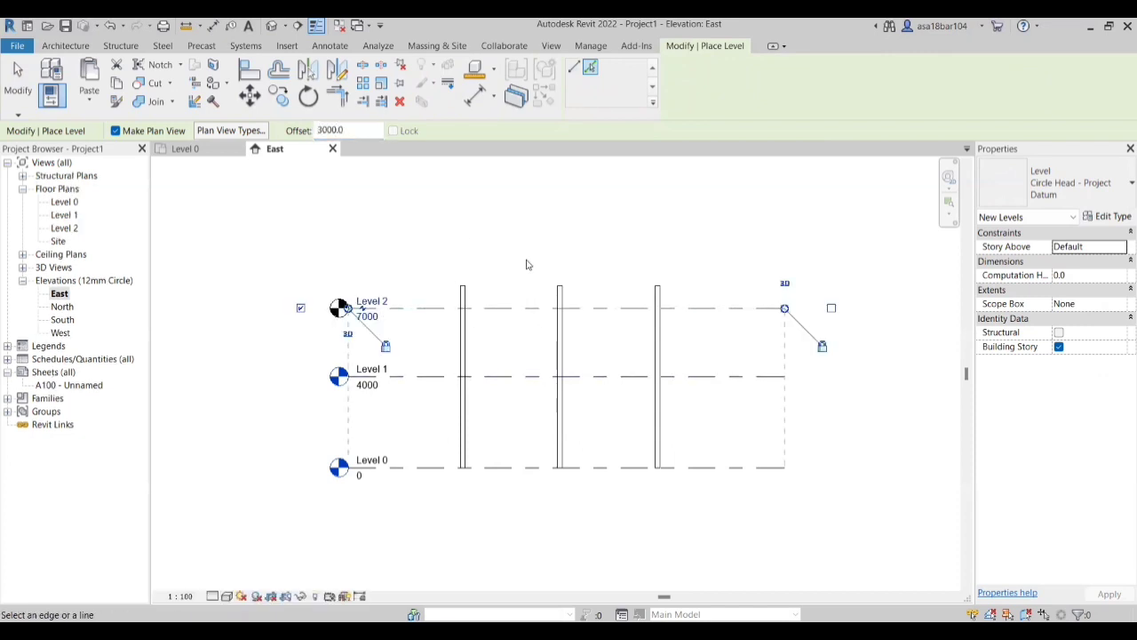
key(ctrl+z)
key(Escape)
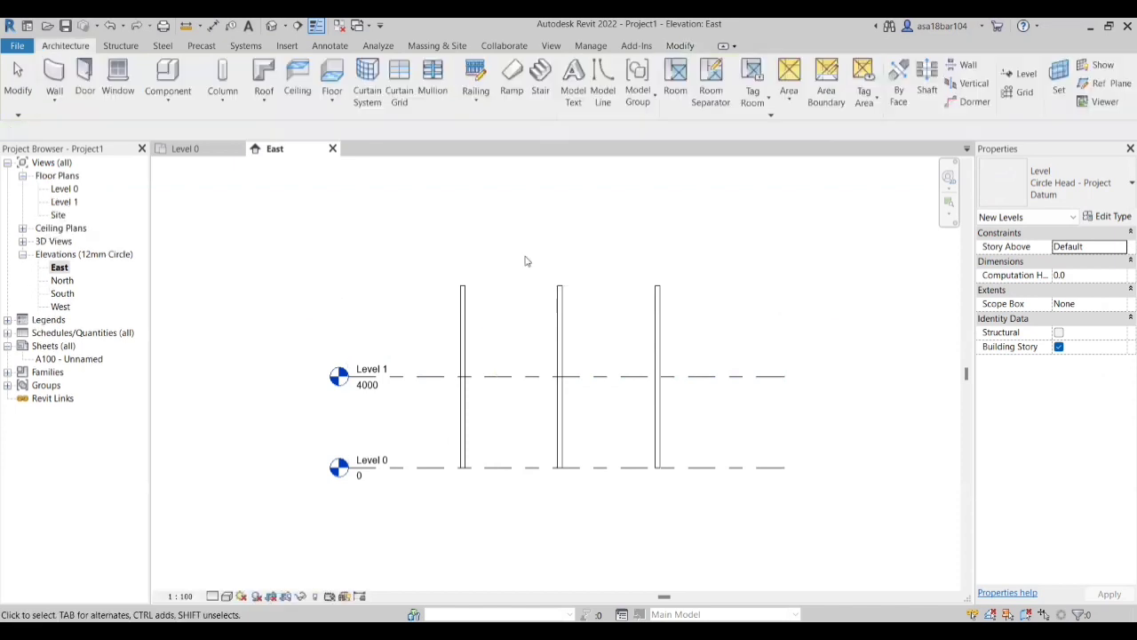
click(1020, 75)
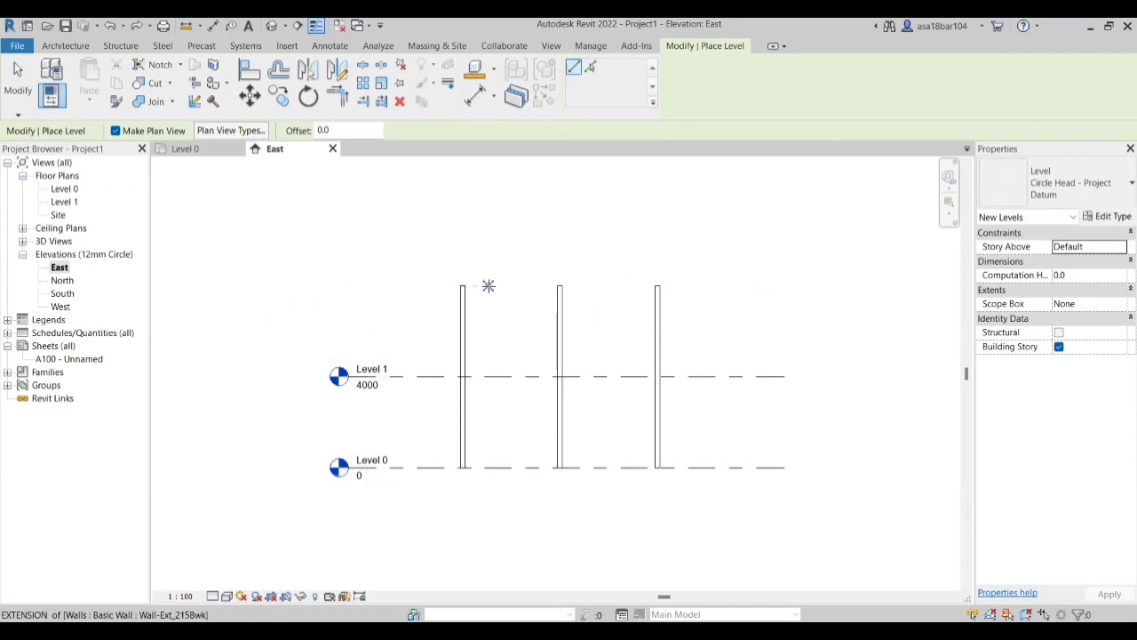
key(Escape)
key(Escape)
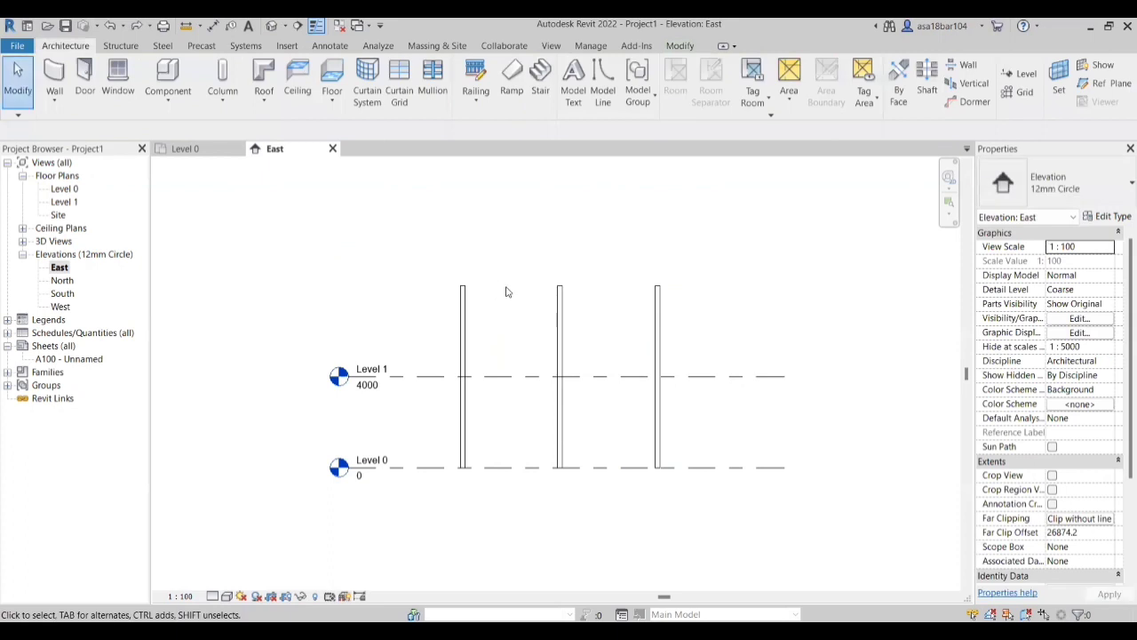
Step: Select the Wall Centerline wall in the East elevation and examine its base, top and unconnected height constraints
scroll(504, 291, up, 1)
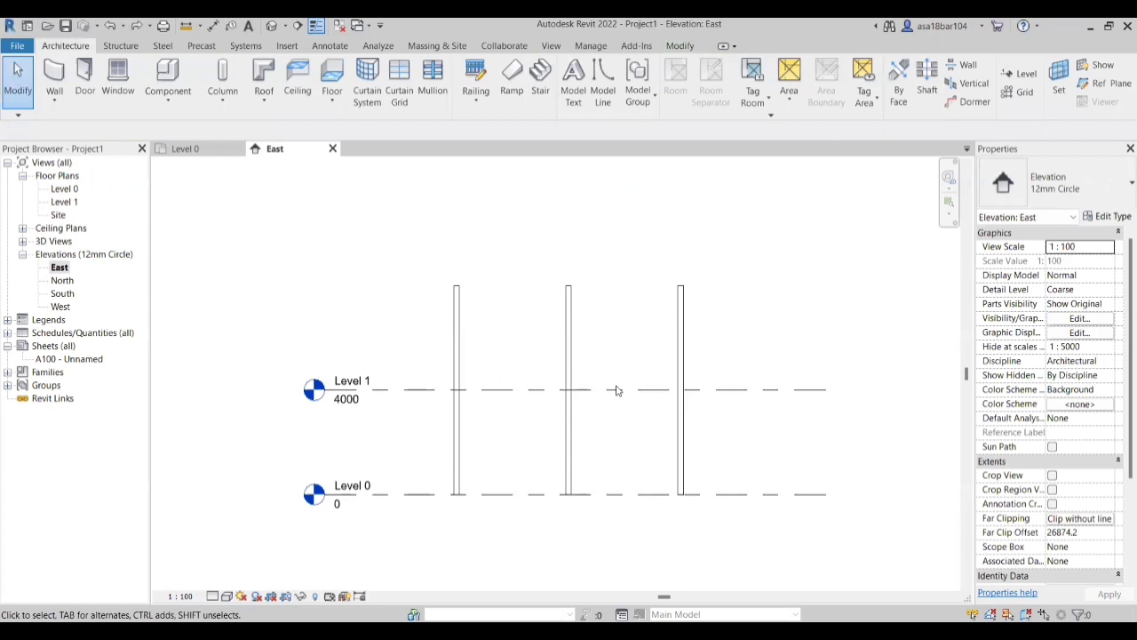
scroll(490, 471, down, 2)
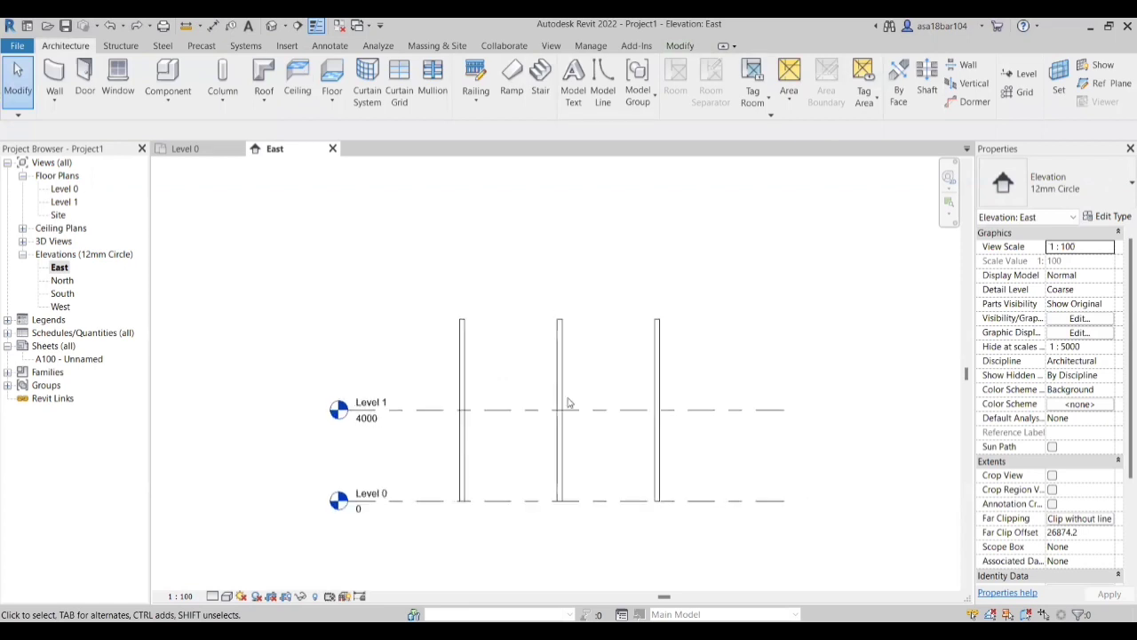
scroll(426, 409, down, 2)
scroll(456, 475, up, 1)
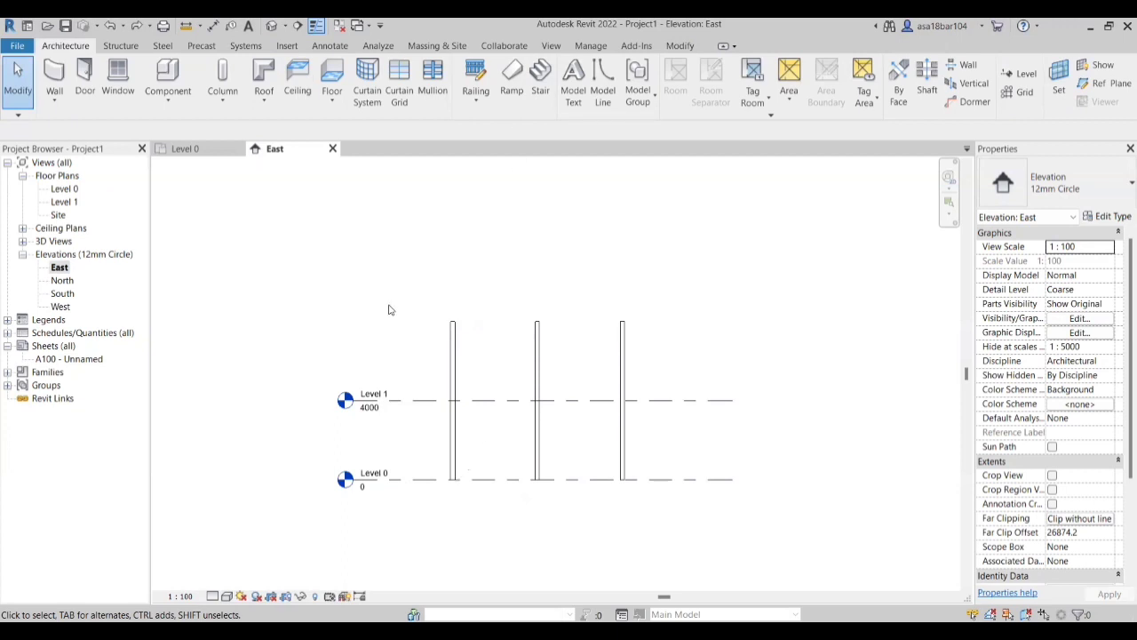
click(622, 342)
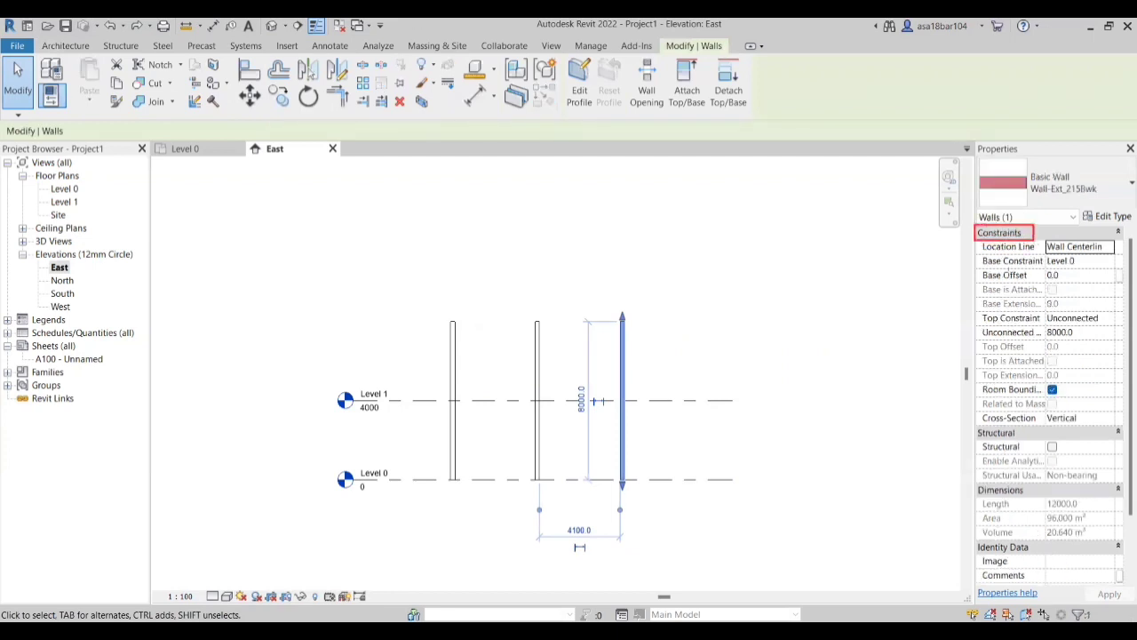
mouse_move(977, 252)
mouse_down()
mouse_move(1002, 310)
mouse_move(1084, 356)
mouse_move(1125, 357)
mouse_up()
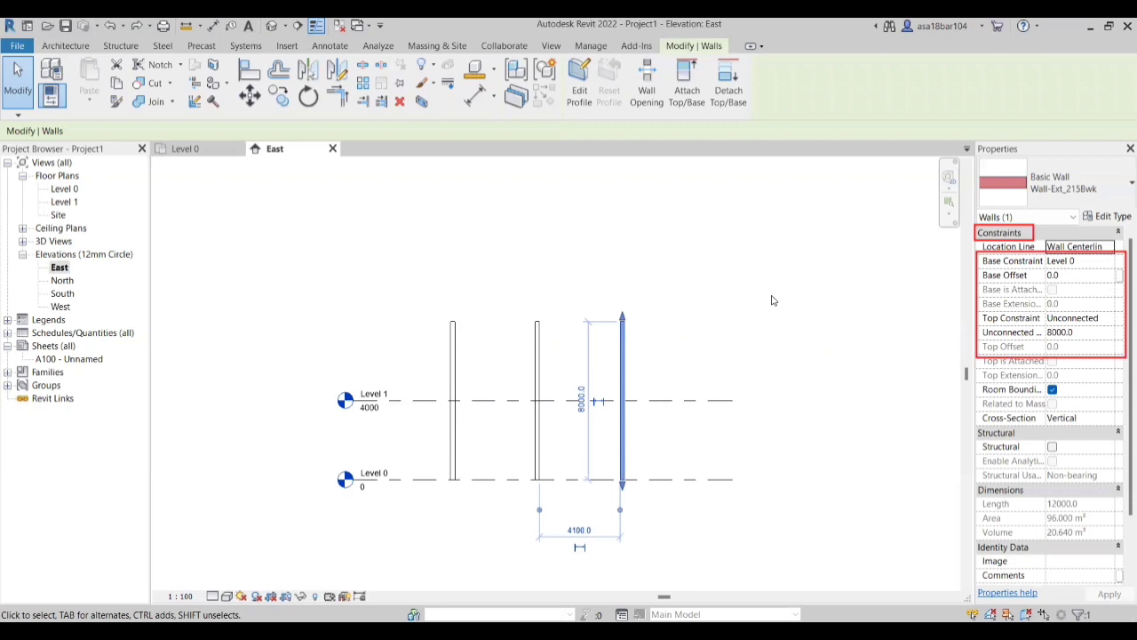
scroll(676, 440, up, 1)
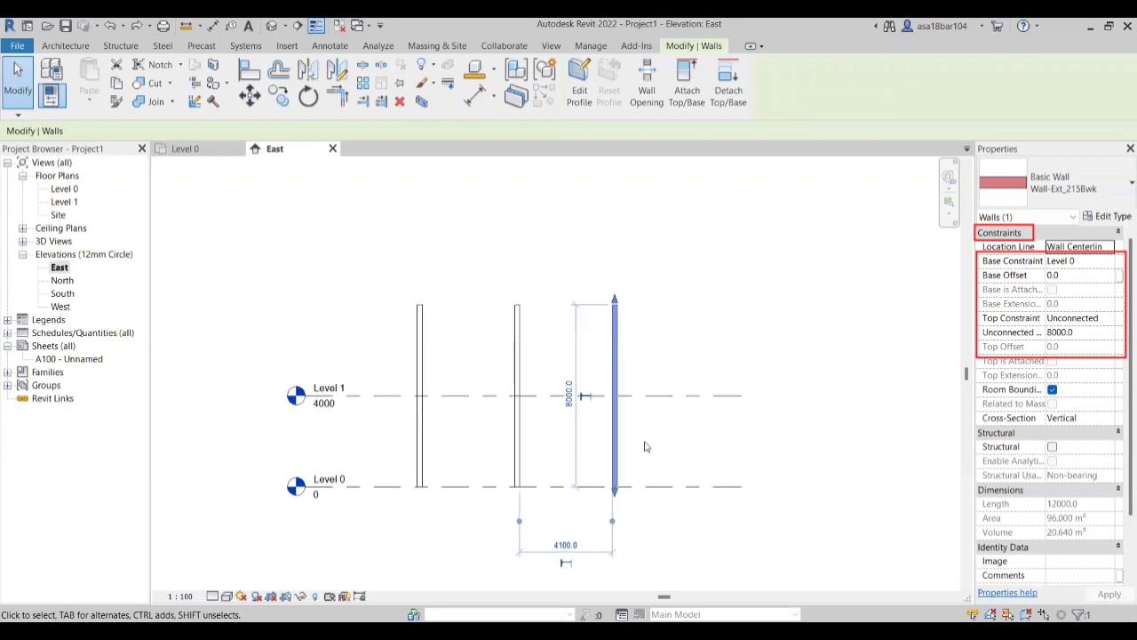
scroll(427, 431, up, 1)
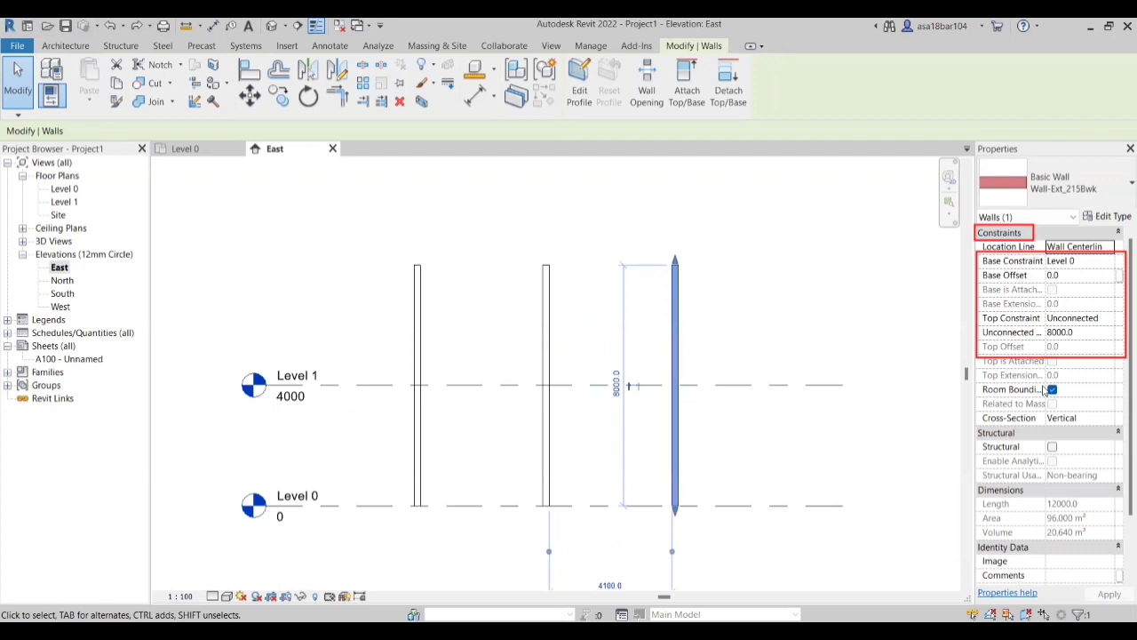
scroll(487, 393, down, 1)
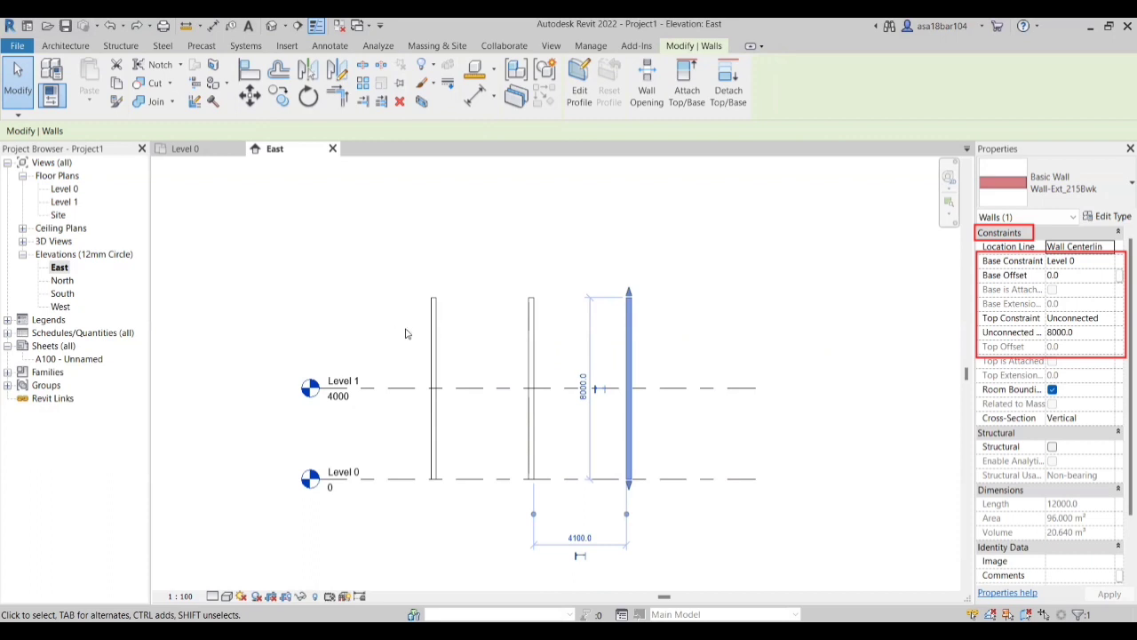
Step: Set the base constraint of the selected Wall Centerline wall to Level 1
click(1099, 266)
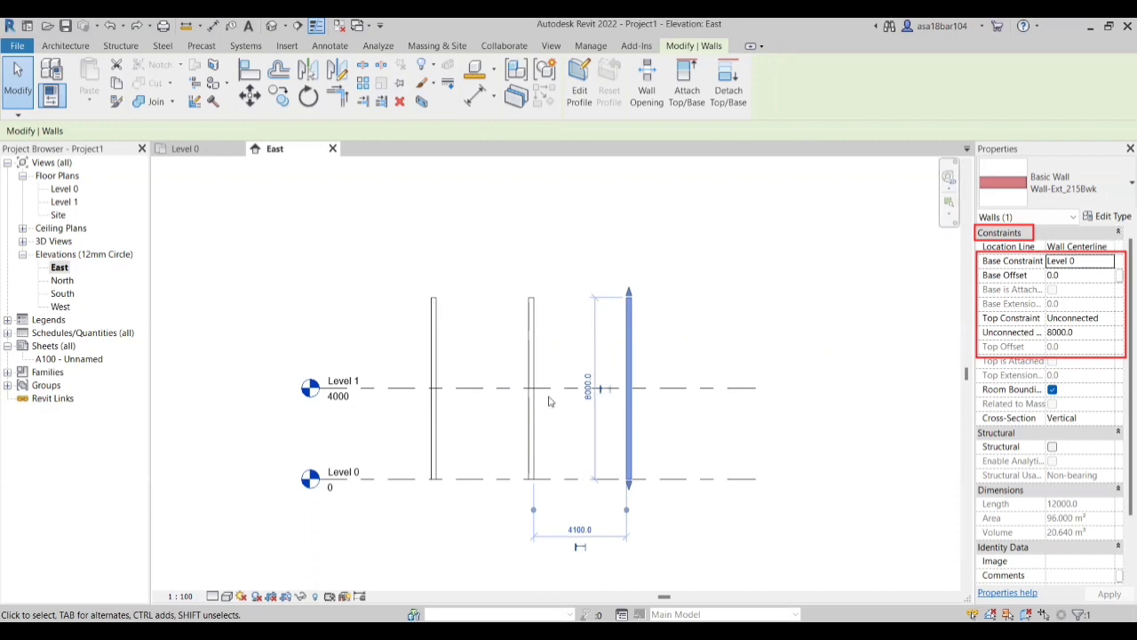
scroll(191, 420, up, 1)
scroll(565, 452, up, 1)
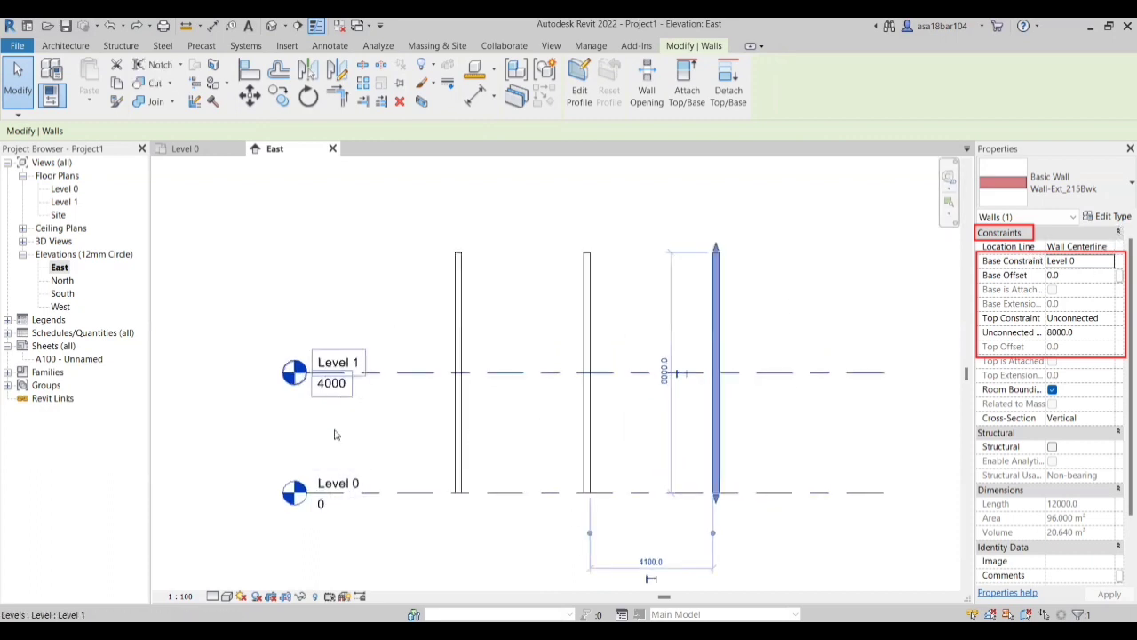
scroll(302, 417, down, 1)
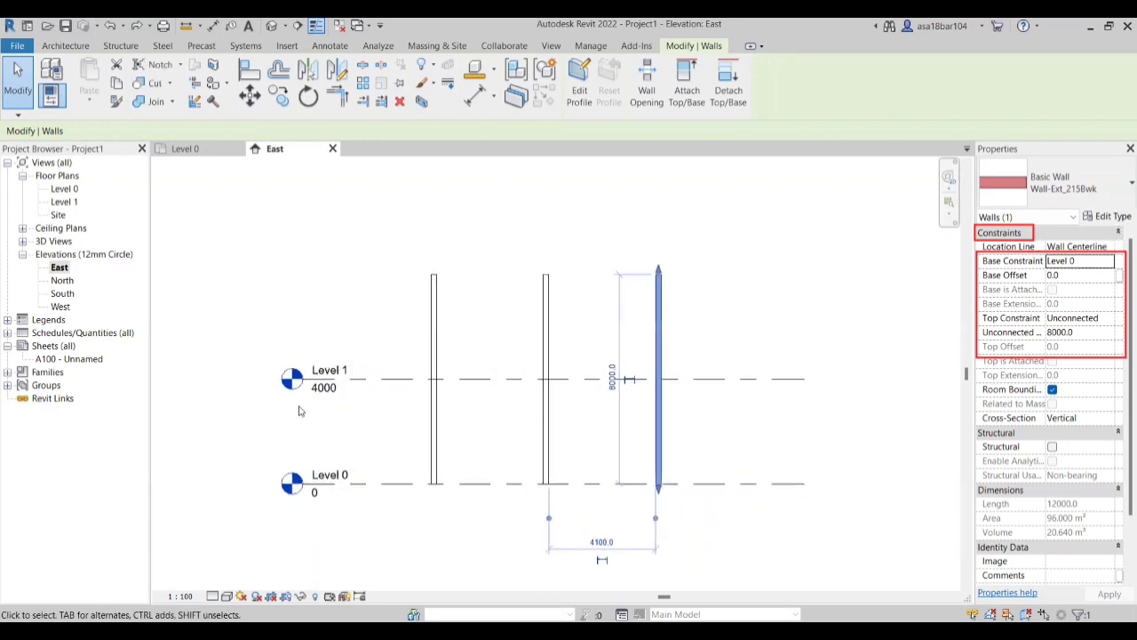
click(1108, 260)
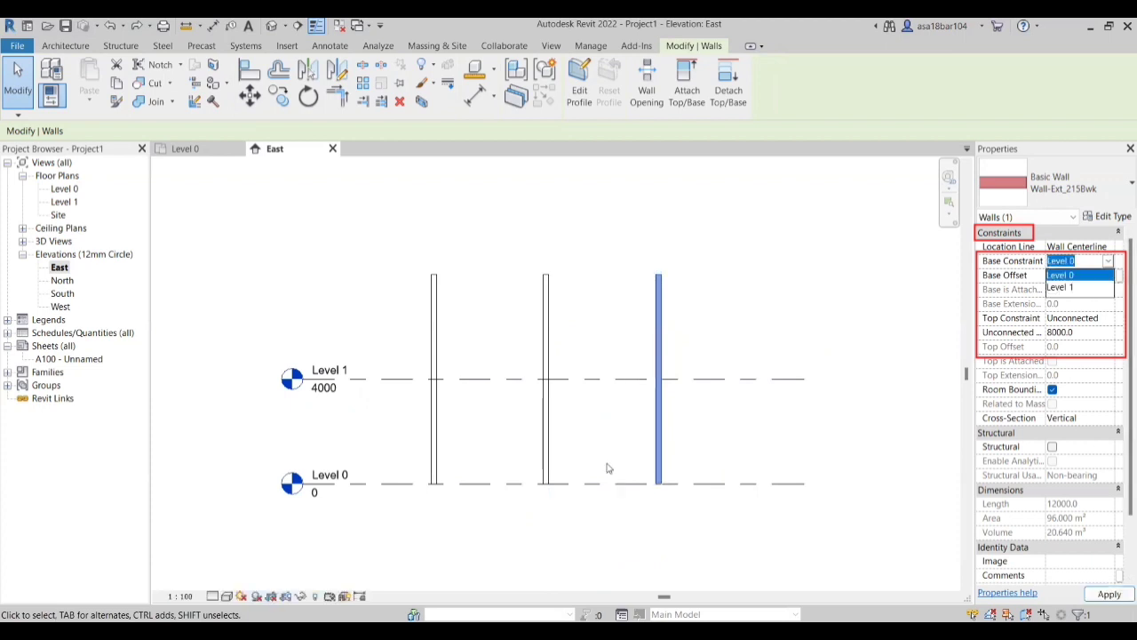
click(1060, 288)
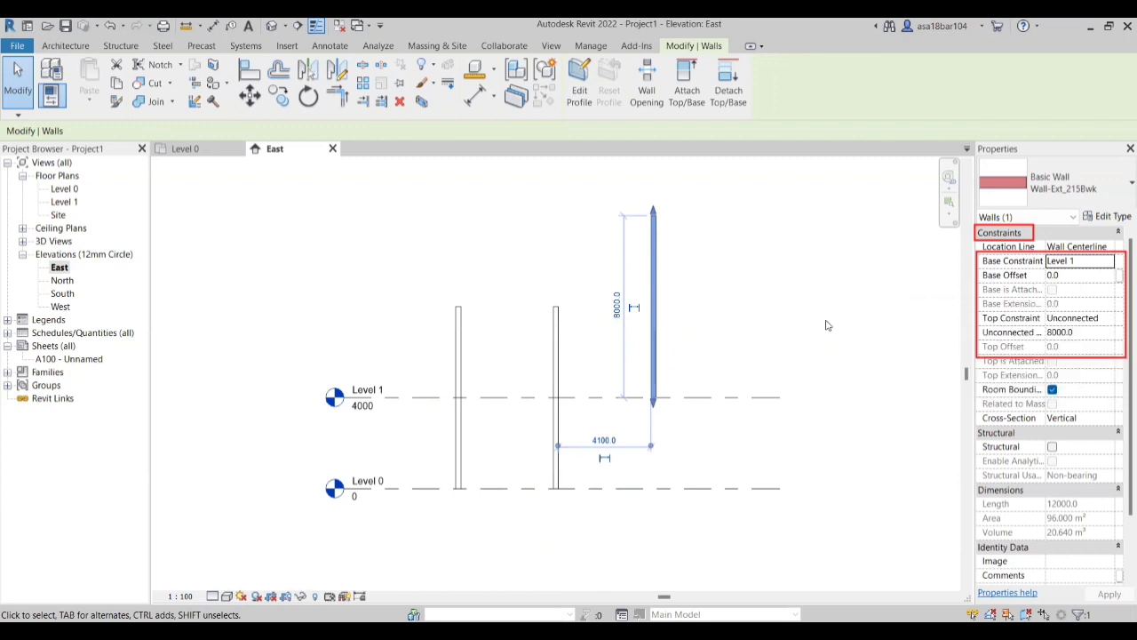
Step: Select the middle wall and set its base offset to 600 mm above Level 0
click(561, 371)
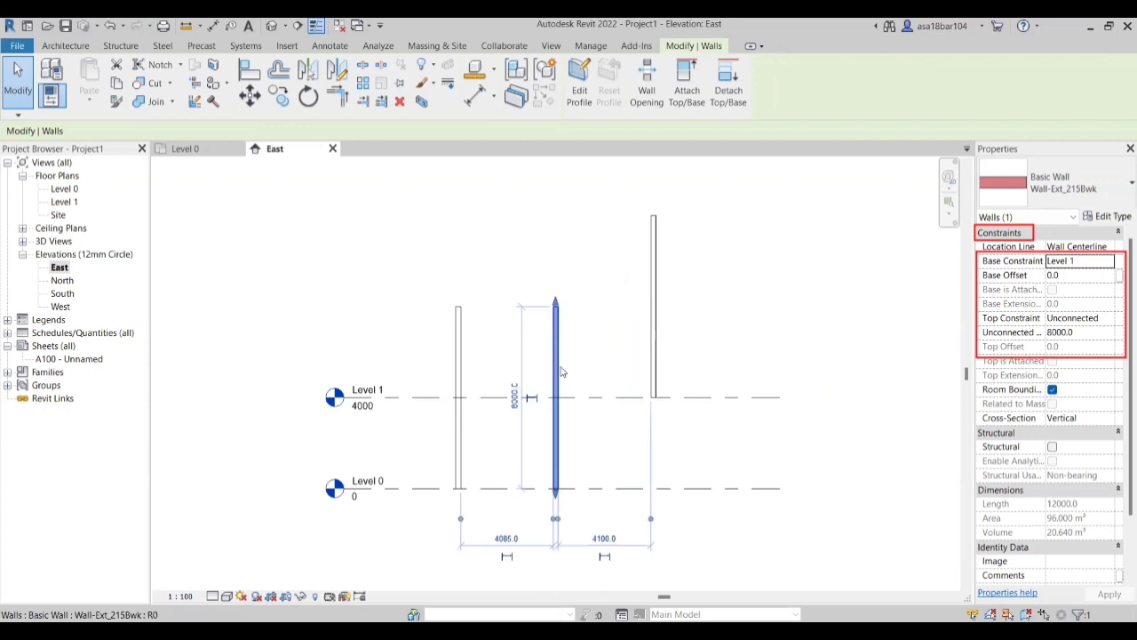
click(1080, 278)
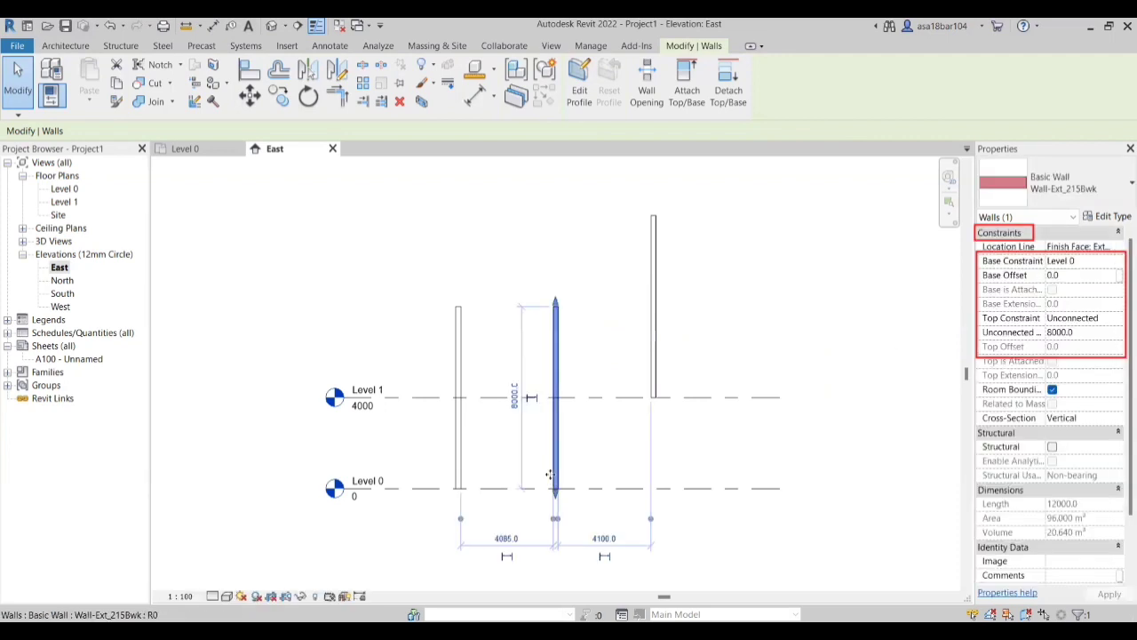
scroll(728, 415, up, 2)
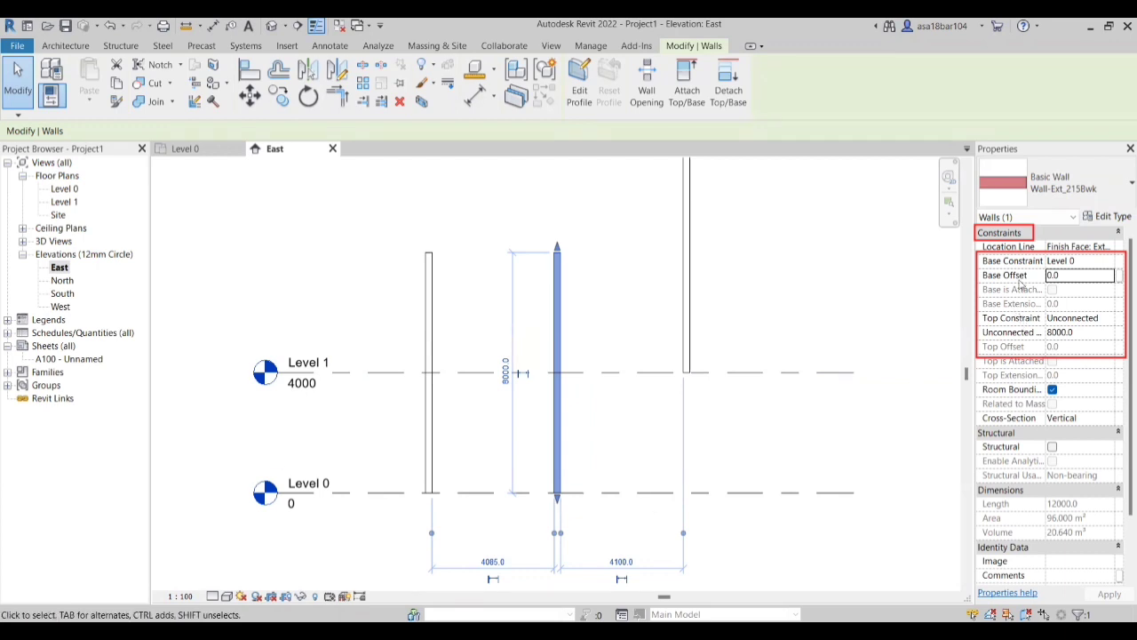
click(1057, 277)
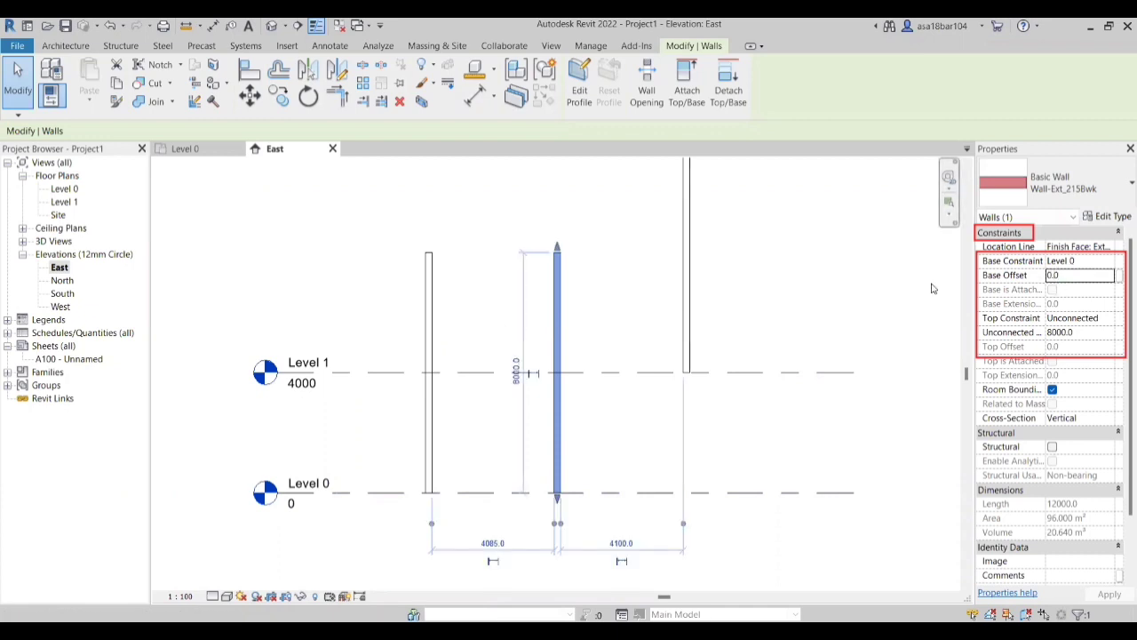
double_click(1052, 275)
text(60)
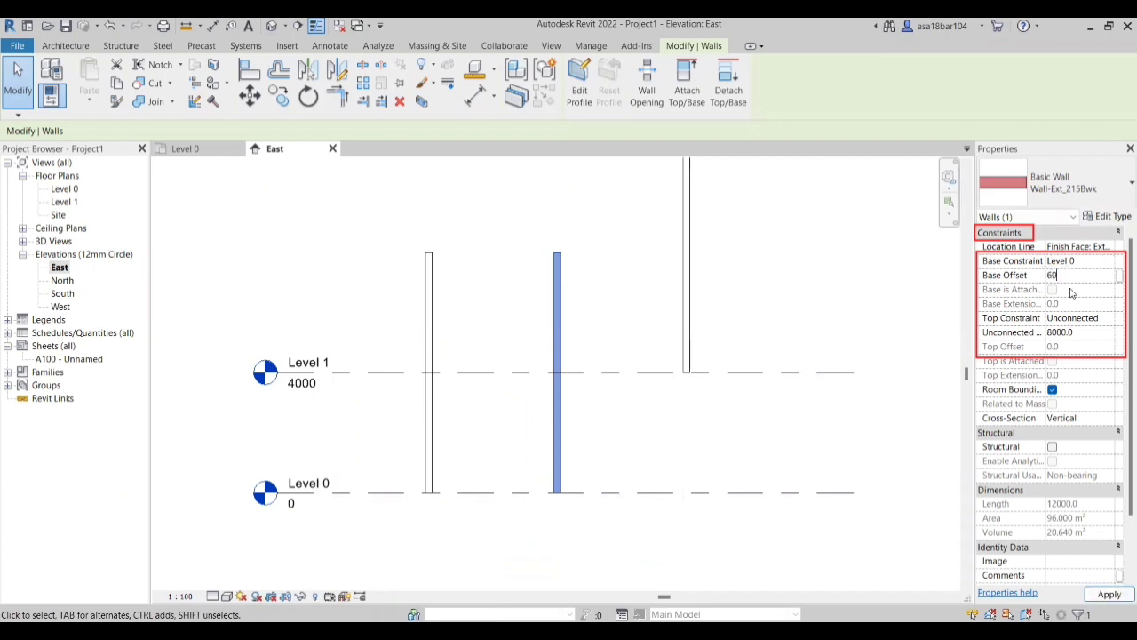
key(Return)
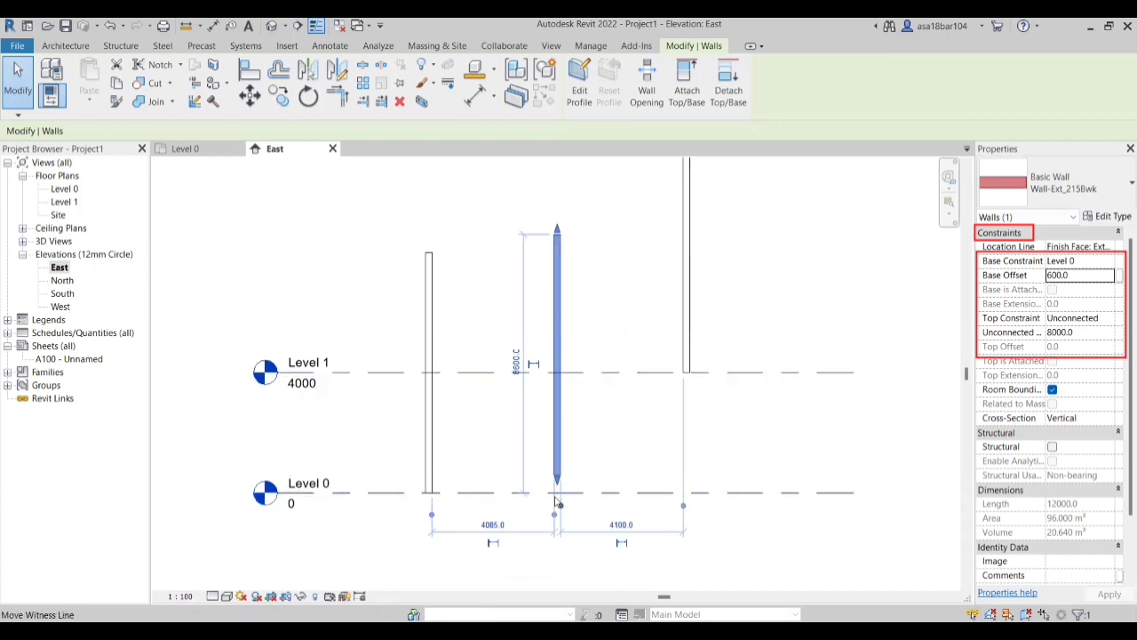
scroll(554, 496, up, 2)
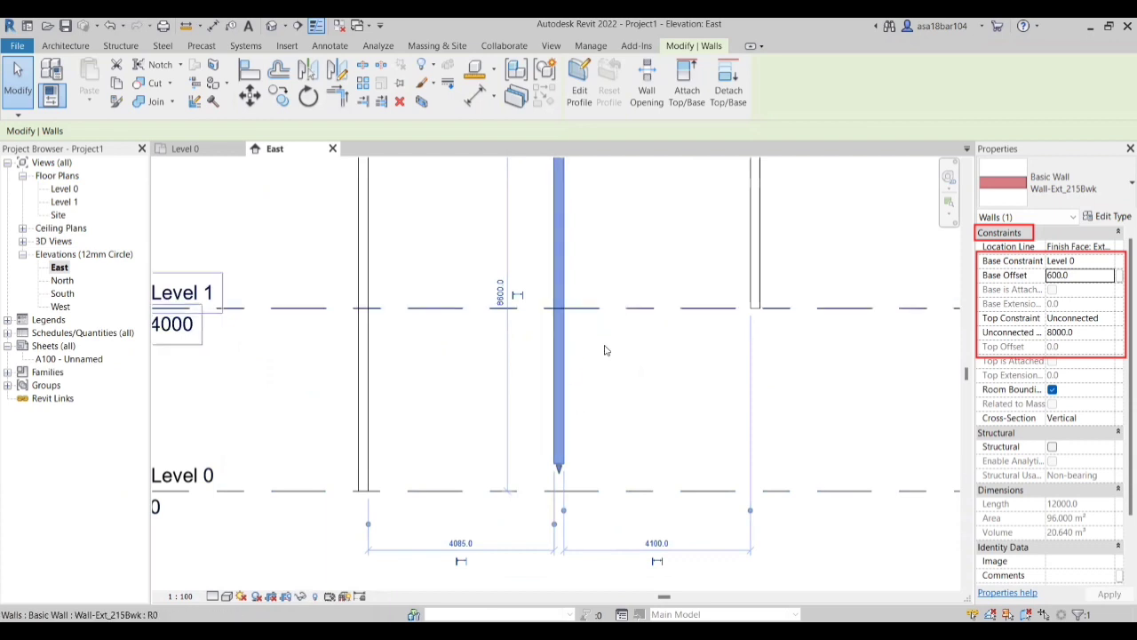
scroll(549, 473, down, 2)
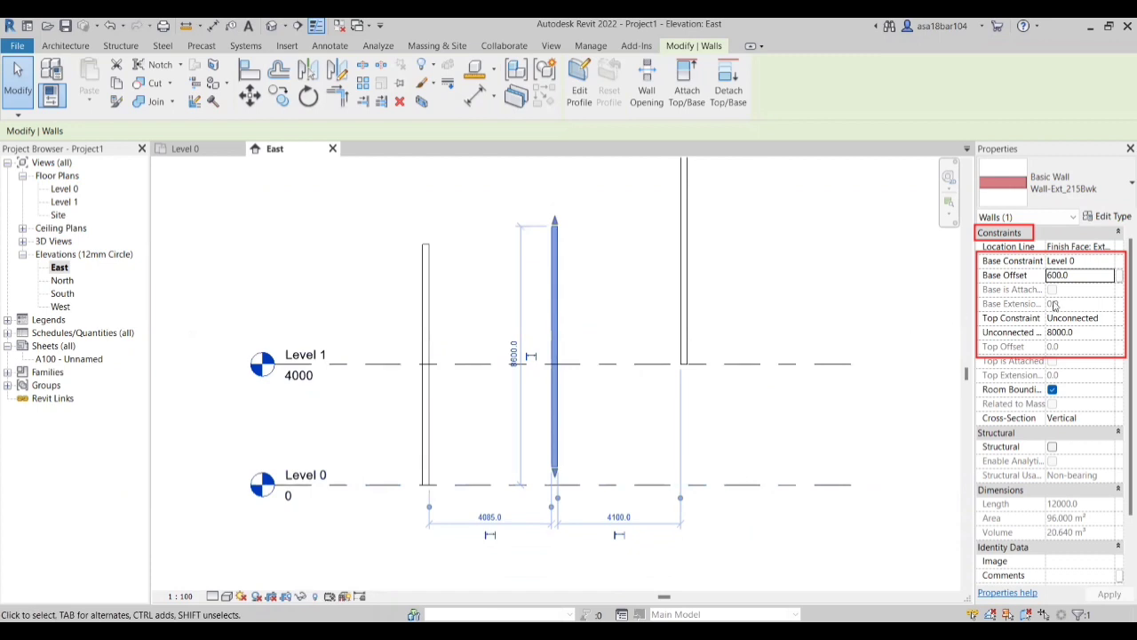
Step: Set the middle wall's base offset to -600 mm so its base extends below Level 0
key(Return)
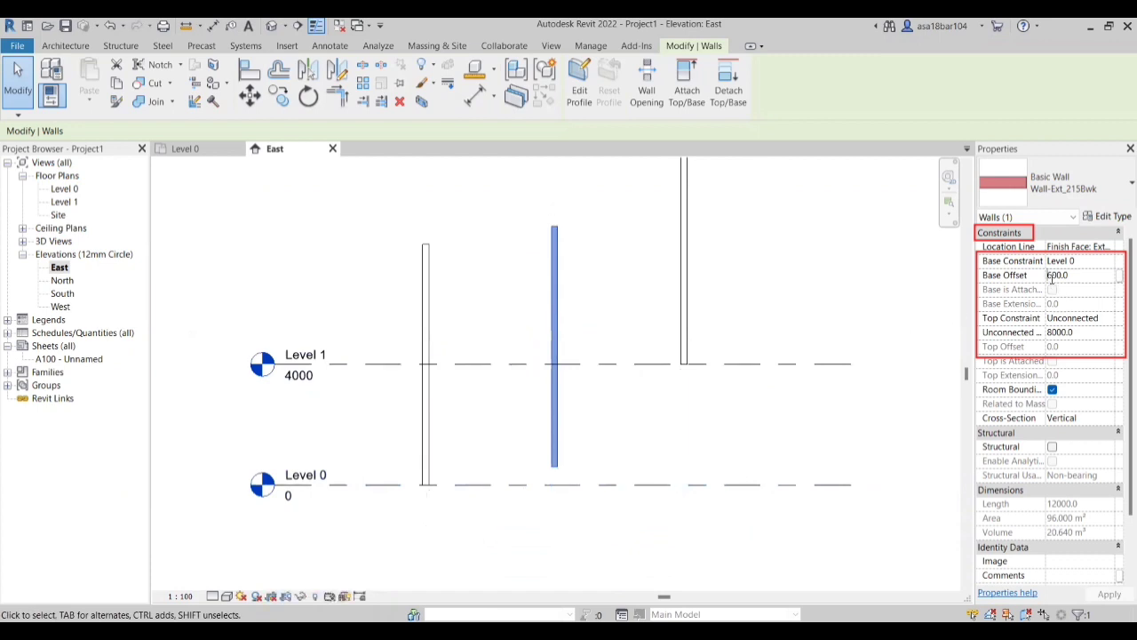
text(-)
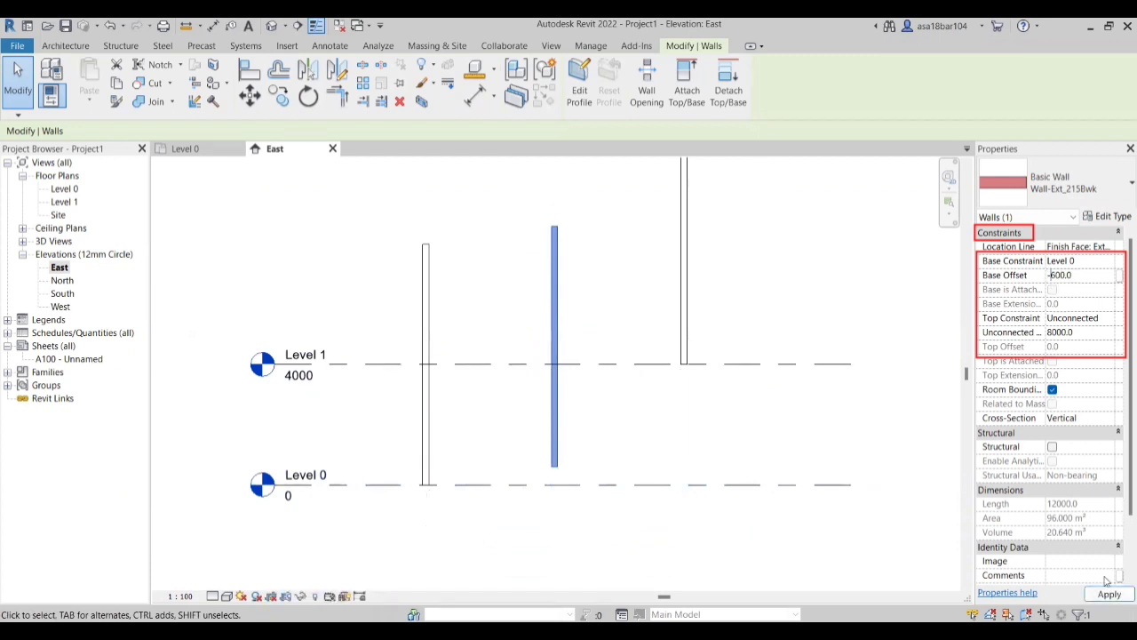
click(1104, 595)
scroll(536, 520, up, 2)
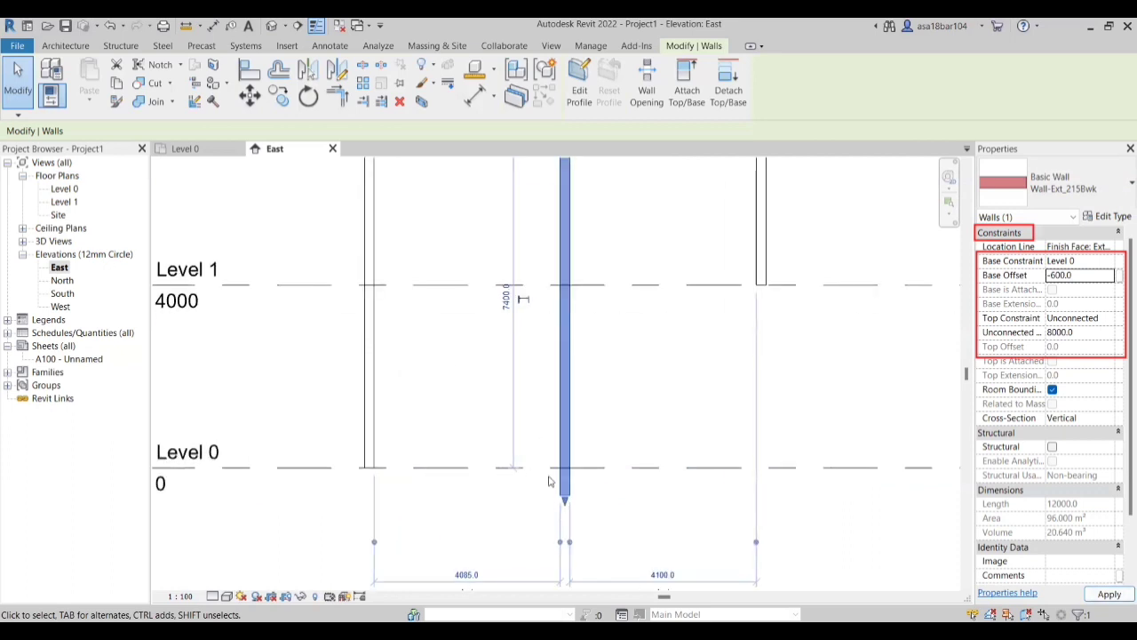
scroll(645, 521, down, 1)
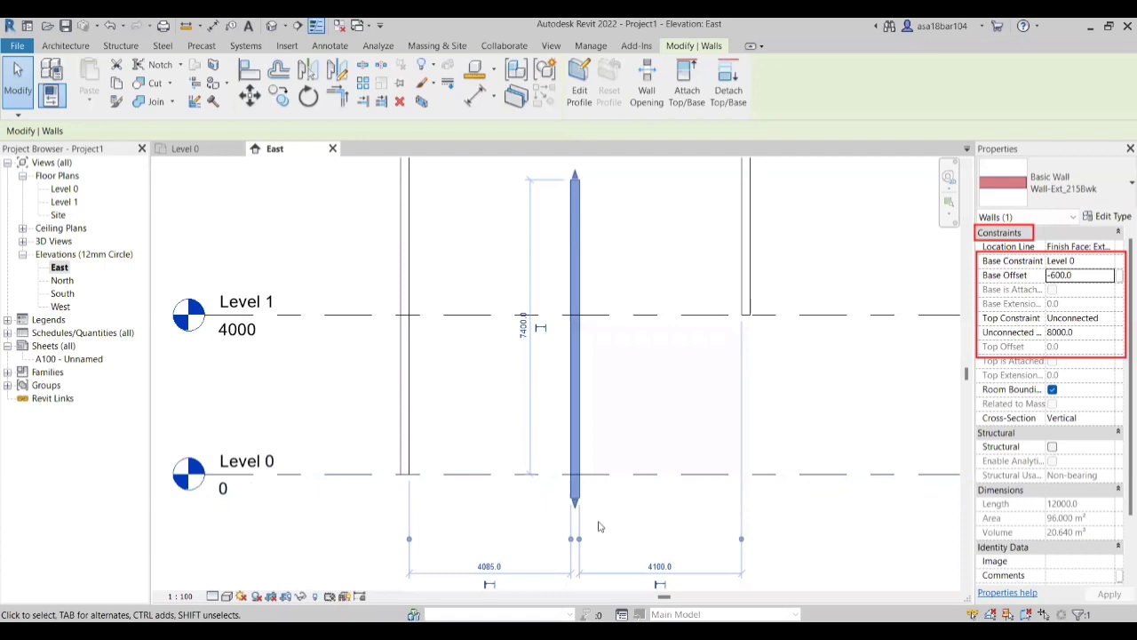
scroll(657, 516, down, 1)
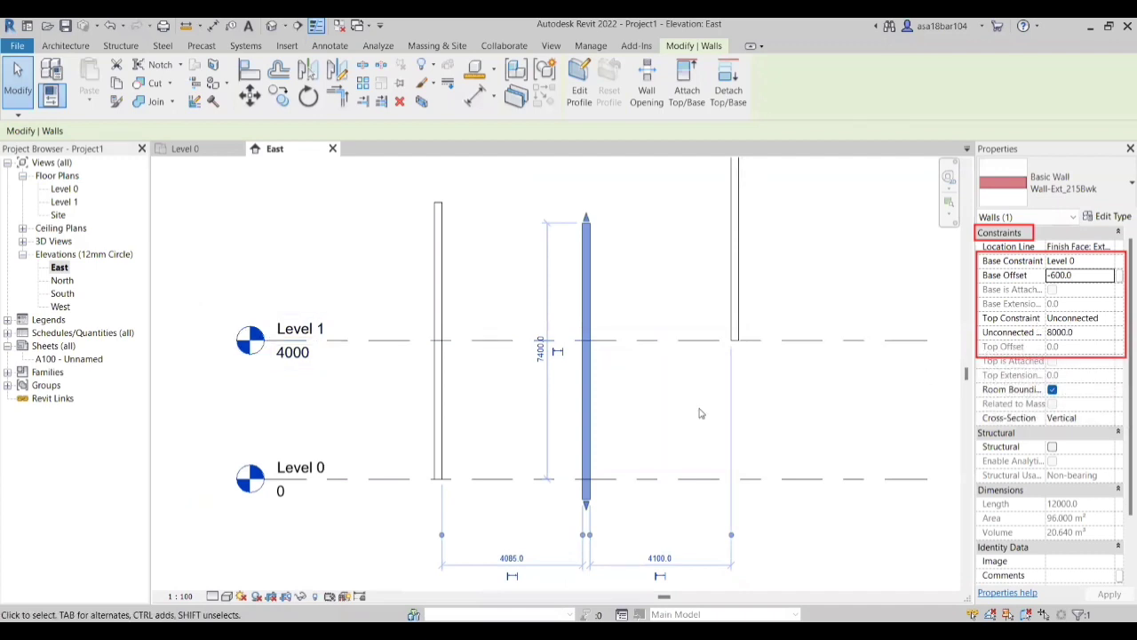
scroll(531, 421, down, 1)
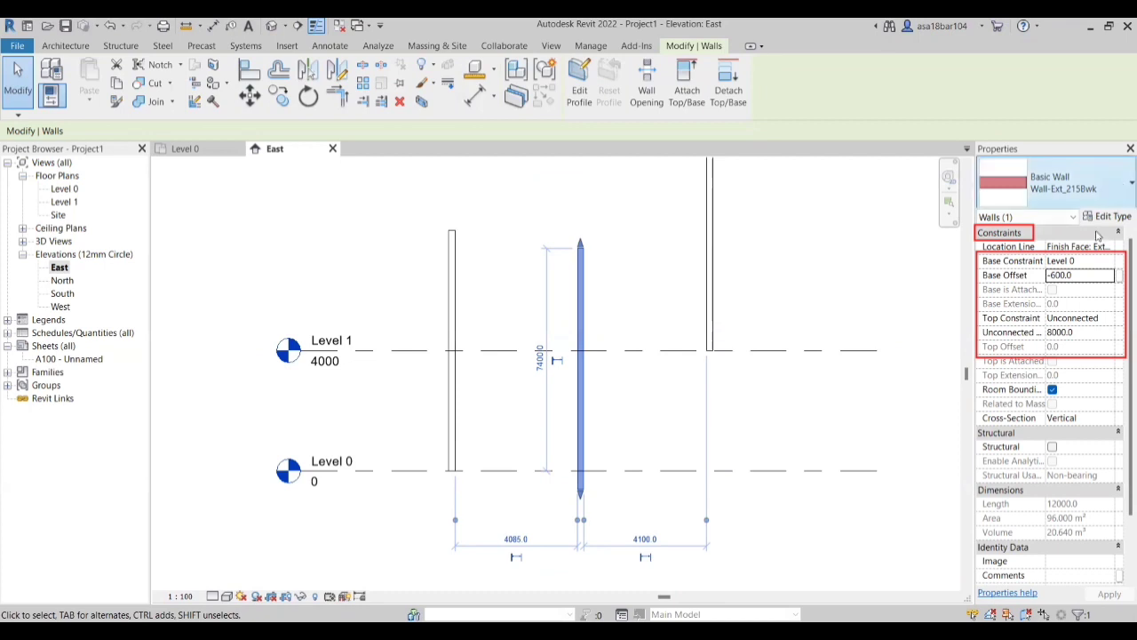
Step: Set the middle wall's unconnected height to 5000 mm
click(1054, 332)
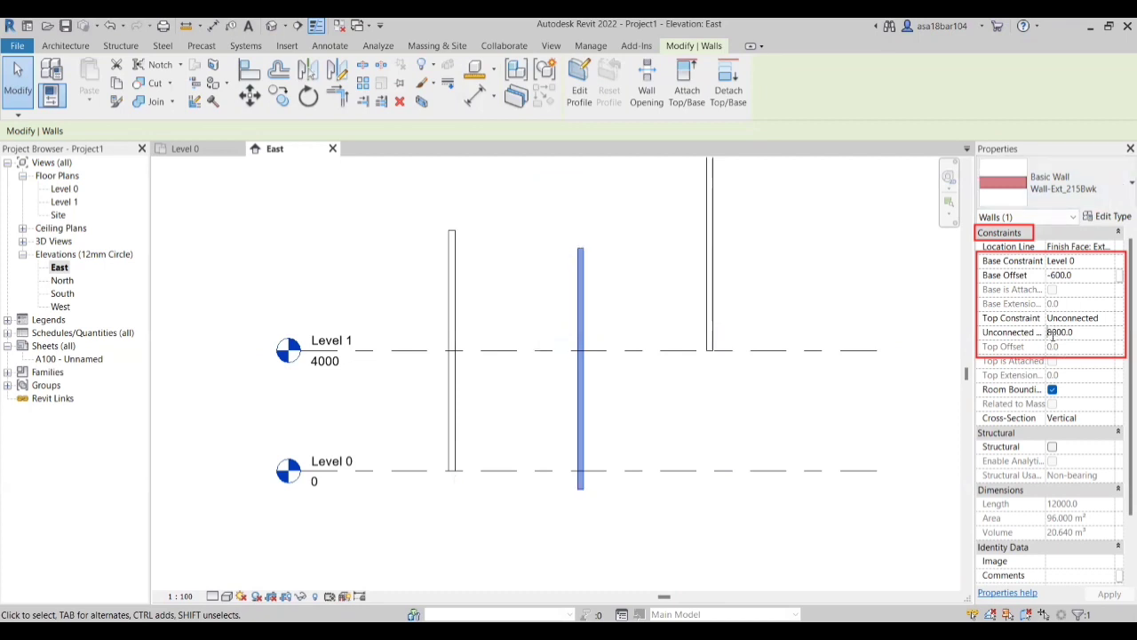
drag(1051, 331, 1028, 338)
text(5)
click(1090, 595)
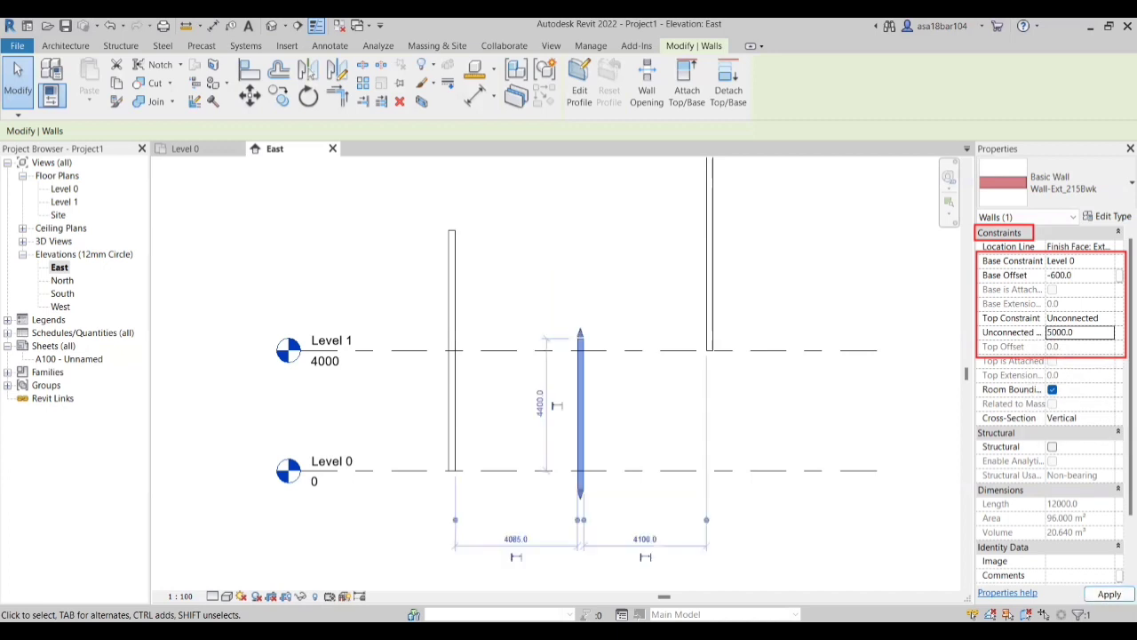
scroll(540, 499, up, 2)
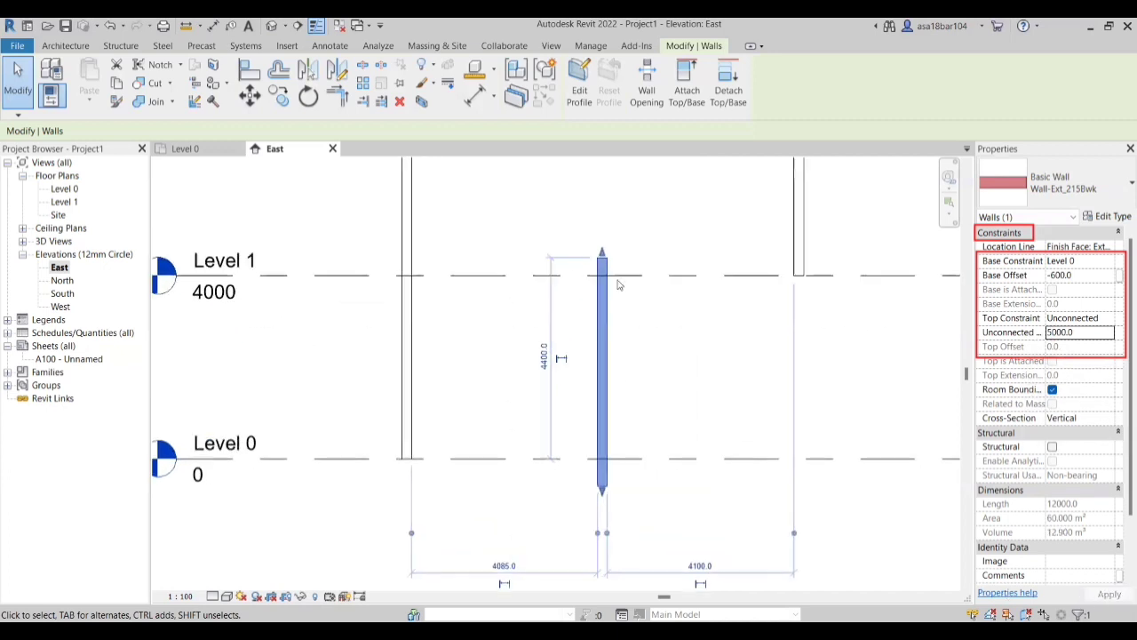
scroll(623, 424, down, 1)
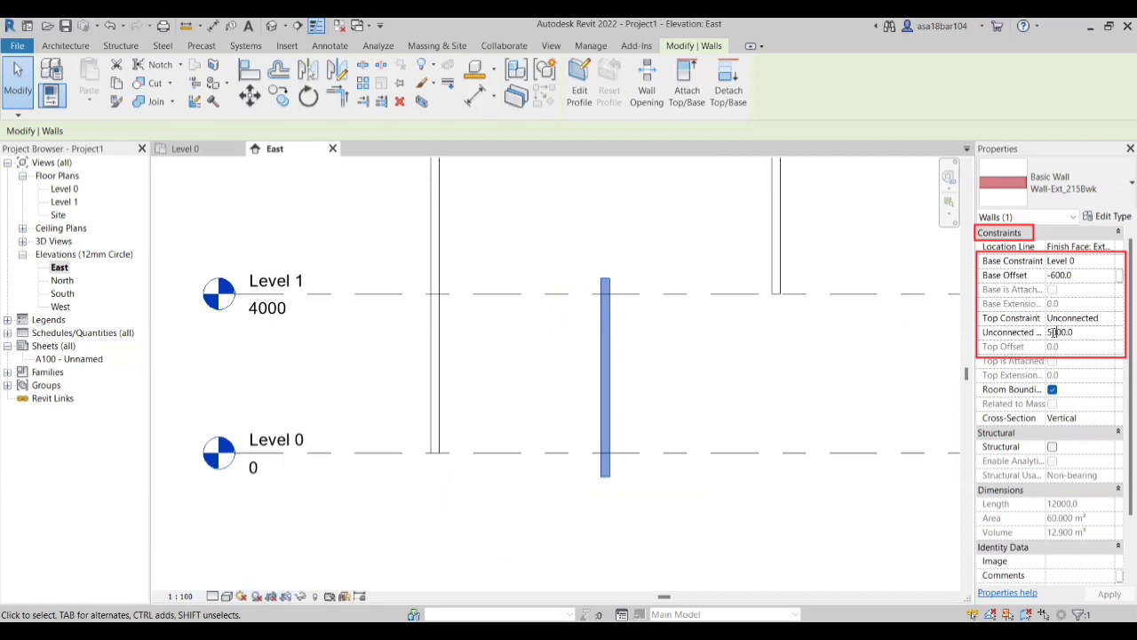
Step: Set the middle wall's unconnected height to 10000 mm
drag(1055, 332, 1042, 339)
text(10)
scroll(638, 470, down, 2)
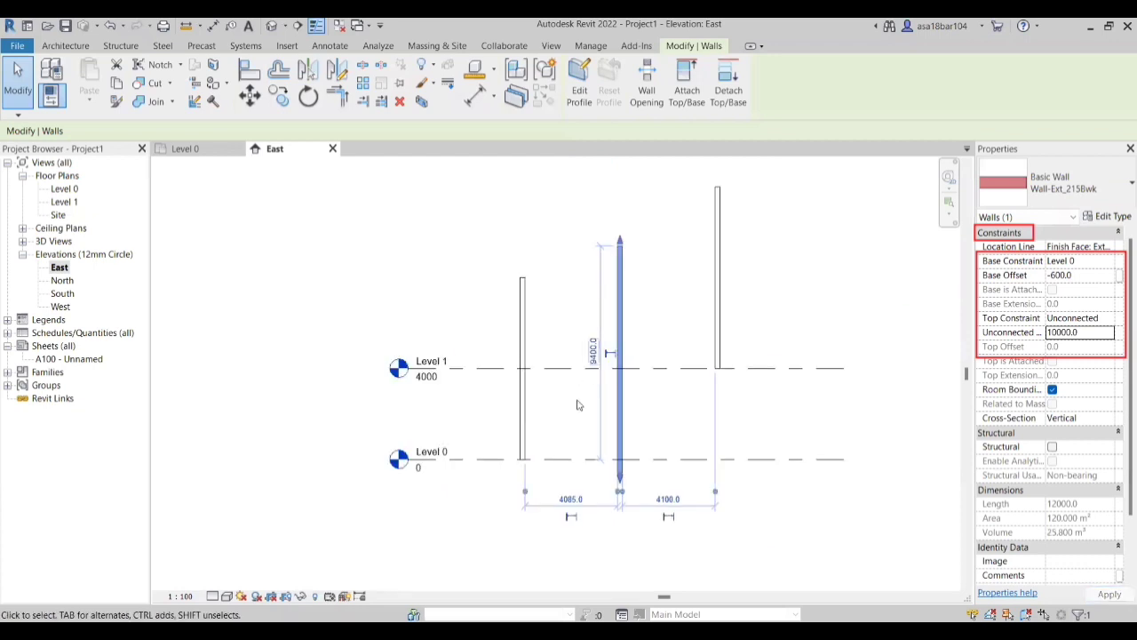
Step: Select the Finish Face: Interior wall nearest the level heads and set its top constraint to Up to level: Level 1
click(551, 275)
click(521, 295)
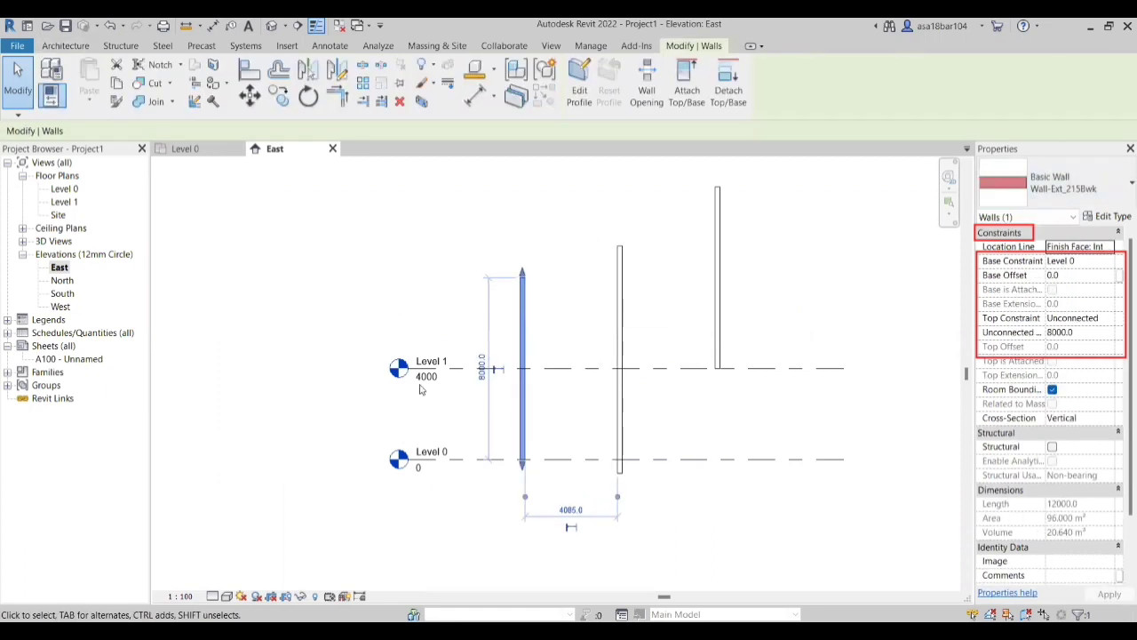
scroll(444, 409, up, 1)
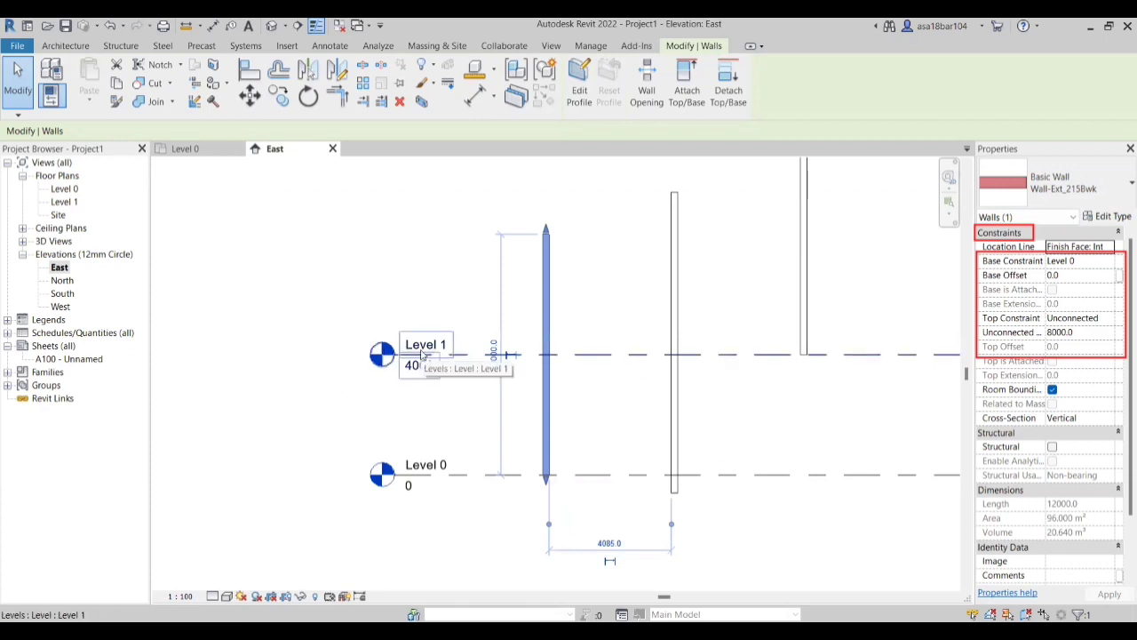
click(1109, 320)
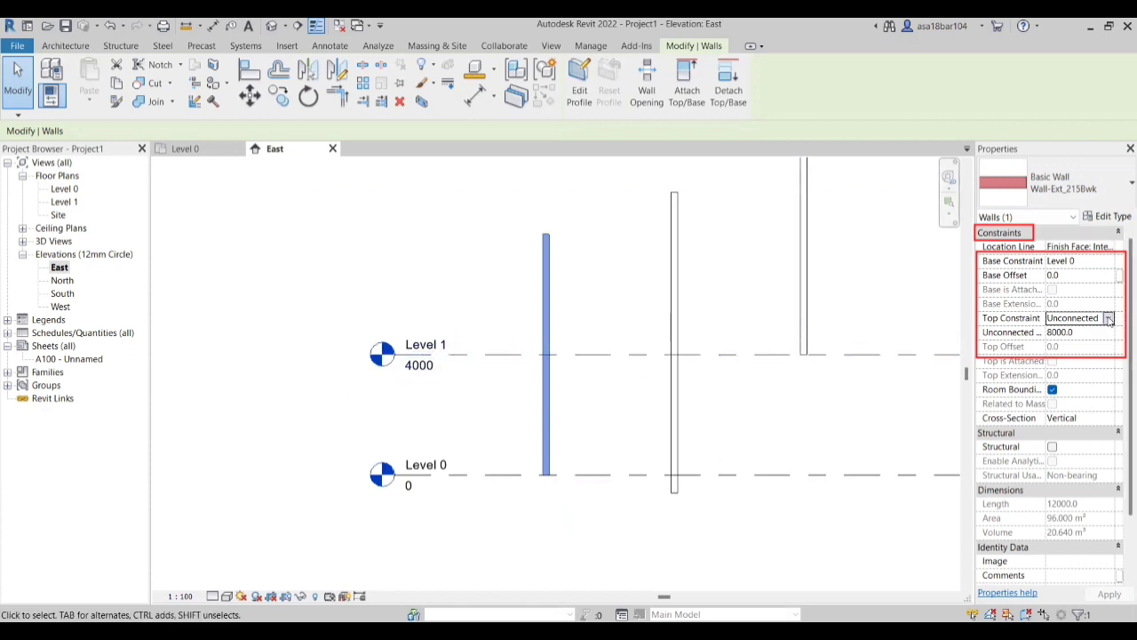
click(1109, 318)
click(1078, 357)
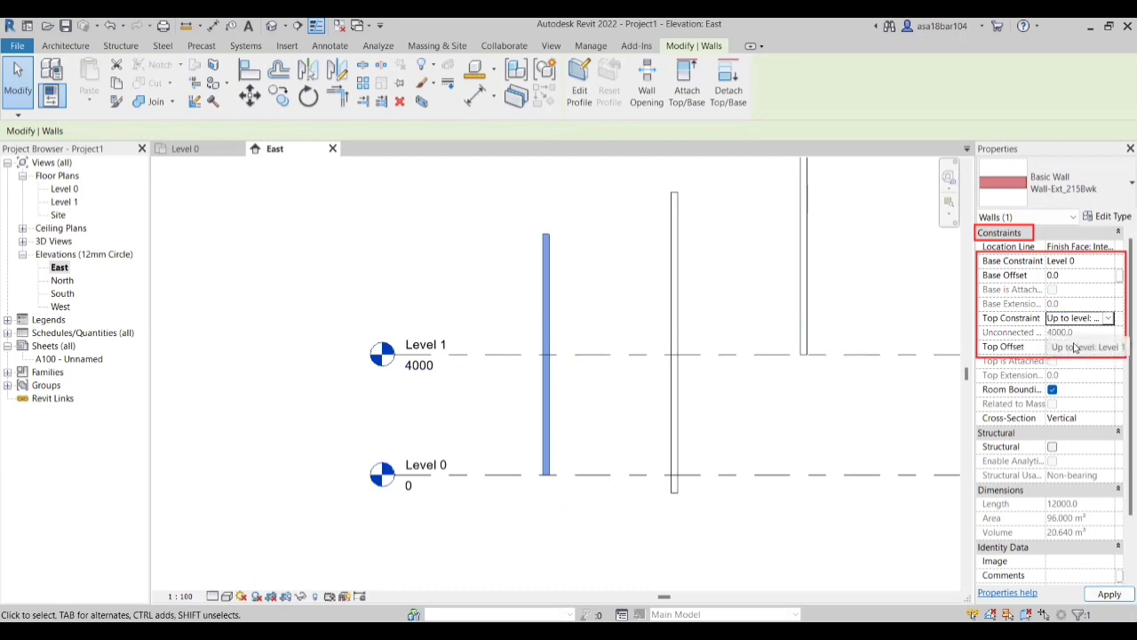
mouse_move(541, 497)
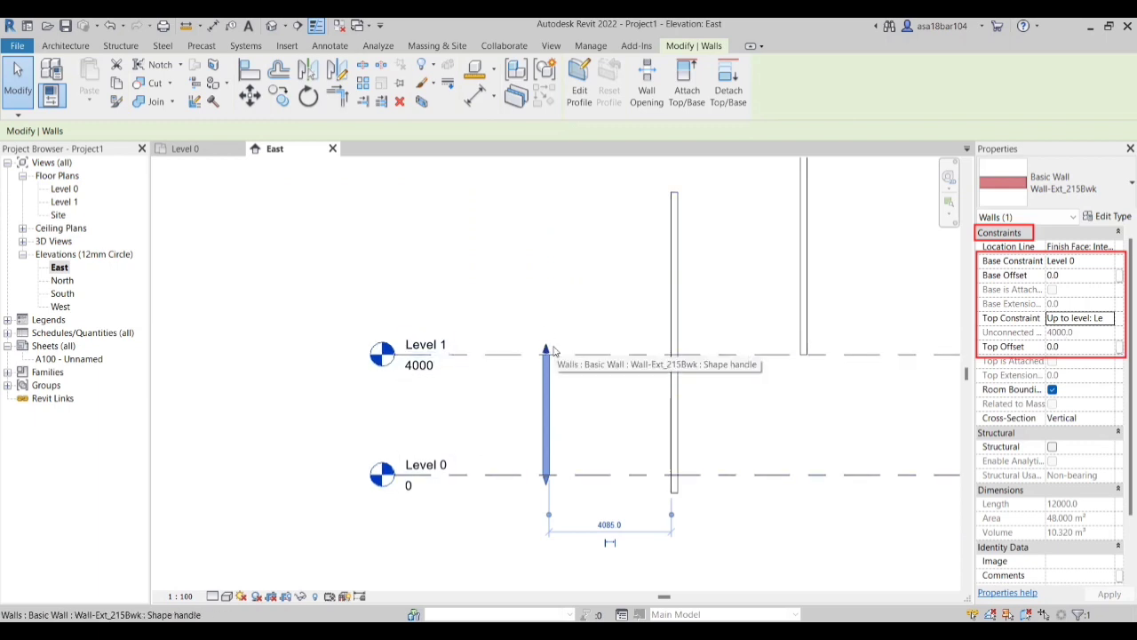
scroll(522, 342, down, 2)
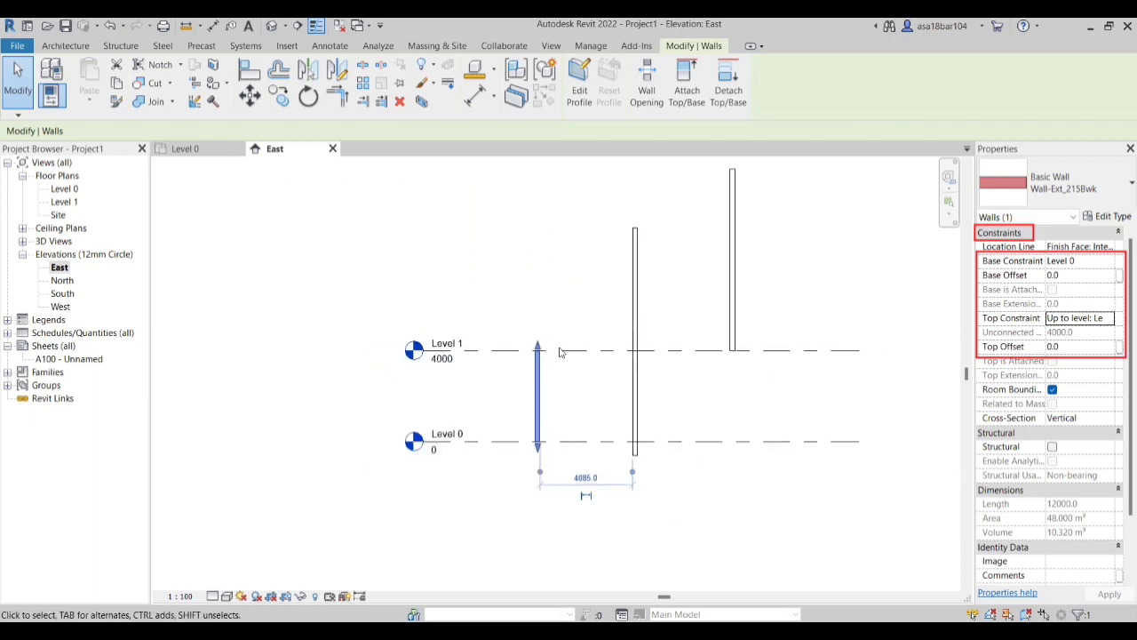
Step: Set the top offset of the wall constrained to Level 1 to 900 mm
scroll(669, 391, up, 3)
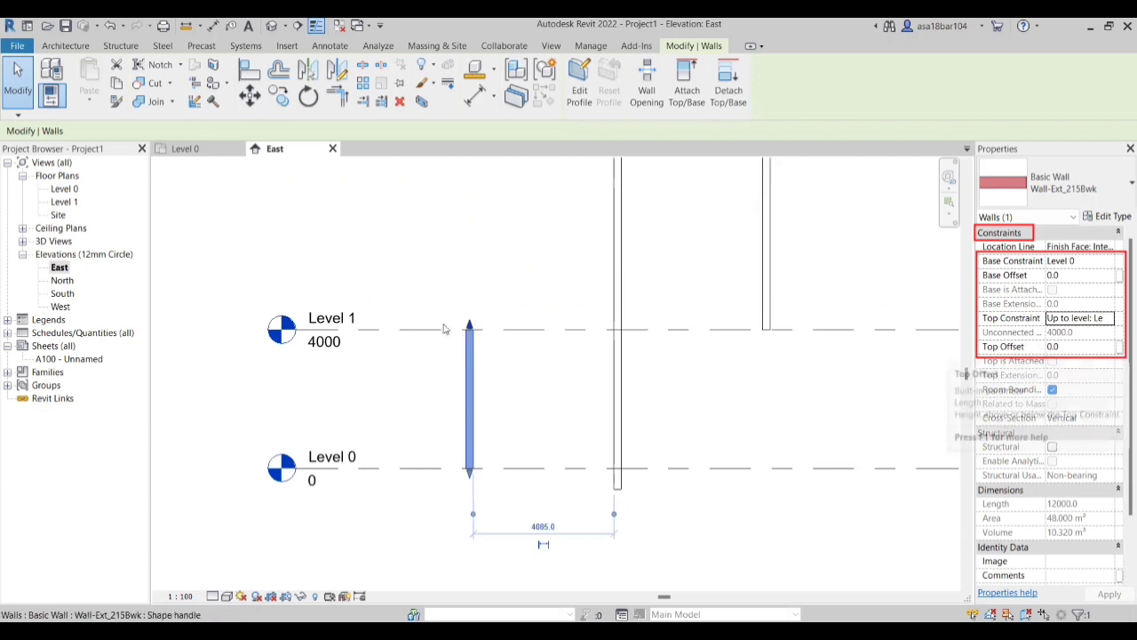
scroll(440, 322, up, 2)
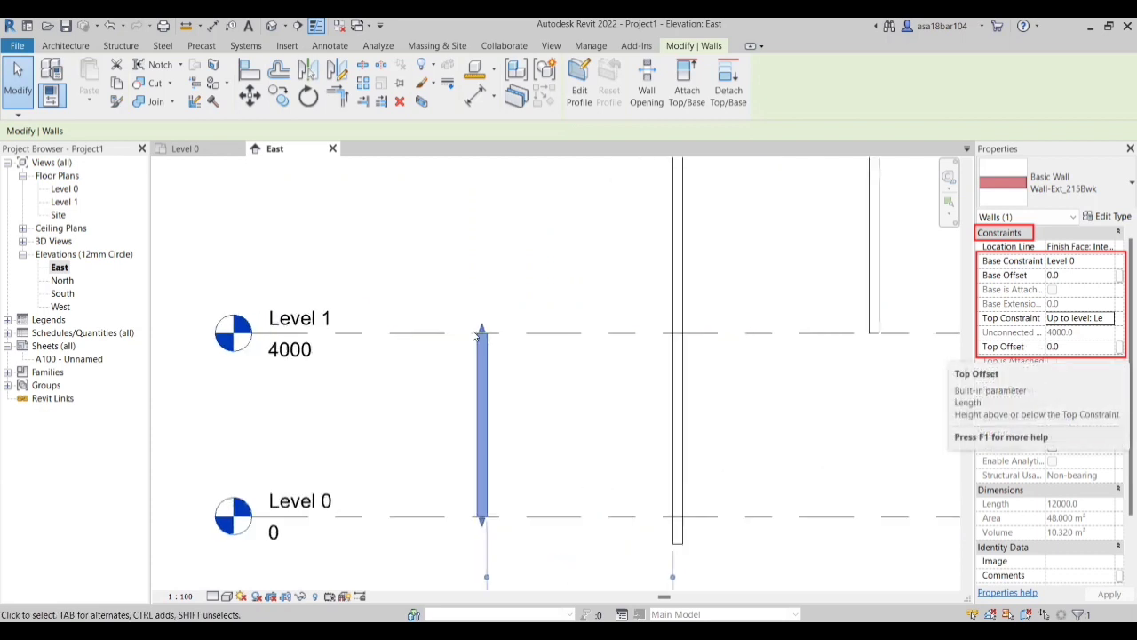
click(1086, 351)
text(900)
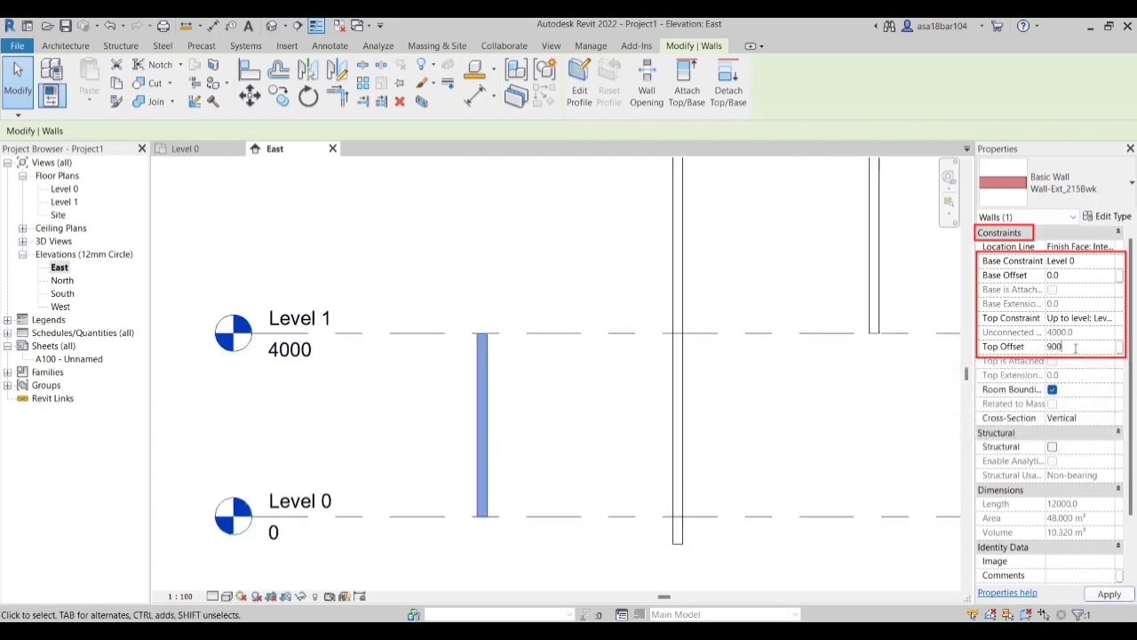
key(Return)
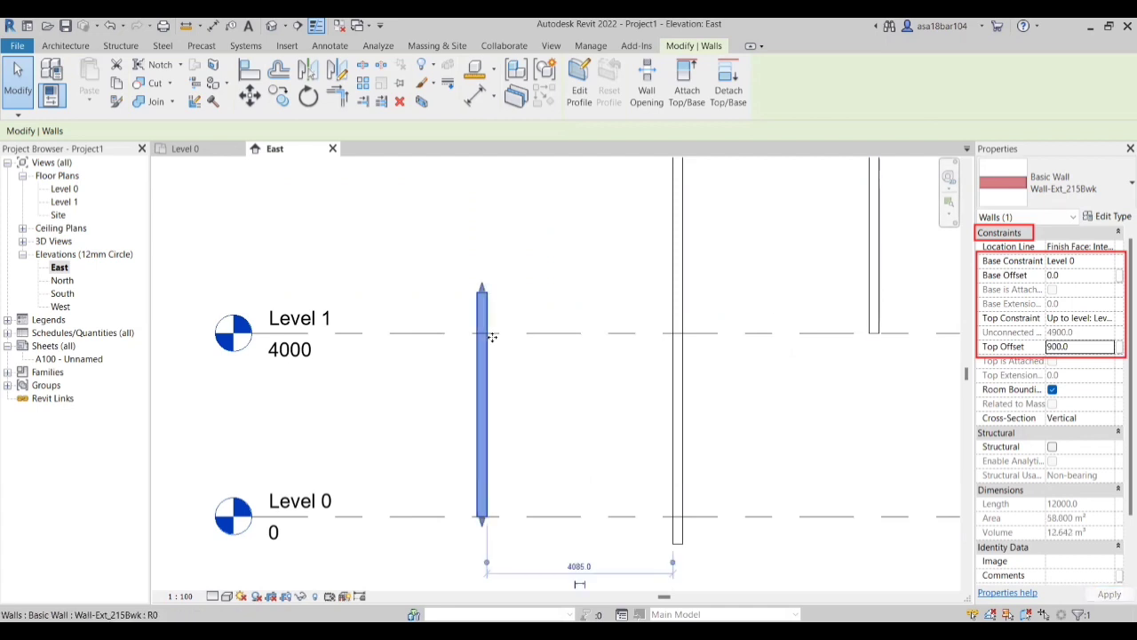
Step: Set the top offset of the wall nearest the level heads to -900 mm
click(1051, 346)
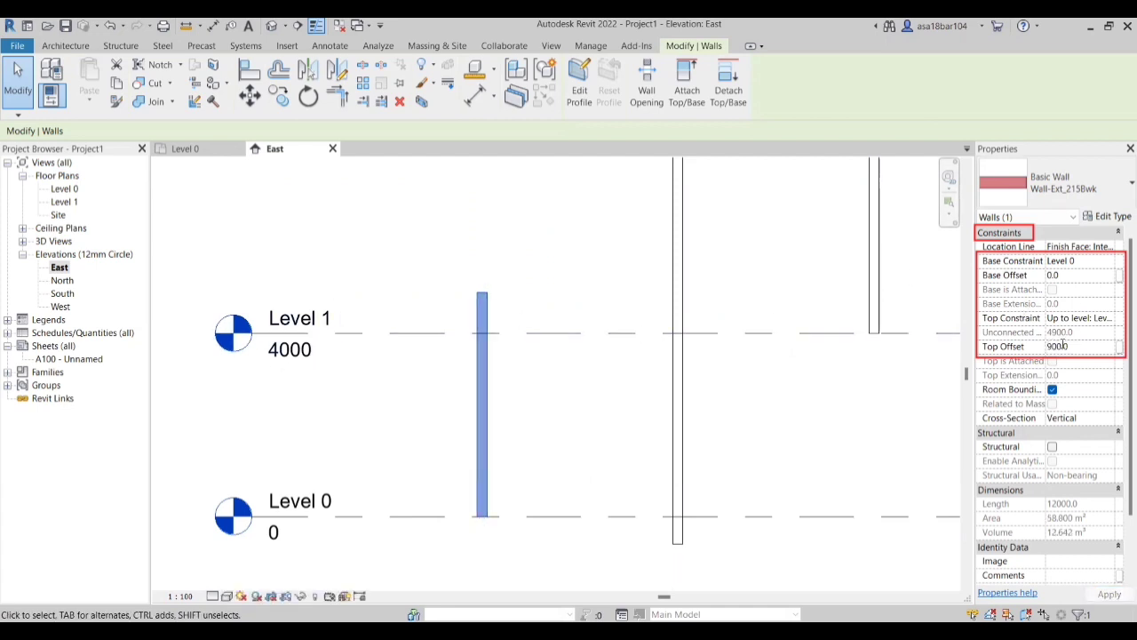
text(-)
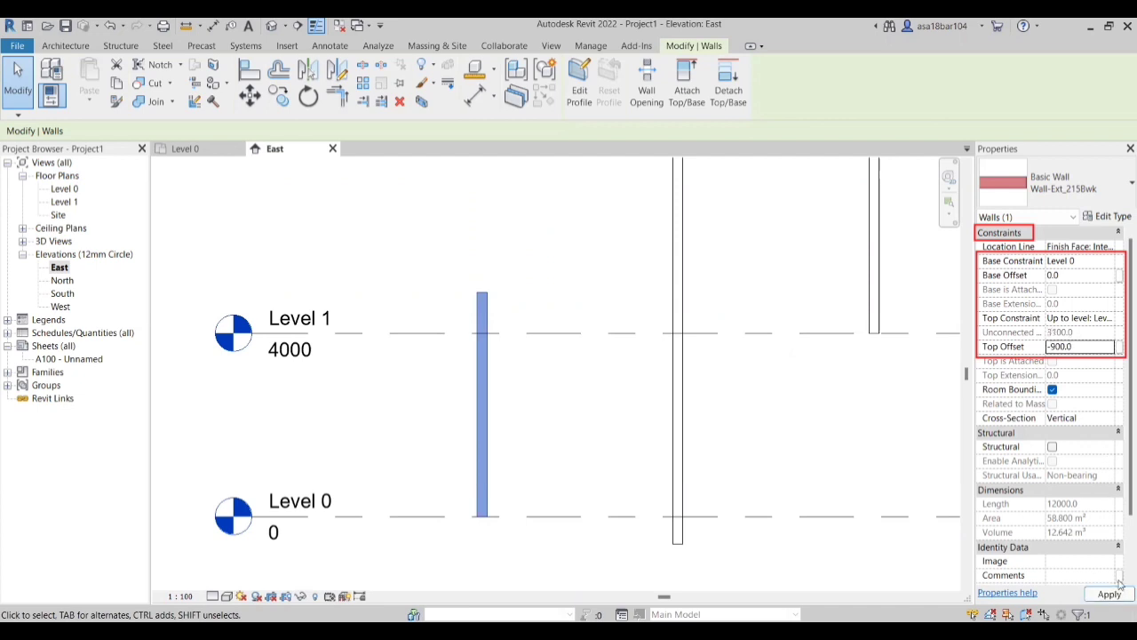
click(1118, 591)
click(1119, 576)
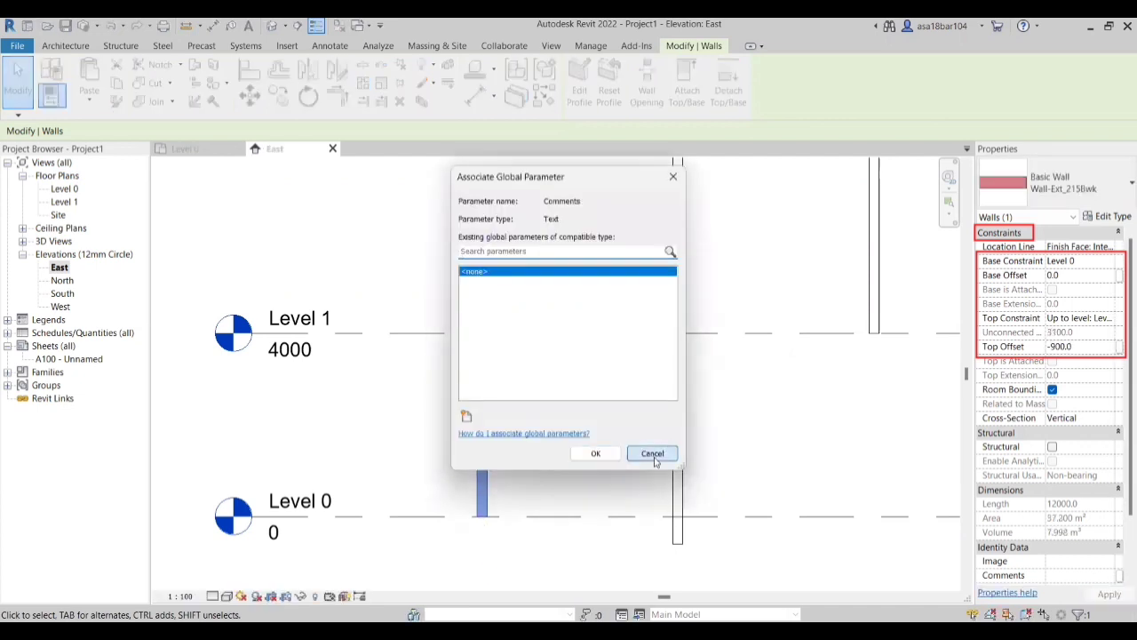
click(654, 456)
click(581, 427)
Step: Select the middle wall and set its base offset from Level 0 to 0
scroll(378, 385, down, 2)
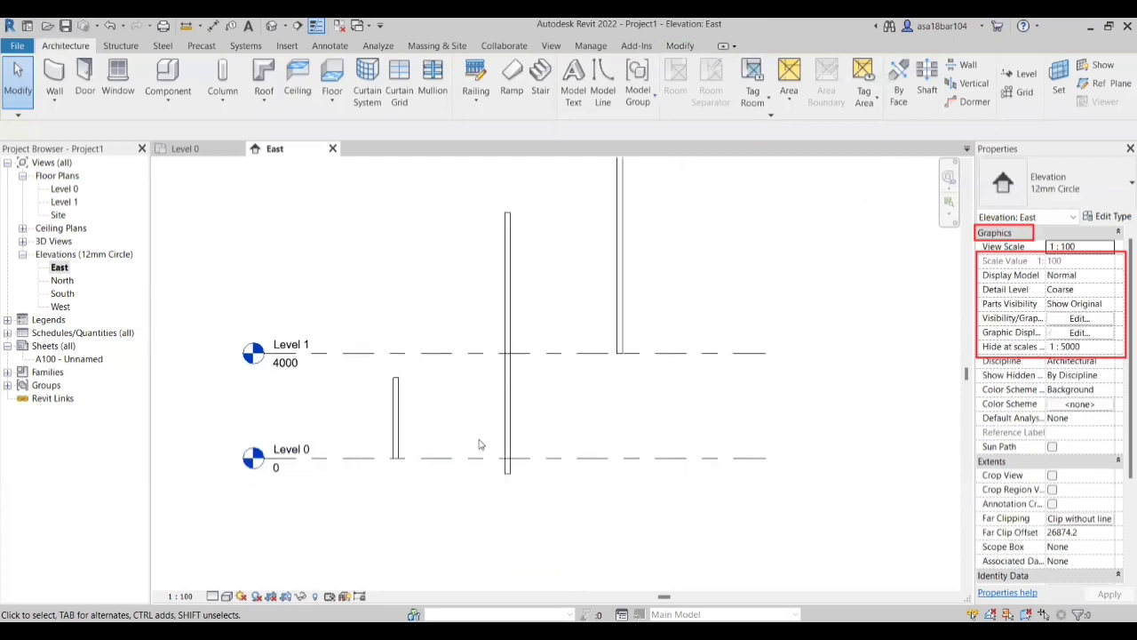
scroll(556, 454, down, 1)
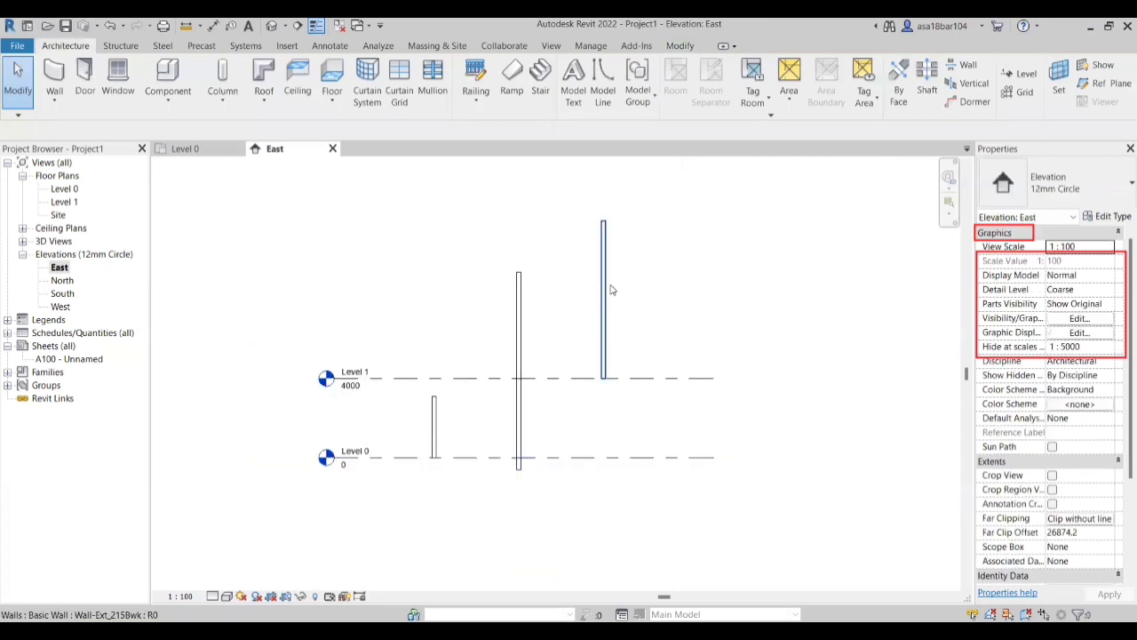
click(610, 290)
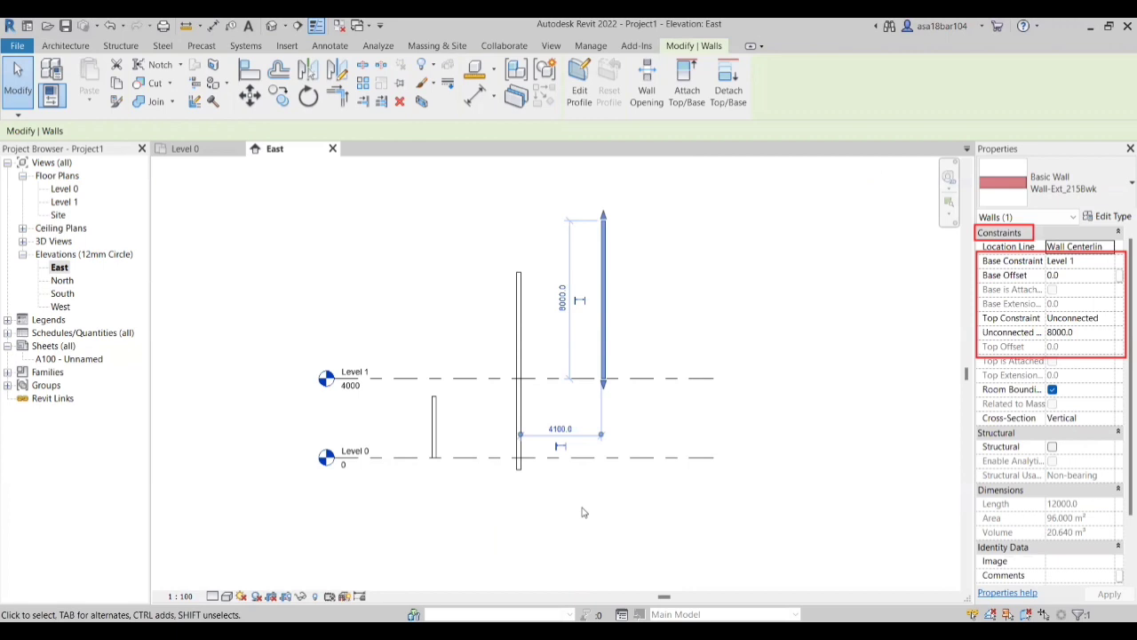
scroll(749, 527, up, 2)
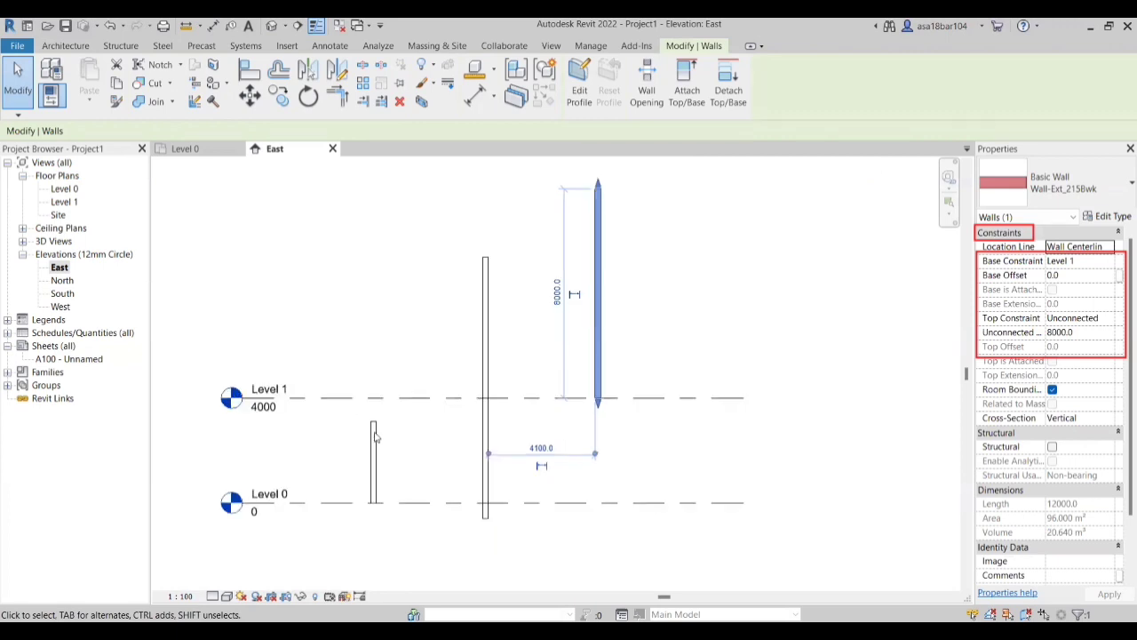
click(487, 419)
click(1009, 278)
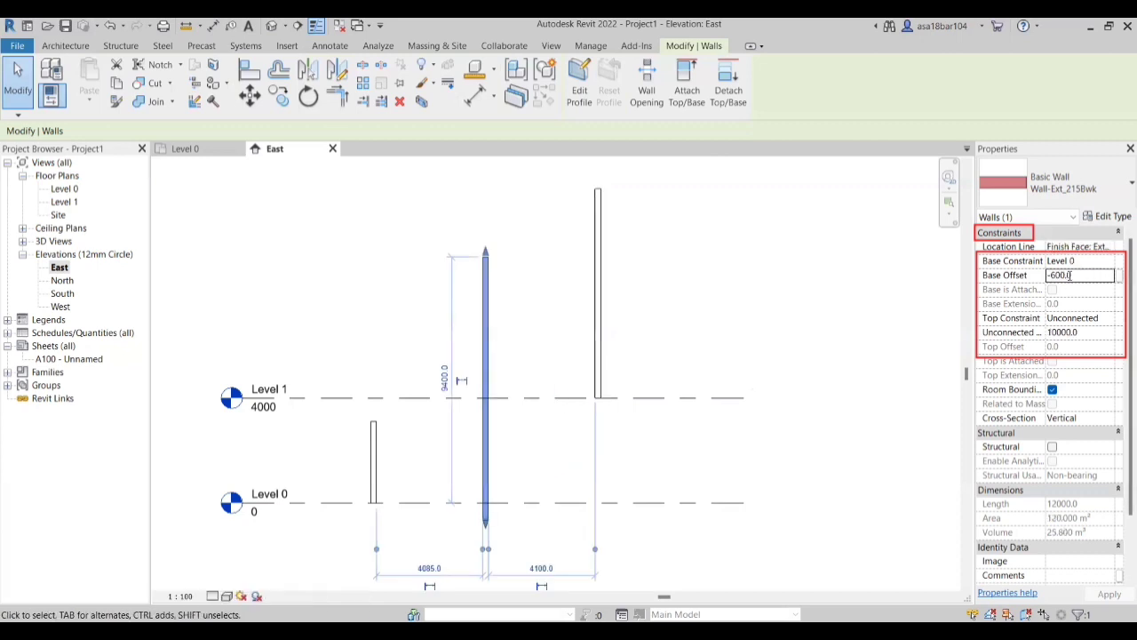
text(0)
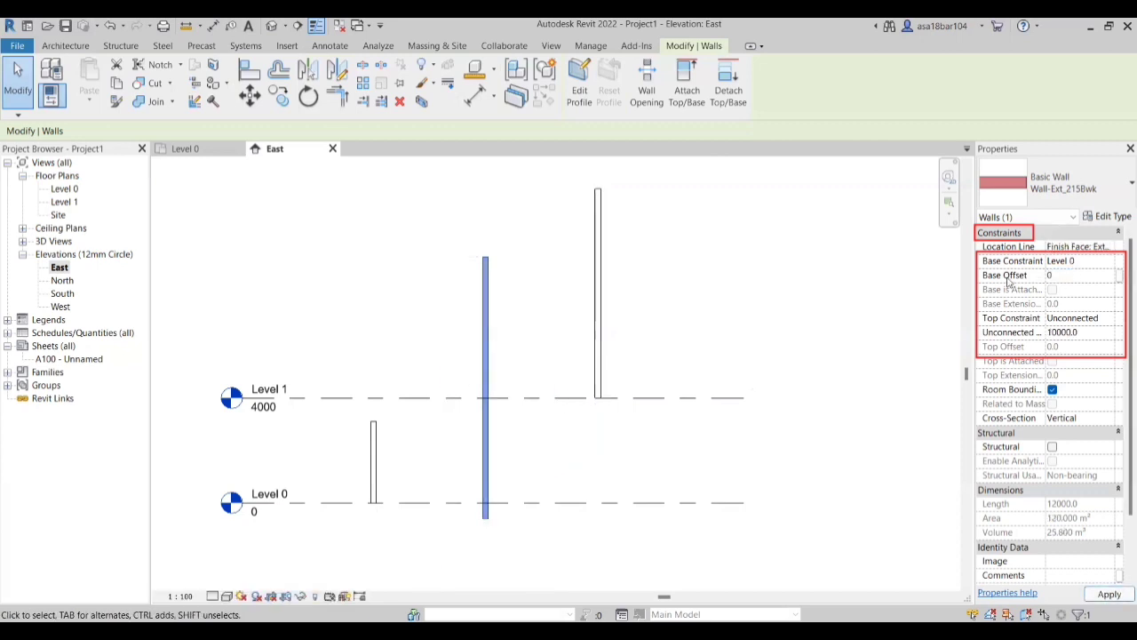
click(1109, 594)
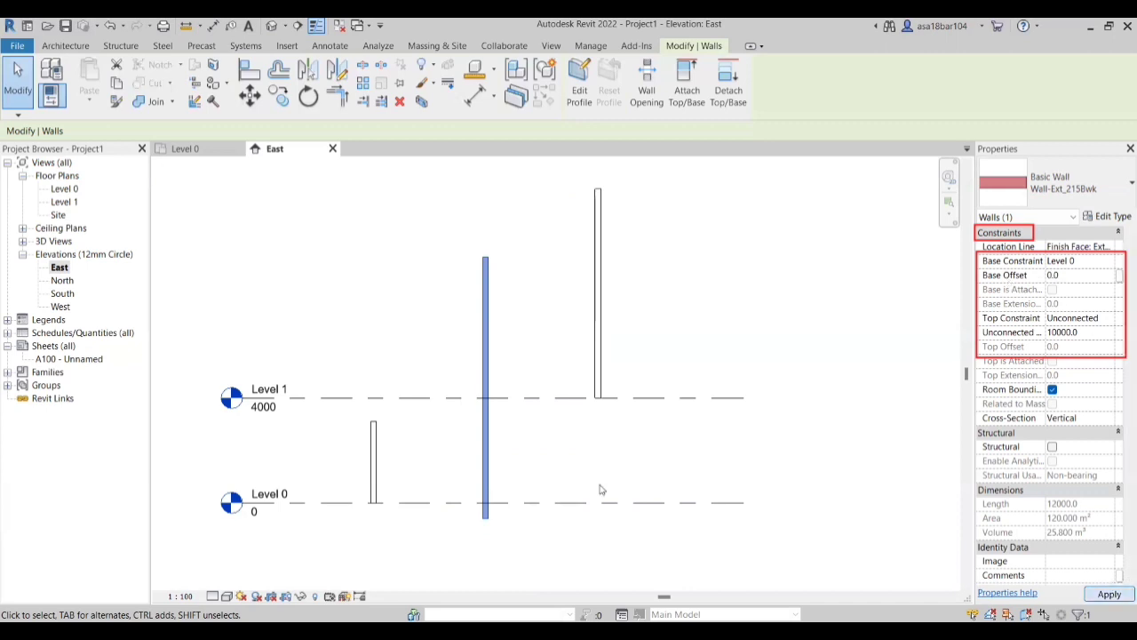
Step: Change the base constraint of the wall farthest from the level heads to Level 0
click(597, 311)
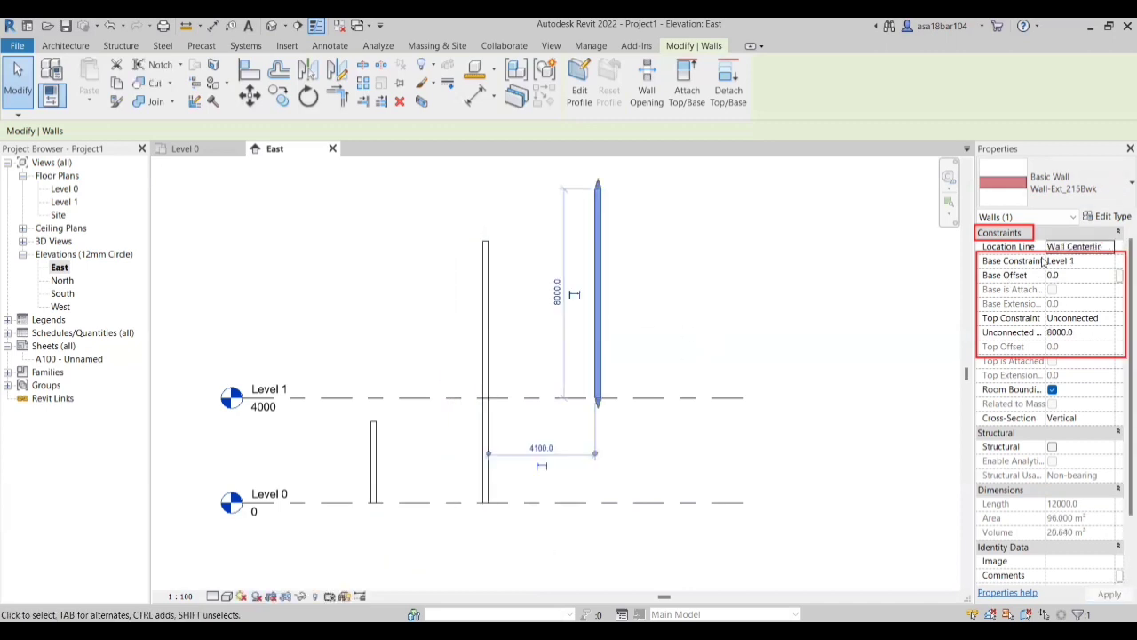
click(1100, 260)
click(1108, 260)
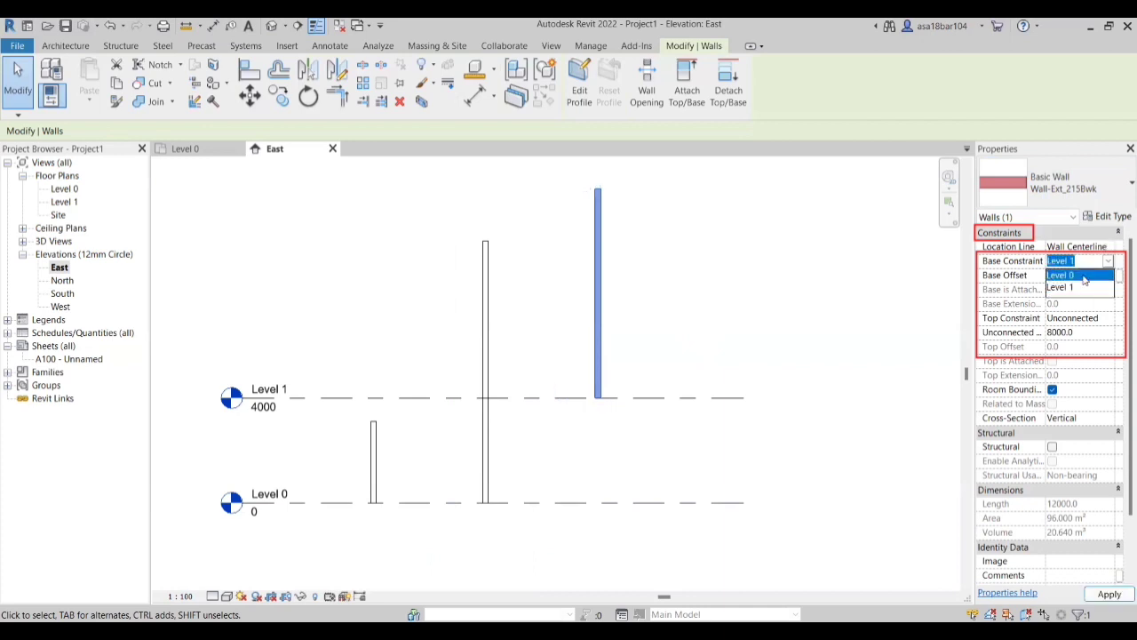
click(1079, 276)
click(476, 298)
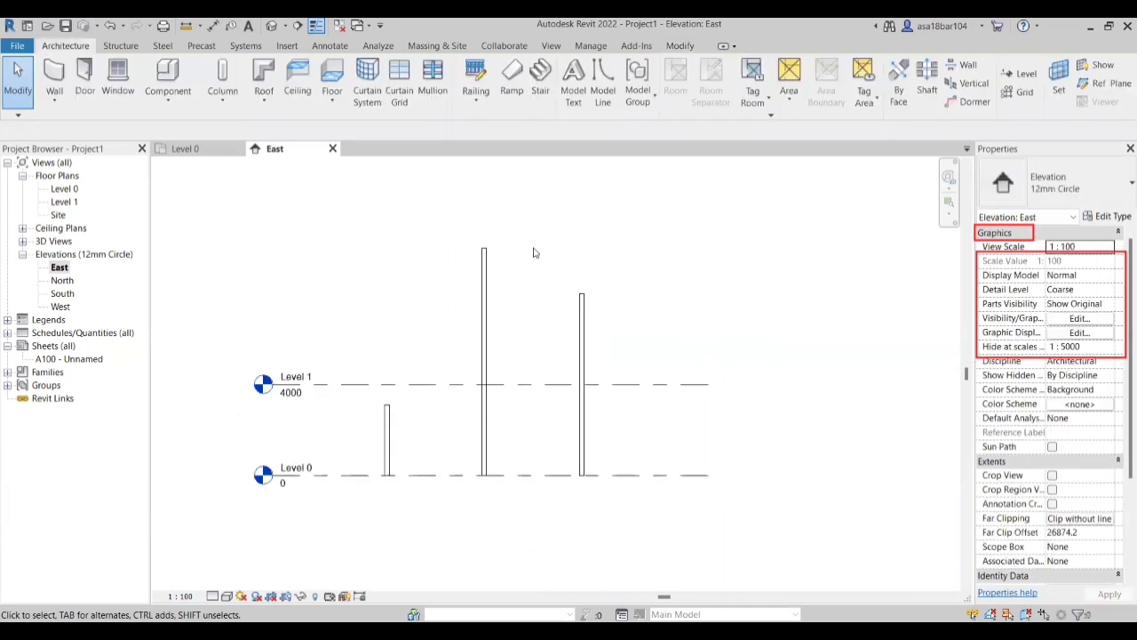
Step: Select the wall farthest from the level heads and examine its height against the levels and the other walls
scroll(534, 253, up, 1)
click(598, 356)
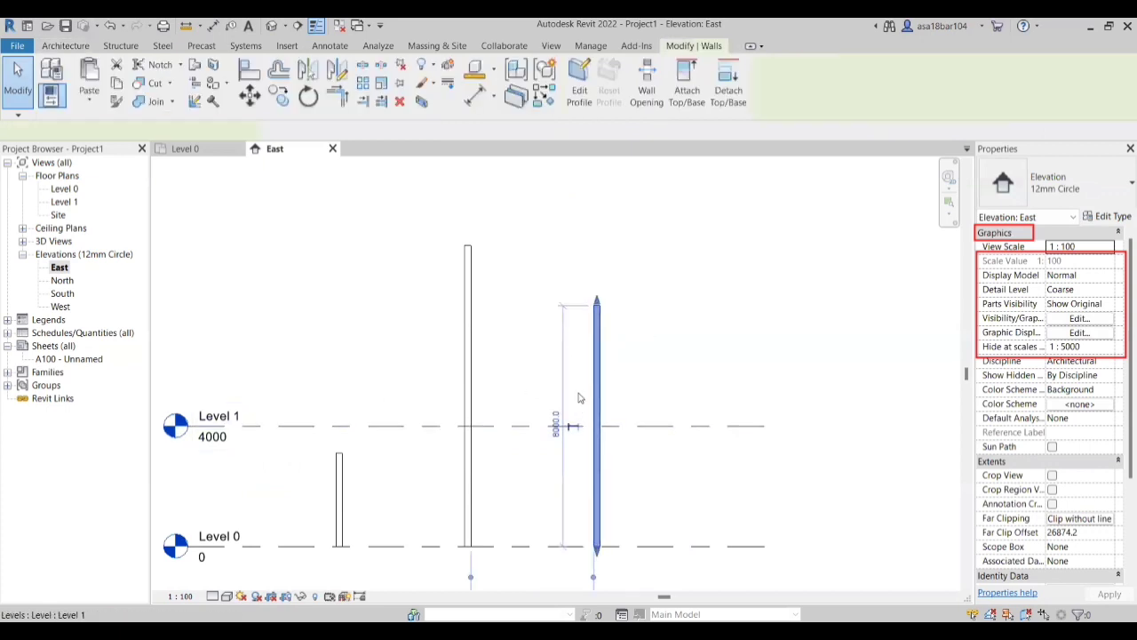
scroll(773, 393, down, 2)
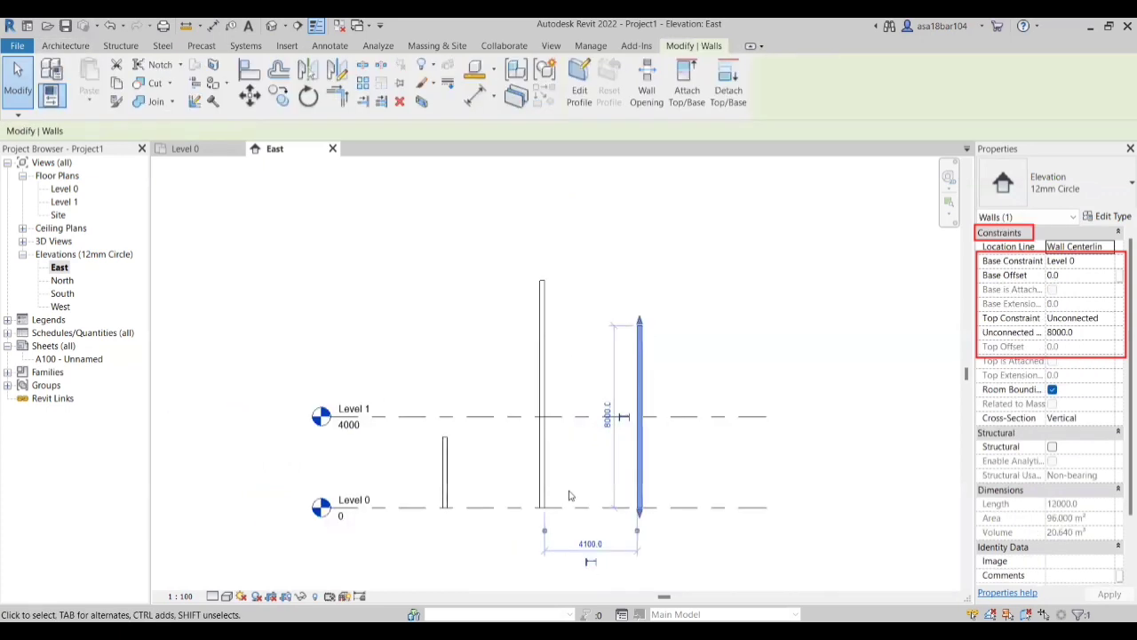
scroll(571, 494, up, 3)
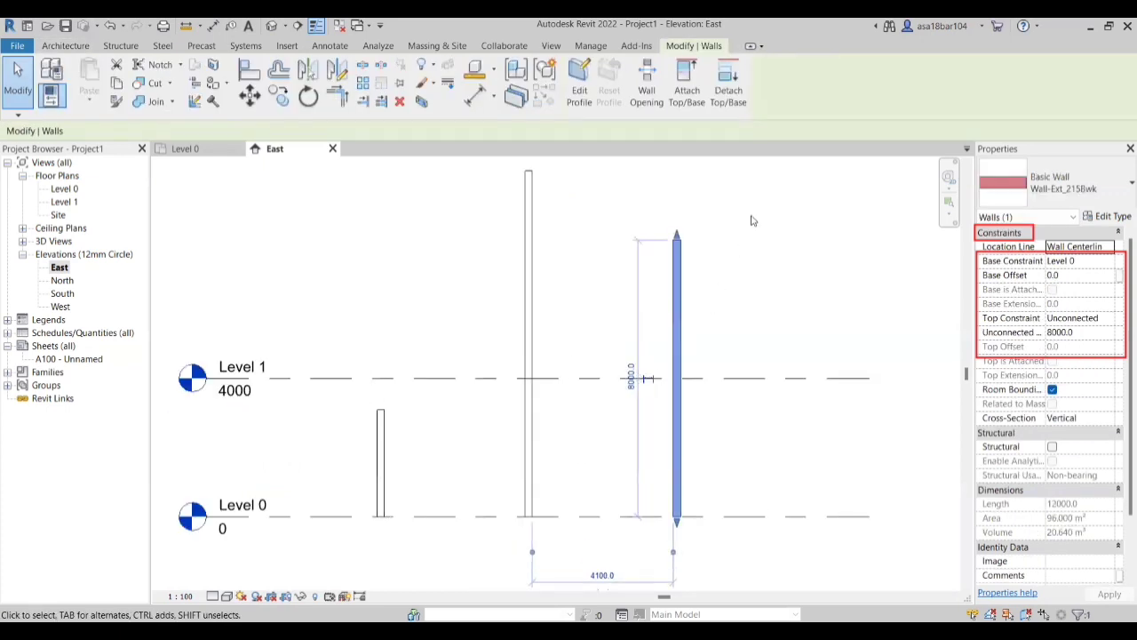
scroll(754, 222, up, 1)
scroll(754, 223, down, 1)
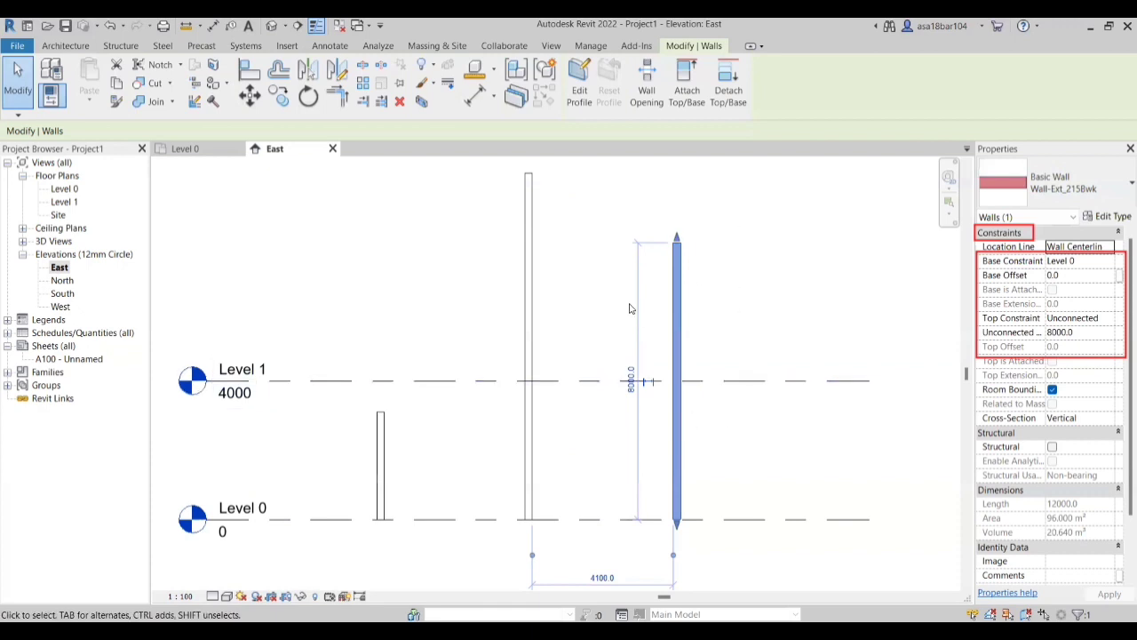
scroll(533, 424, down, 1)
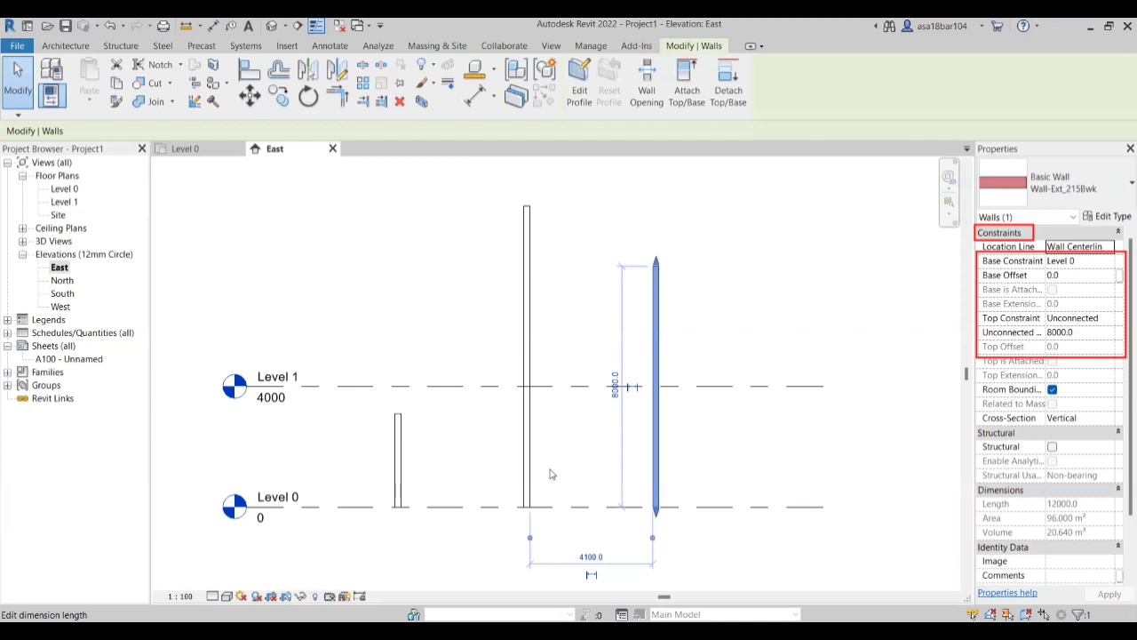
scroll(545, 416, down, 1)
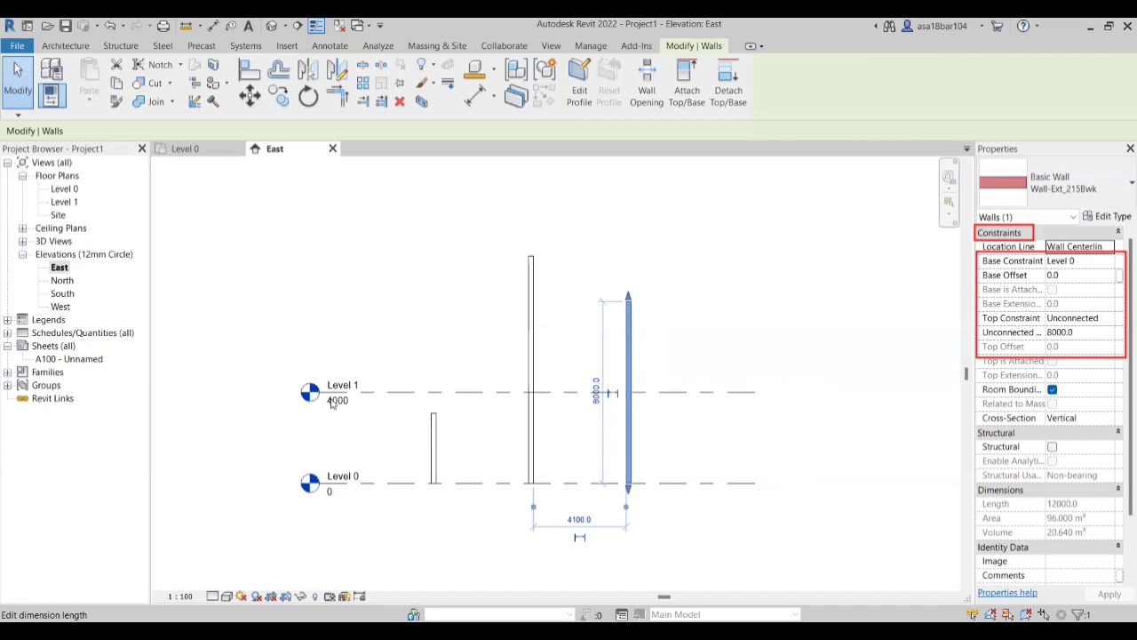
scroll(770, 283, up, 2)
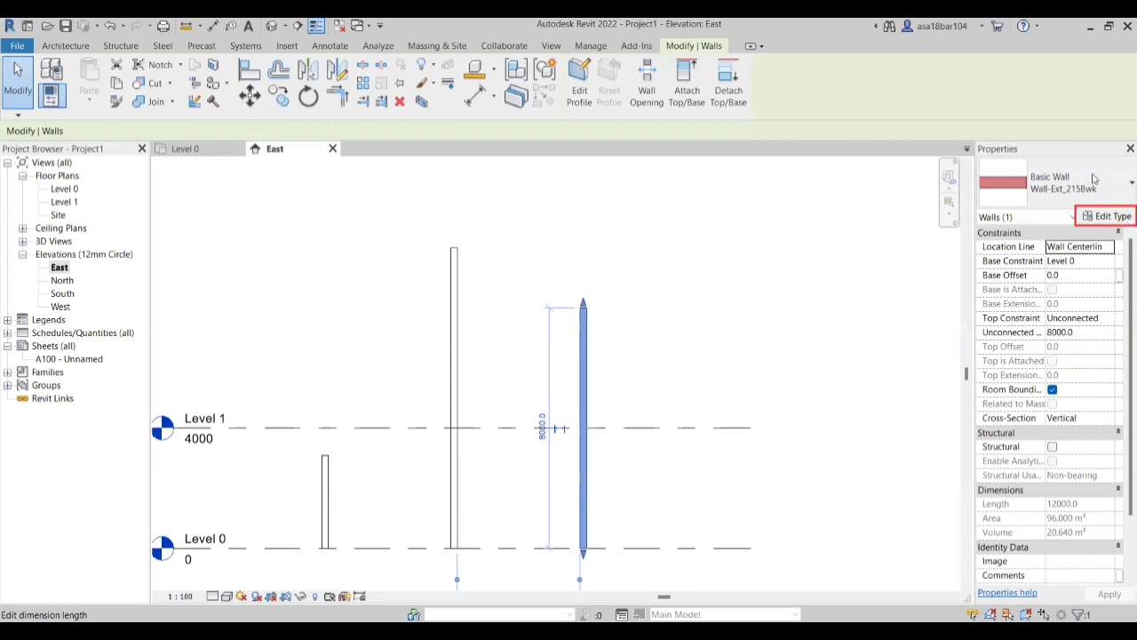
Step: Duplicate the selected wall's type under the name Wall-Ext_300Bwk
click(1111, 222)
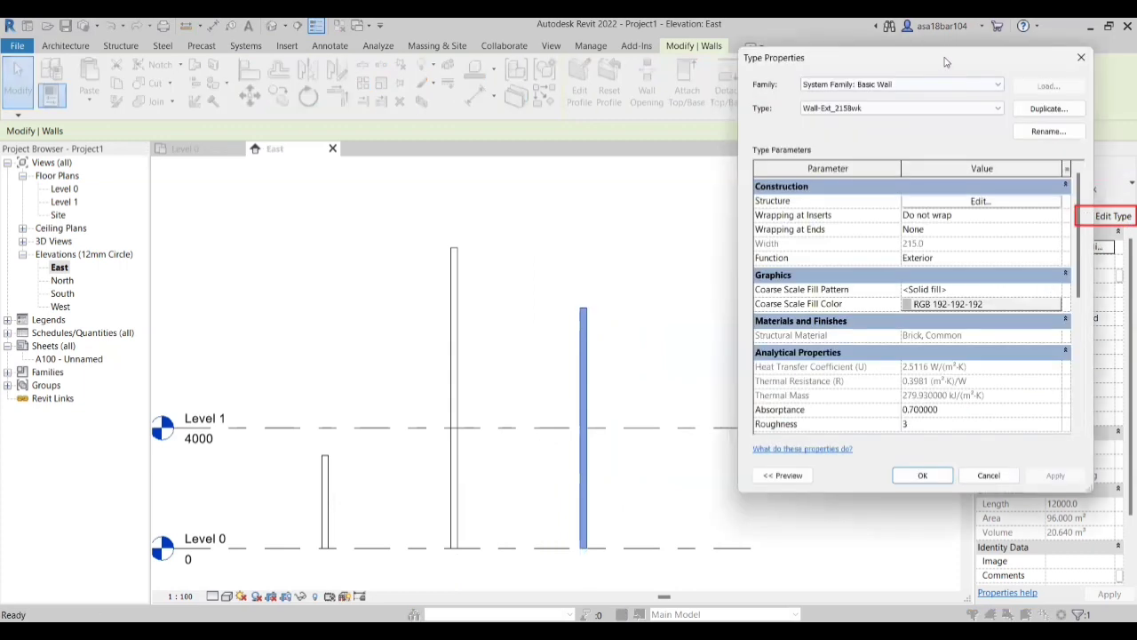
drag(944, 62, 843, 93)
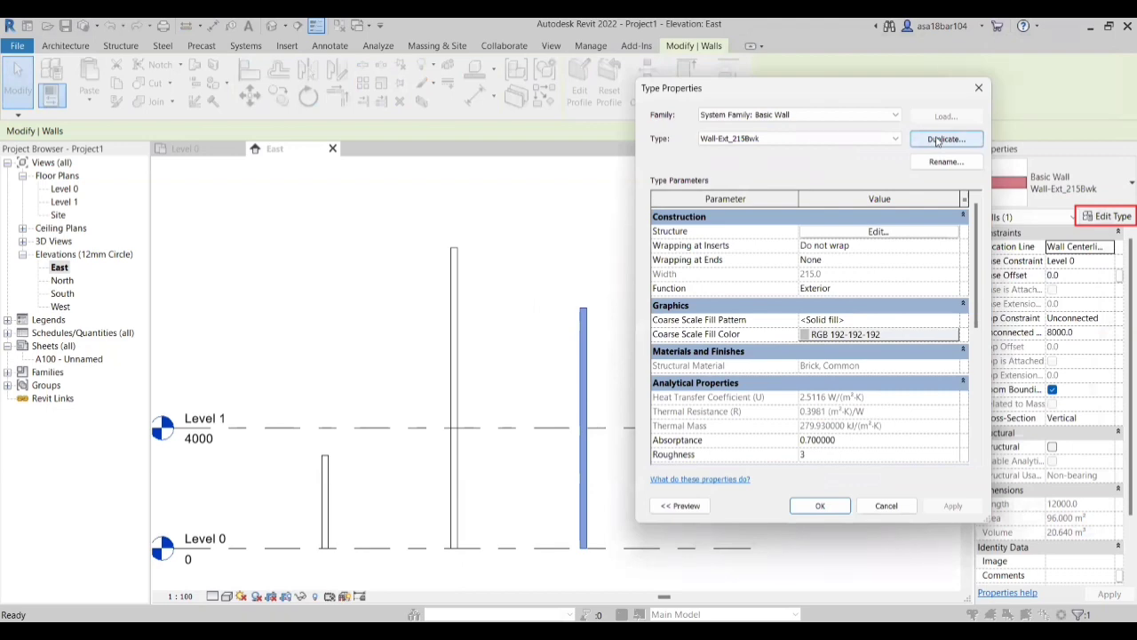
click(938, 141)
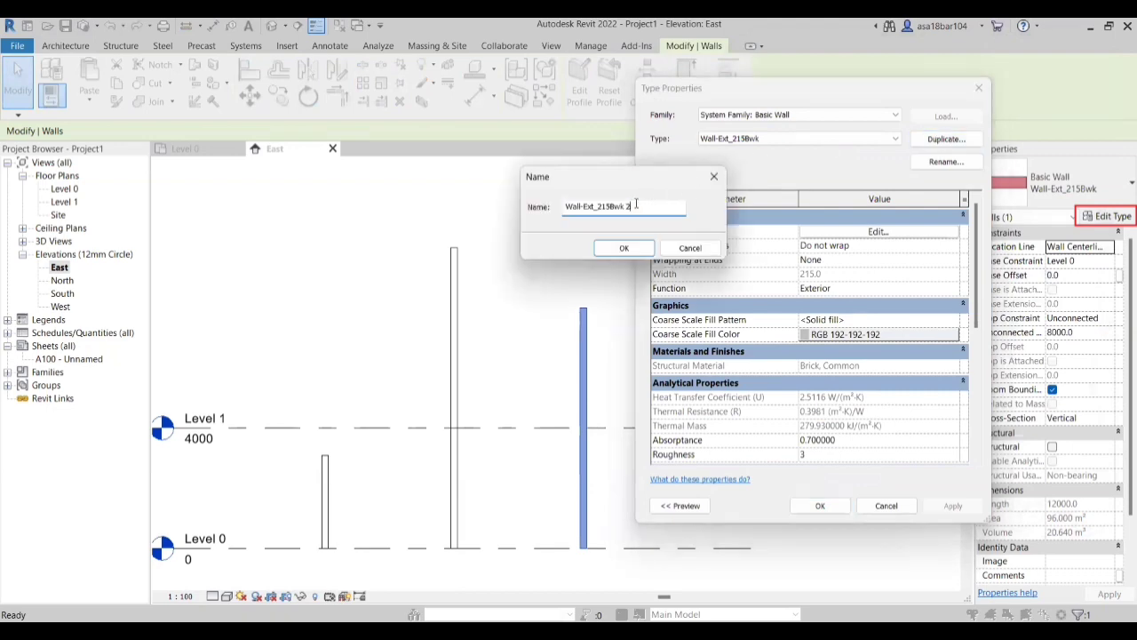
double_click(632, 206)
drag(611, 206, 597, 208)
text(300)
click(604, 247)
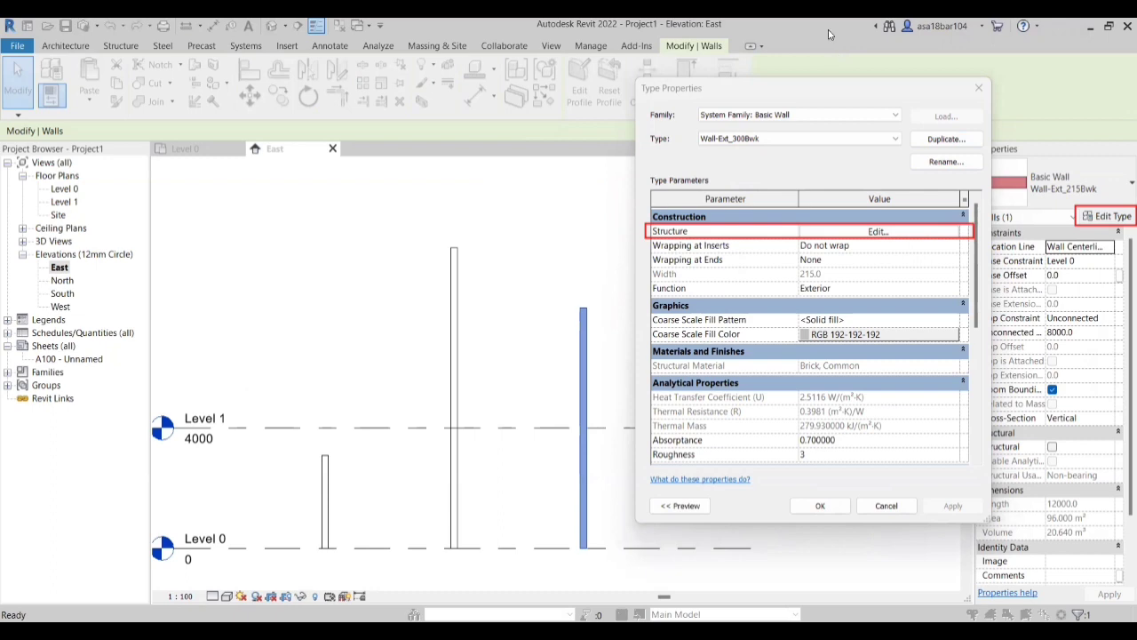
Step: Set the brick structure layer of the Wall-Ext_300Bwk type to a thickness of 300 mm and apply the type to the wall
click(858, 233)
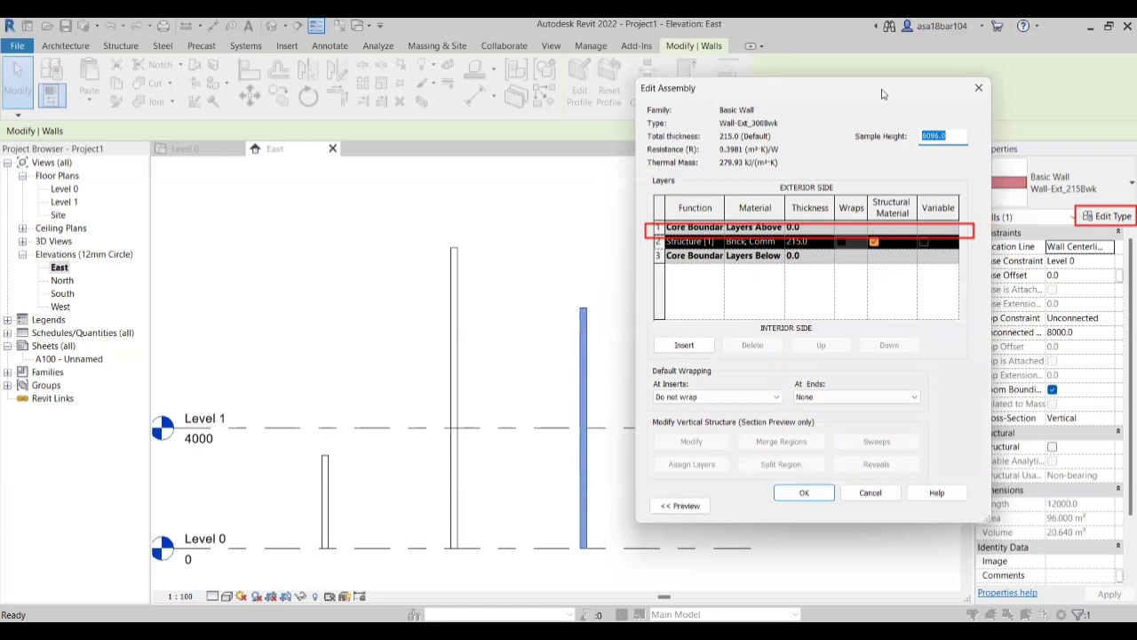
drag(882, 94, 880, 83)
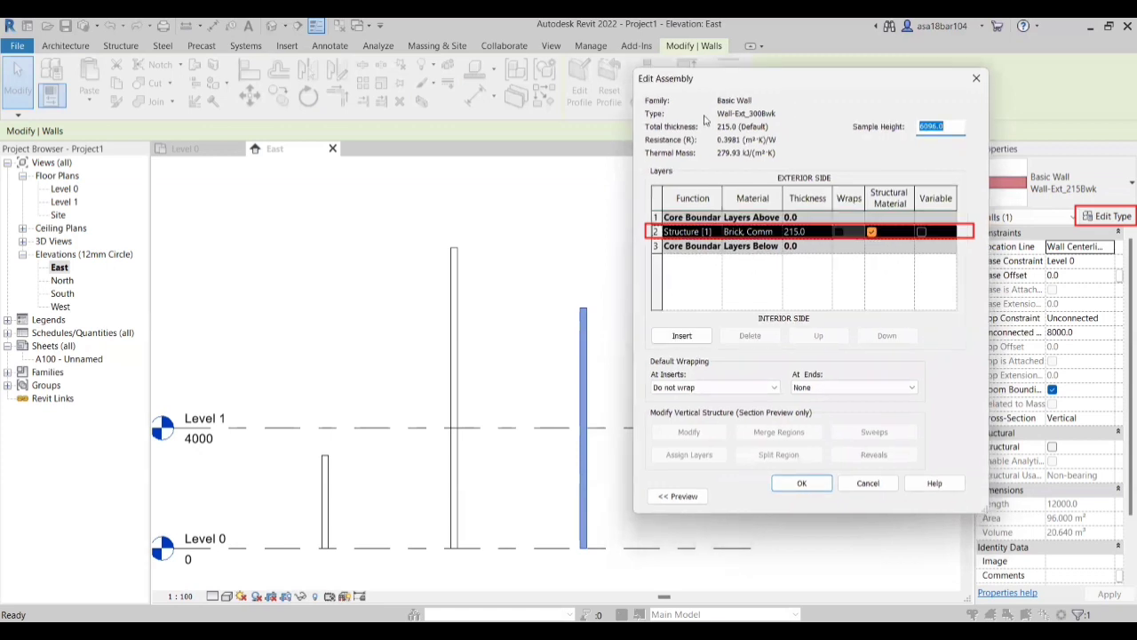
click(729, 233)
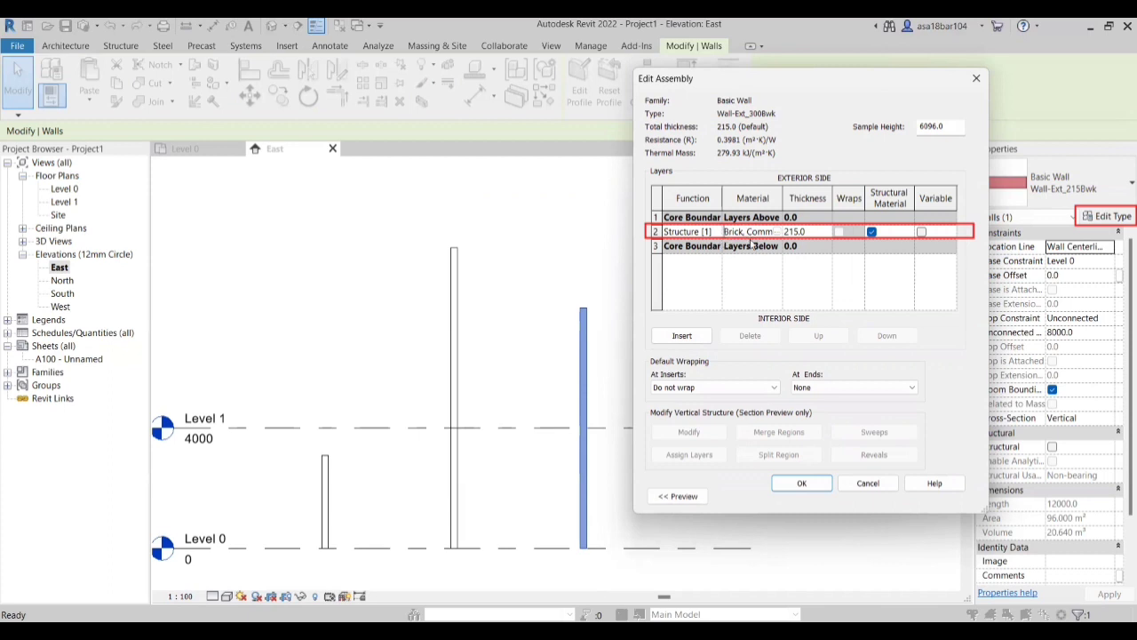
click(805, 233)
drag(784, 232, 797, 231)
text(300)
click(802, 483)
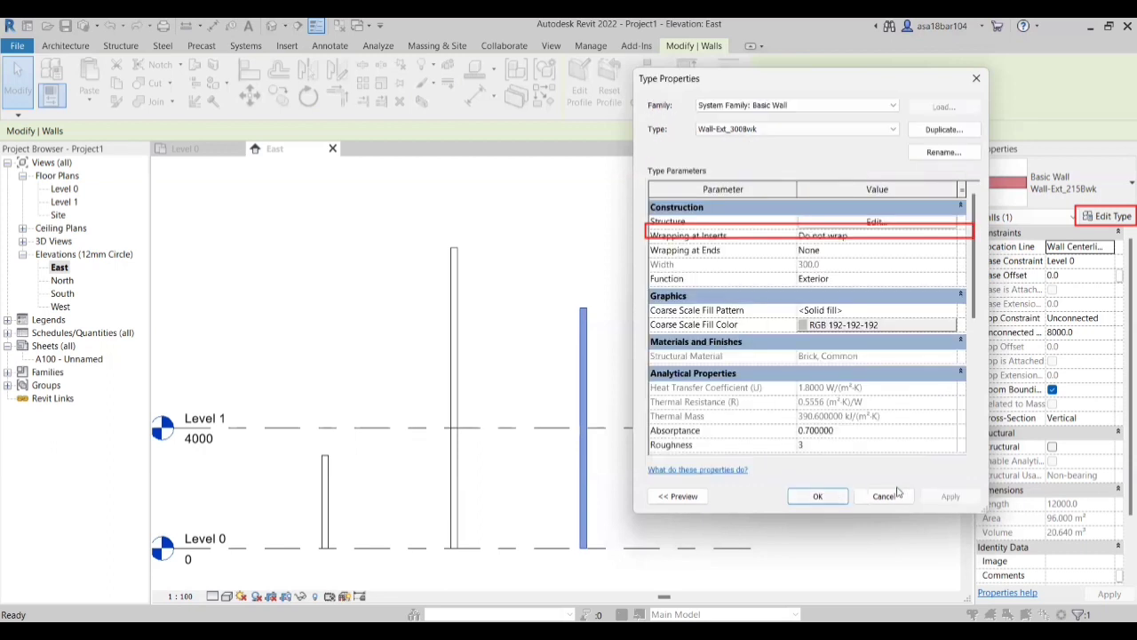
click(818, 498)
Step: Reopen the Wall-Ext_300Bwk layer assembly, review the structure layer's function, material and thickness, and close it without changes
scroll(462, 391, up, 2)
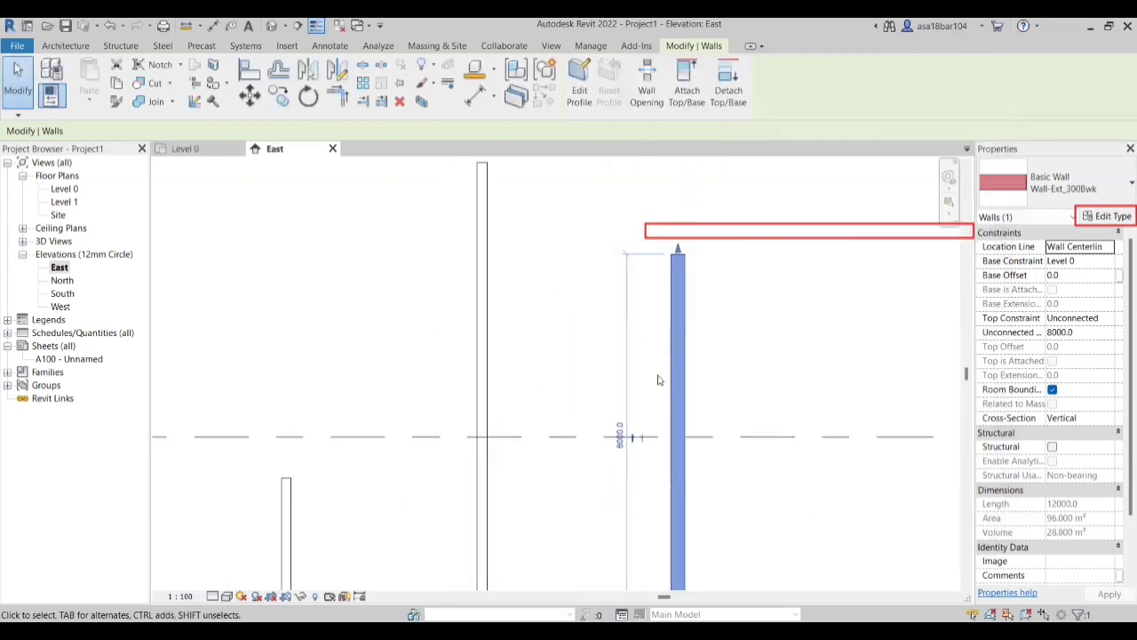
scroll(559, 360, down, 1)
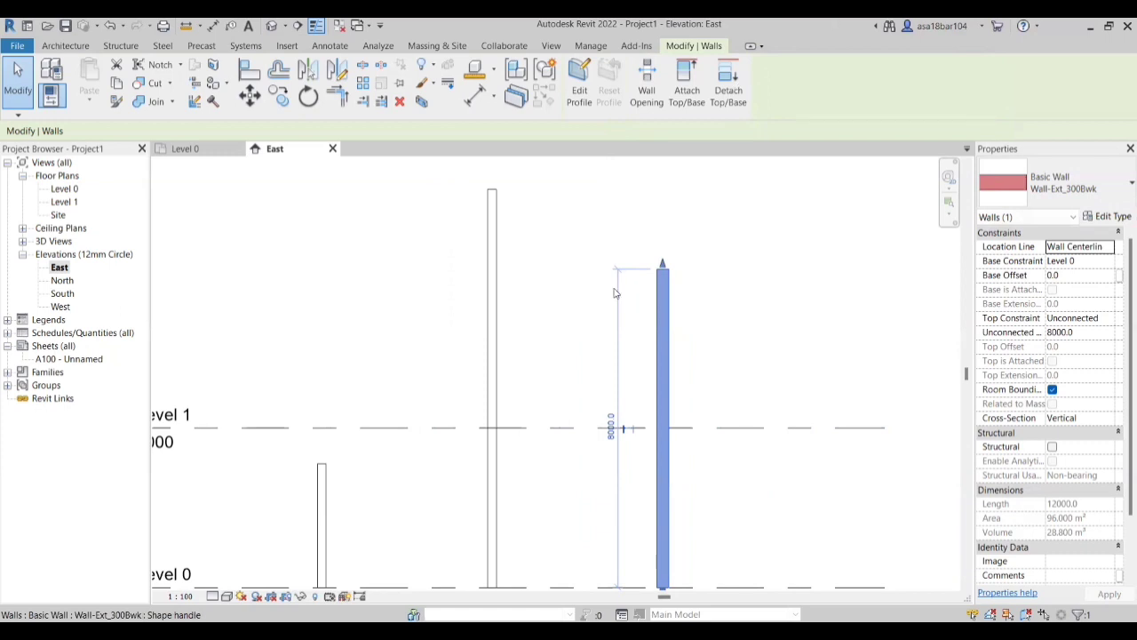
scroll(617, 293, down, 1)
click(1108, 219)
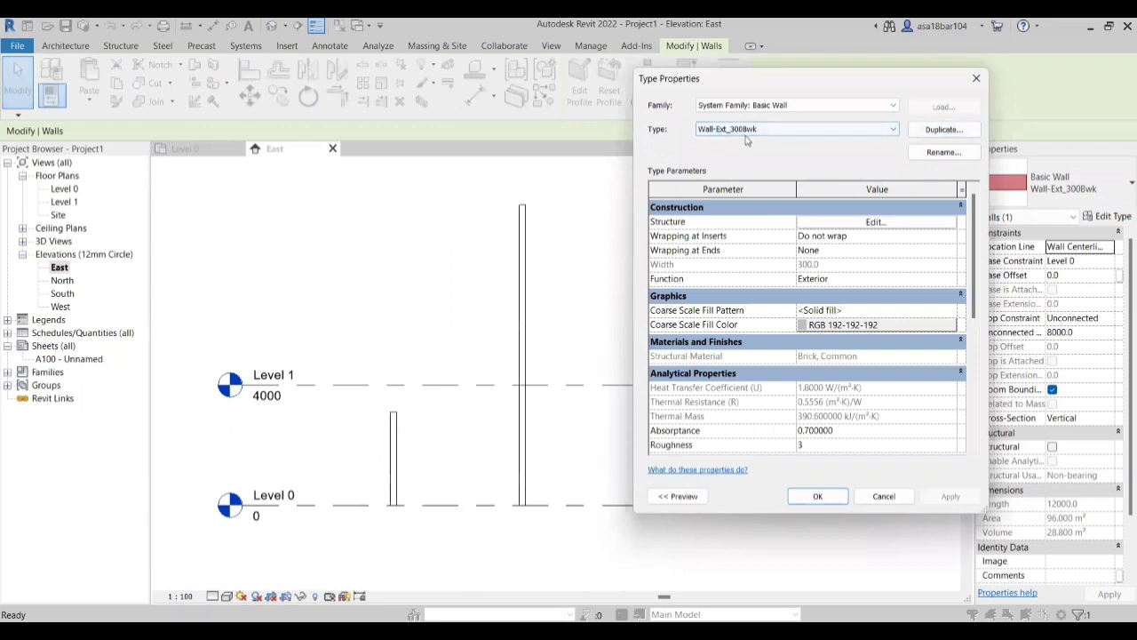
click(835, 223)
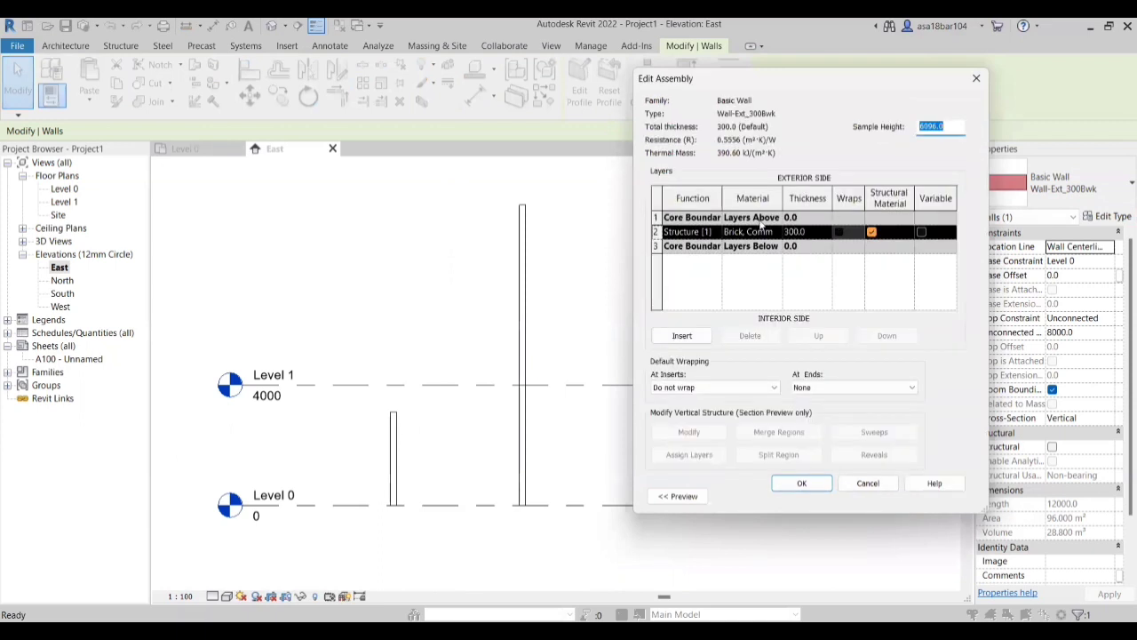
click(696, 233)
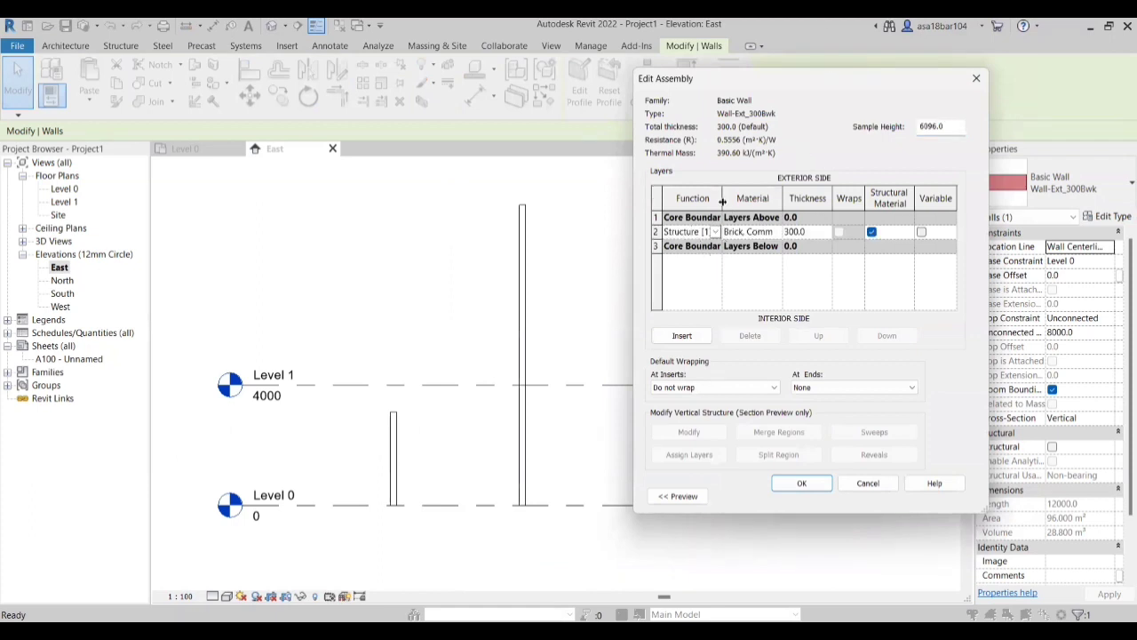
drag(816, 83, 882, 72)
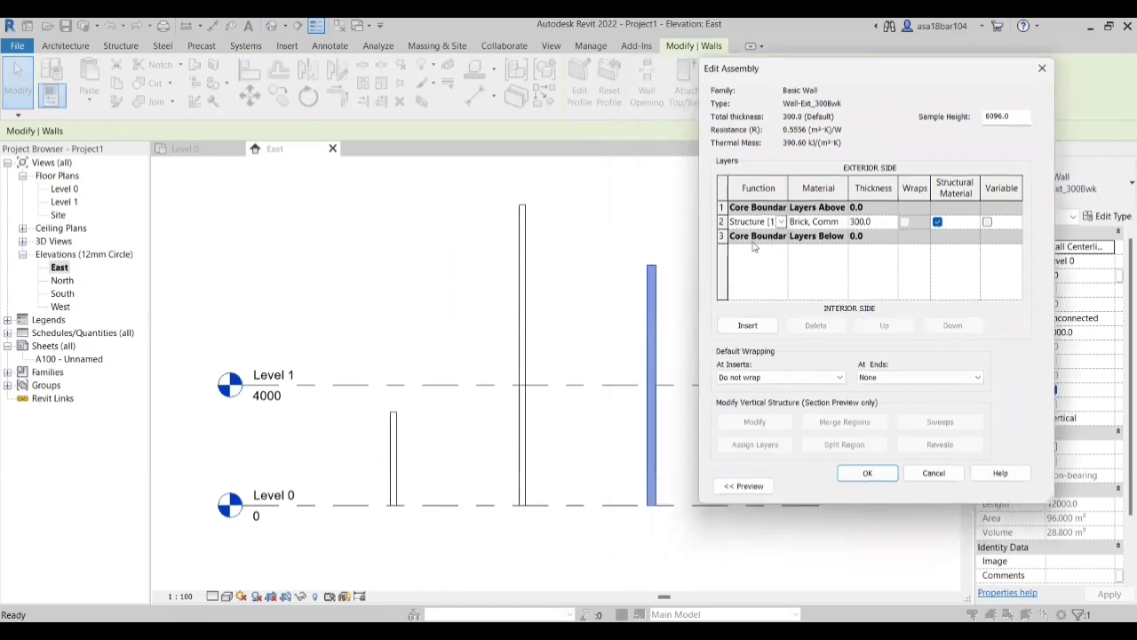
click(870, 221)
click(857, 238)
click(929, 476)
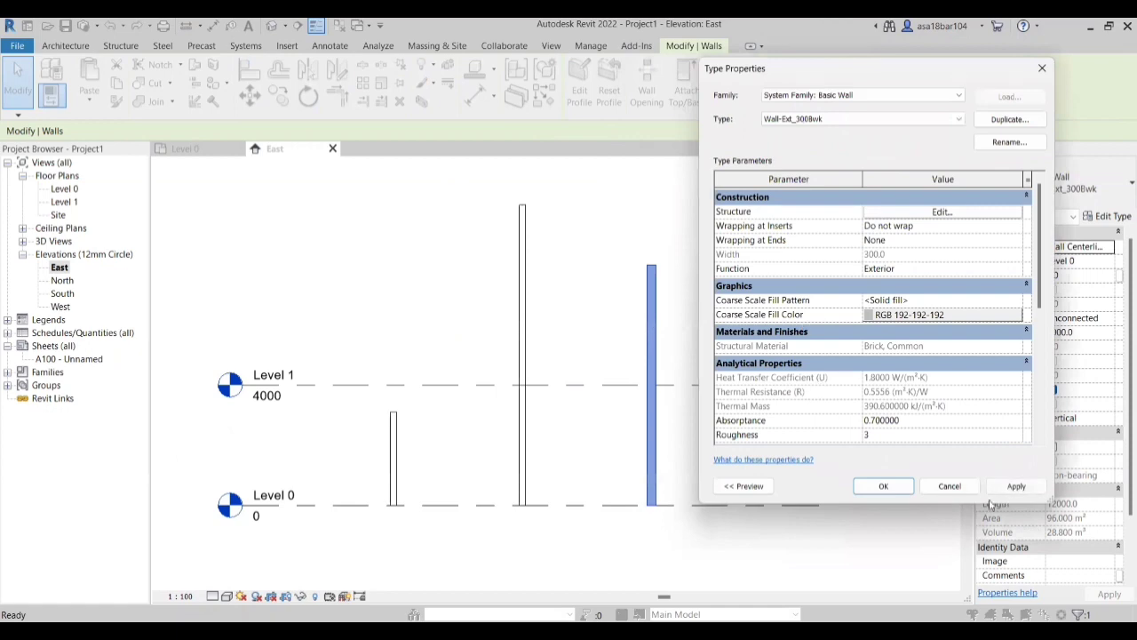
Step: Close the type properties and compare the Wall-Ext_300Bwk wall's thickness with the other two walls in the East elevation
click(950, 486)
key(Escape)
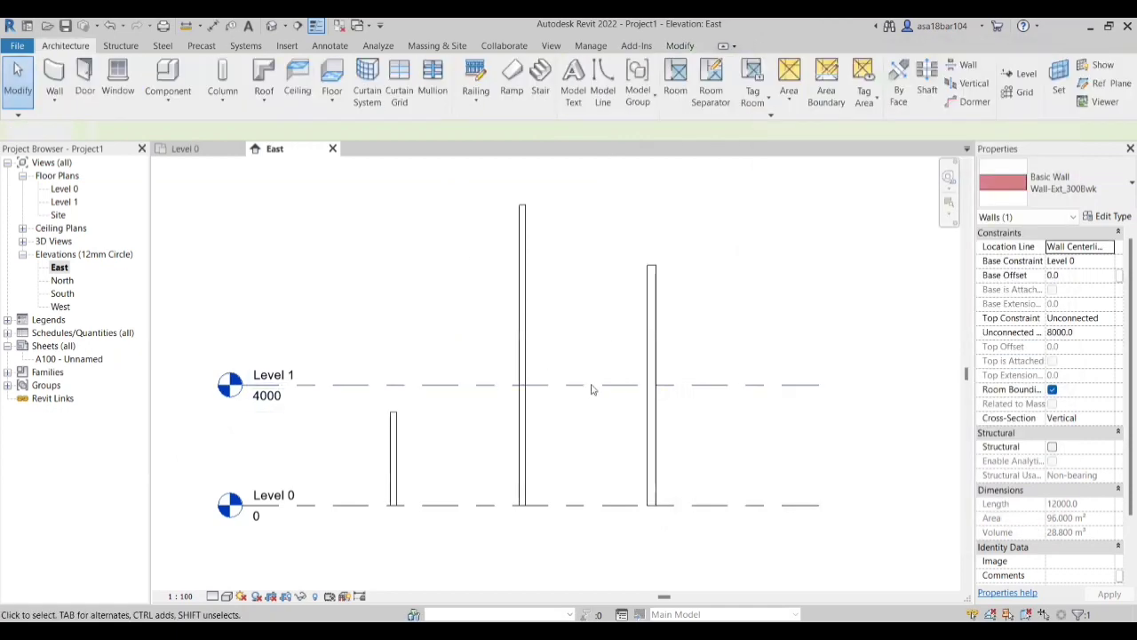
click(573, 349)
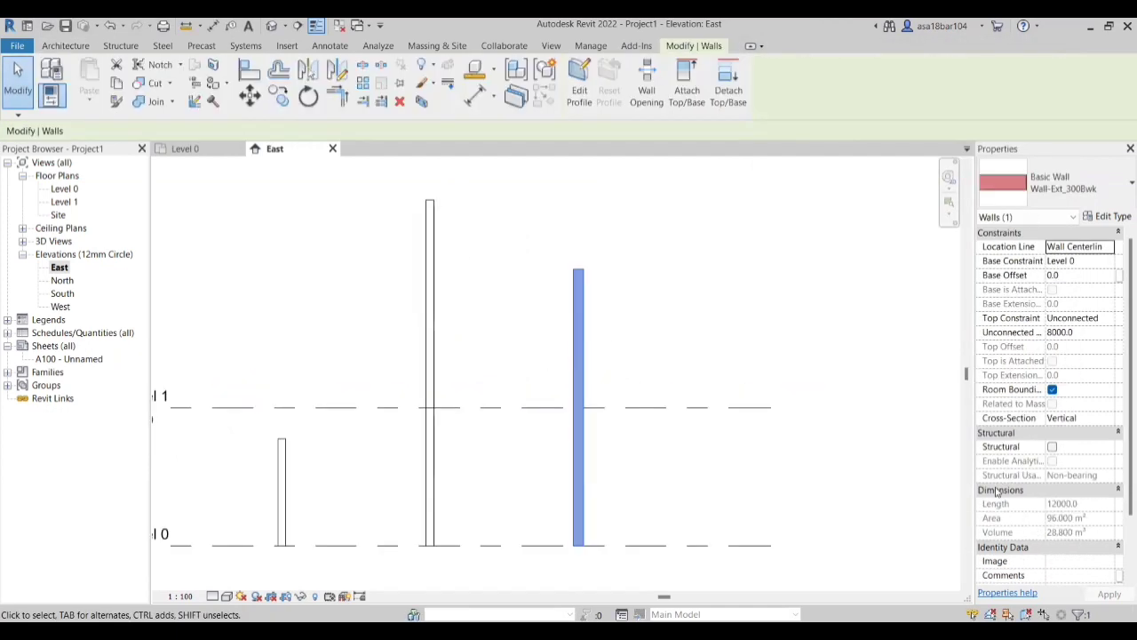
scroll(571, 352, down, 1)
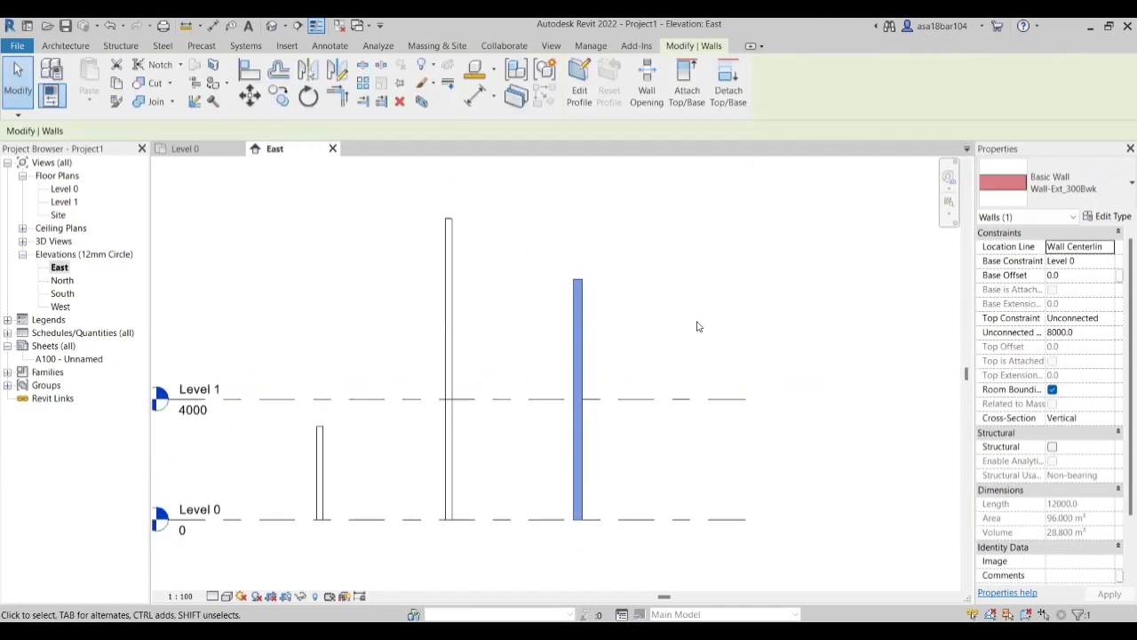
click(526, 344)
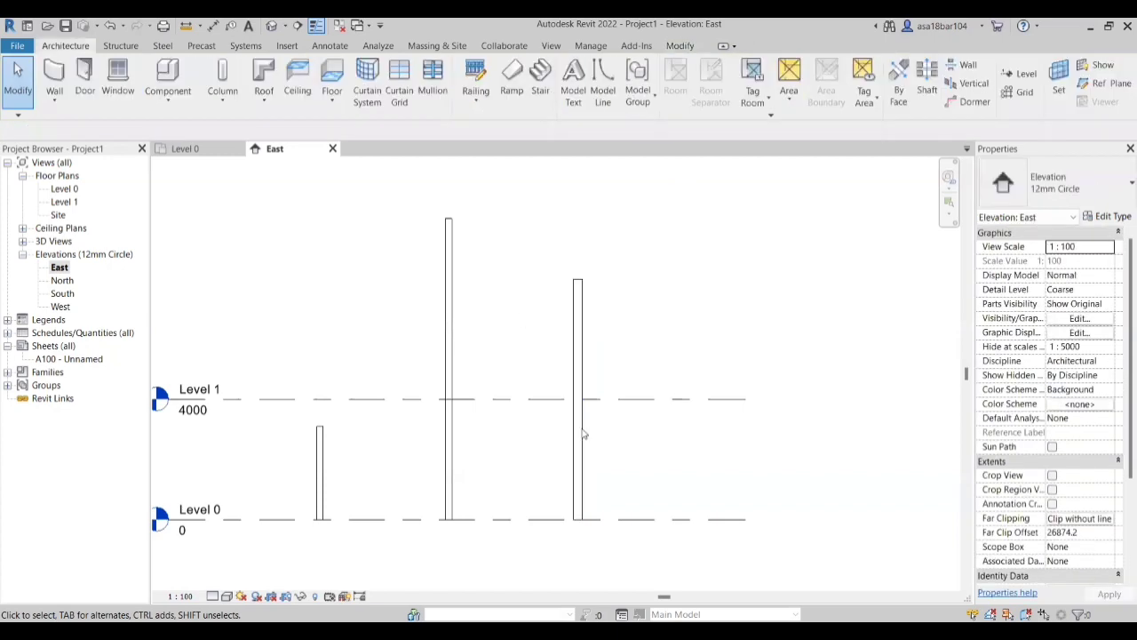
click(578, 338)
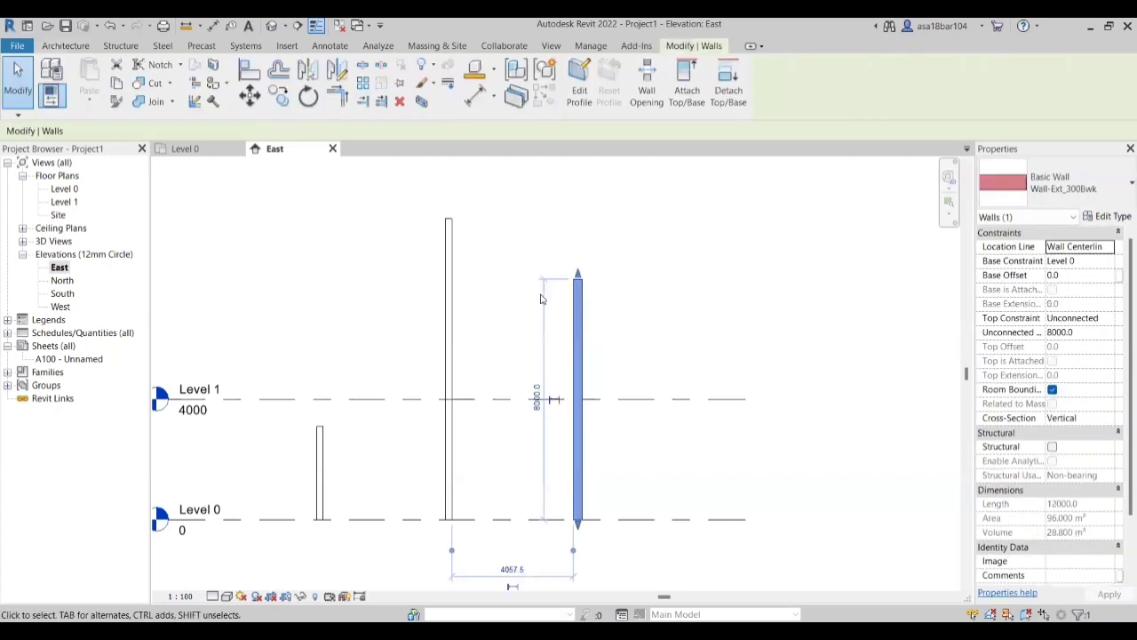
scroll(471, 318, down, 1)
scroll(594, 267, up, 1)
click(399, 368)
scroll(498, 369, up, 3)
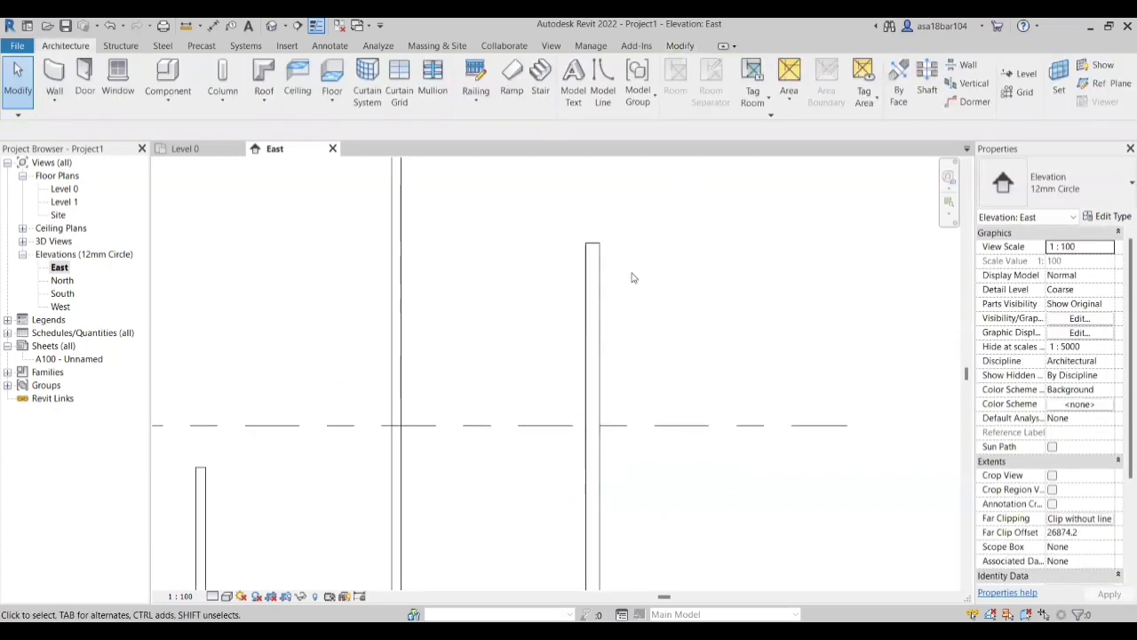
scroll(435, 329, down, 1)
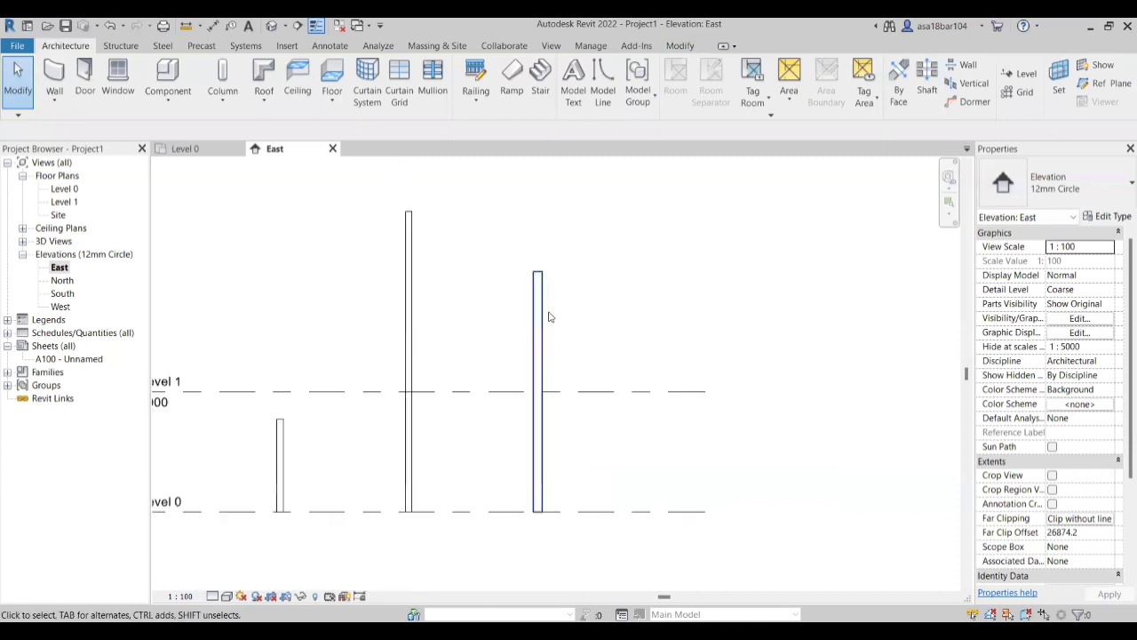
Step: Open the default 3D view and examine the three walls and the levels from the side
click(544, 315)
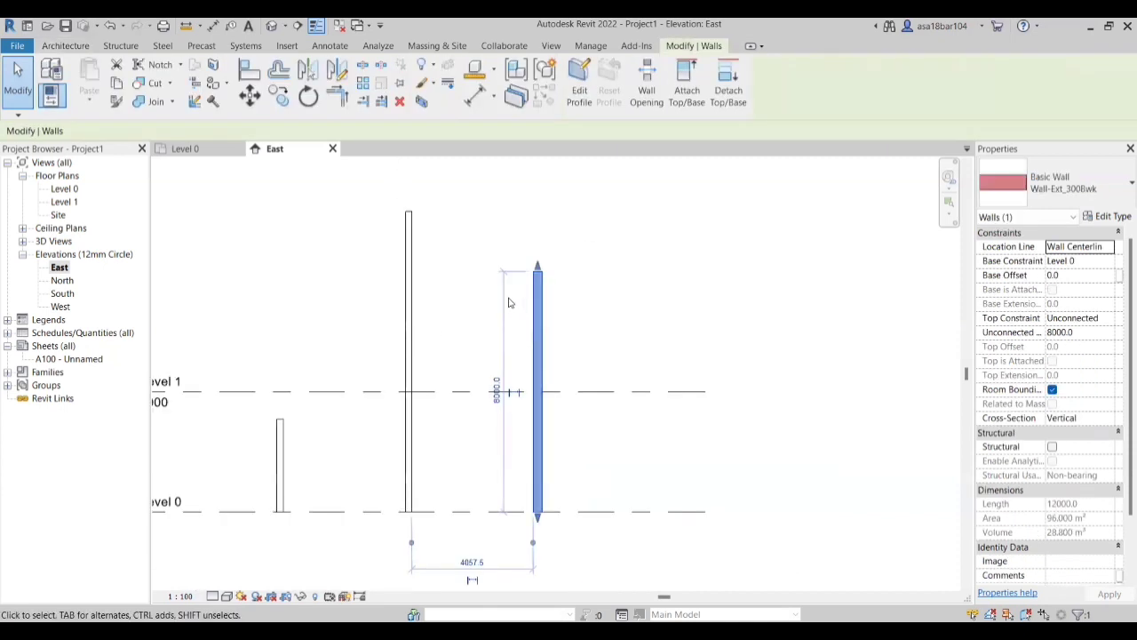
click(268, 25)
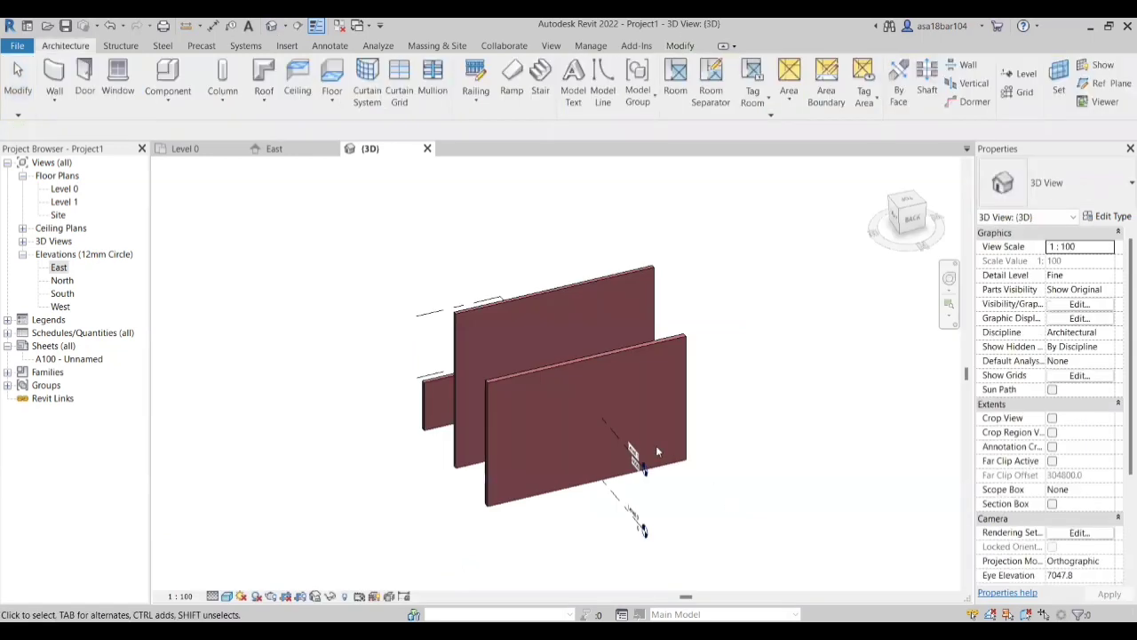
shift+middle_drag(525, 534, 596, 416)
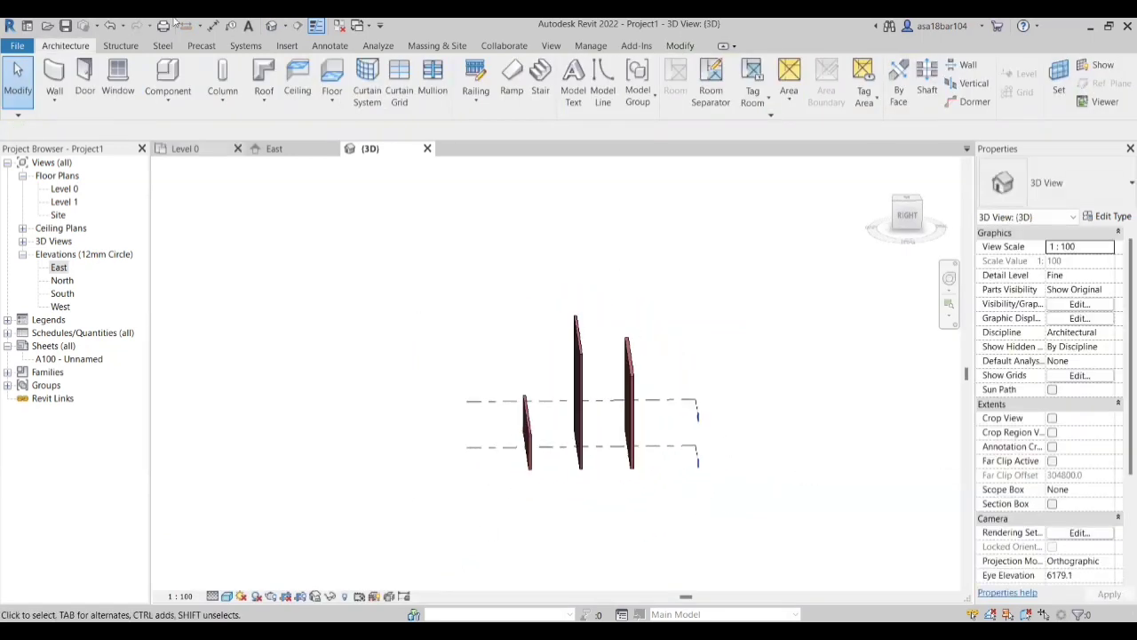
Step: In the Level 0 floor plan, move the Wall-Ext_300Bwk wall east of the other walls, roughly in line with the middle one
click(185, 149)
scroll(434, 381, down, 2)
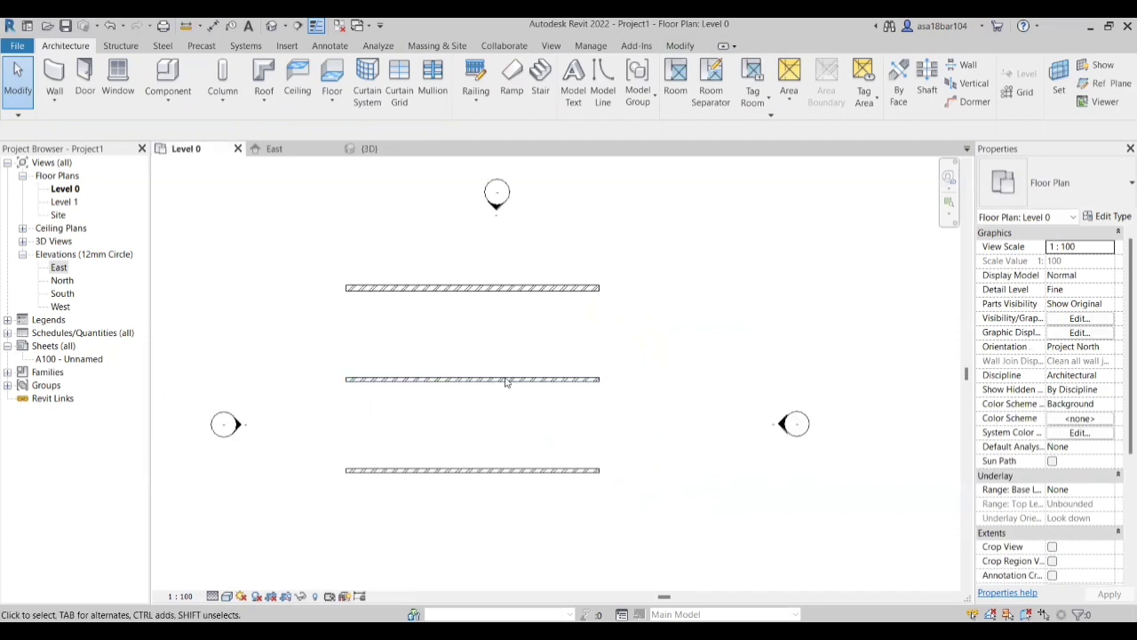
click(497, 301)
scroll(503, 297, down, 2)
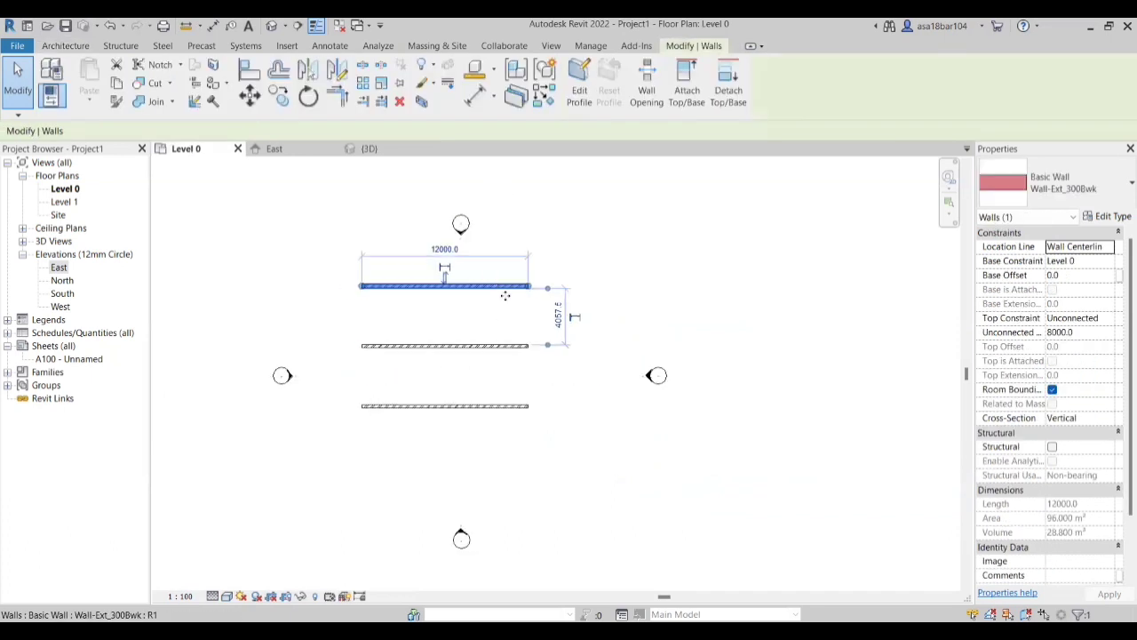
drag(505, 295, 754, 354)
click(587, 231)
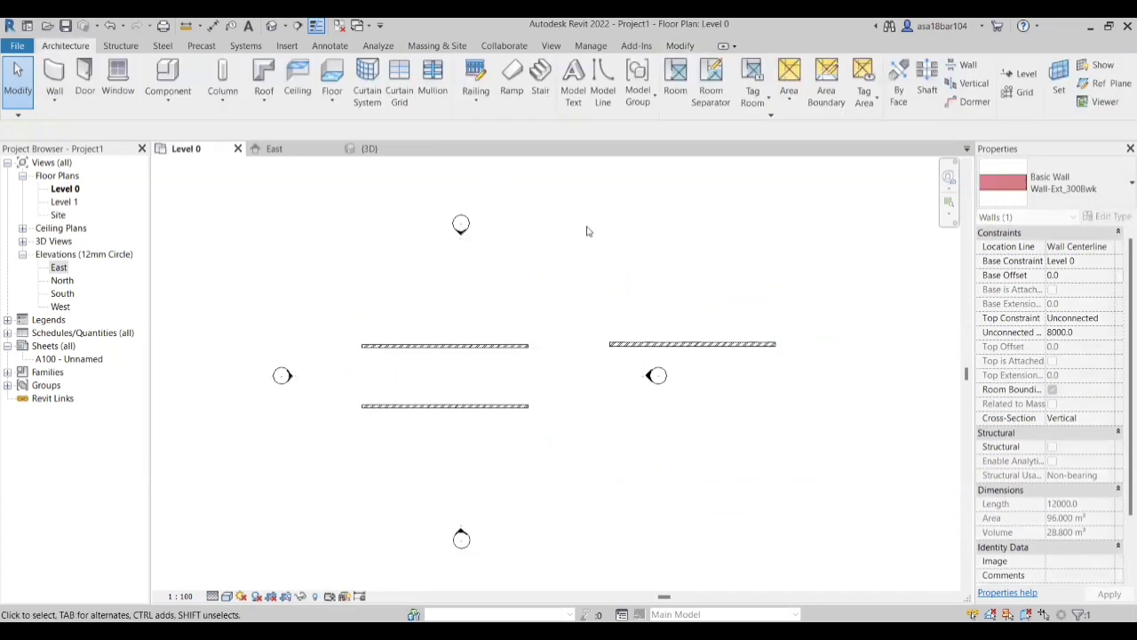
Step: Examine the relocated Wall-Ext_300Bwk wall in the East elevation and from several angles in the 3D view
click(300, 148)
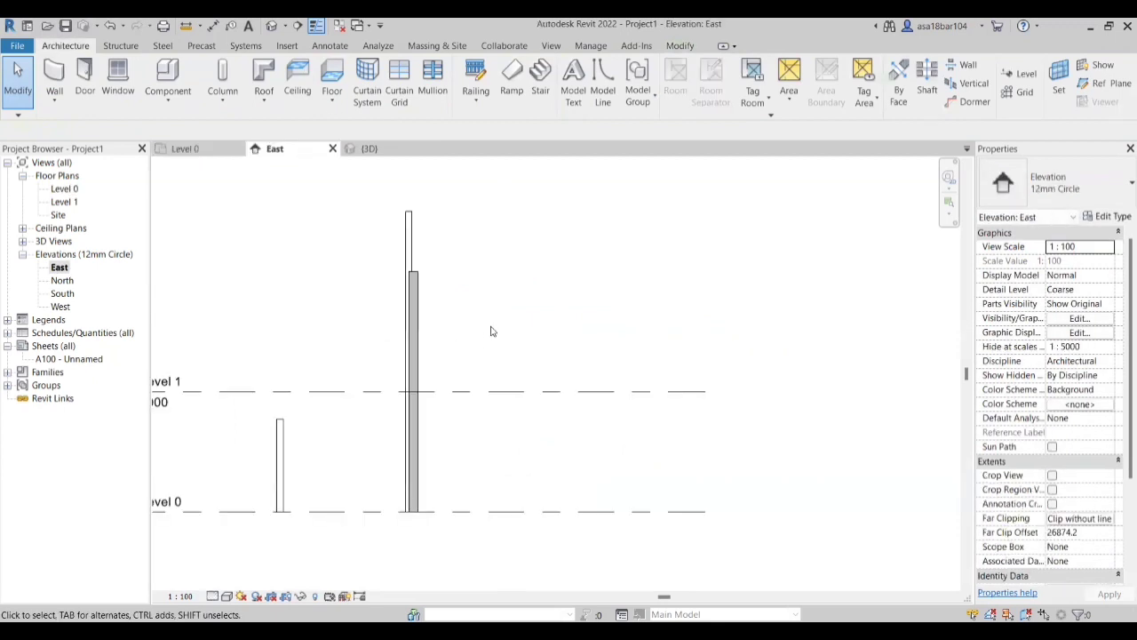
scroll(491, 331, down, 1)
click(370, 149)
shift+middle_drag(427, 297, 620, 376)
scroll(619, 374, up, 4)
shift+middle_drag(681, 326, 797, 322)
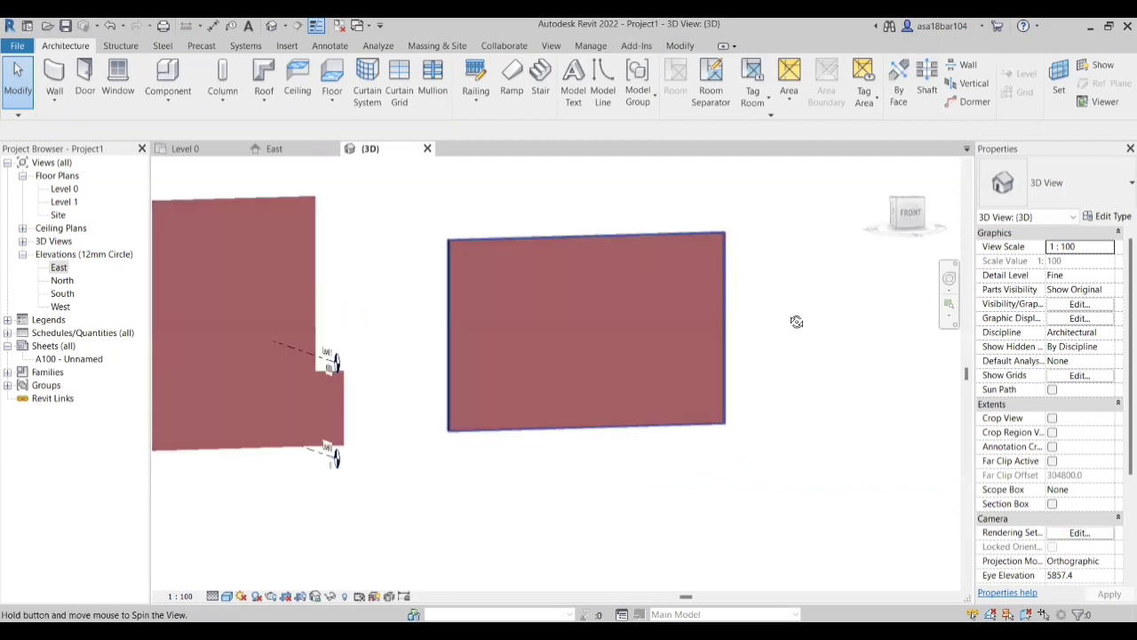
shift+middle_drag(676, 332, 490, 398)
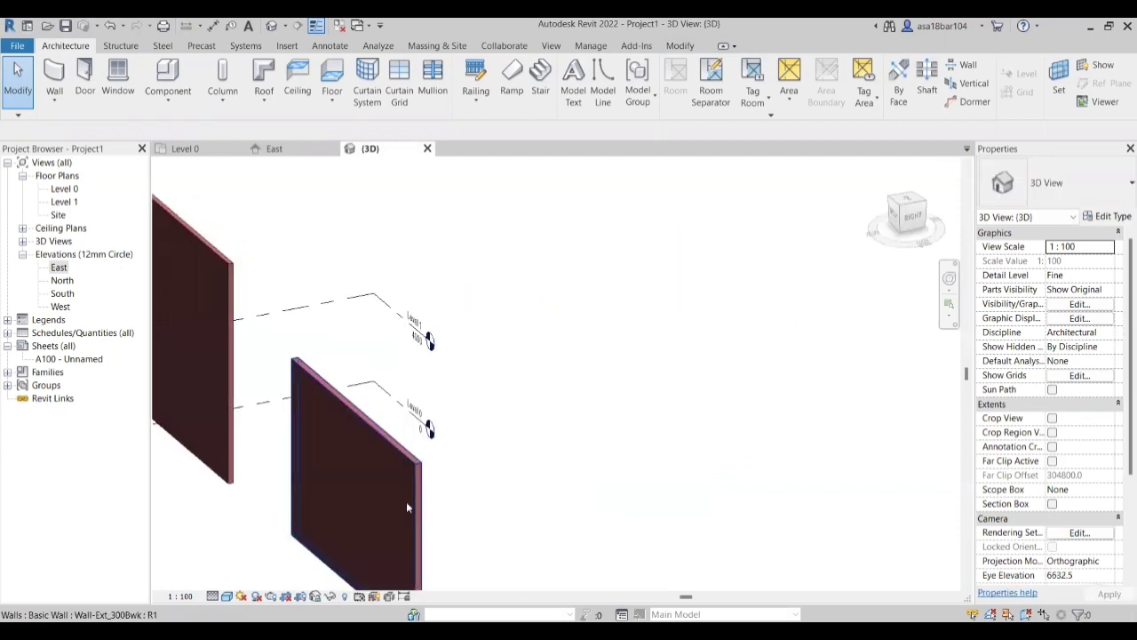
scroll(756, 286, down, 2)
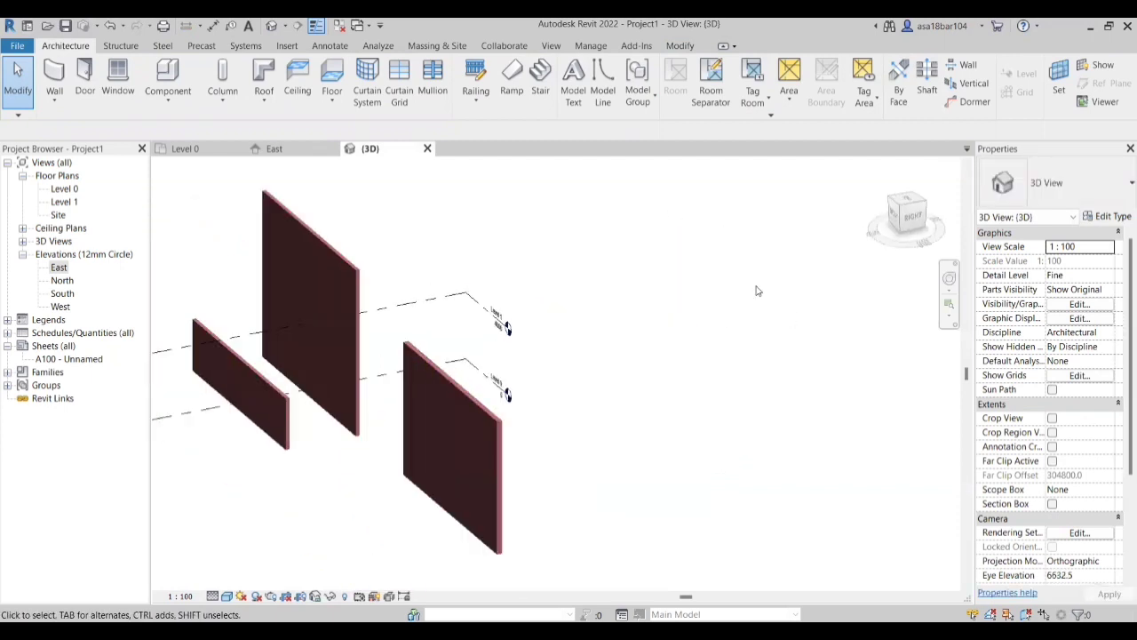
Step: Open the layer assembly of the relocated wall's Wall-Ext_300Bwk type and show the assembly preview
click(458, 397)
shift+middle_drag(647, 355, 697, 319)
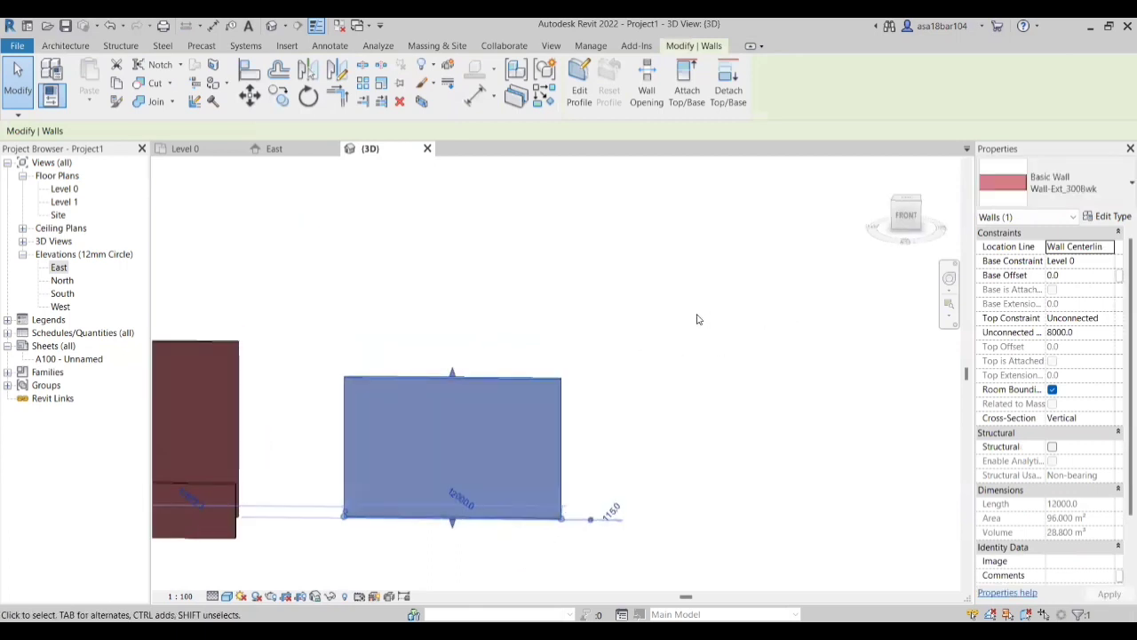
click(1104, 216)
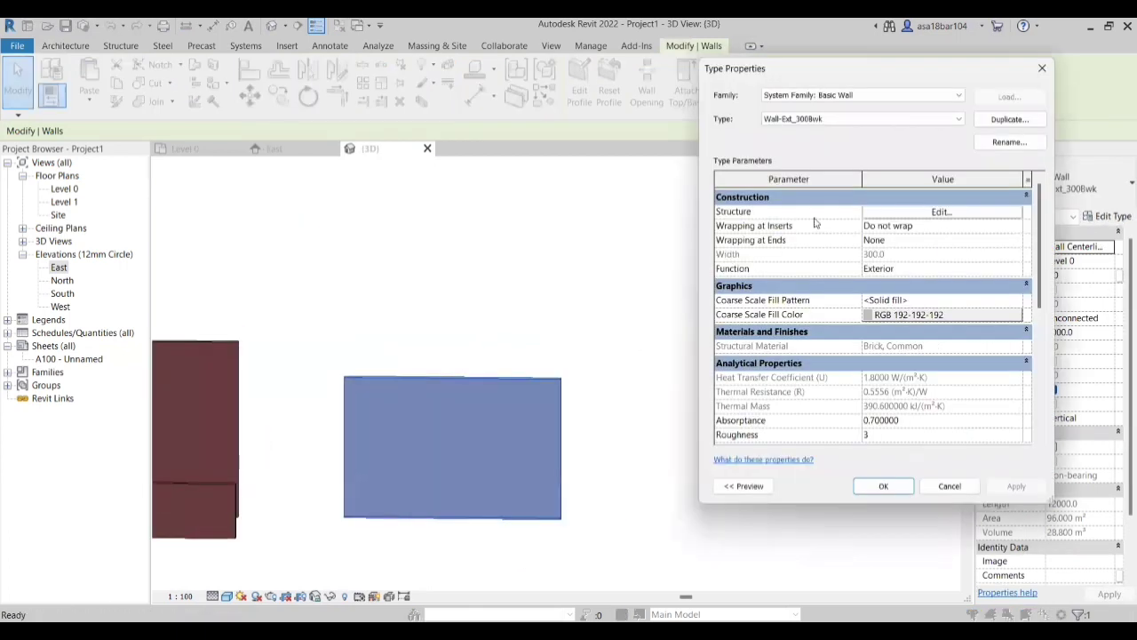
click(899, 212)
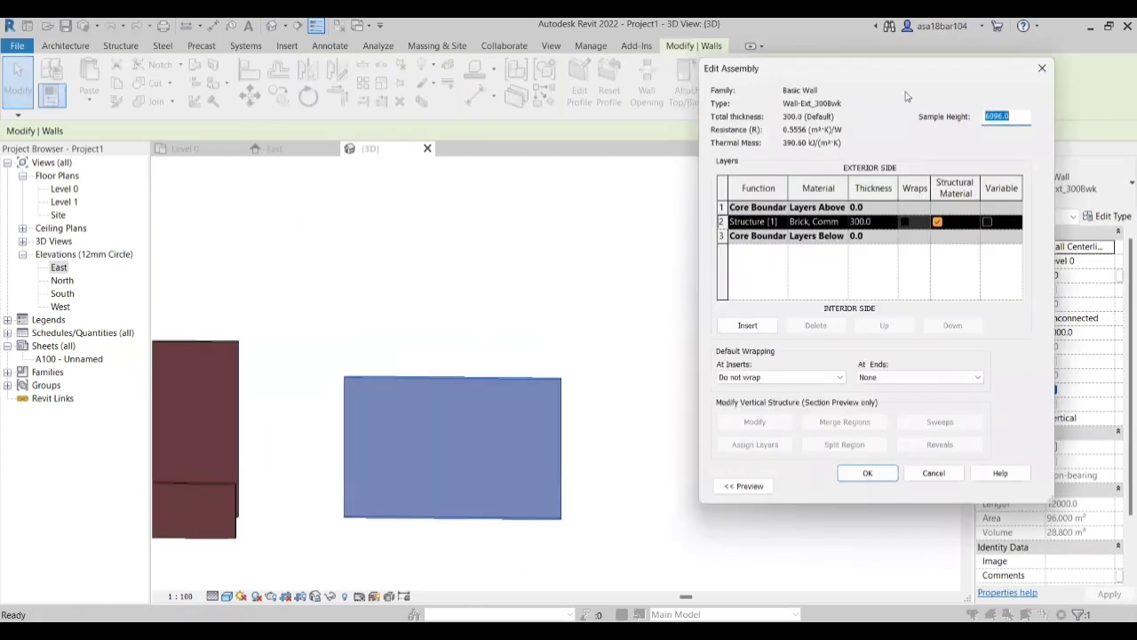
drag(905, 79, 870, 77)
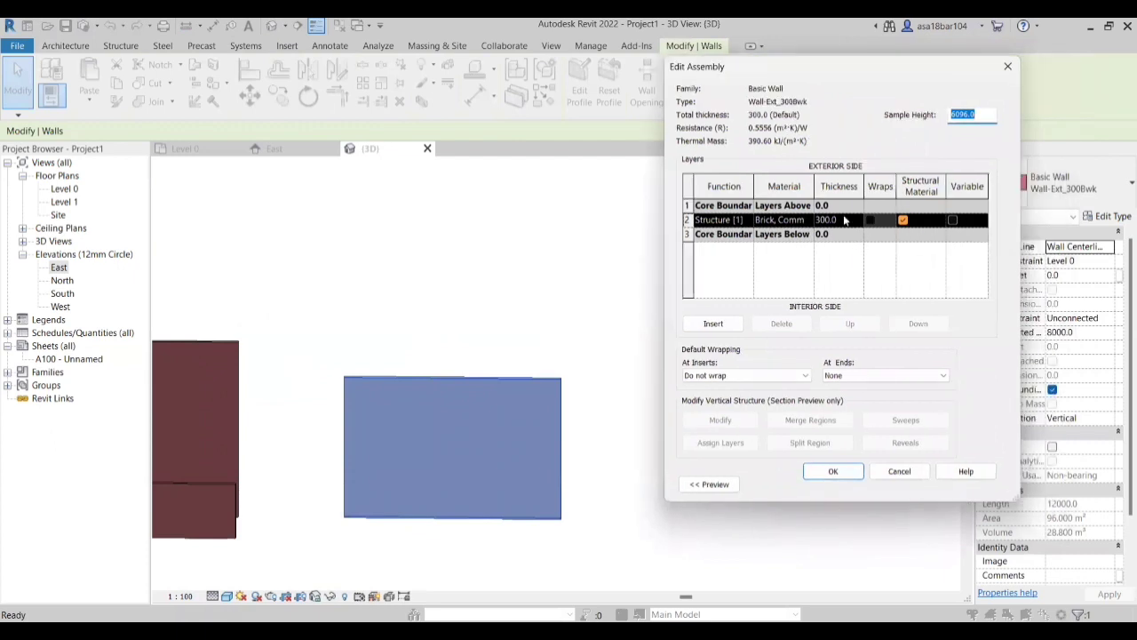
click(817, 220)
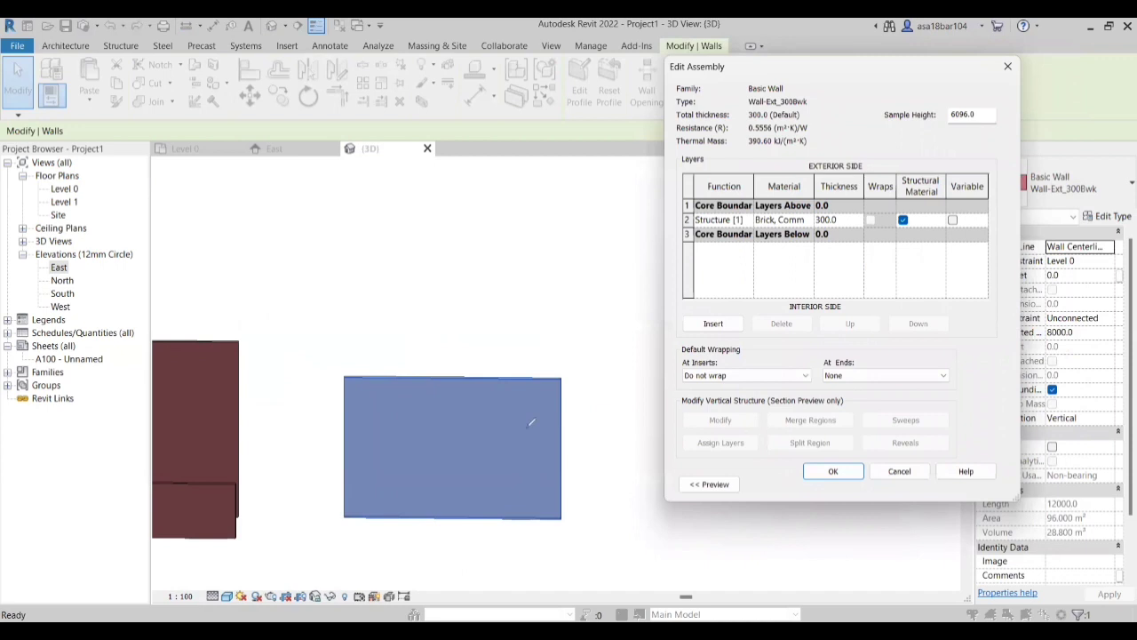
click(477, 81)
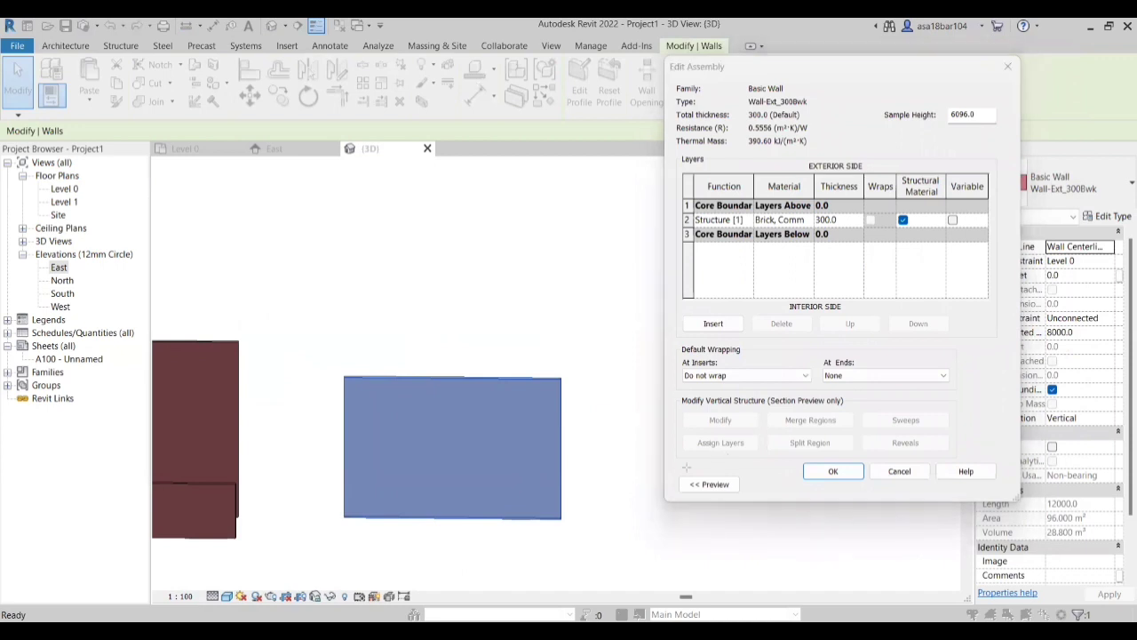
drag(672, 473, 743, 495)
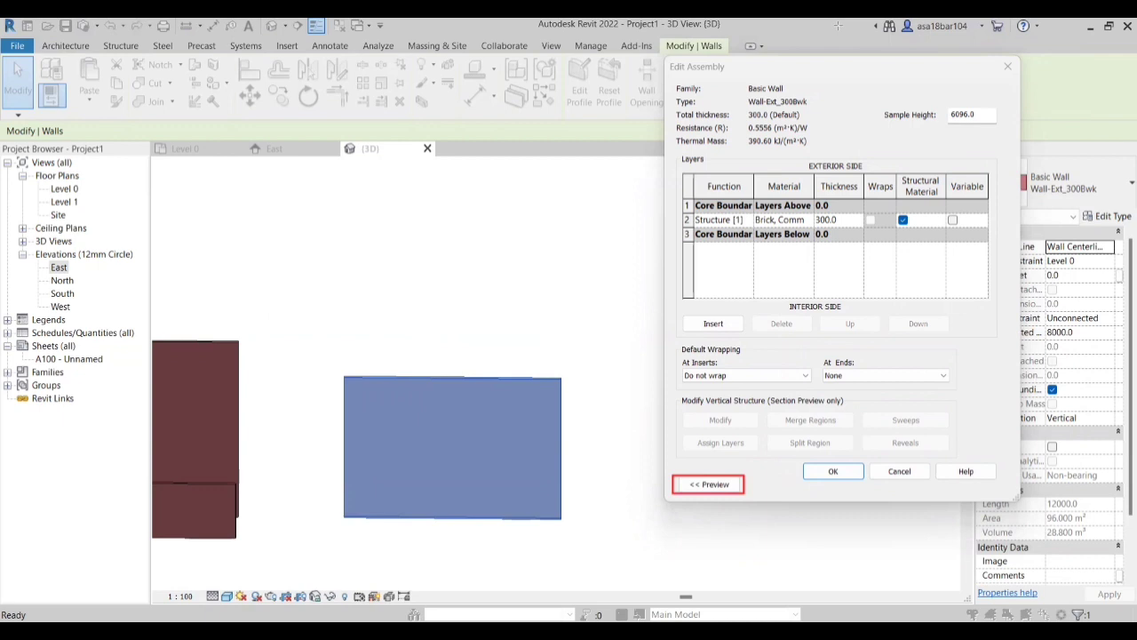
click(712, 488)
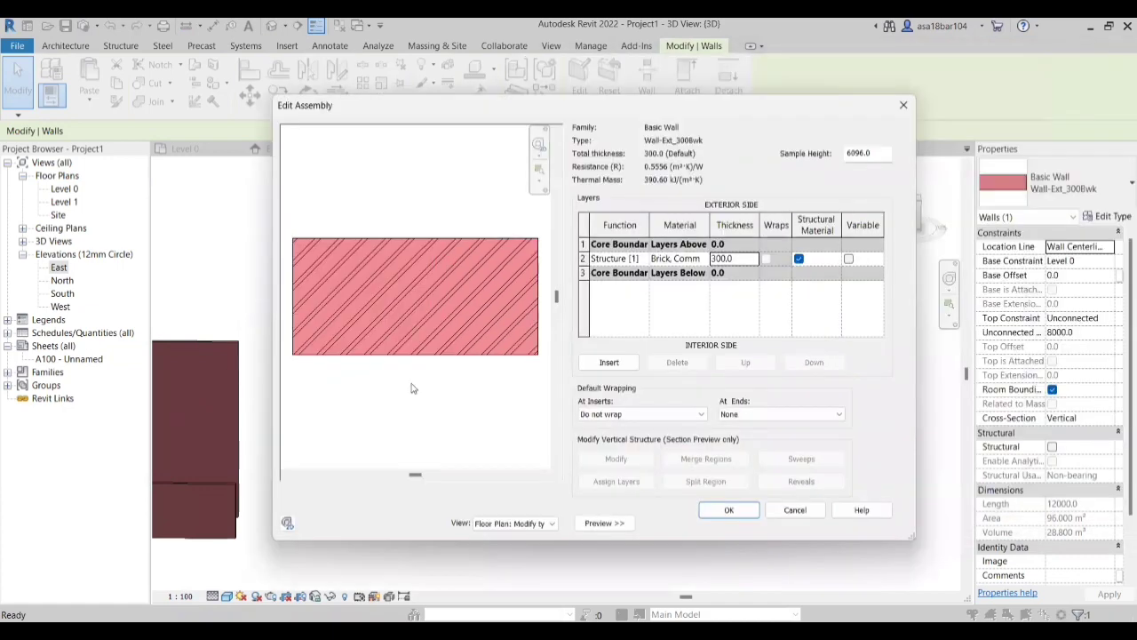
Step: Examine the wall's brick layer in the section preview, then return the preview to the floor plan and inspect it there
click(507, 525)
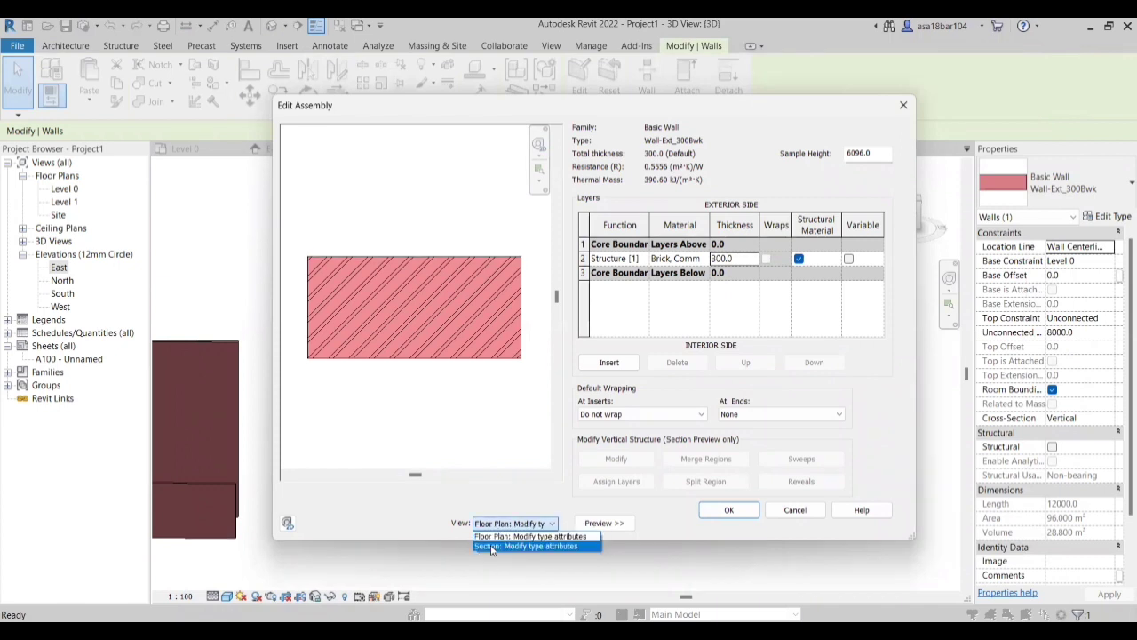
click(493, 546)
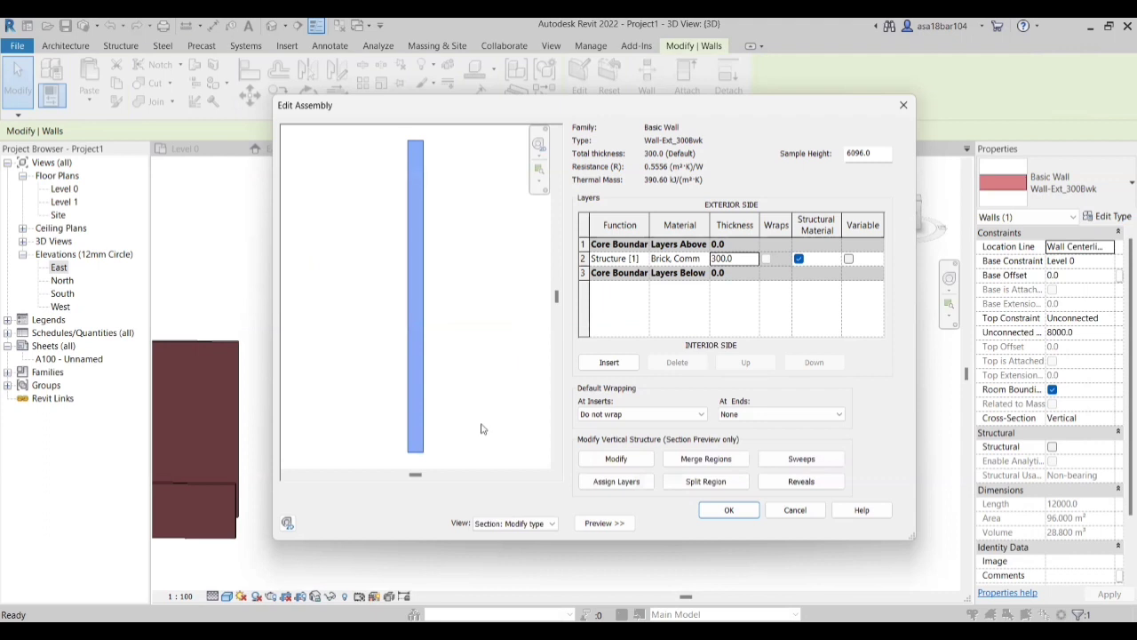
scroll(427, 371, up, 5)
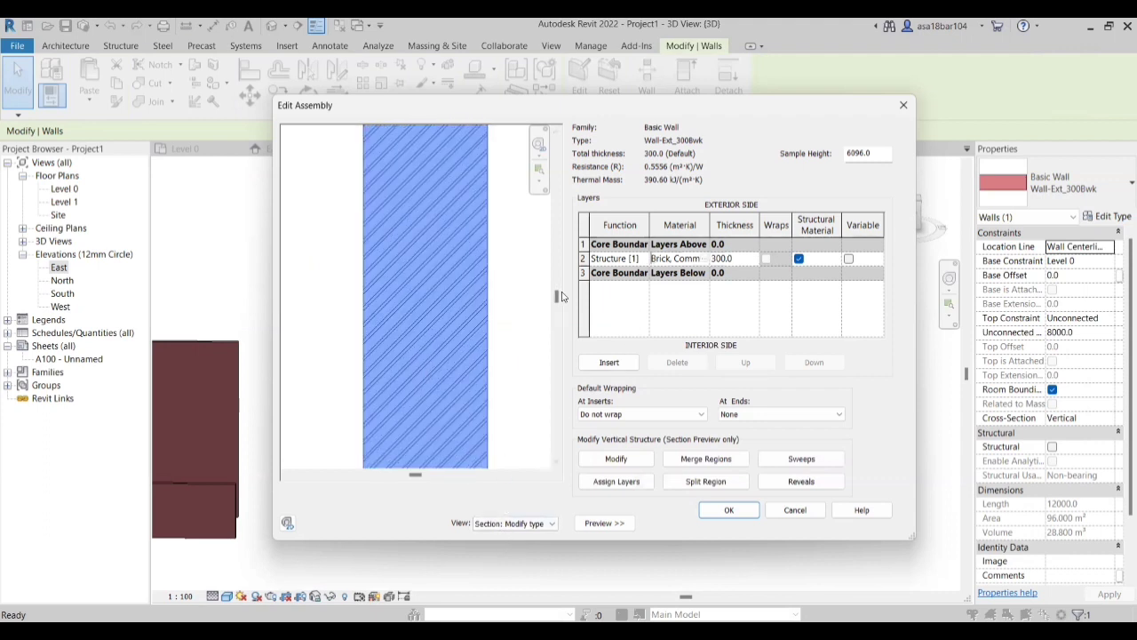
click(597, 260)
click(503, 522)
click(492, 537)
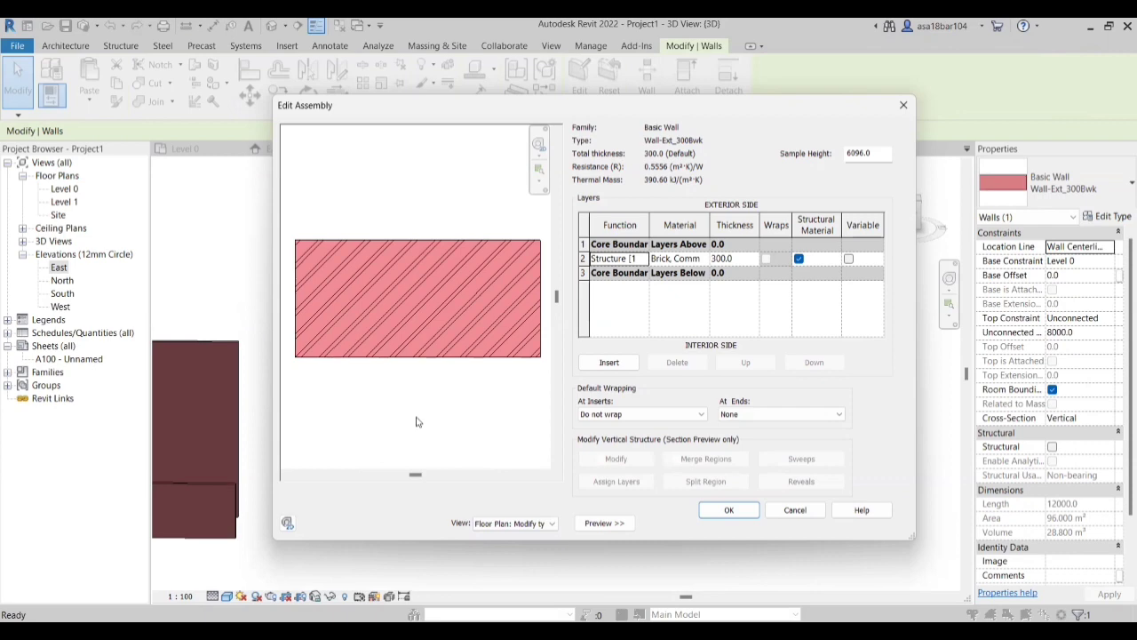
scroll(421, 423, down, 1)
scroll(353, 320, up, 1)
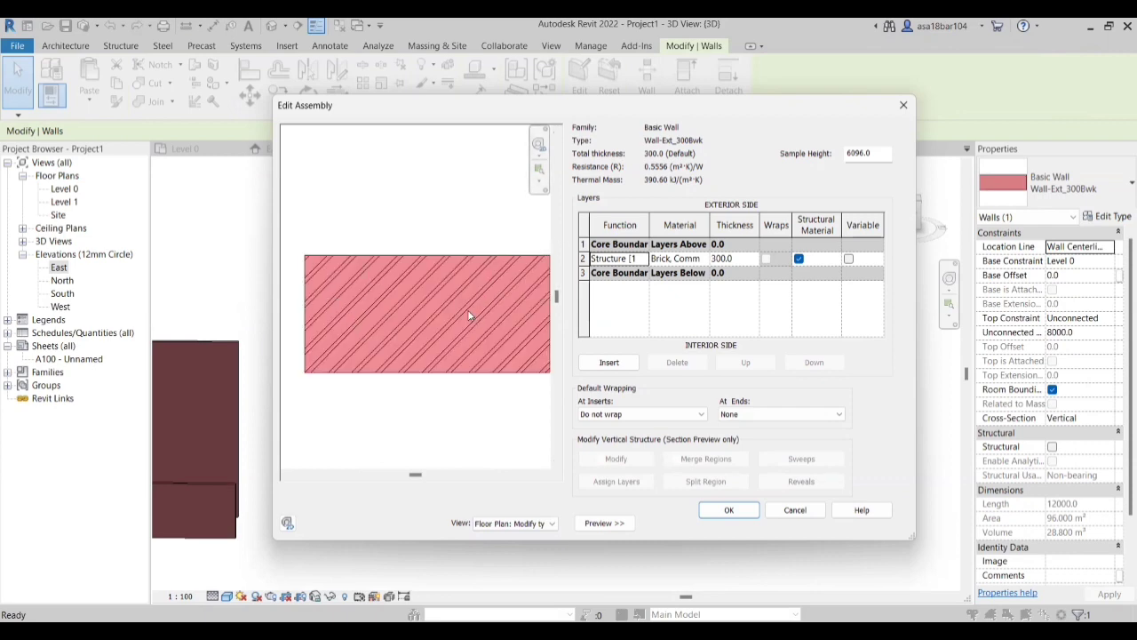
middle_drag(429, 283, 413, 286)
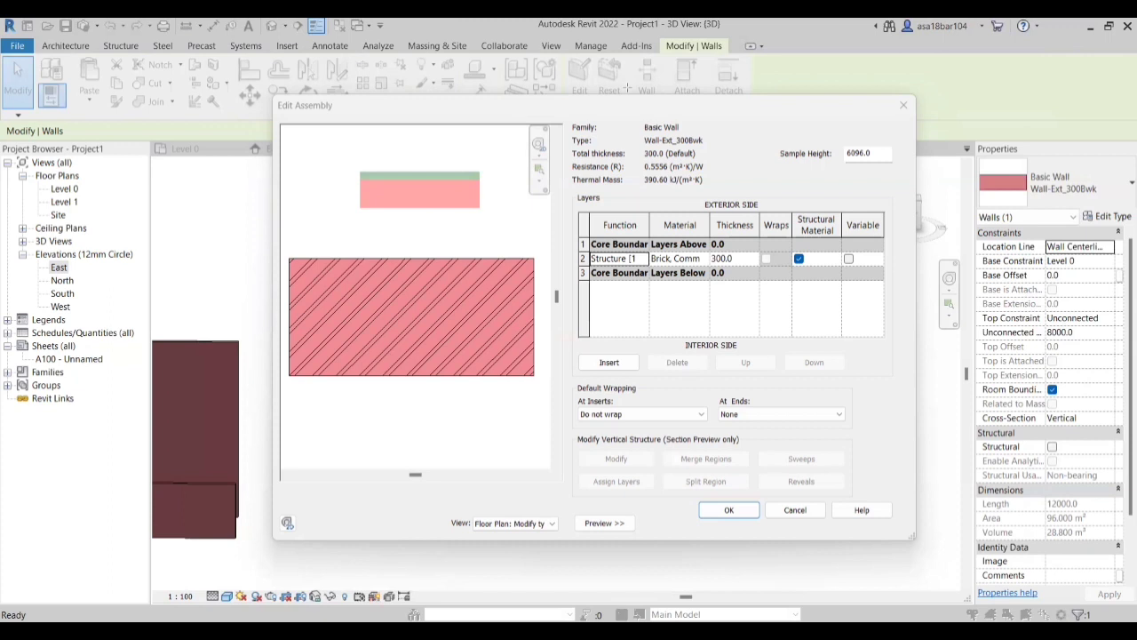
mouse_move(360, 206)
mouse_down()
mouse_move(430, 224)
mouse_move(480, 215)
mouse_up()
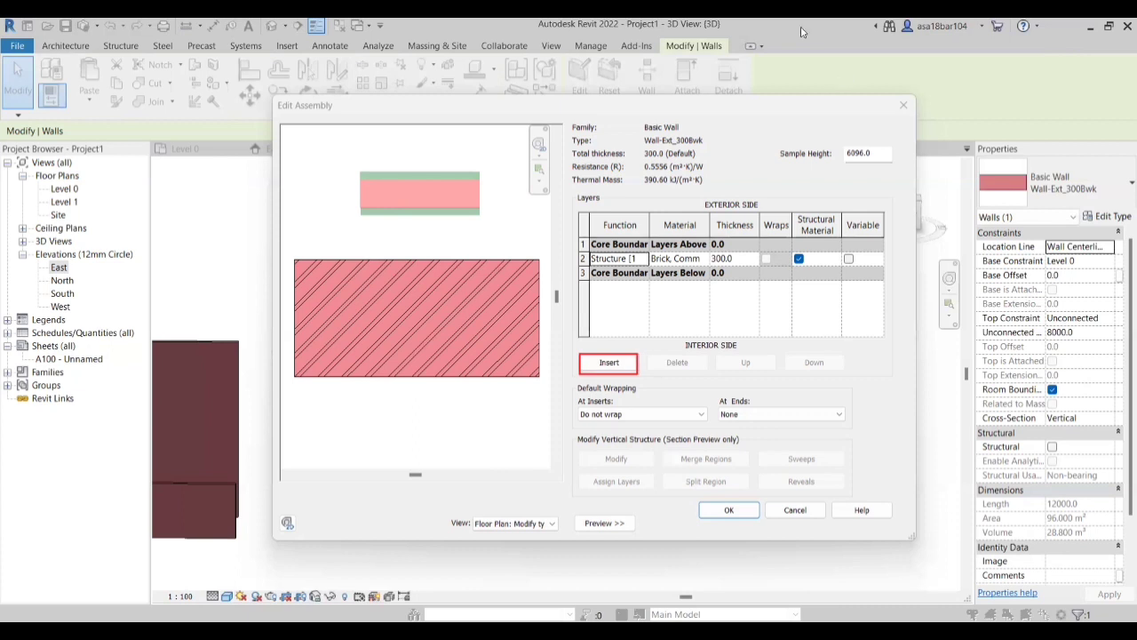
Step: Insert a new layer on the exterior side of the brick structure layer and enter a thickness of 20 mm
click(607, 364)
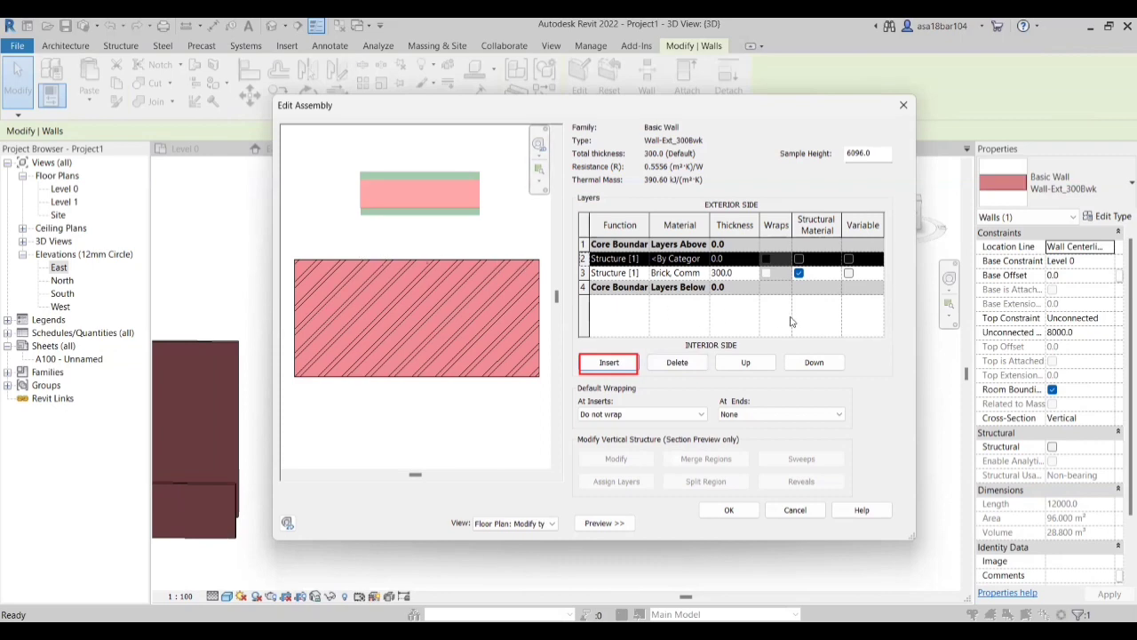
click(724, 275)
click(739, 257)
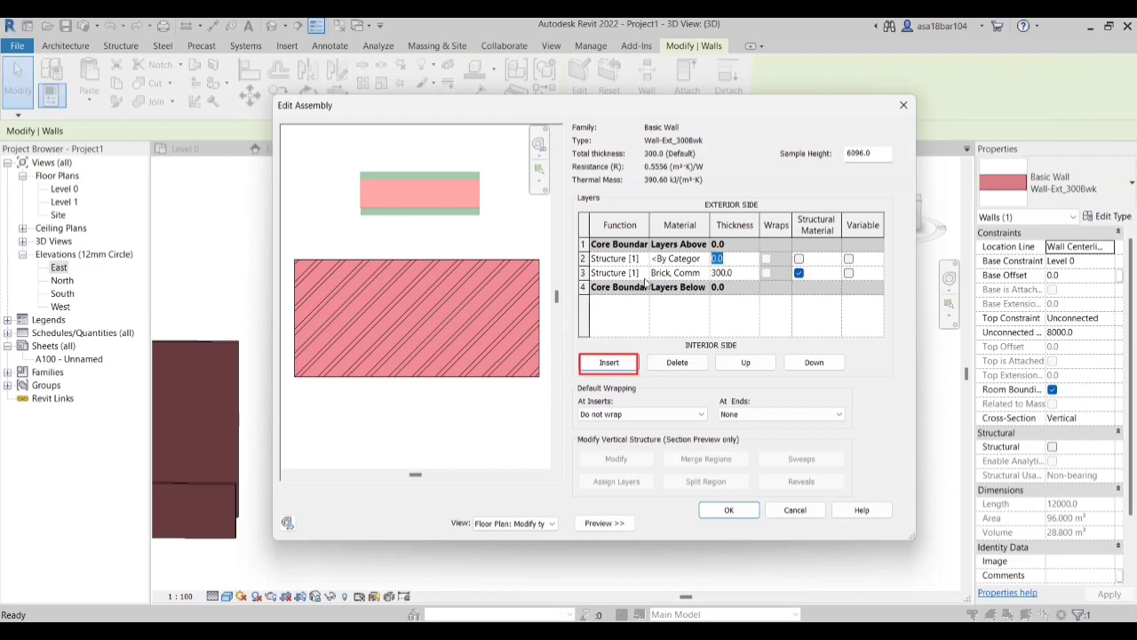
text(20)
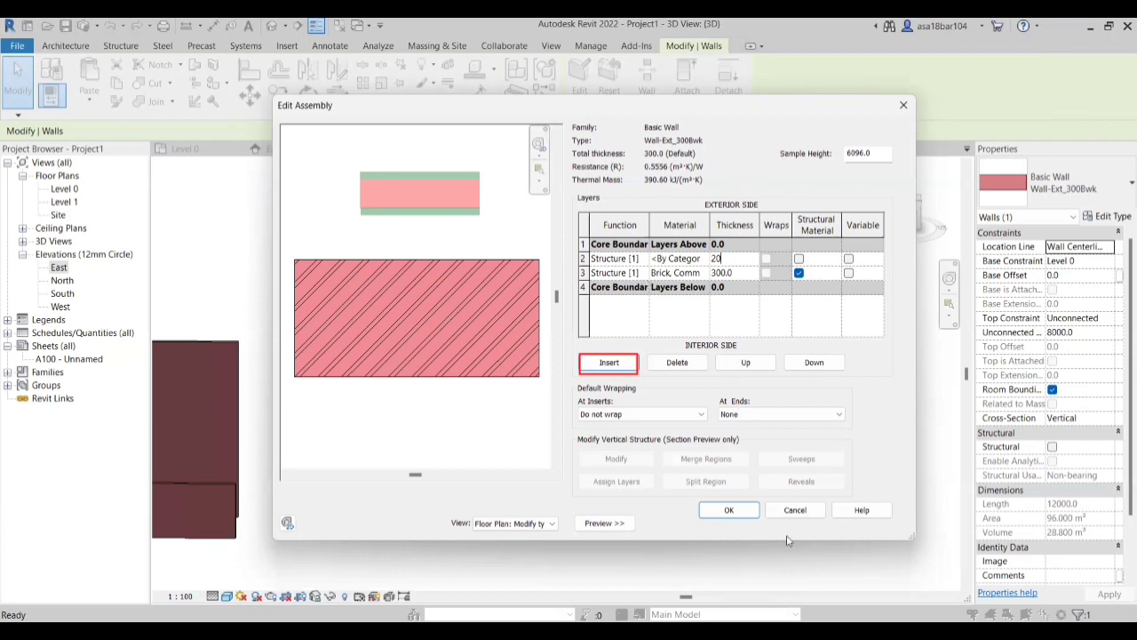
Step: Apply the 20 mm thickness to the new exterior layer and examine it in the floor plan preview
key(Tab)
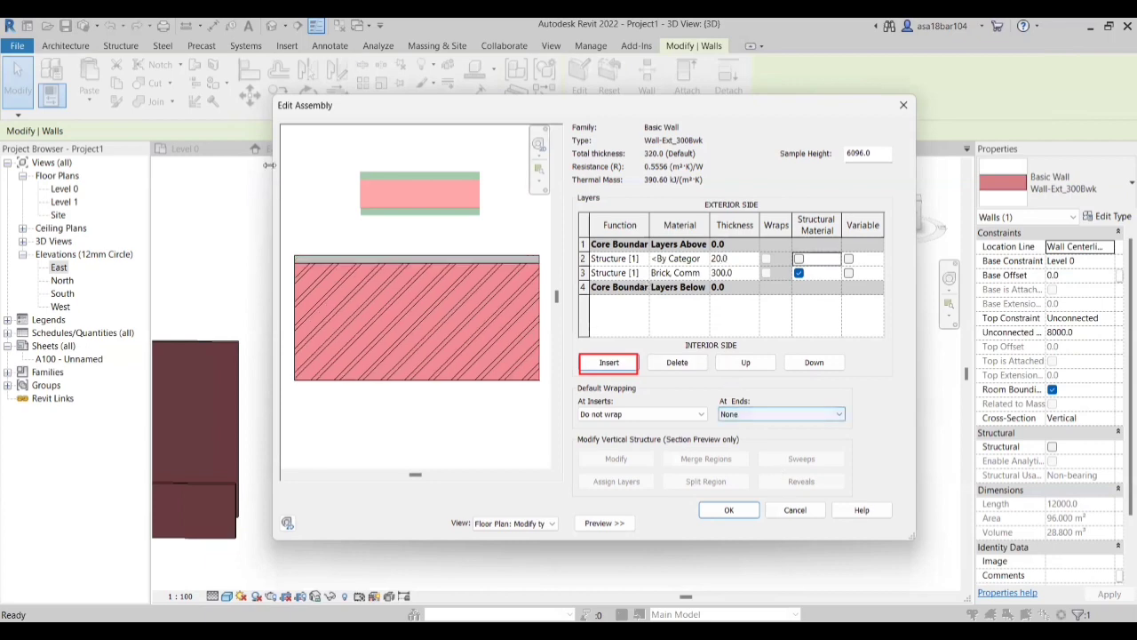
scroll(384, 288, up, 1)
scroll(455, 263, down, 1)
scroll(320, 262, up, 3)
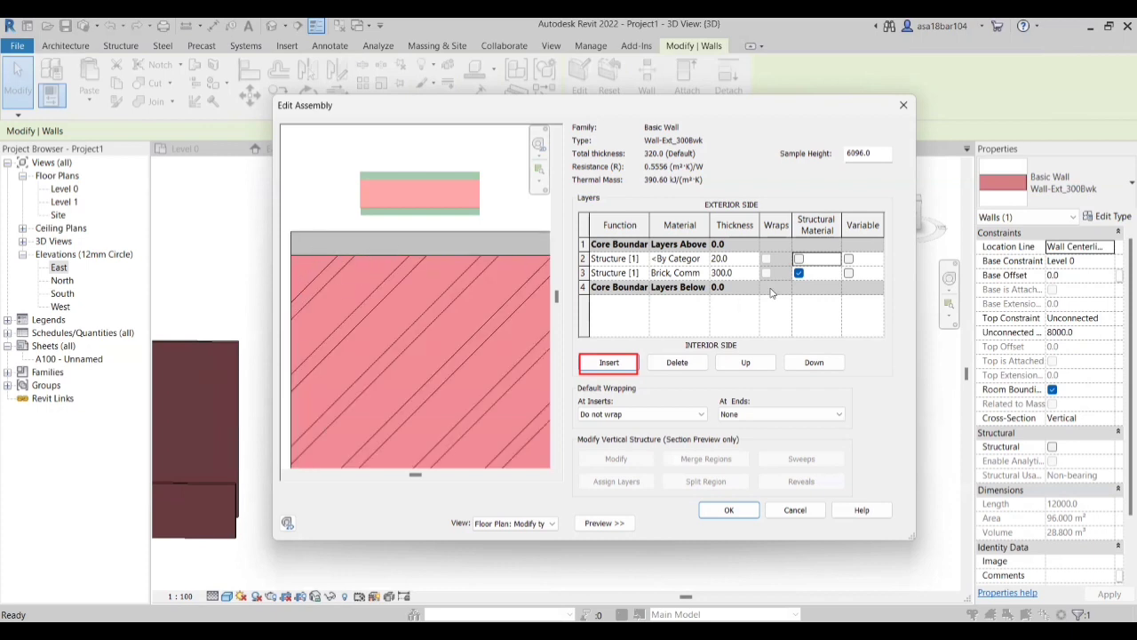
scroll(450, 249, down, 4)
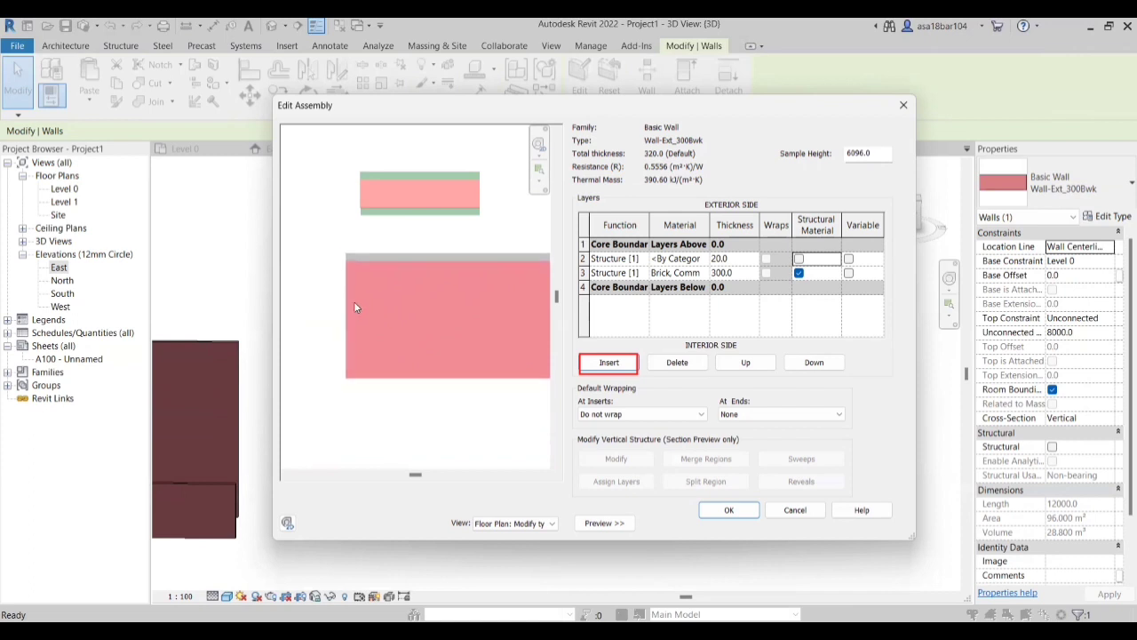
scroll(377, 275, down, 1)
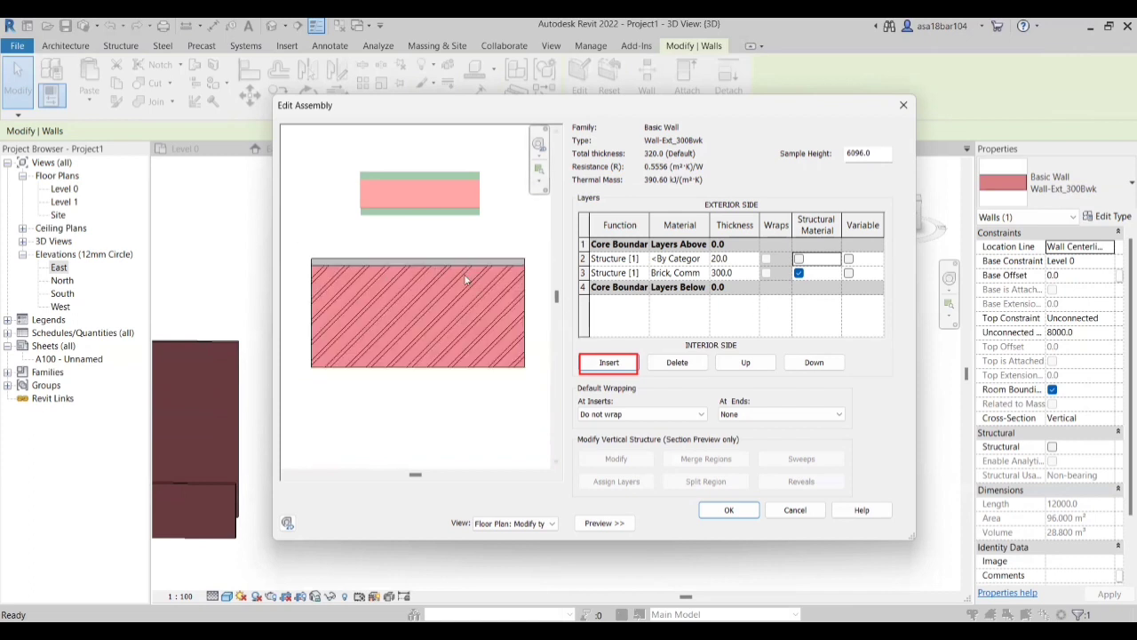
Step: Insert a second 20 mm thick layer on the exterior side and inspect it in the assembly preview
click(609, 363)
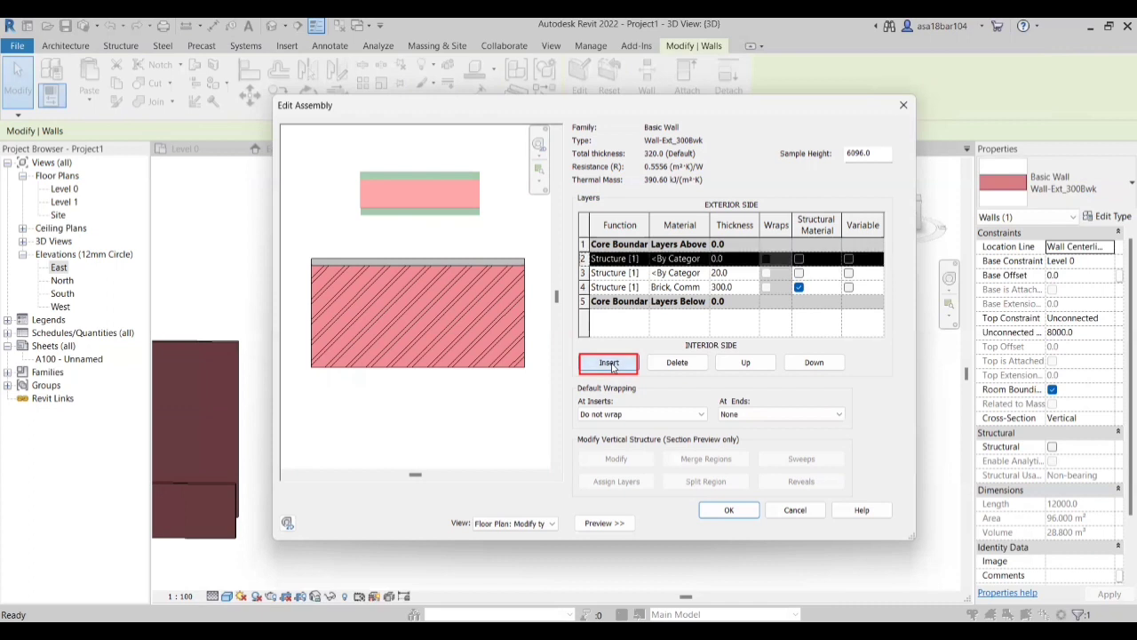
click(716, 258)
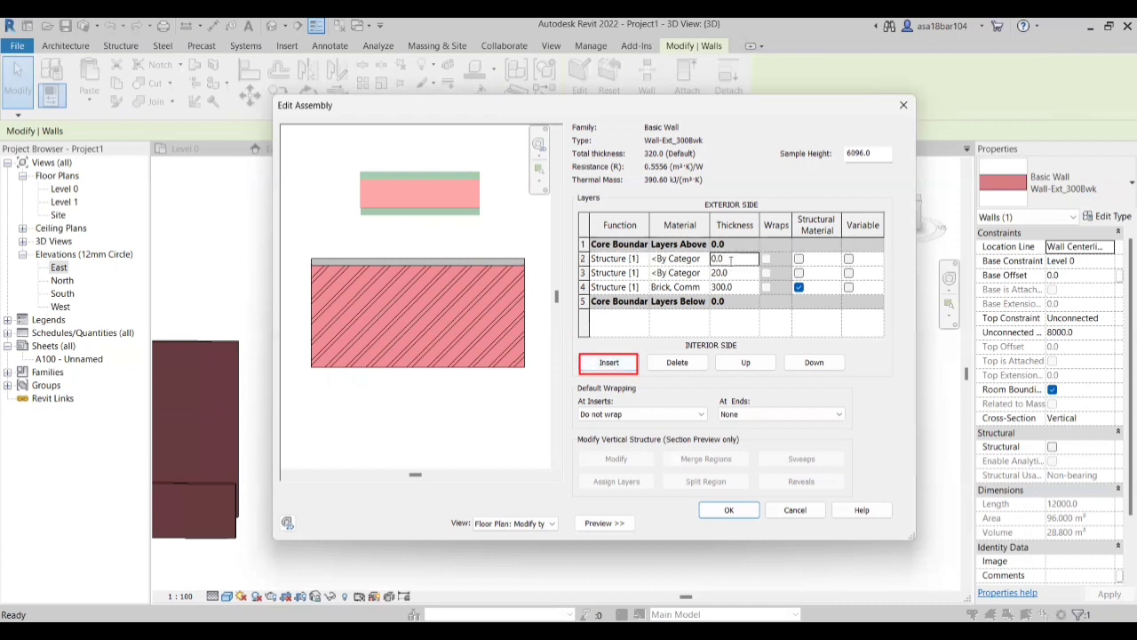
text(20)
key(Tab)
scroll(391, 265, up, 1)
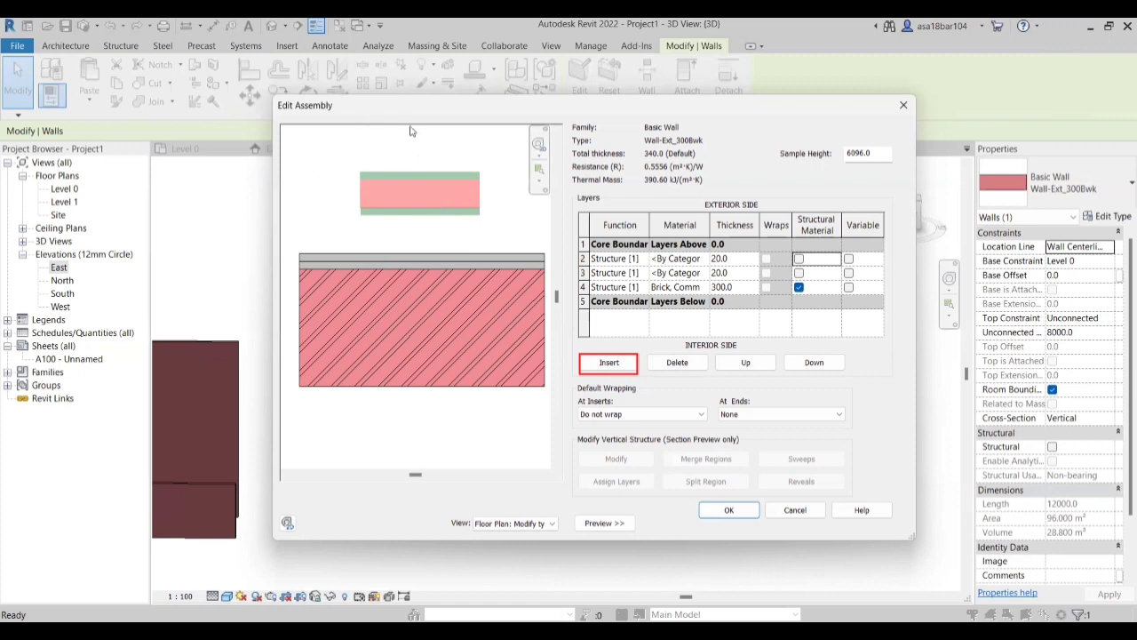
scroll(360, 185, up, 1)
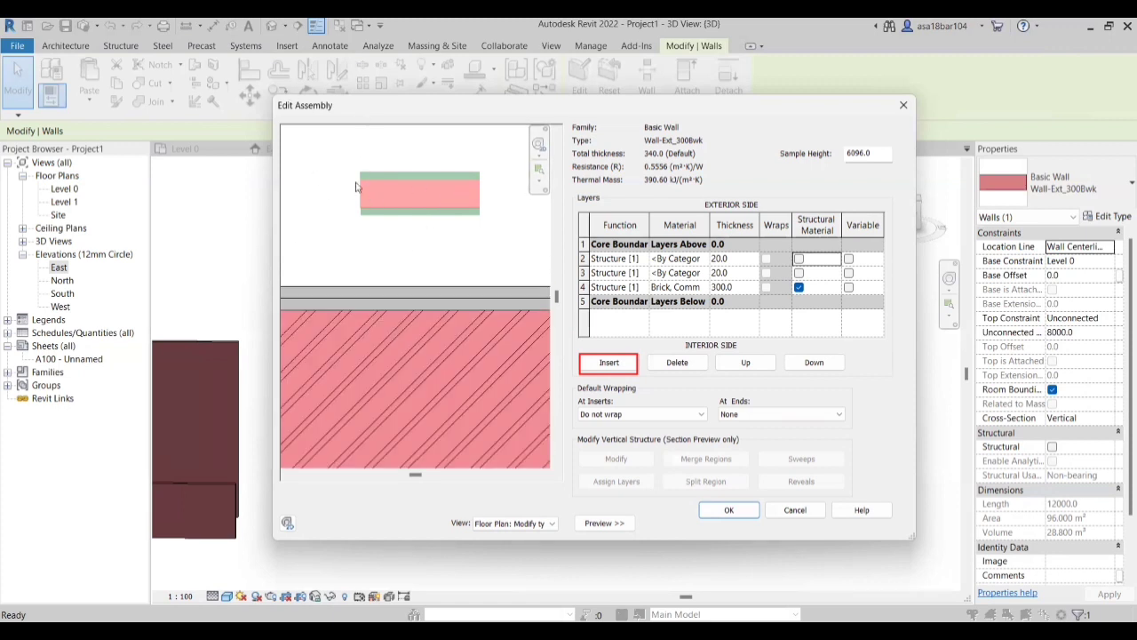
scroll(376, 317, down, 2)
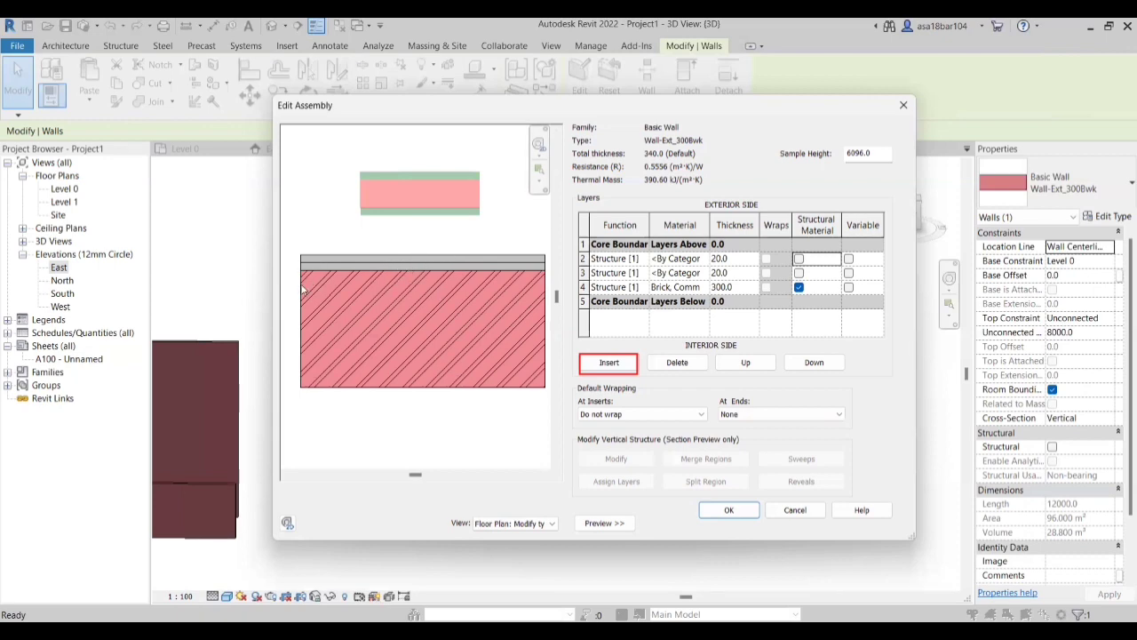
middle_drag(388, 288, 377, 289)
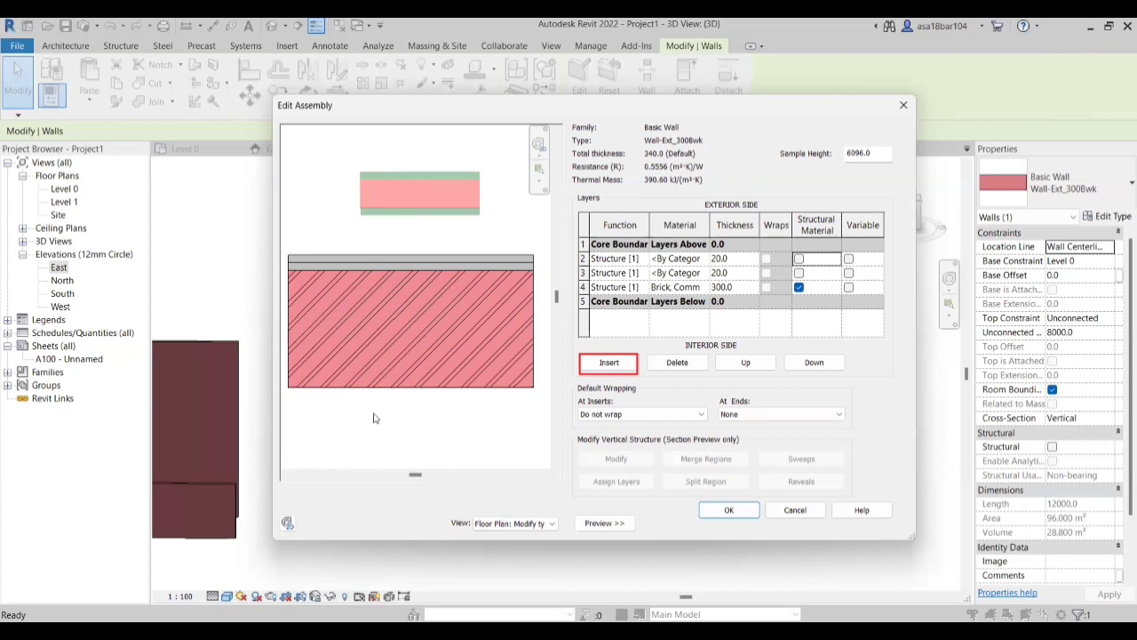
Step: Reorder the layers so the 300 mm brick structure layer sits between the two 20 mm layers
click(624, 273)
click(606, 287)
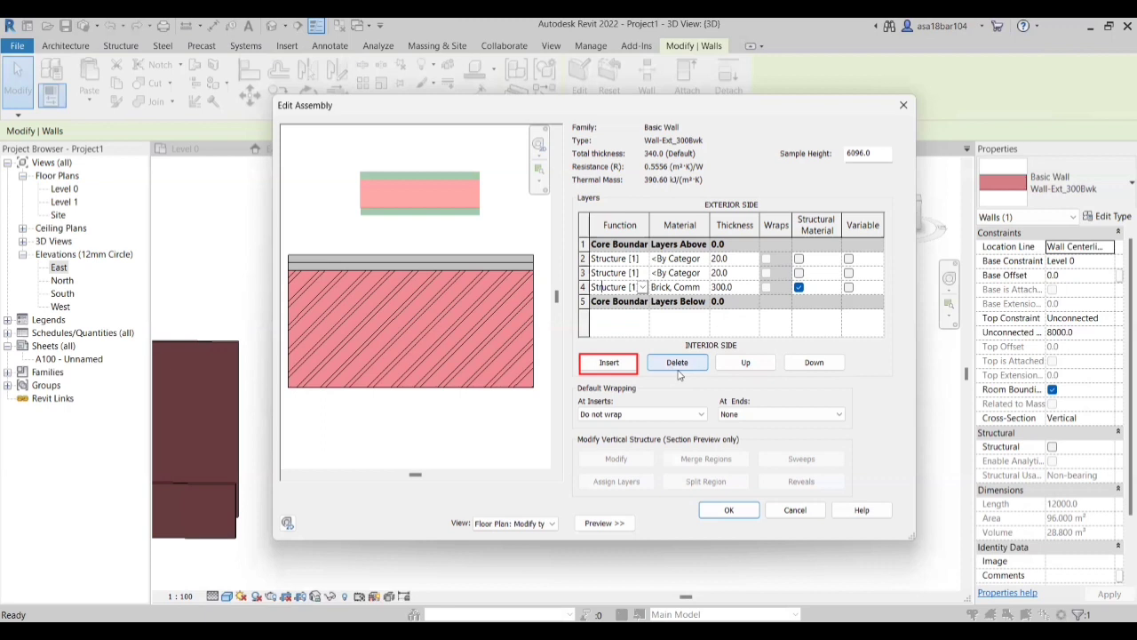
click(758, 368)
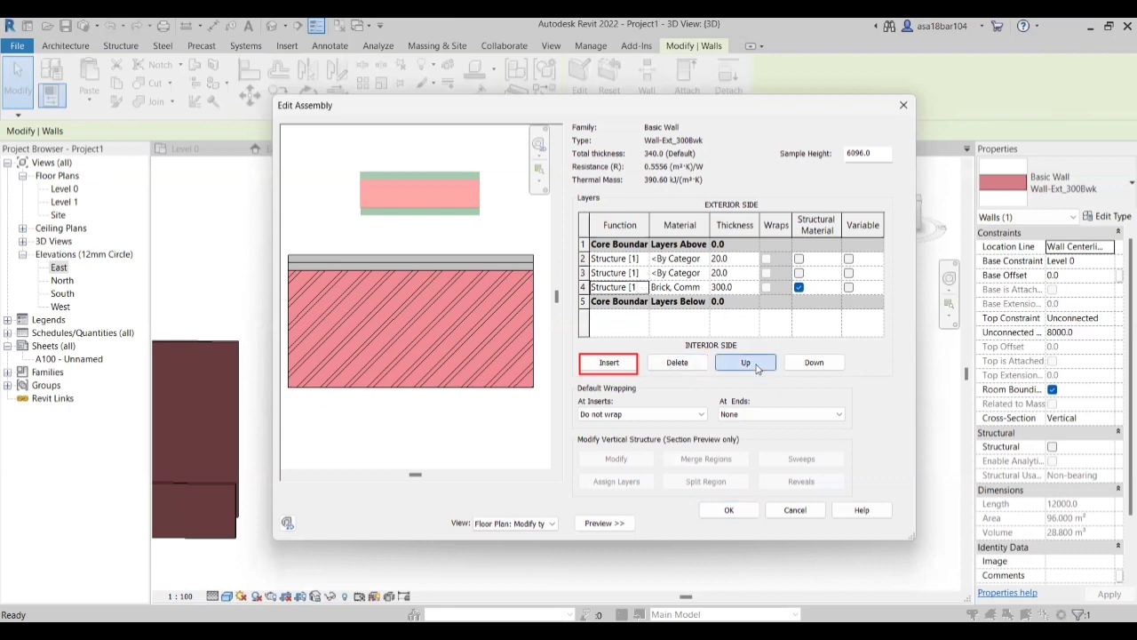
click(757, 368)
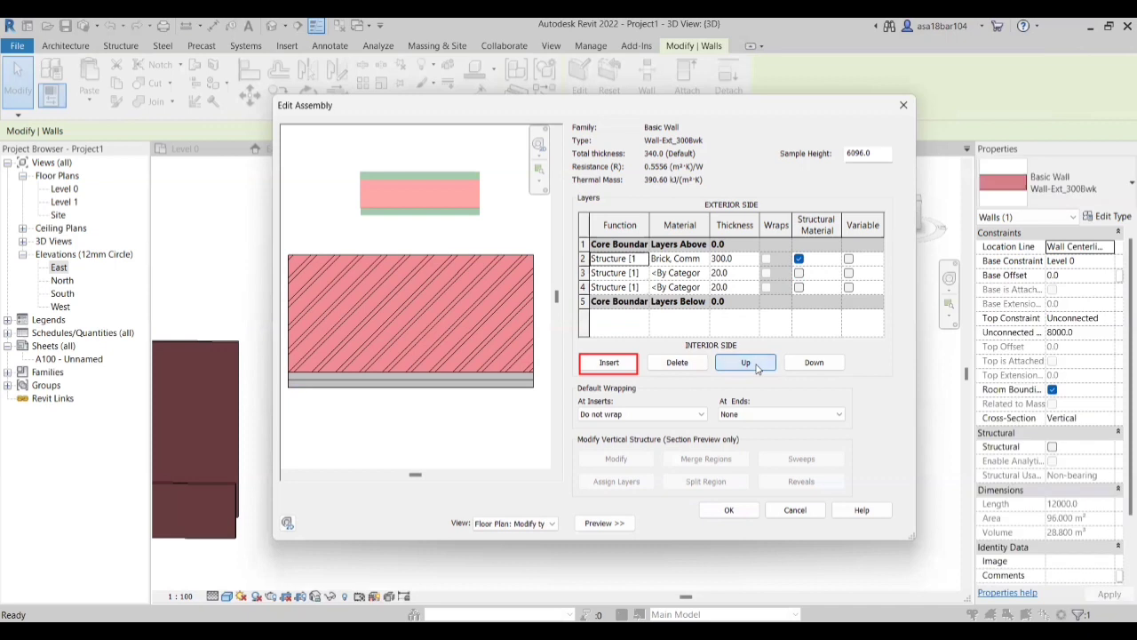
click(807, 366)
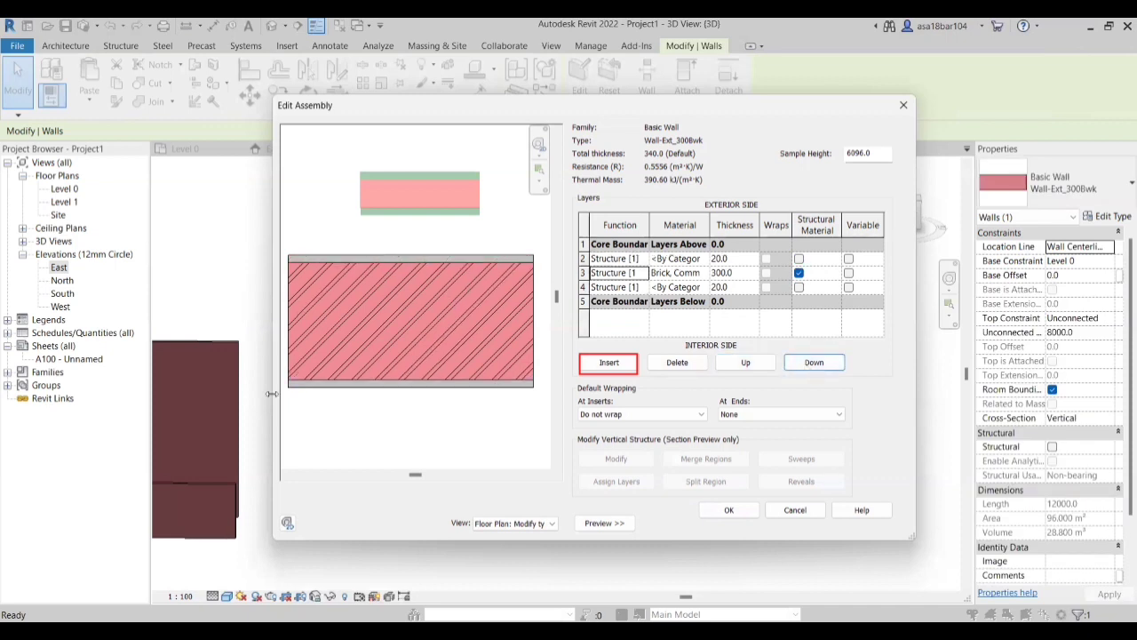
scroll(442, 330, down, 1)
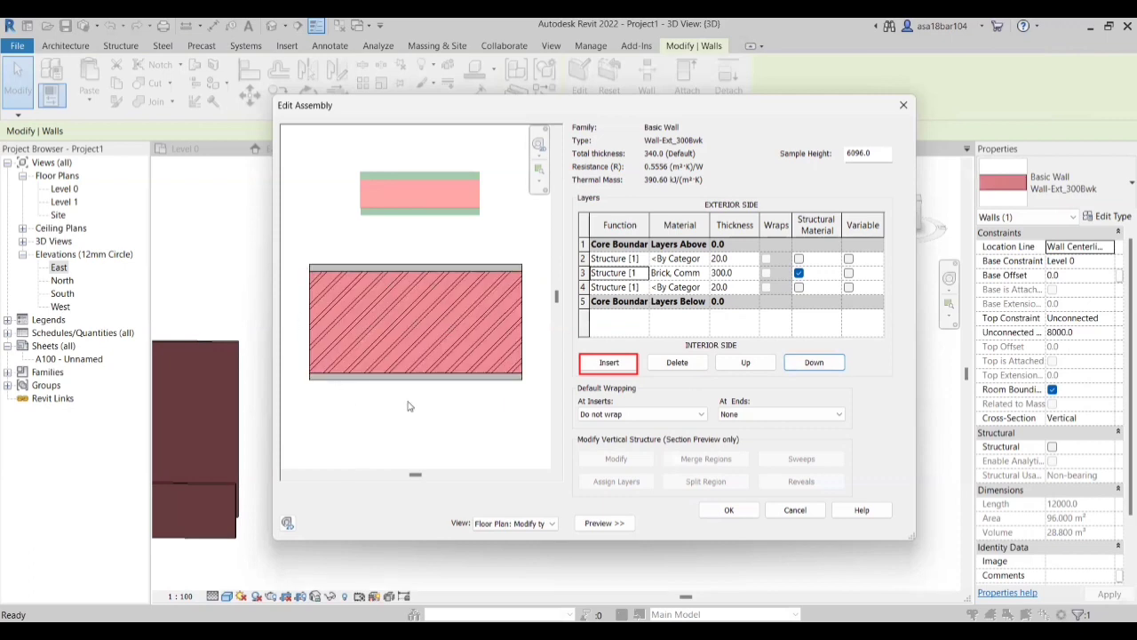
click(436, 330)
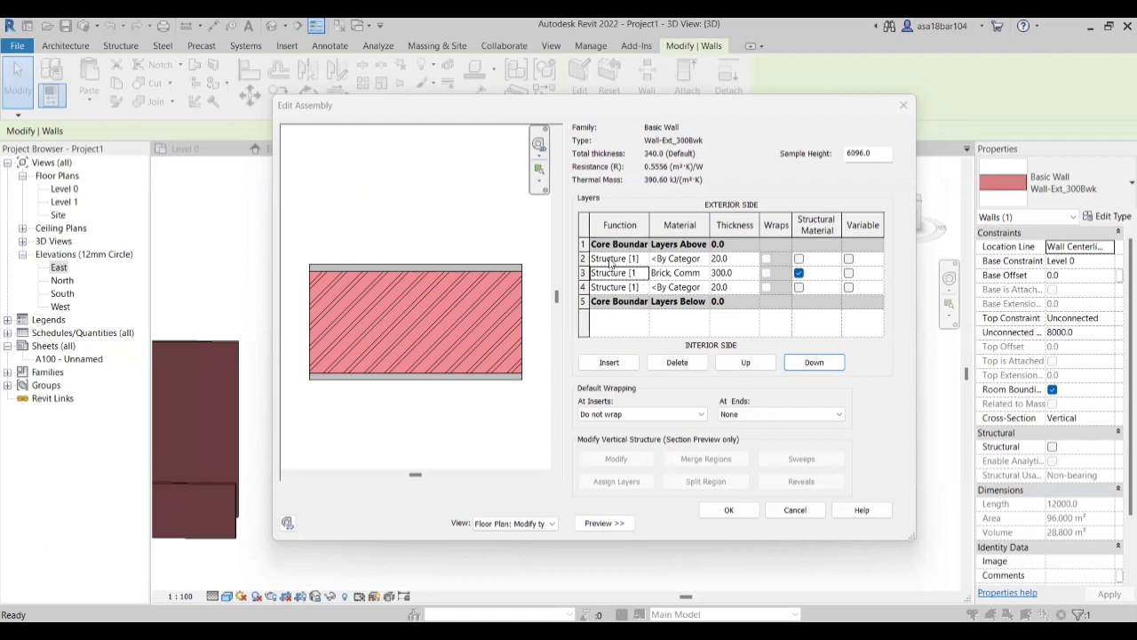
Step: Set the exterior 20 mm layer's function to Finish 1 [4] and the interior 20 mm layer's to Finish 2 [5]
click(610, 258)
click(642, 259)
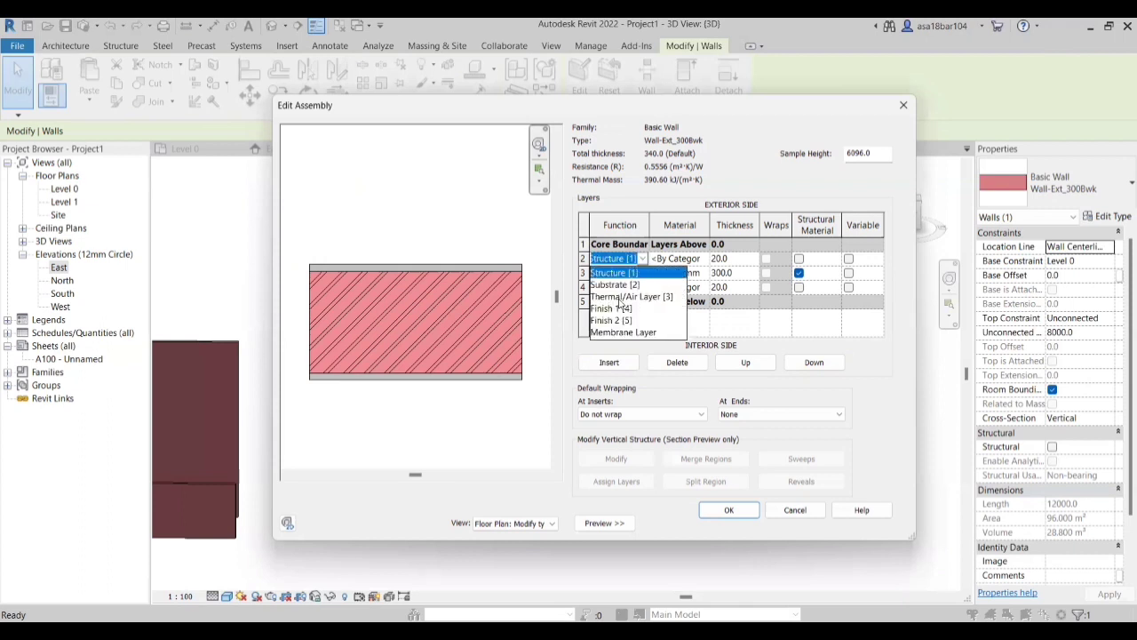
click(612, 309)
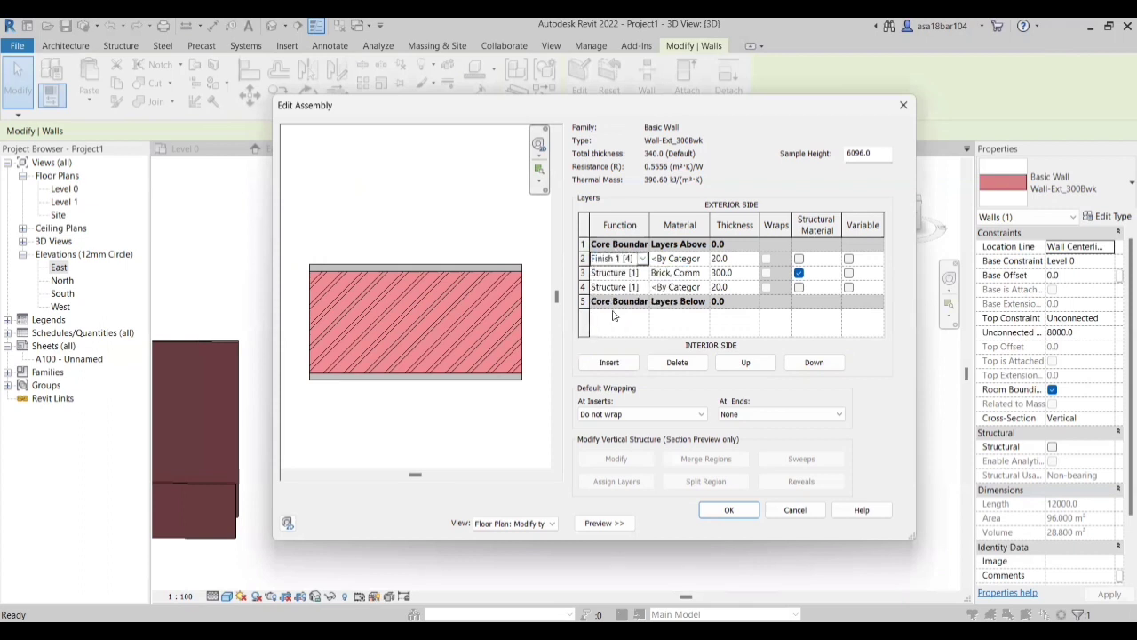
click(612, 291)
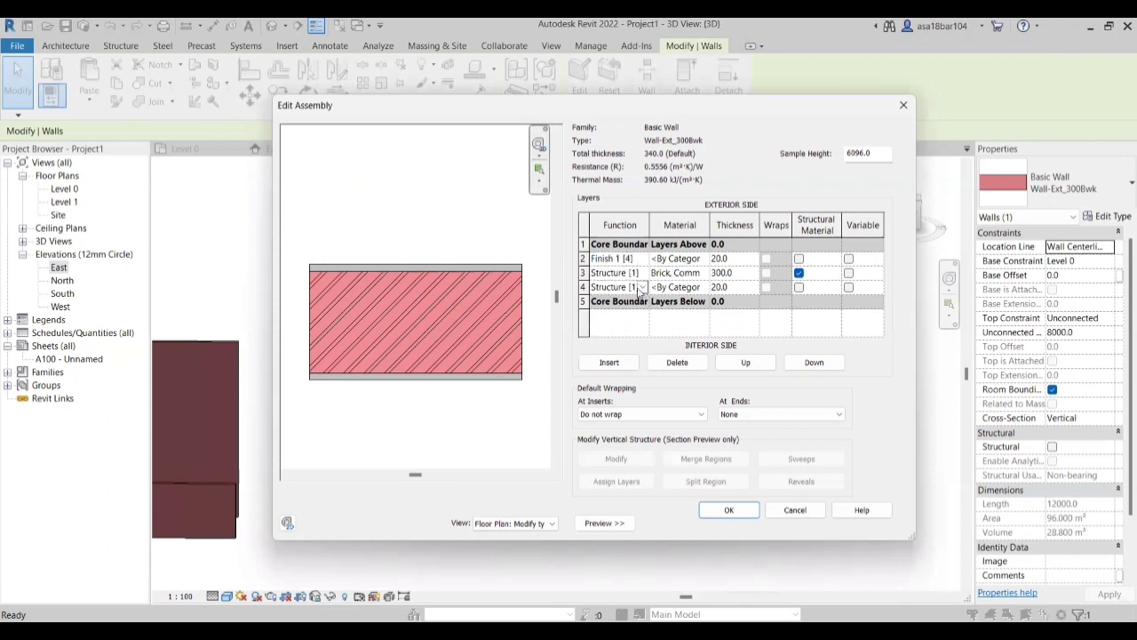
click(642, 287)
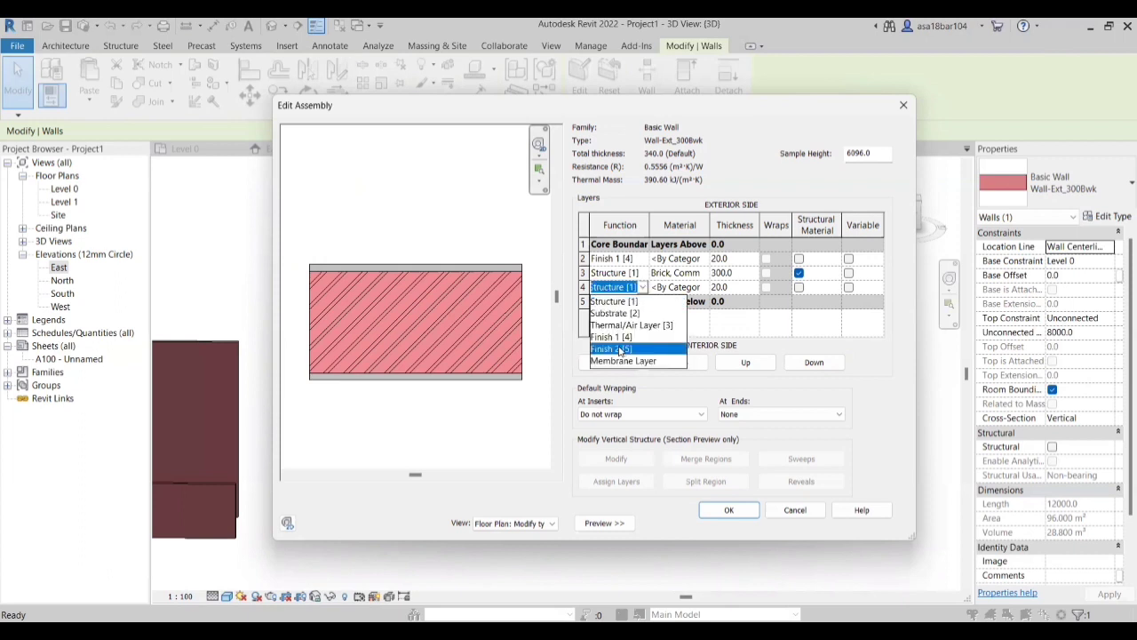
click(620, 349)
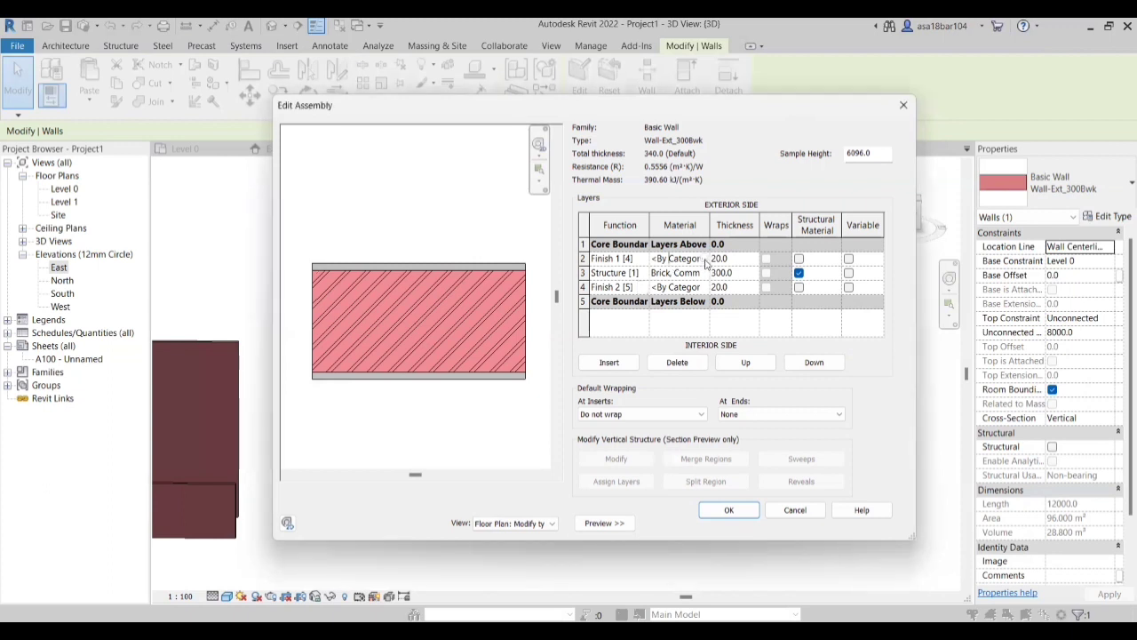
Step: Open the material choices for the exterior Finish 1 [4] layer and select Wood Sheathing, Chipboard
click(706, 260)
click(704, 259)
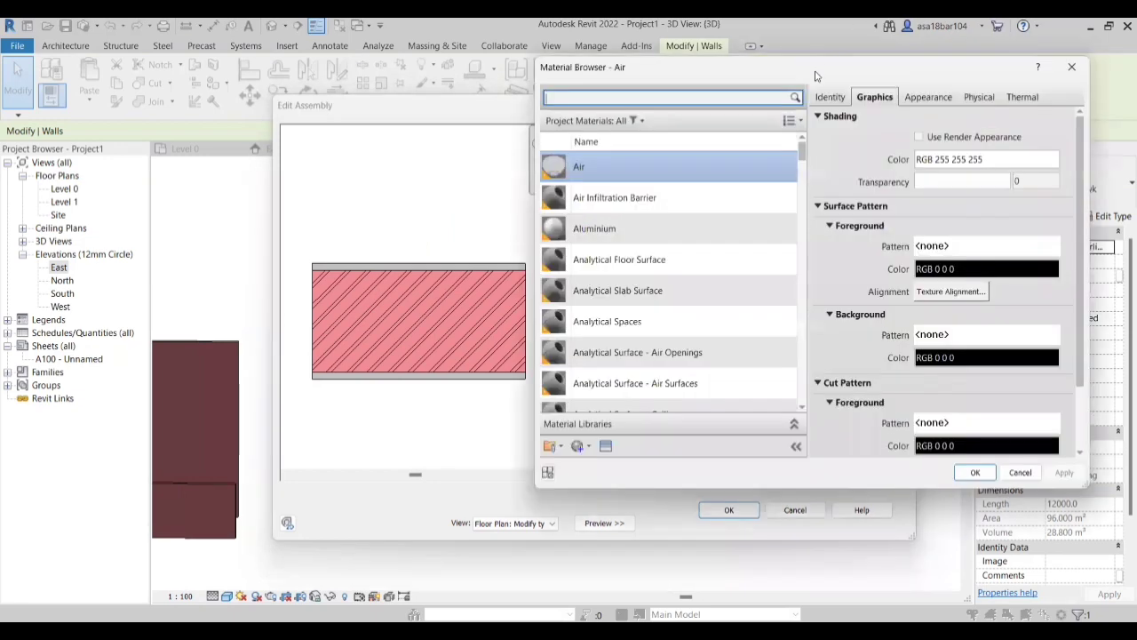
click(658, 96)
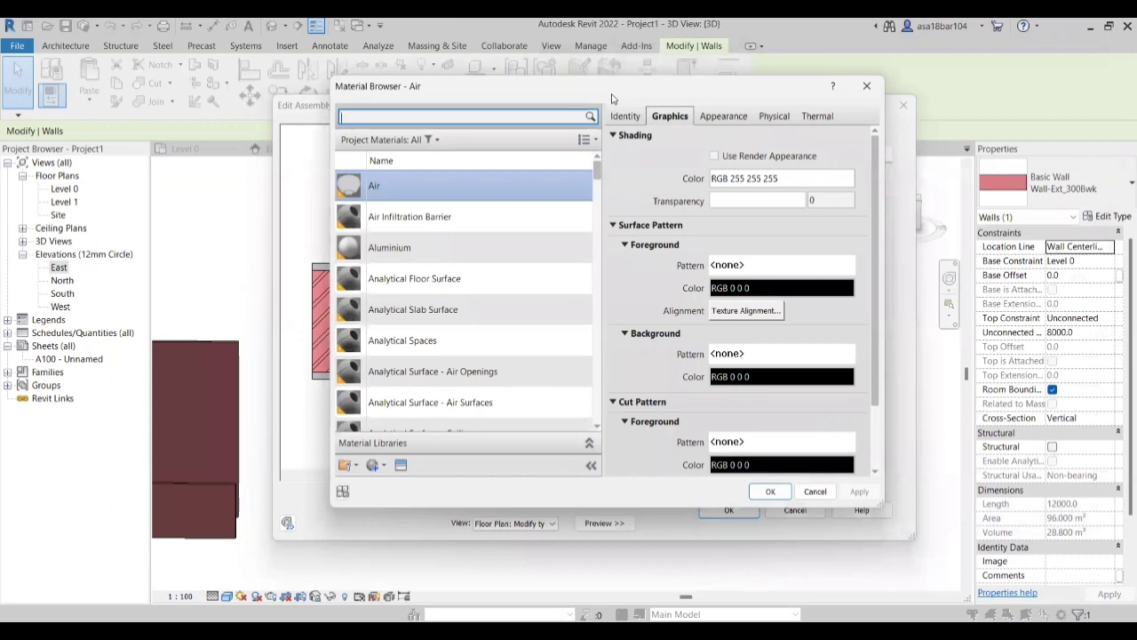
drag(611, 96, 601, 116)
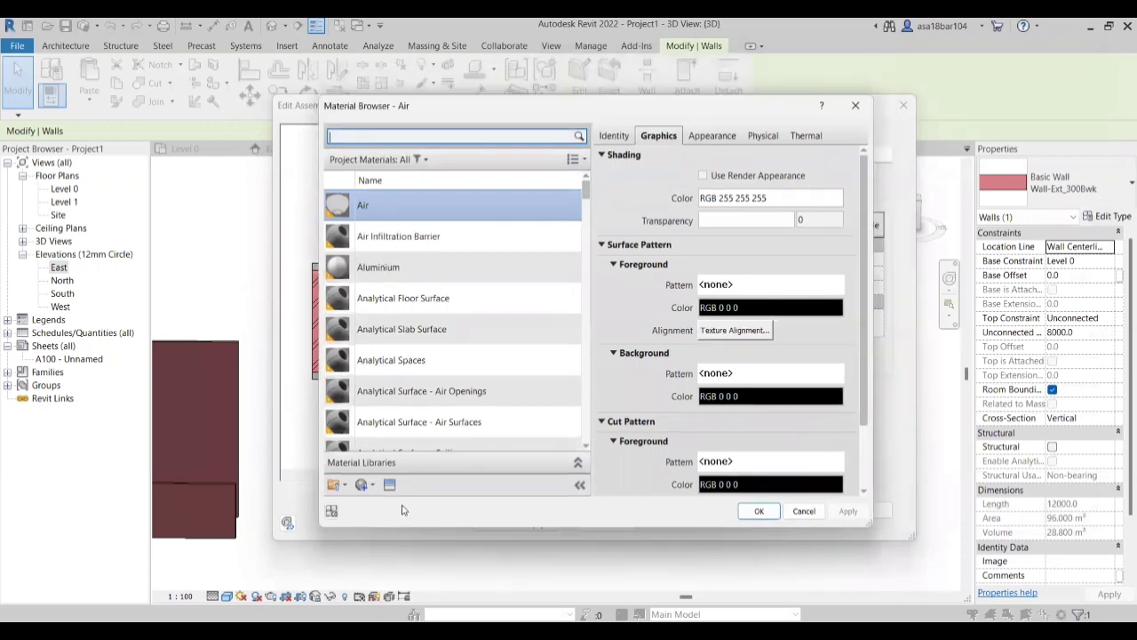
scroll(404, 435, down, 5)
scroll(404, 436, down, 4)
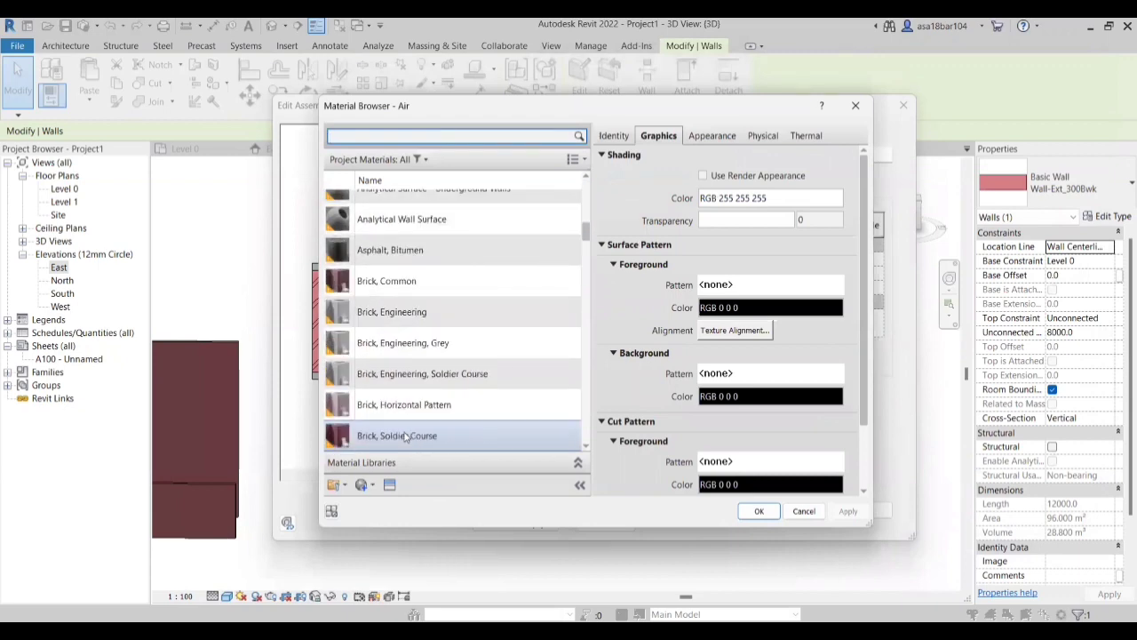
scroll(489, 315, down, 3)
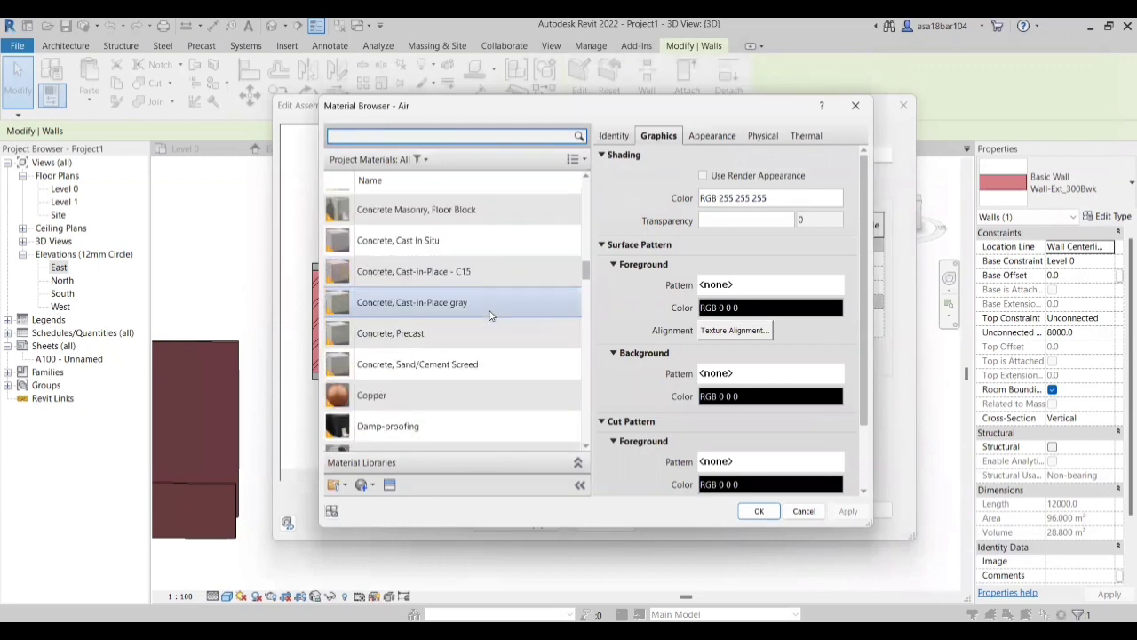
scroll(490, 315, down, 15)
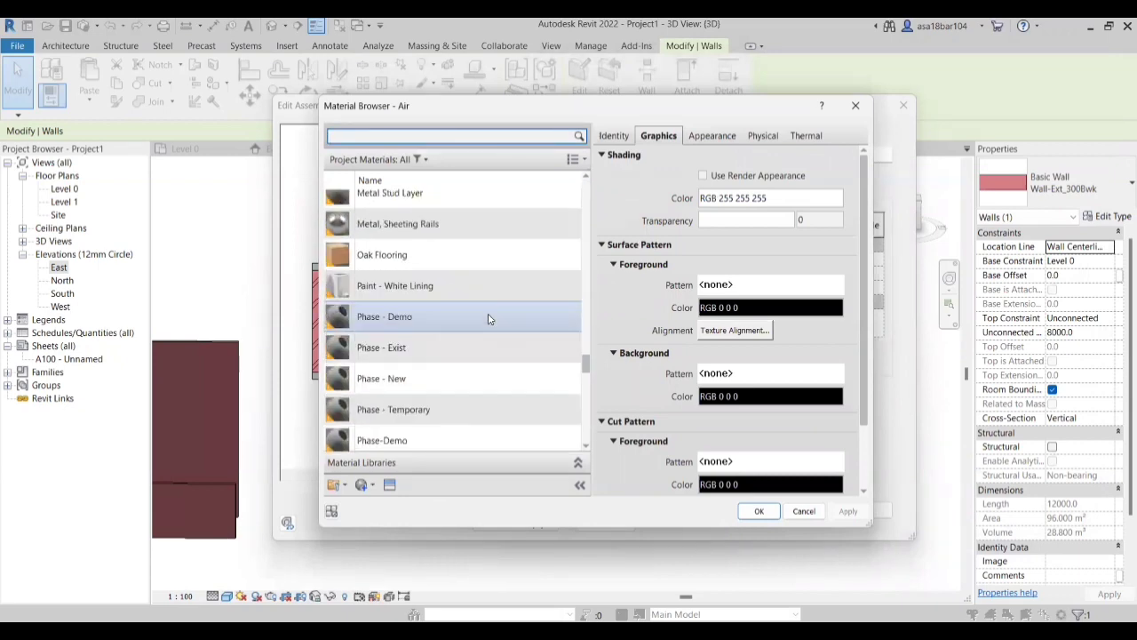
scroll(487, 318, down, 3)
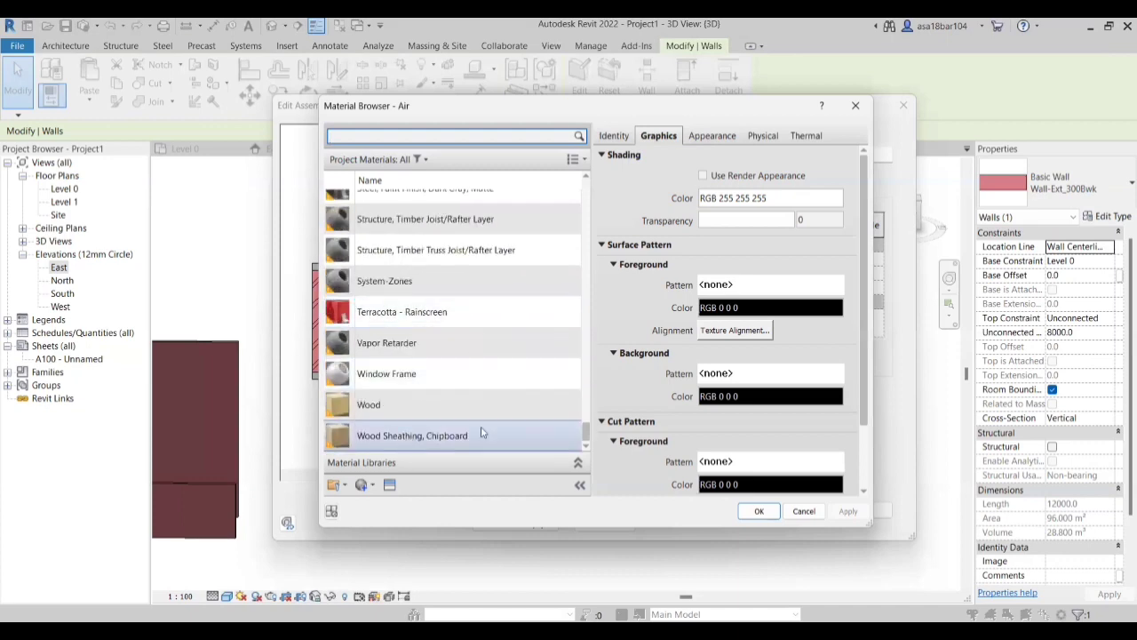
click(437, 437)
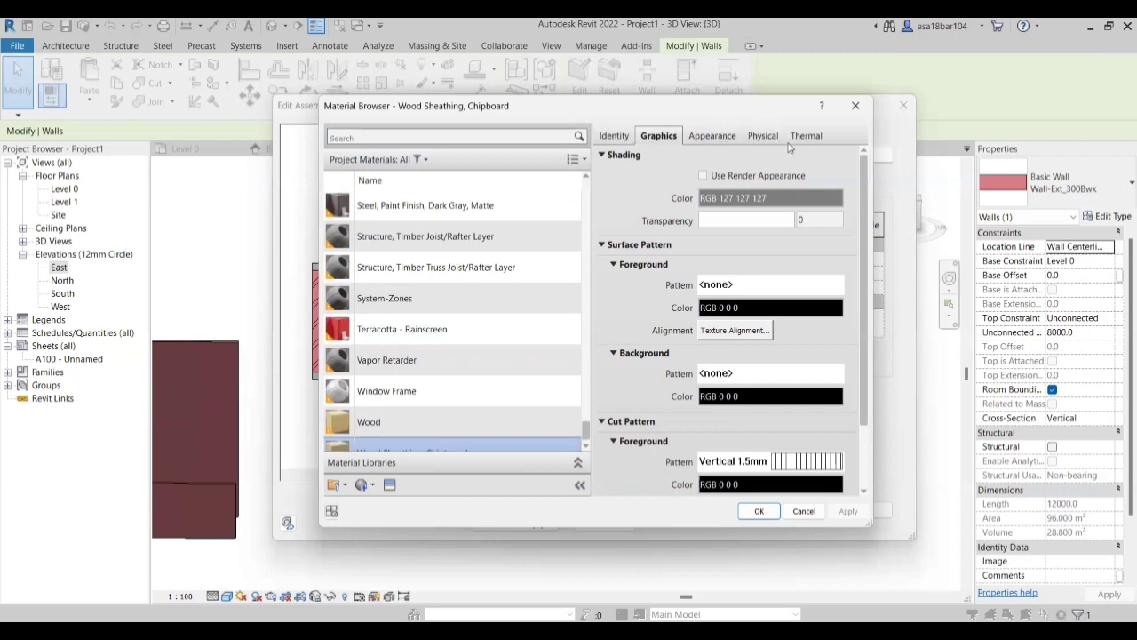
Step: Examine the identity, graphics and appearance properties of Wood Sheathing, Chipboard, enlarge its appearance preview, and compare it with the Wood material
click(616, 137)
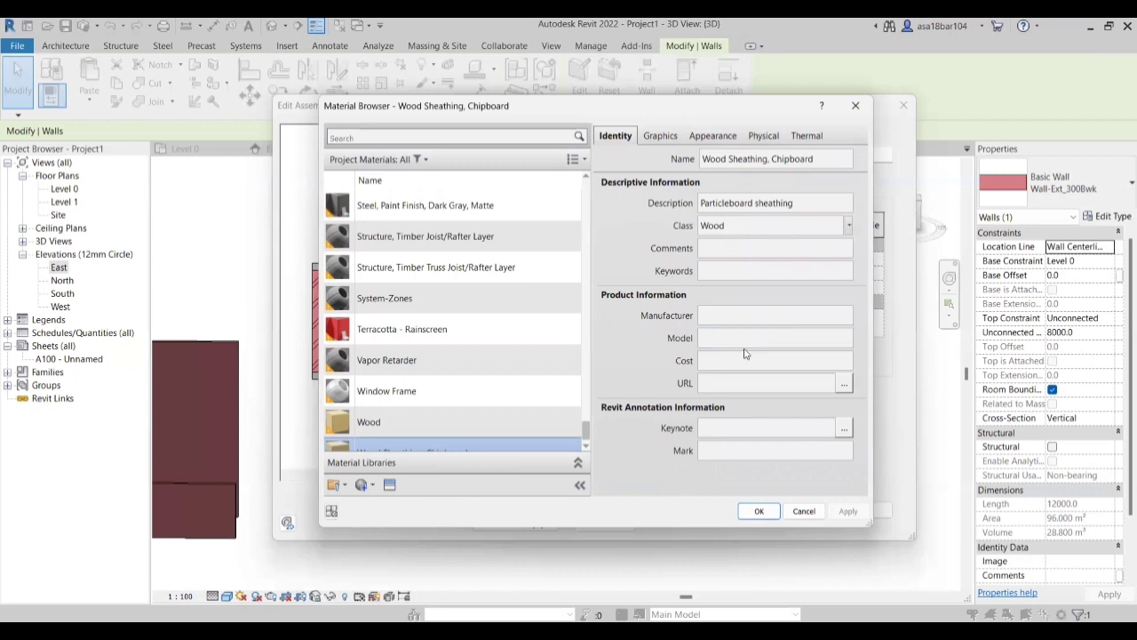
click(658, 136)
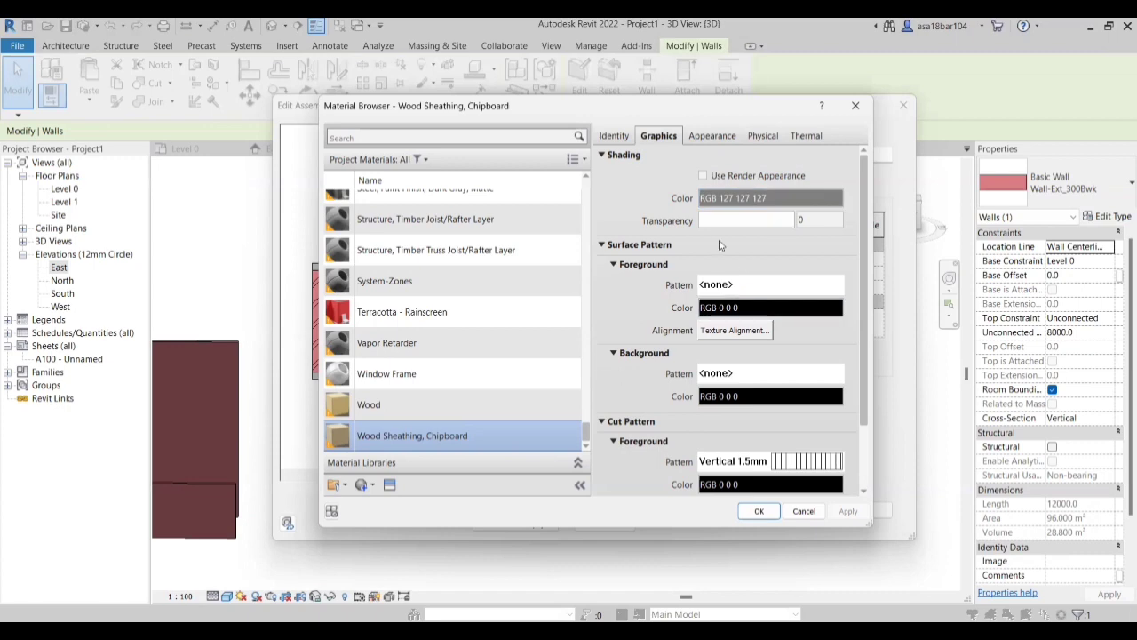
click(712, 138)
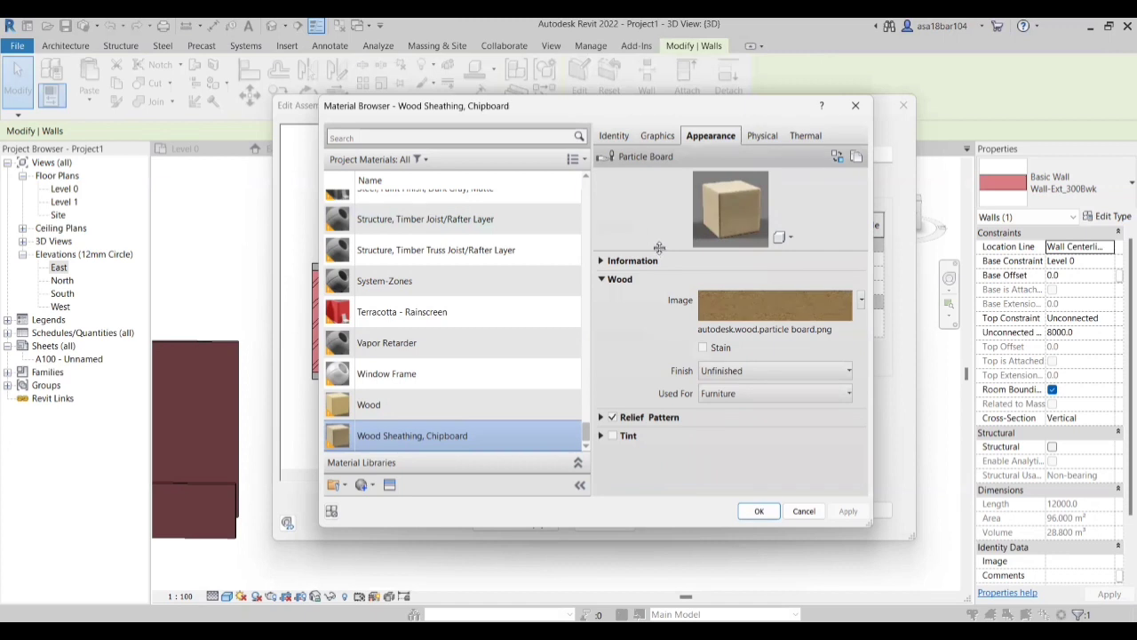
drag(659, 247, 659, 354)
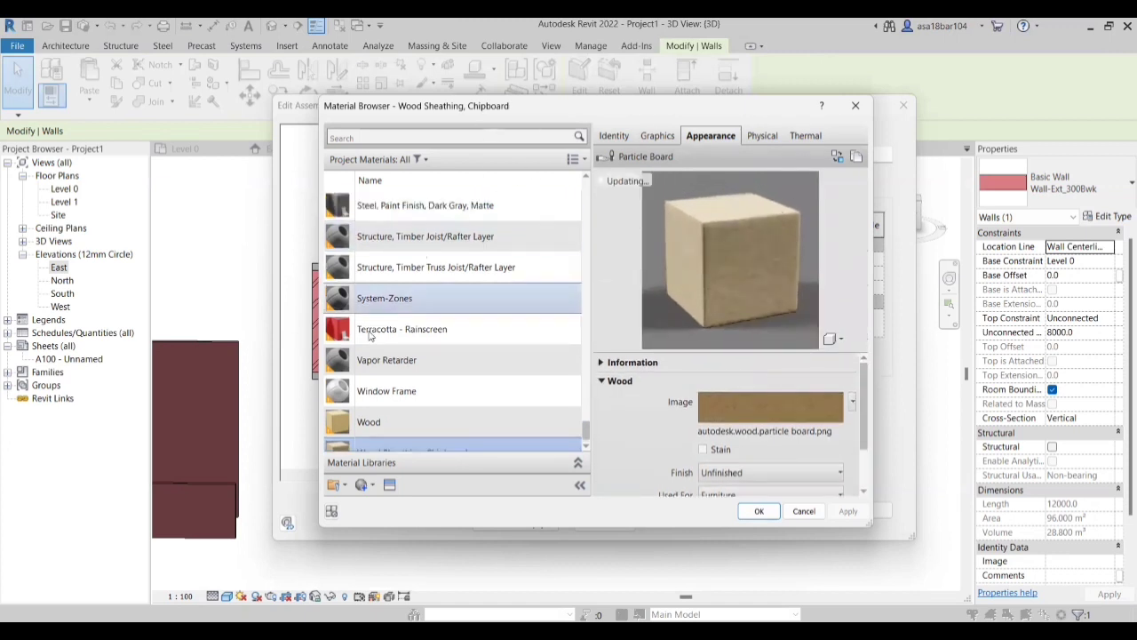
click(429, 402)
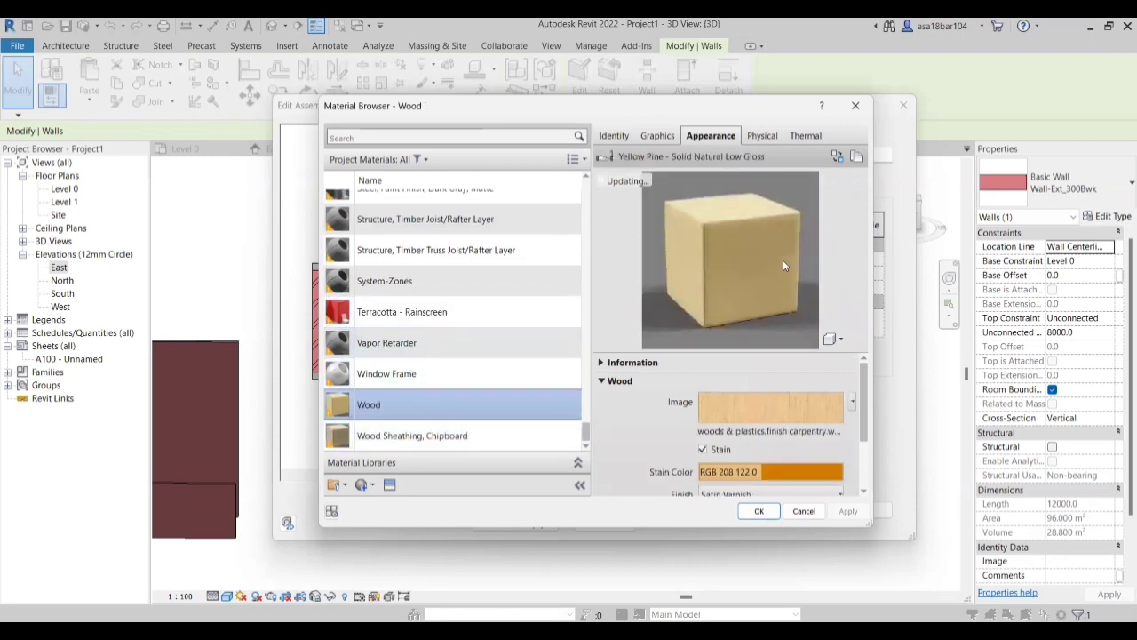
click(461, 435)
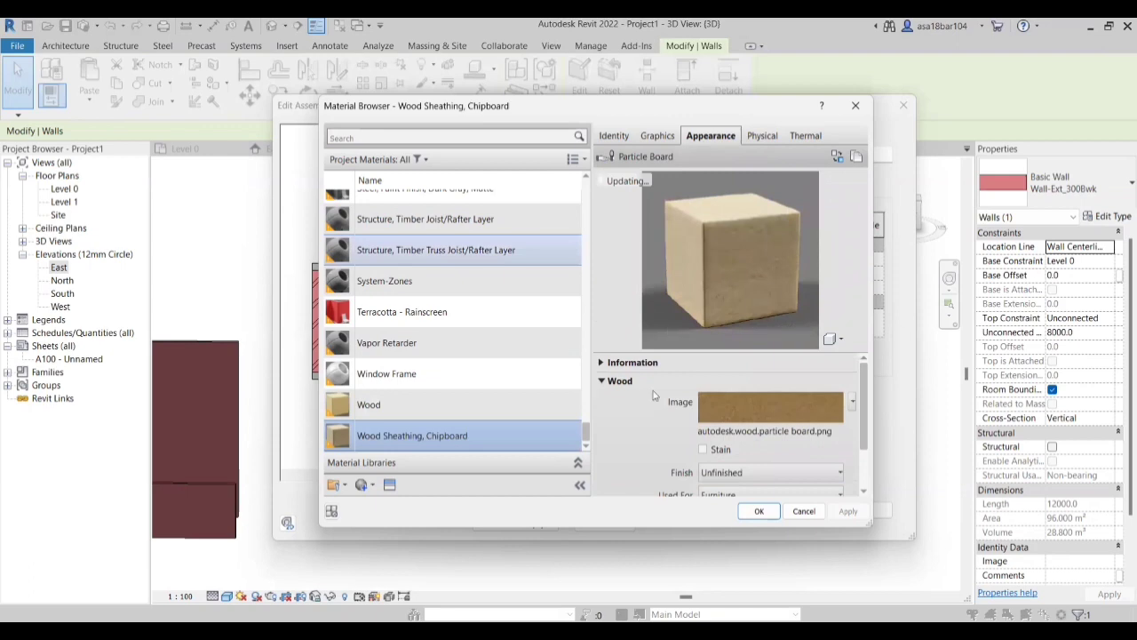
Step: Enable Tint on the Wood Sheathing, Chipboard appearance and set the tint color to a brown, RGB 172 119 70
scroll(698, 400, down, 2)
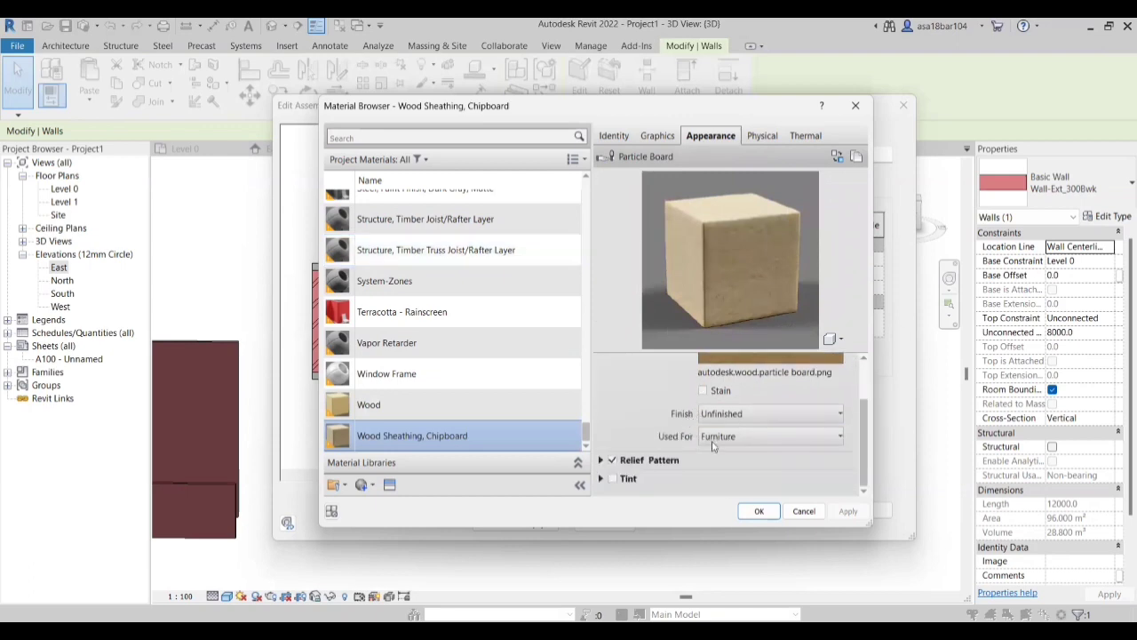
click(612, 479)
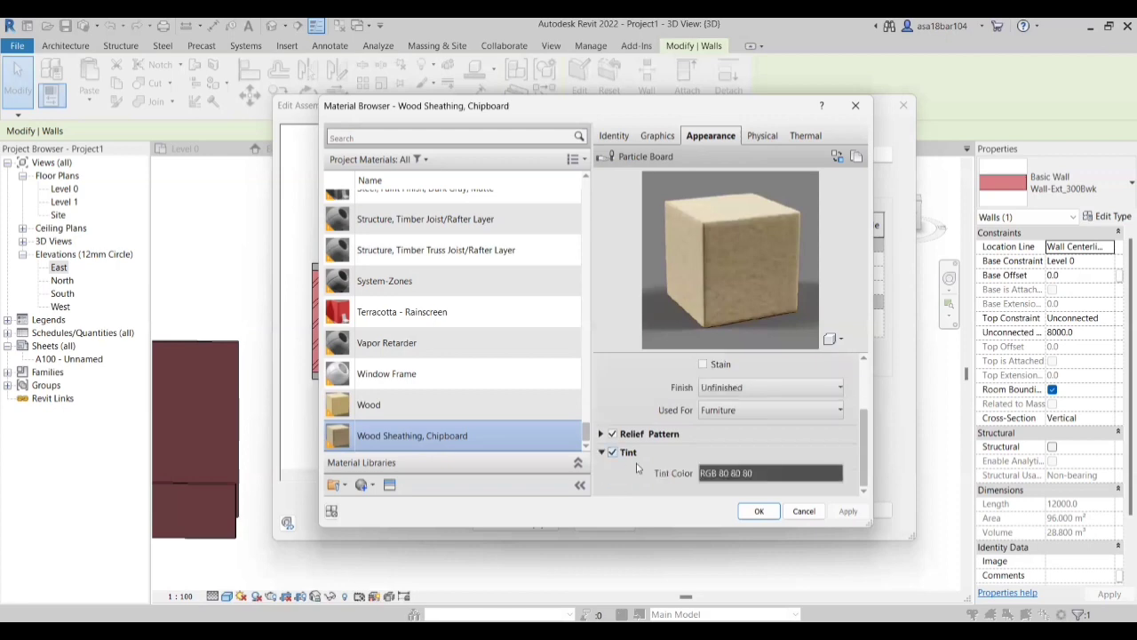
click(770, 474)
drag(644, 302, 626, 284)
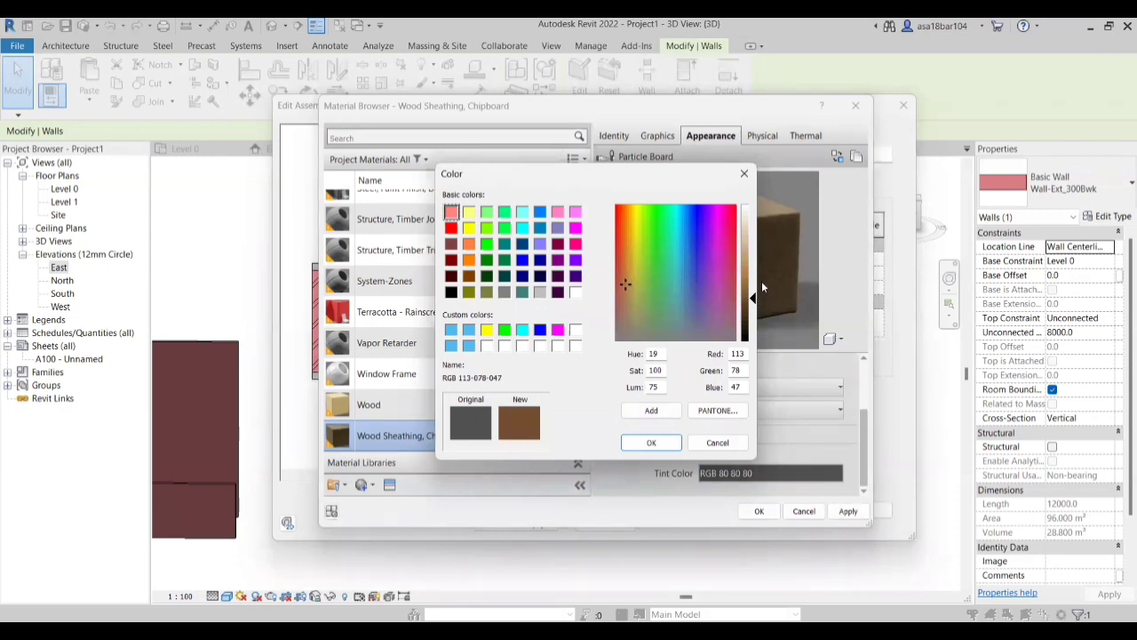
drag(751, 295, 752, 276)
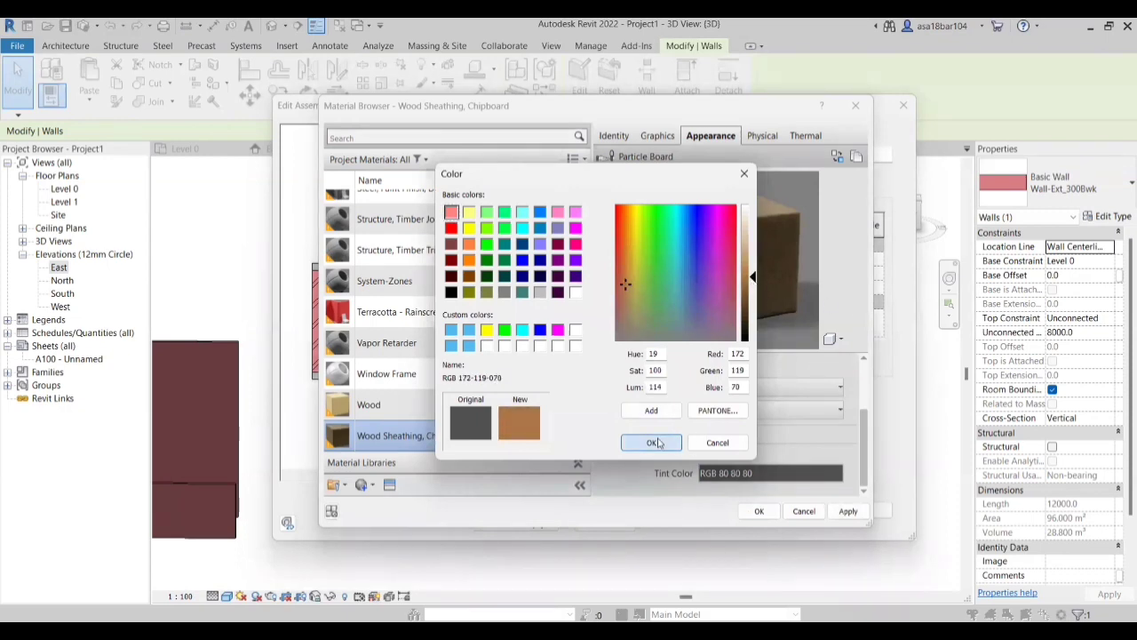
click(651, 442)
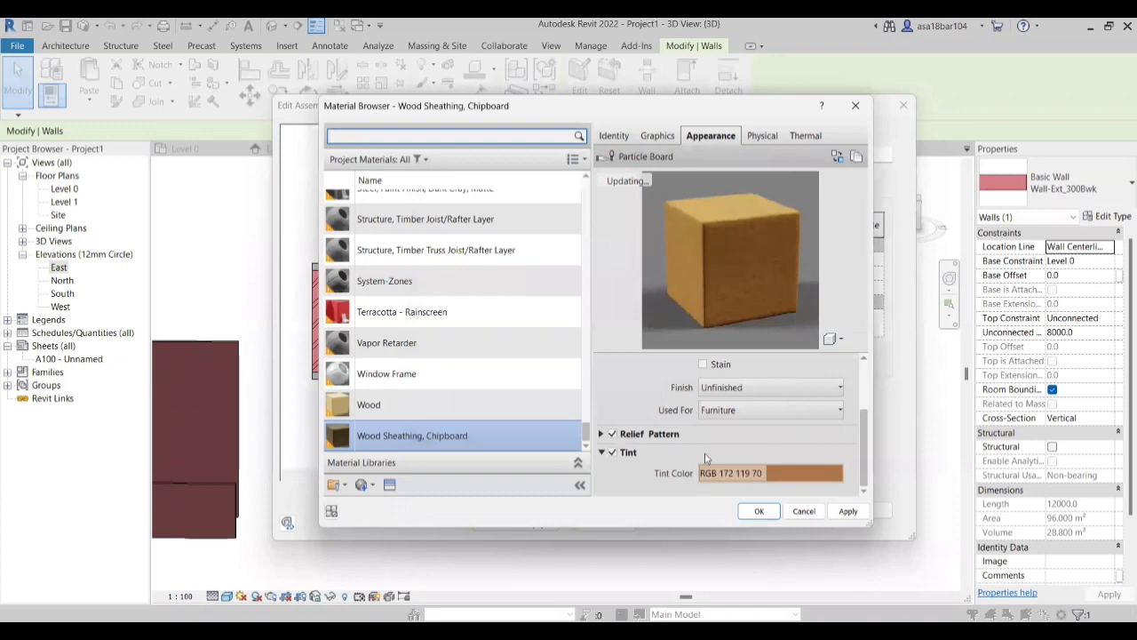
Step: Change the appearance tint color to a yellow-green, RGB 182 185 57
click(727, 475)
click(633, 262)
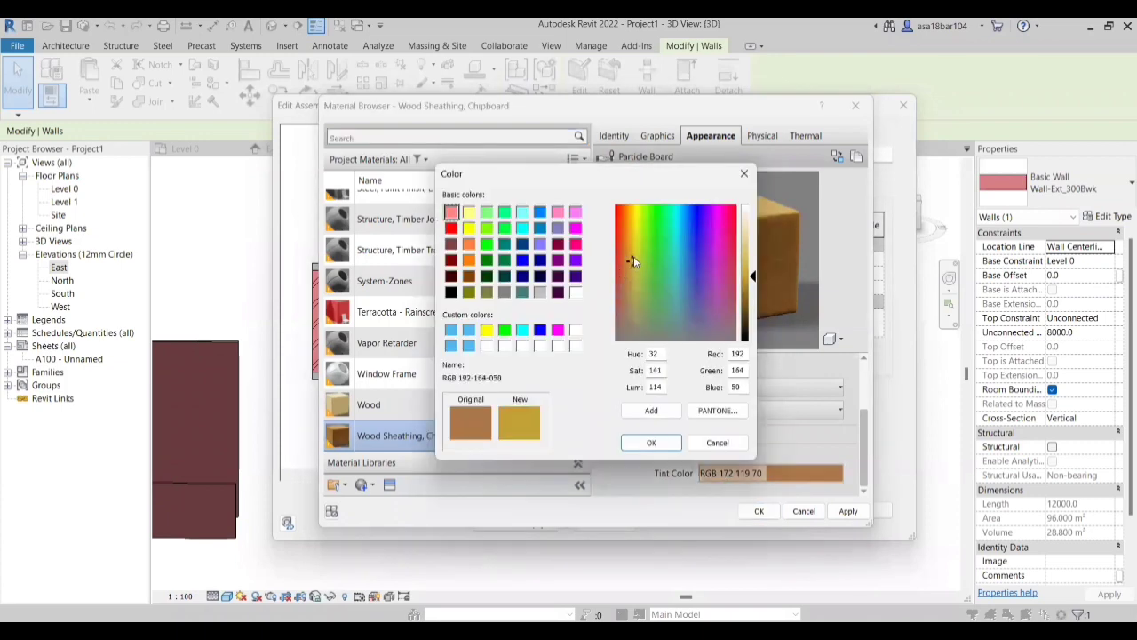
click(637, 253)
click(637, 266)
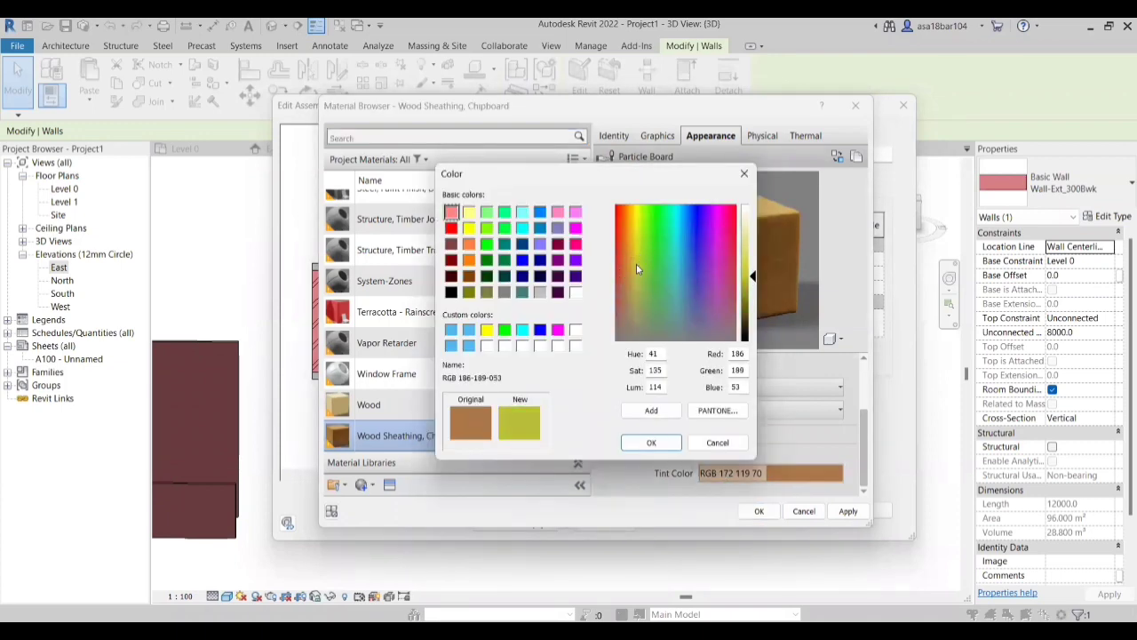
click(636, 268)
click(651, 443)
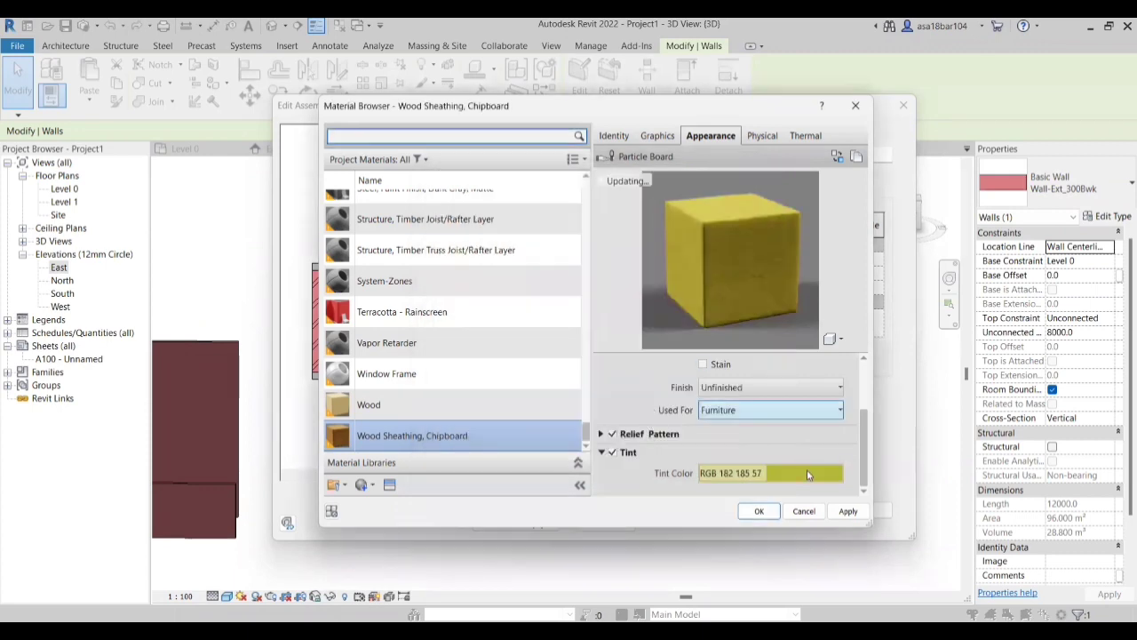
Step: Change the appearance tint color to a light beige, RGB 175 162 131
click(771, 473)
click(626, 309)
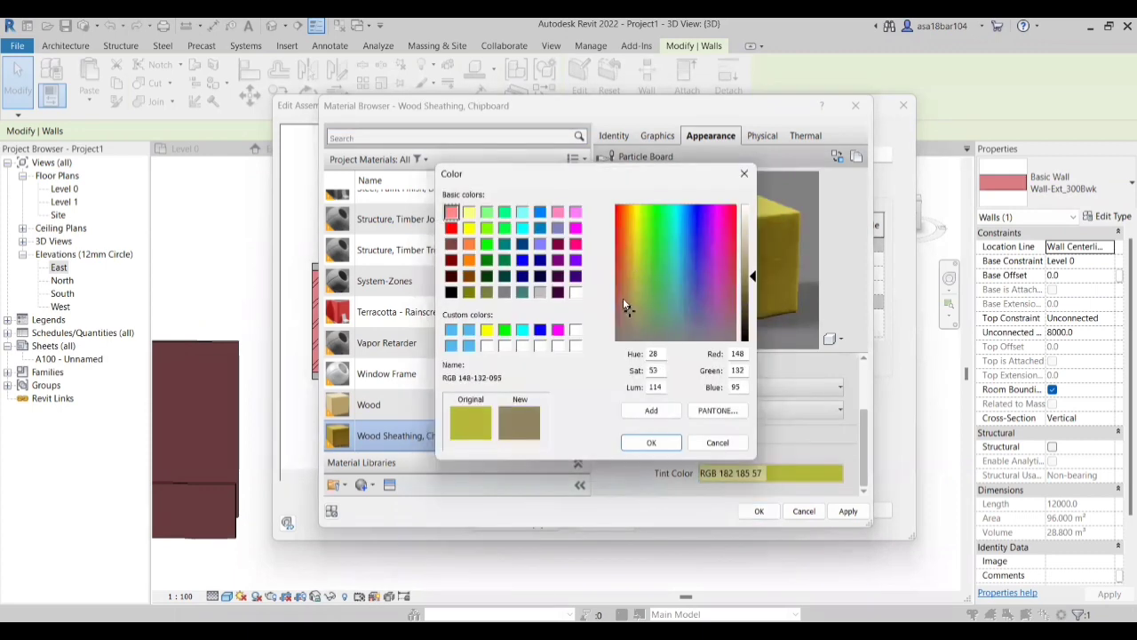
drag(753, 275, 753, 258)
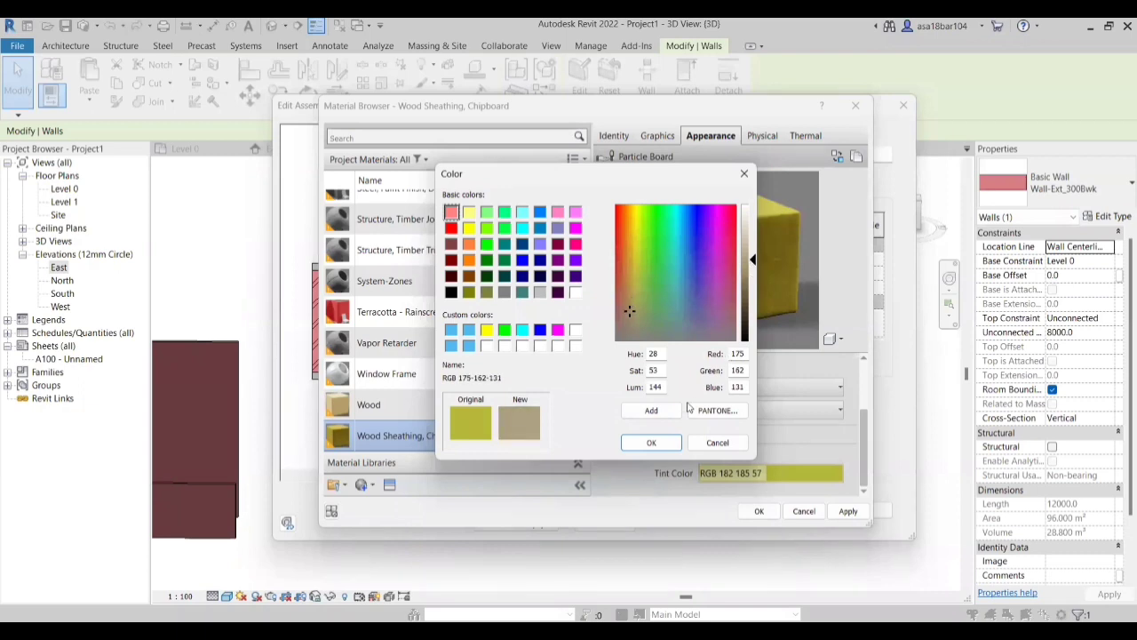
click(652, 446)
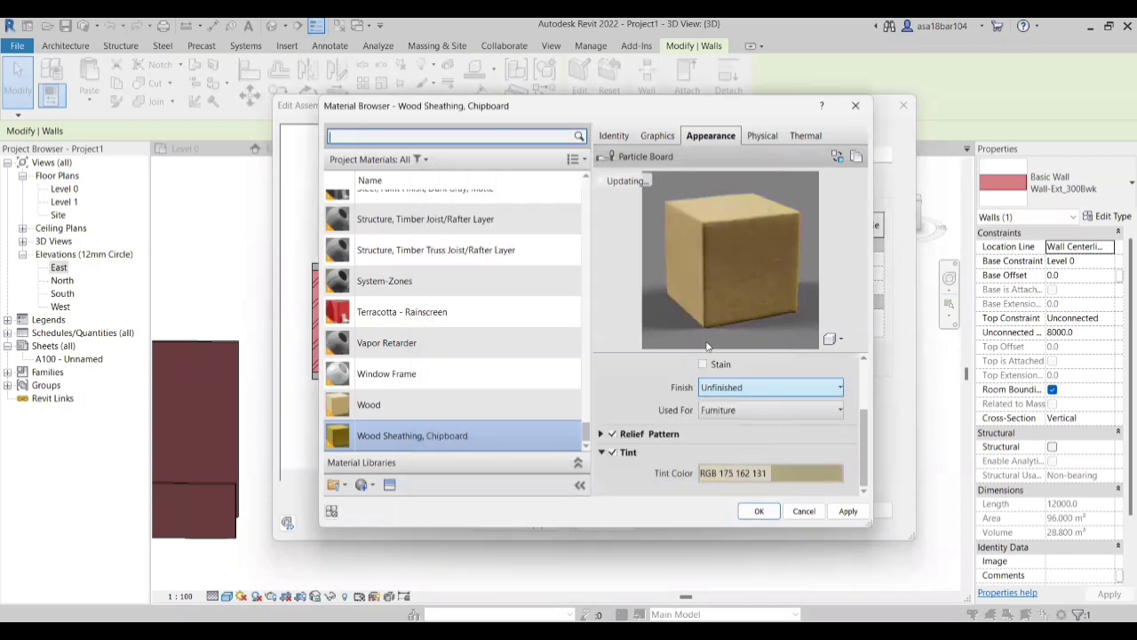
Step: Darken the appearance tint color to RGB 128 114 83
click(751, 474)
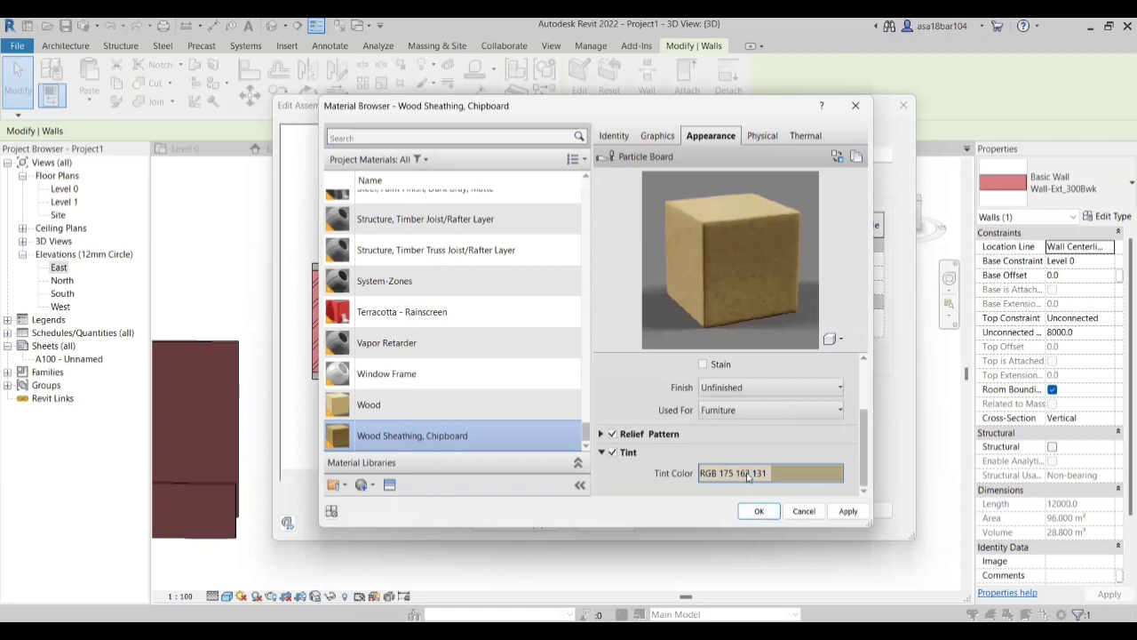
drag(753, 260, 753, 285)
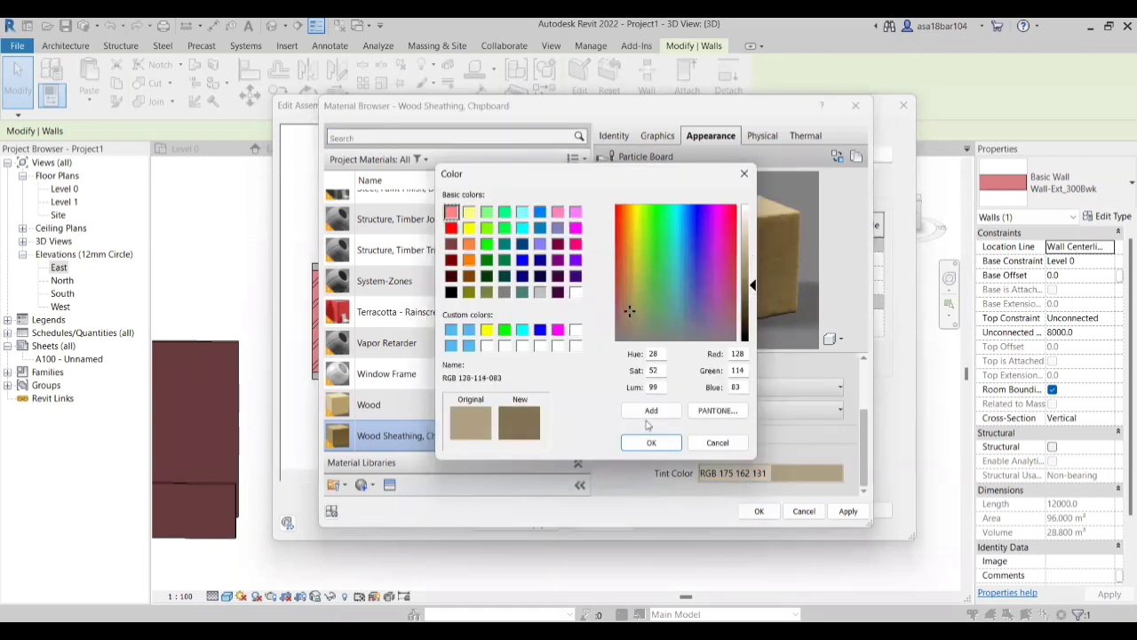
click(647, 443)
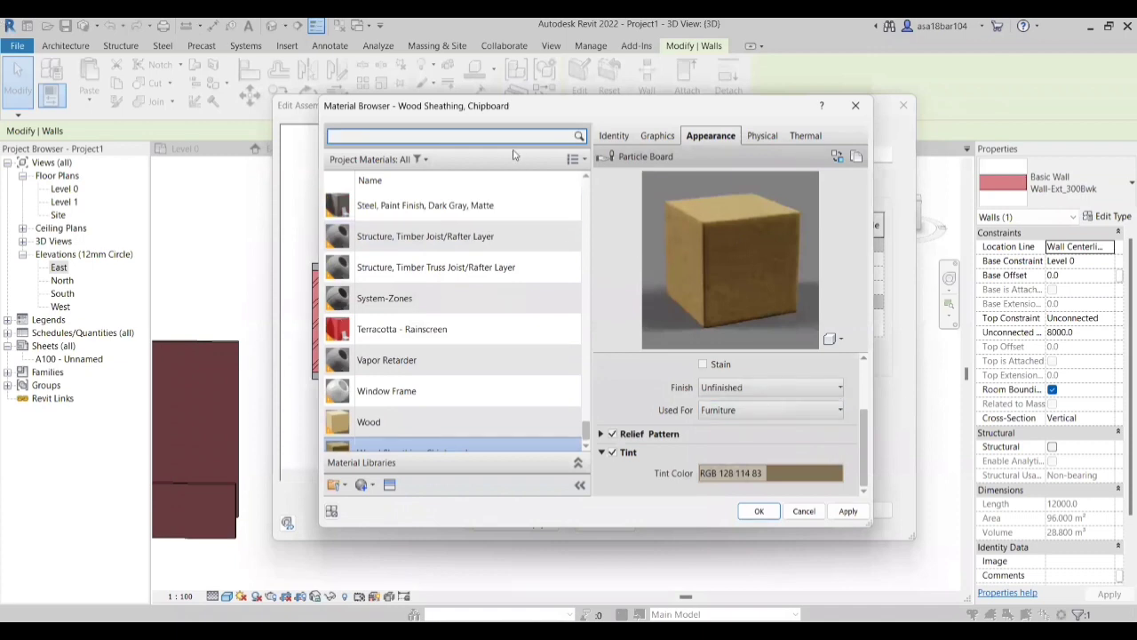
Step: Examine the chipboard material's physical, thermal, appearance and graphics properties, and look at the wall's layer preview in the assembly behind the browser
click(770, 134)
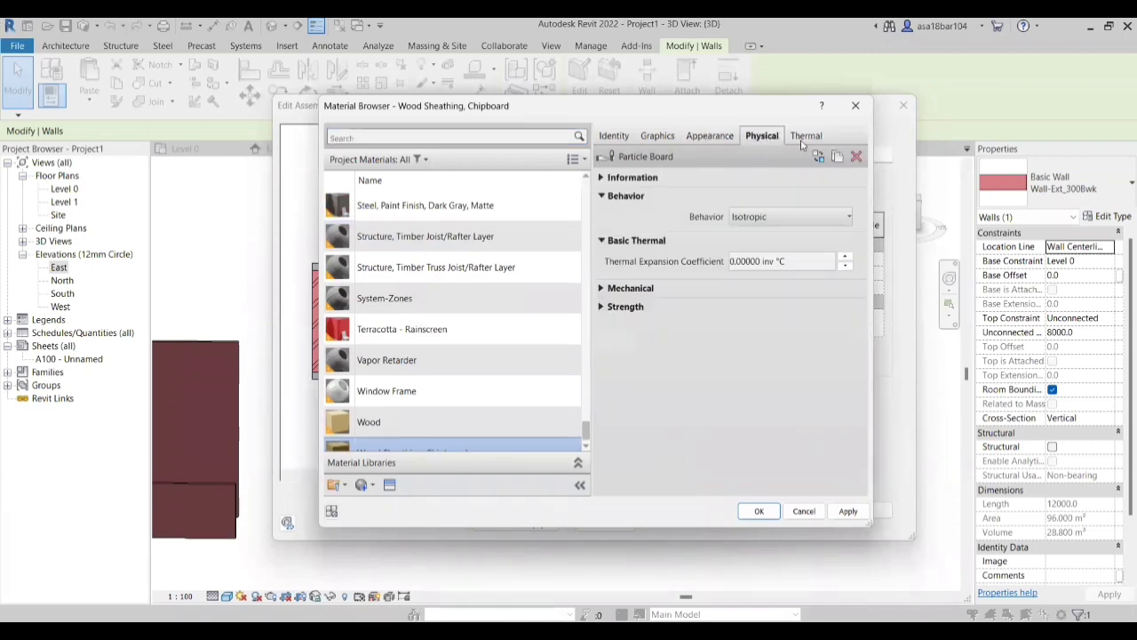
click(803, 138)
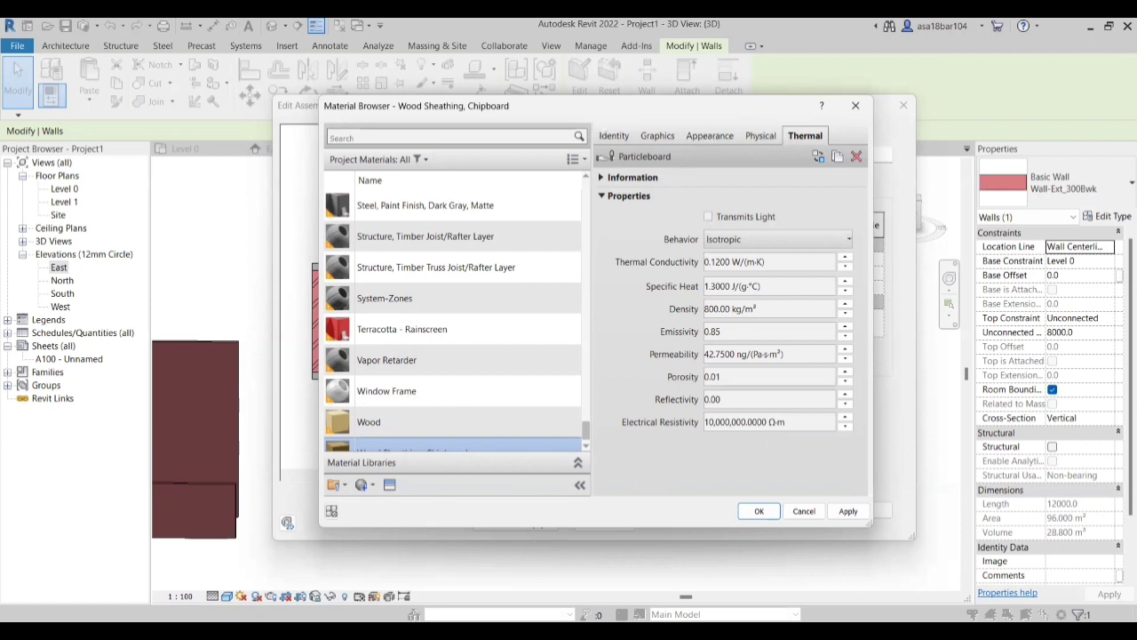
click(658, 138)
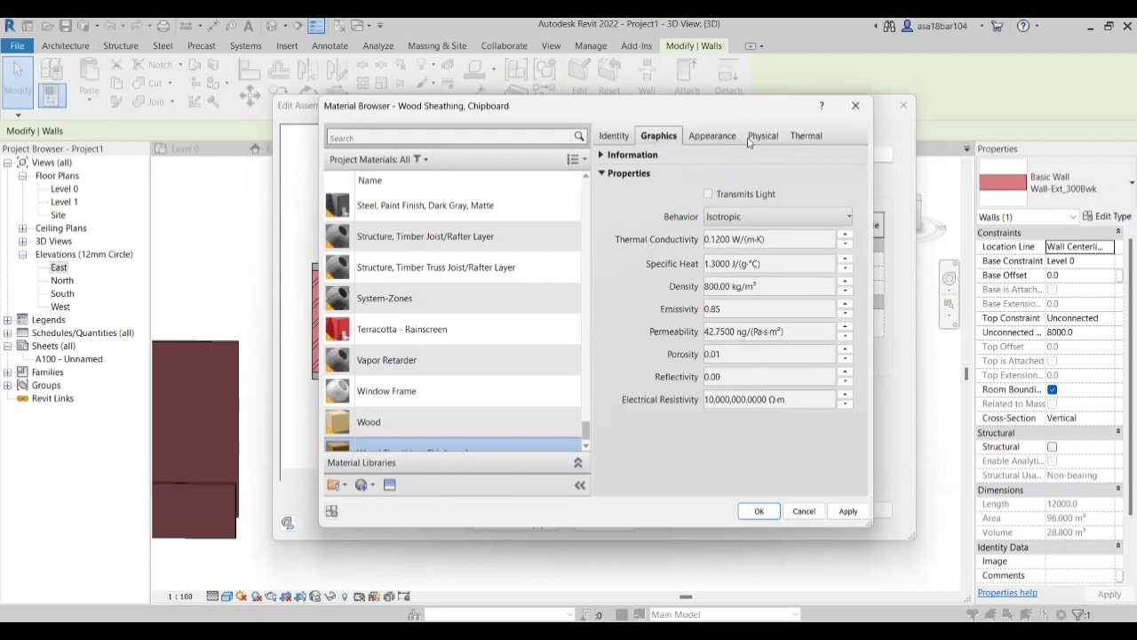
click(730, 139)
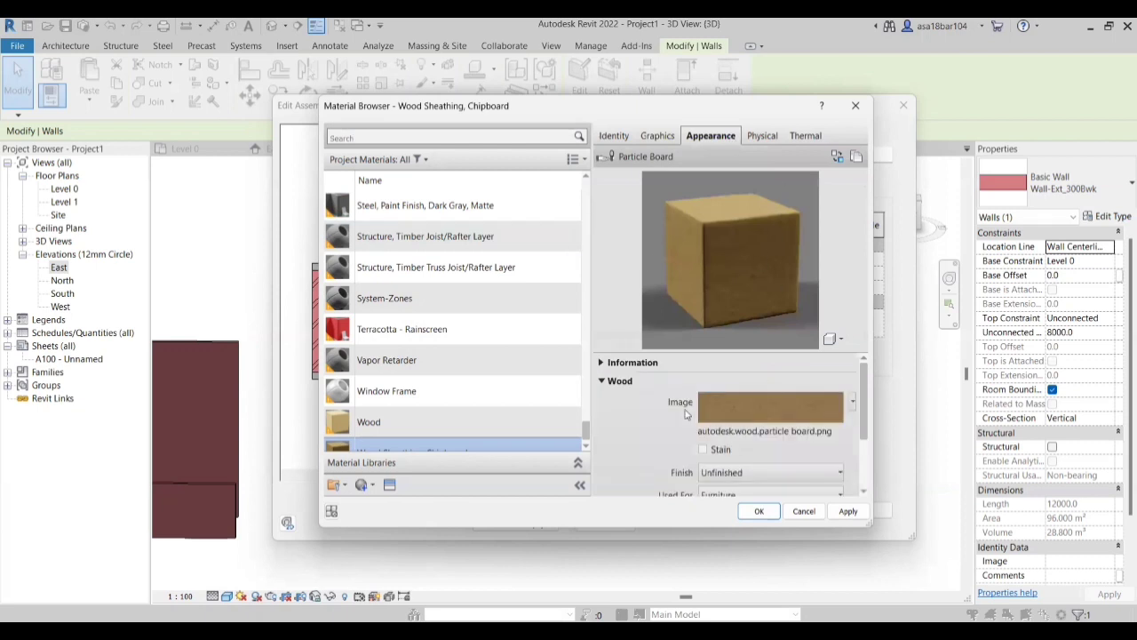
scroll(722, 460, down, 3)
scroll(661, 453, up, 1)
scroll(661, 453, down, 1)
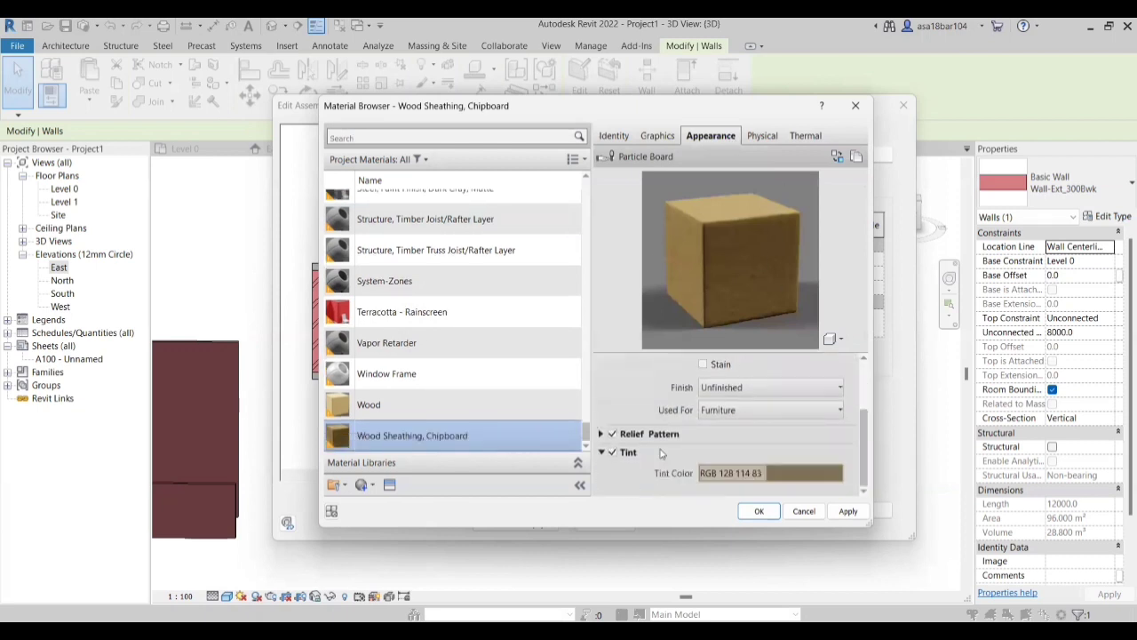
scroll(662, 453, up, 3)
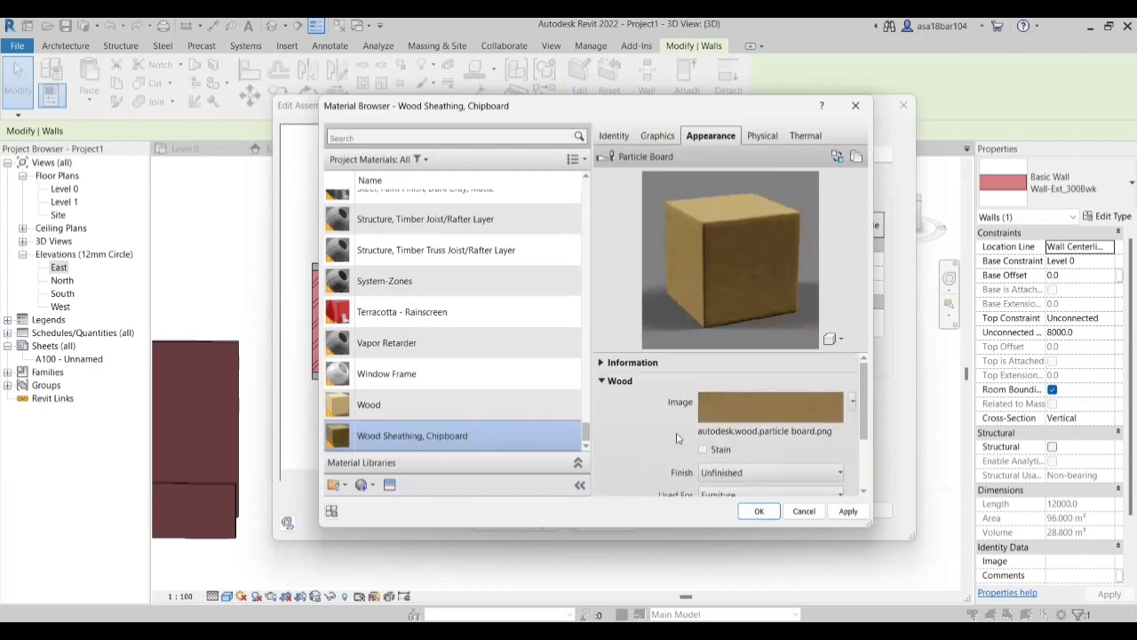
click(656, 137)
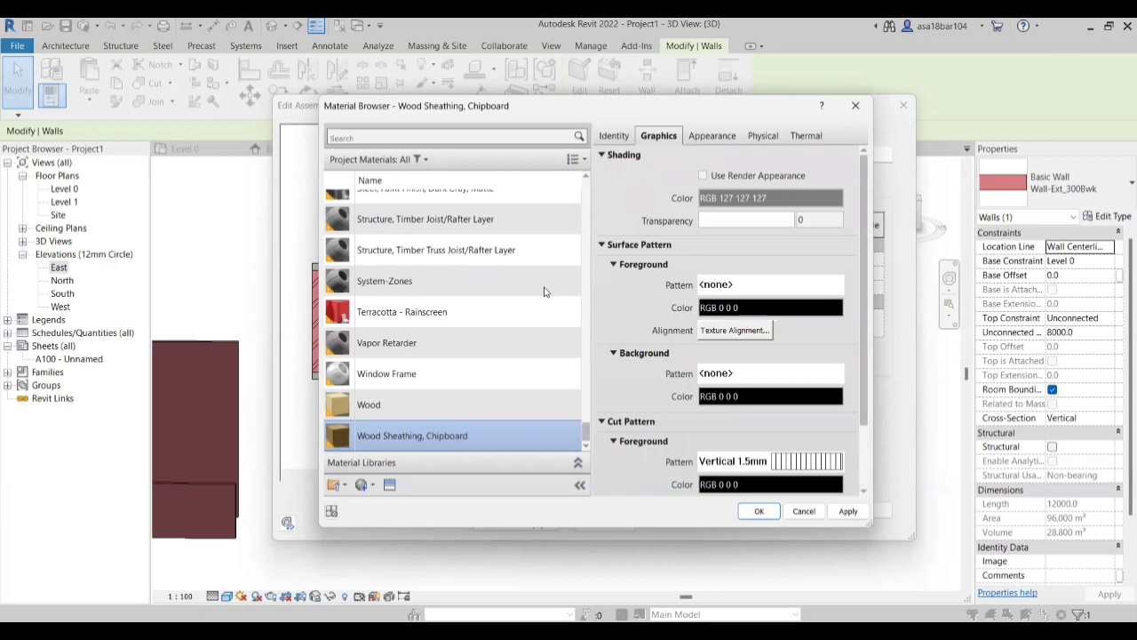
drag(684, 107, 1065, 66)
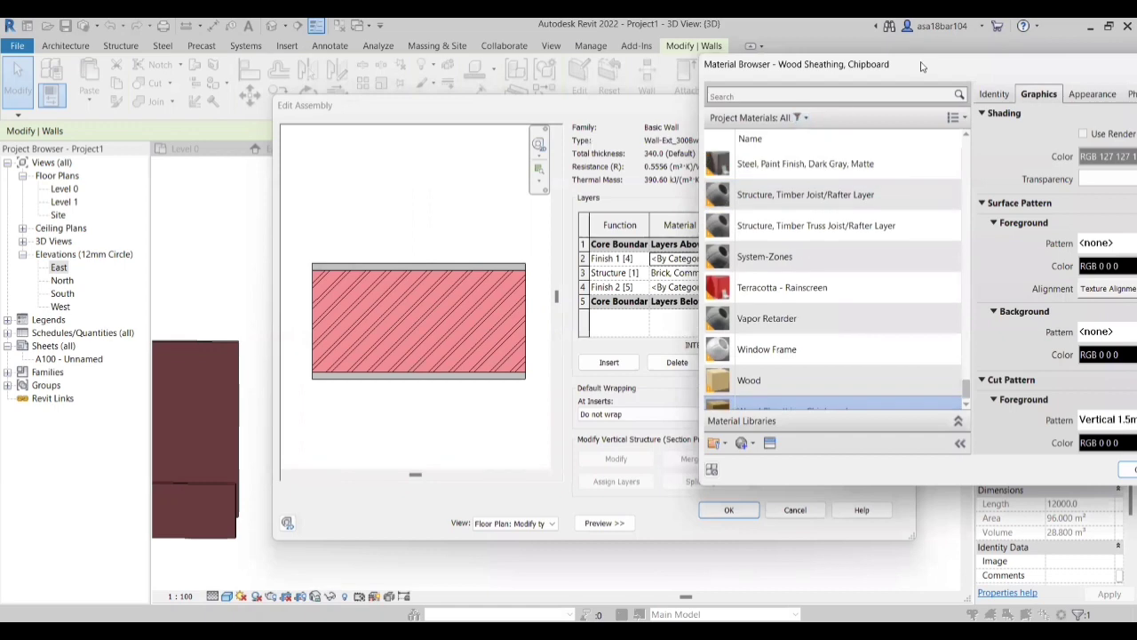
drag(1044, 64, 667, 105)
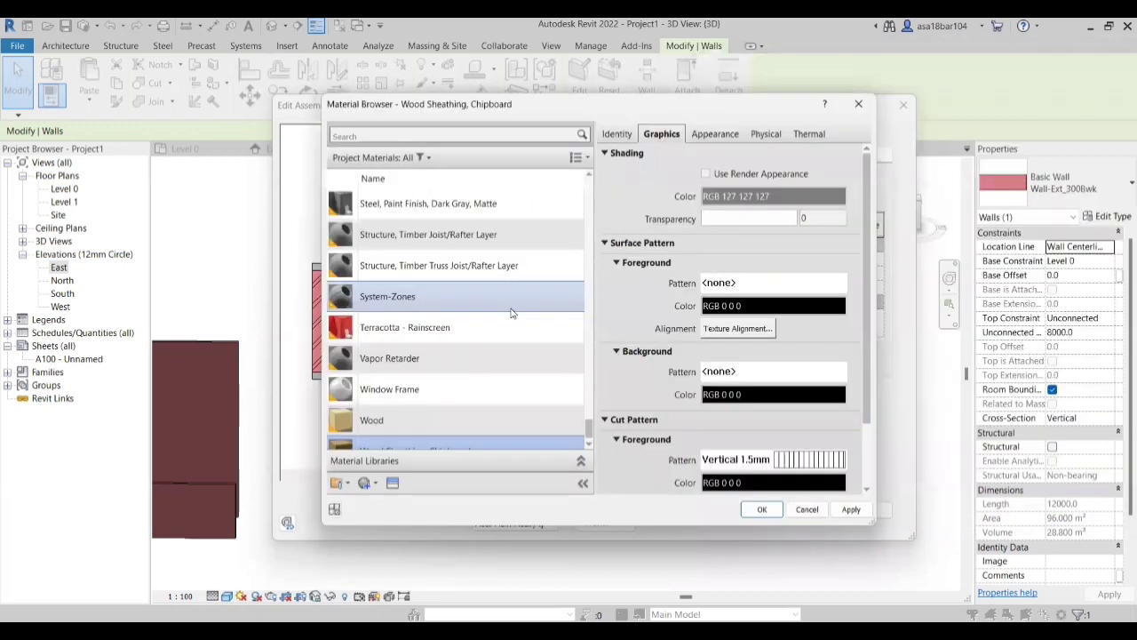
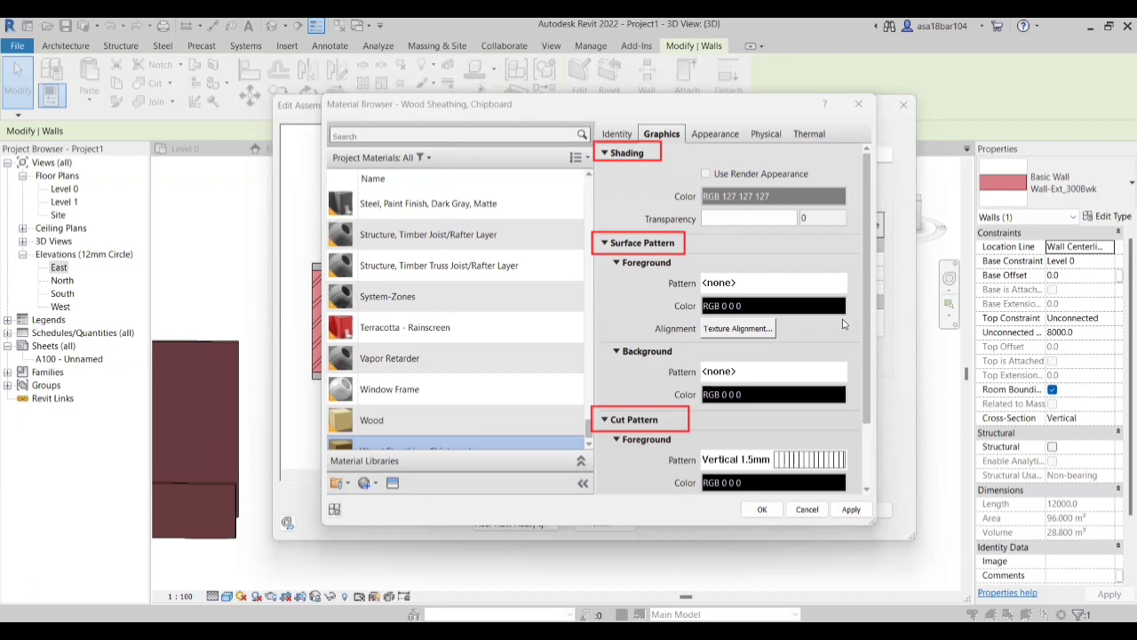
Step: Try Use Render Appearance for the chipboard's graphics shading after comparing it with the material's appearance, and turn the option off again
click(803, 198)
click(745, 172)
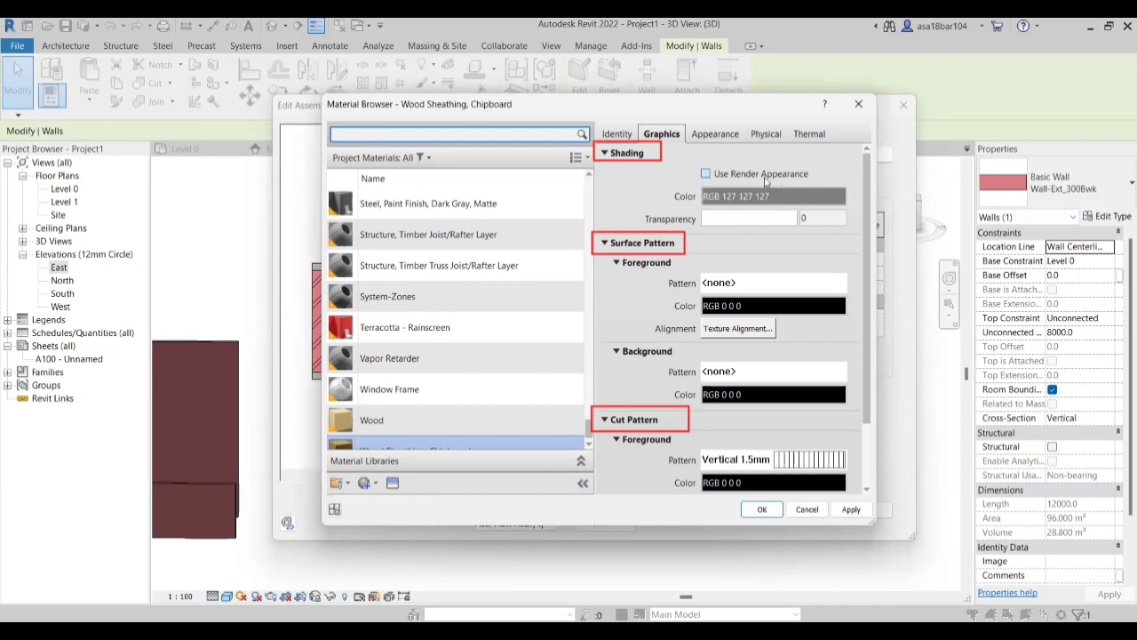
click(715, 133)
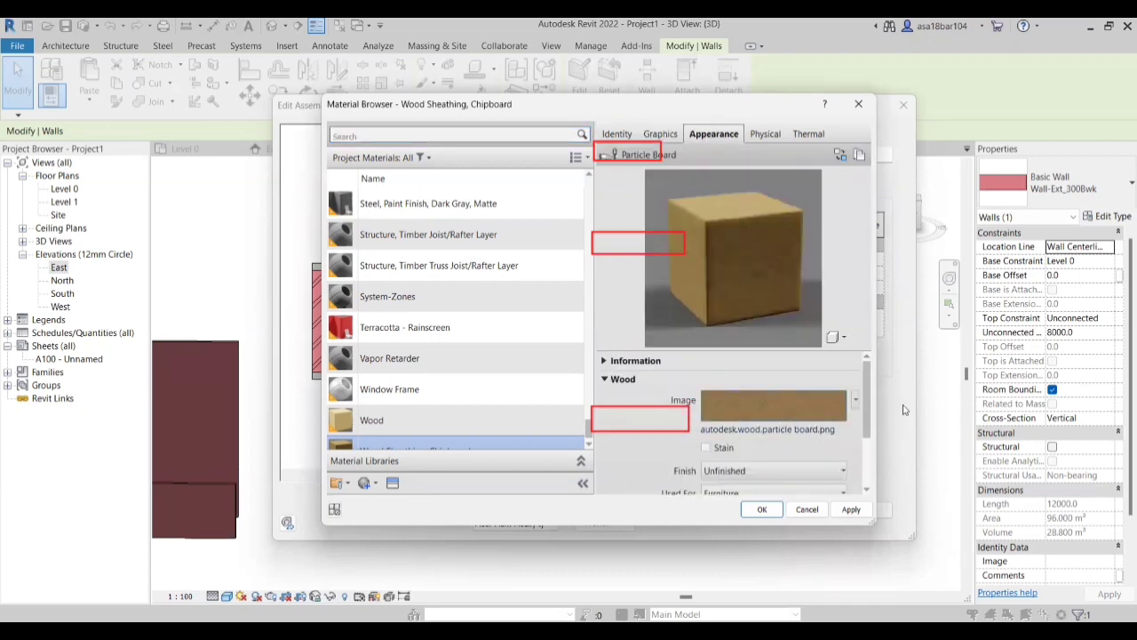
click(662, 133)
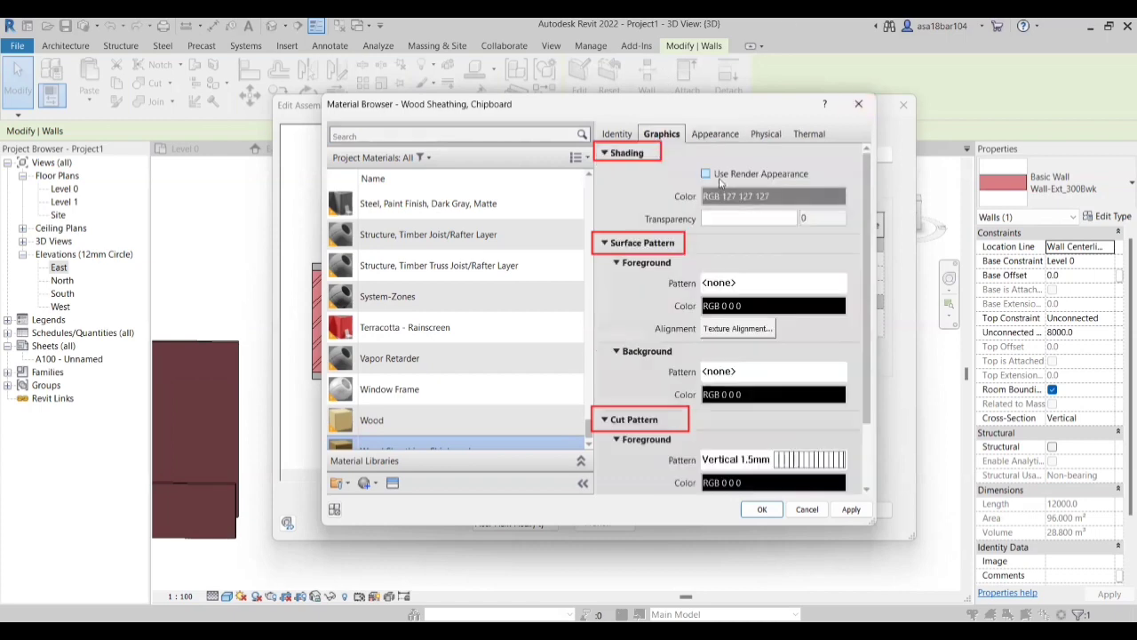
click(706, 174)
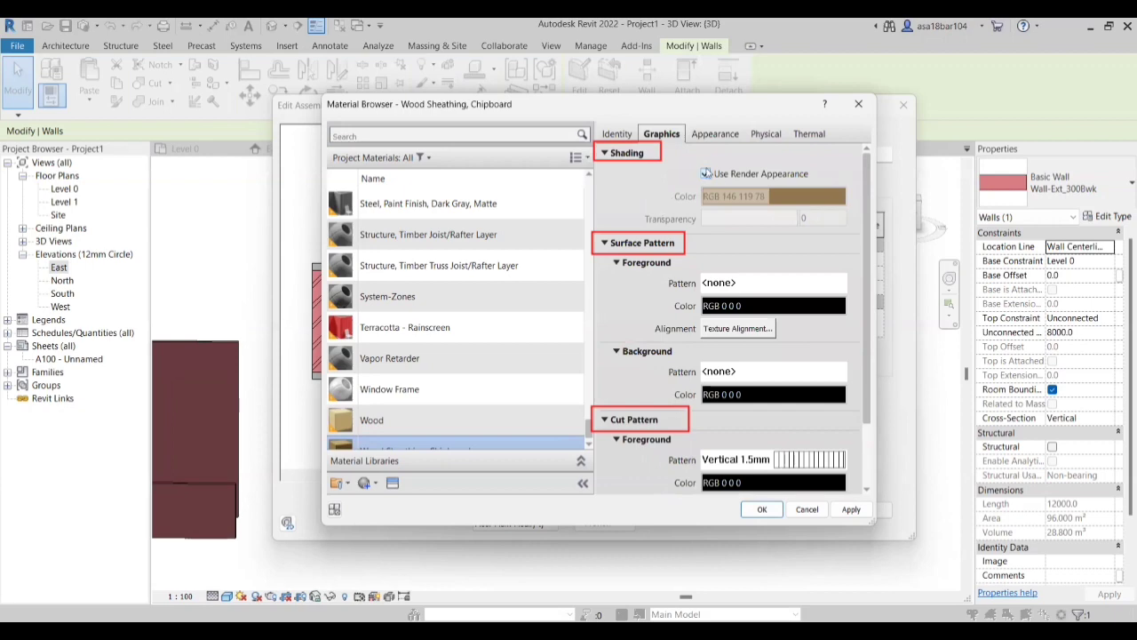
click(707, 175)
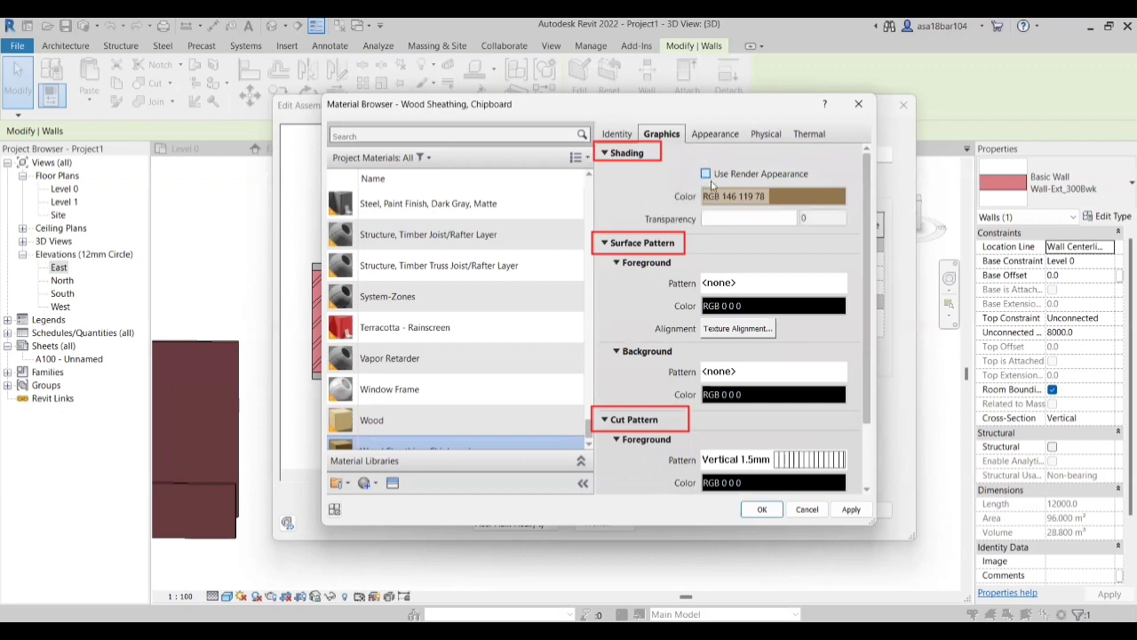
Step: Set the chipboard material's graphics shading color to a blue, RGB 87 121 172
click(769, 200)
click(672, 285)
click(691, 293)
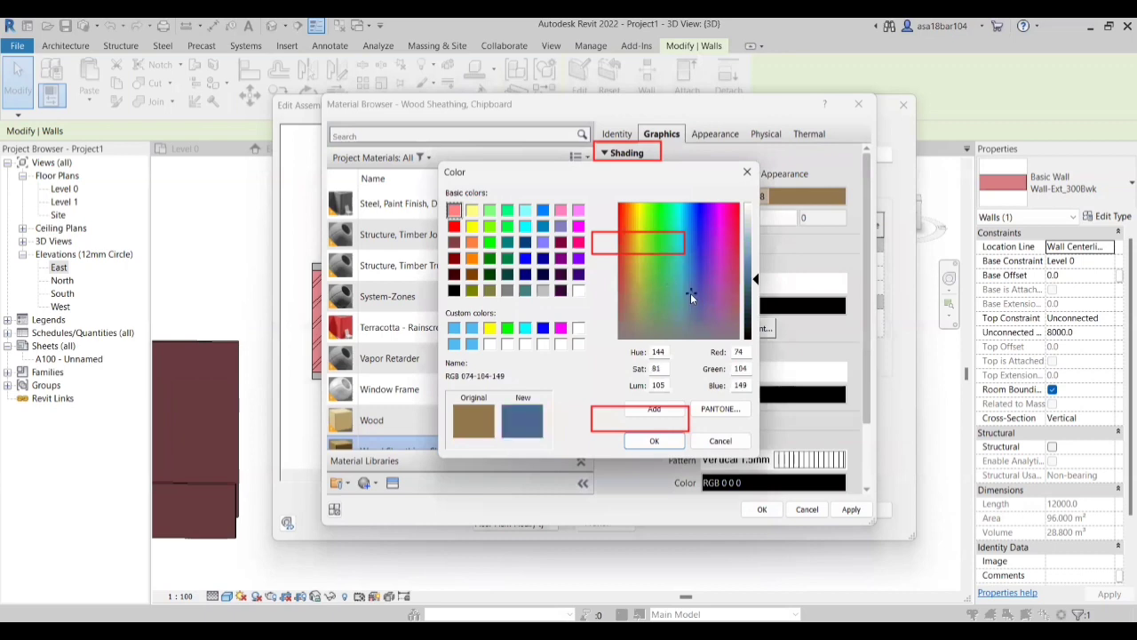
click(755, 261)
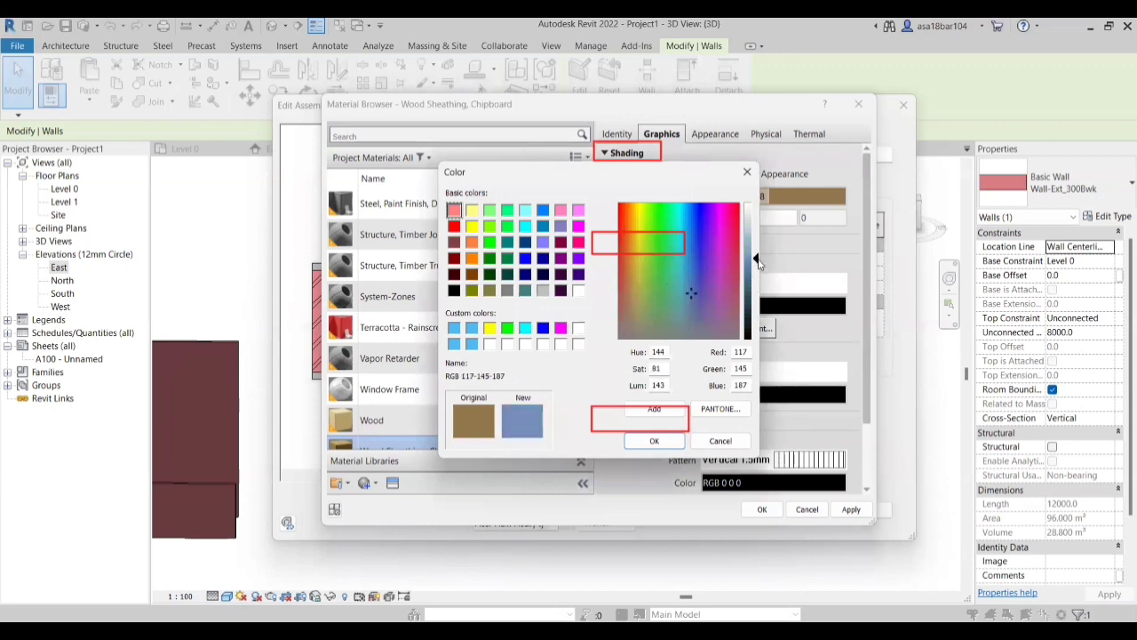
drag(758, 263, 756, 275)
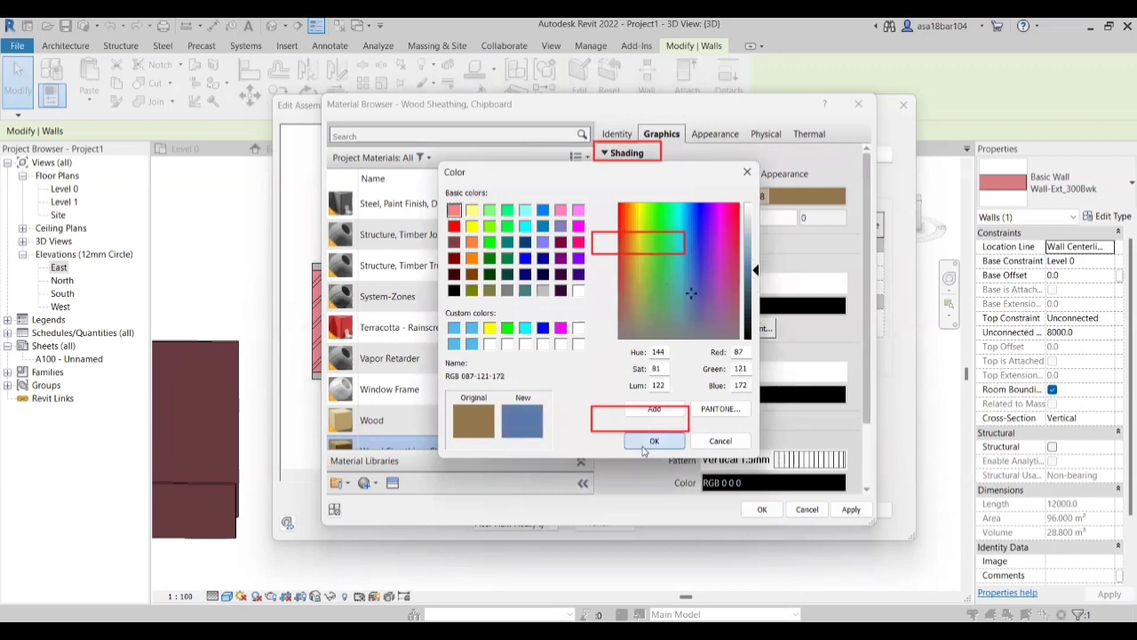
click(653, 440)
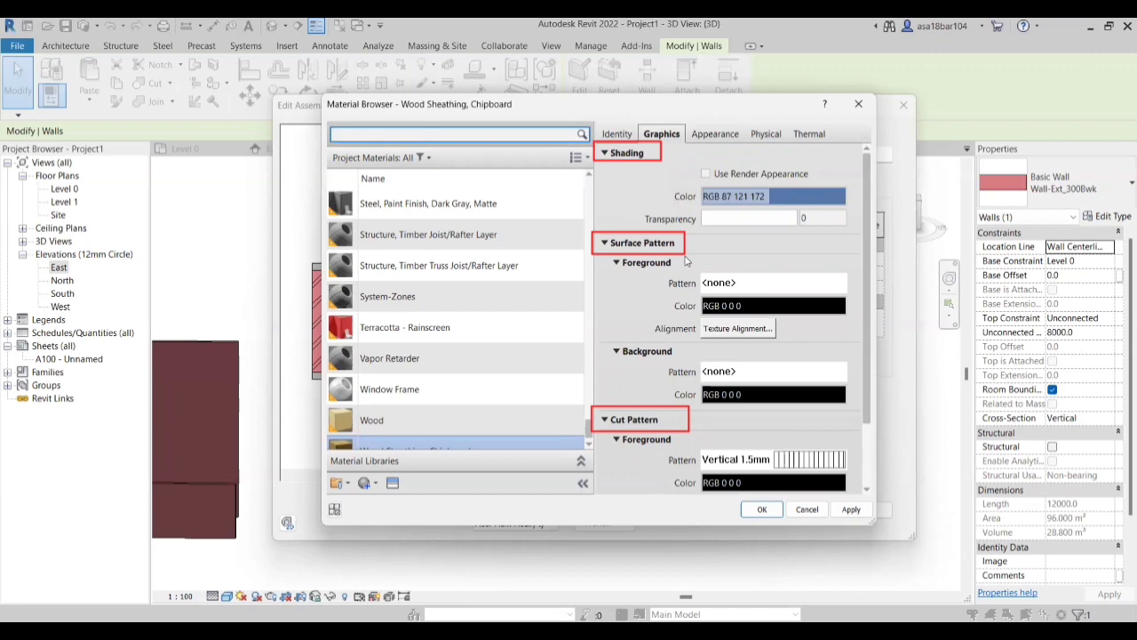
Step: Set the chipboard material's surface foreground pattern to the Crosshatch drafting pattern
click(730, 197)
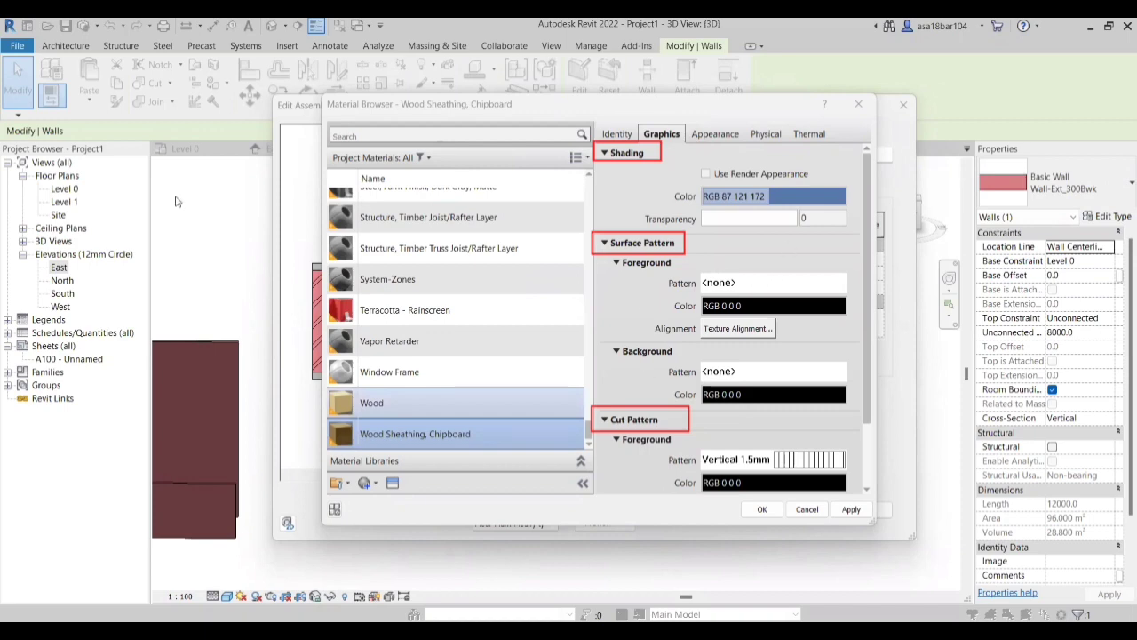
click(744, 284)
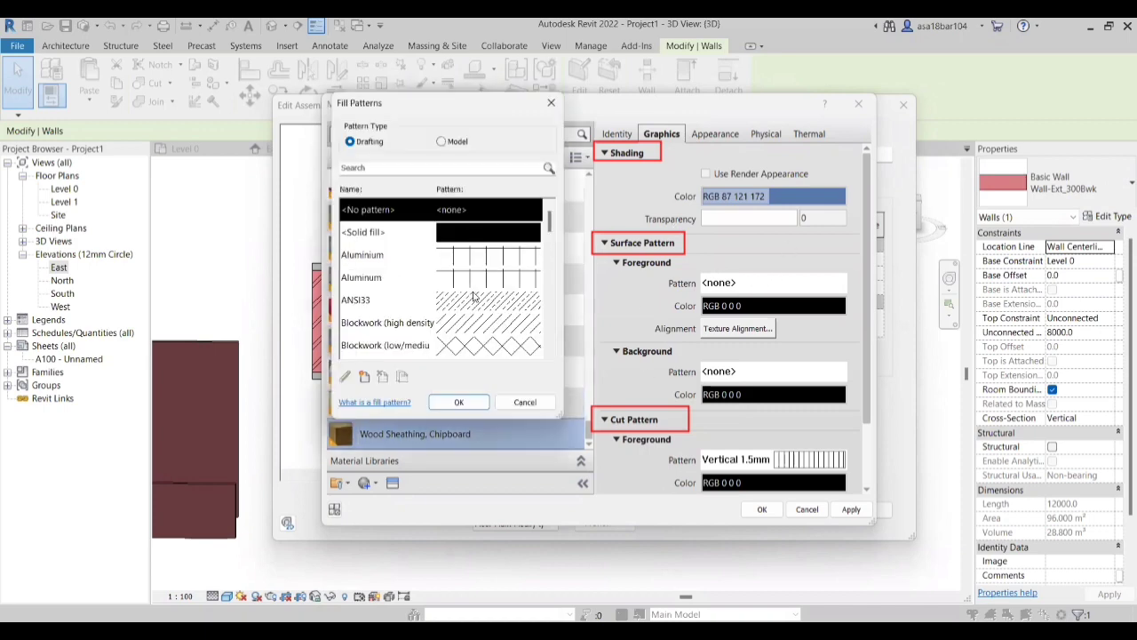
scroll(467, 317, down, 3)
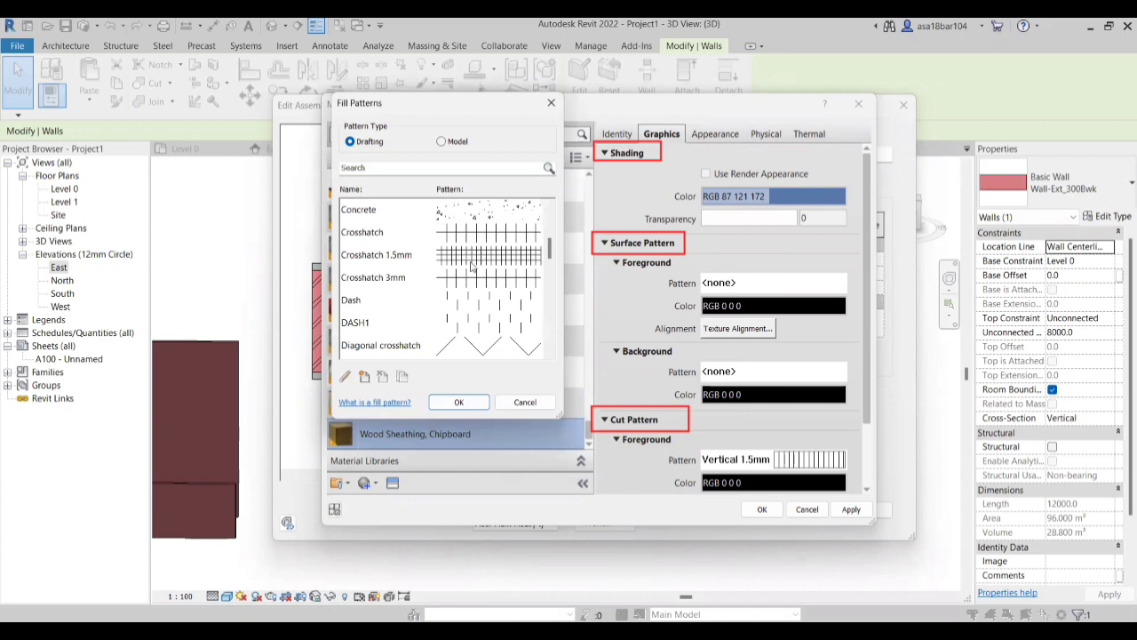
click(418, 238)
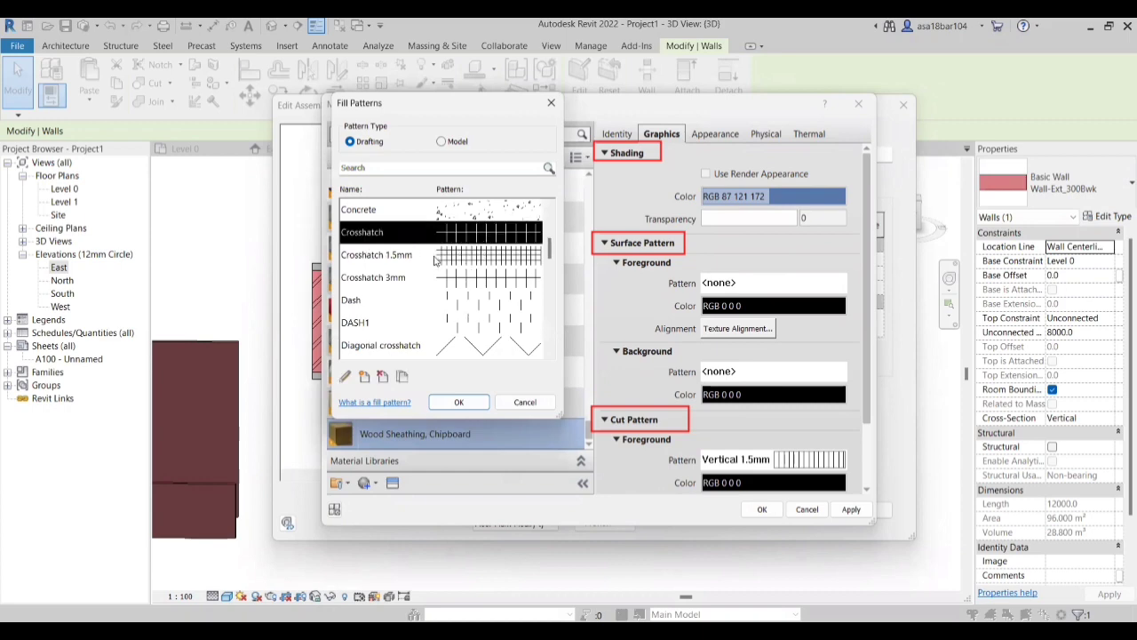
click(459, 403)
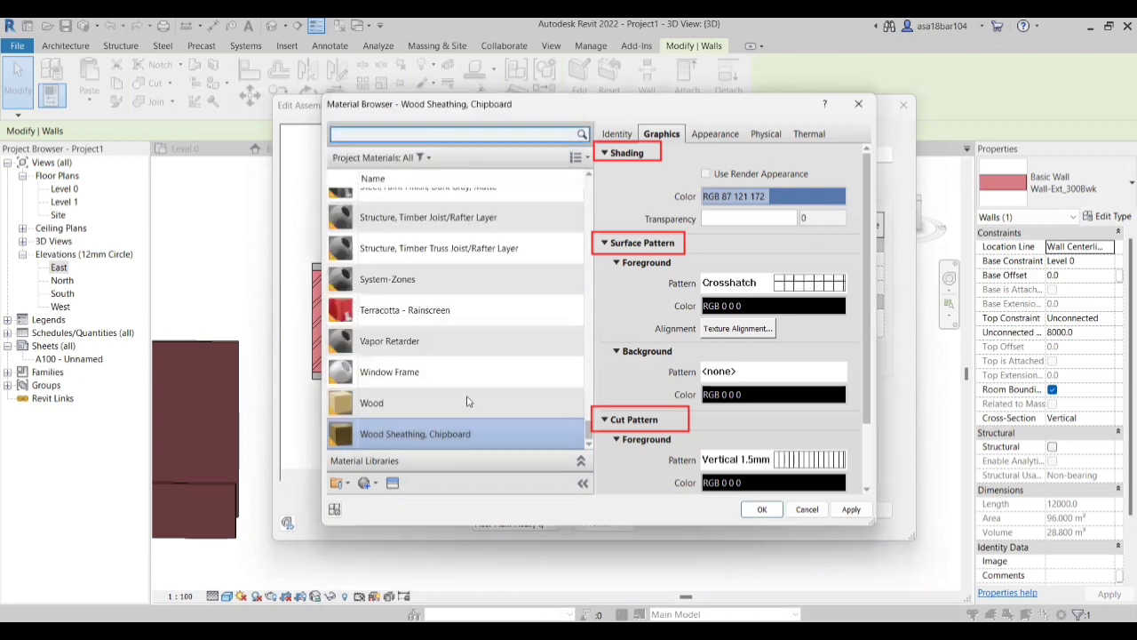
Step: Lighten the chipboard's surface foreground pattern color to RGB 34 34 34
click(744, 306)
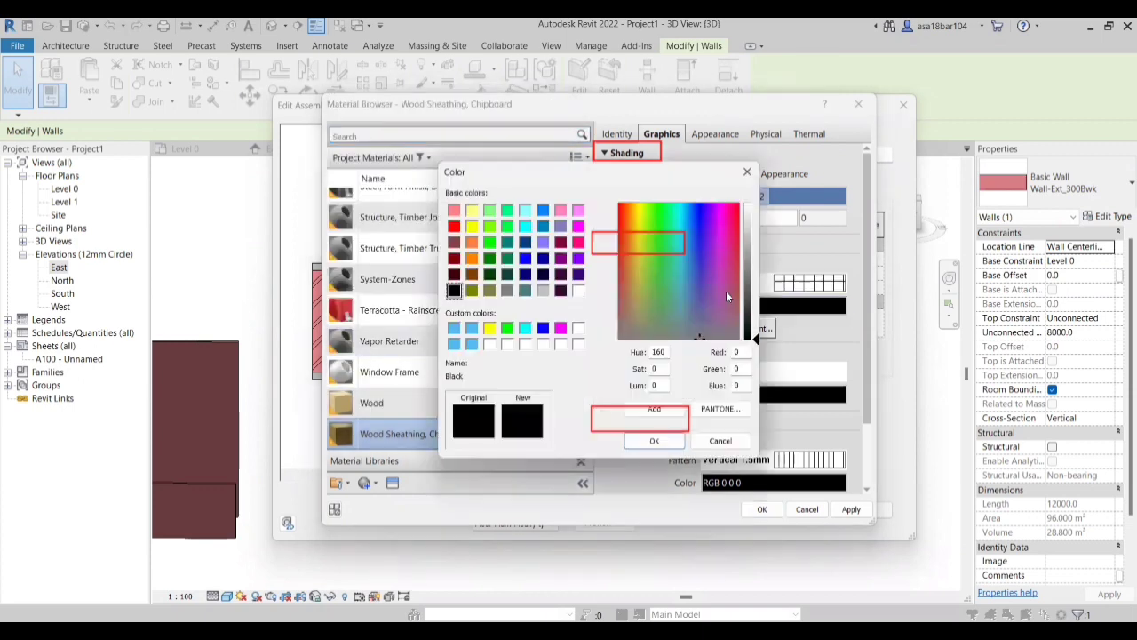
mouse_move(753, 337)
mouse_down()
mouse_move(754, 313)
mouse_move(753, 325)
mouse_up()
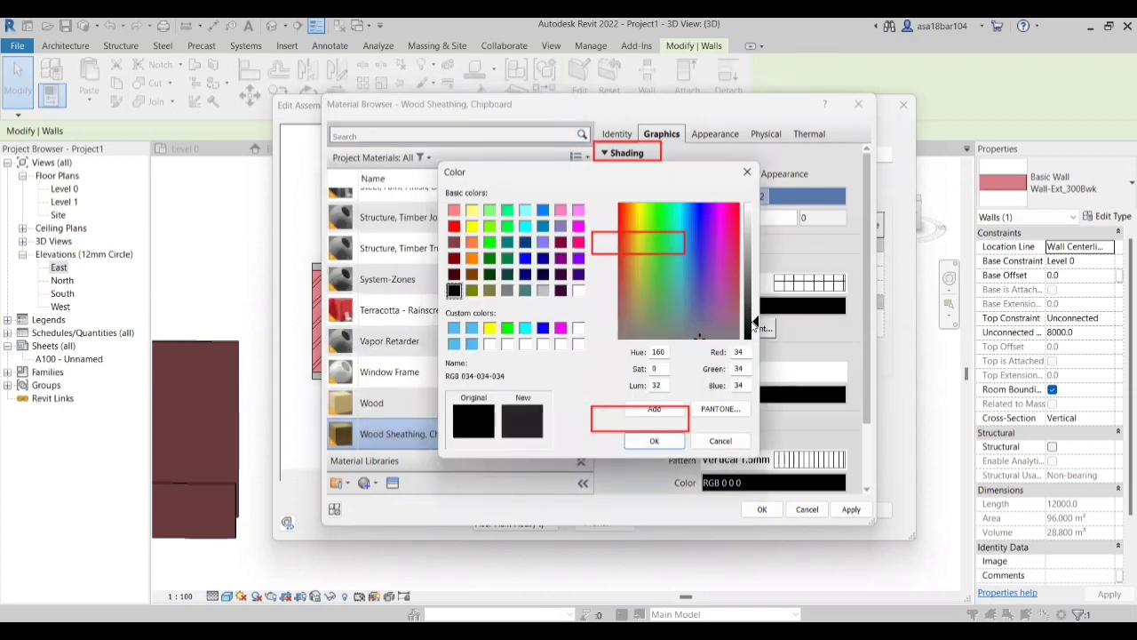
click(654, 442)
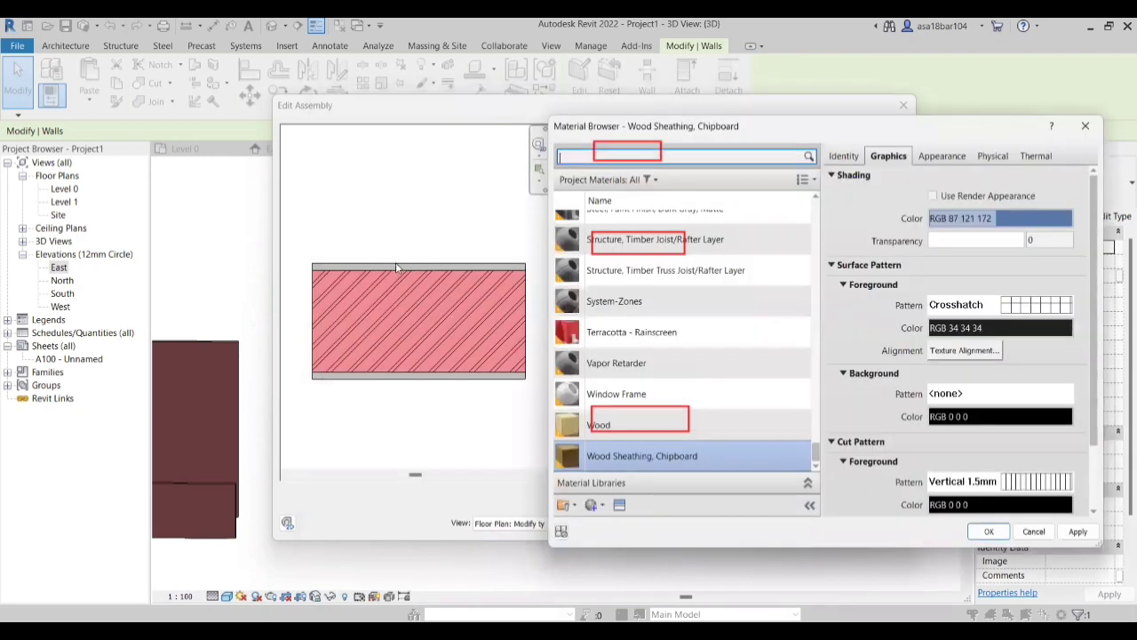
Step: Keep Vertical 1.5mm as the cut foreground pattern and assign Wood Sheathing, Chipboard to the exterior Finish 1 layer
scroll(622, 223, up, 1)
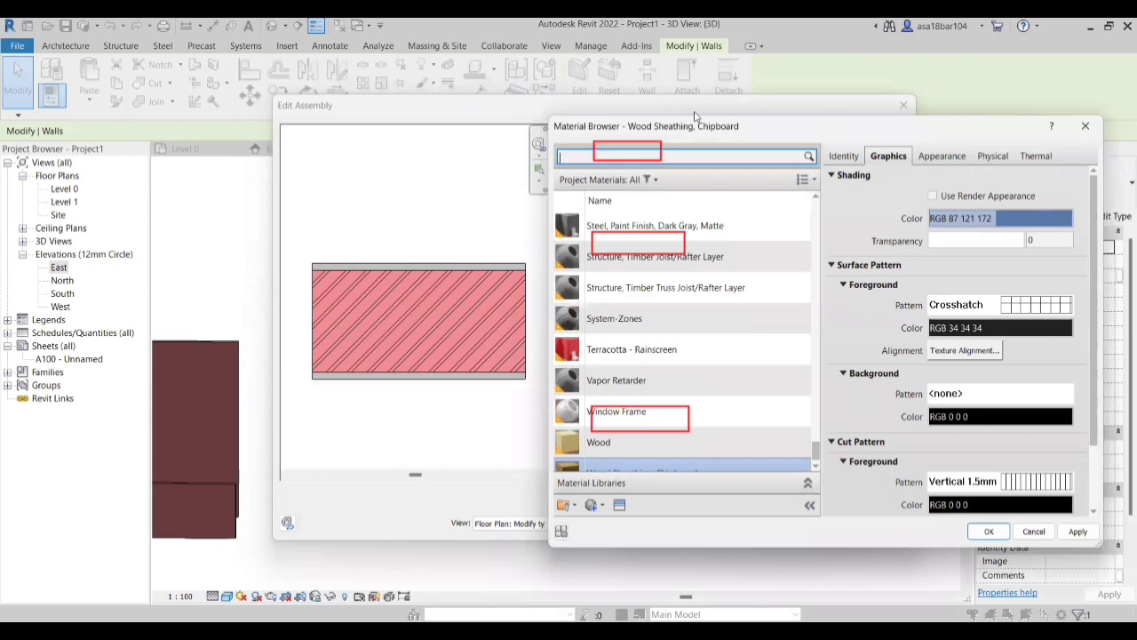
drag(696, 117, 468, 93)
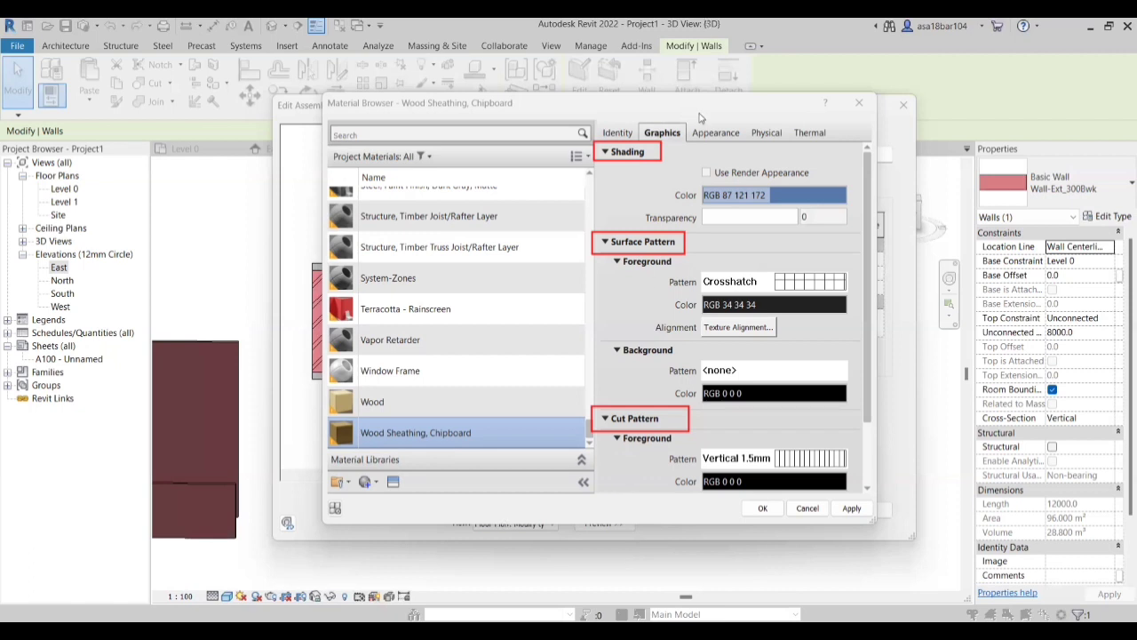
drag(697, 105, 1035, 130)
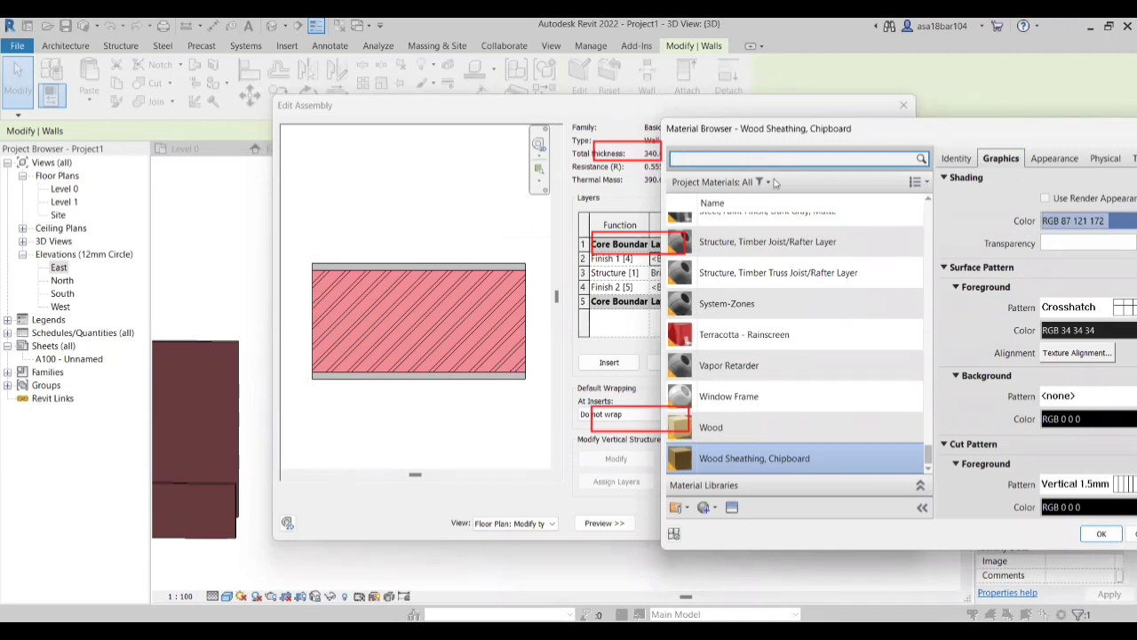
scroll(778, 186, up, 1)
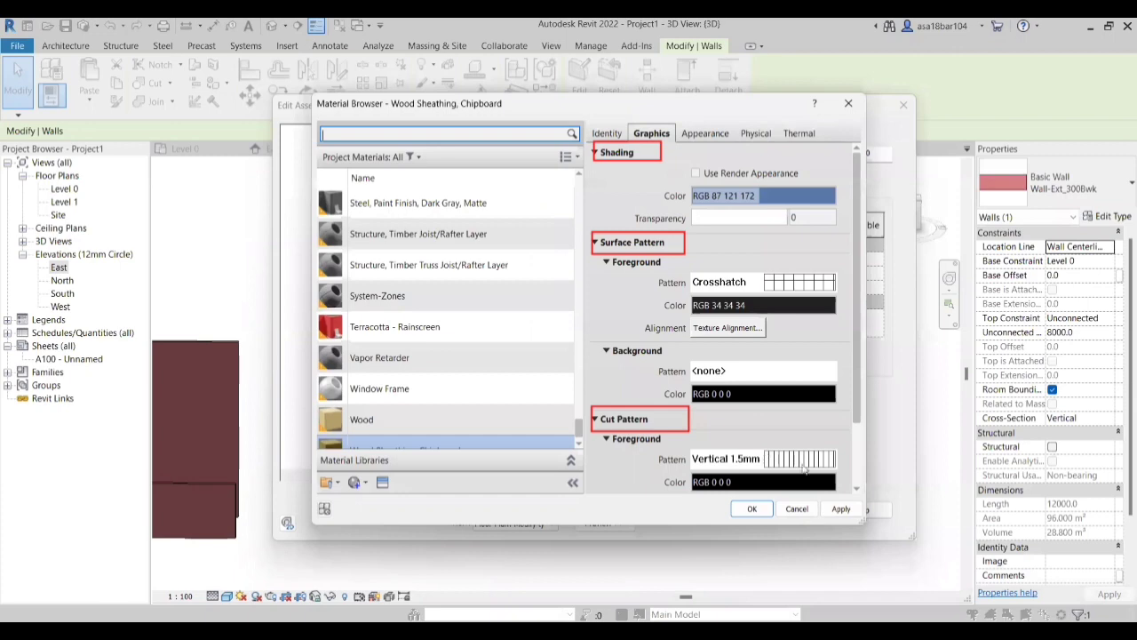
click(740, 462)
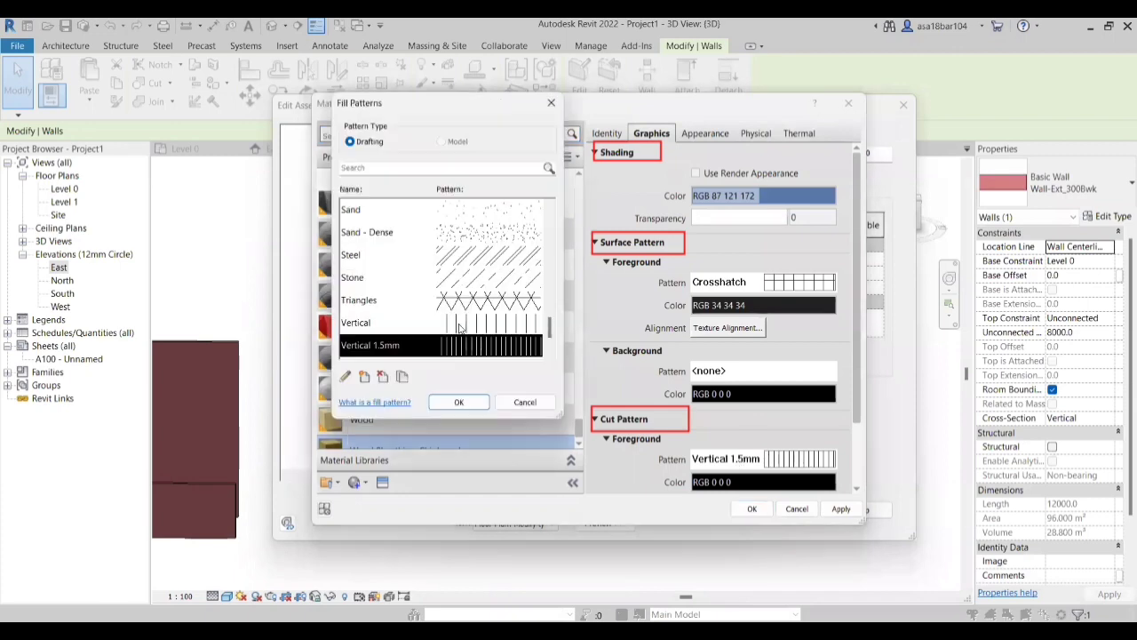
click(461, 401)
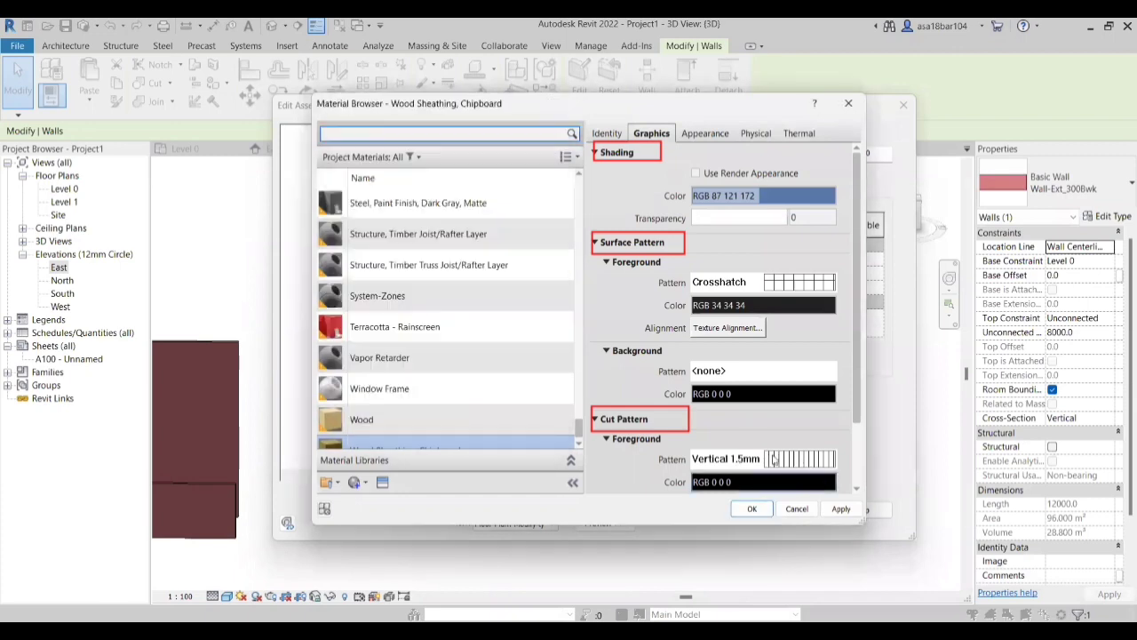
click(841, 509)
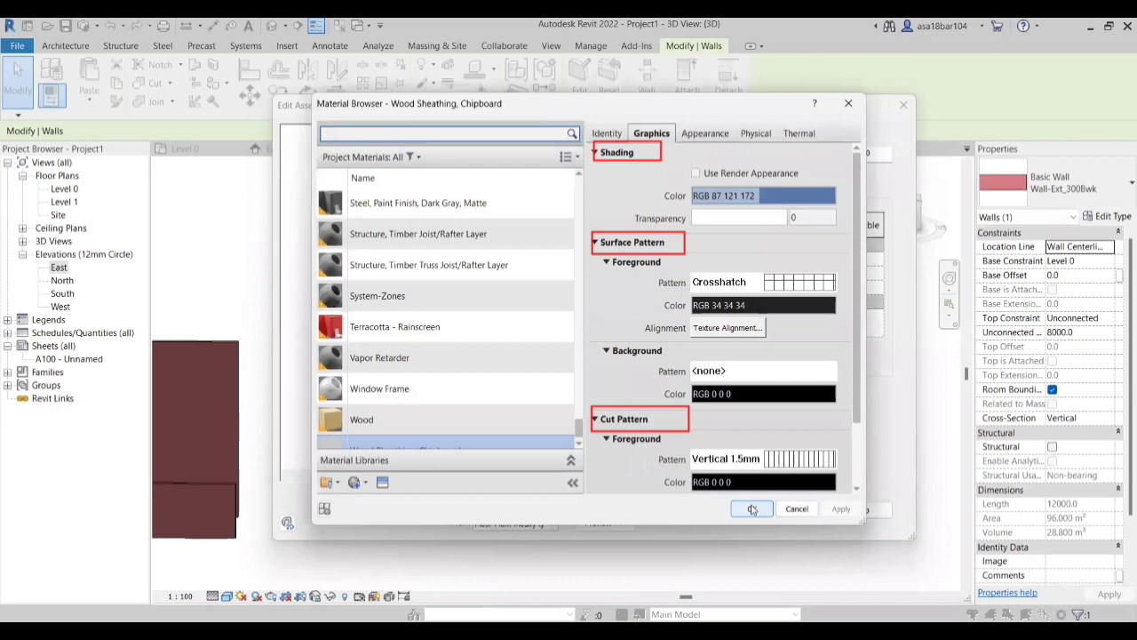
click(752, 509)
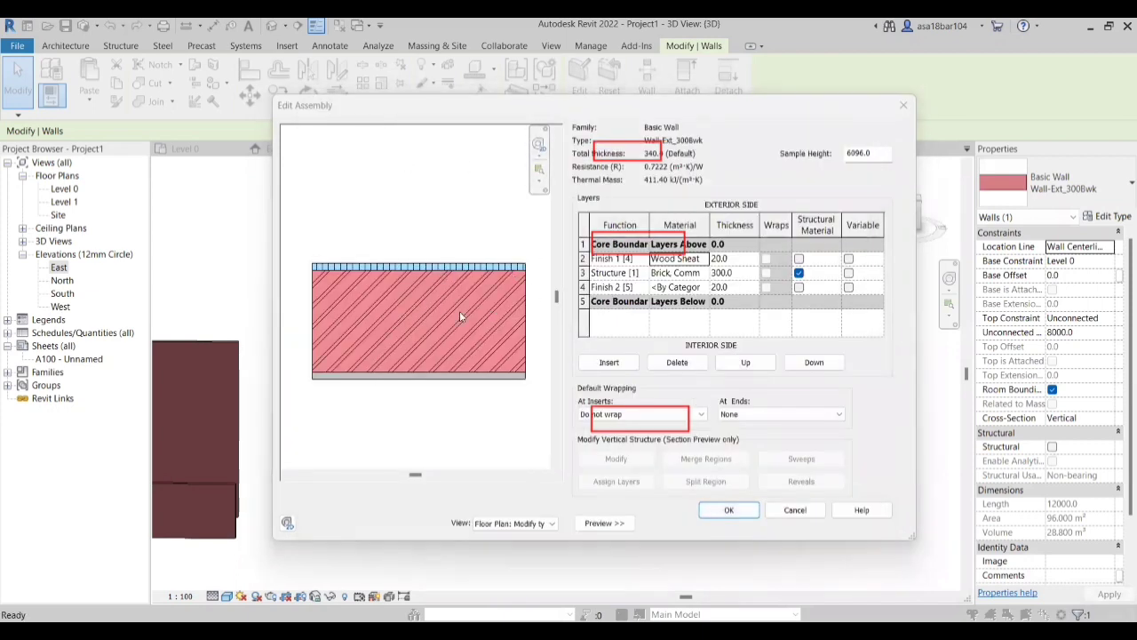
Step: Inspect the Finish 1 layer in the wall preview and compare it with the chipboard material's graphics settings
scroll(400, 266, up, 2)
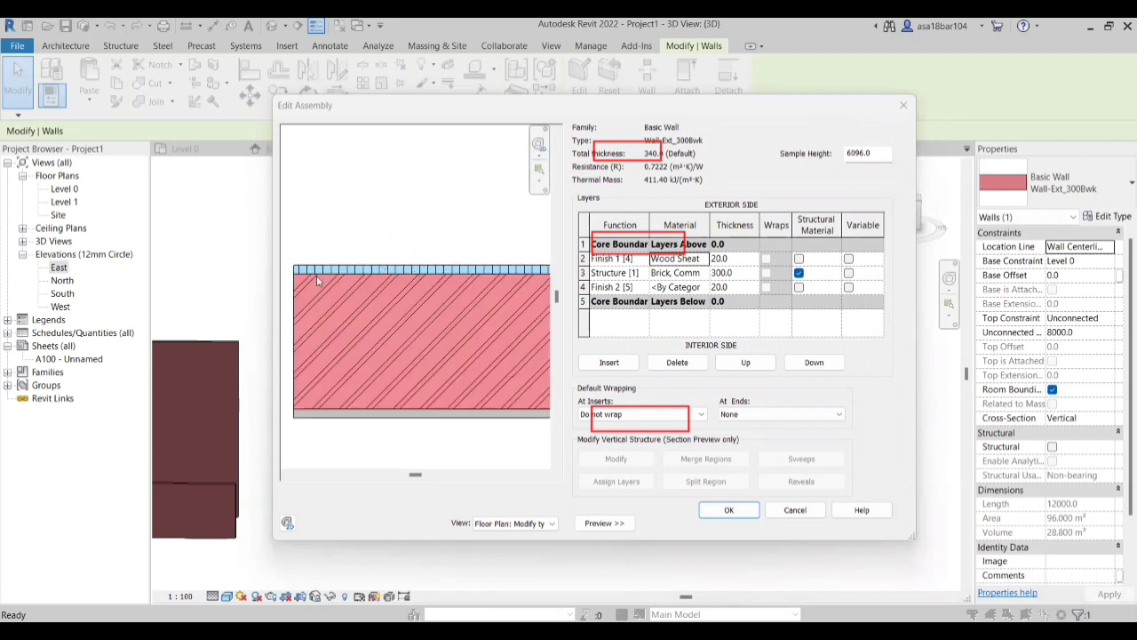
scroll(407, 279, down, 1)
scroll(363, 291, down, 1)
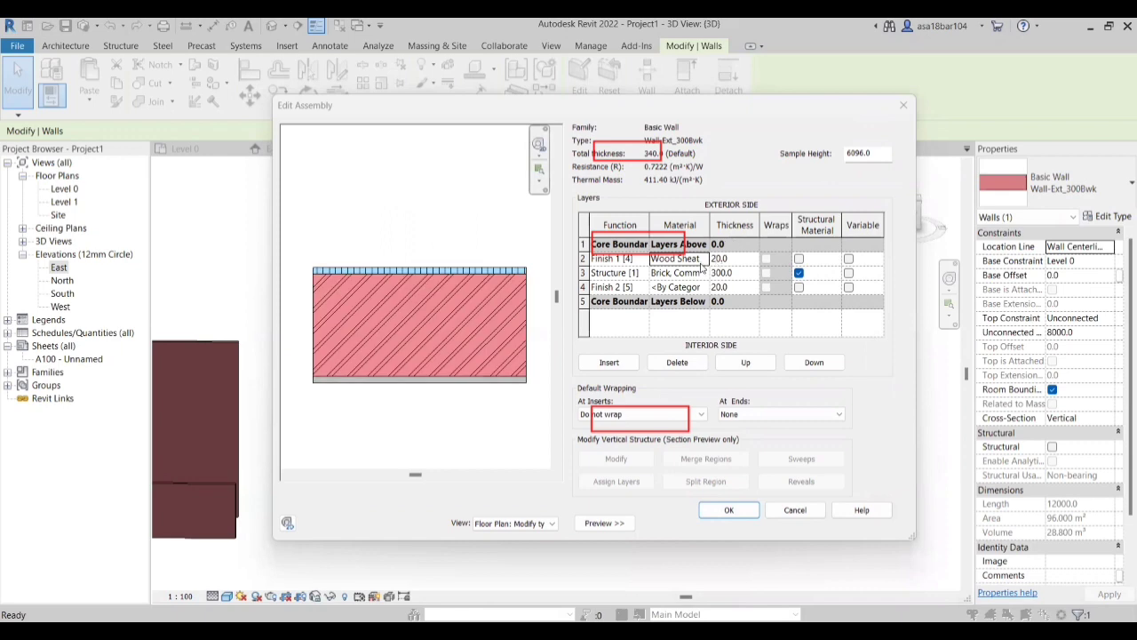
click(705, 258)
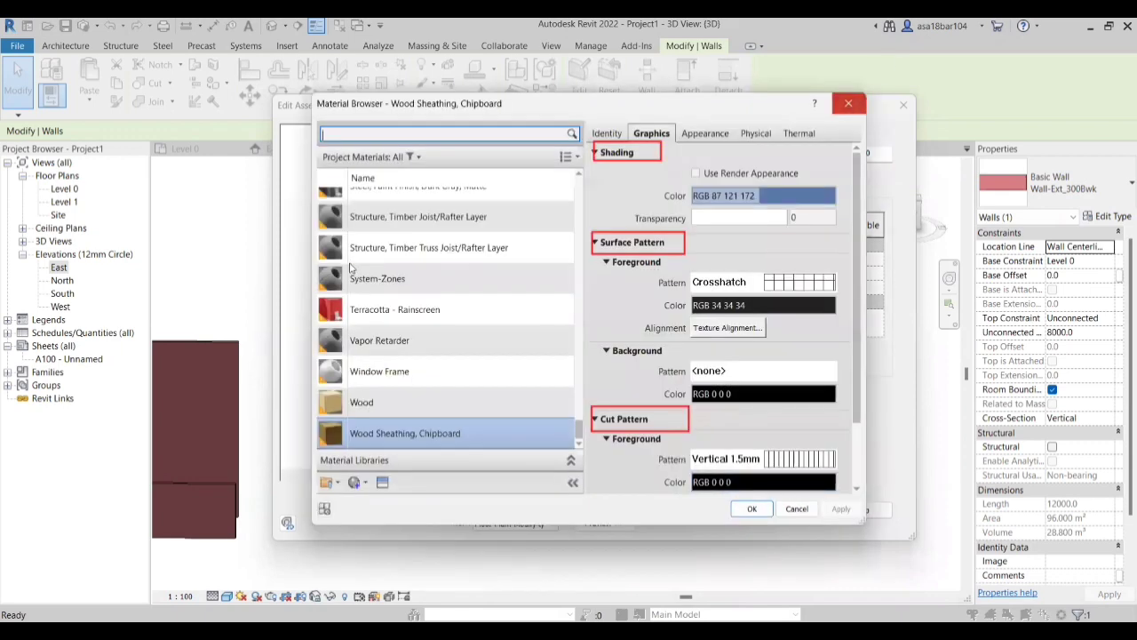
click(848, 103)
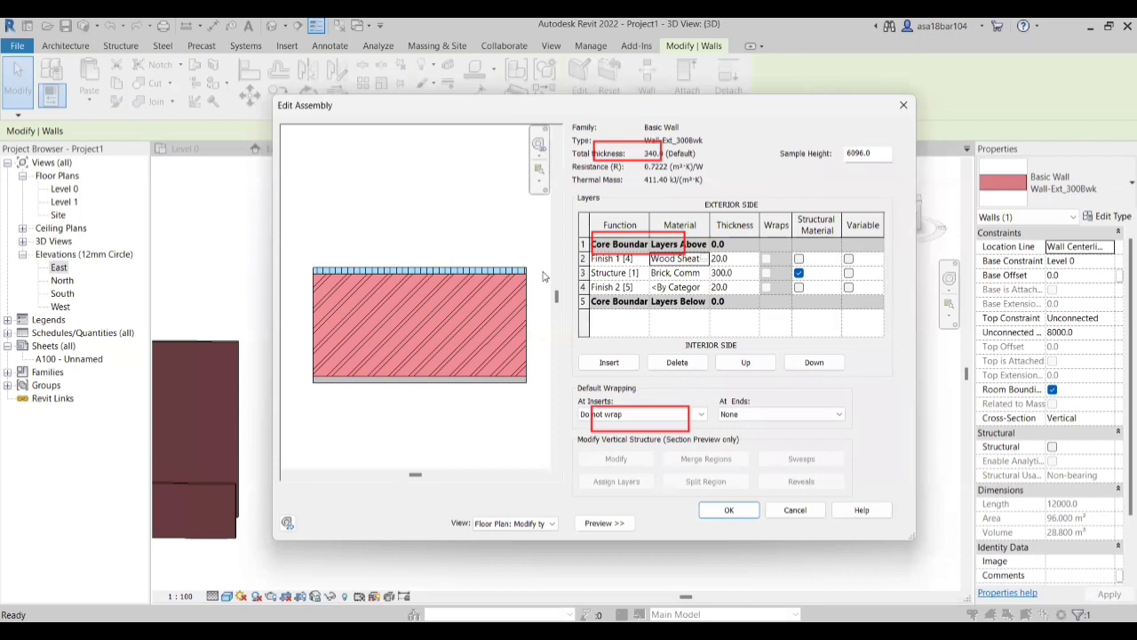
Step: Examine the appearance and graphics settings of the Structure layer's Brick, Common material and compare them with the wall preview
click(665, 273)
click(706, 274)
click(705, 274)
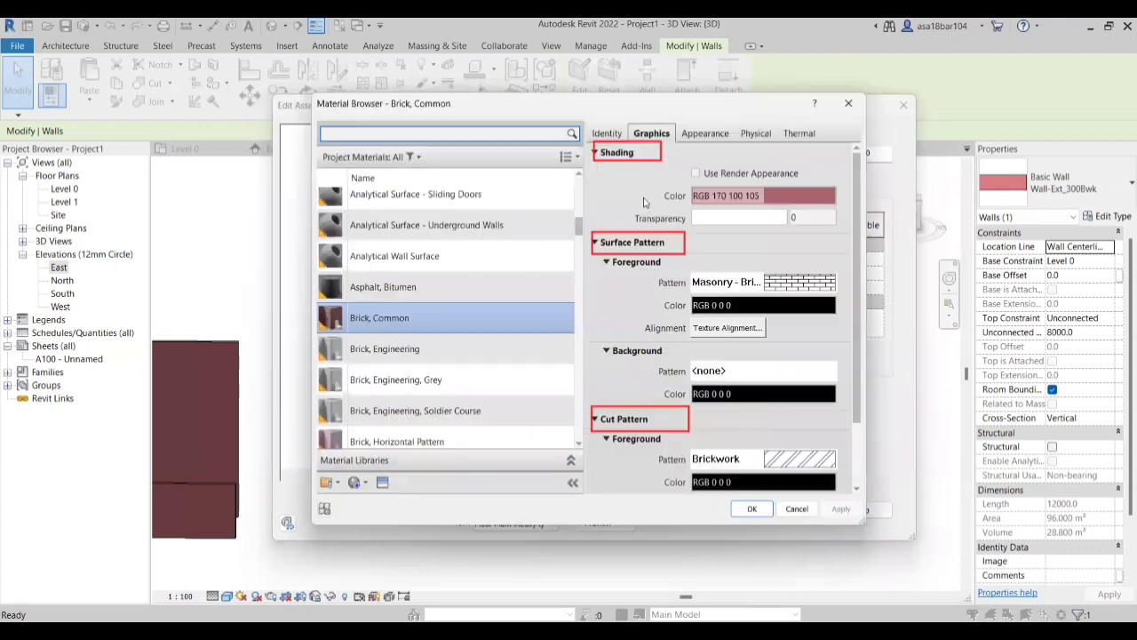
scroll(421, 255, down, 1)
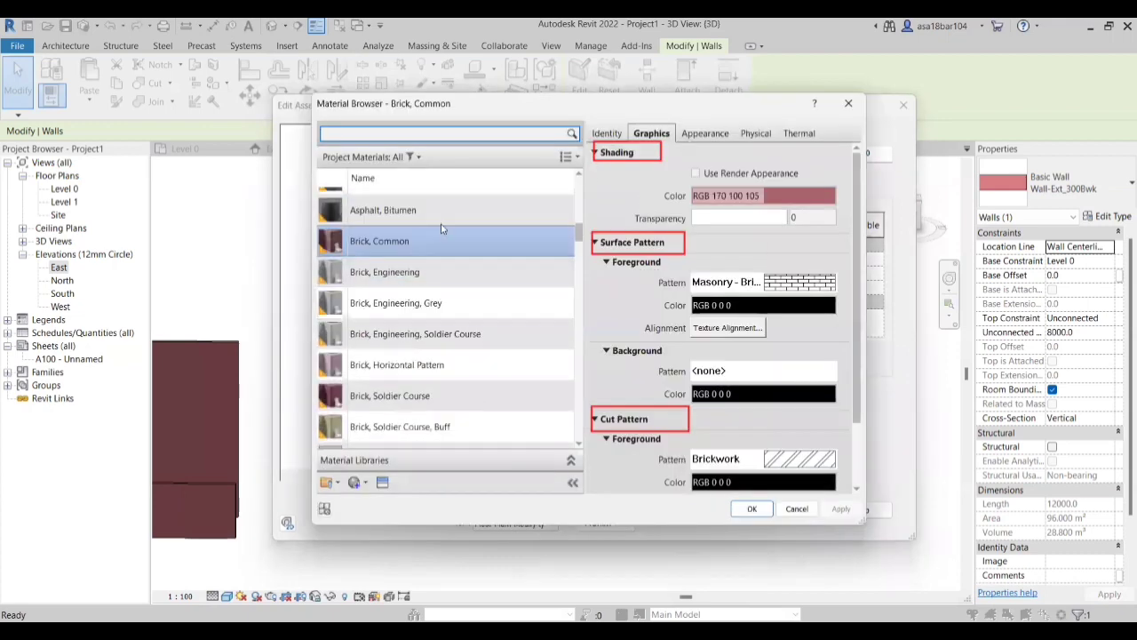
click(716, 133)
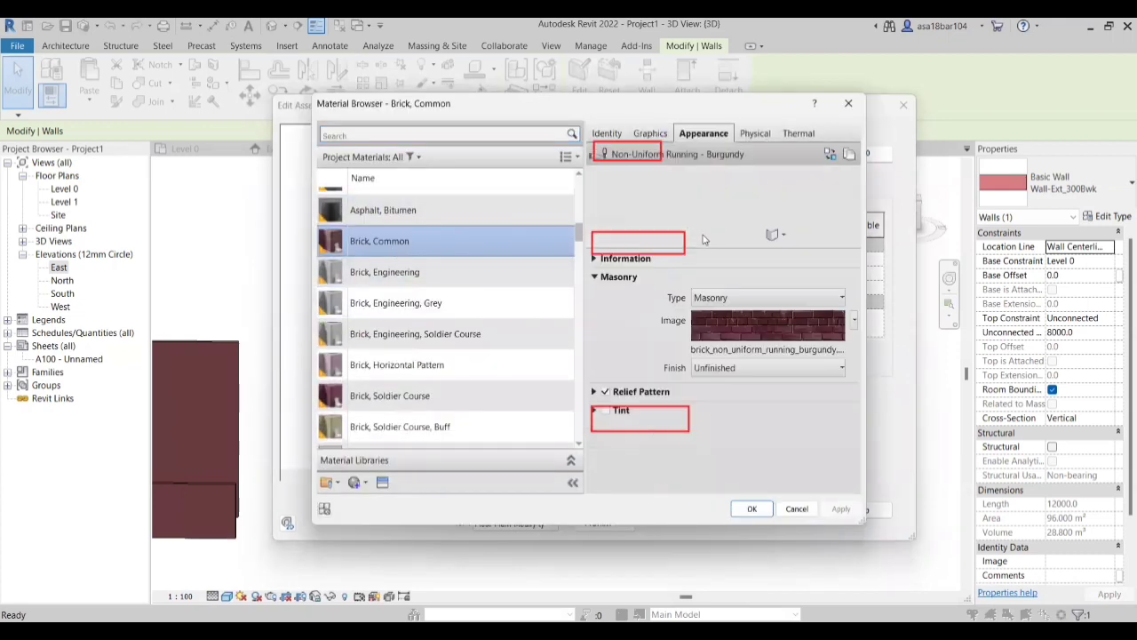
drag(690, 330, 691, 341)
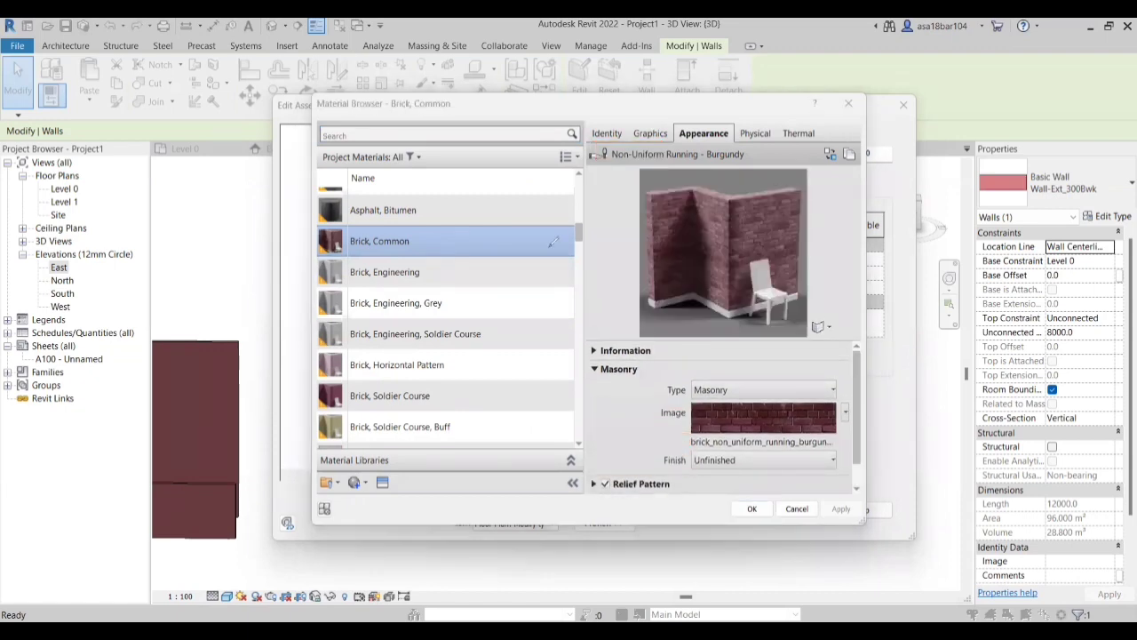
scroll(402, 291, up, 1)
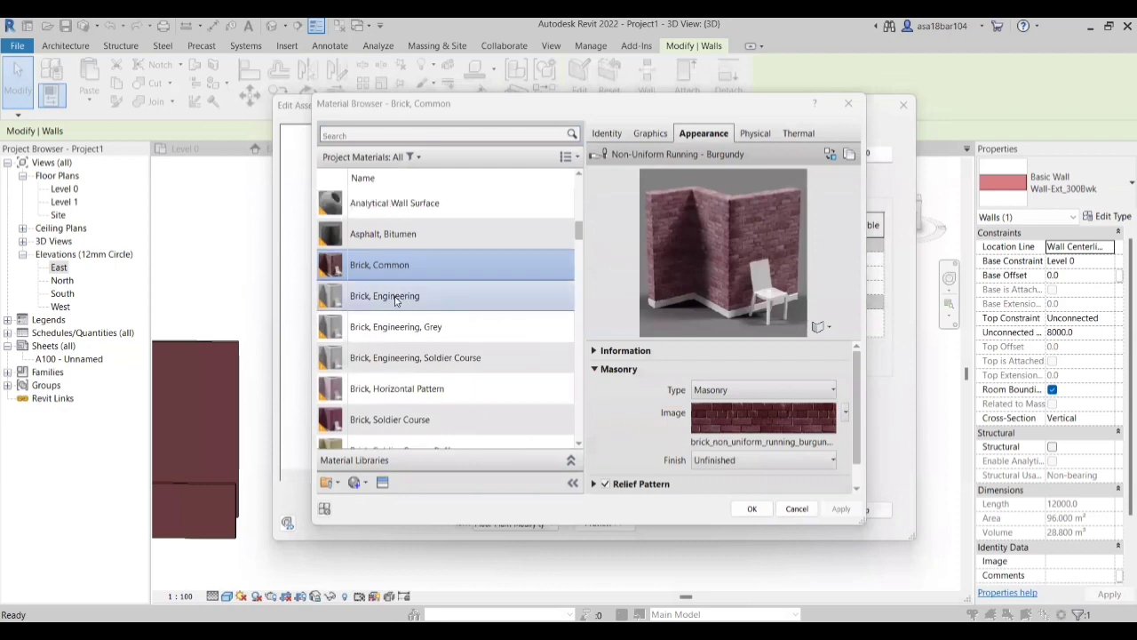
click(649, 133)
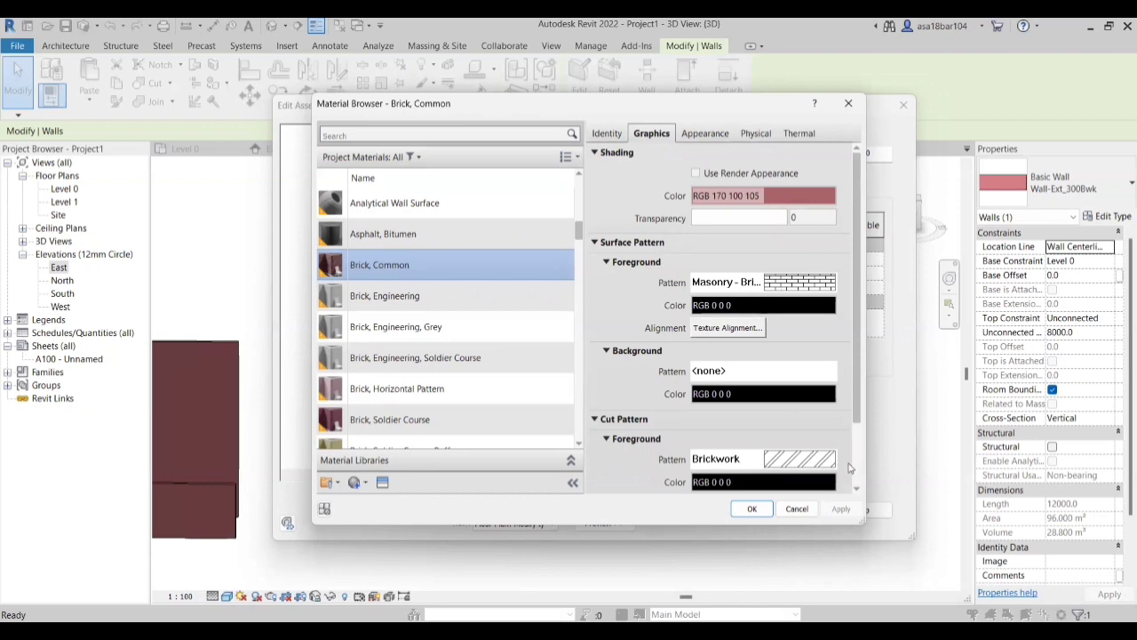
click(847, 103)
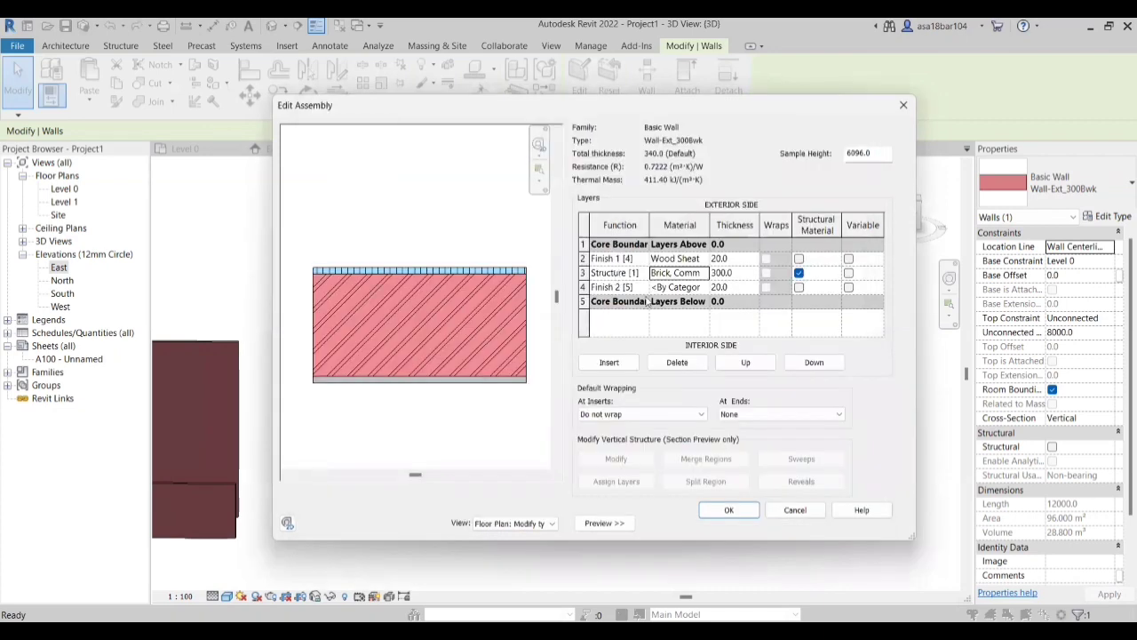
scroll(418, 382, up, 1)
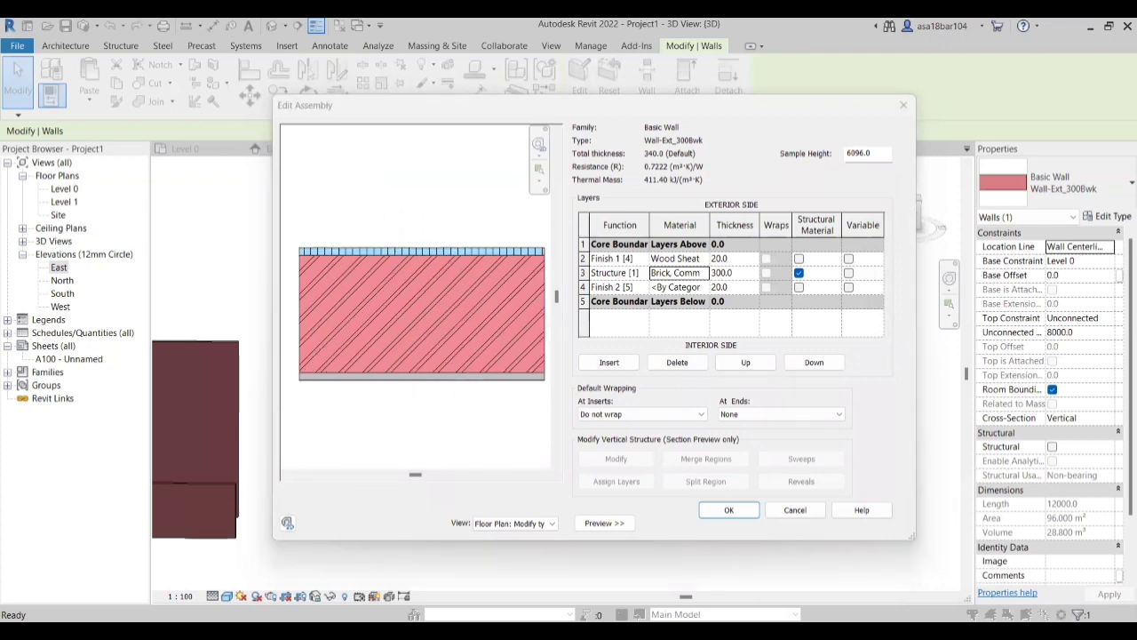
Step: Open the material selection for the interior Finish 2 layer and look through the project's available materials
click(706, 292)
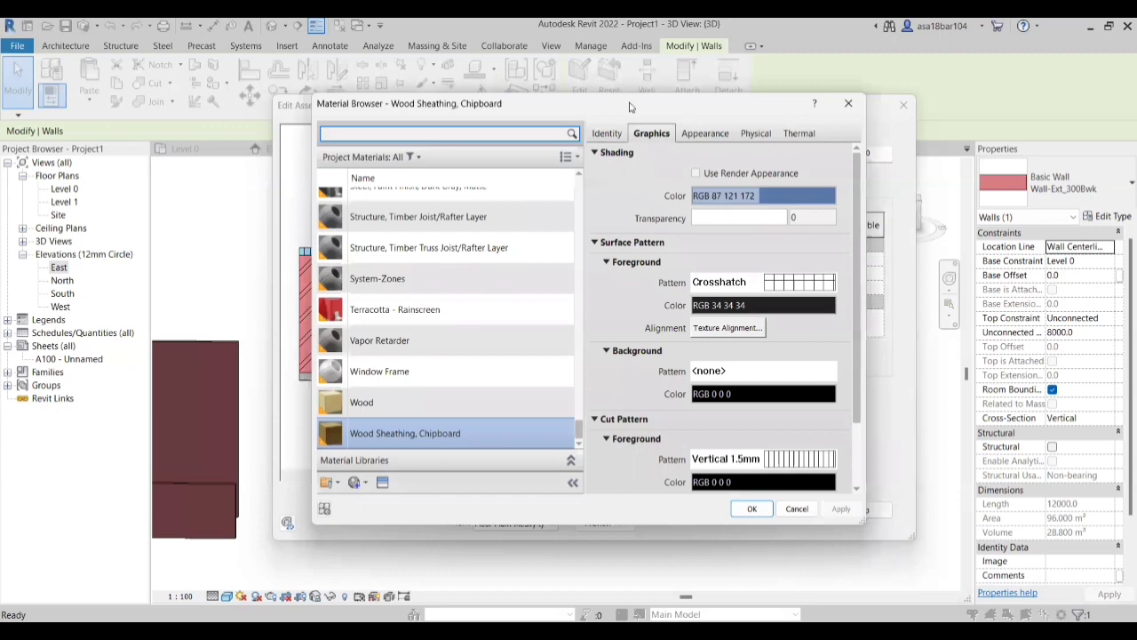
drag(629, 107, 781, 92)
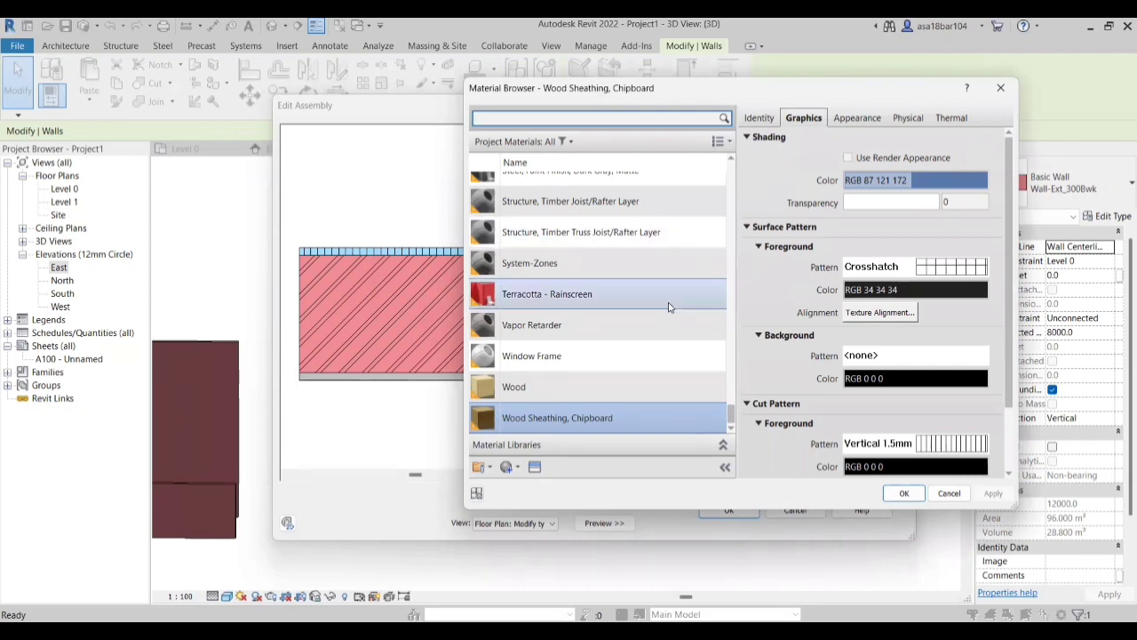
scroll(666, 307, up, 5)
scroll(661, 315, up, 1)
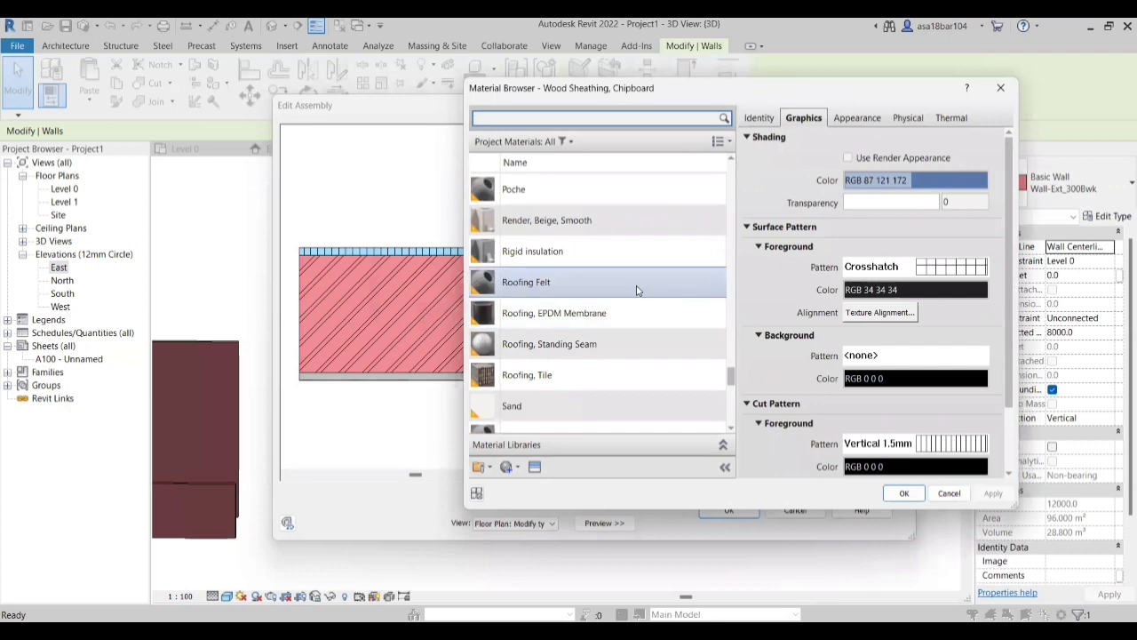
scroll(622, 286, down, 2)
scroll(562, 282, down, 1)
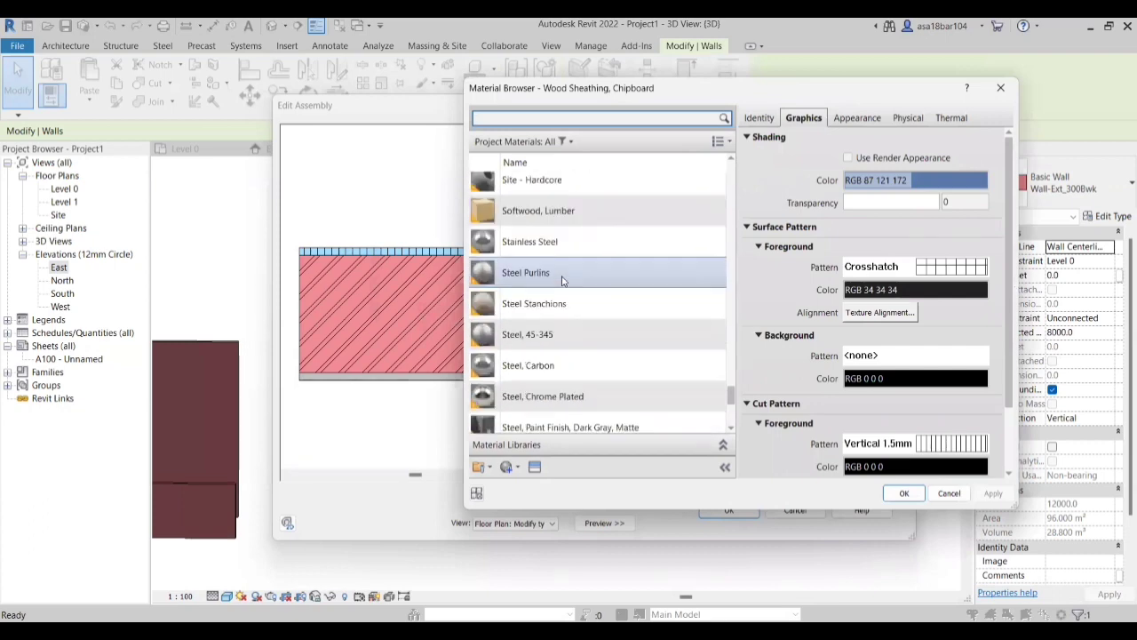
scroll(562, 282, down, 3)
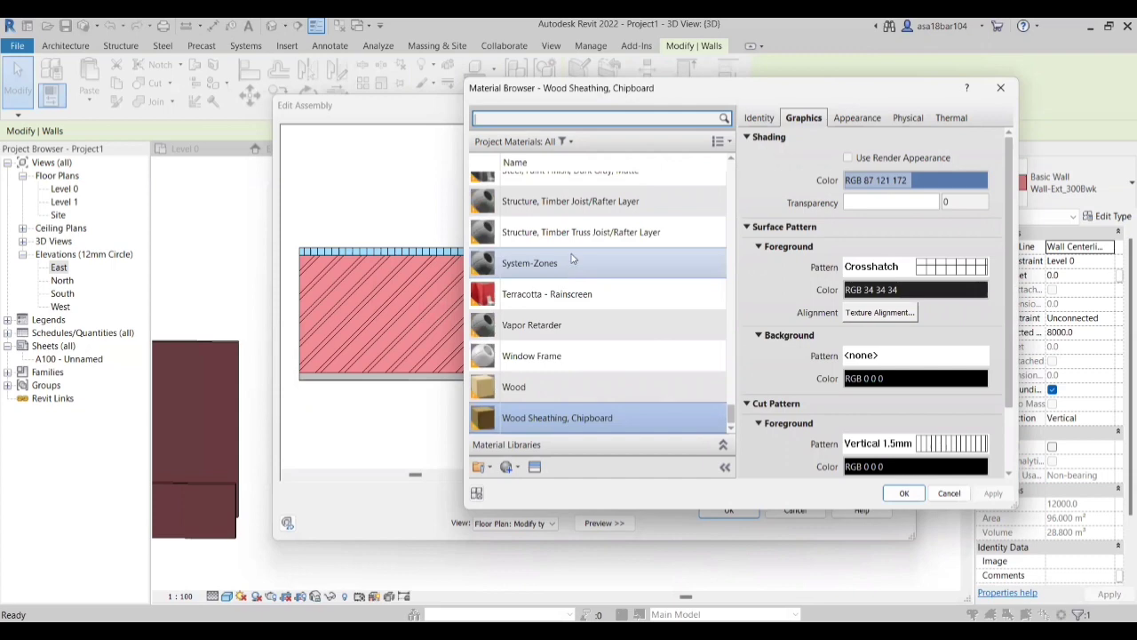
scroll(578, 262, up, 1)
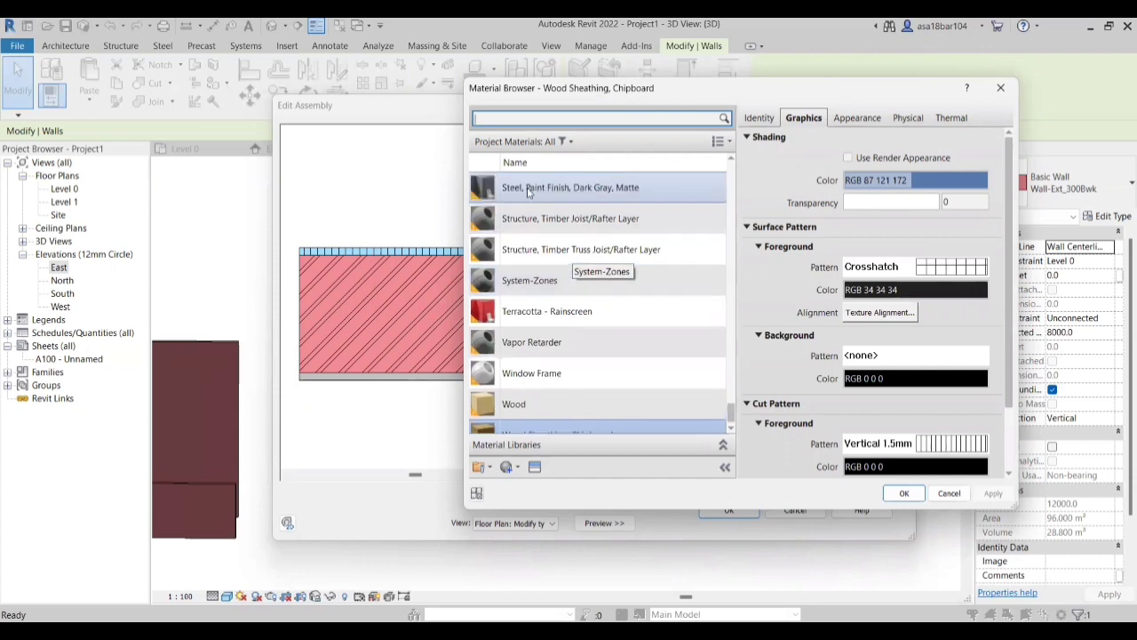
scroll(600, 355, down, 1)
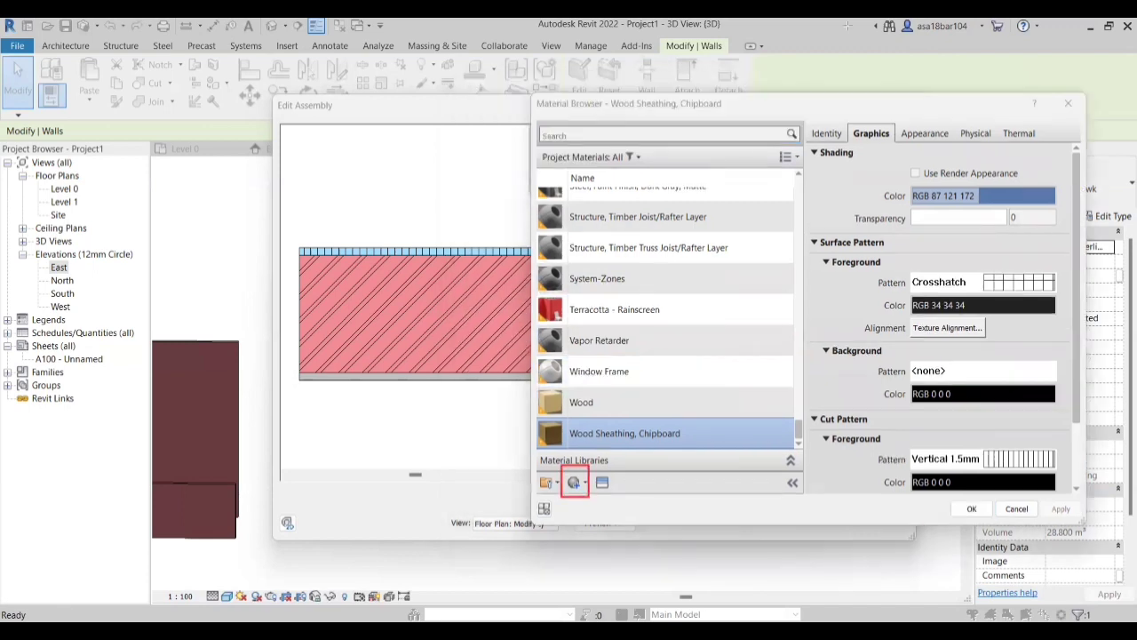
Step: Create a new material for the Finish 2 layer and rename it as stone
click(579, 482)
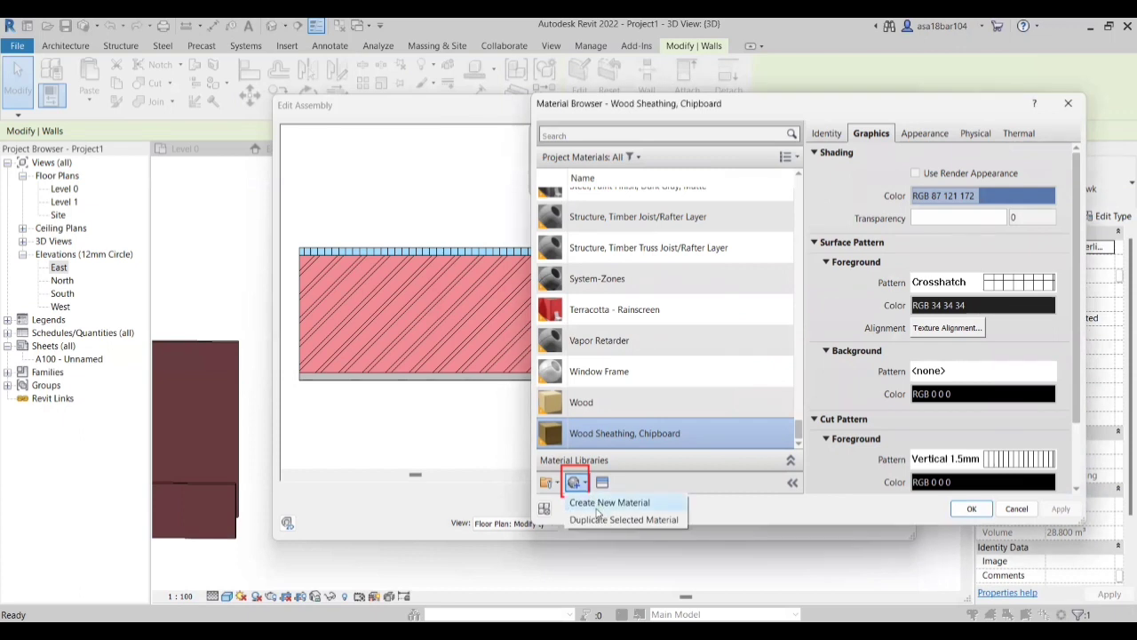
click(598, 509)
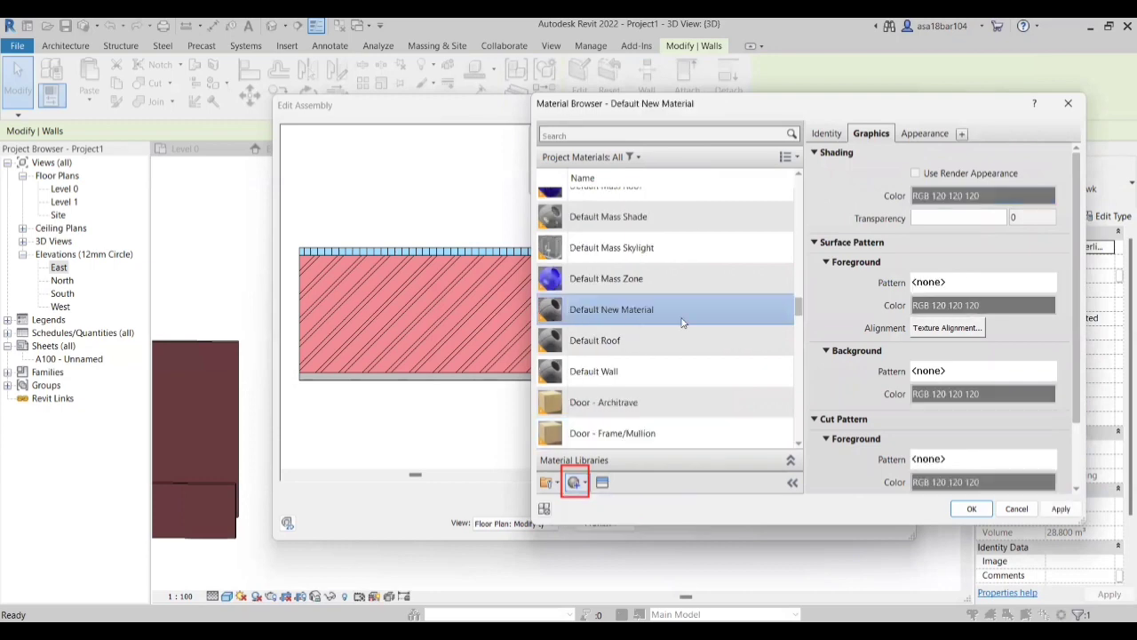
right_click(633, 308)
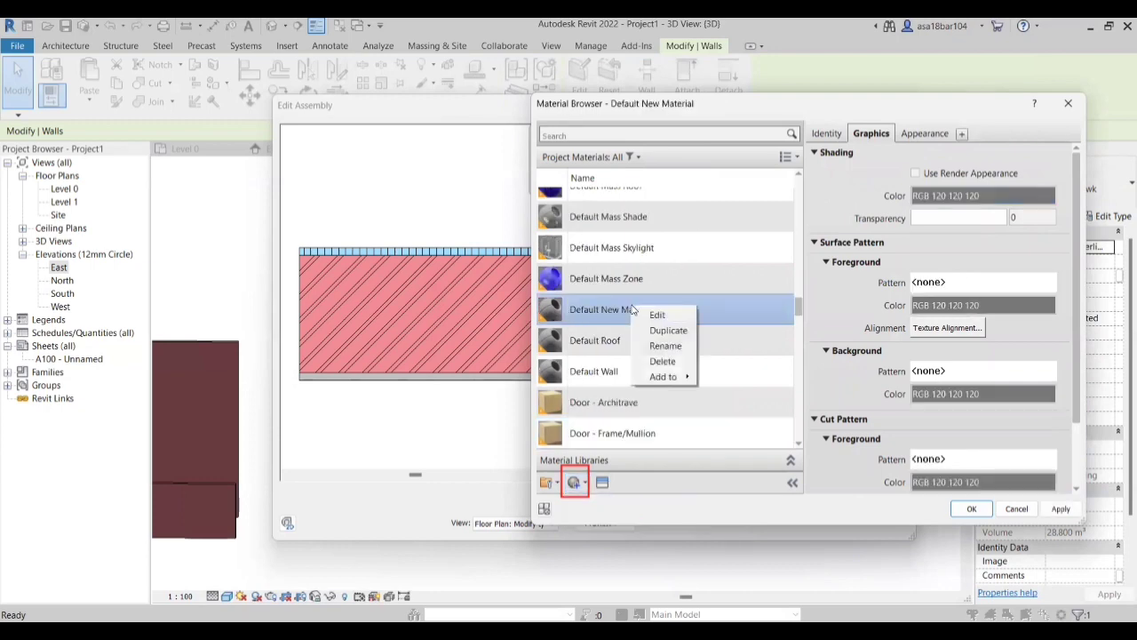
click(664, 346)
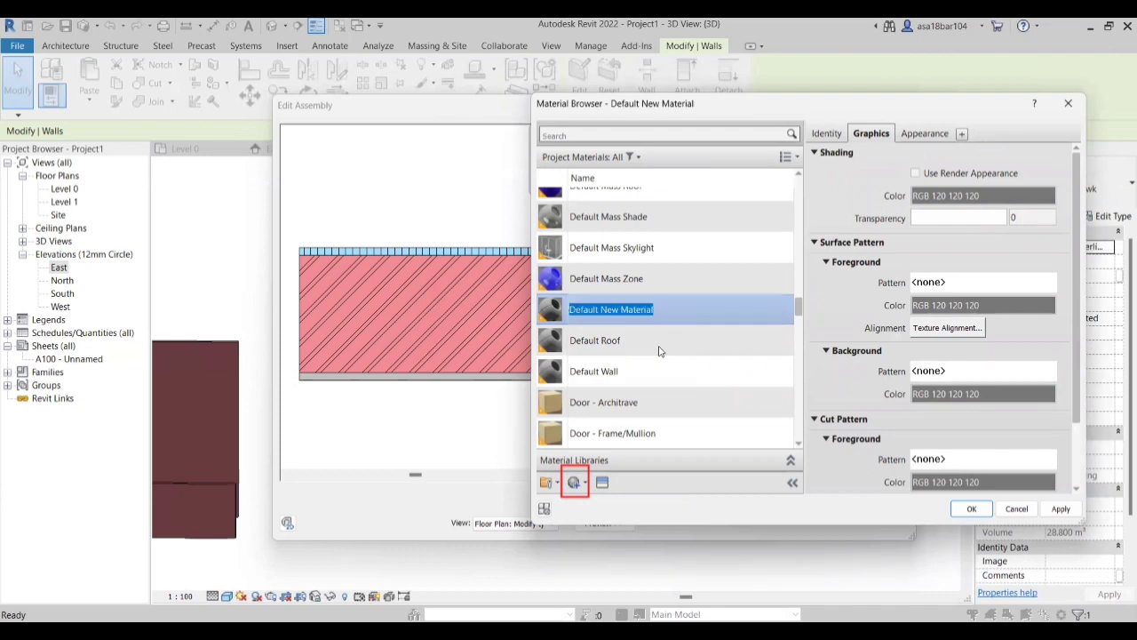
text(stone)
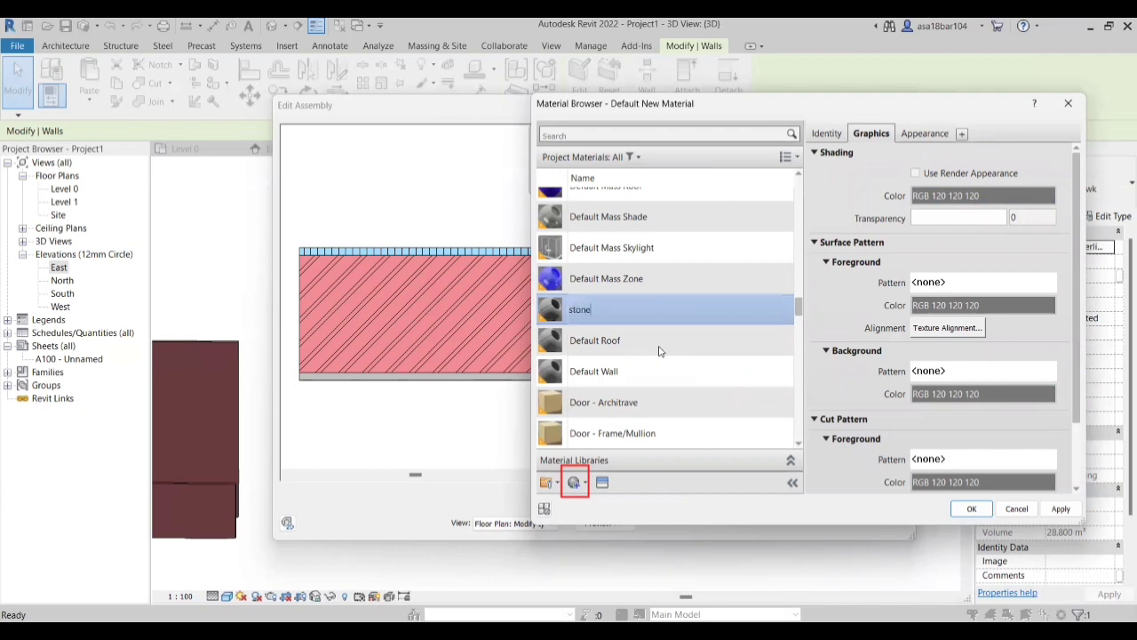
key(Return)
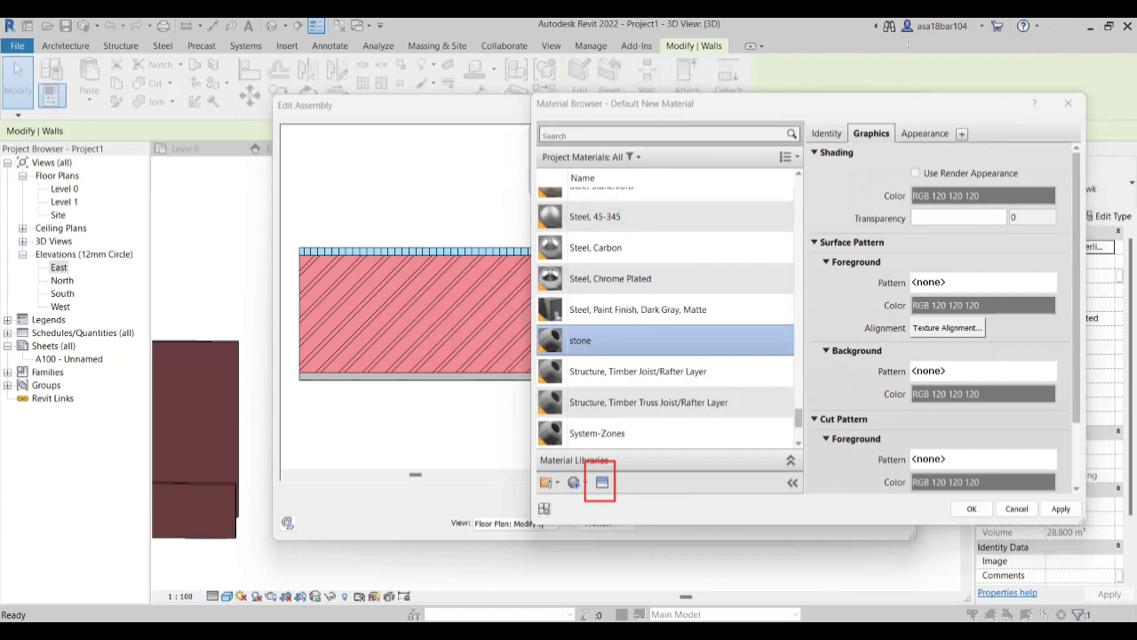
Step: Open the asset browser beside the material browser and show the stone material's appearance settings with an enlarged preview
click(602, 482)
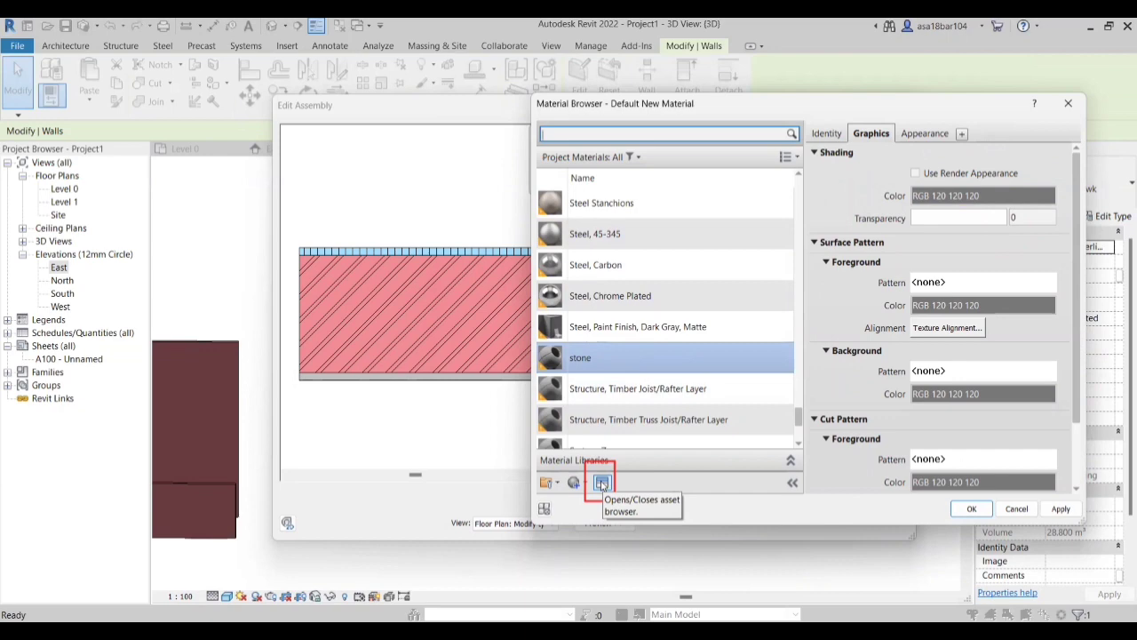
click(602, 484)
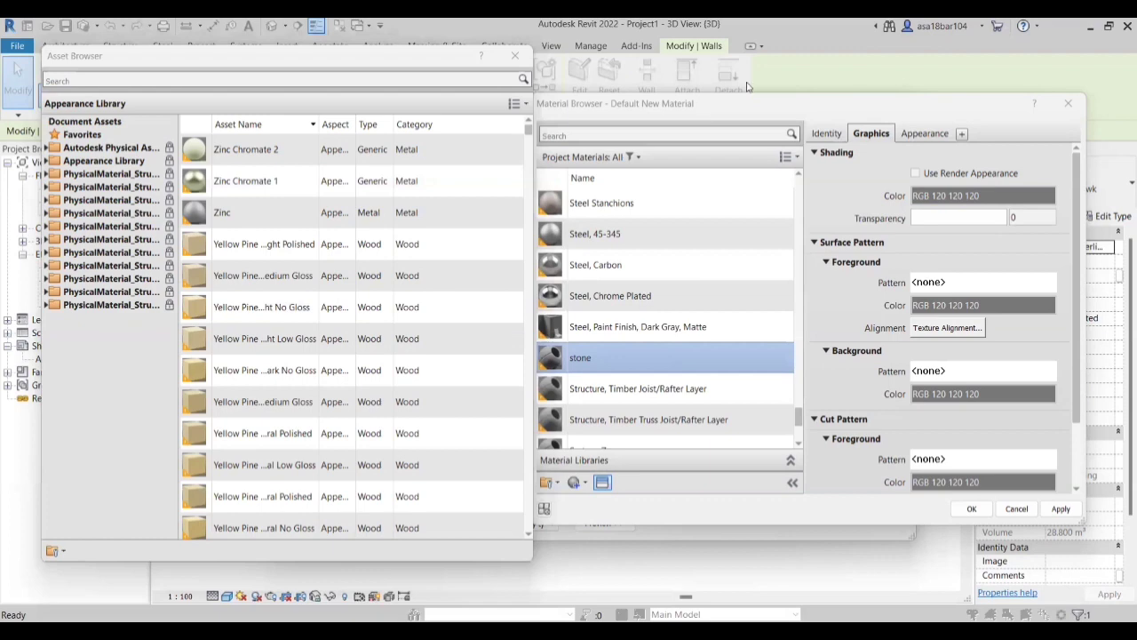
drag(749, 102, 769, 54)
click(388, 62)
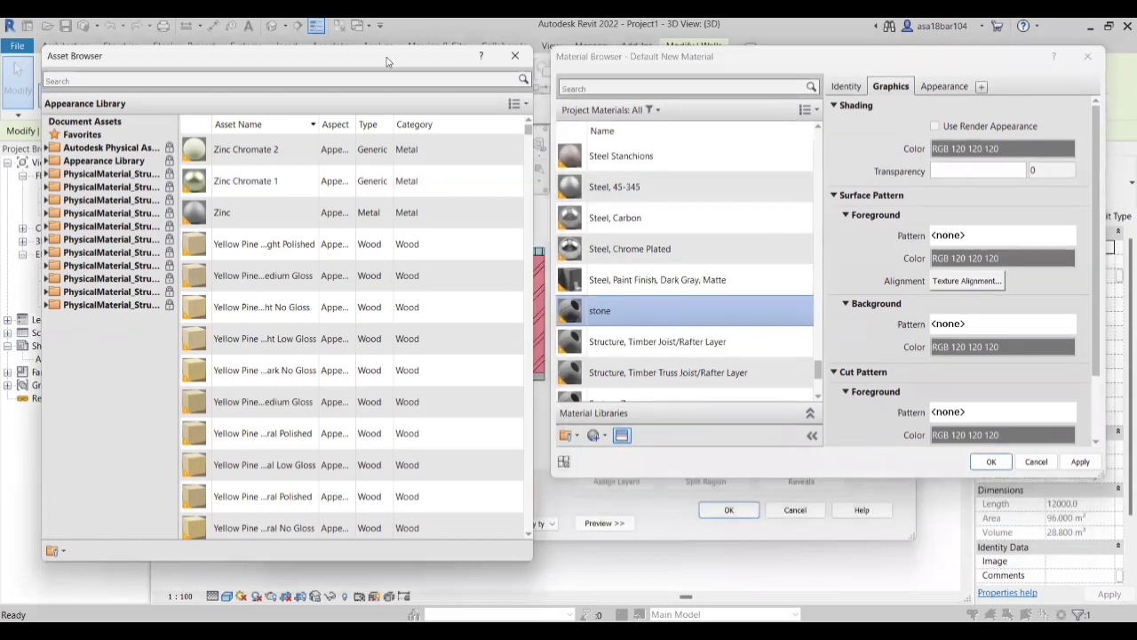
drag(386, 63, 392, 59)
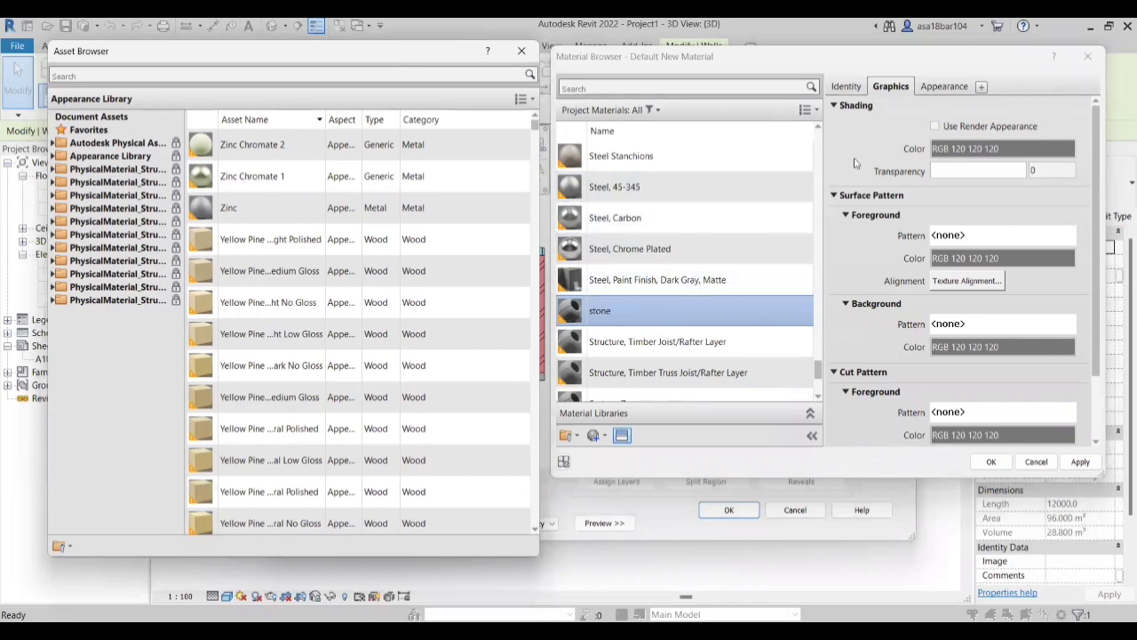
click(942, 89)
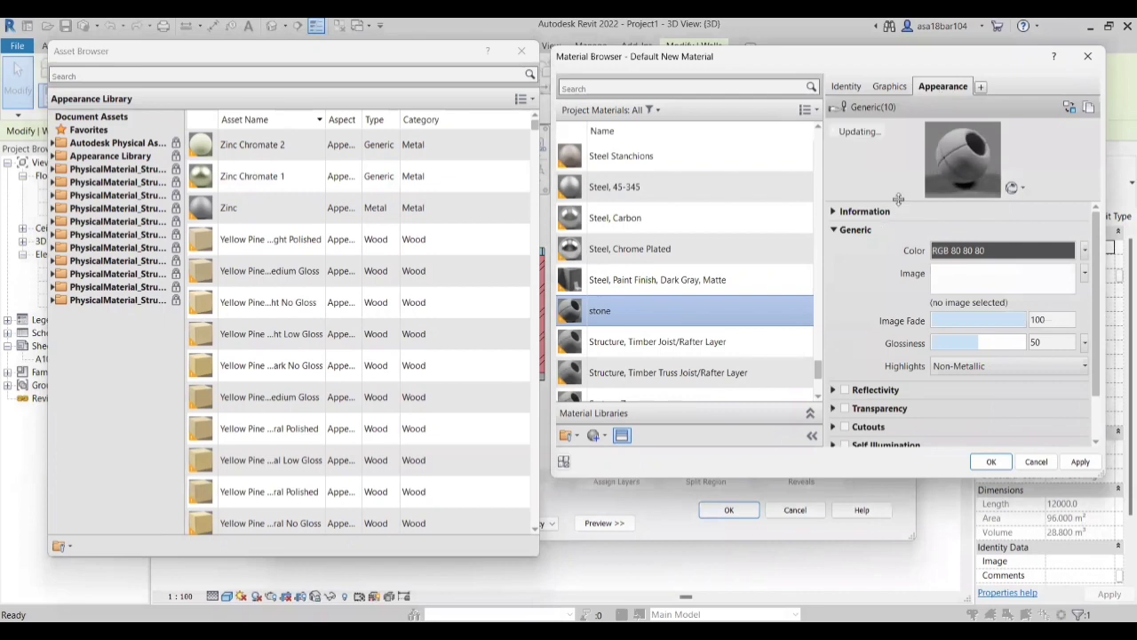
drag(891, 229, 893, 302)
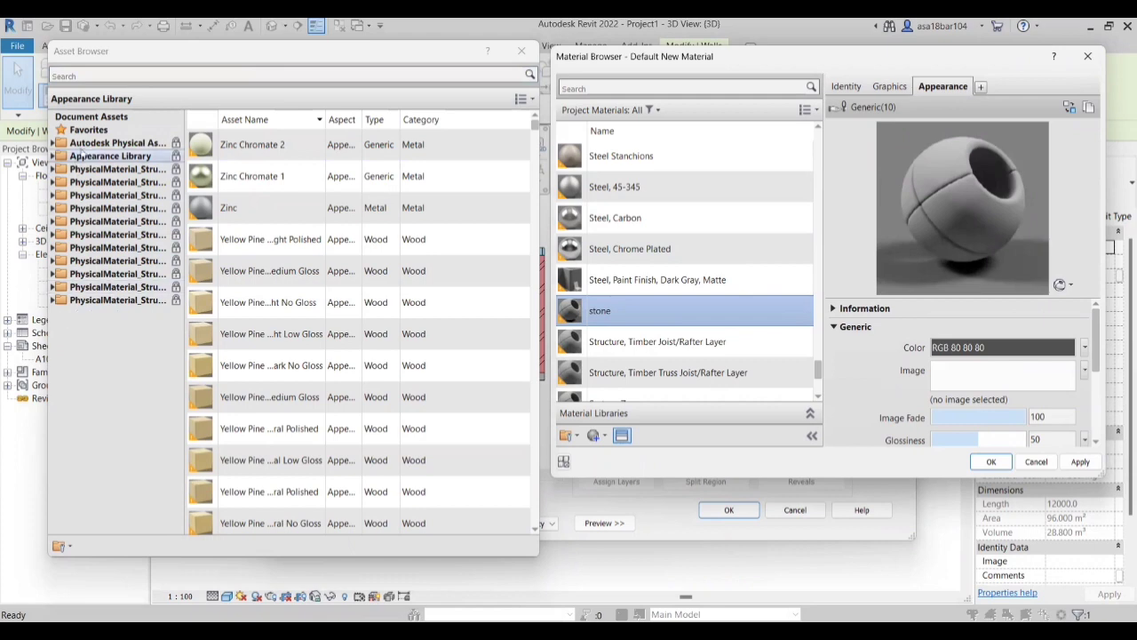
Step: Search the appearance assets for "stone" and list the Stone category of the Autodesk Physical Assets
click(105, 77)
text(st)
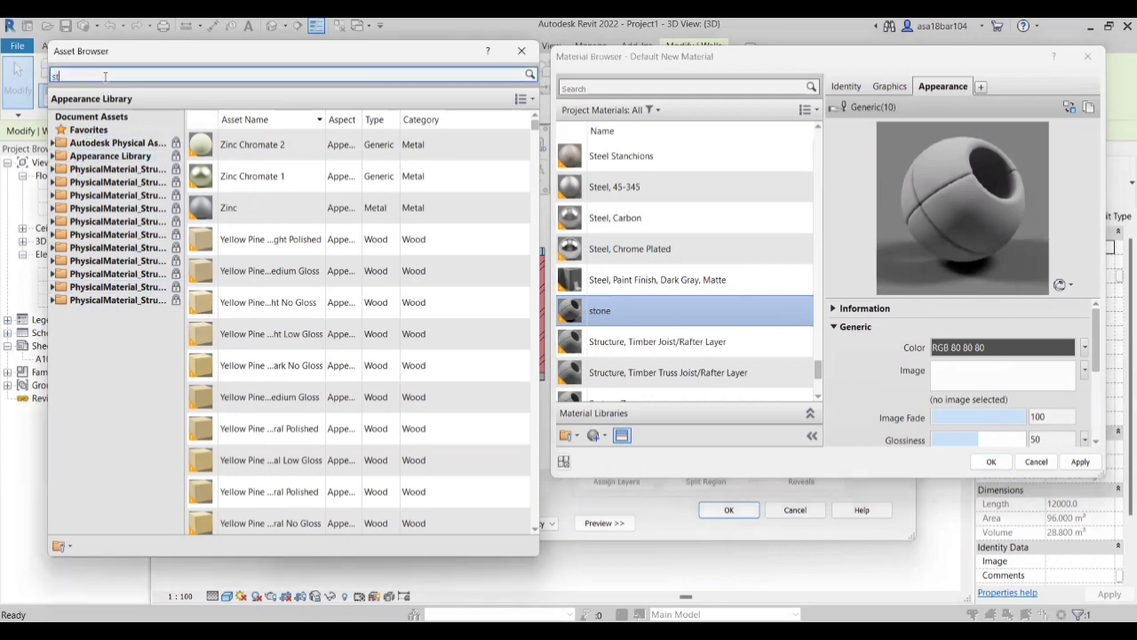
text(one)
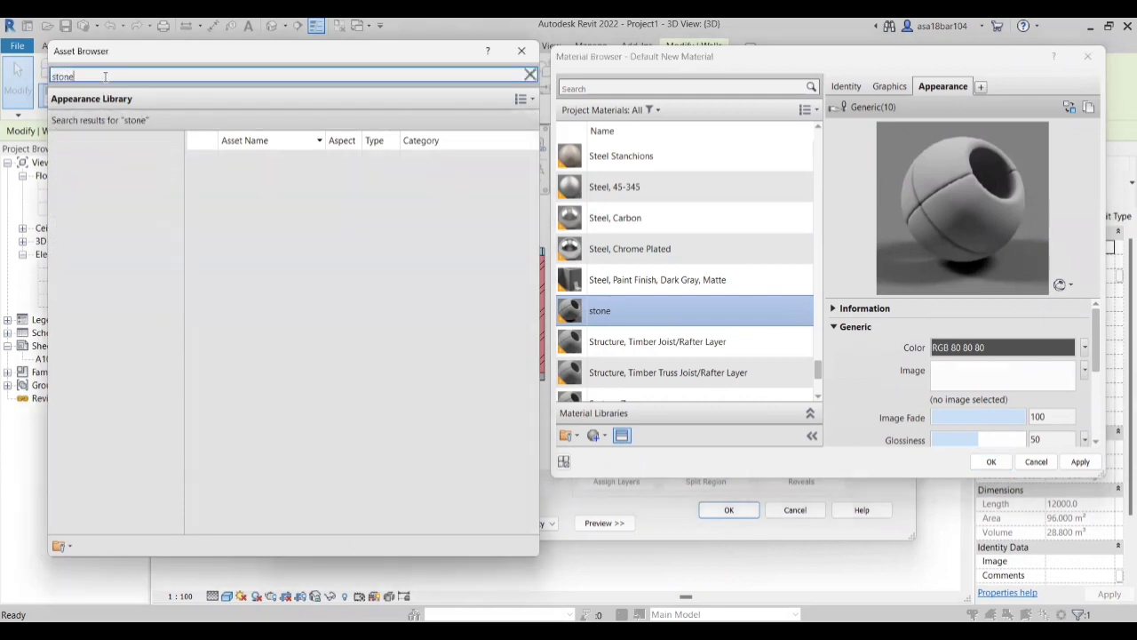
double_click(105, 77)
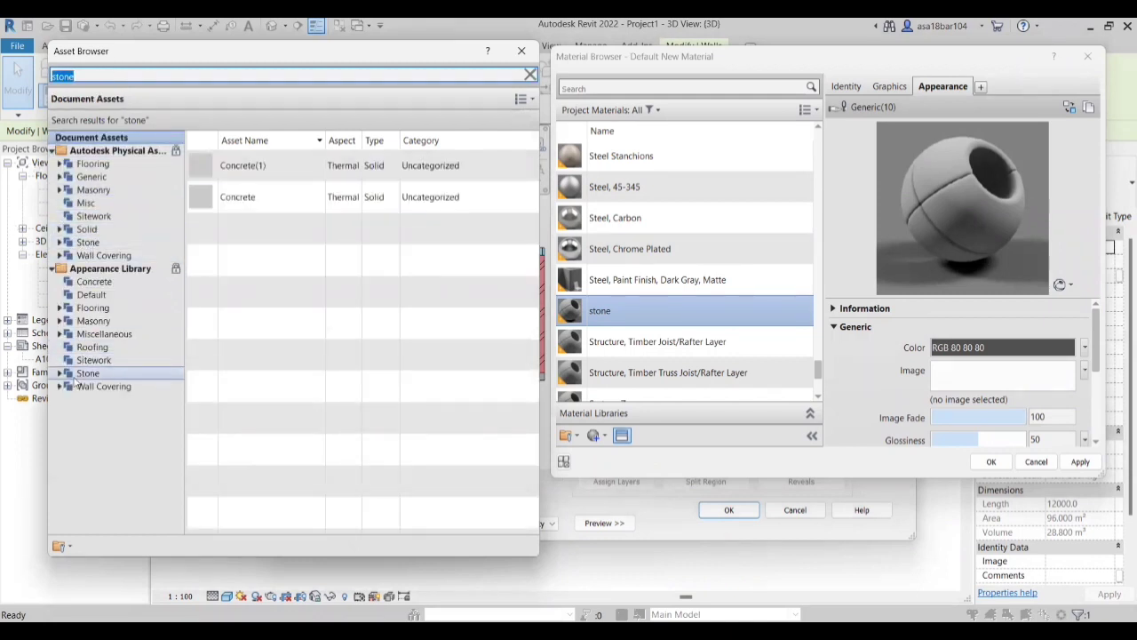
click(88, 242)
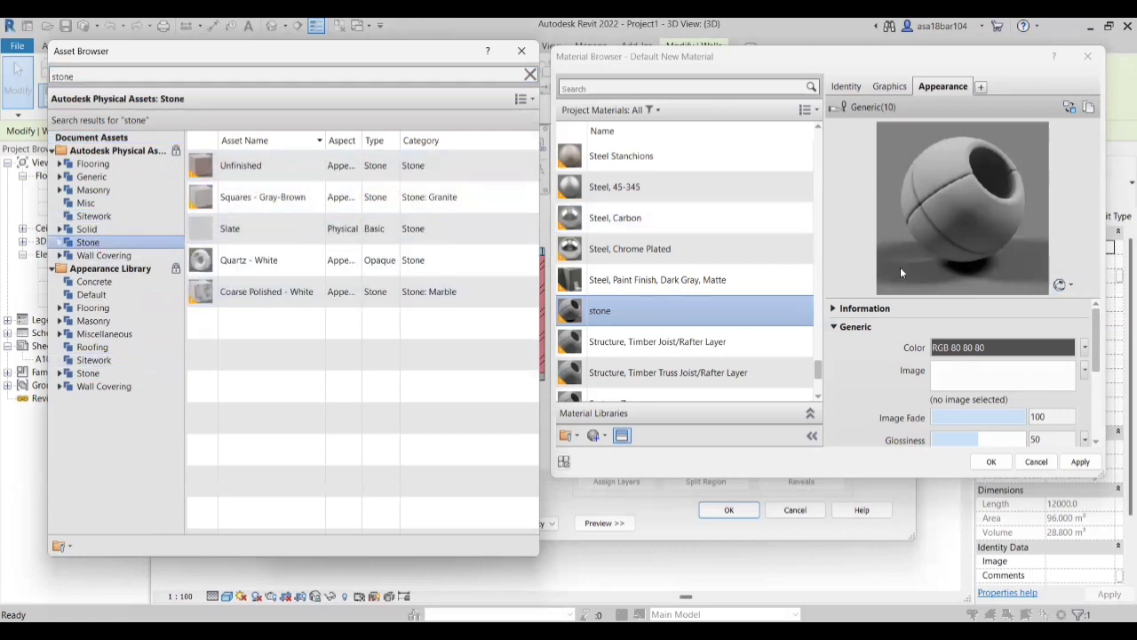
Step: Try the Unfinished and Squares - Gray-Brown assets on the stone material, ending with Coarse Polished - White as its appearance
double_click(268, 171)
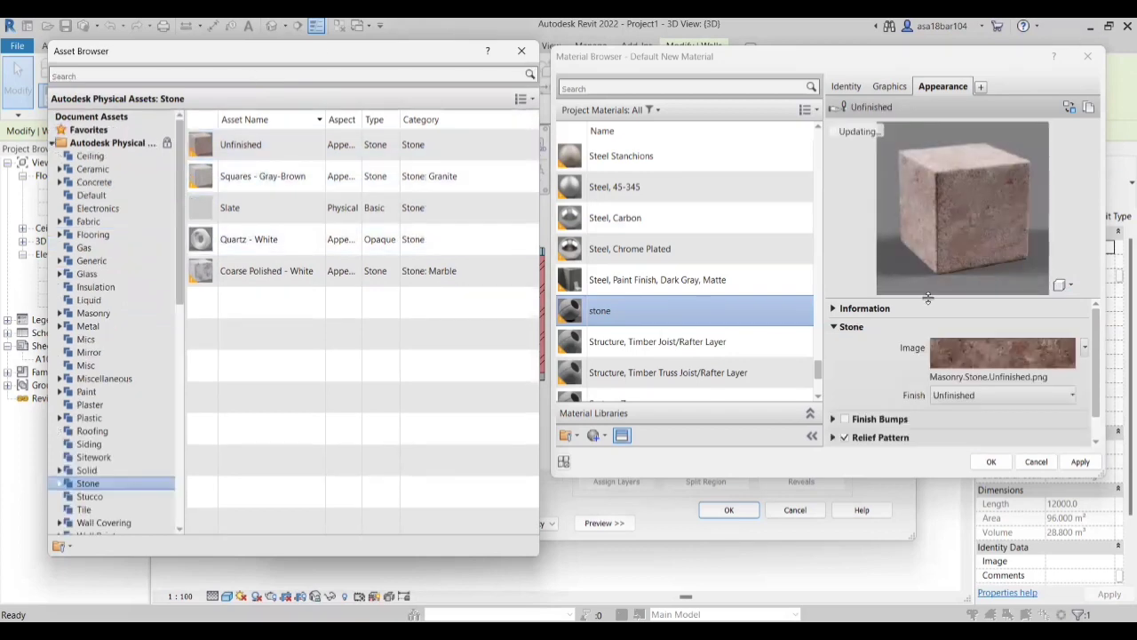
drag(928, 299, 928, 344)
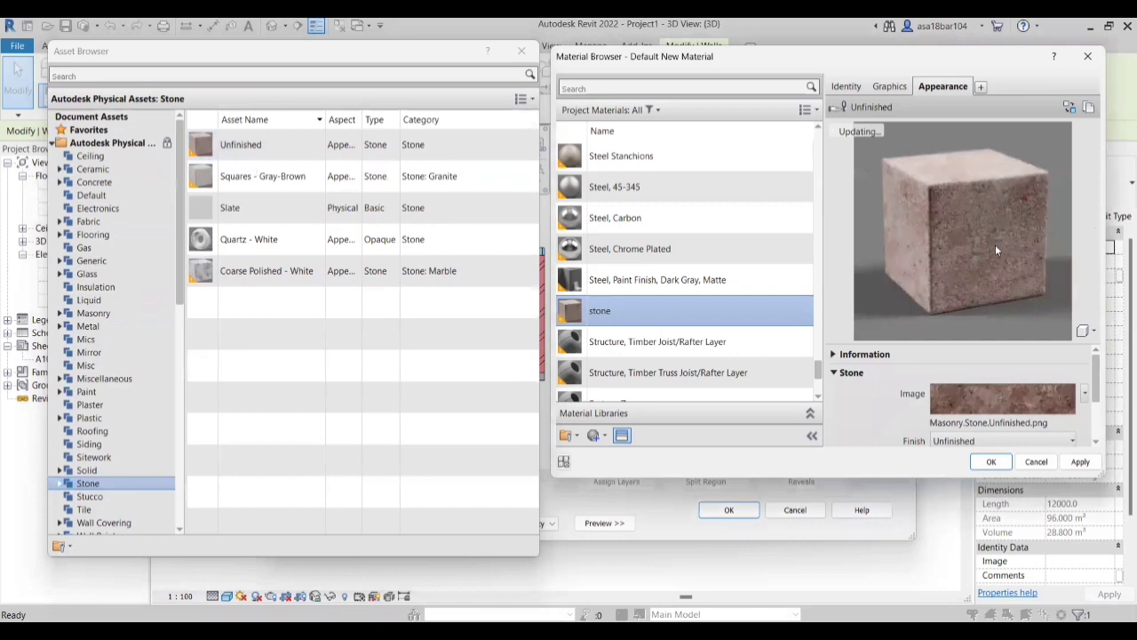
double_click(271, 177)
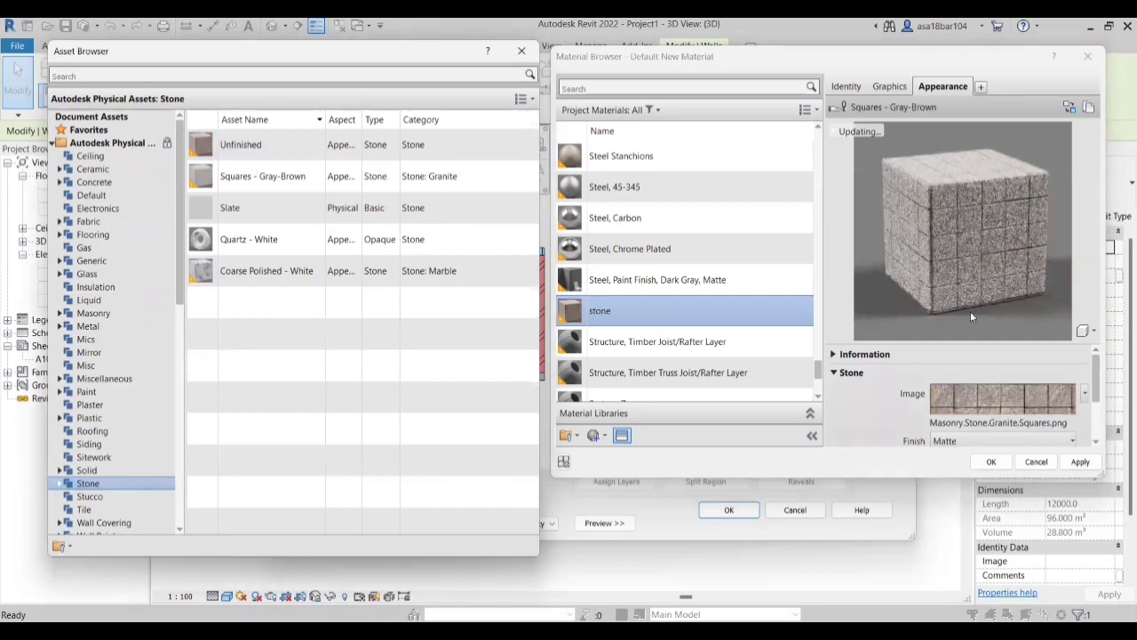
double_click(311, 278)
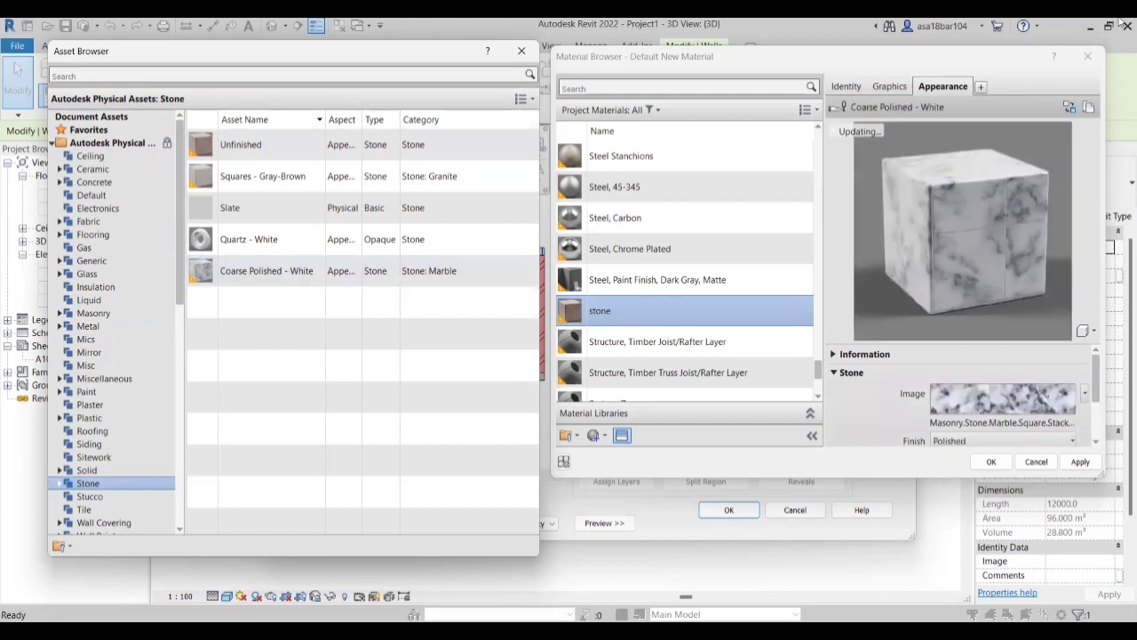
scroll(129, 387, down, 9)
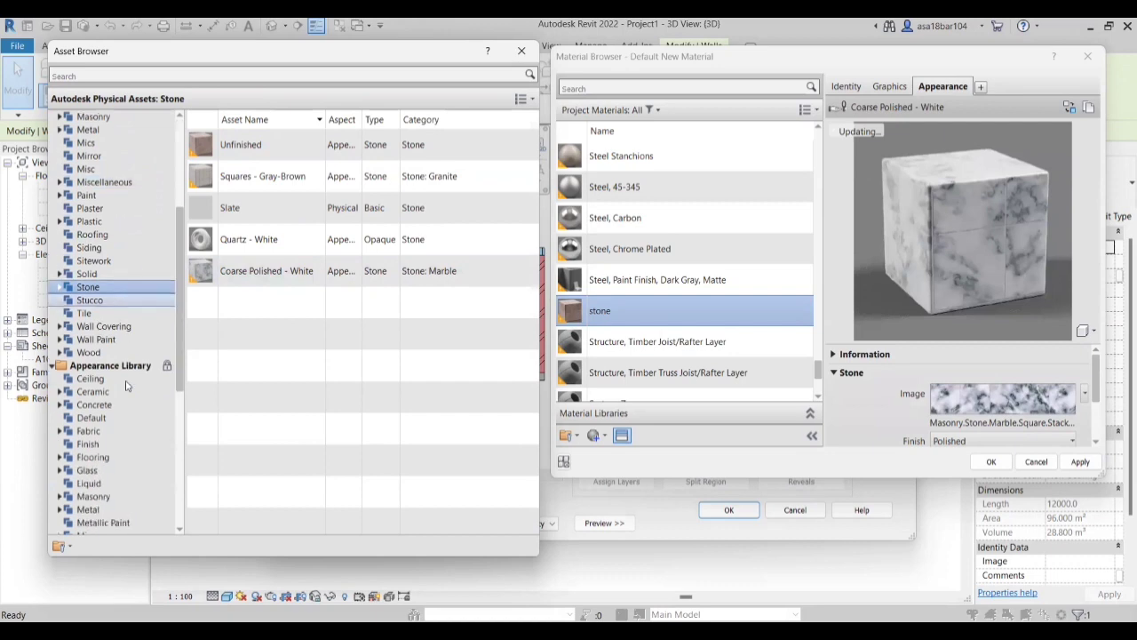
Step: Try the Squares - Gray-Brown, Small Uneven Rectangular Stones - Brown and Rose appearances from the Appearance Library's Stone category on the stone material
scroll(129, 387, down, 2)
click(88, 392)
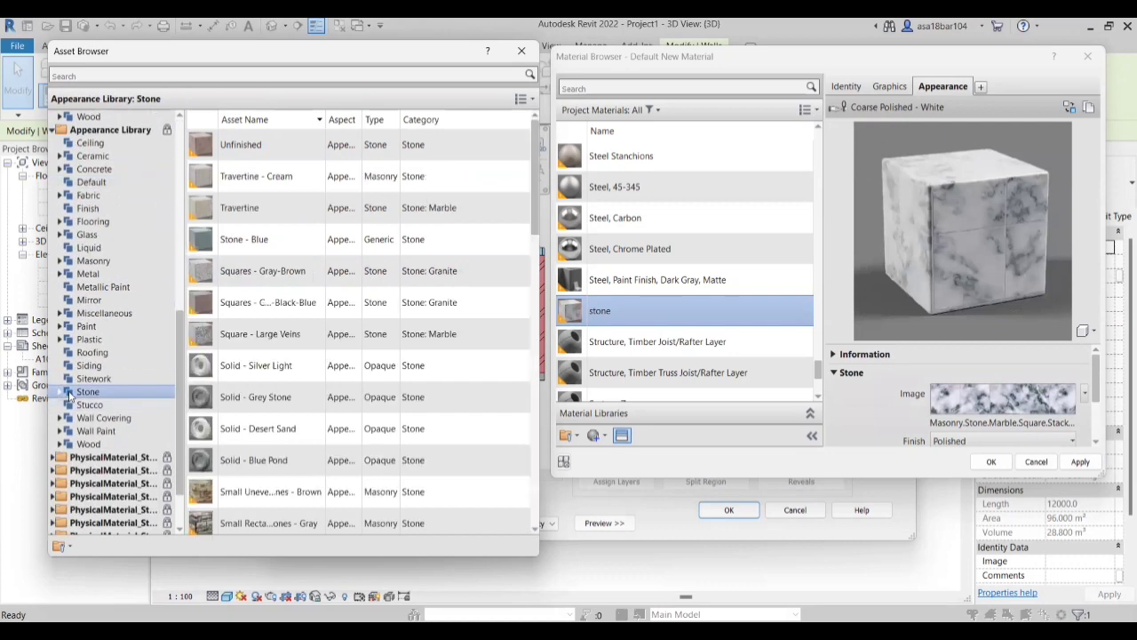
double_click(289, 273)
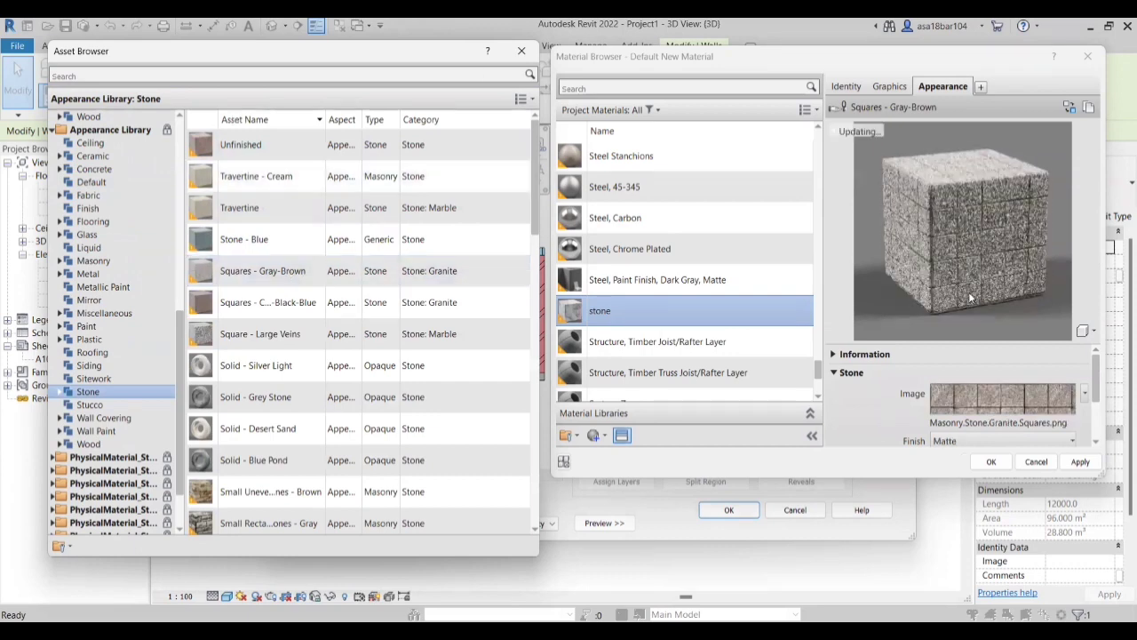
scroll(275, 320, down, 2)
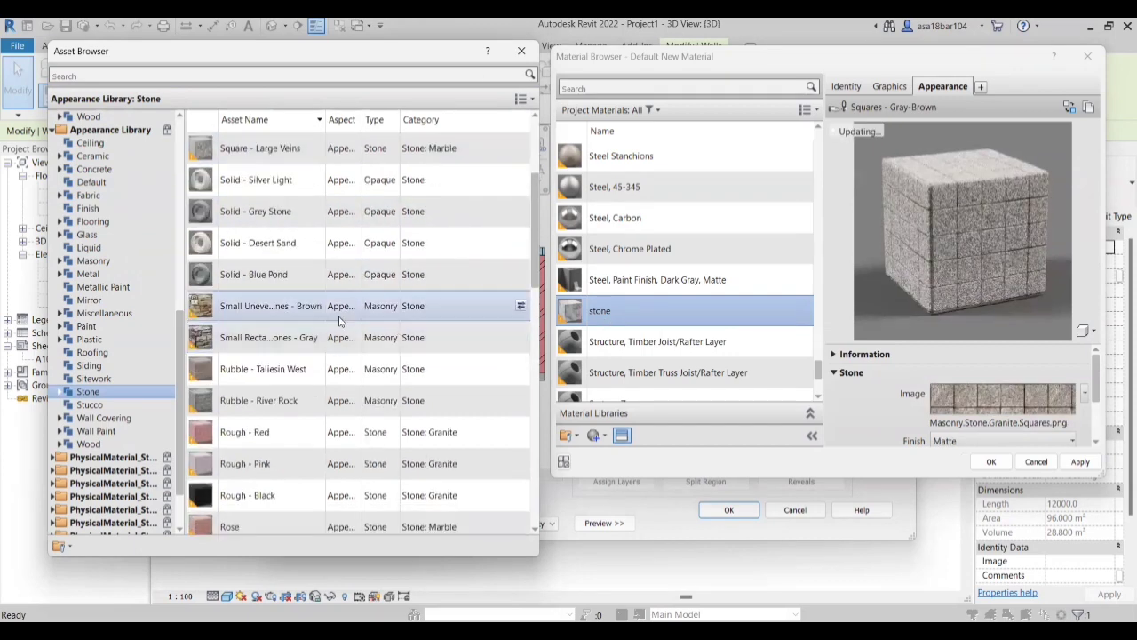
double_click(276, 311)
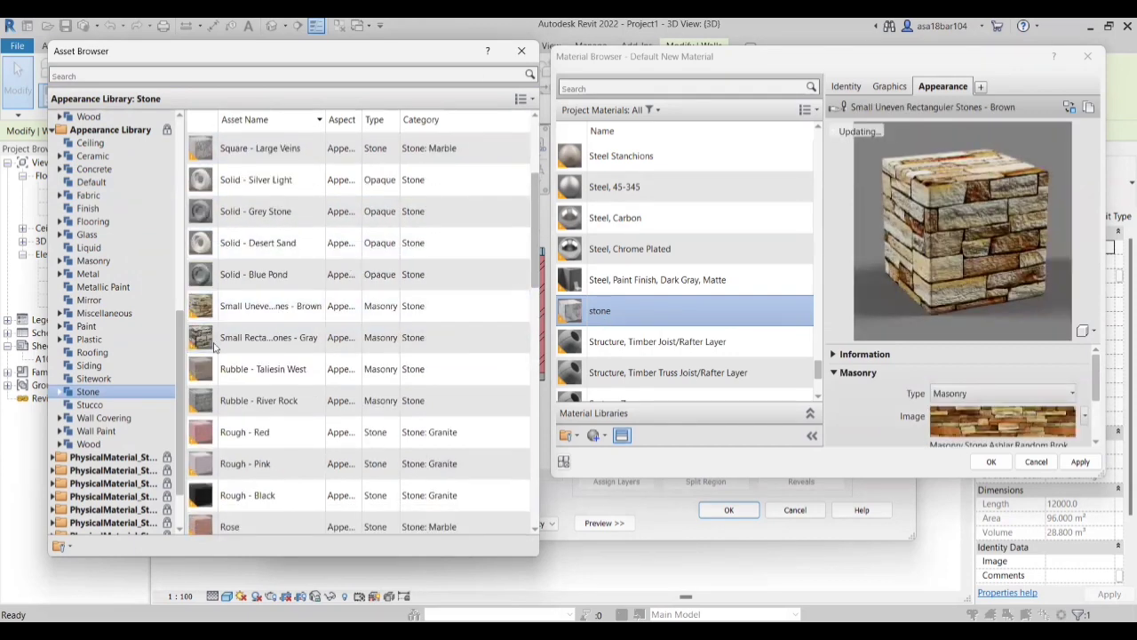
scroll(253, 331, down, 2)
double_click(256, 343)
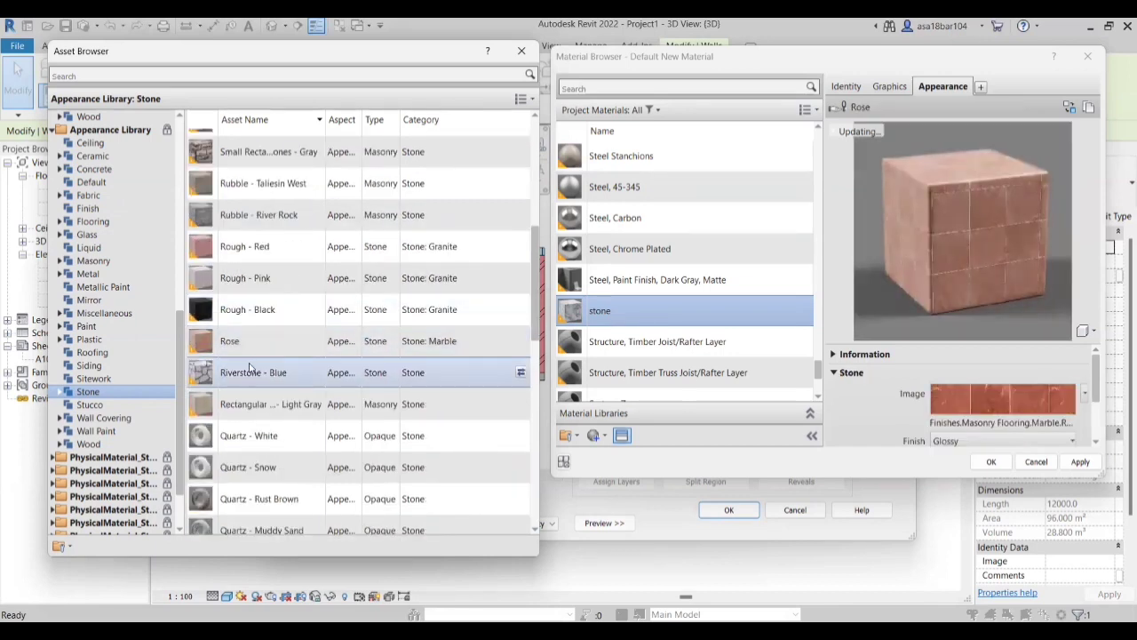
Step: Replace the stone material's appearance with Riverstone - Blue and close the asset browser
double_click(251, 372)
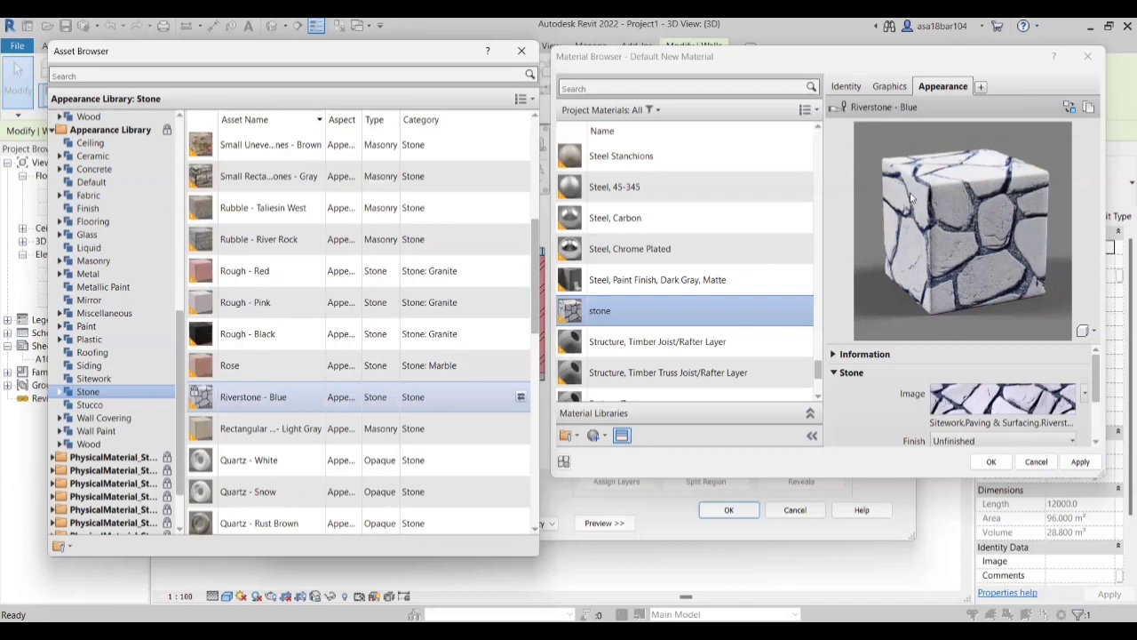
click(521, 52)
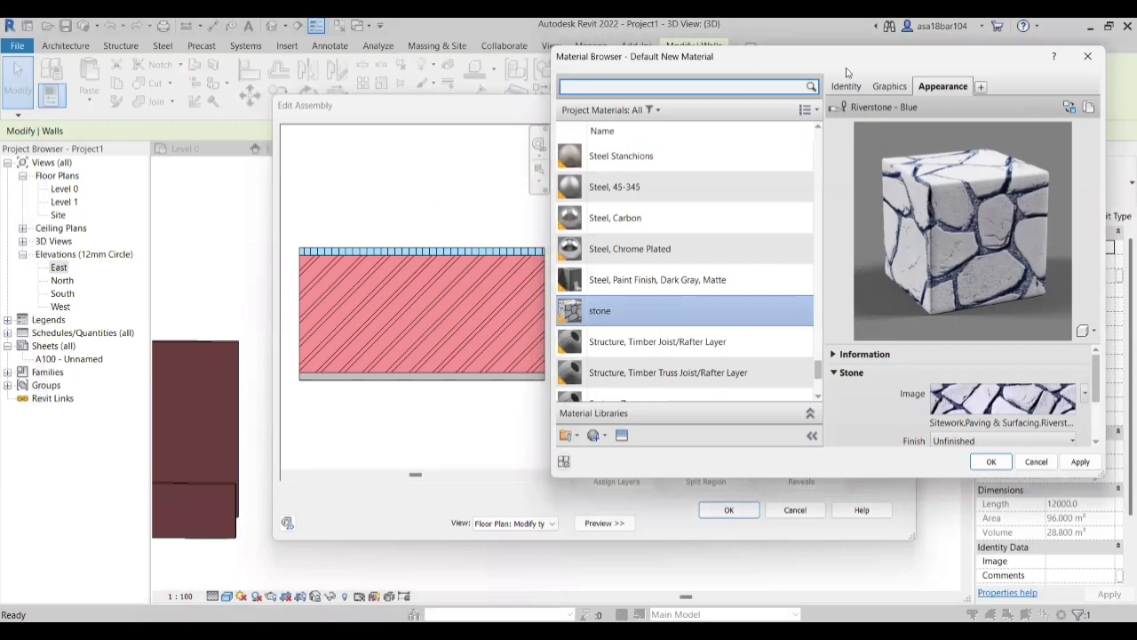
drag(622, 73, 400, 82)
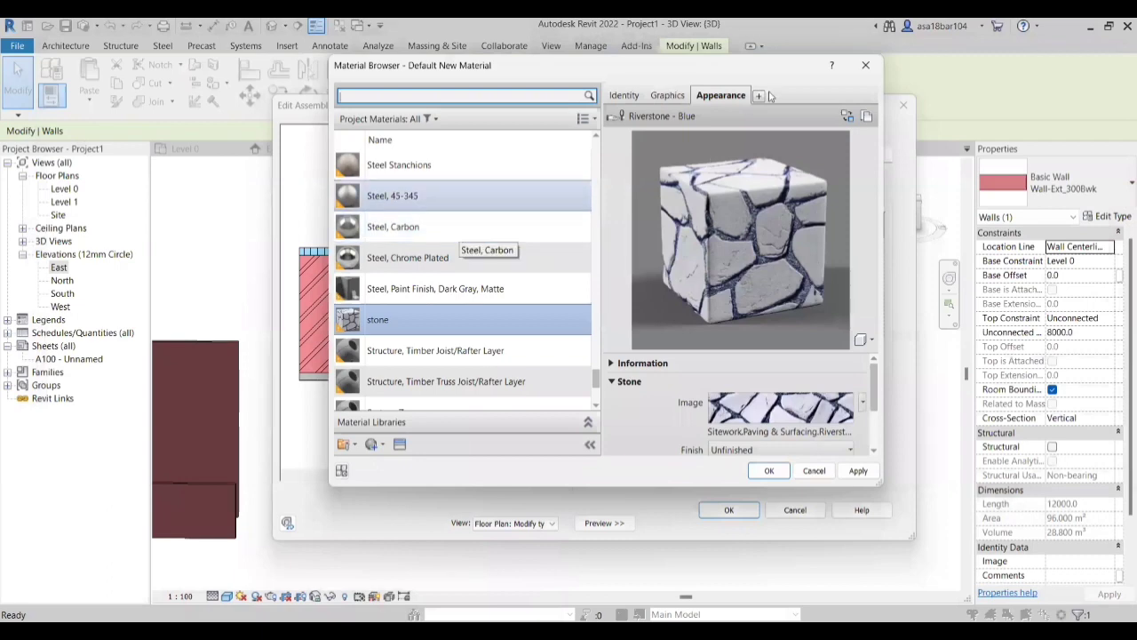
Step: Set the stone material's shading colour to RGB 170 165 70
click(669, 96)
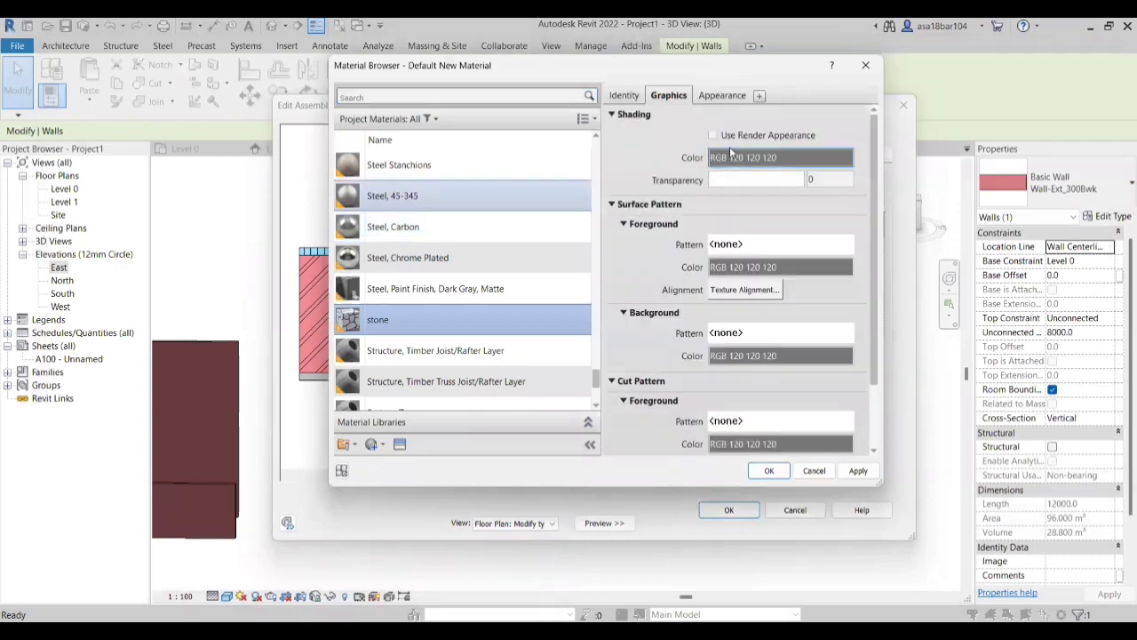
click(734, 156)
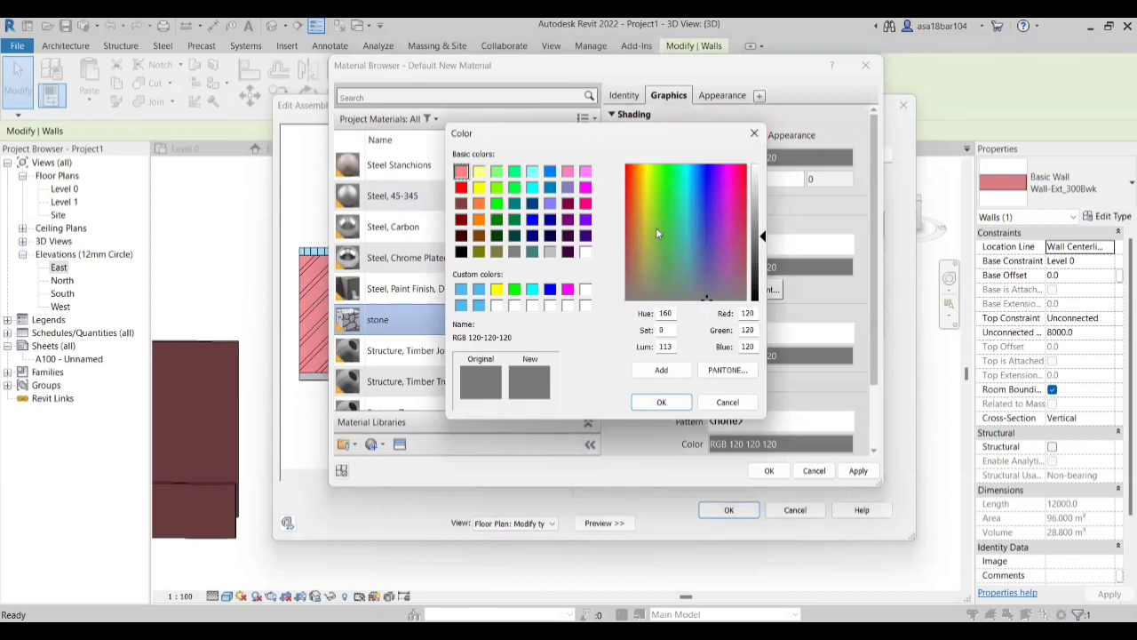
drag(635, 232, 644, 242)
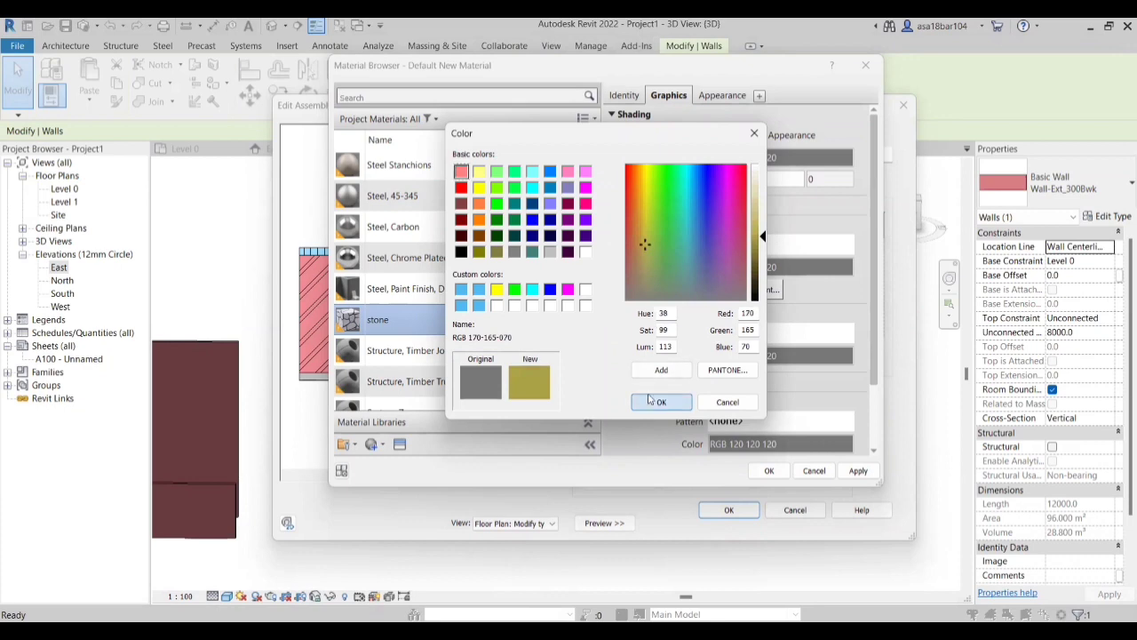
key(Return)
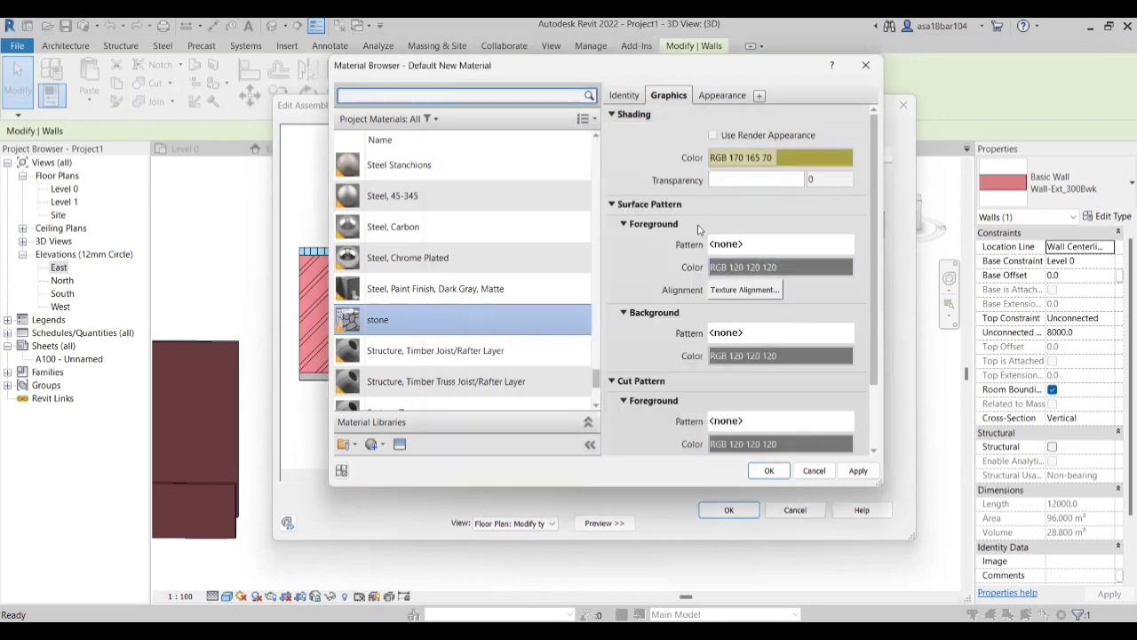
Step: Give the stone material's surface foreground the low/medium Blockwork drafting pattern in dark grey RGB 54 54 54
click(797, 253)
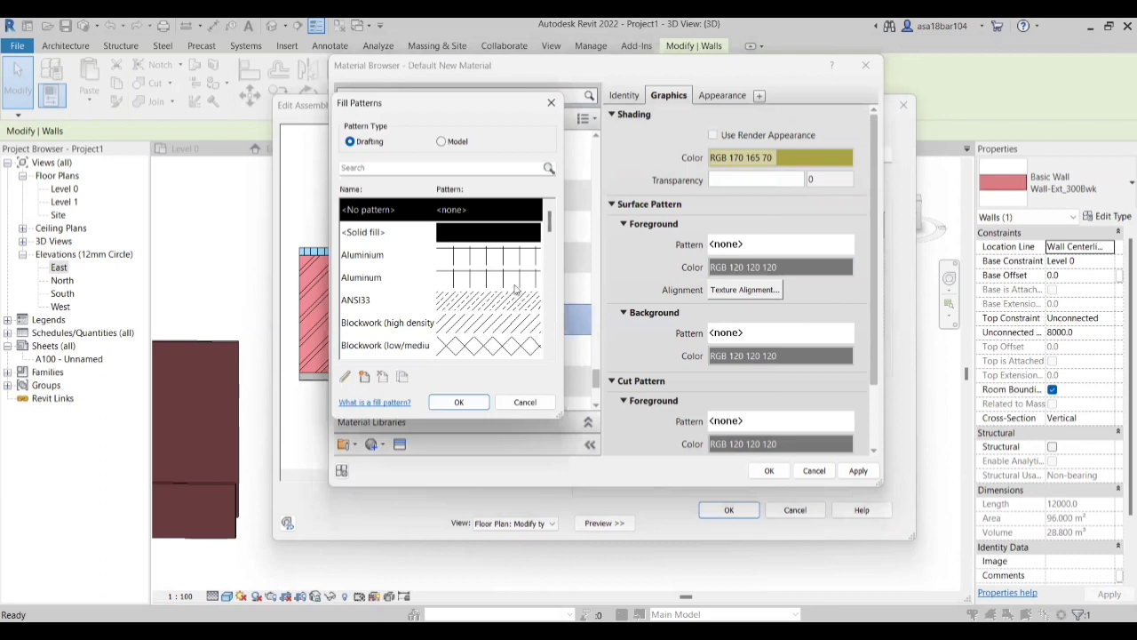
scroll(515, 288, down, 1)
click(515, 284)
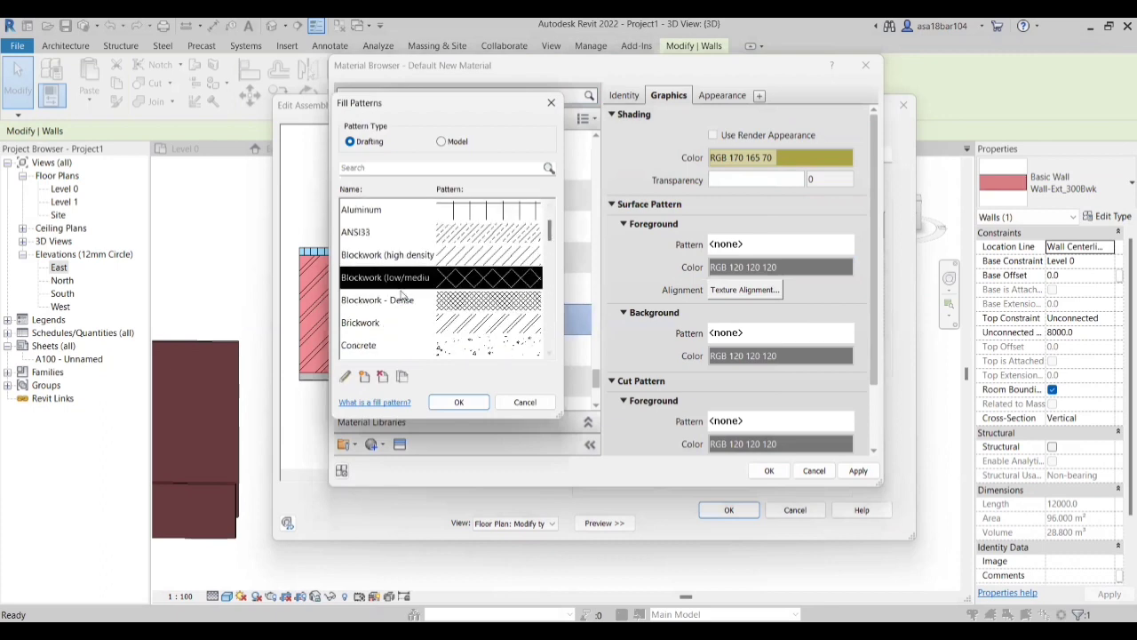
click(467, 404)
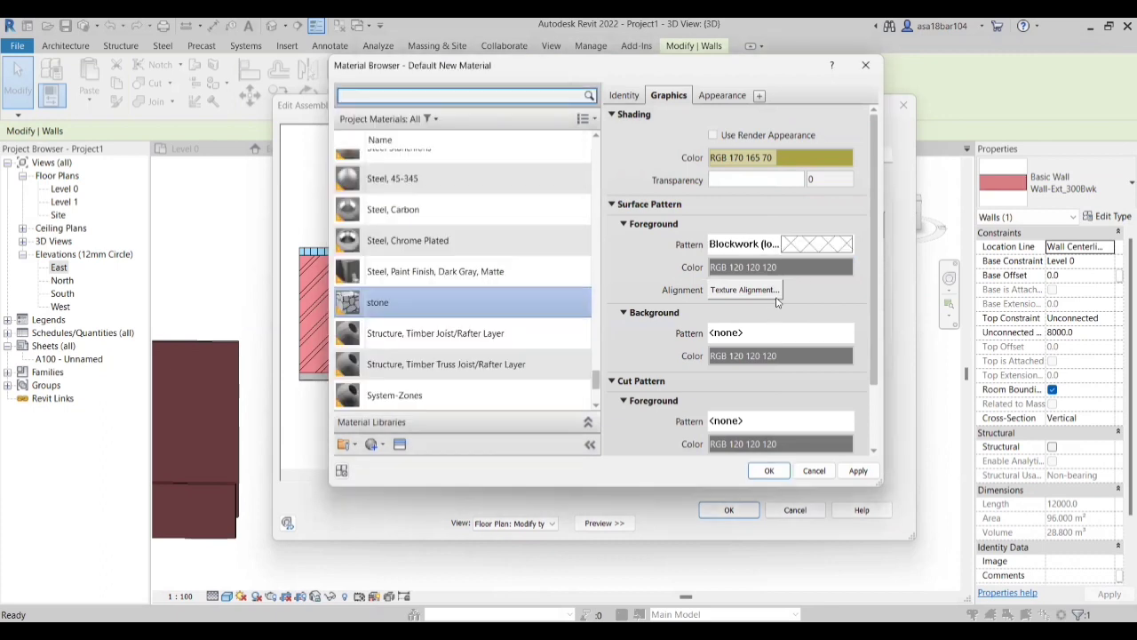
click(795, 270)
drag(761, 241, 762, 272)
click(663, 402)
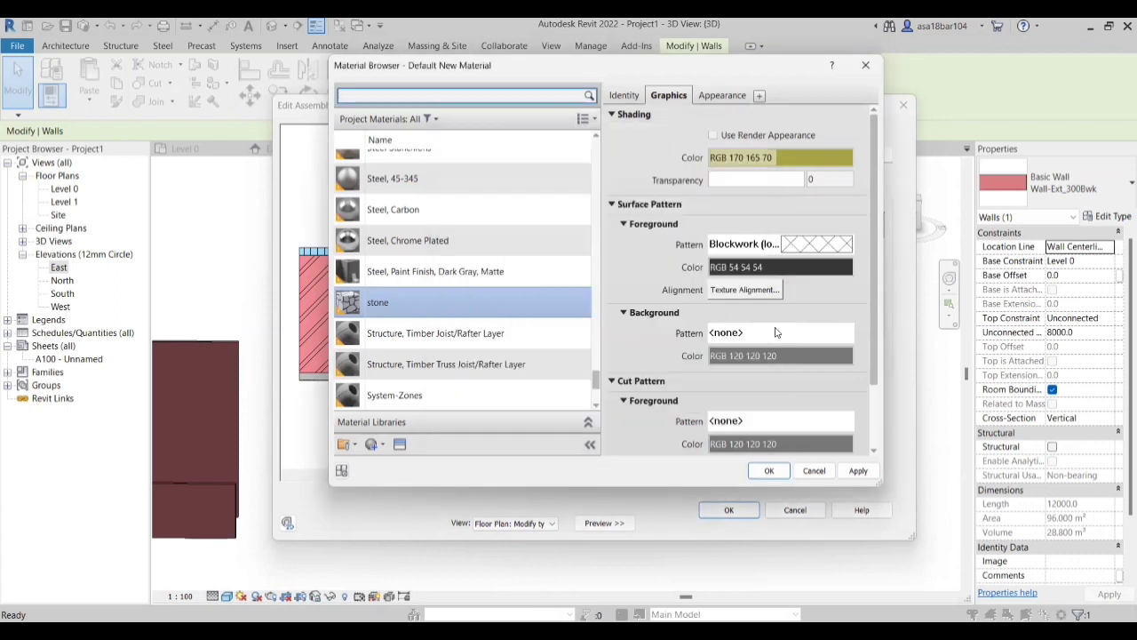
Step: Give the stone material's cut foreground the ANSI33 pattern in colour RGB 26 26 26
click(761, 421)
scroll(466, 311, down, 3)
scroll(465, 311, up, 3)
click(473, 307)
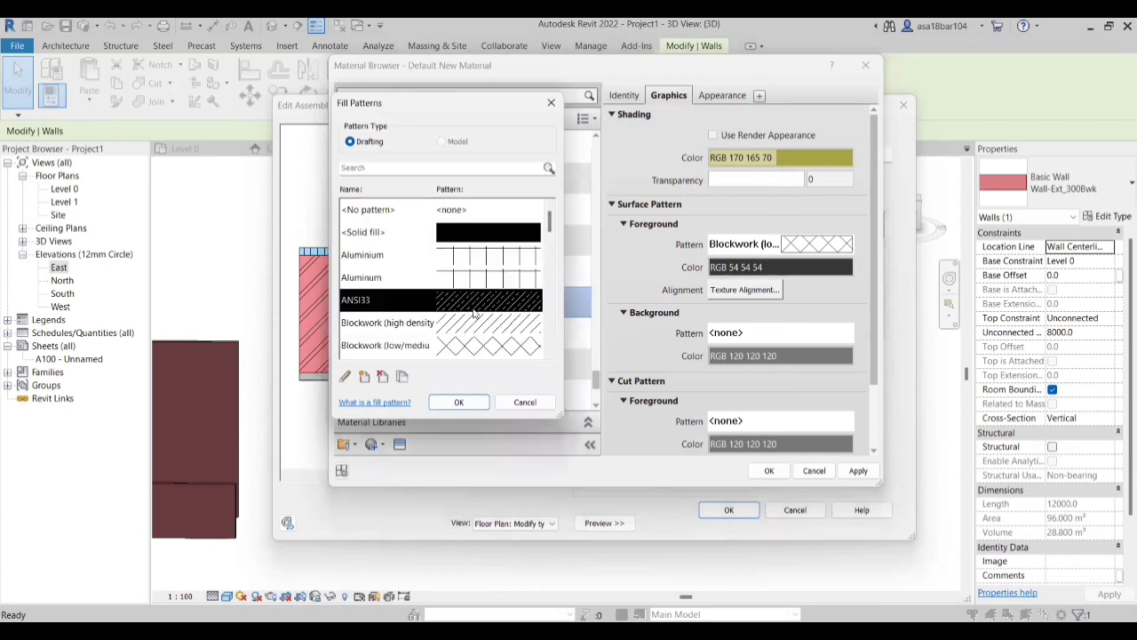
click(458, 402)
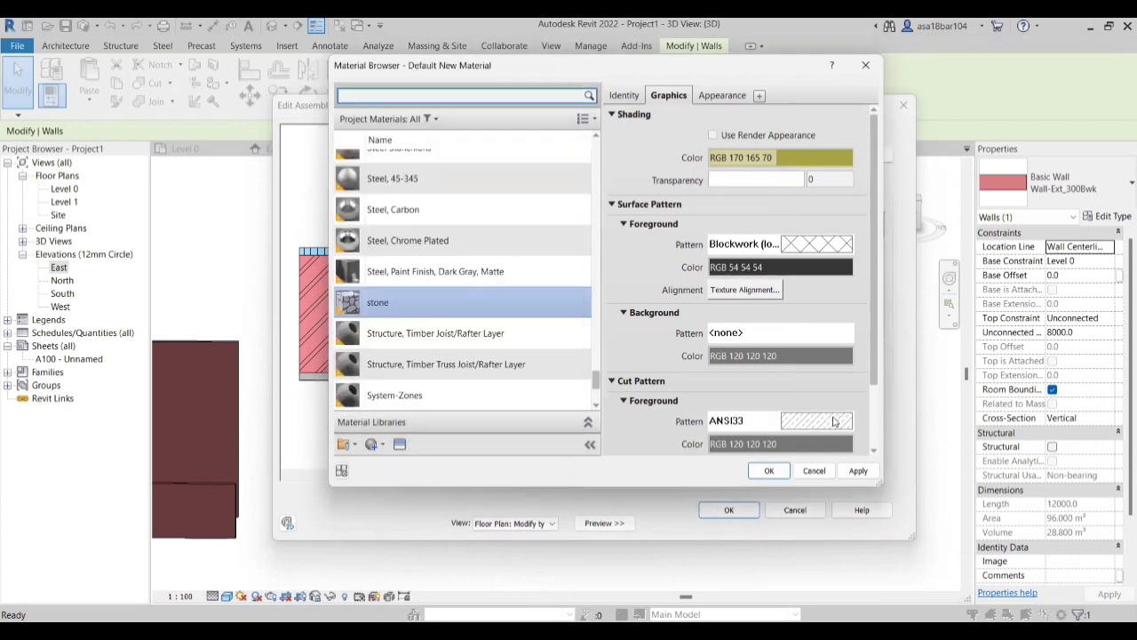
scroll(776, 407, down, 1)
click(775, 407)
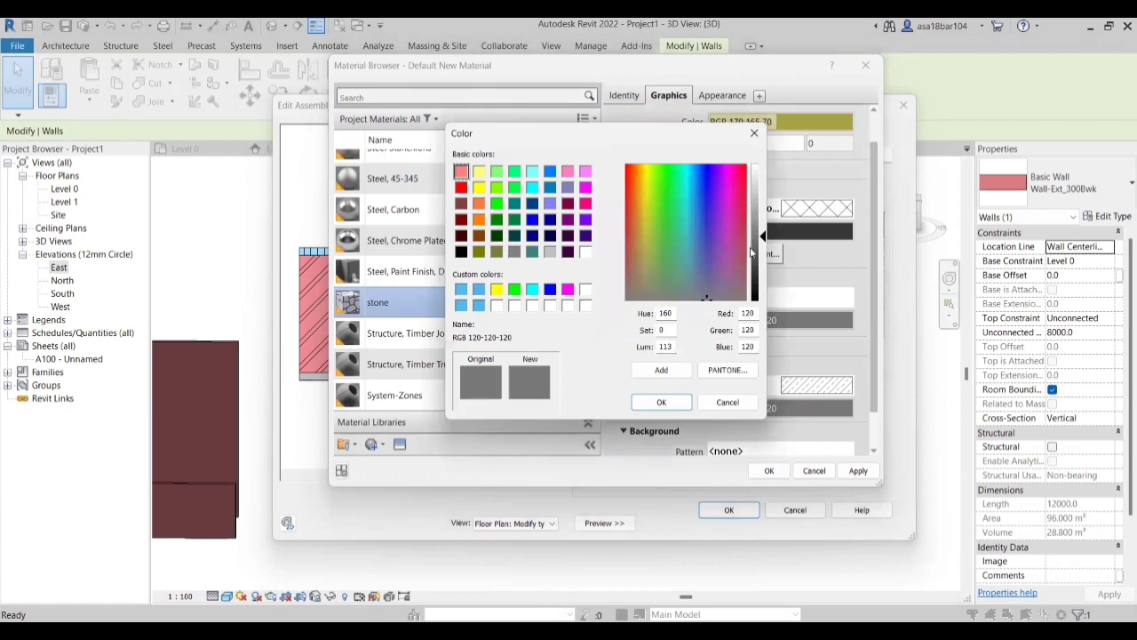
drag(760, 256, 761, 291)
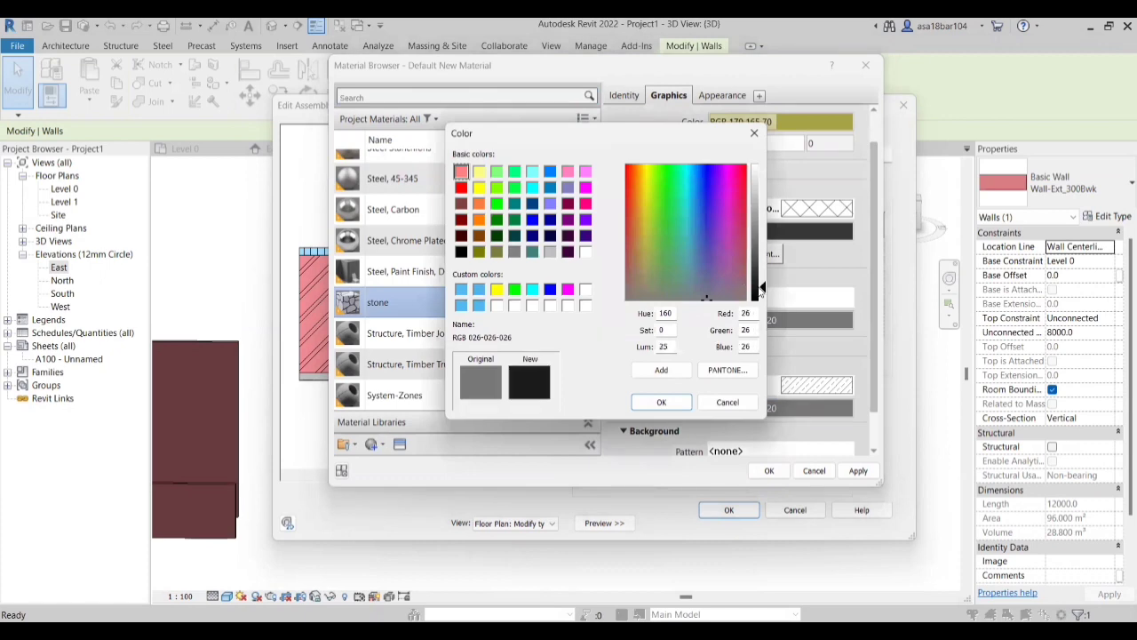
click(661, 402)
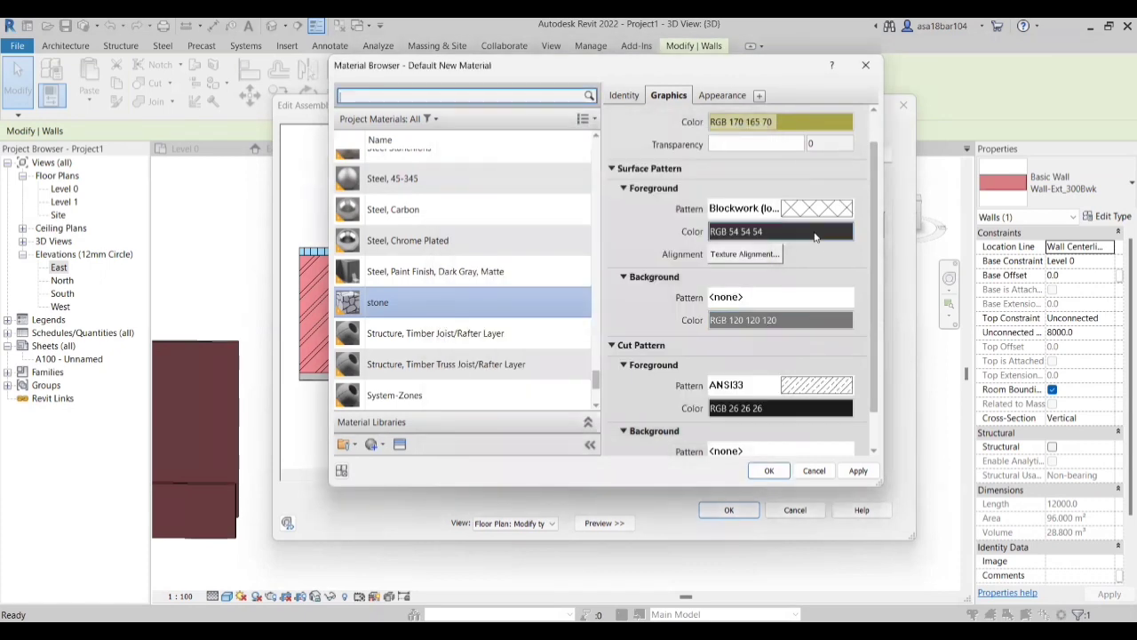
Step: Darken the surface foreground pattern colour to RGB 8 8 8 and accept the stone material for the wall layer
click(764, 231)
drag(762, 272, 762, 296)
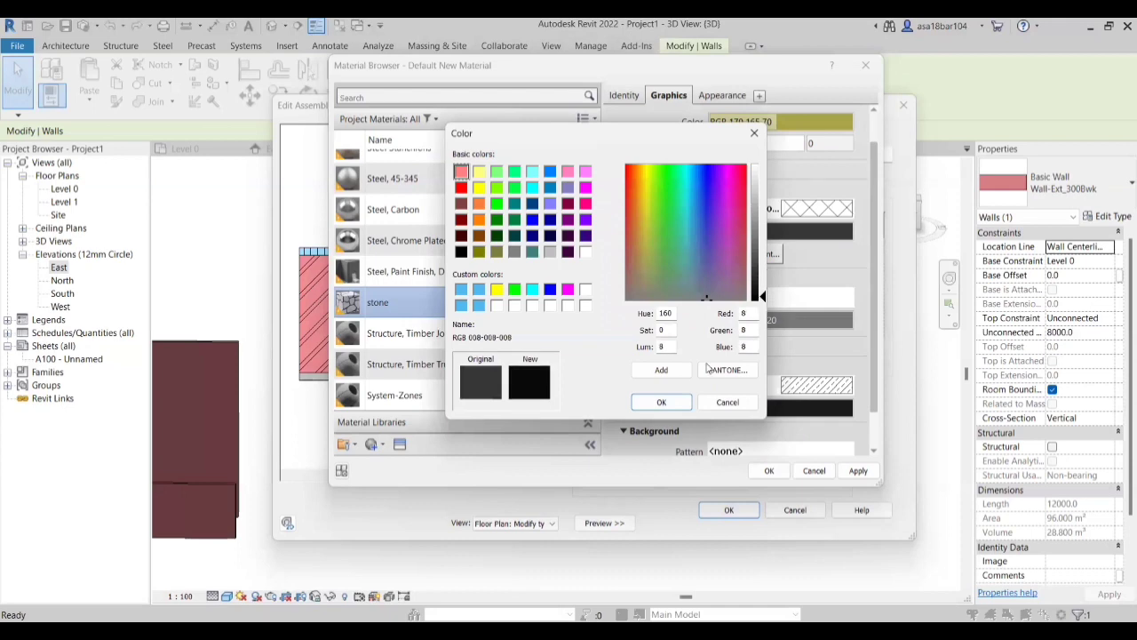
click(662, 403)
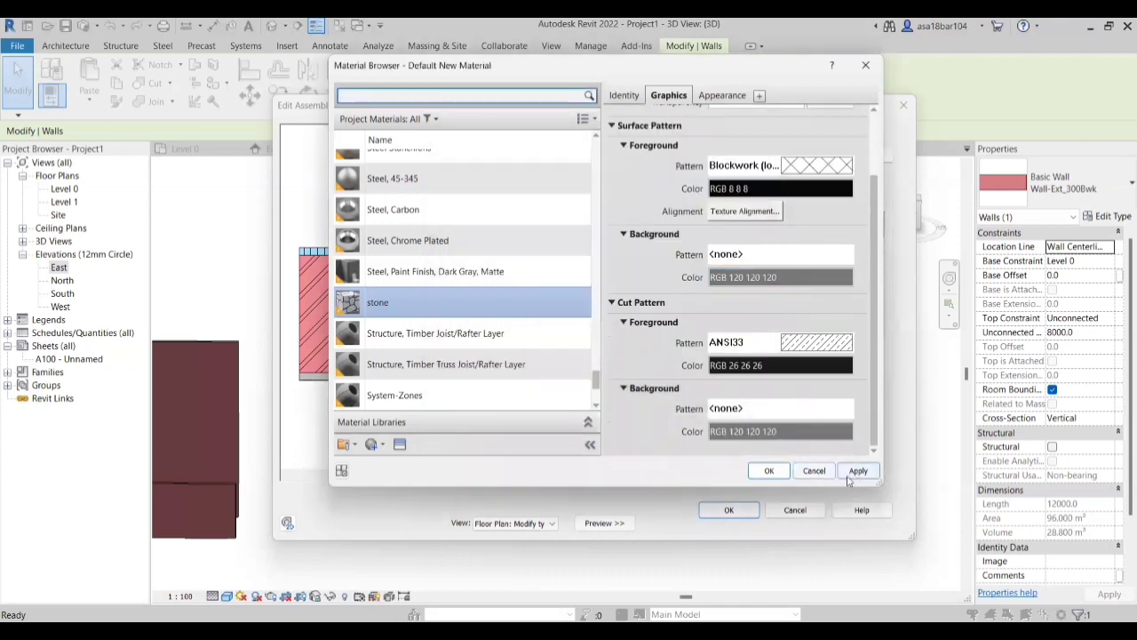
click(767, 472)
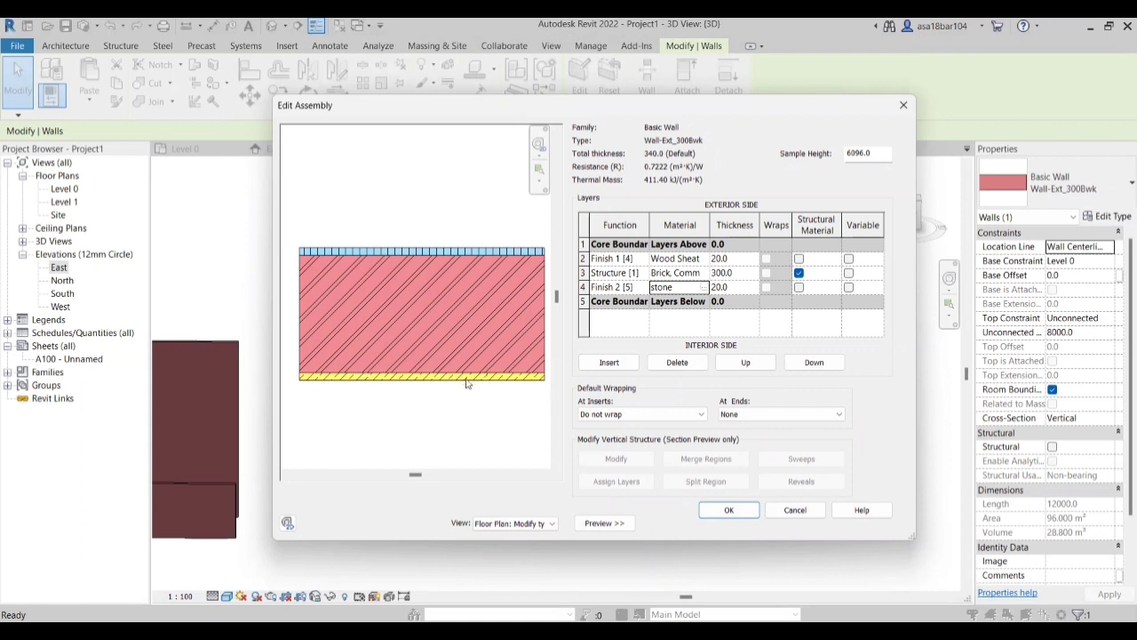
Step: Check the stone layer in the wall preview, then review the stone material's appearance and graphics settings without changing them
scroll(402, 391, down, 1)
scroll(419, 366, up, 1)
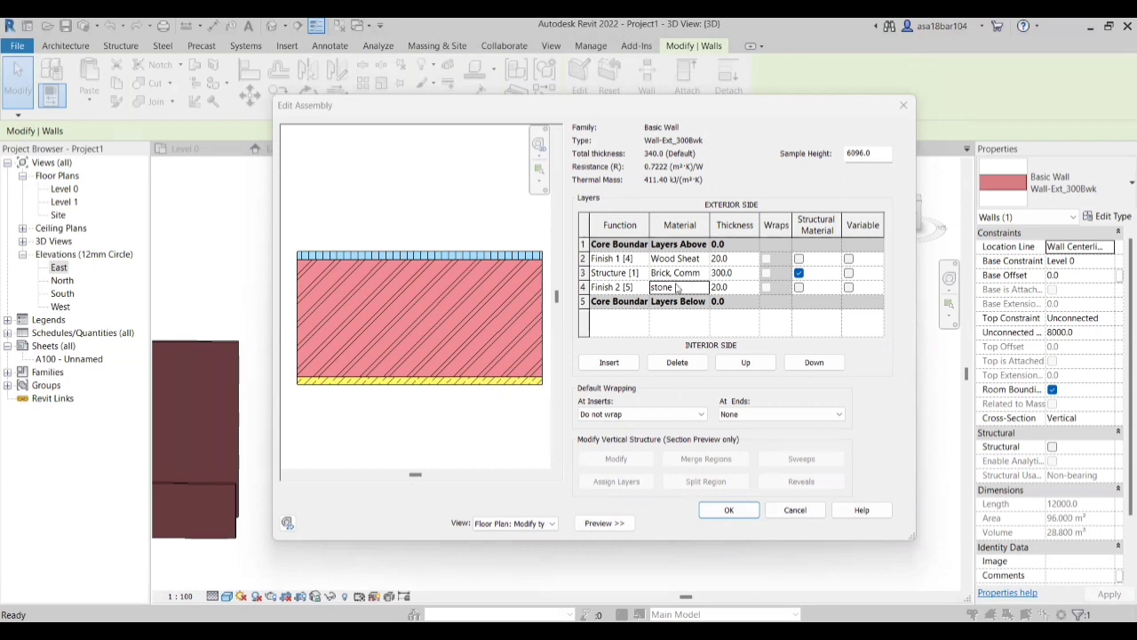
click(705, 288)
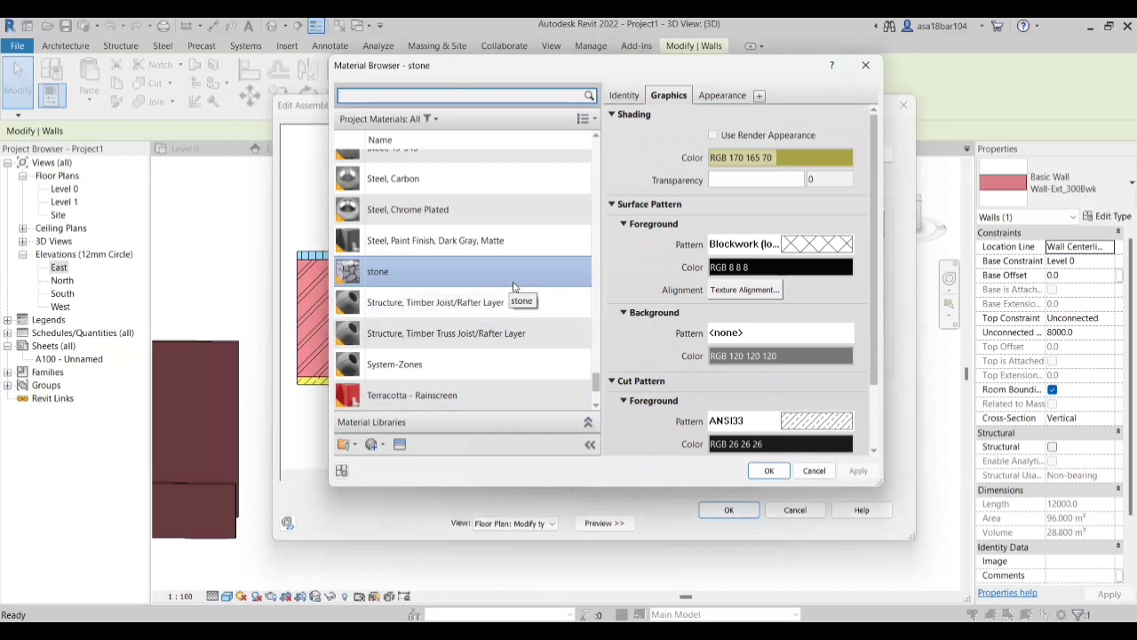
click(400, 444)
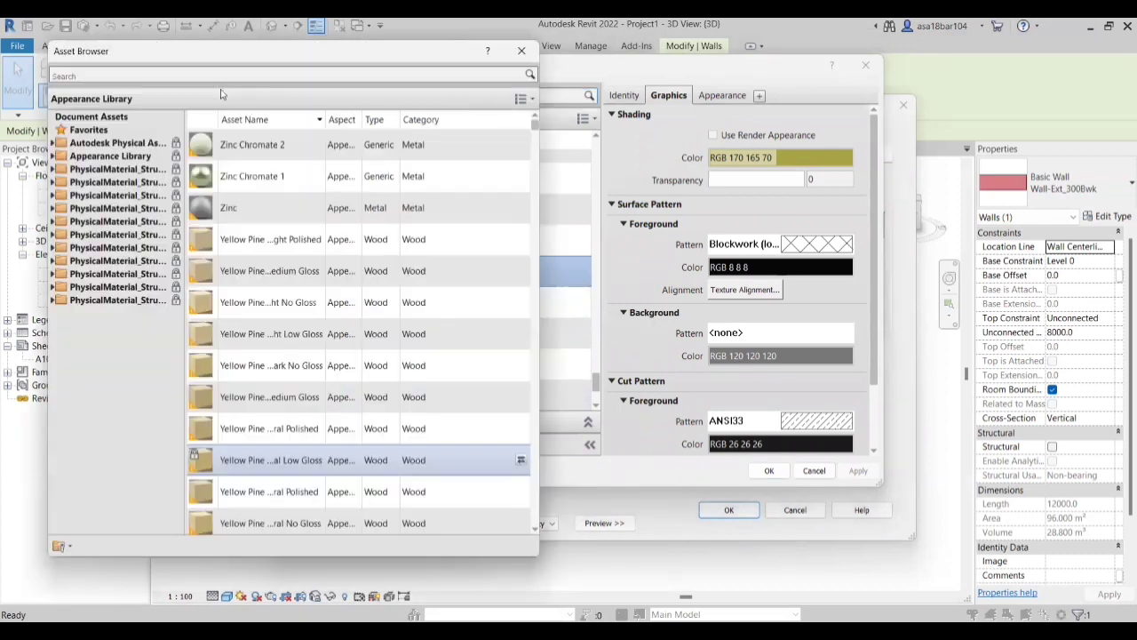
drag(715, 67, 931, 77)
click(933, 105)
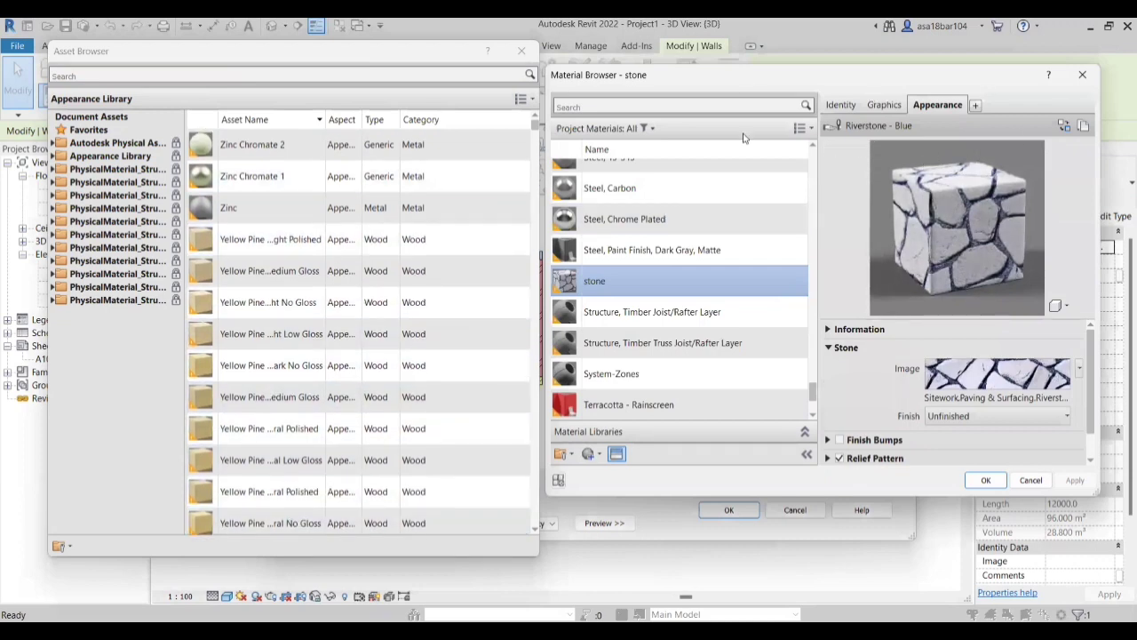
click(521, 50)
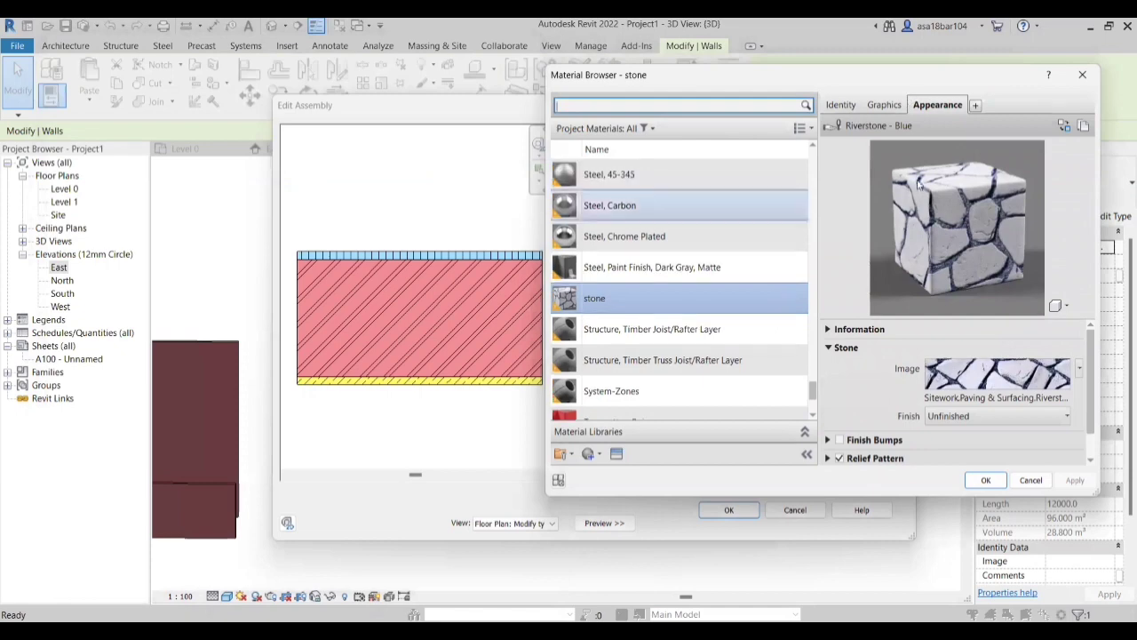
click(885, 105)
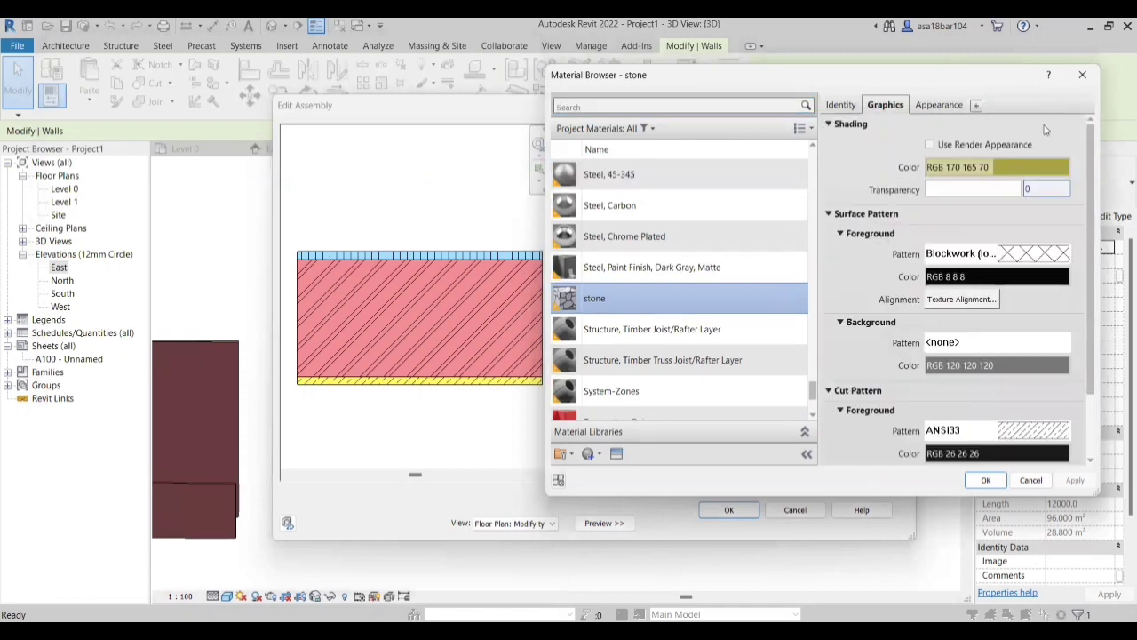
click(1091, 75)
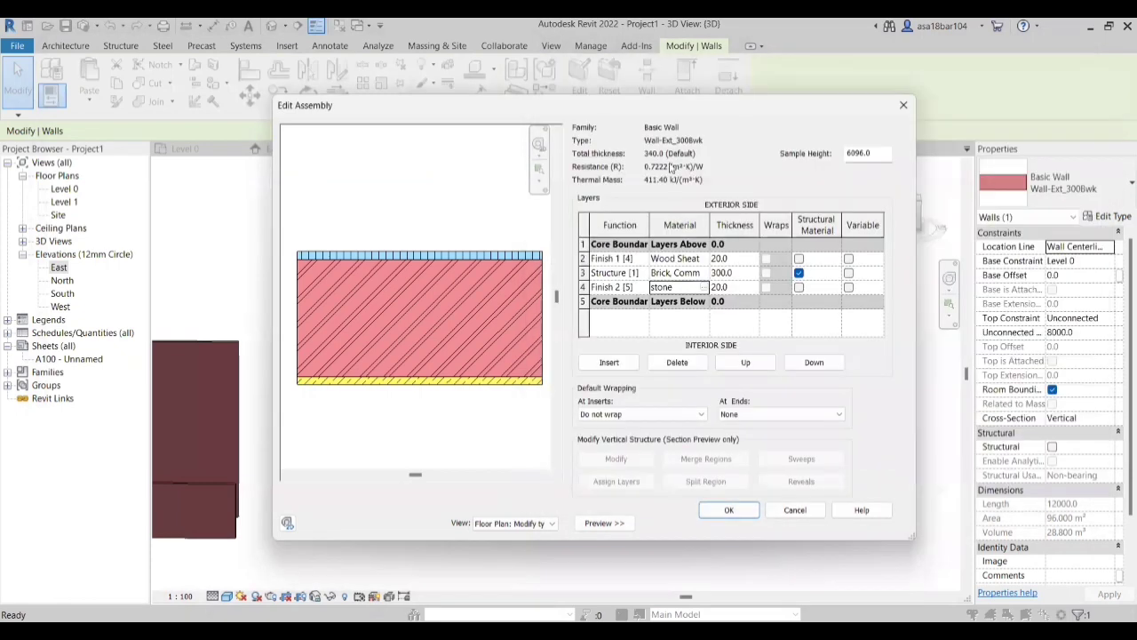
Step: Accept the layer structure and type properties of Wall-Ext_300Bwk, then show the Level 0 floor plan
click(728, 510)
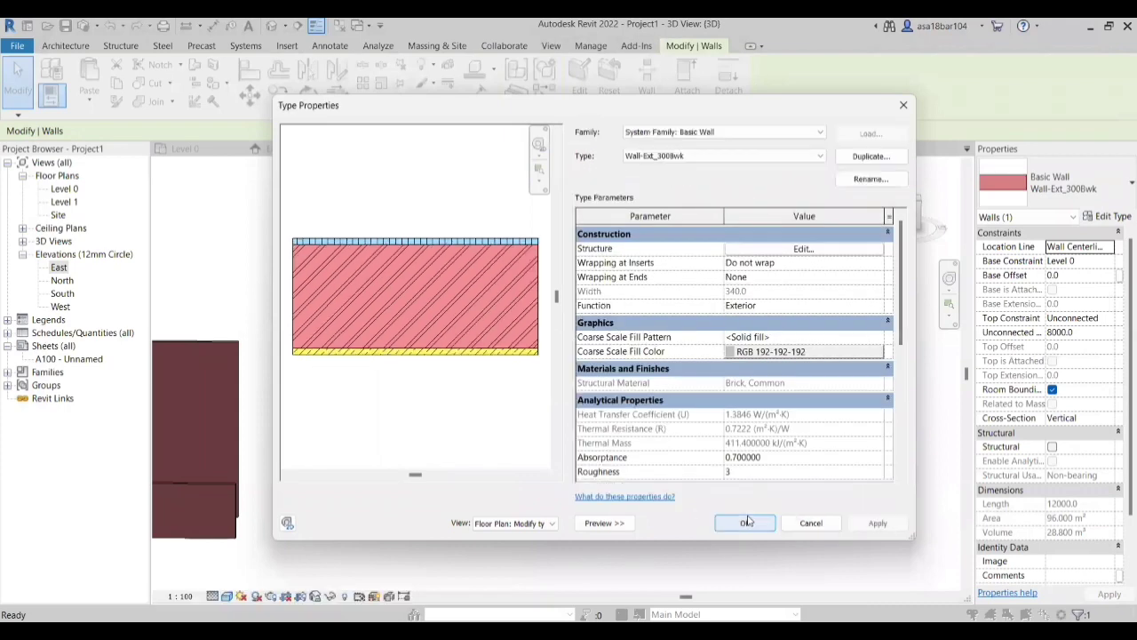
click(878, 522)
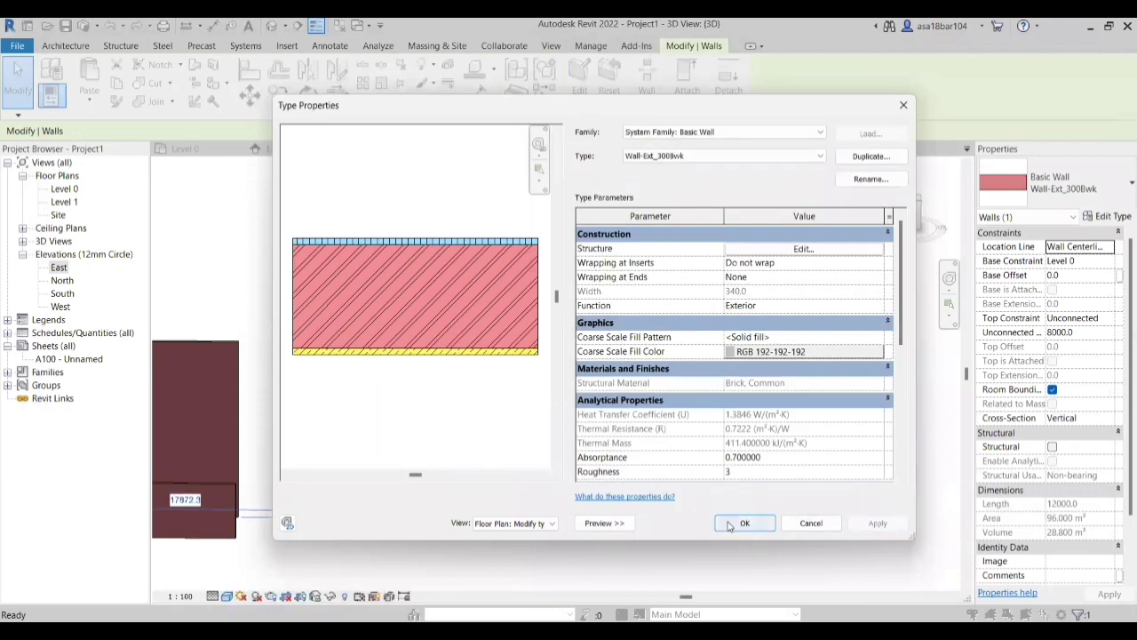
click(730, 524)
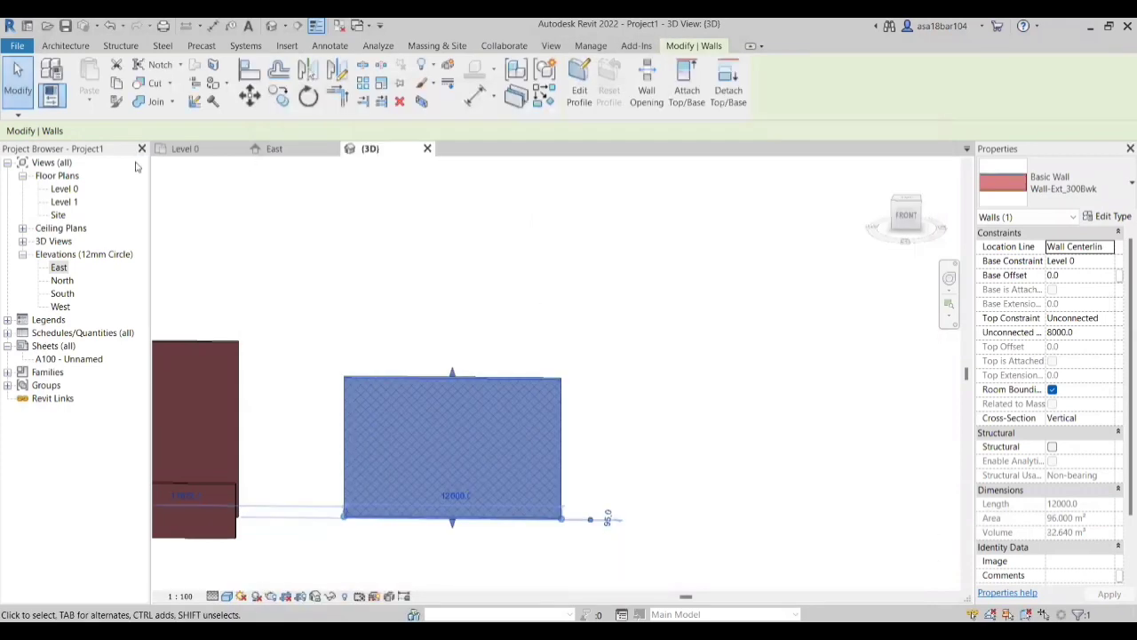
click(183, 149)
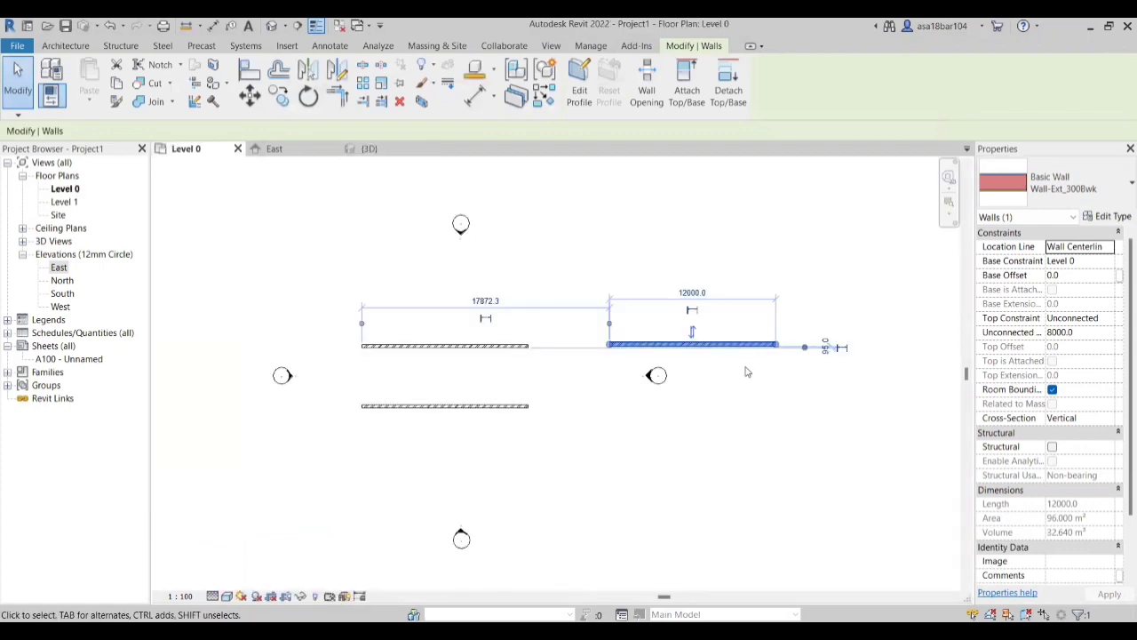
Step: Set the visual style of the Level 0 plan to Shaded to show the wall's layer colours and cut patterns
click(702, 364)
scroll(690, 361, up, 5)
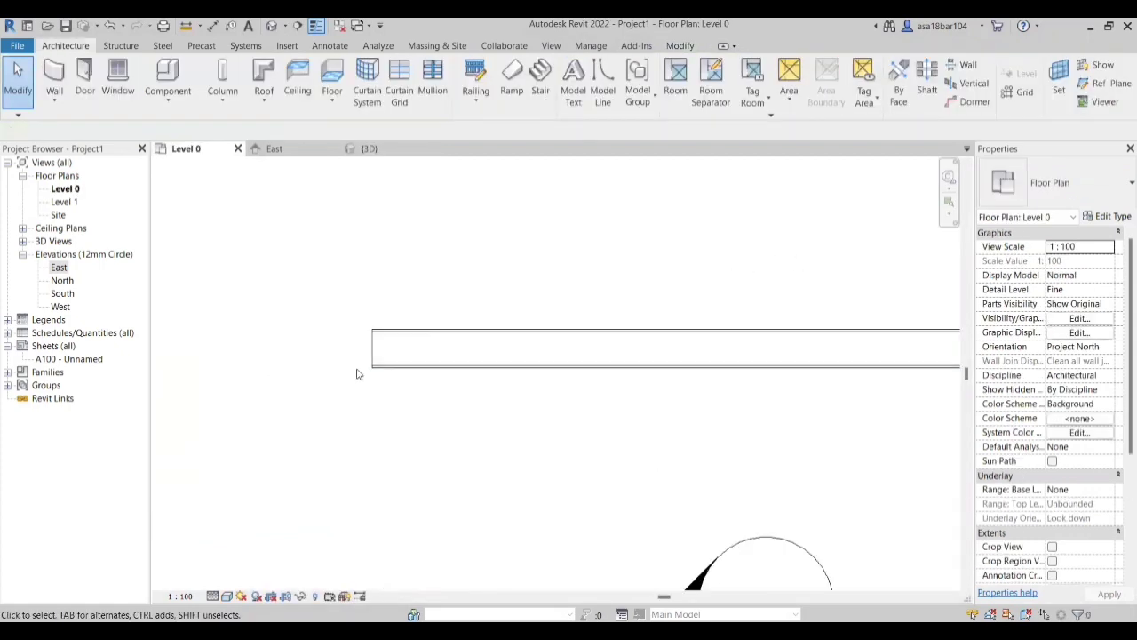
scroll(376, 333, up, 3)
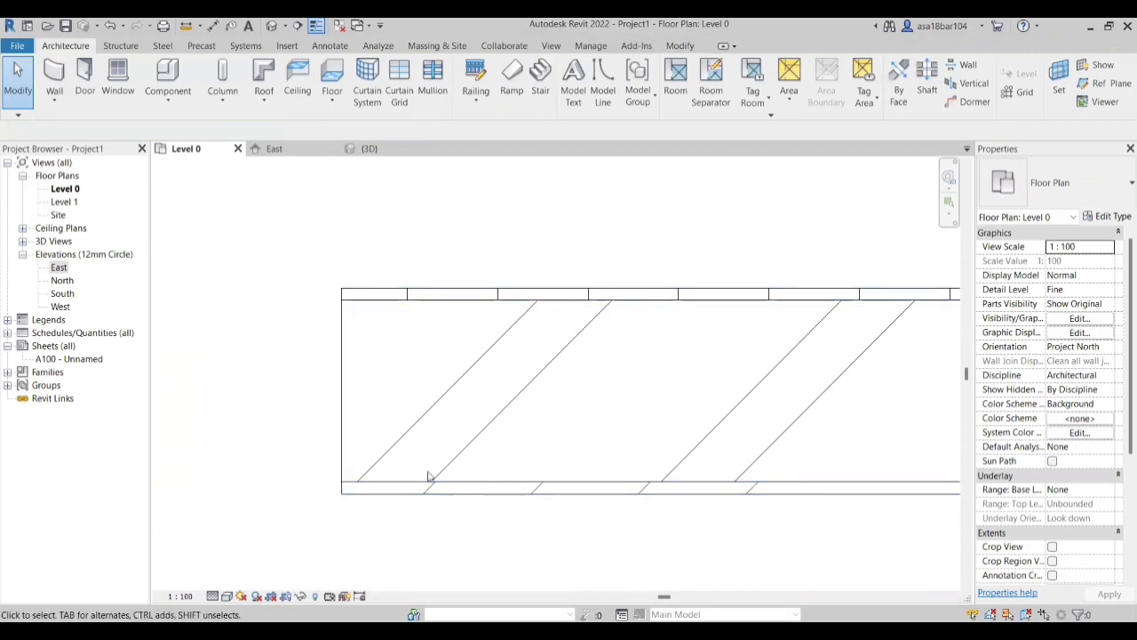
scroll(413, 418, down, 2)
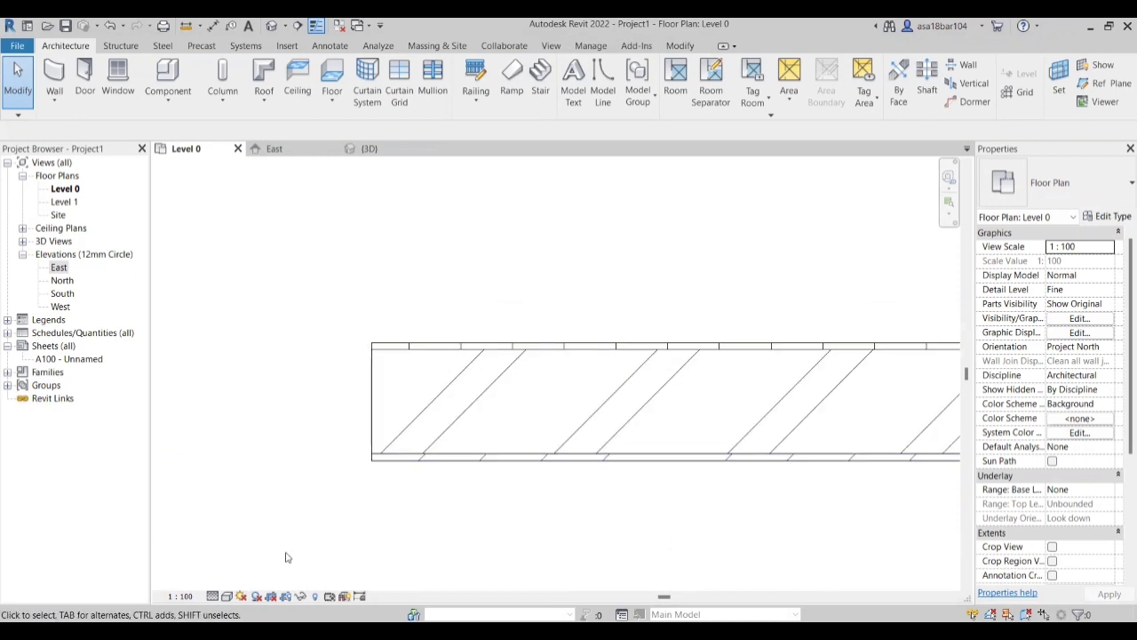
click(226, 596)
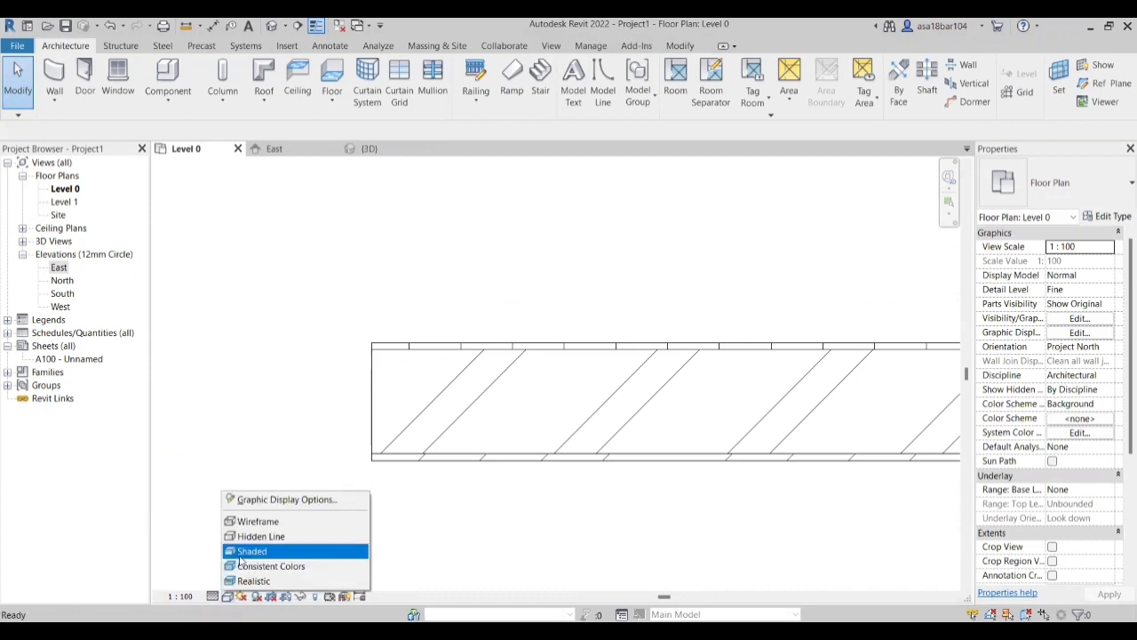
click(239, 552)
scroll(249, 505, down, 3)
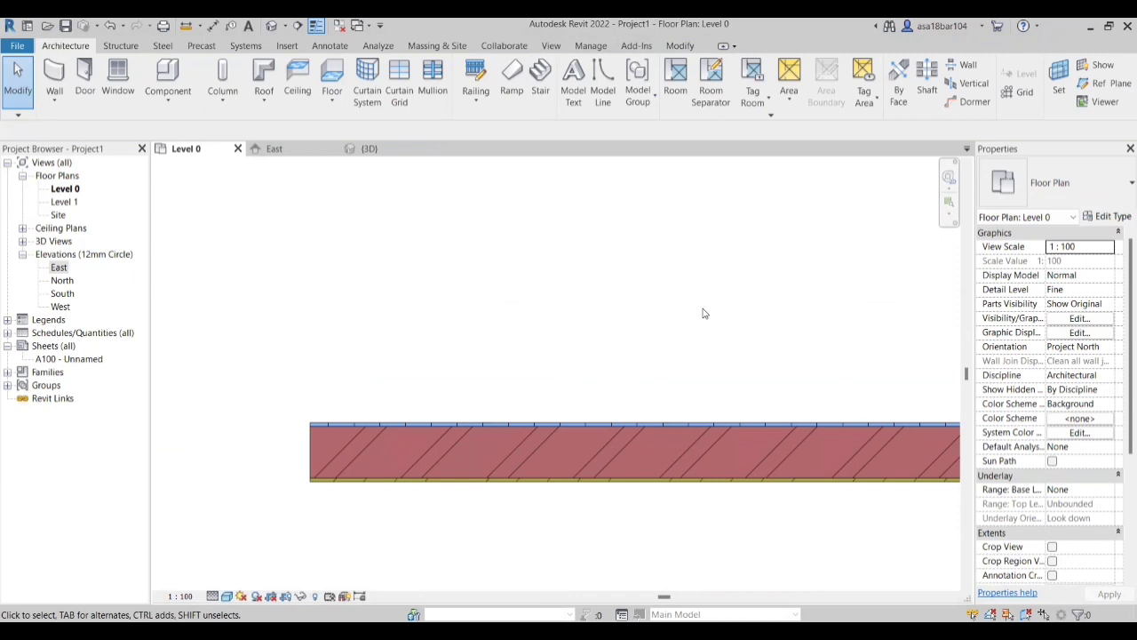
scroll(632, 326, down, 2)
scroll(415, 490, up, 3)
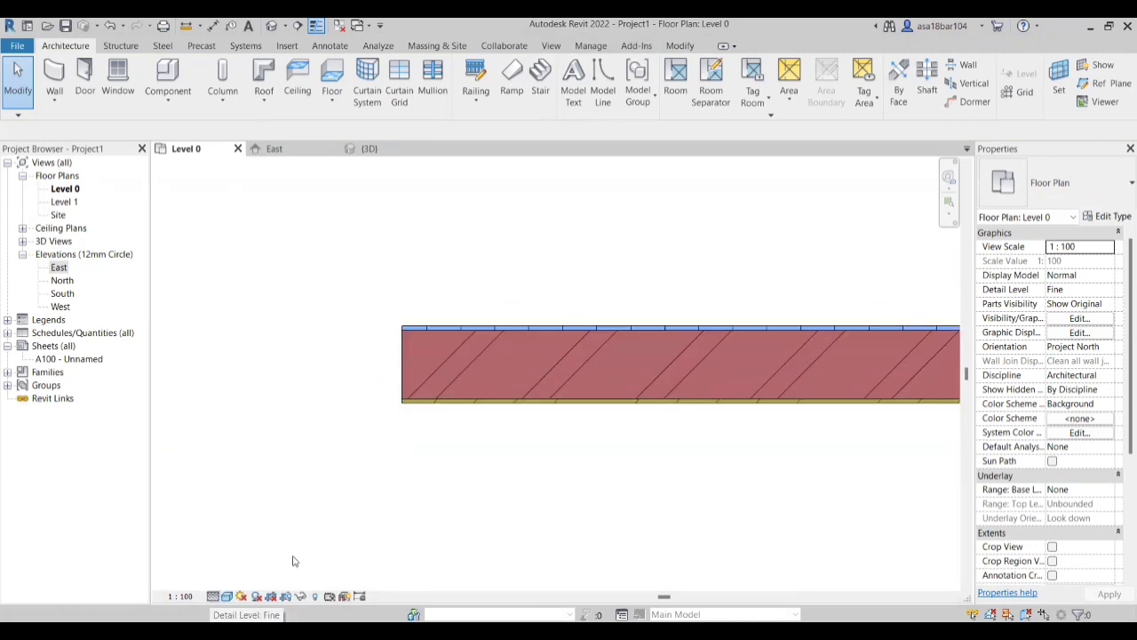
Step: Compare the wall in plan at Coarse and Fine detail levels, leaving the view at Fine
click(239, 551)
scroll(624, 358, down, 1)
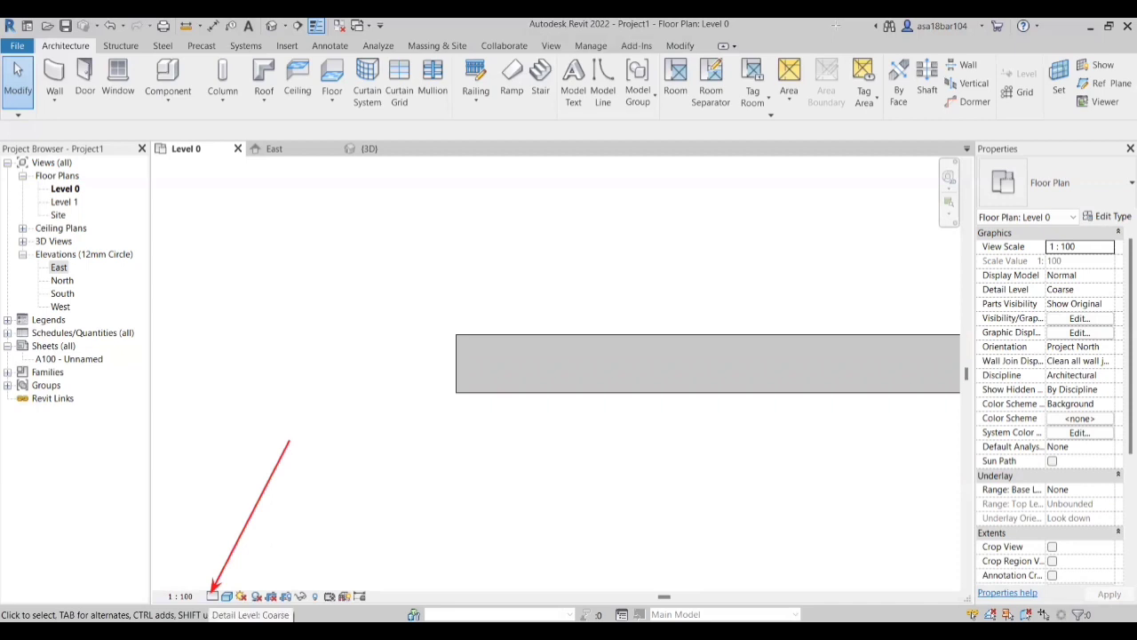
click(212, 595)
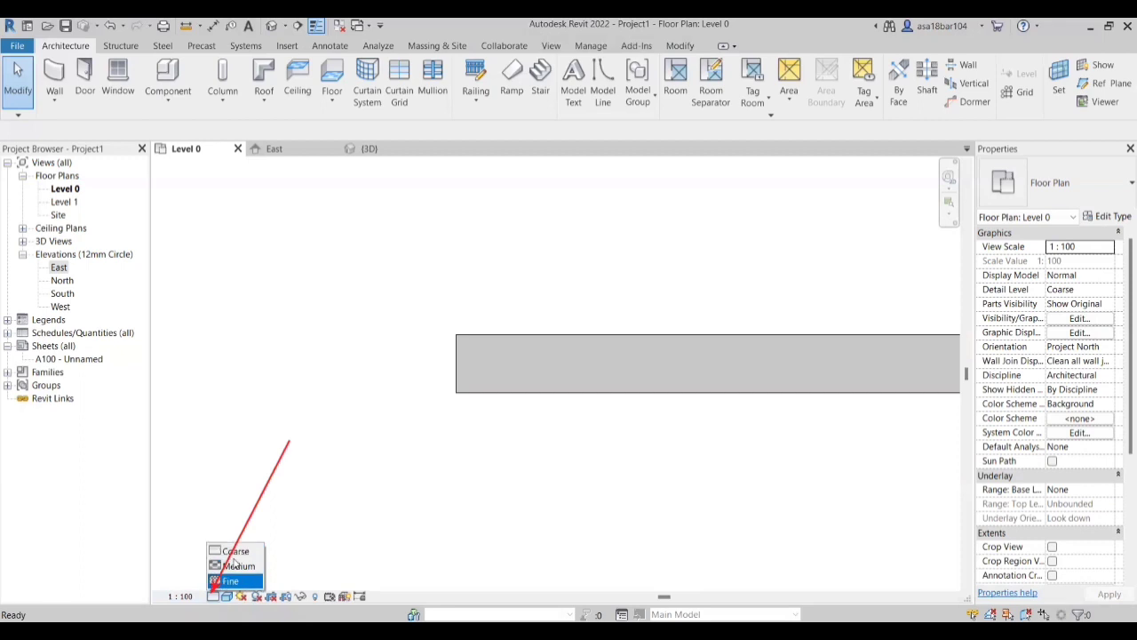
click(229, 580)
scroll(245, 491, down, 2)
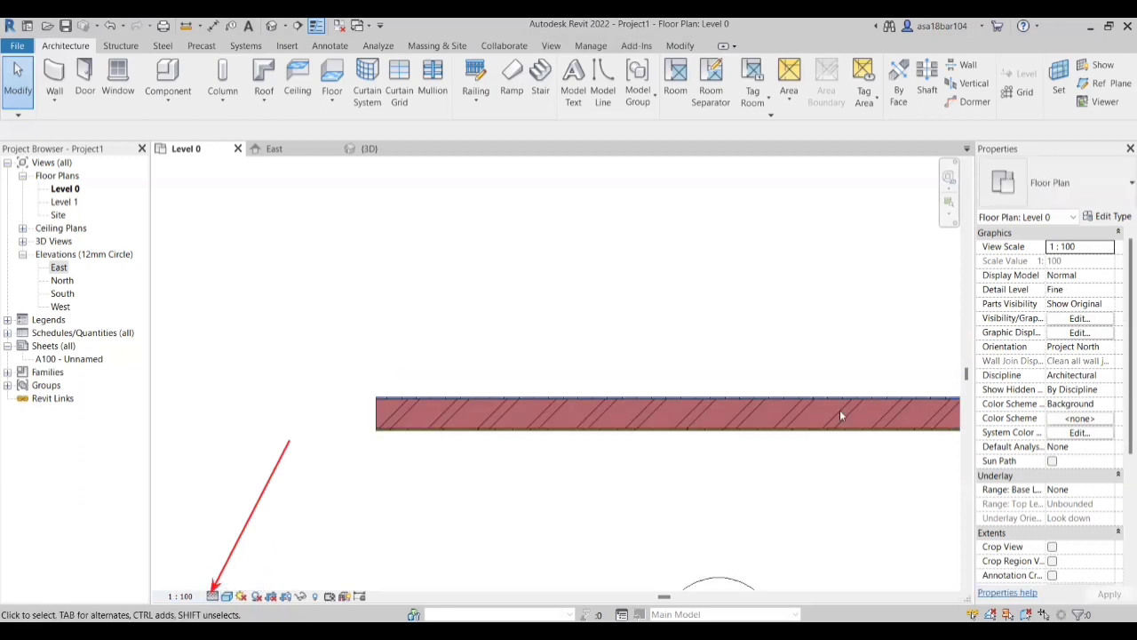
scroll(615, 330, down, 3)
scroll(757, 403, up, 4)
scroll(167, 378, up, 1)
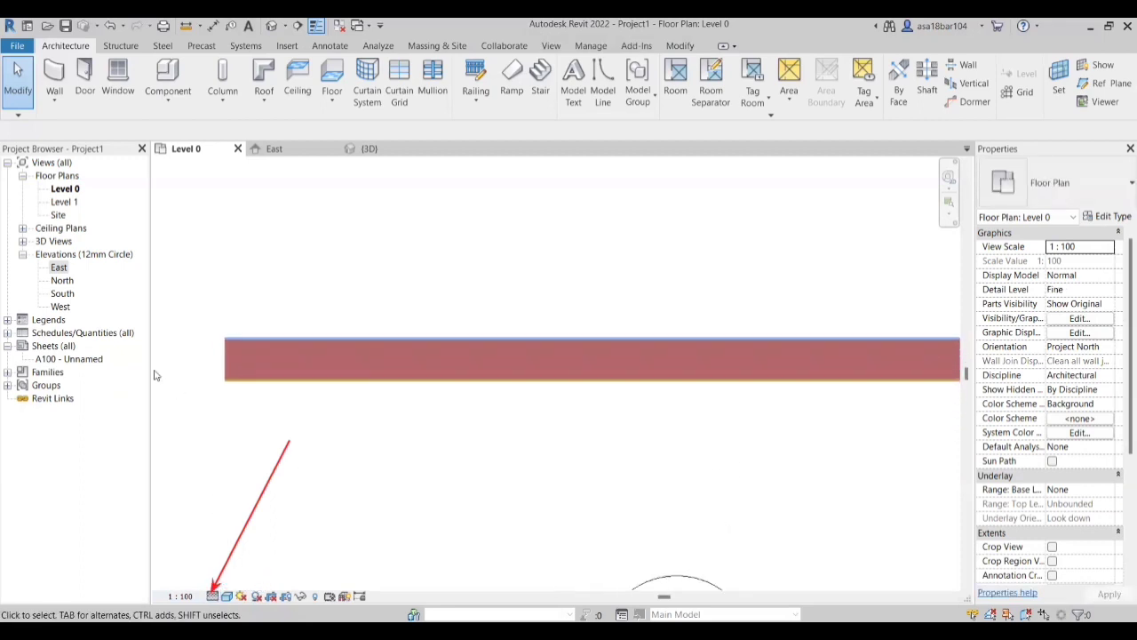
scroll(228, 368, up, 2)
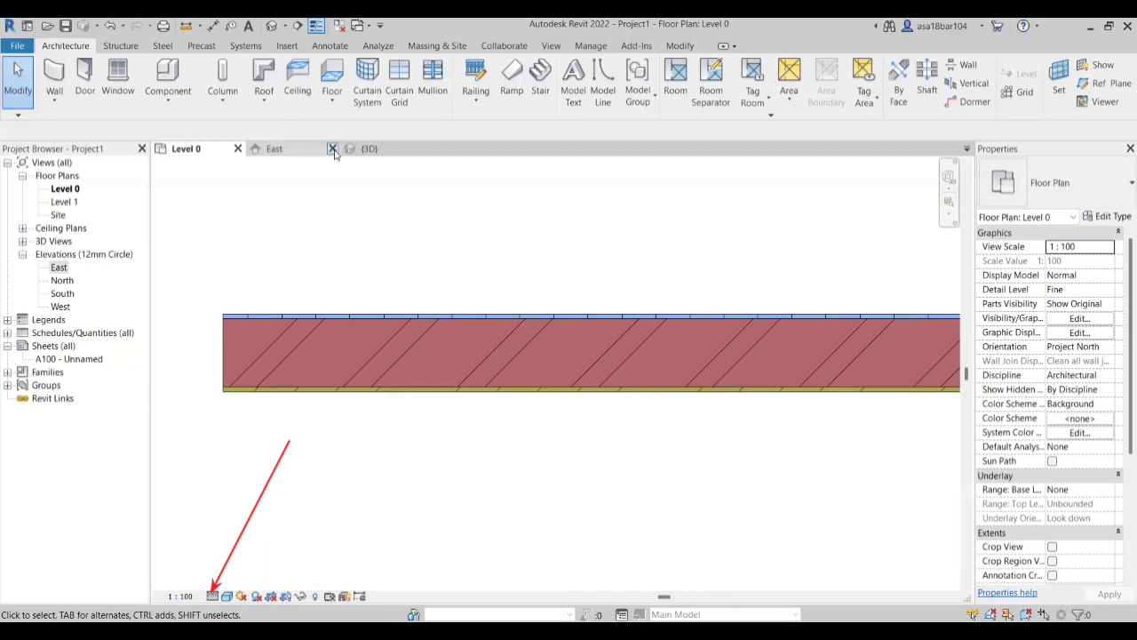
Step: Examine the surface patterns on both faces of the Wall-Ext_300Bwk wall in the 3D view against its layers in plan
click(367, 150)
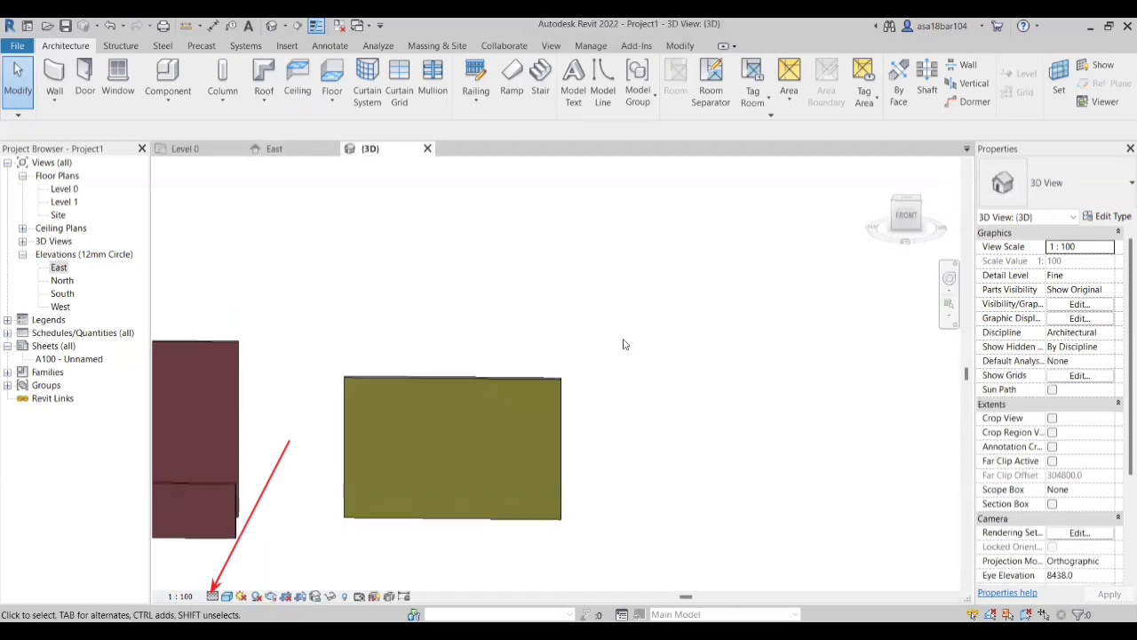
shift+middle_drag(730, 353, 471, 400)
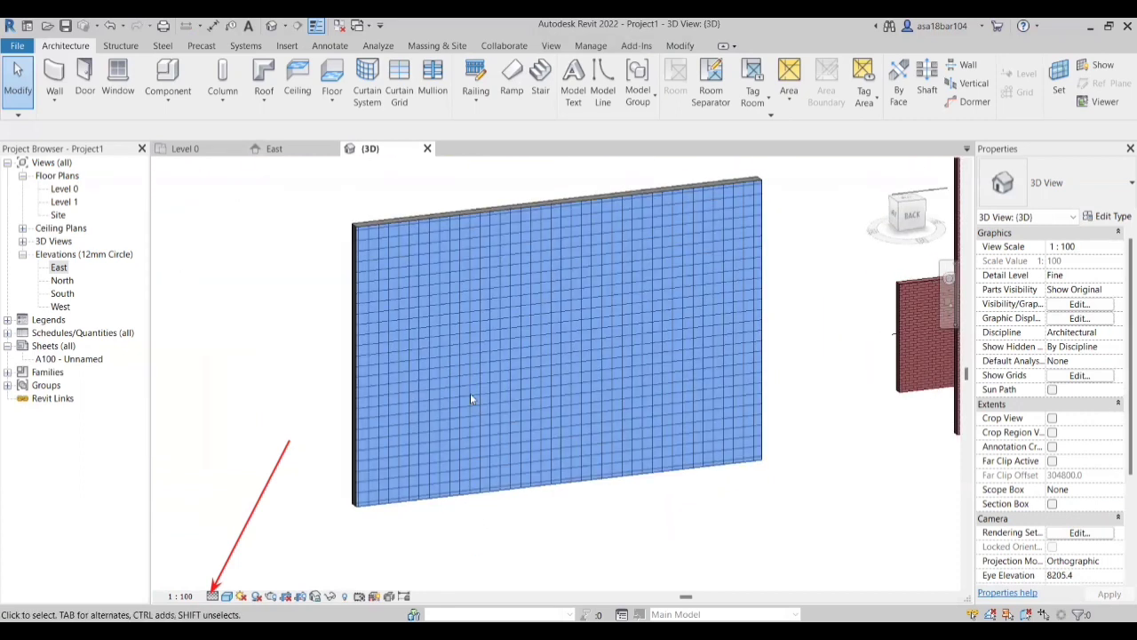
click(183, 150)
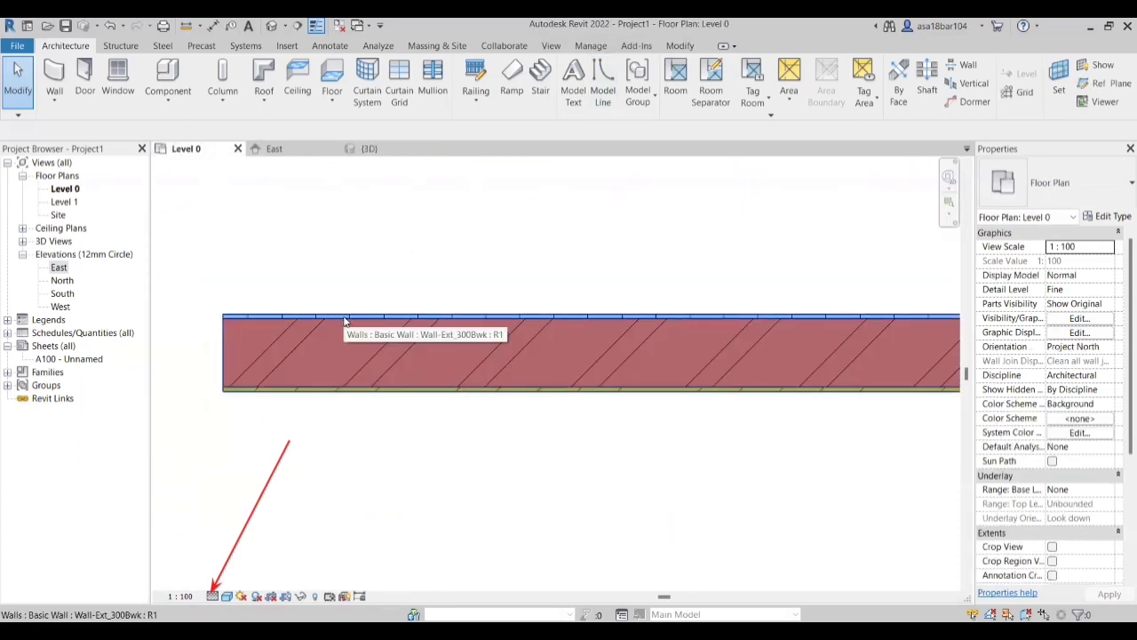
click(391, 151)
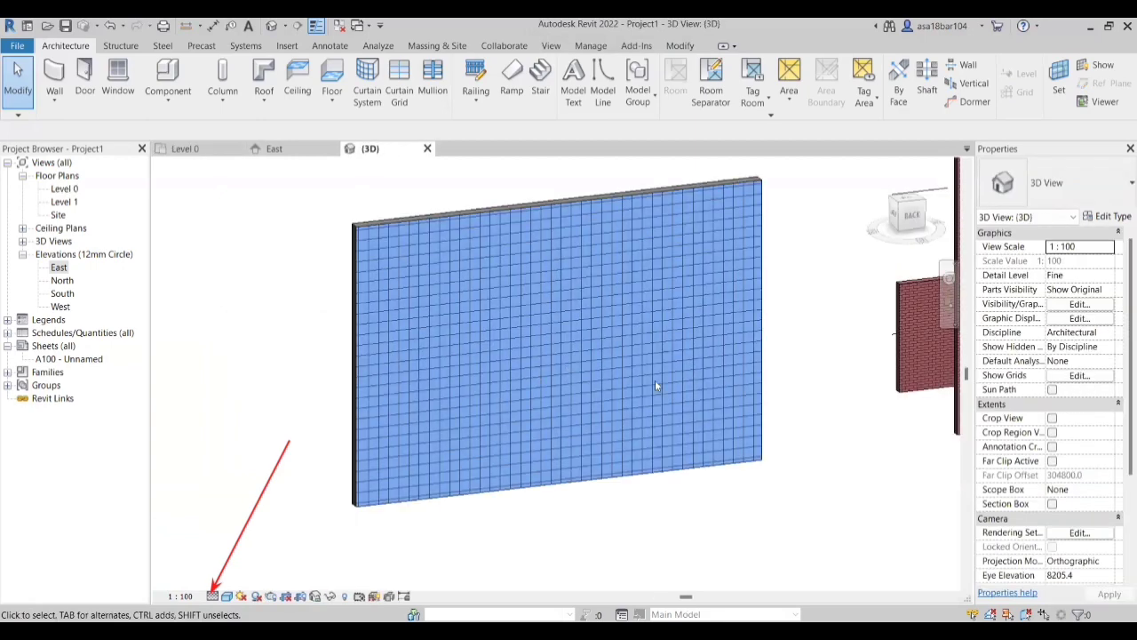
shift+middle_drag(654, 379, 570, 285)
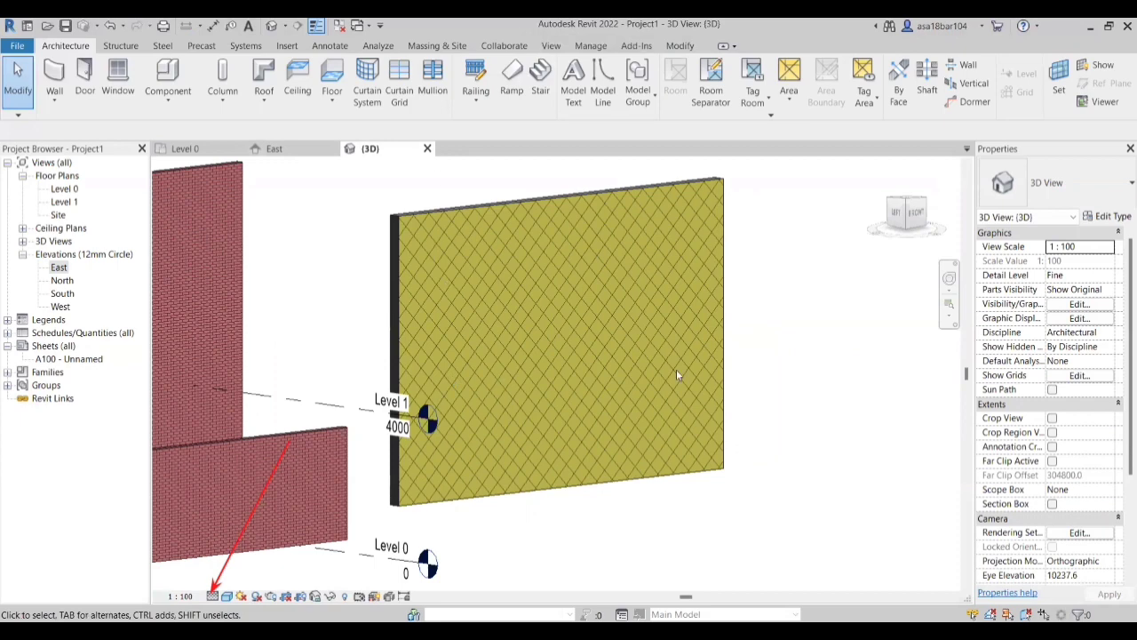
scroll(786, 443, down, 2)
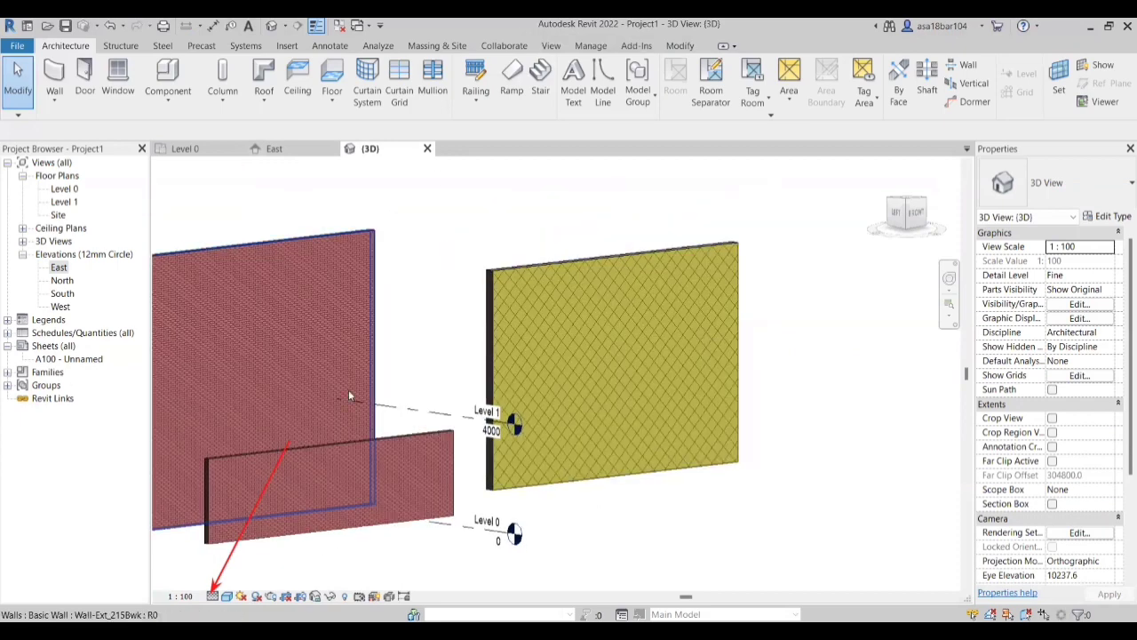
scroll(352, 394, up, 2)
shift+middle_drag(818, 372, 370, 353)
scroll(371, 351, up, 3)
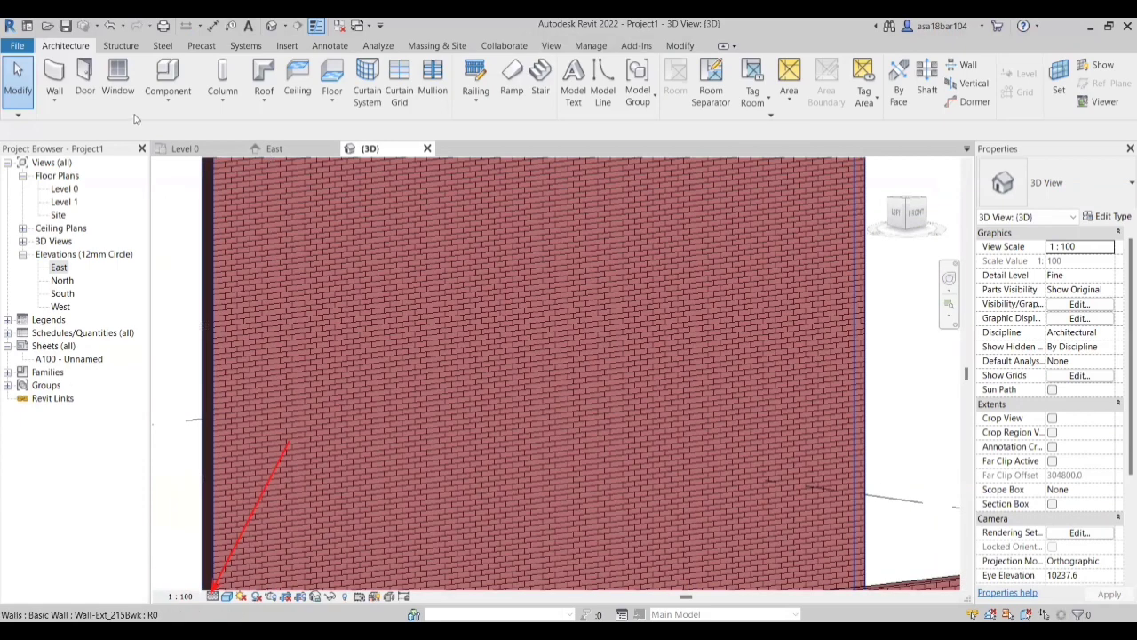
Step: Compare the plan's cut patterns with the shaded surface patterns of the brick and stone walls in 3D
click(179, 152)
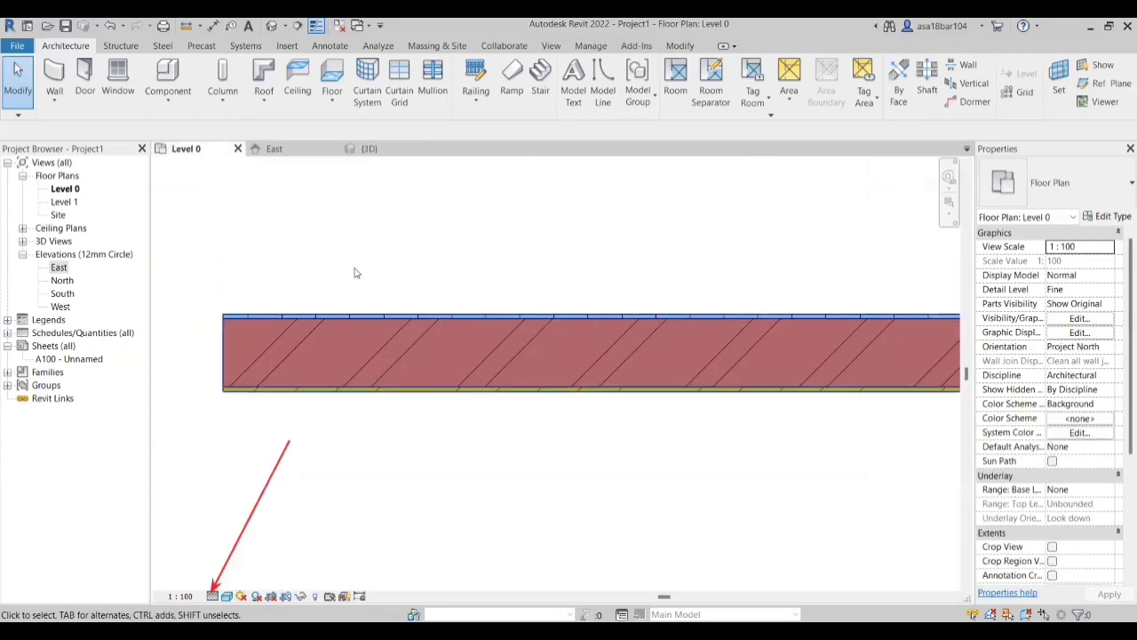
click(378, 150)
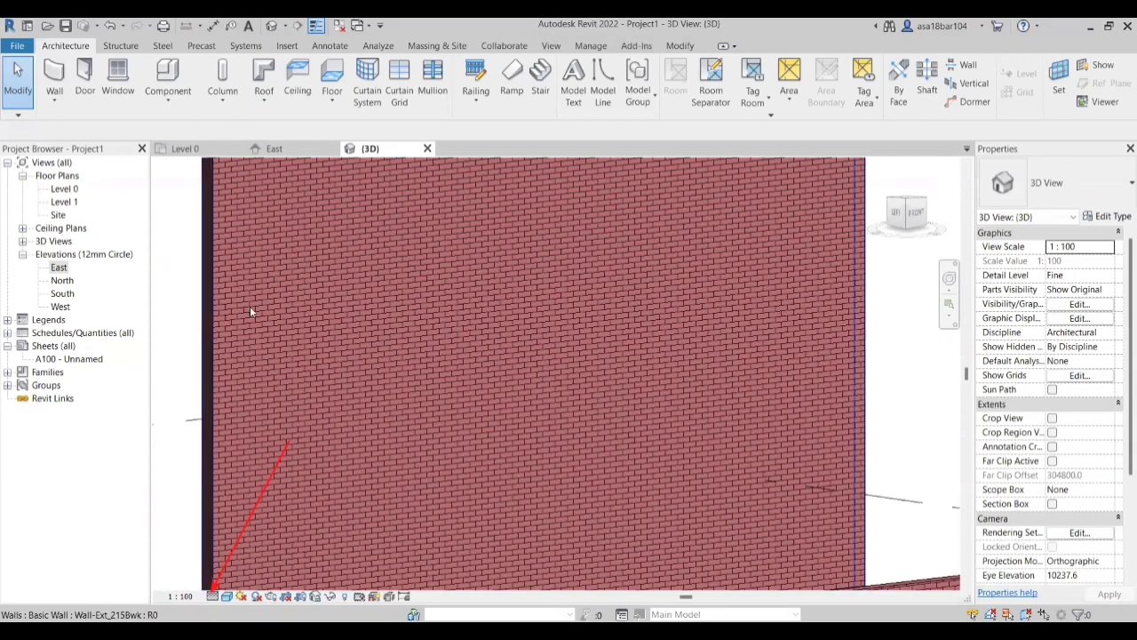
scroll(401, 343, down, 4)
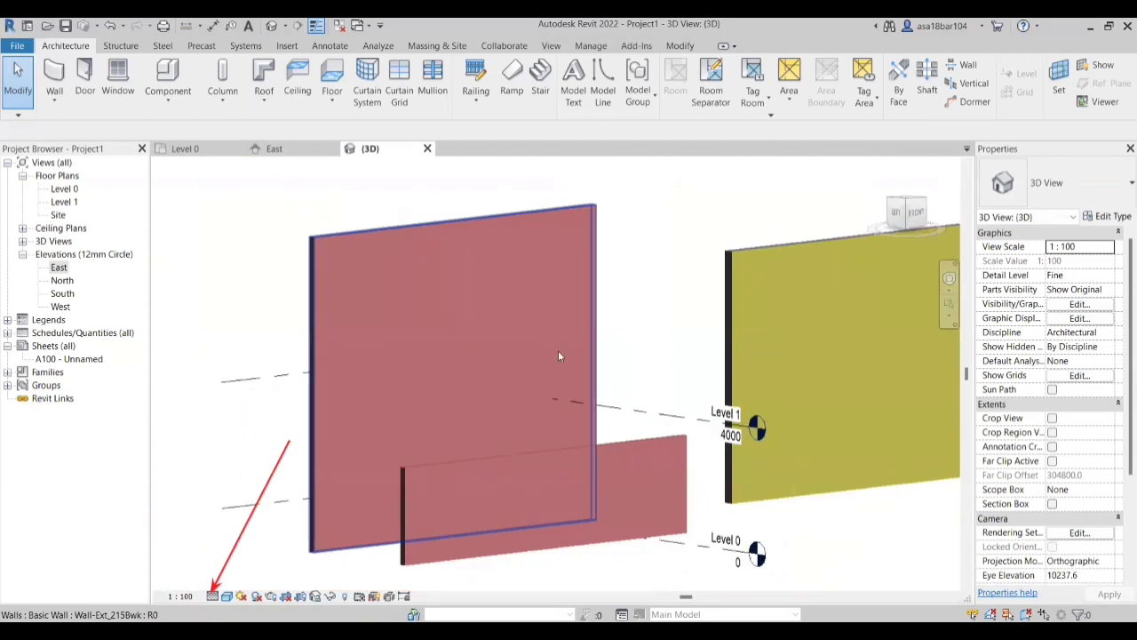
scroll(316, 378, down, 2)
scroll(658, 378, up, 3)
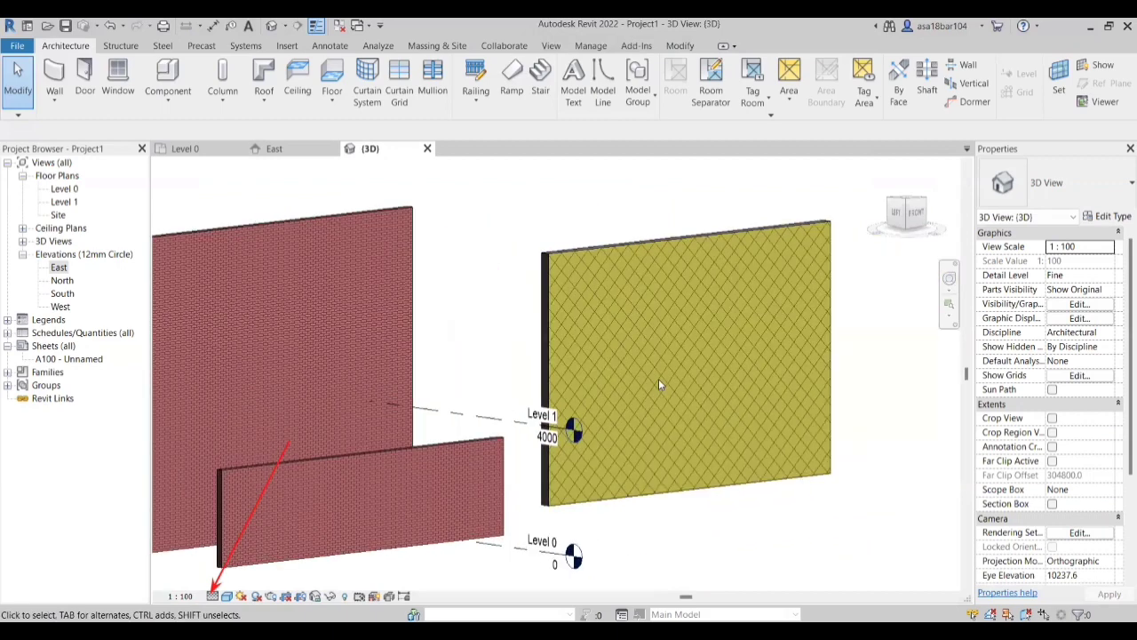
shift+middle_drag(804, 397, 313, 434)
shift+middle_drag(773, 471, 656, 468)
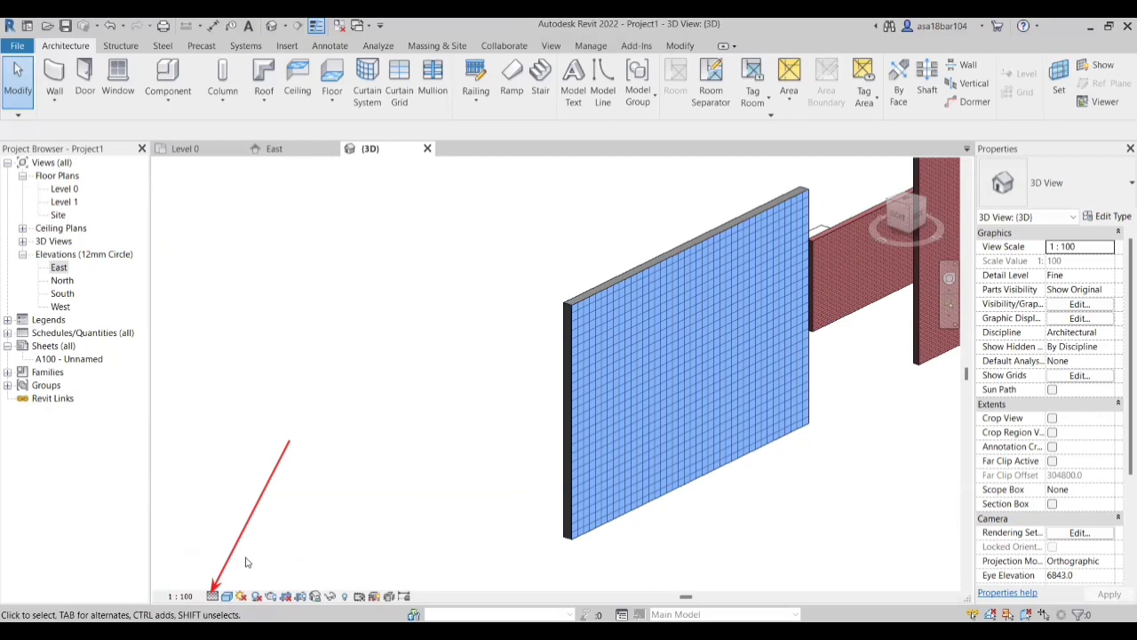
Step: Set the 3D view's visual style to Realistic and inspect the material appearance on both faces of the Wall-Ext_300Bwk wall
click(227, 596)
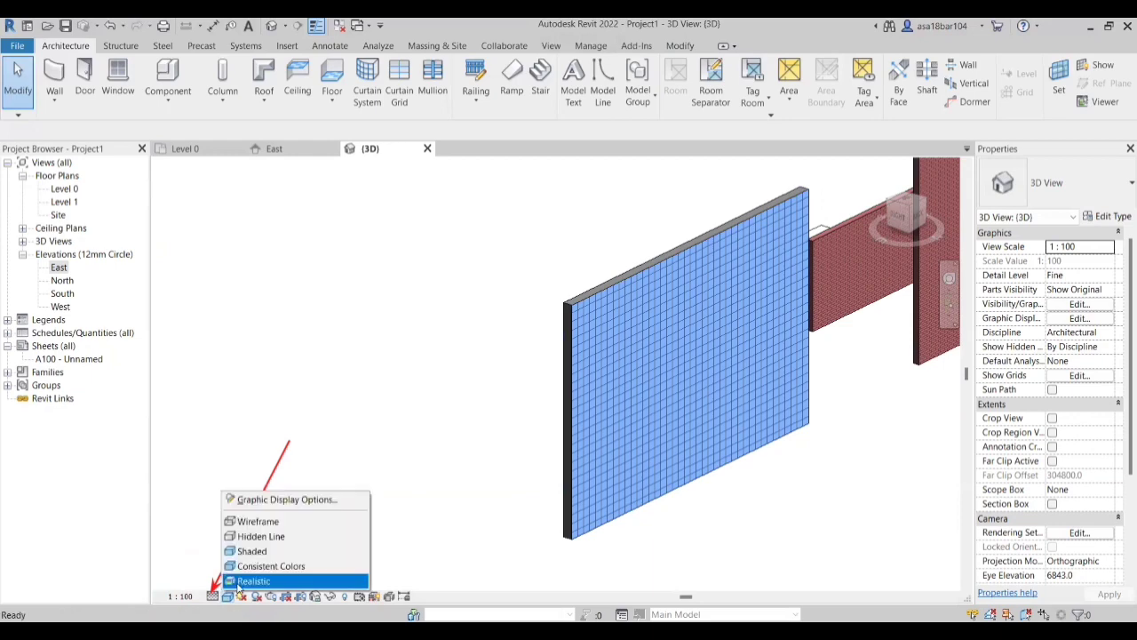
click(267, 578)
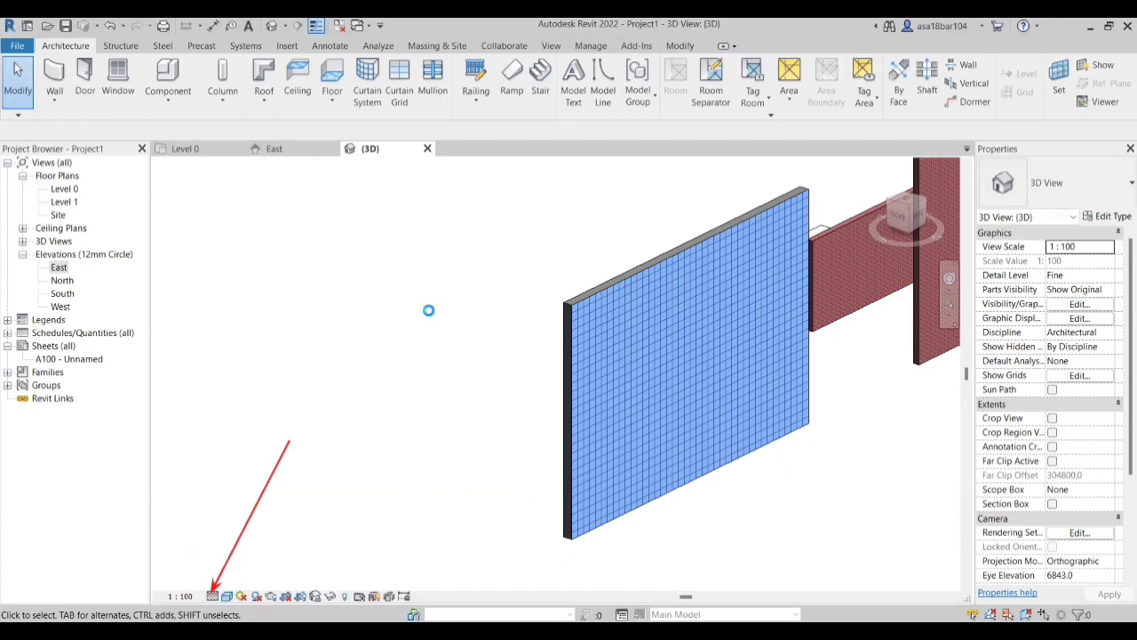
scroll(665, 309, up, 5)
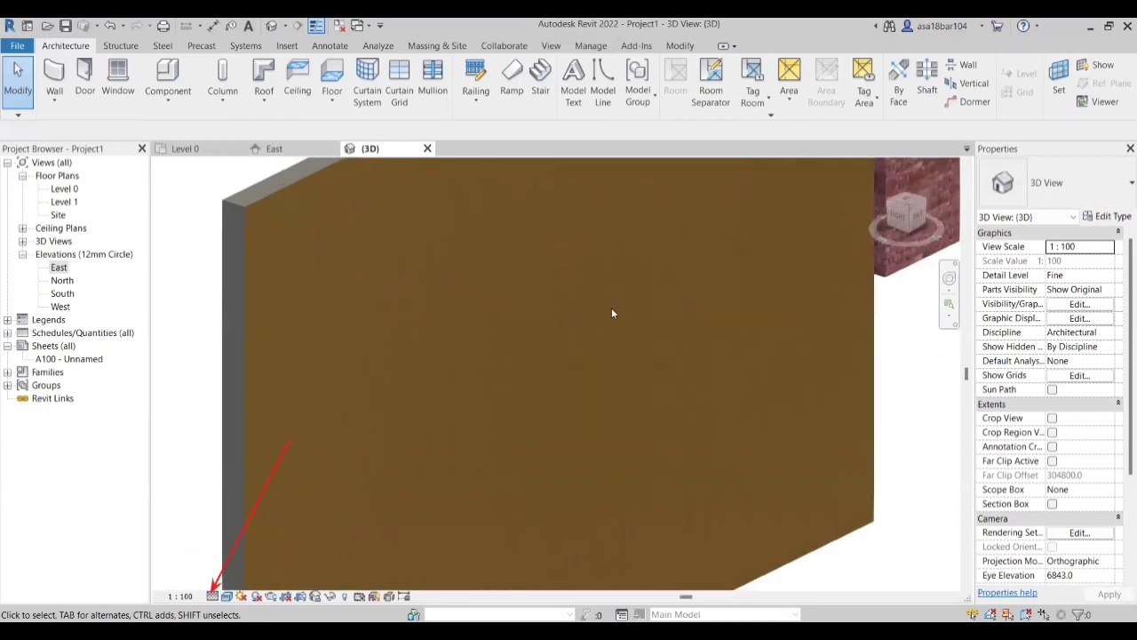
scroll(568, 442, down, 2)
shift+middle_drag(561, 382, 571, 311)
scroll(564, 391, down, 2)
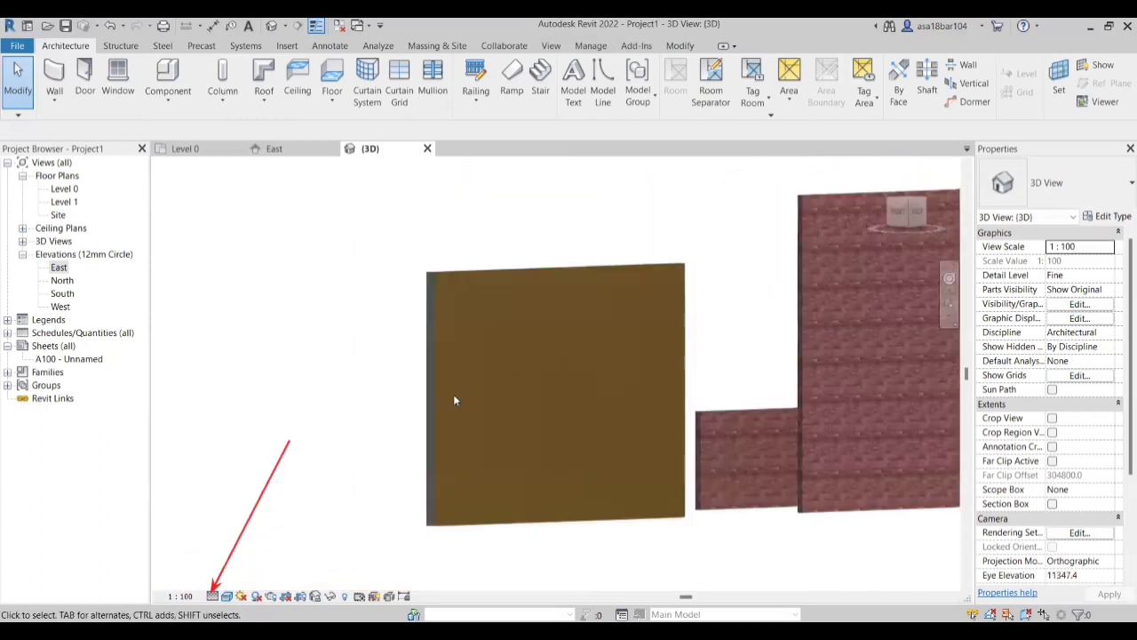
shift+middle_drag(517, 437, 948, 452)
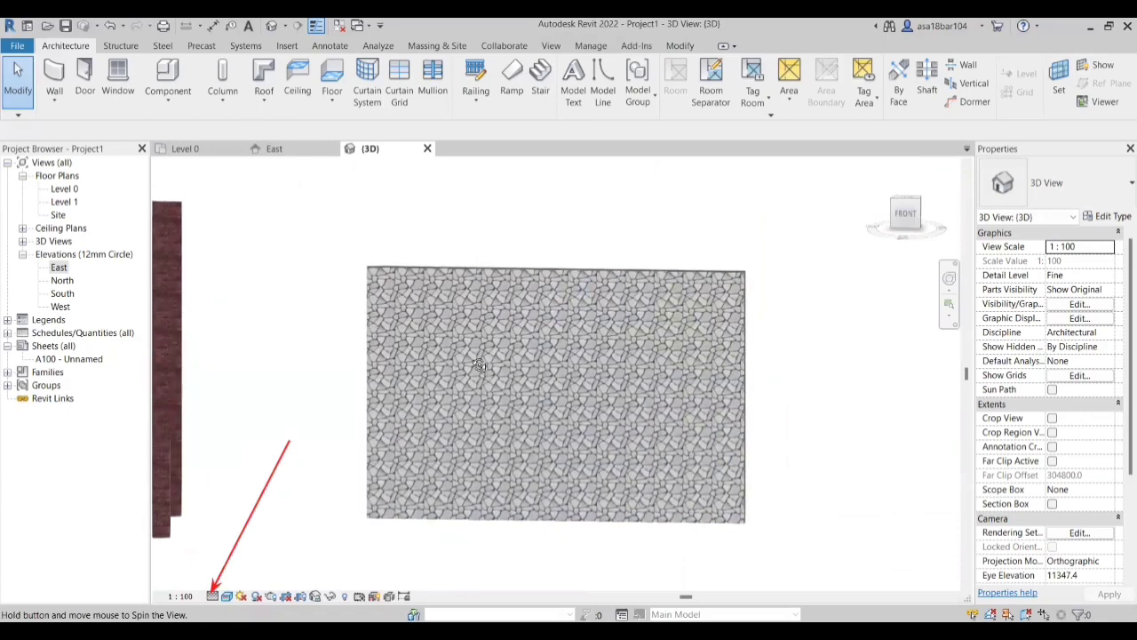
scroll(480, 365, up, 2)
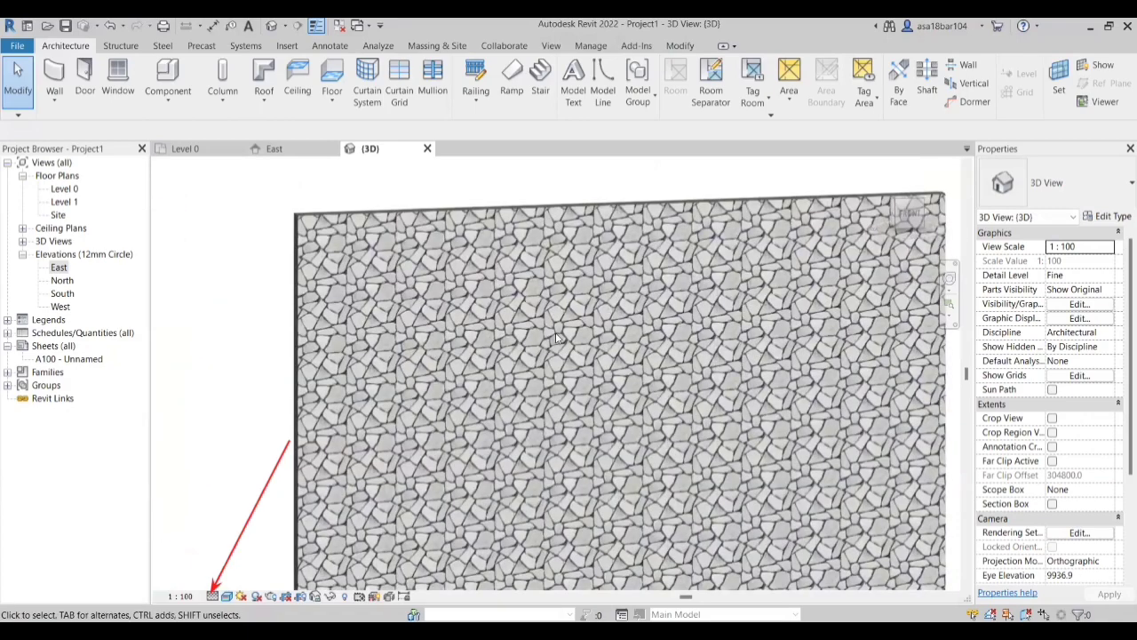
scroll(557, 337, up, 1)
scroll(249, 341, down, 2)
shift+middle_drag(547, 391, 645, 353)
scroll(662, 352, down, 2)
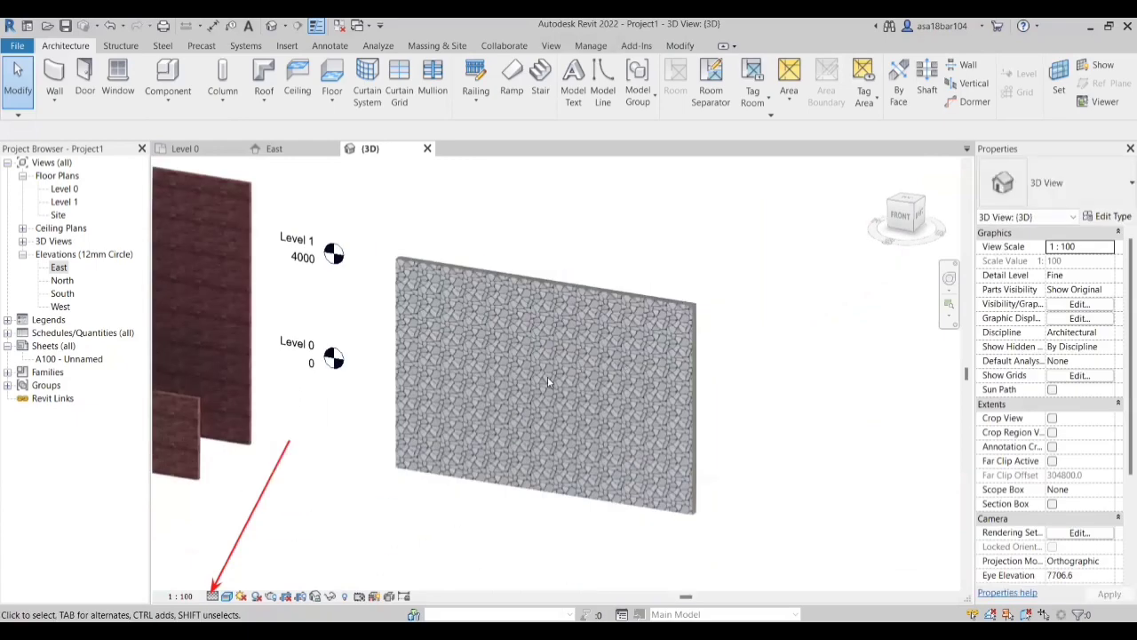
Step: Examine the realistic brick appearance of the Wall-Ext_215Bwk wall and compare it with the stone-finished wall
shift+middle_drag(186, 296, 406, 295)
scroll(366, 283, up, 3)
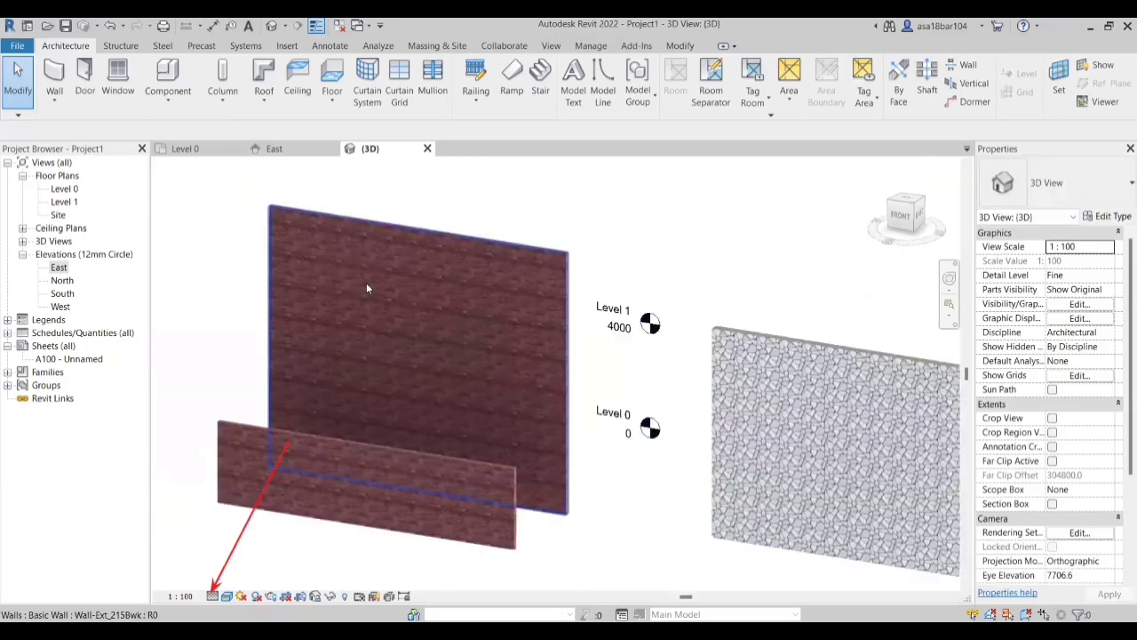
scroll(502, 322, up, 2)
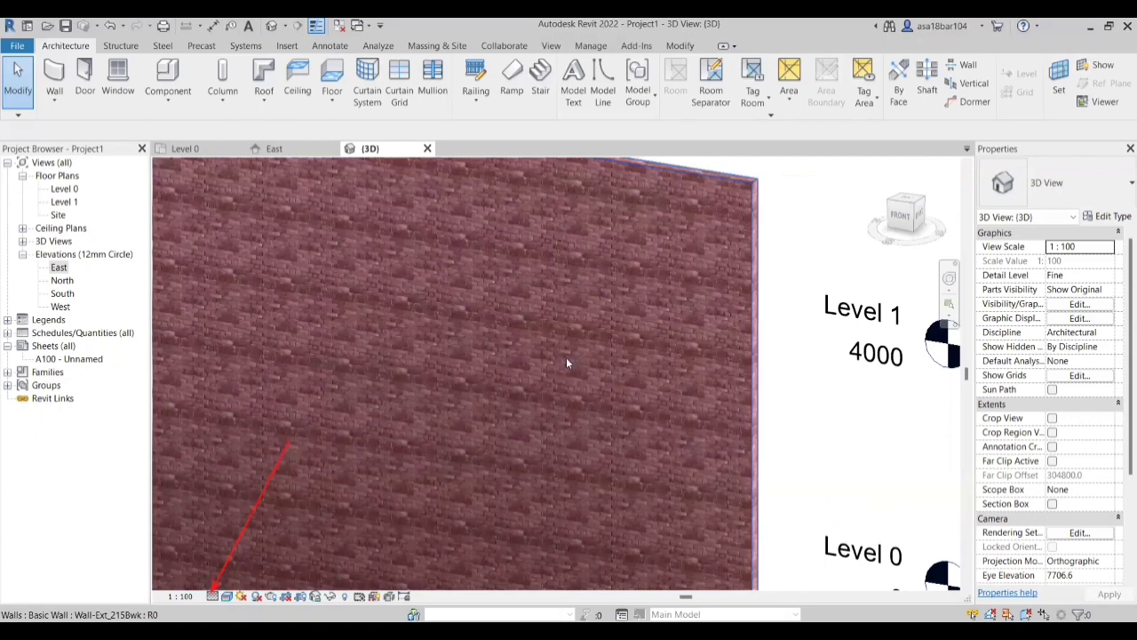
scroll(391, 318, down, 3)
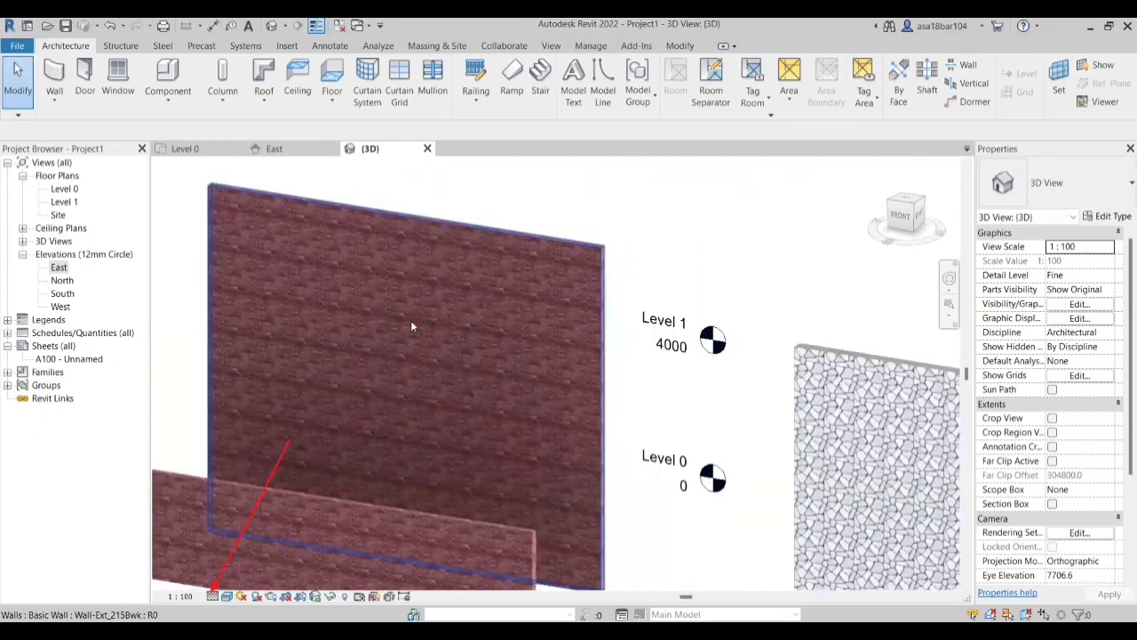
scroll(713, 401, down, 1)
scroll(327, 276, down, 3)
scroll(852, 441, up, 3)
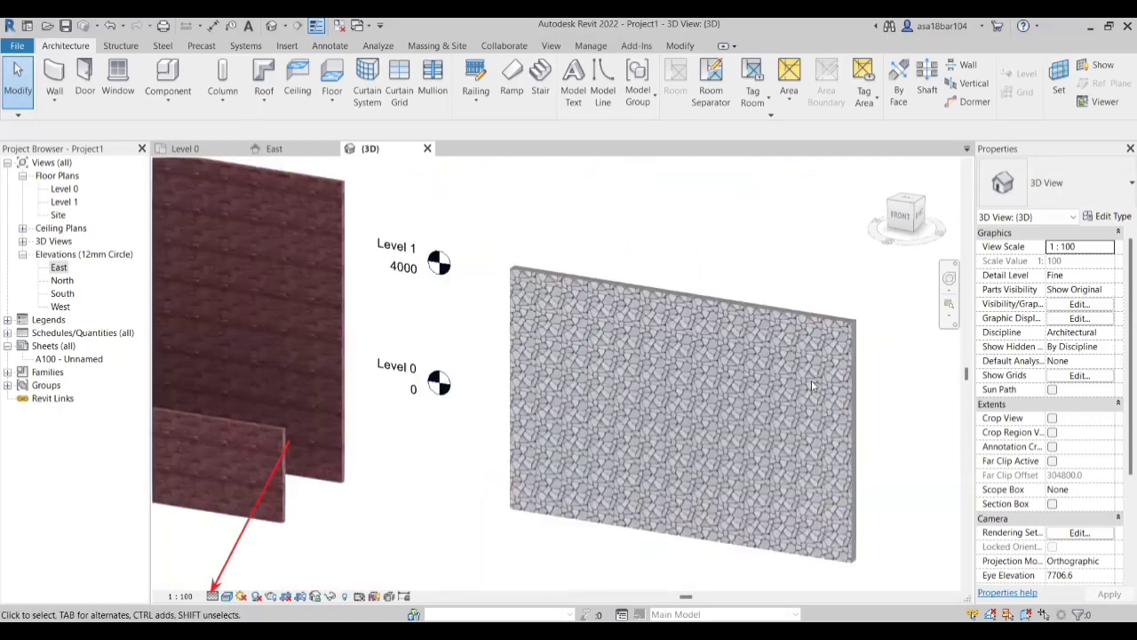
shift+middle_drag(712, 392, 321, 424)
scroll(321, 426, up, 1)
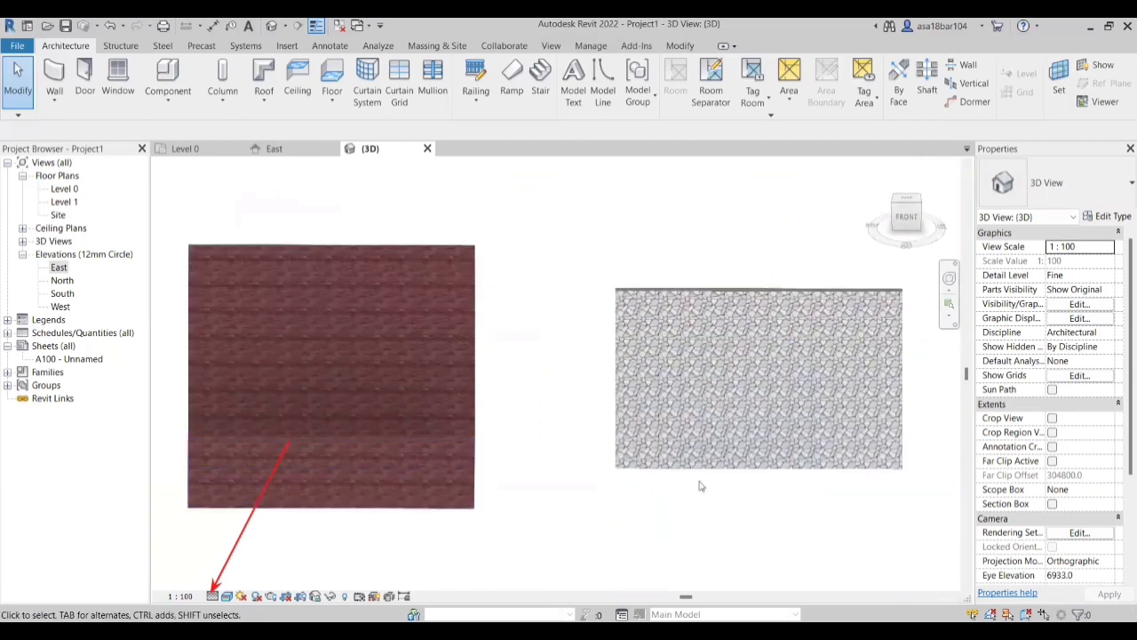
Step: In the Level 0 plan, draw a horizontal Wall-Ext_300Bwk architectural wall just below the existing parallel walls
shift+middle_drag(649, 533, 571, 338)
scroll(591, 386, up, 2)
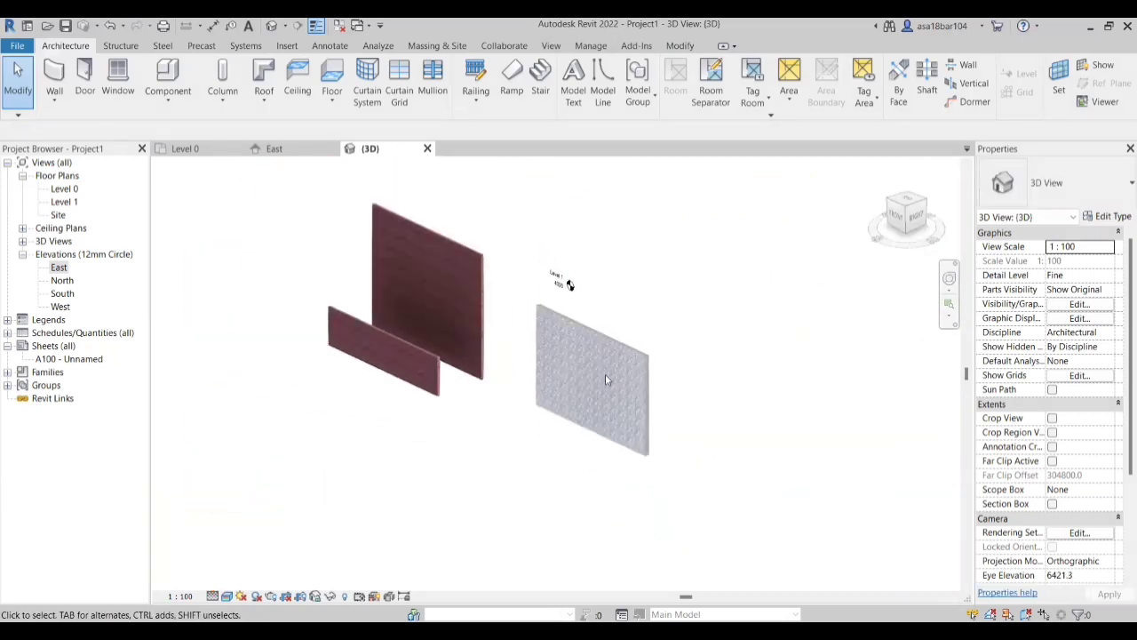
click(183, 149)
scroll(457, 316, down, 4)
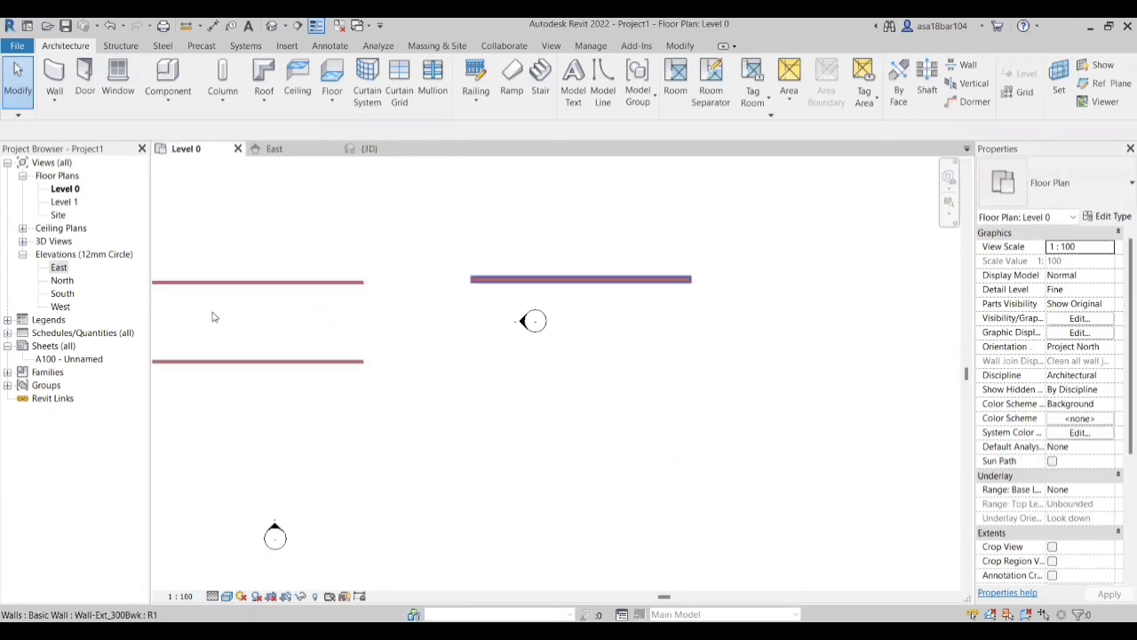
click(55, 103)
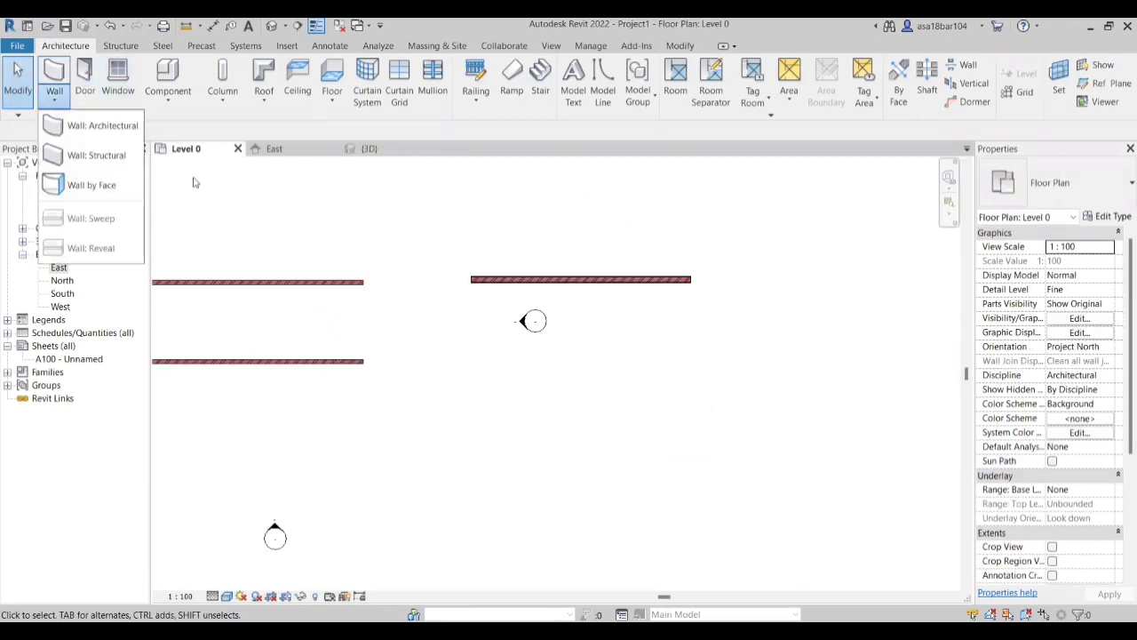
click(100, 125)
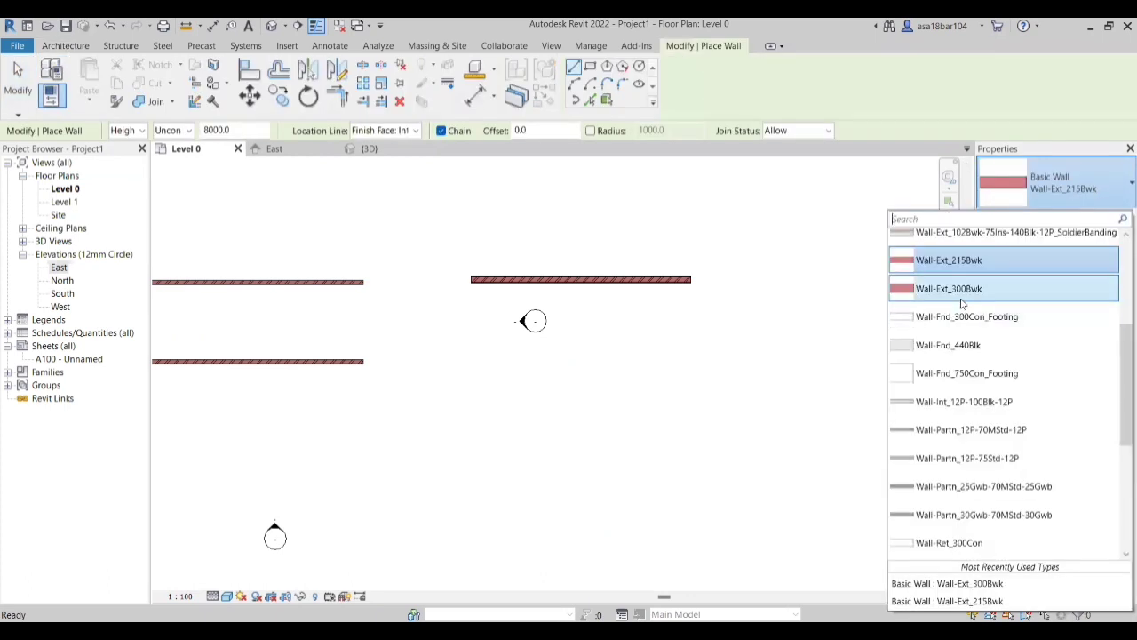
click(962, 300)
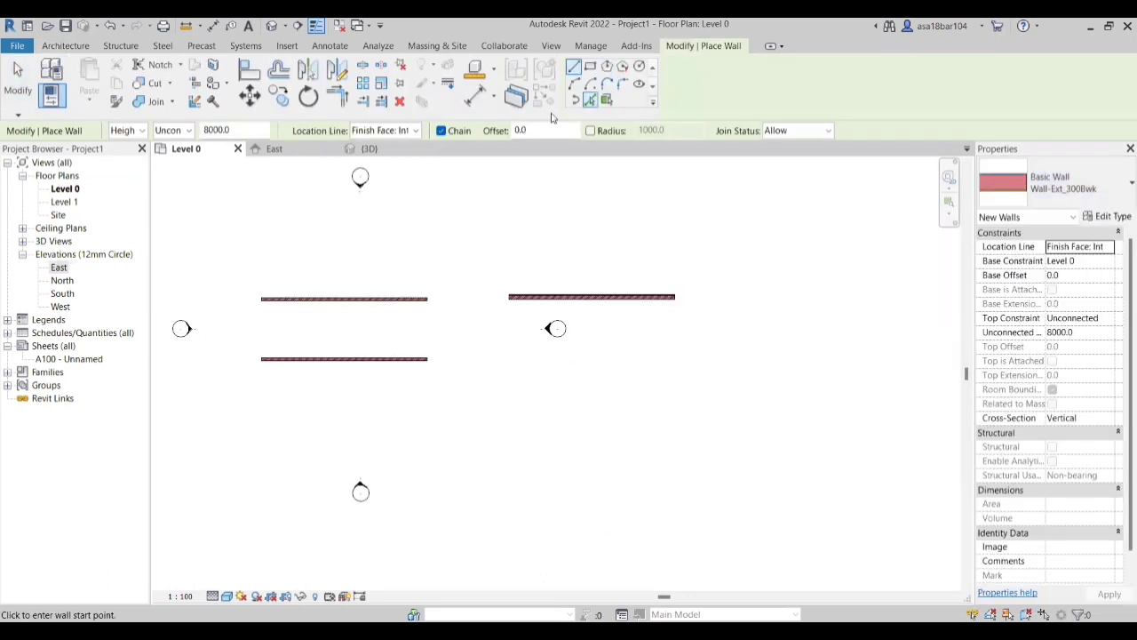
scroll(414, 437, up, 3)
click(414, 316)
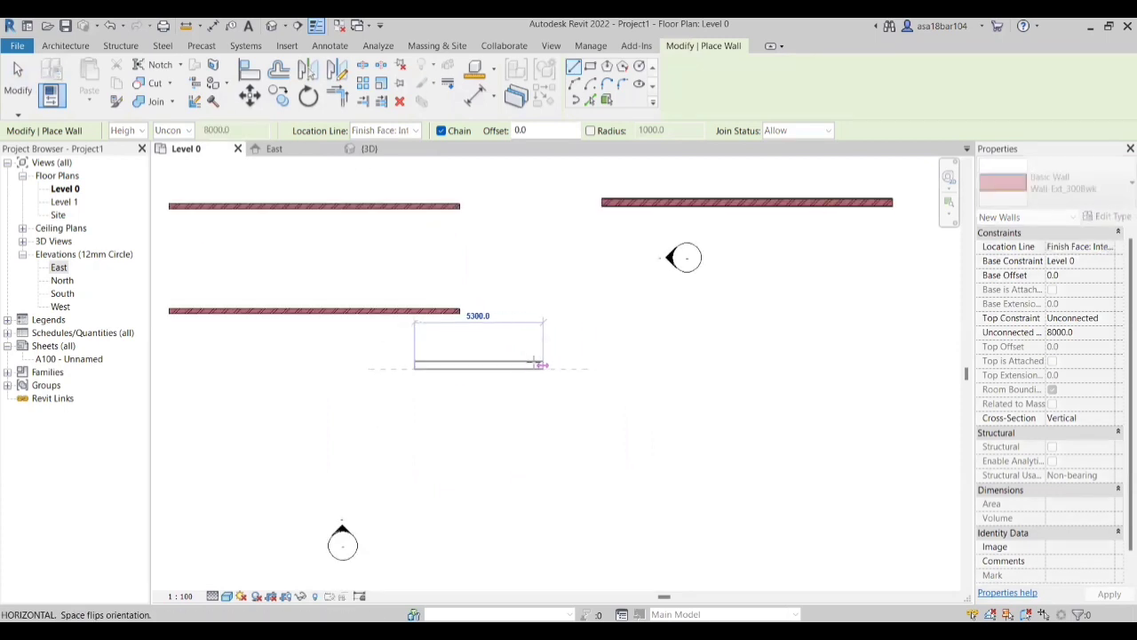
click(572, 364)
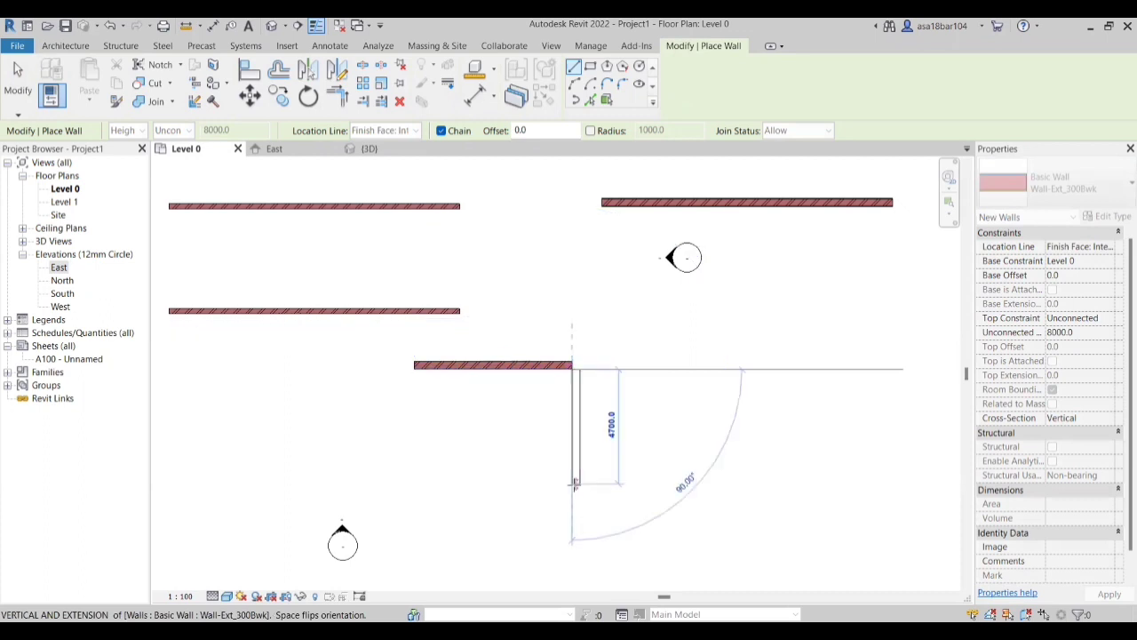
Step: Continue the wall chain with segments about 6200, 4800, 4460 and 11040 mm, another vertical wall and a sloped wall closing the outline
scroll(573, 447, down, 5)
scroll(574, 484, up, 3)
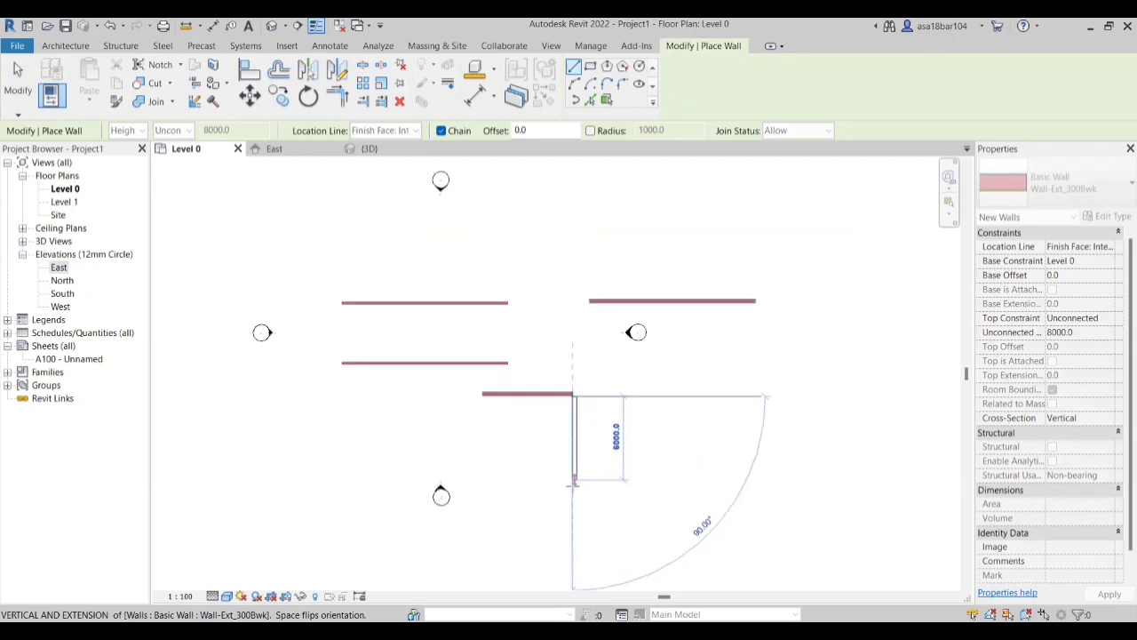
click(574, 483)
click(487, 484)
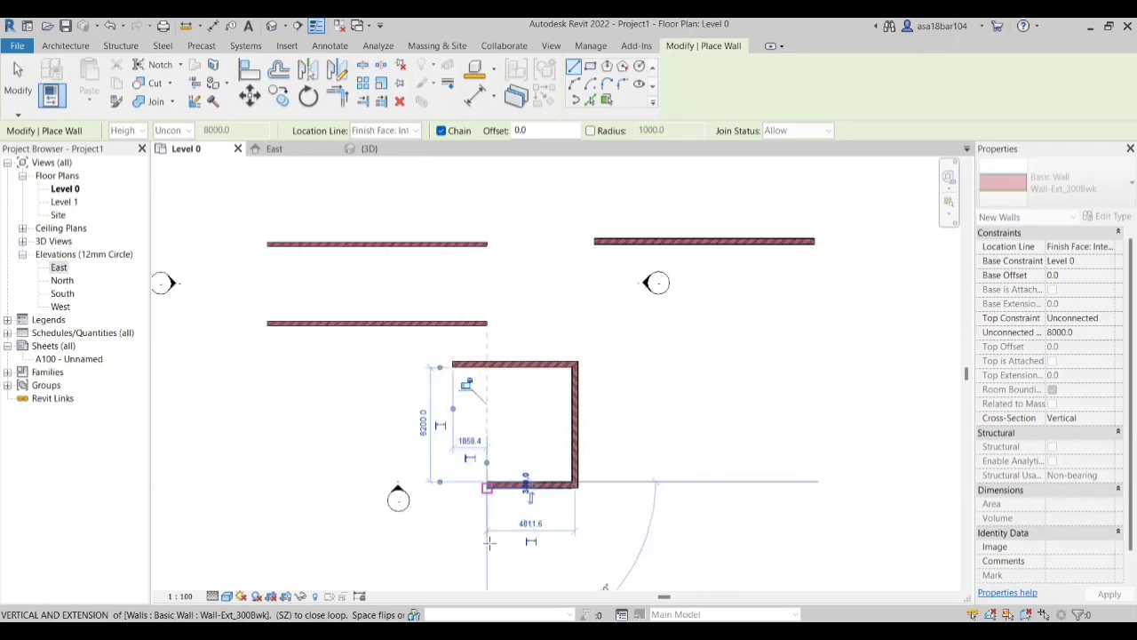
click(489, 571)
click(291, 571)
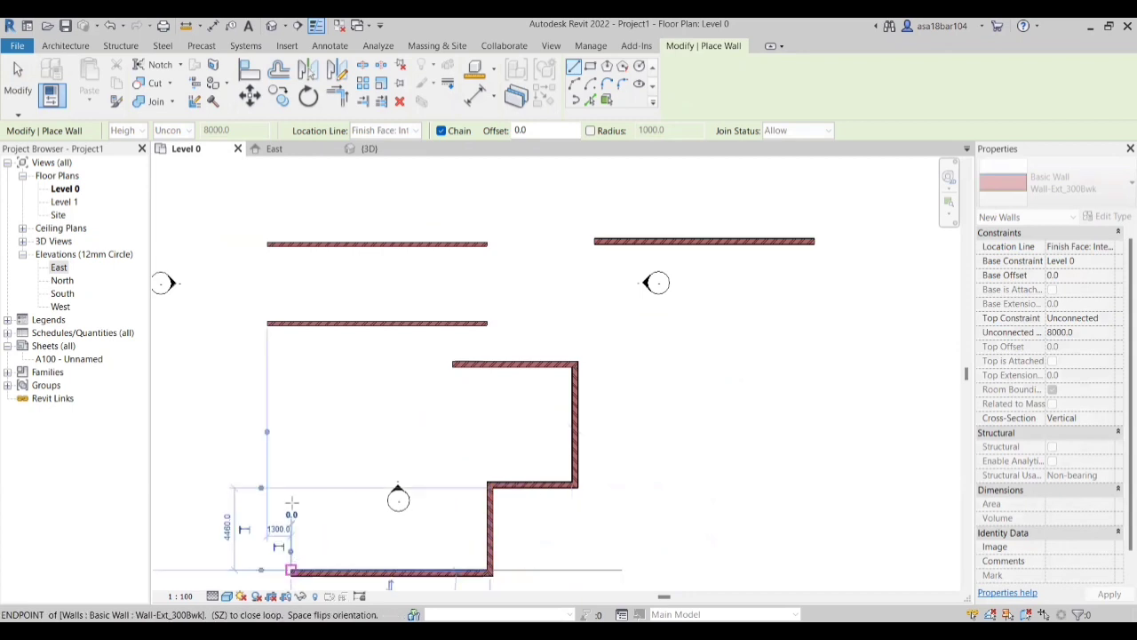
click(287, 441)
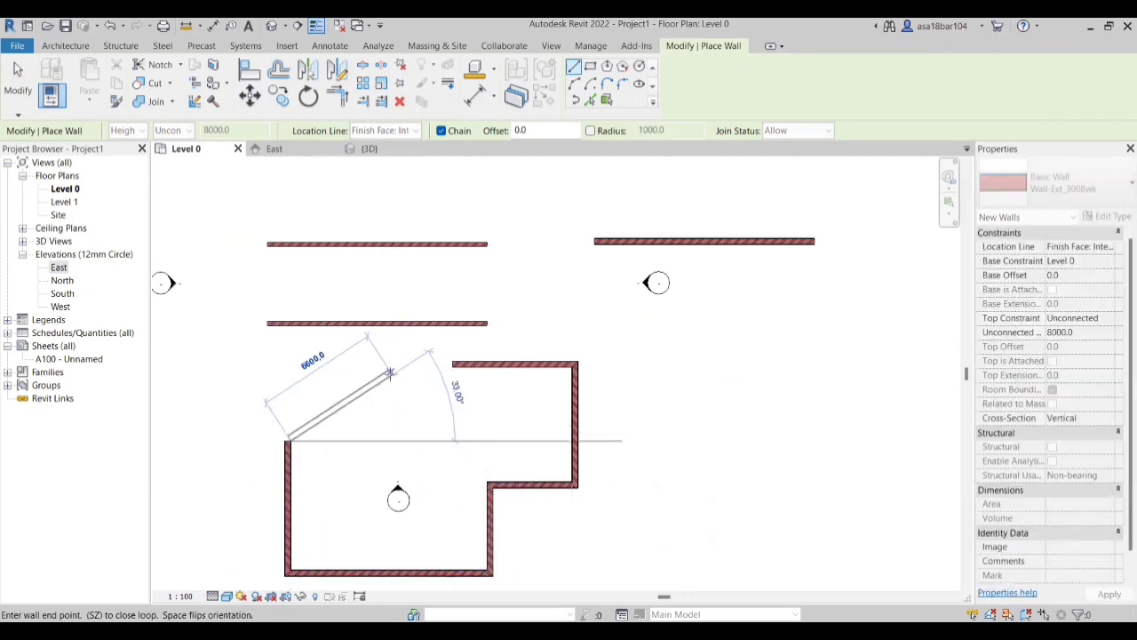
click(453, 364)
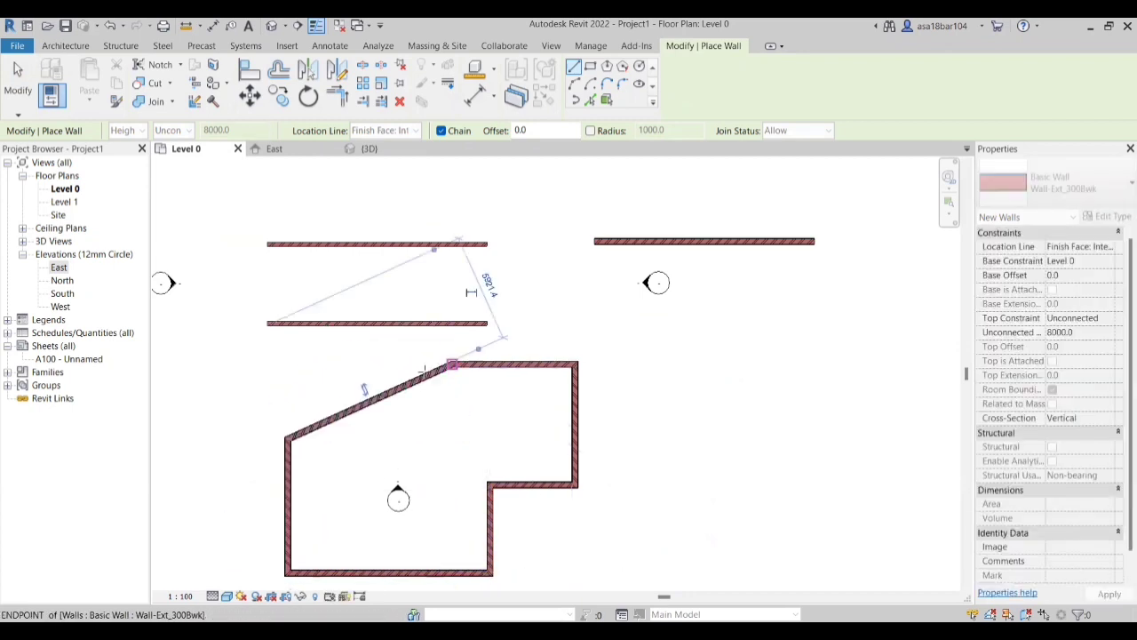
key(Escape)
scroll(589, 332, down, 2)
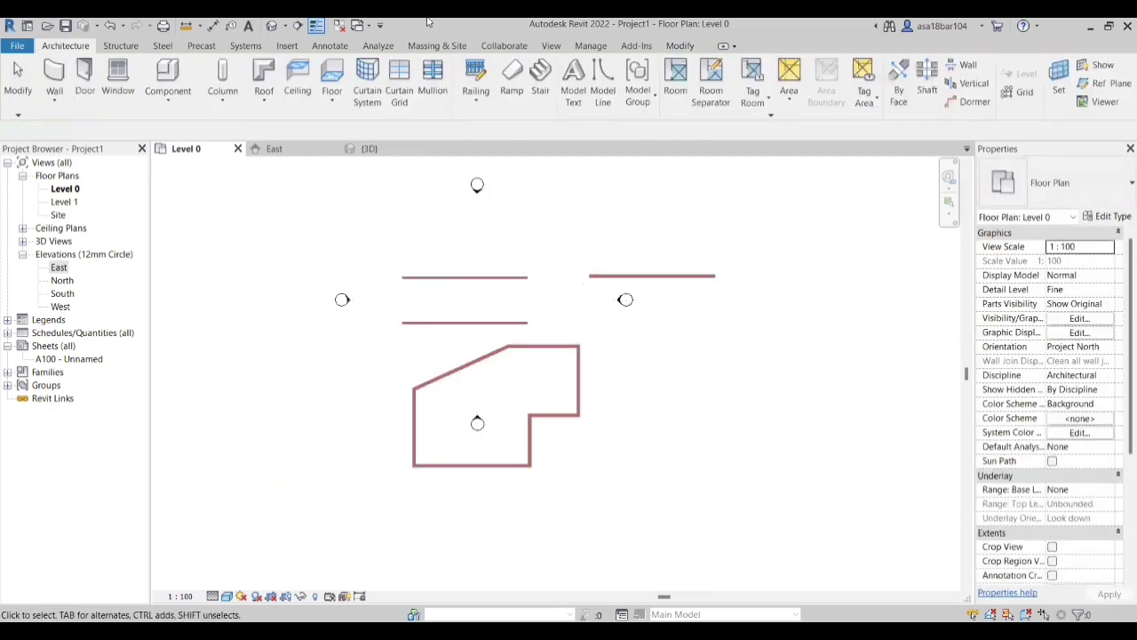
Step: Examine the closed wall outline in the 3D view, comparing the finishes on its outer and inner faces
click(369, 148)
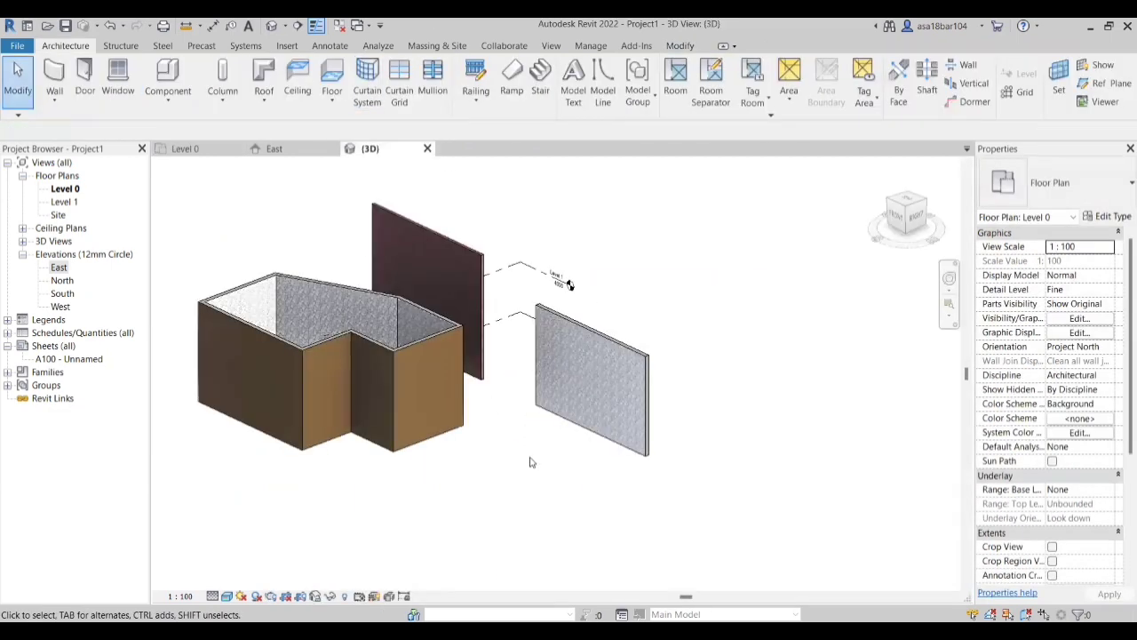
shift+middle_drag(448, 389, 511, 407)
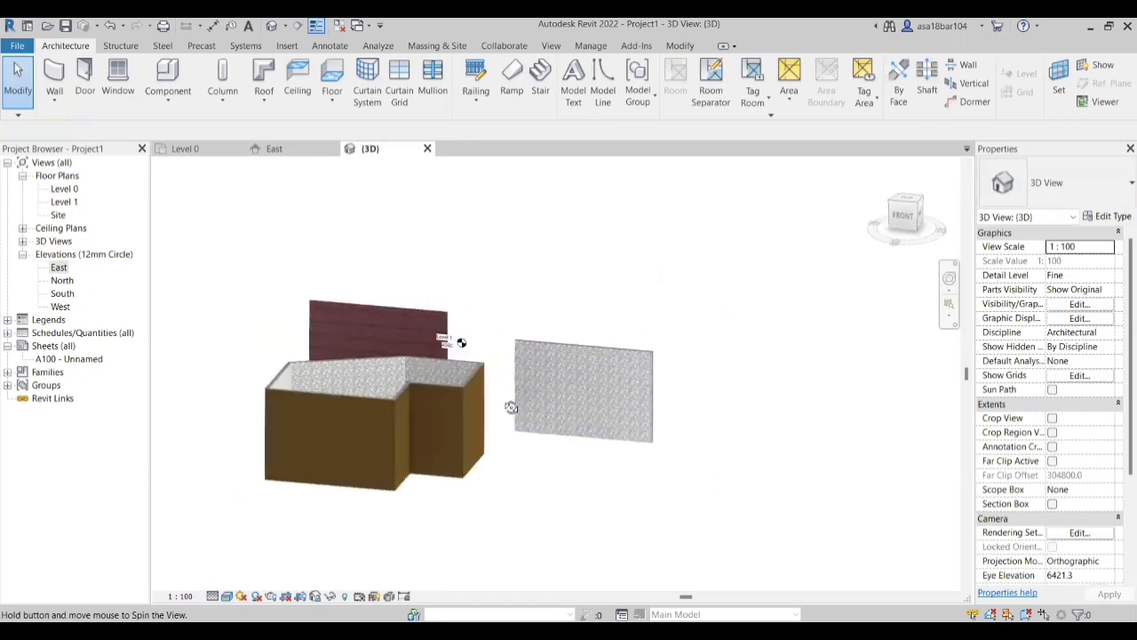
shift+middle_drag(525, 494, 469, 511)
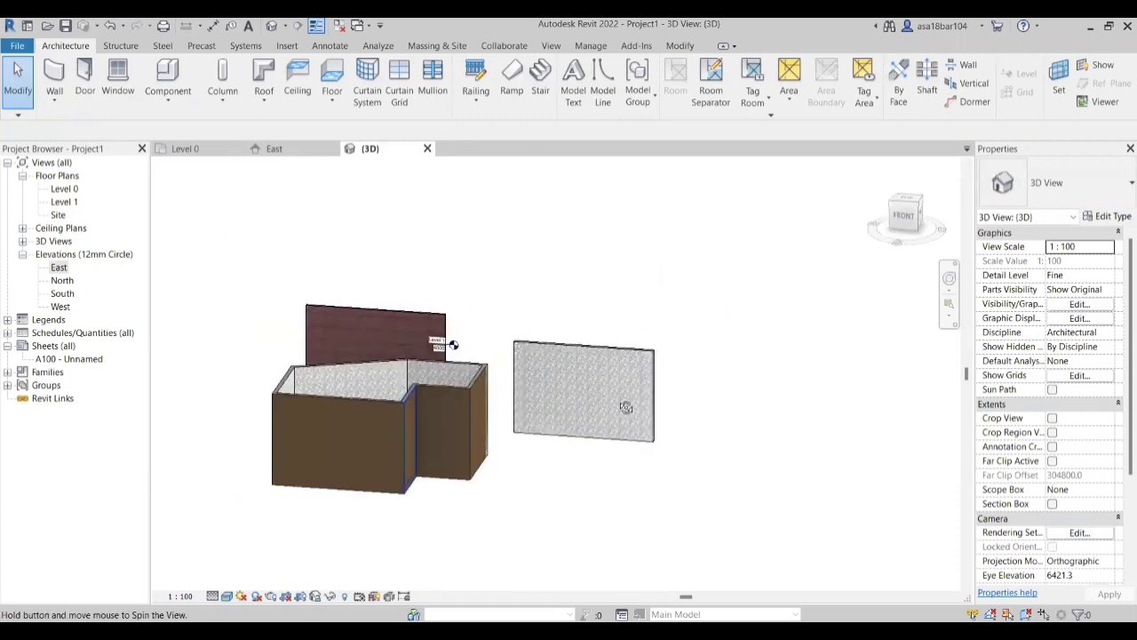
shift+middle_drag(613, 397, 447, 459)
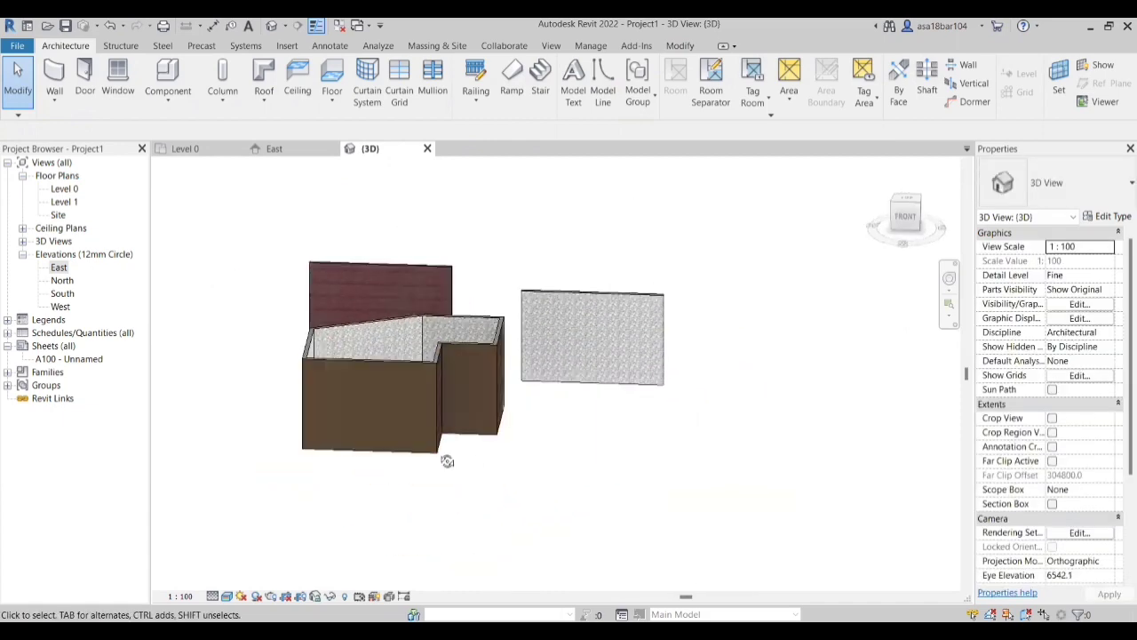
scroll(447, 460, up, 5)
shift+middle_drag(582, 330, 552, 384)
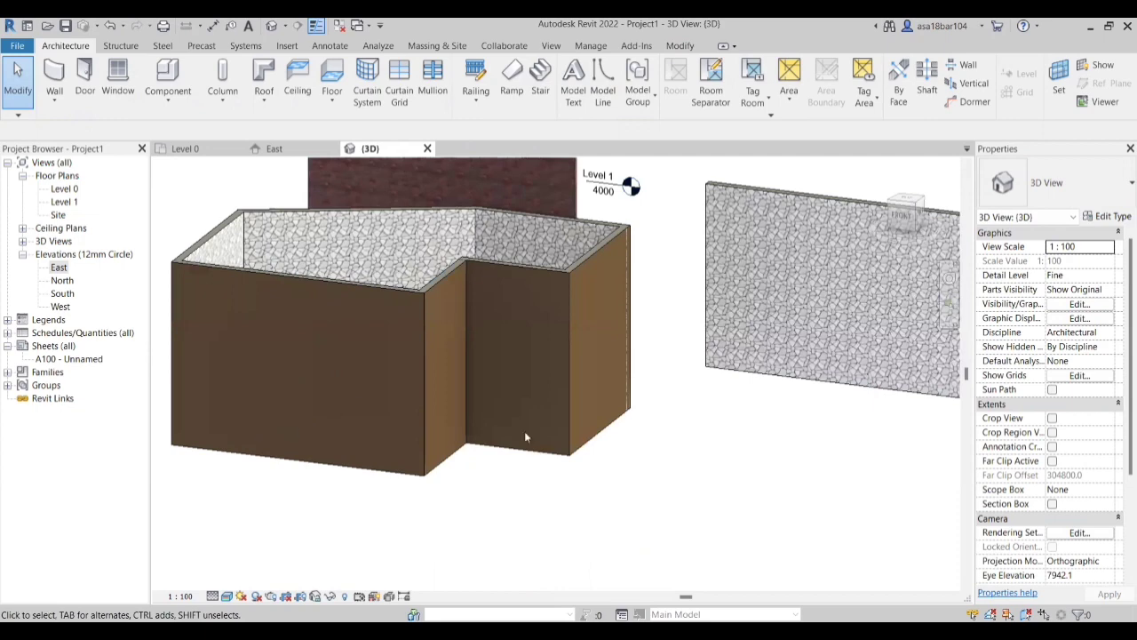
shift+middle_drag(526, 434, 407, 423)
Step: Flip the enclosure's long front wall so its stone finish faces outward, and check the walls from several sides in 3D
click(410, 404)
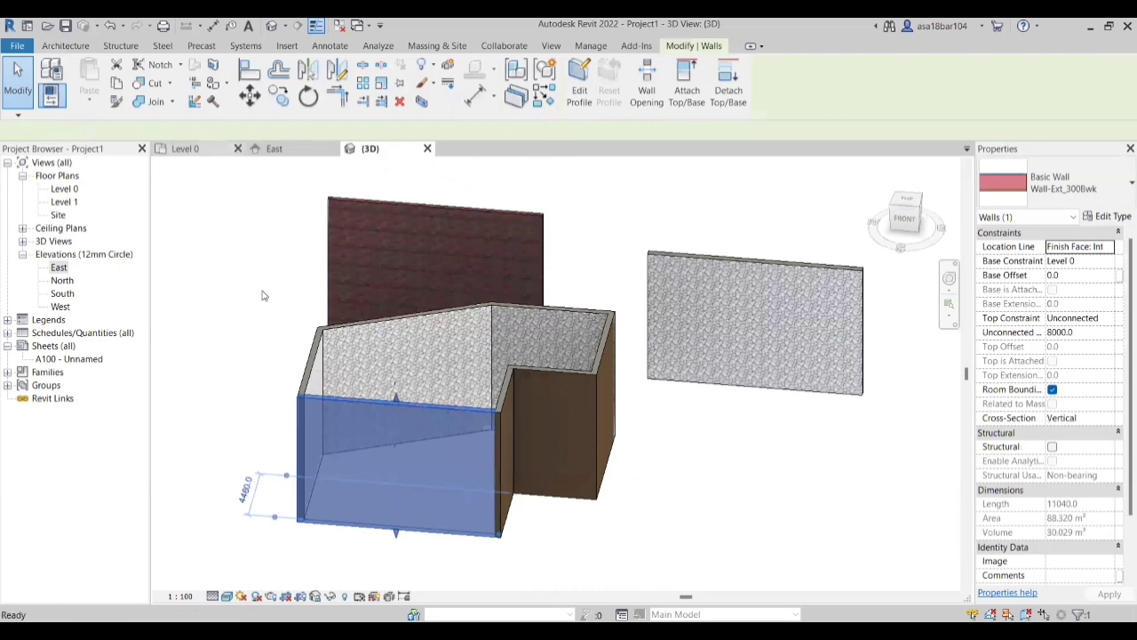
click(185, 149)
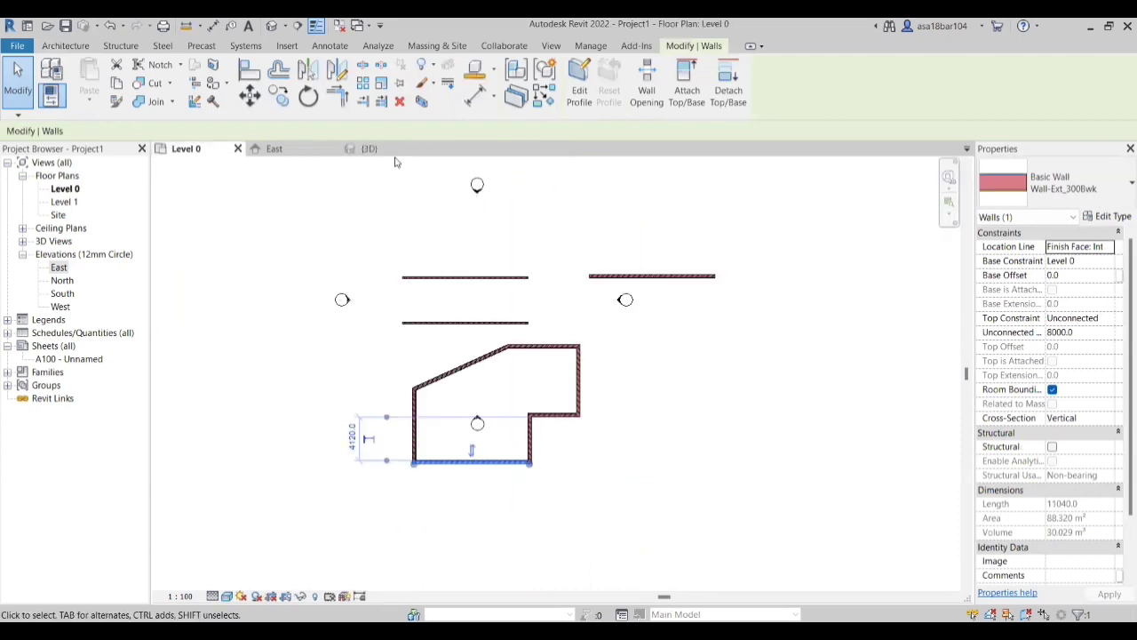
click(370, 149)
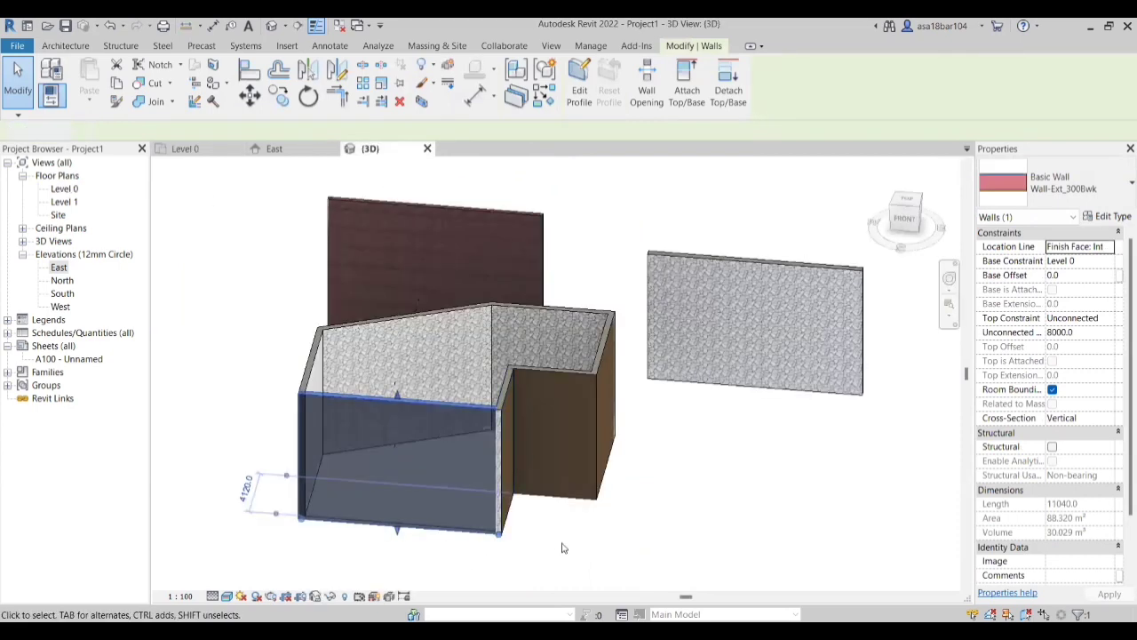
click(563, 545)
click(444, 536)
shift+middle_drag(622, 539, 666, 506)
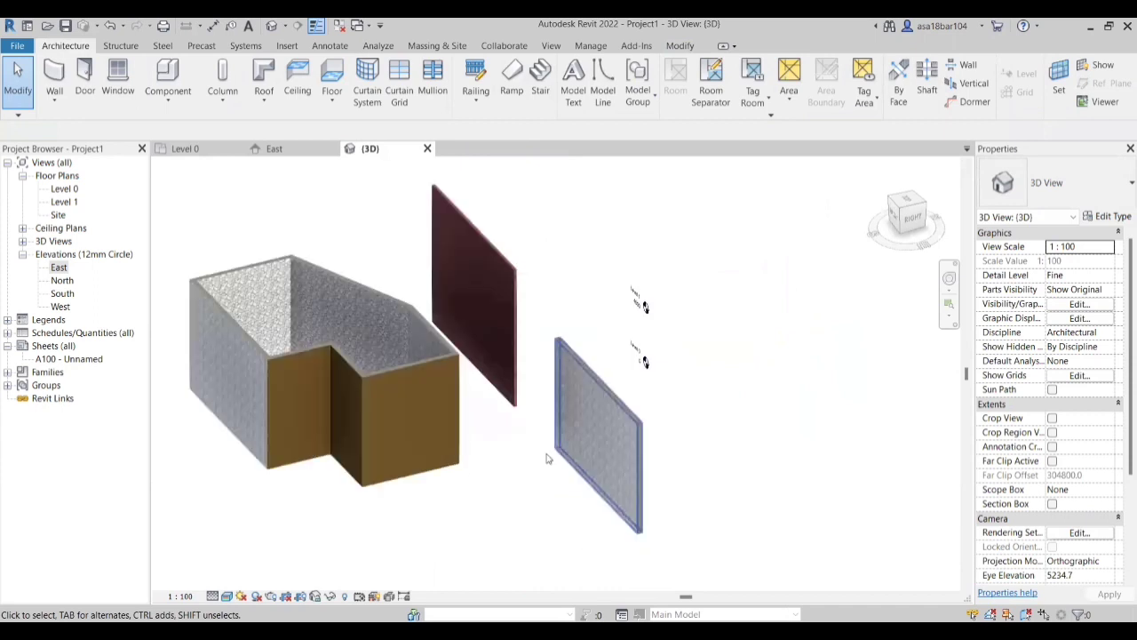
shift+middle_drag(757, 500, 667, 542)
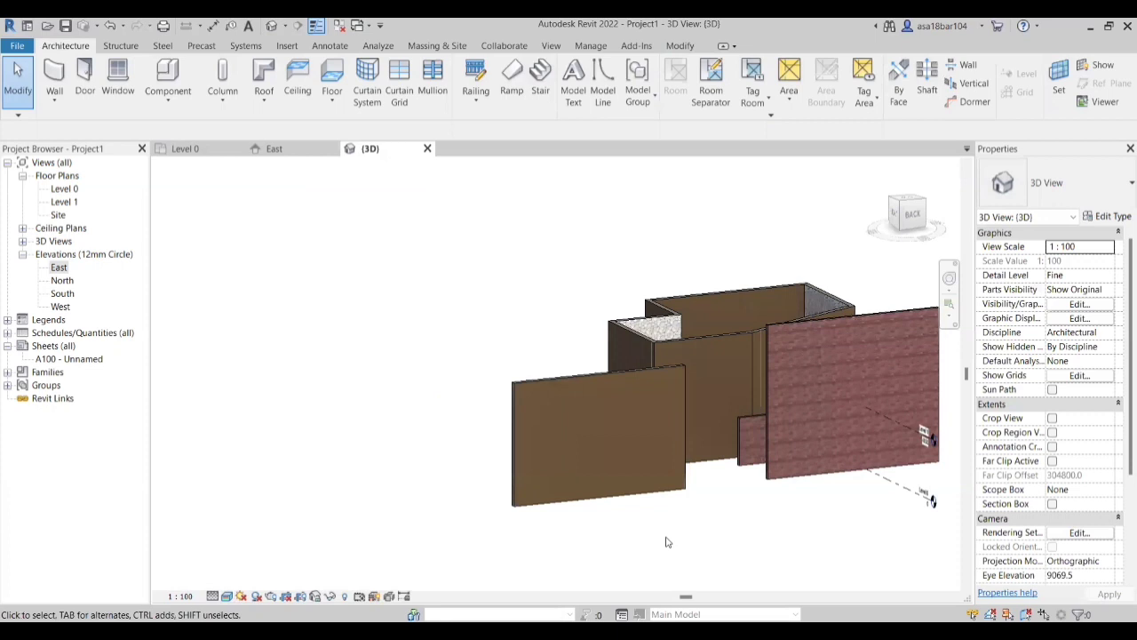
Step: Open the layer assembly of the free-standing Wall-Ext_300Bwk wall's type for editing
click(537, 380)
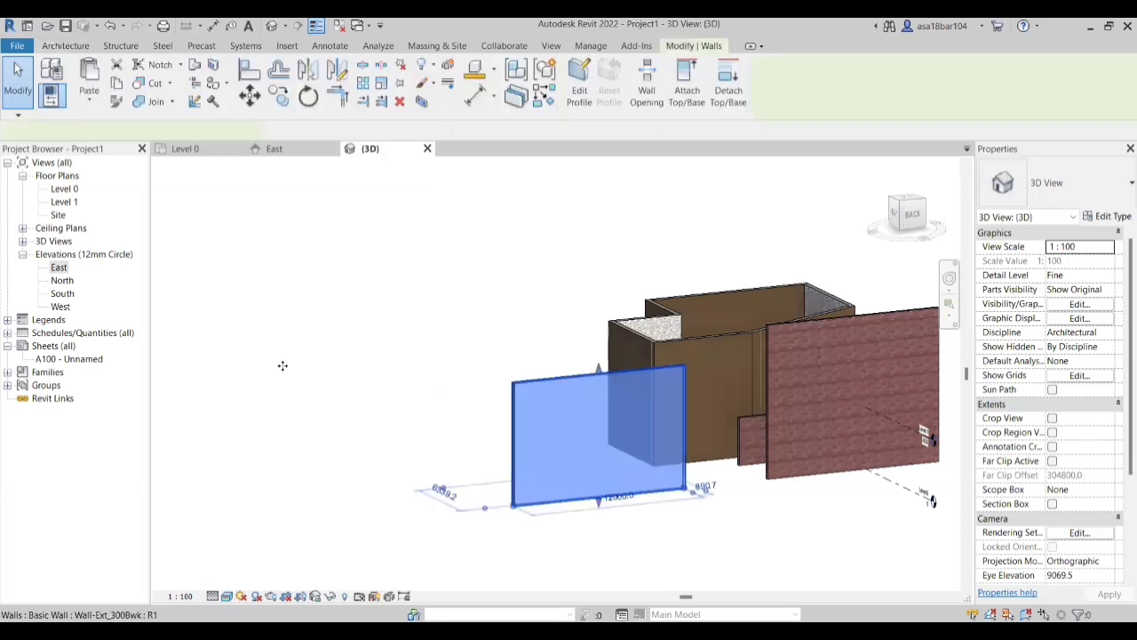
scroll(545, 430, down, 2)
shift+middle_drag(545, 430, 595, 436)
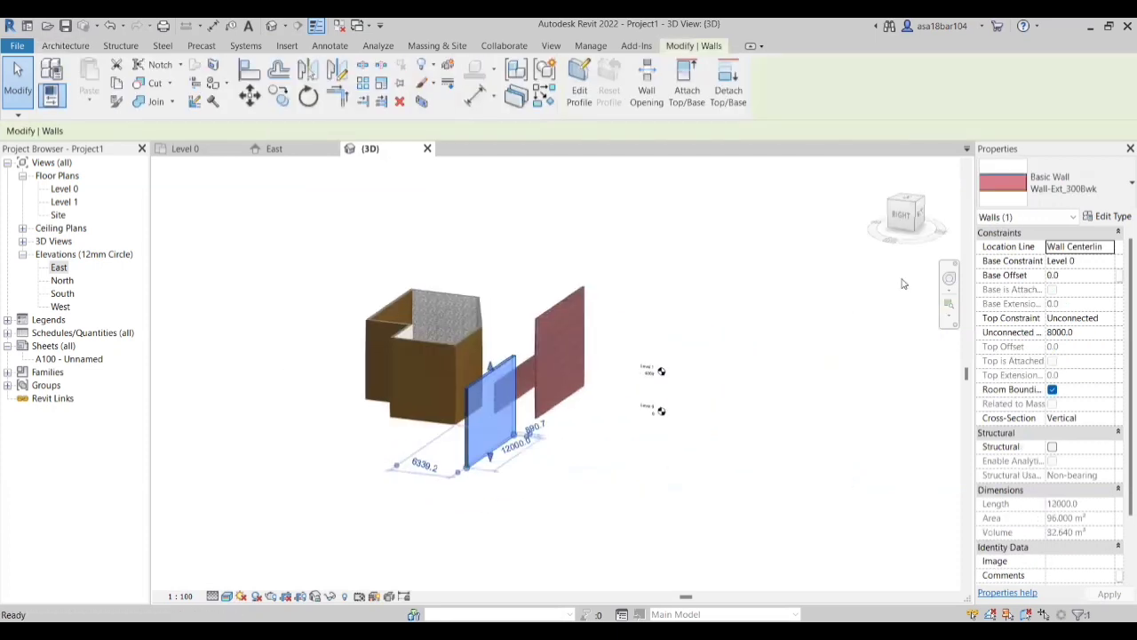
click(1108, 218)
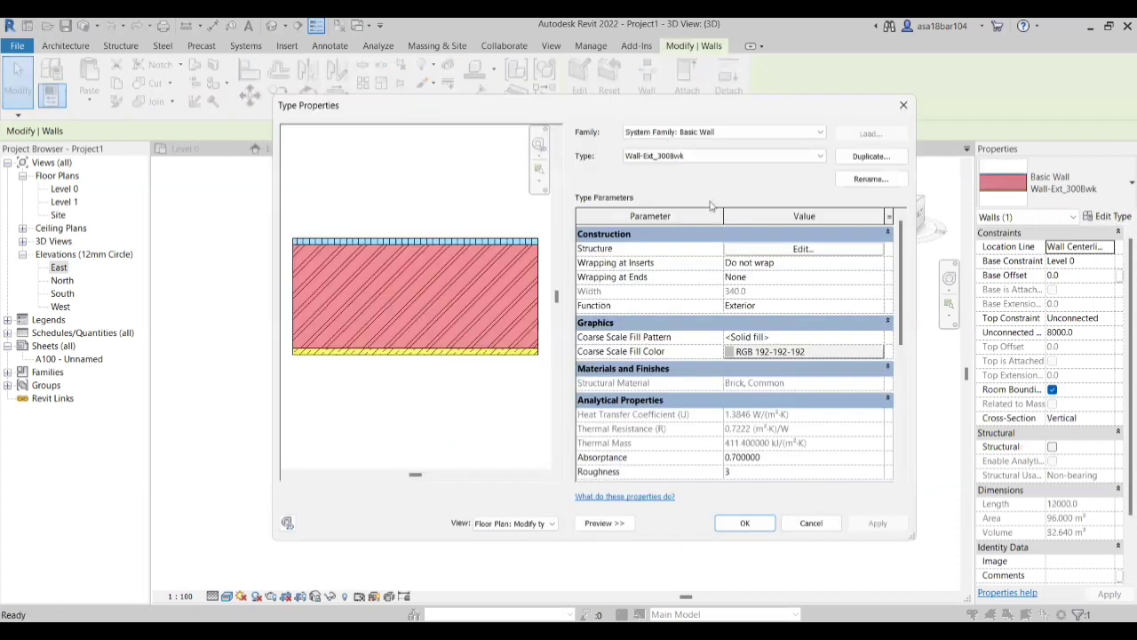
click(755, 250)
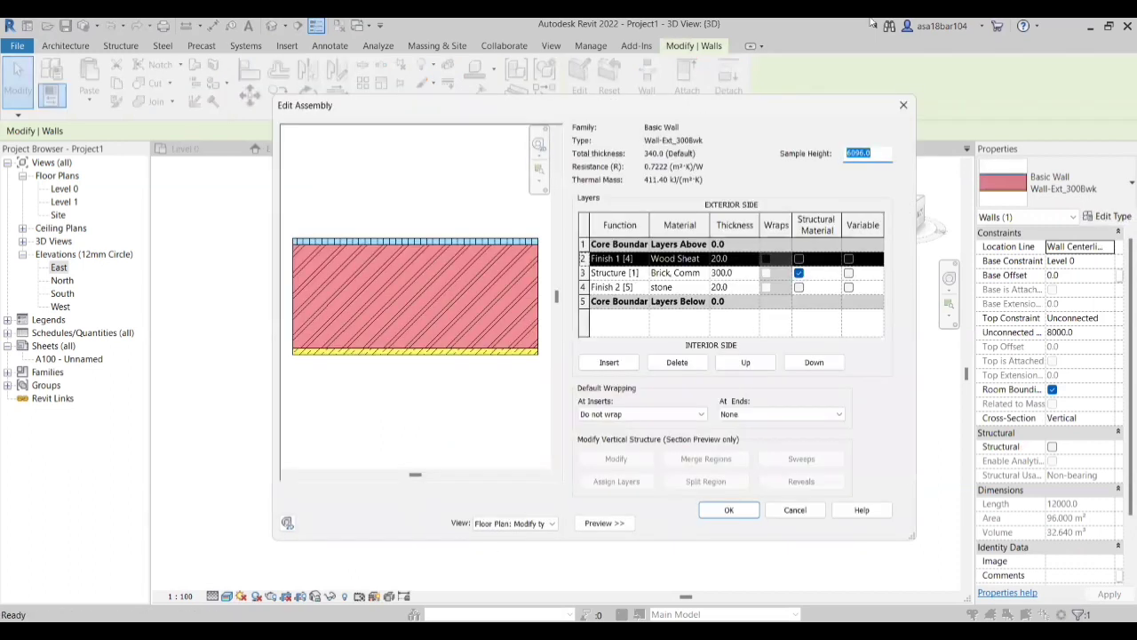
drag(758, 106, 759, 42)
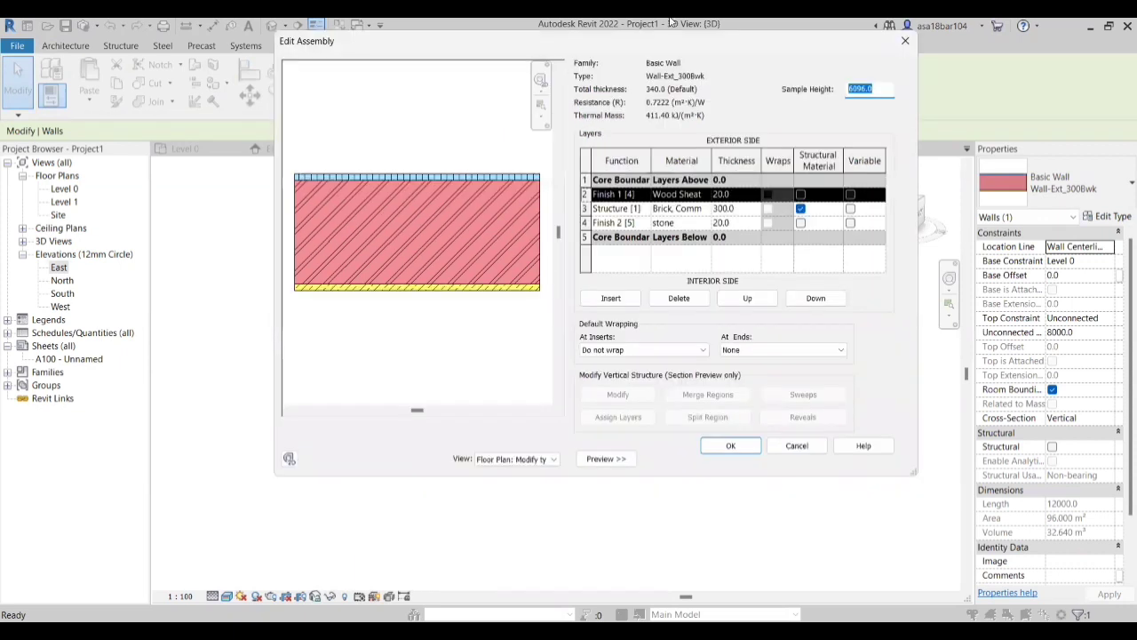
click(551, 366)
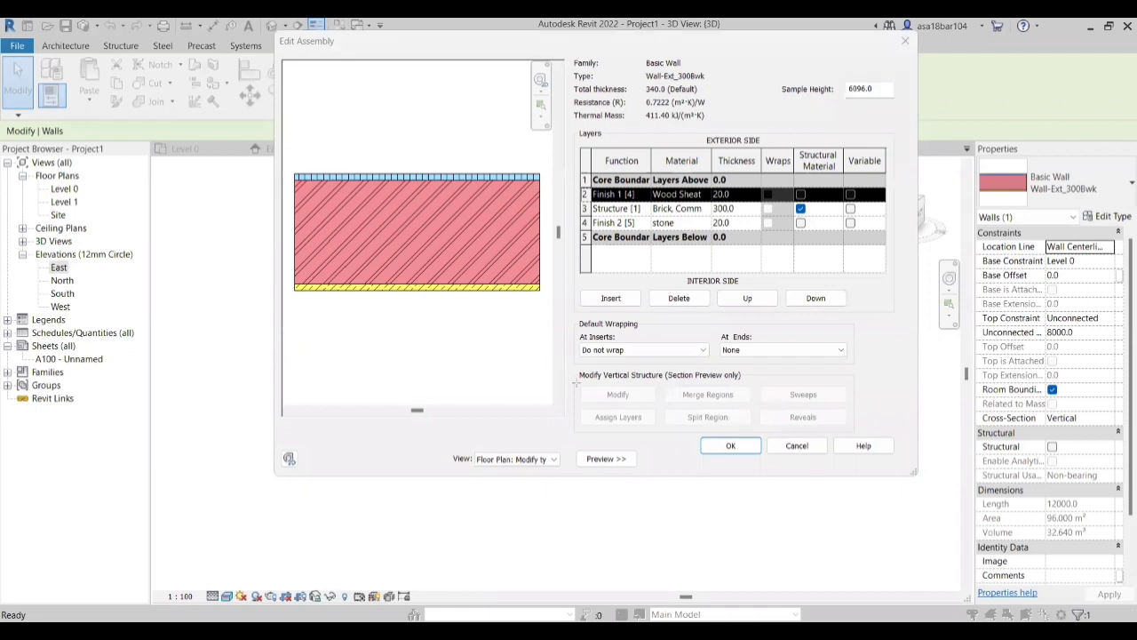
mouse_move(580, 383)
mouse_down()
mouse_move(844, 440)
mouse_move(851, 429)
mouse_up()
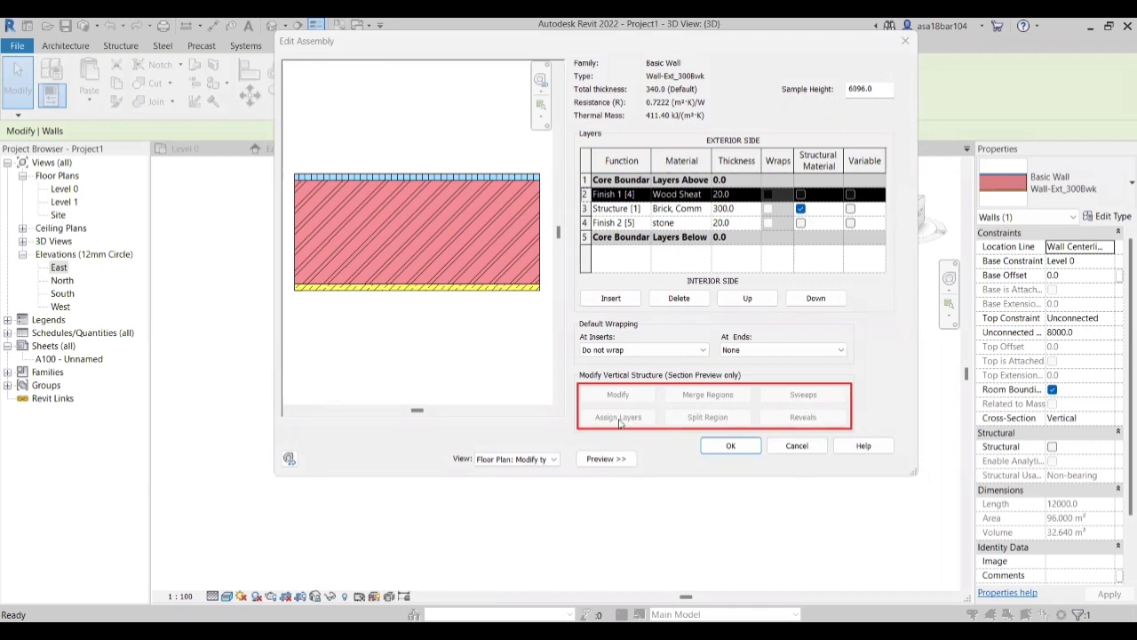
click(772, 403)
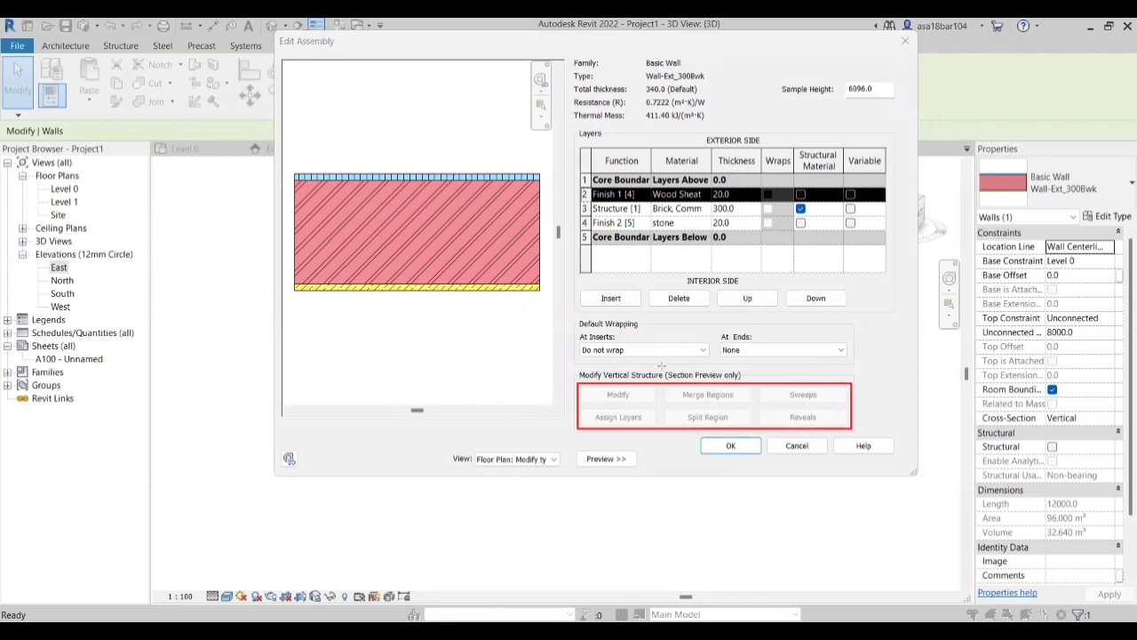
mouse_move(662, 364)
mouse_down()
mouse_move(769, 379)
mouse_move(749, 386)
mouse_up()
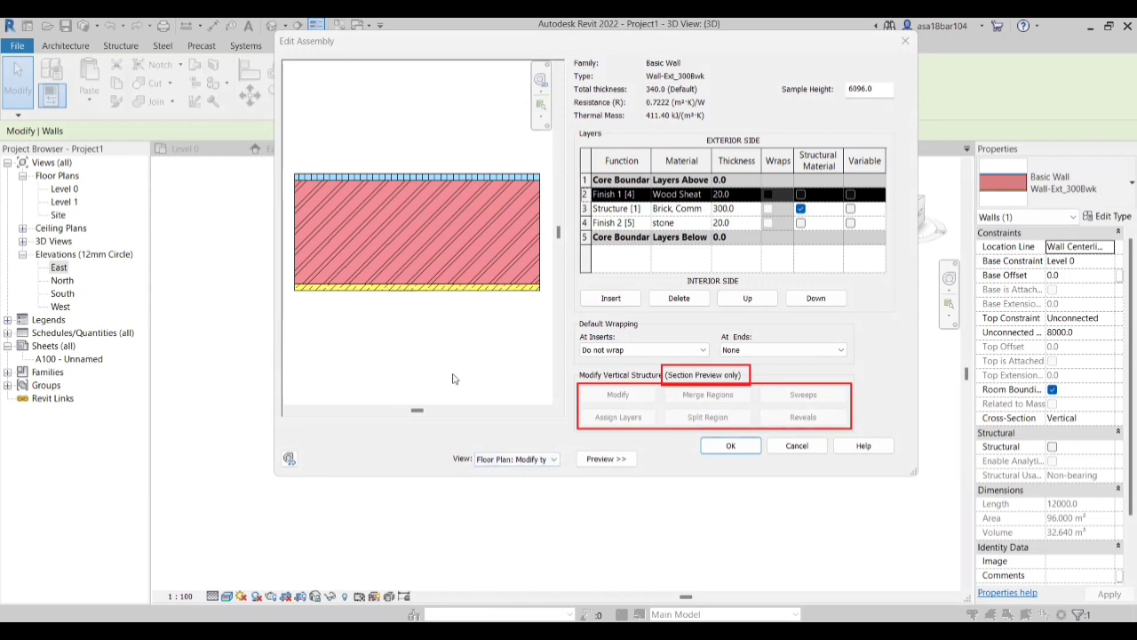
Step: Switch the assembly preview to Section: Modify type attributes and enlarge the wall section
click(520, 459)
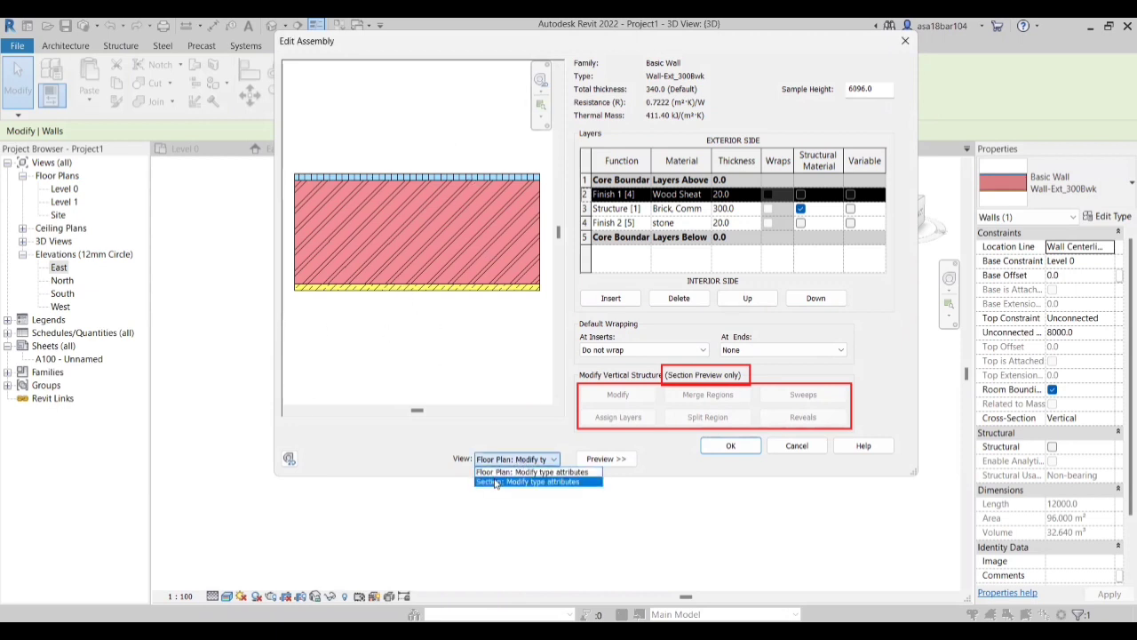
click(495, 482)
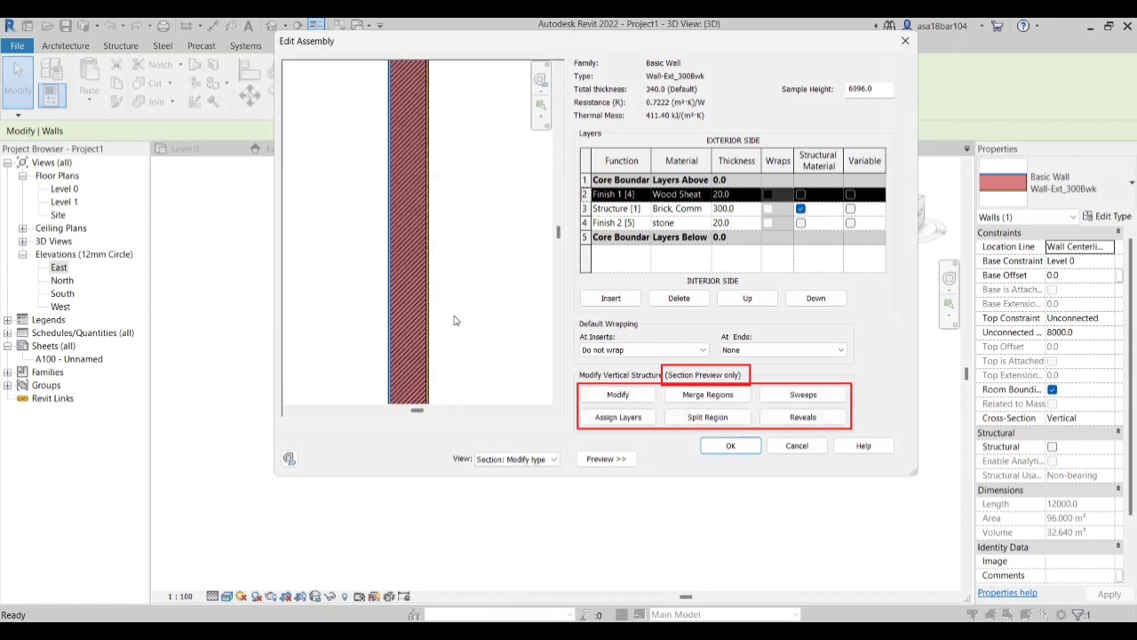
scroll(454, 320, up, 5)
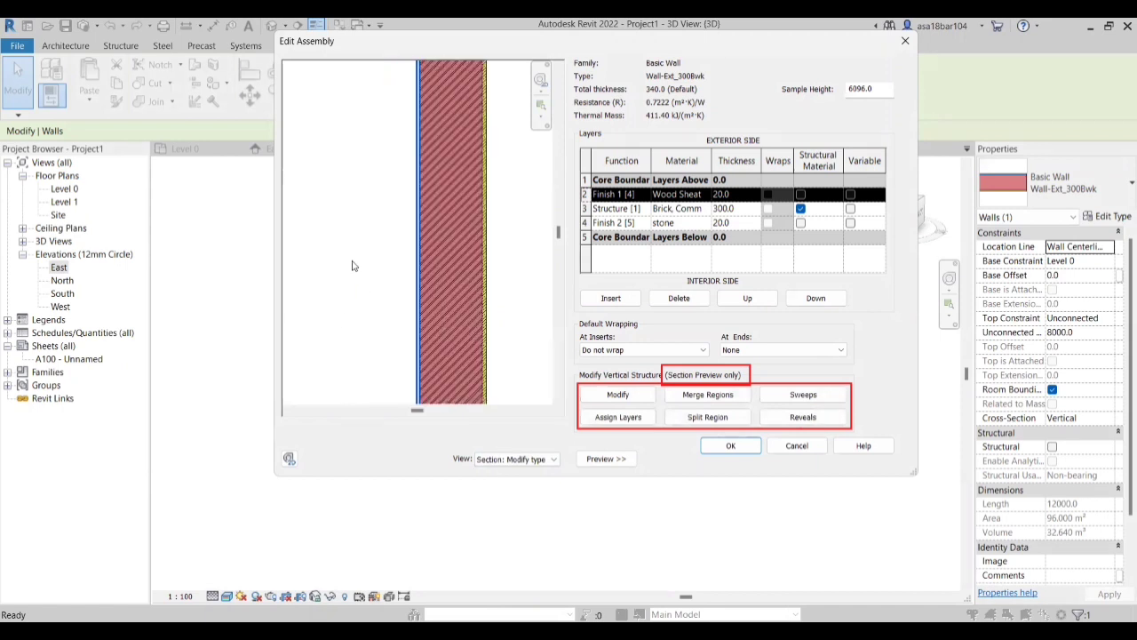
scroll(537, 295, down, 2)
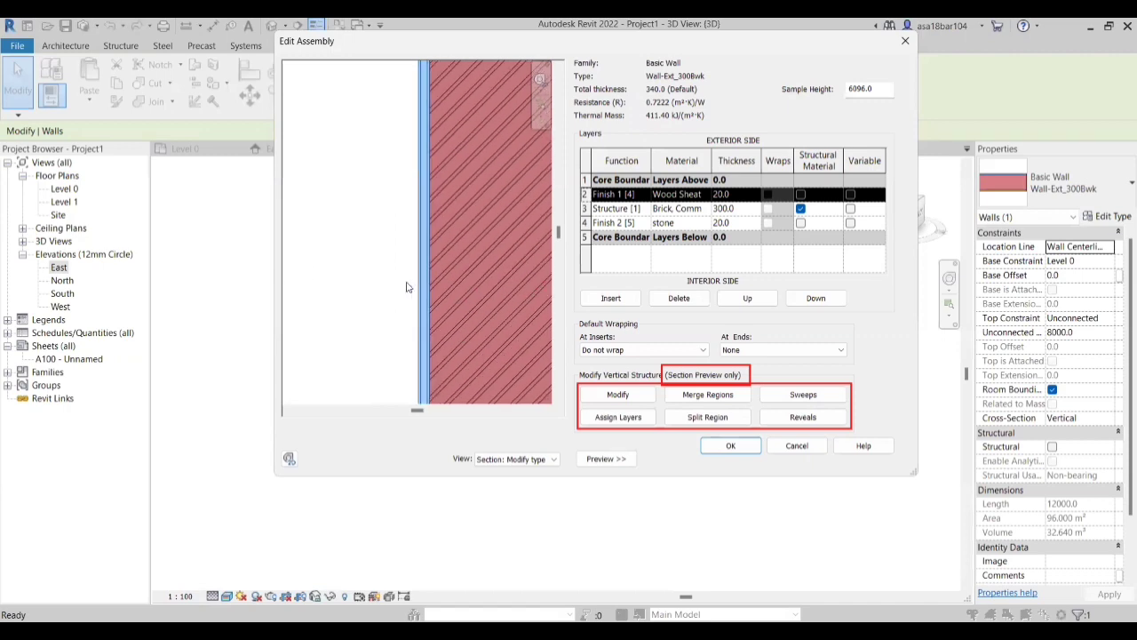
scroll(405, 267, down, 3)
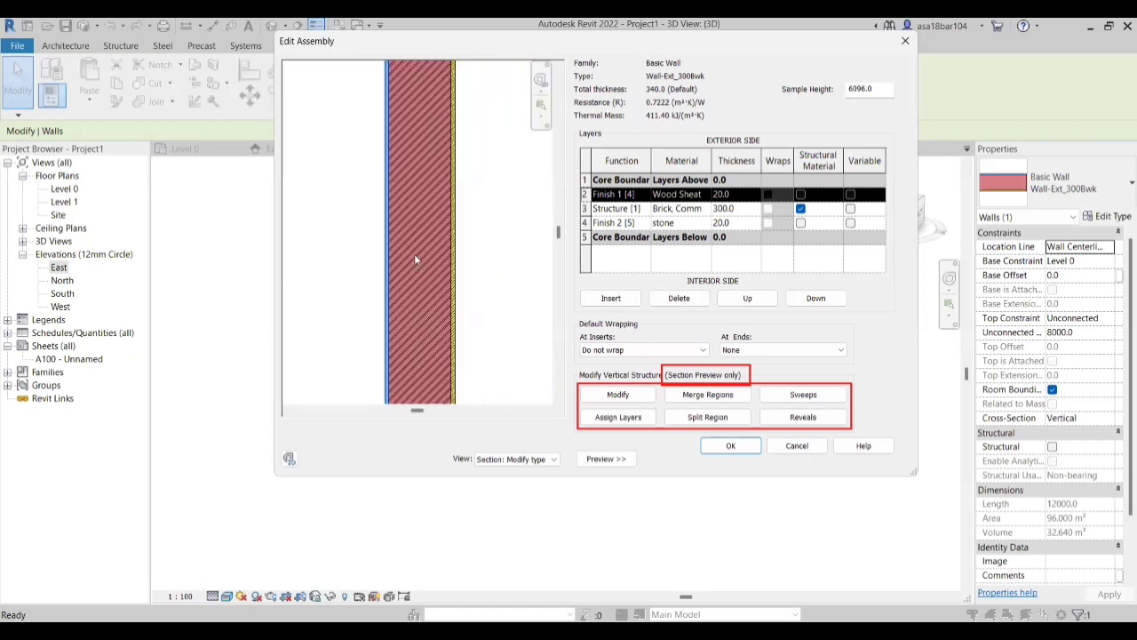
scroll(453, 222, down, 2)
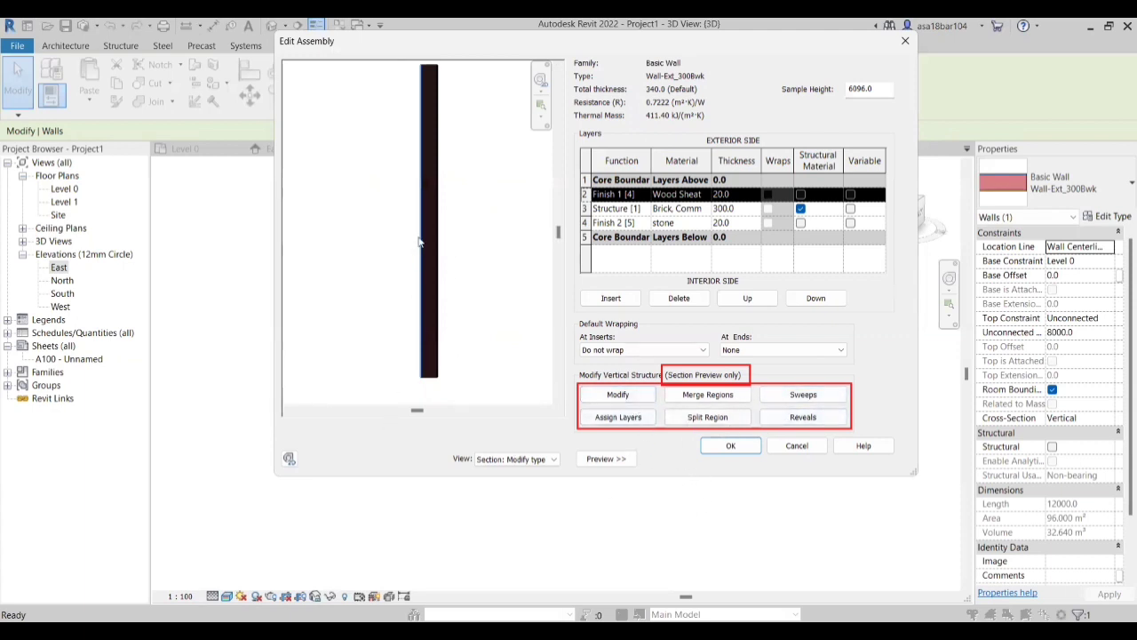
middle_drag(488, 133, 478, 148)
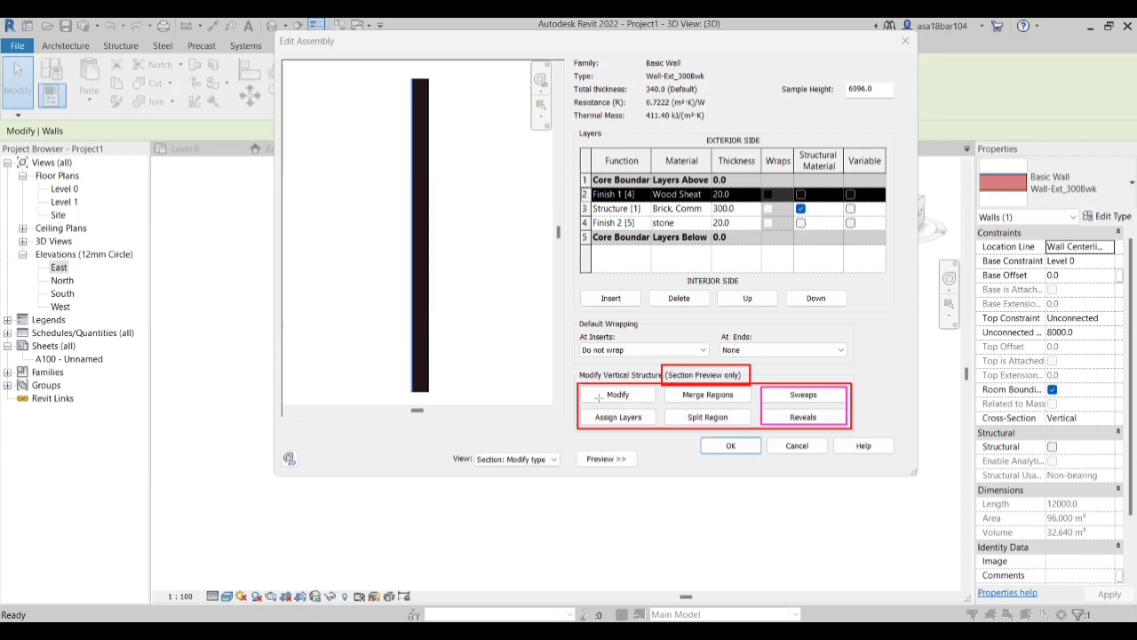
drag(580, 387, 751, 423)
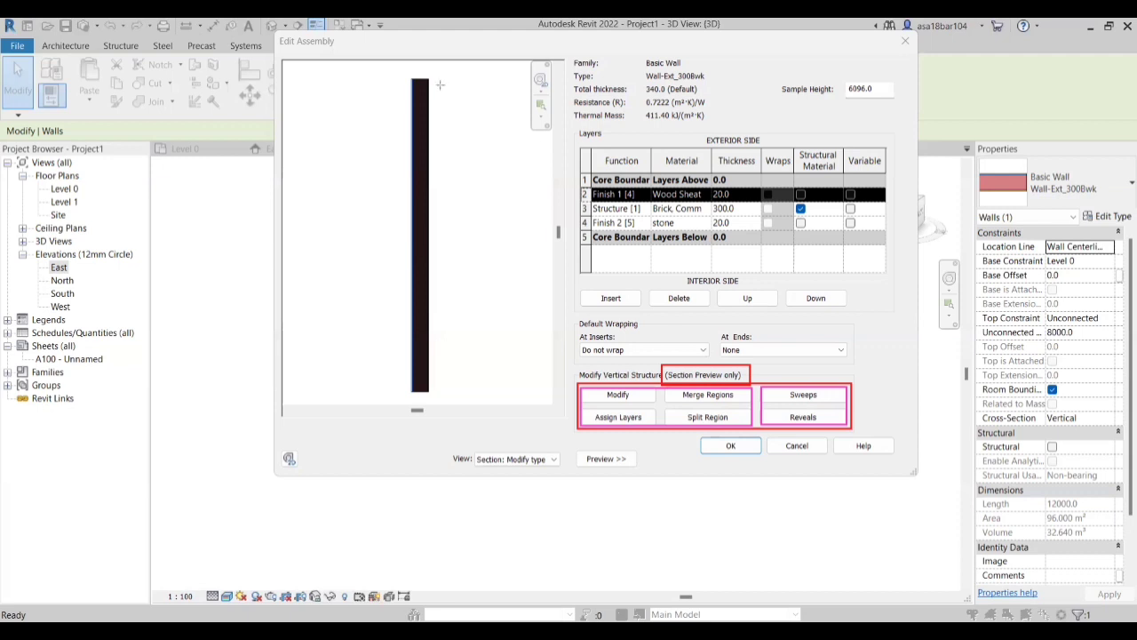
mouse_move(420, 65)
mouse_down()
mouse_move(406, 416)
mouse_move(419, 436)
mouse_up()
drag(399, 237, 444, 238)
drag(412, 78, 406, 237)
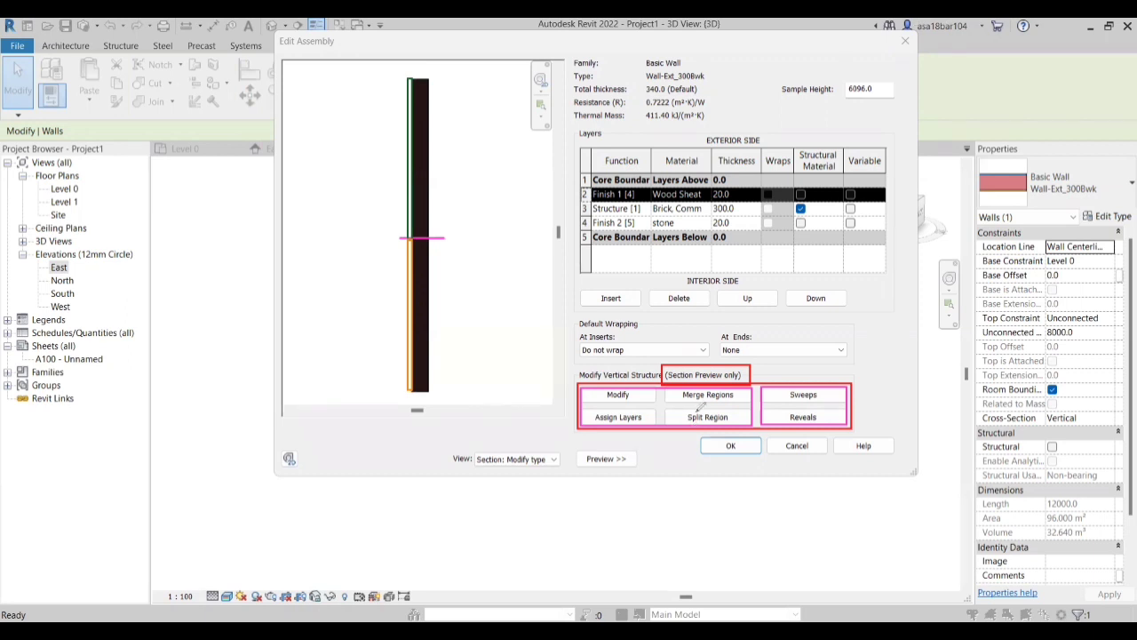
mouse_move(700, 438)
mouse_down()
mouse_move(642, 451)
mouse_move(625, 431)
mouse_move(633, 425)
mouse_up()
mouse_move(566, 423)
mouse_down()
mouse_move(558, 352)
mouse_move(622, 371)
mouse_move(633, 358)
mouse_up()
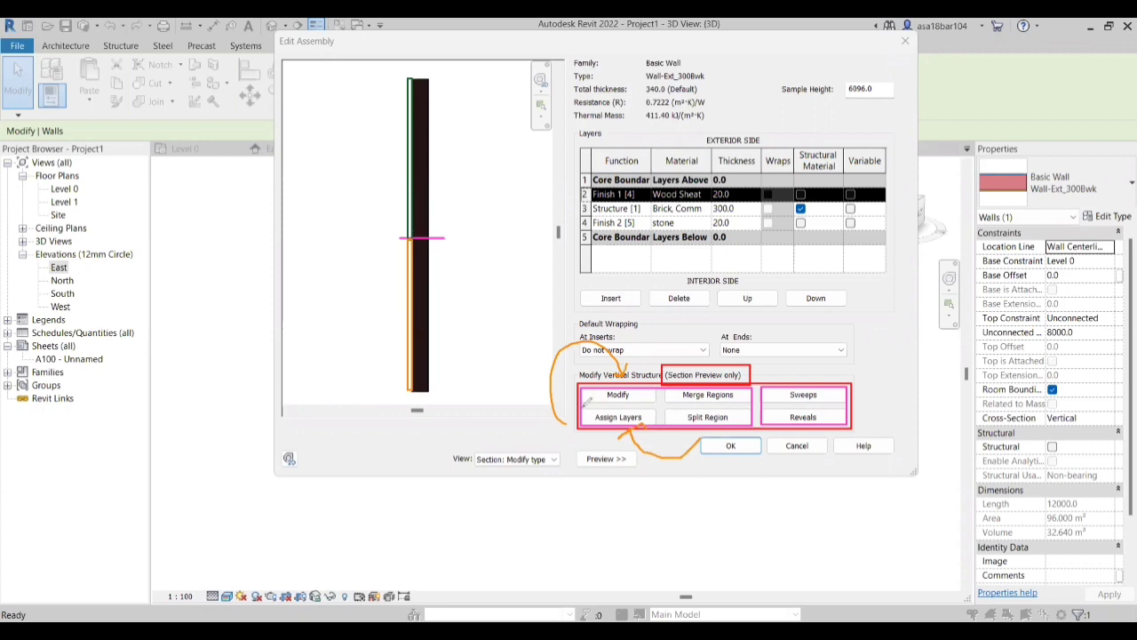
mouse_move(638, 368)
mouse_down()
mouse_move(663, 343)
mouse_move(738, 376)
mouse_up()
mouse_move(354, 325)
mouse_down()
mouse_move(375, 132)
mouse_move(378, 143)
mouse_up()
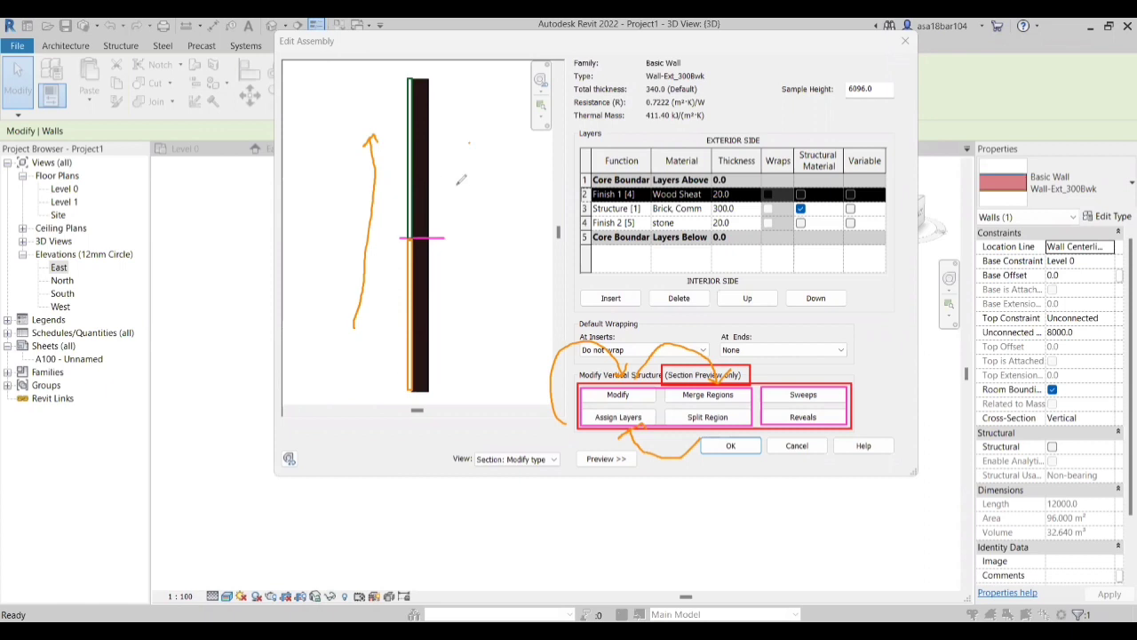
mouse_move(460, 181)
mouse_down()
mouse_move(455, 319)
mouse_move(440, 333)
mouse_move(451, 358)
mouse_move(460, 339)
mouse_up()
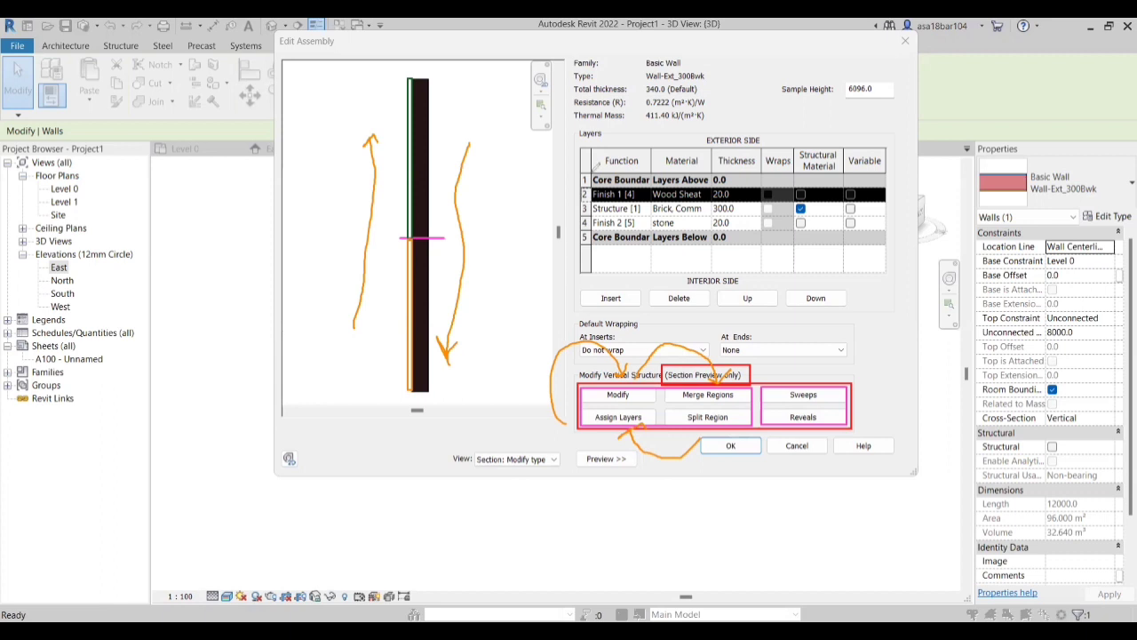
key(Escape)
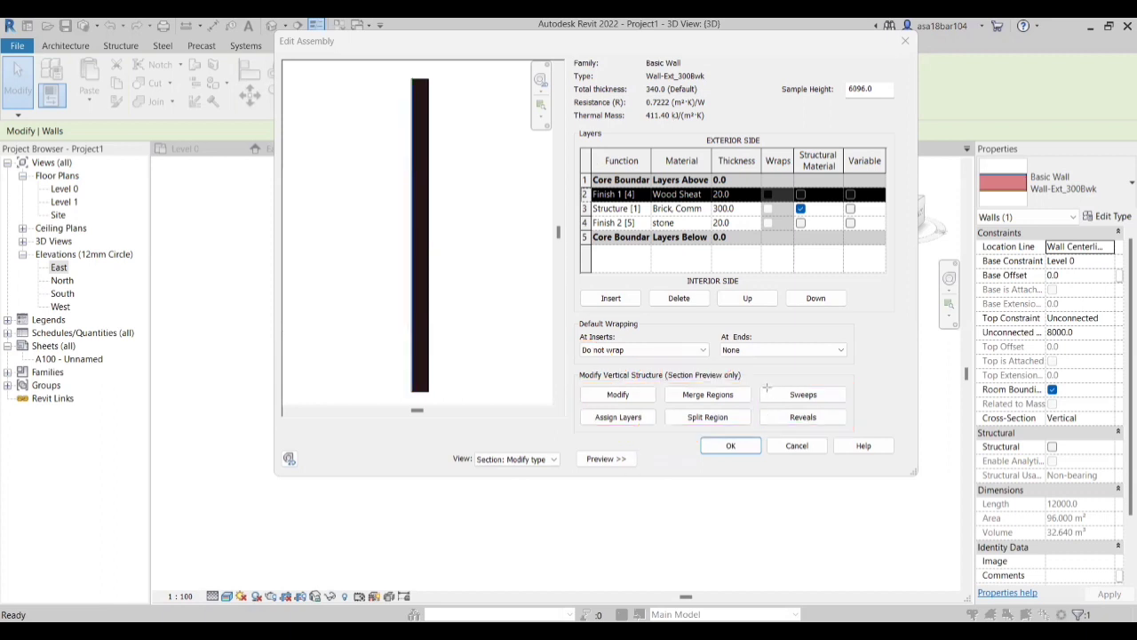
mouse_move(760, 380)
mouse_down()
mouse_move(832, 434)
mouse_move(844, 427)
mouse_up()
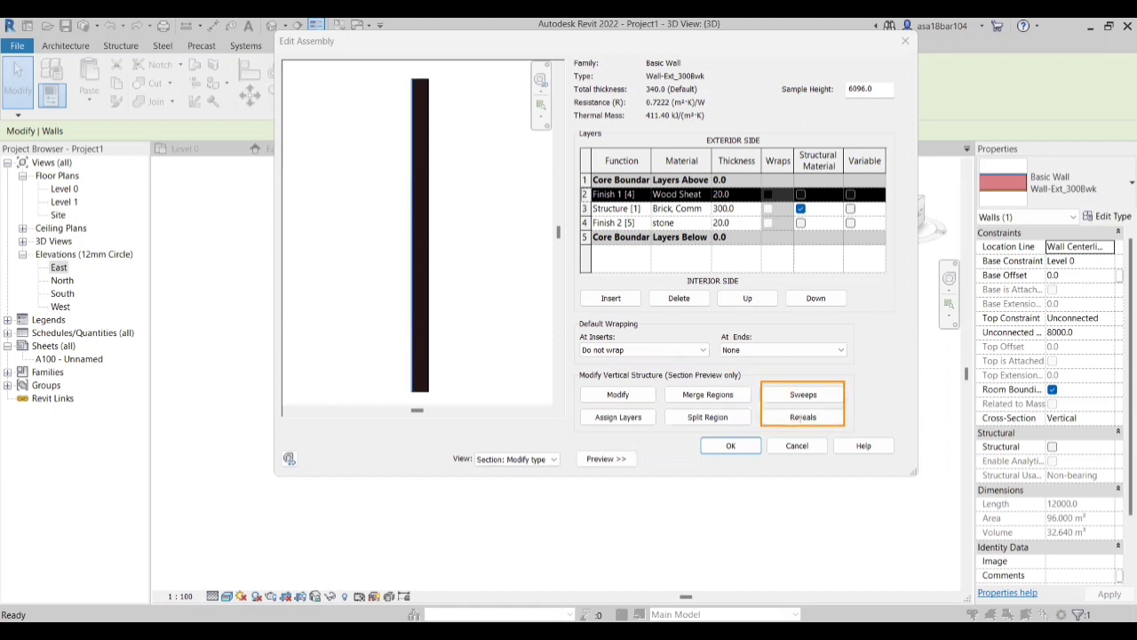
key(Escape)
mouse_move(757, 384)
mouse_down()
mouse_move(848, 426)
mouse_move(851, 405)
mouse_up()
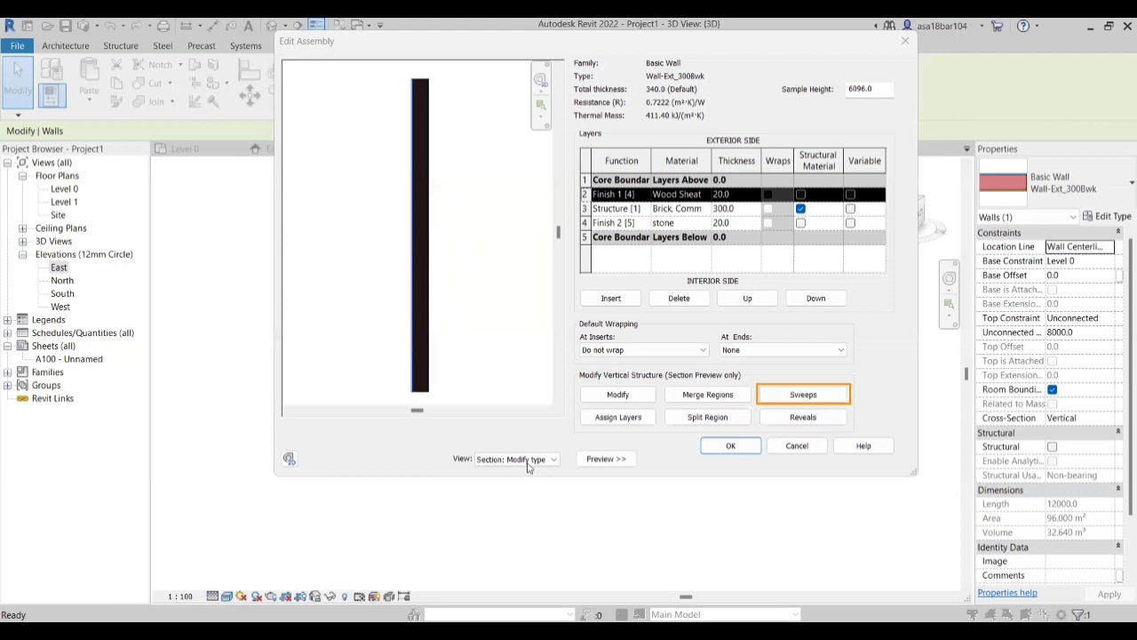
Step: Add a wall sweep with the Default profile at the base of the wall's exterior side
click(785, 396)
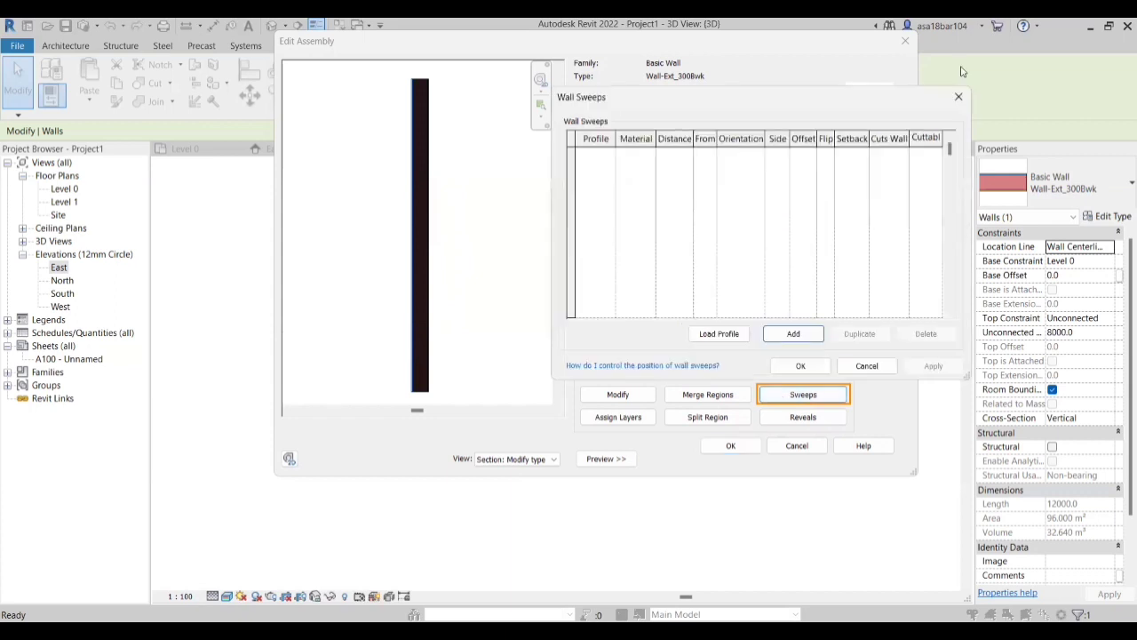
click(779, 322)
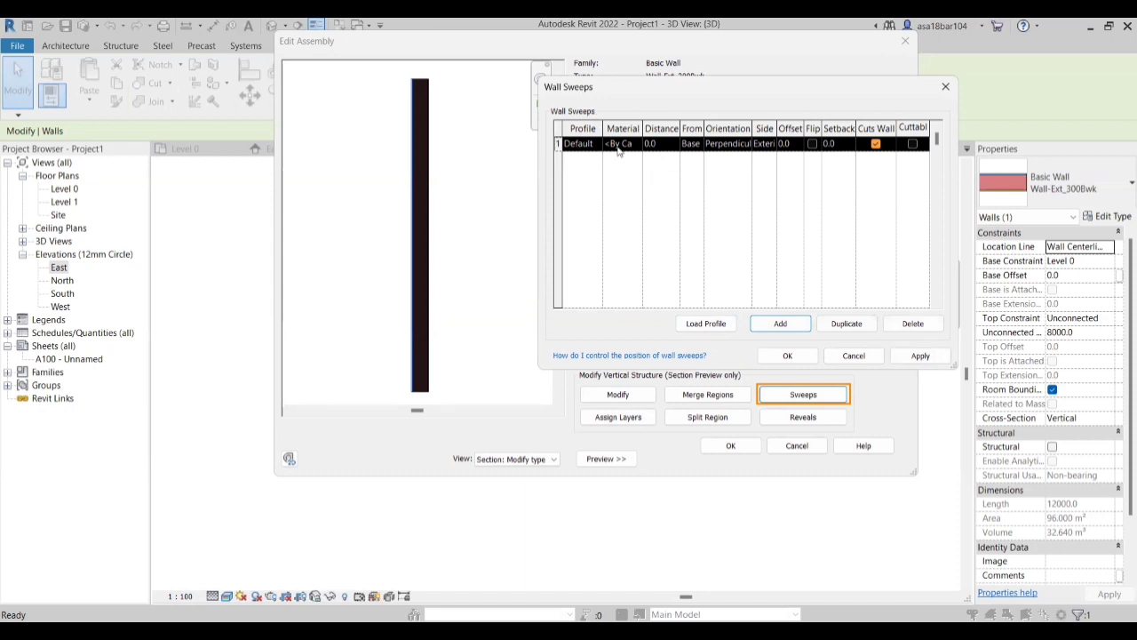
click(615, 146)
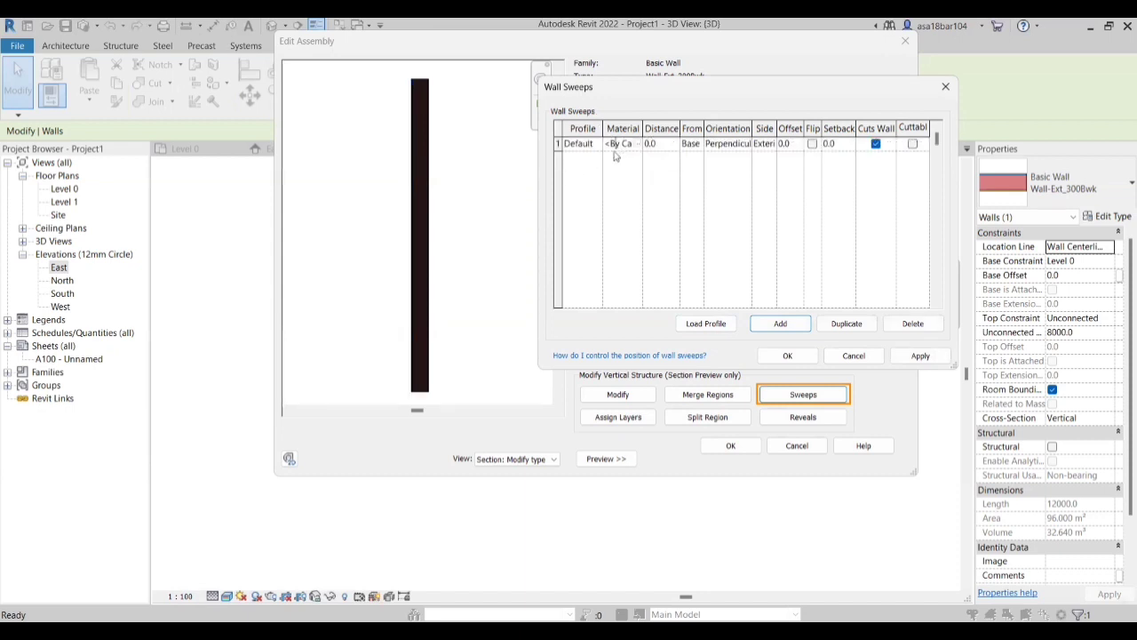
click(924, 357)
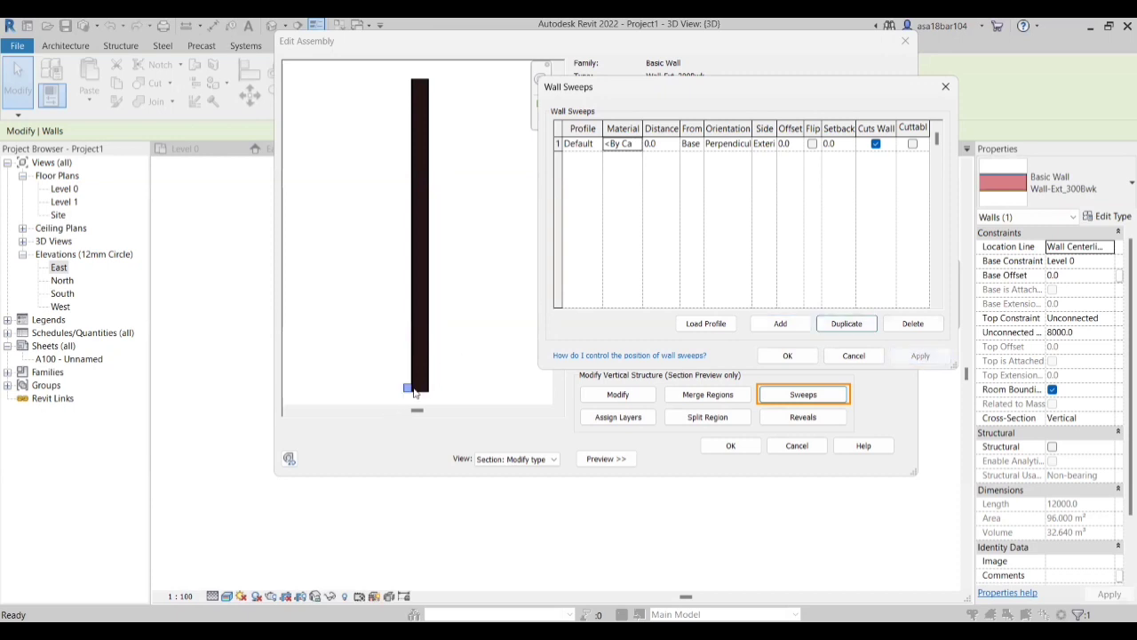
click(774, 358)
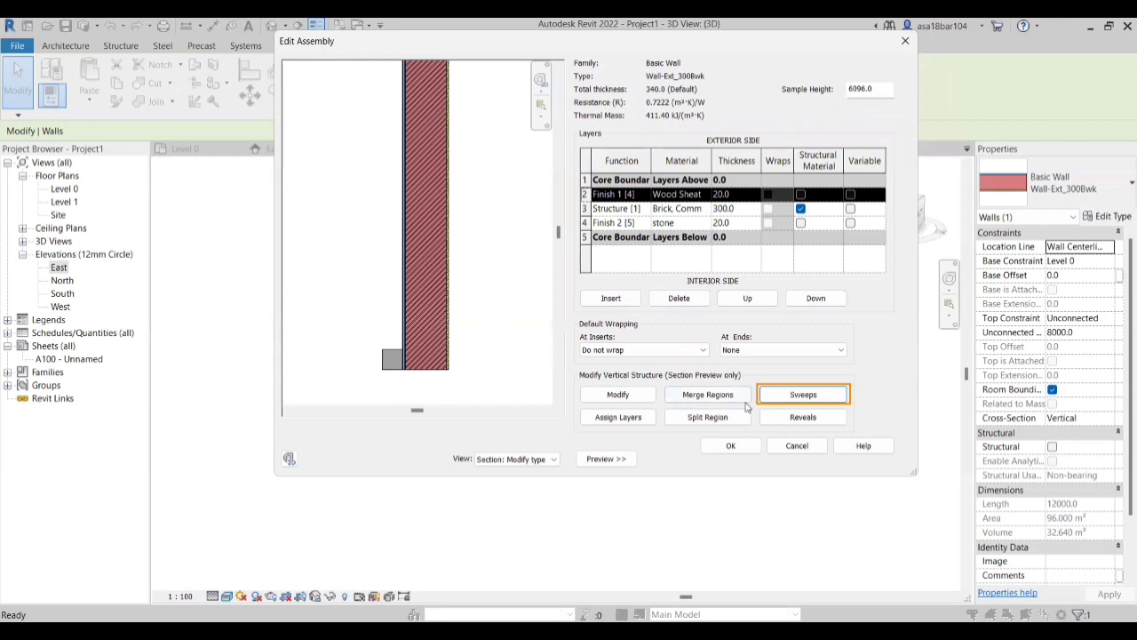
Step: Reopen the wall sweeps definition and review the base sweep's From options and Distance setting
click(815, 400)
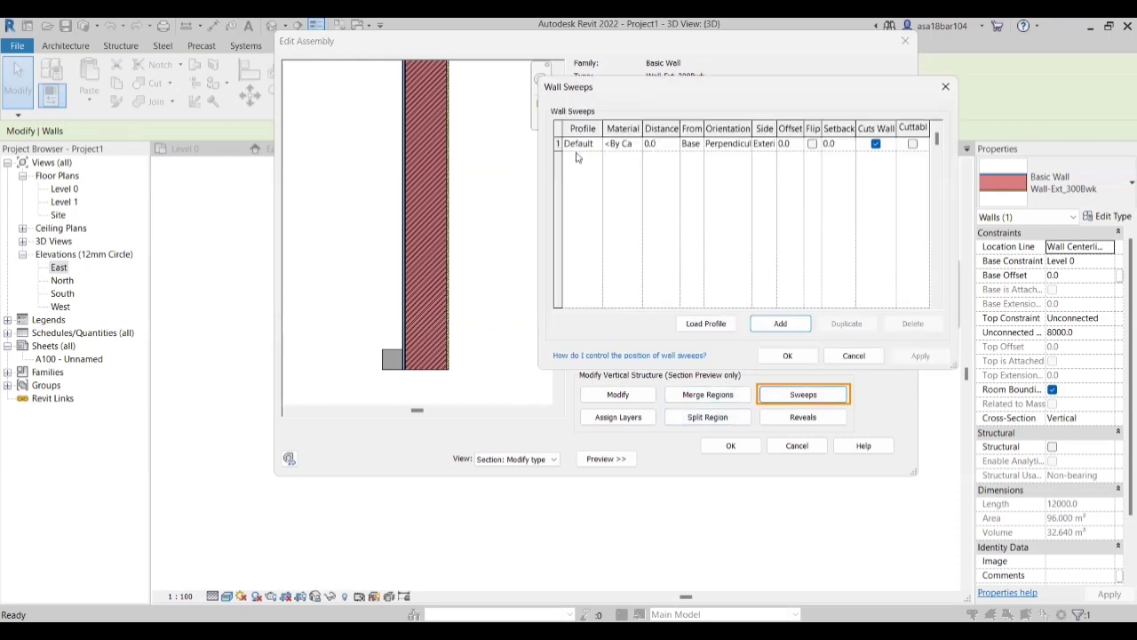
click(698, 145)
click(698, 144)
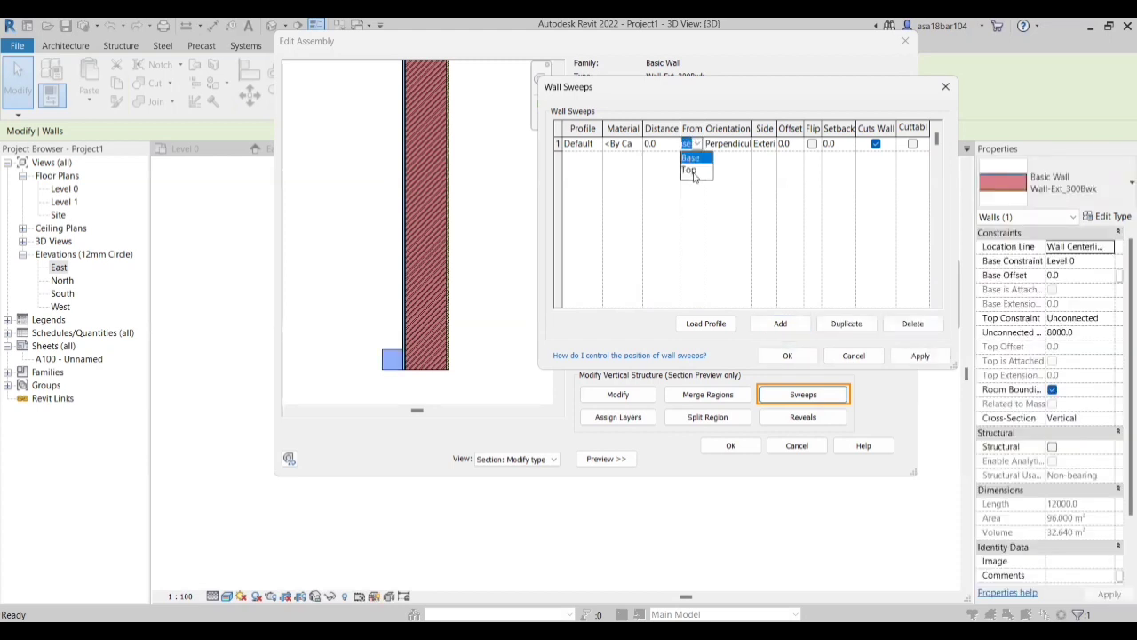
click(661, 178)
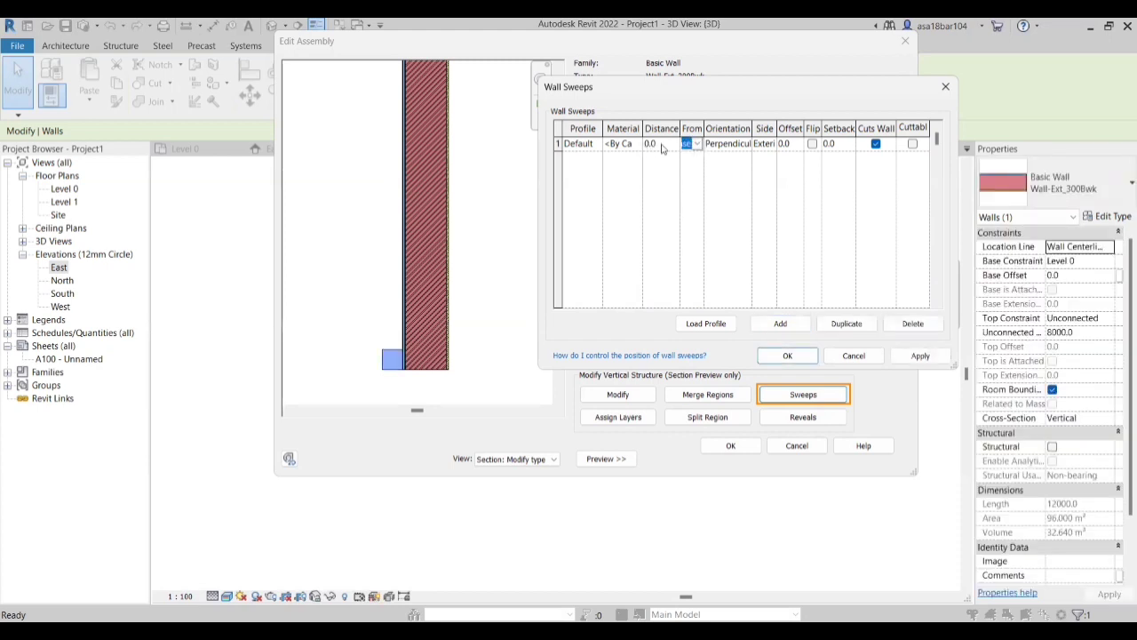
click(654, 144)
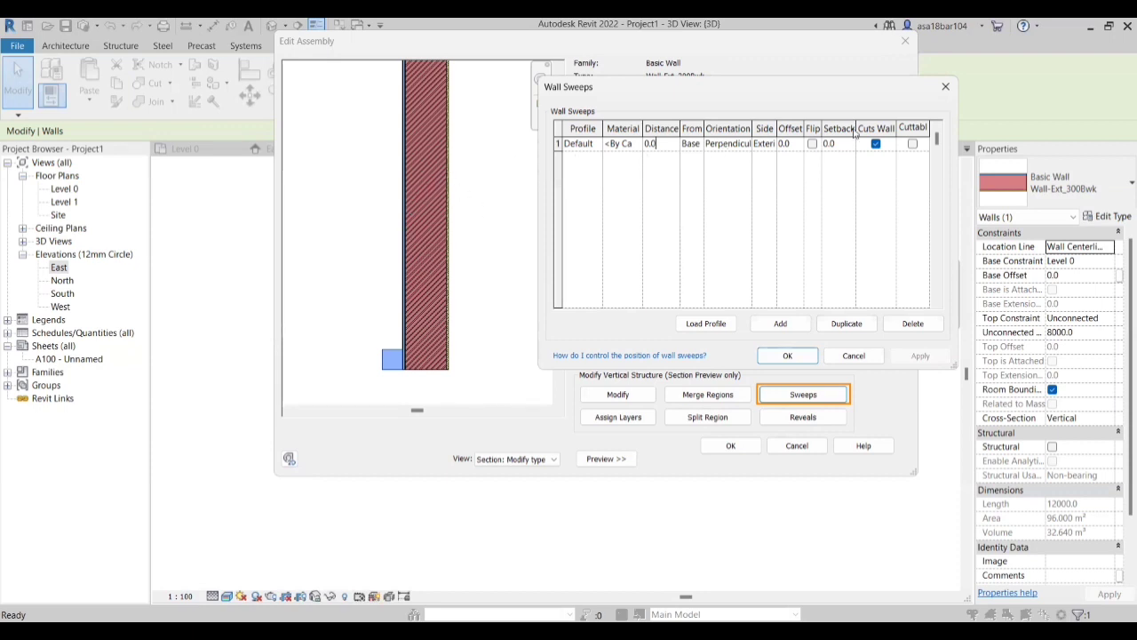
Step: Try the base sweep on the wall's Interior side, and return it to the Exterior side
click(764, 144)
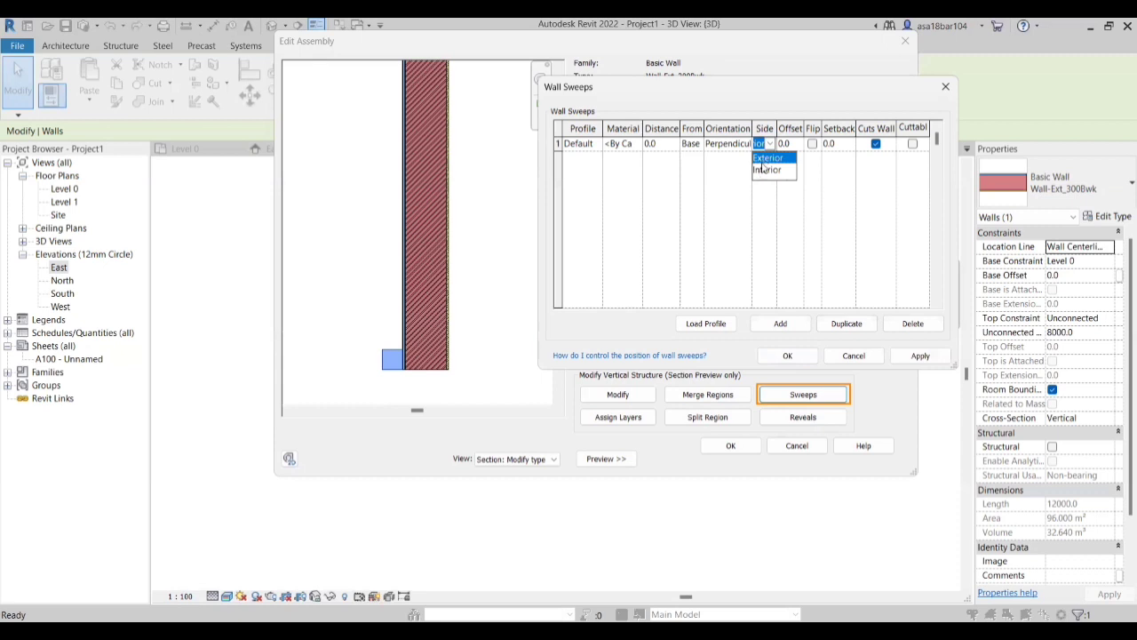
click(765, 160)
click(771, 145)
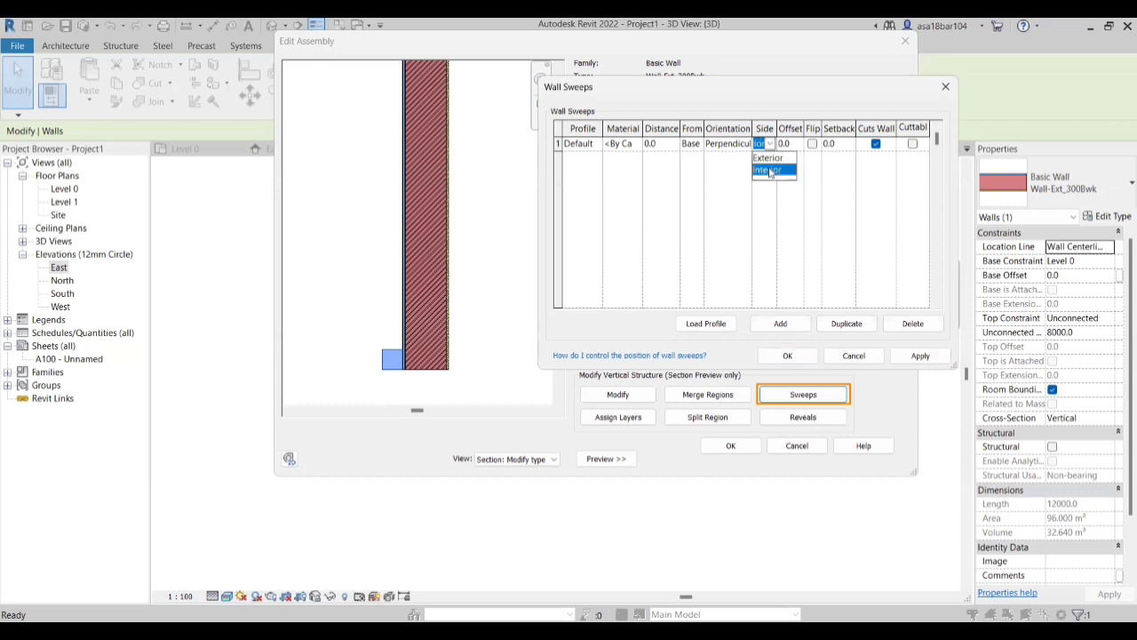
click(770, 170)
click(921, 356)
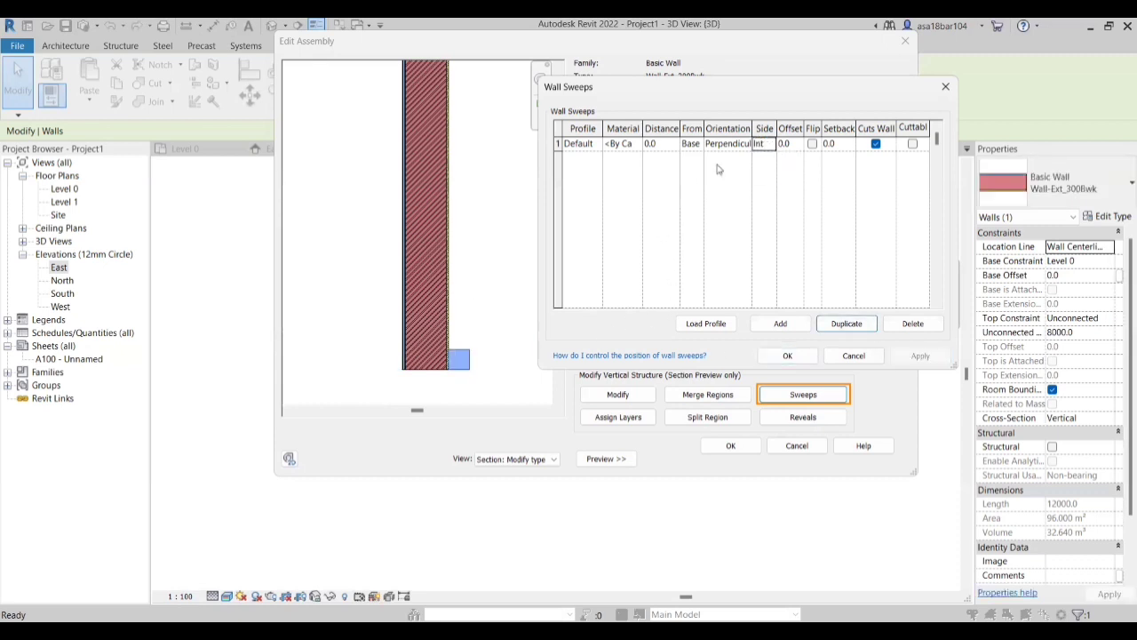
click(770, 144)
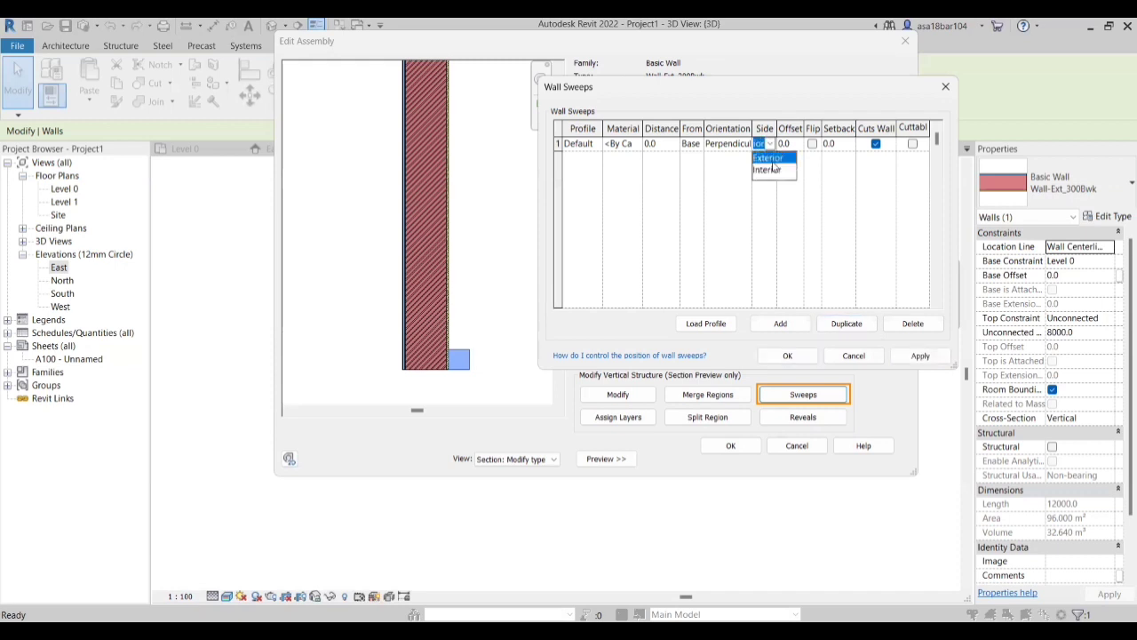
click(770, 160)
click(920, 356)
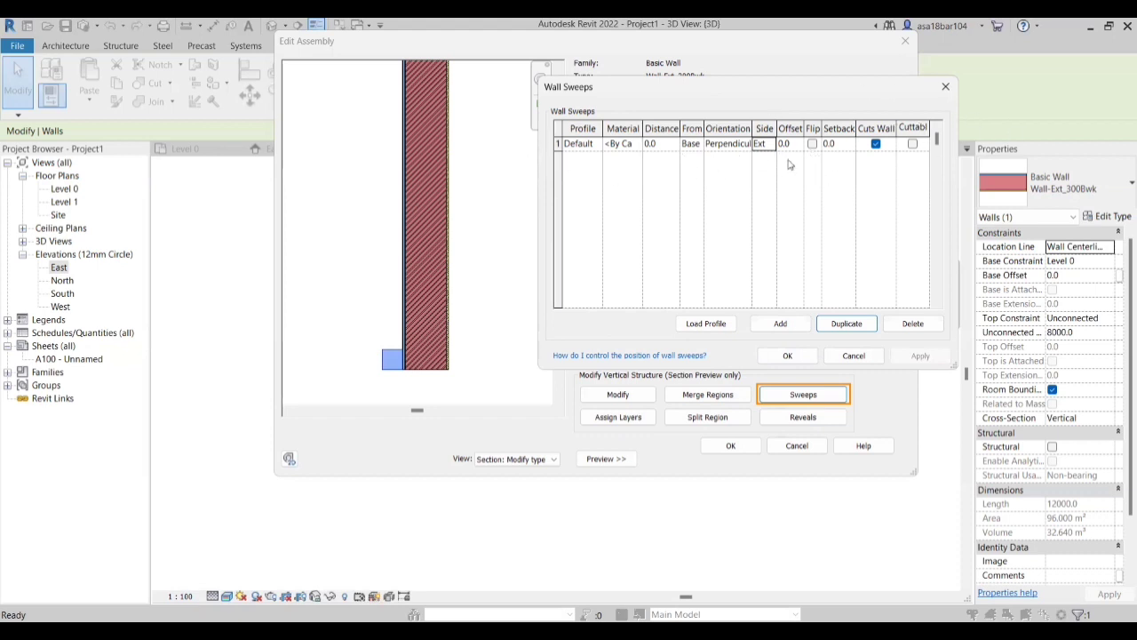
Step: Add a second Default-profile sweep on the exterior side at a distance of 2000 from the base
click(753, 321)
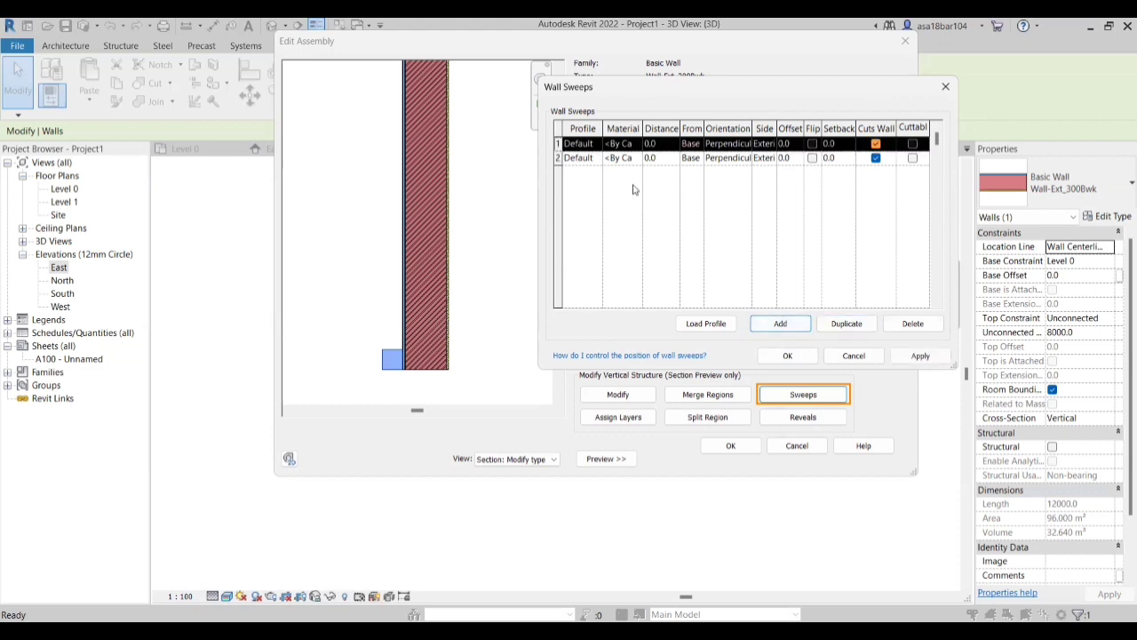
click(640, 144)
text(2)
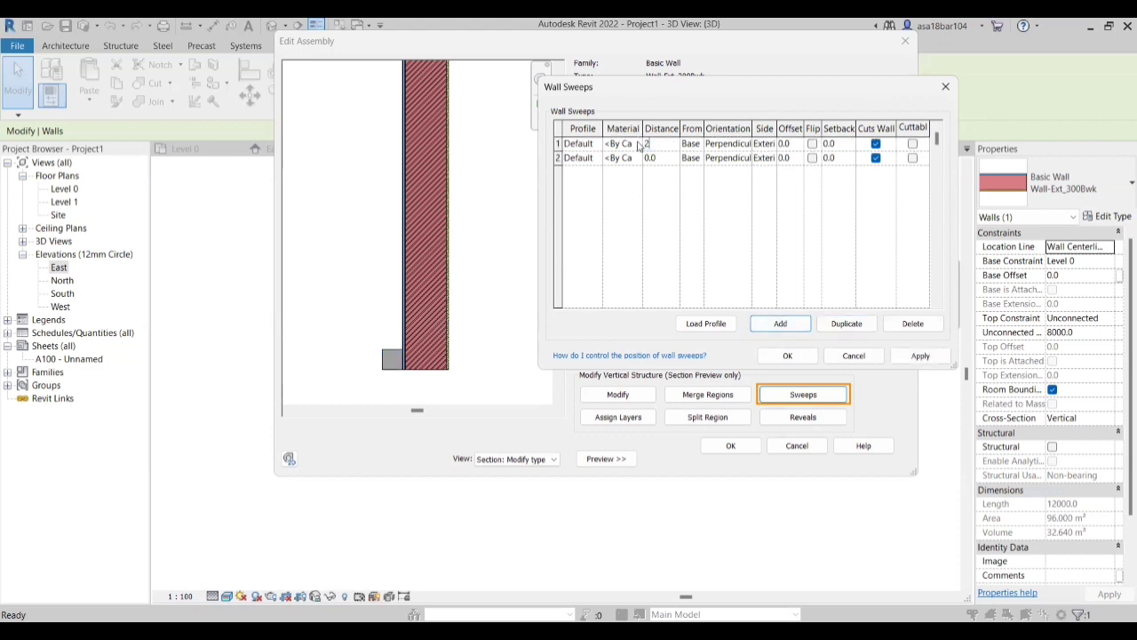
text(000)
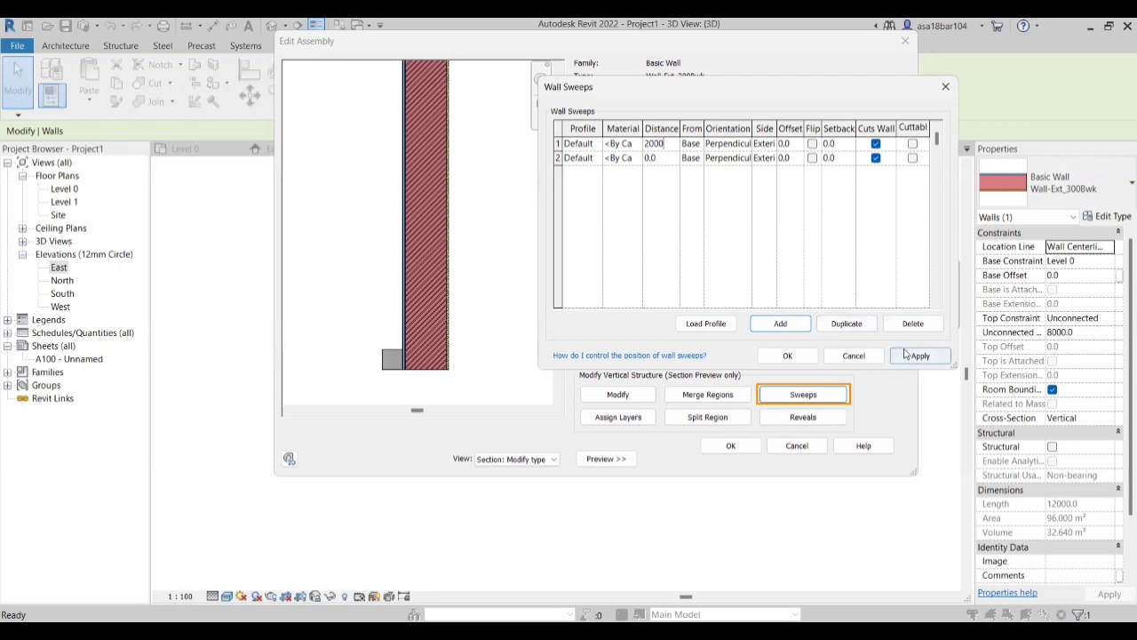
click(906, 355)
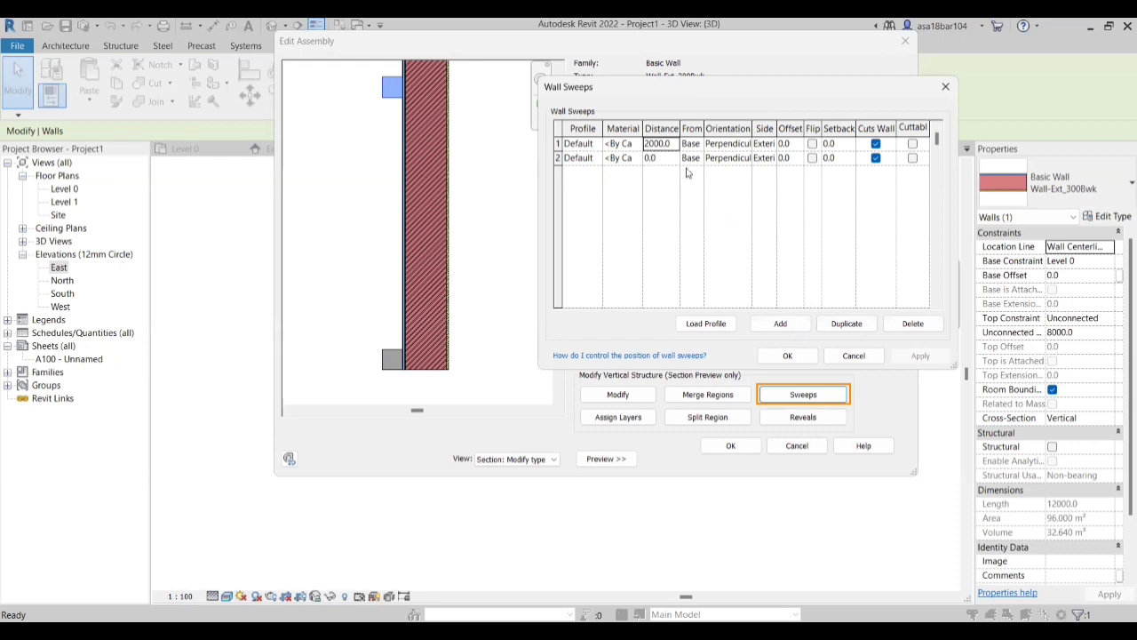
Step: Assign Concrete, Cast In Situ to the sweep at 2000, with Use Render Appearance enabled for the material's shading
click(631, 145)
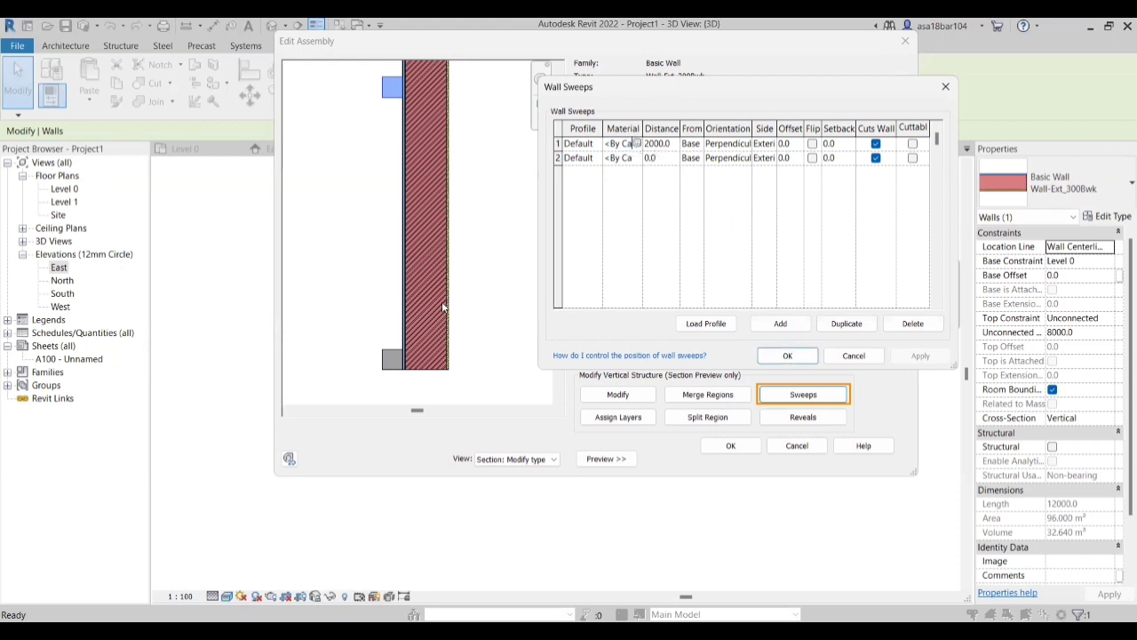
scroll(602, 314, down, 3)
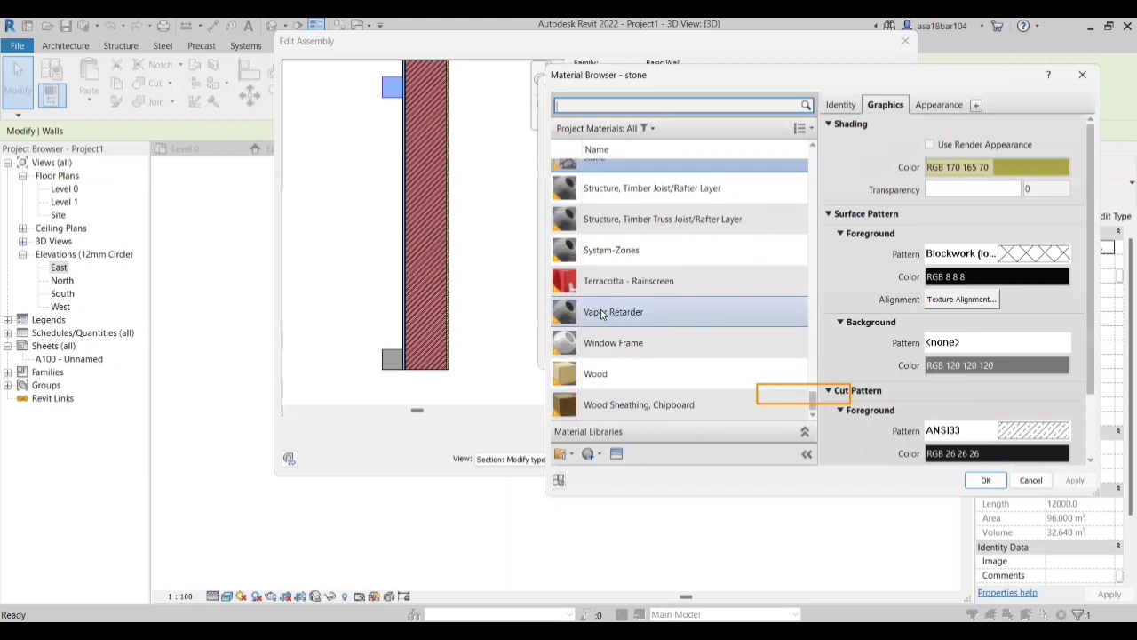
scroll(618, 334, up, 5)
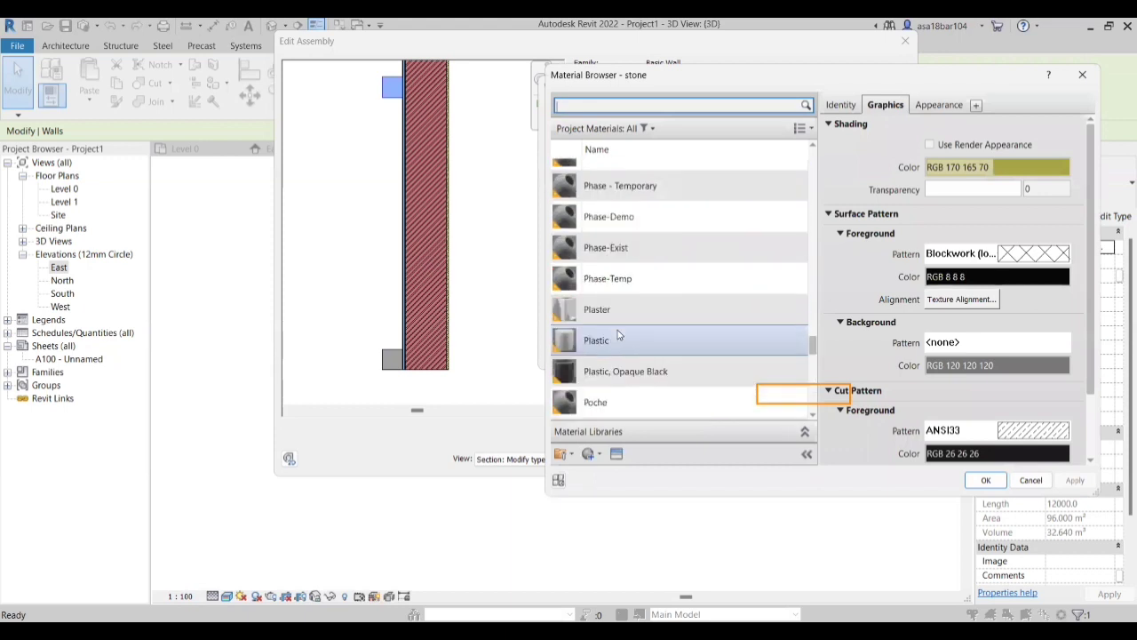
scroll(617, 334, up, 4)
scroll(617, 334, down, 4)
scroll(618, 335, up, 12)
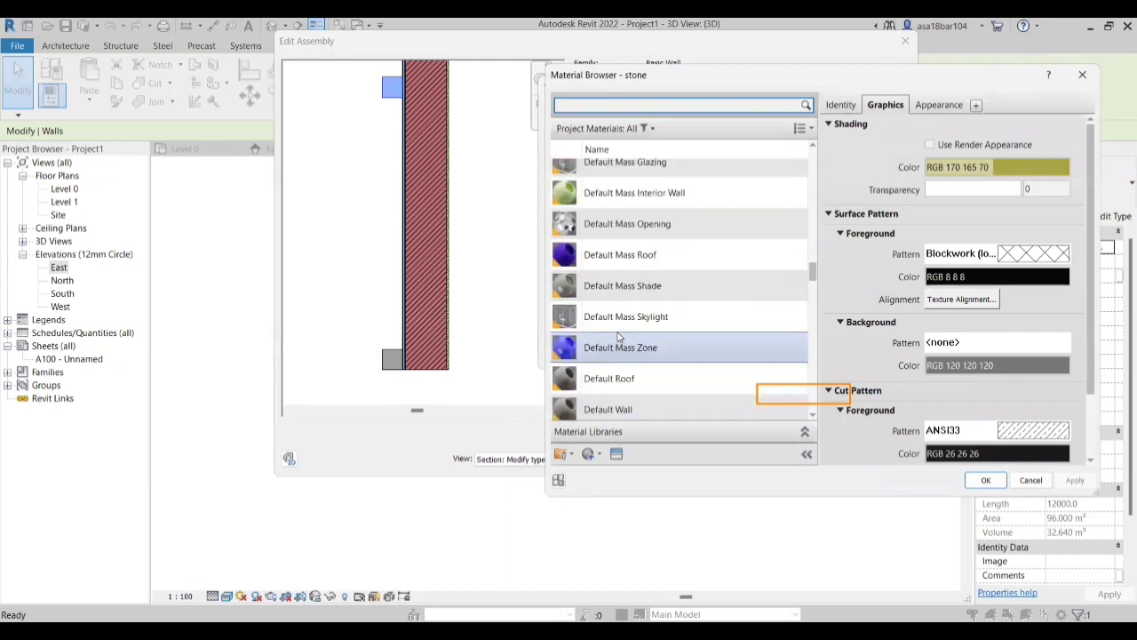
scroll(620, 335, up, 4)
click(617, 282)
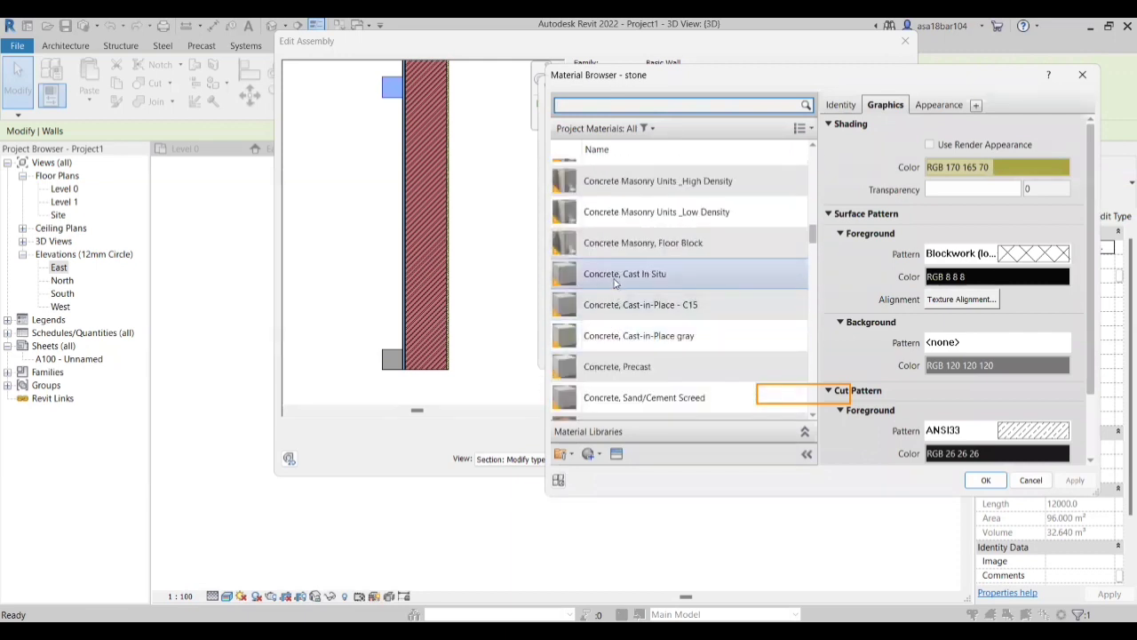
click(930, 144)
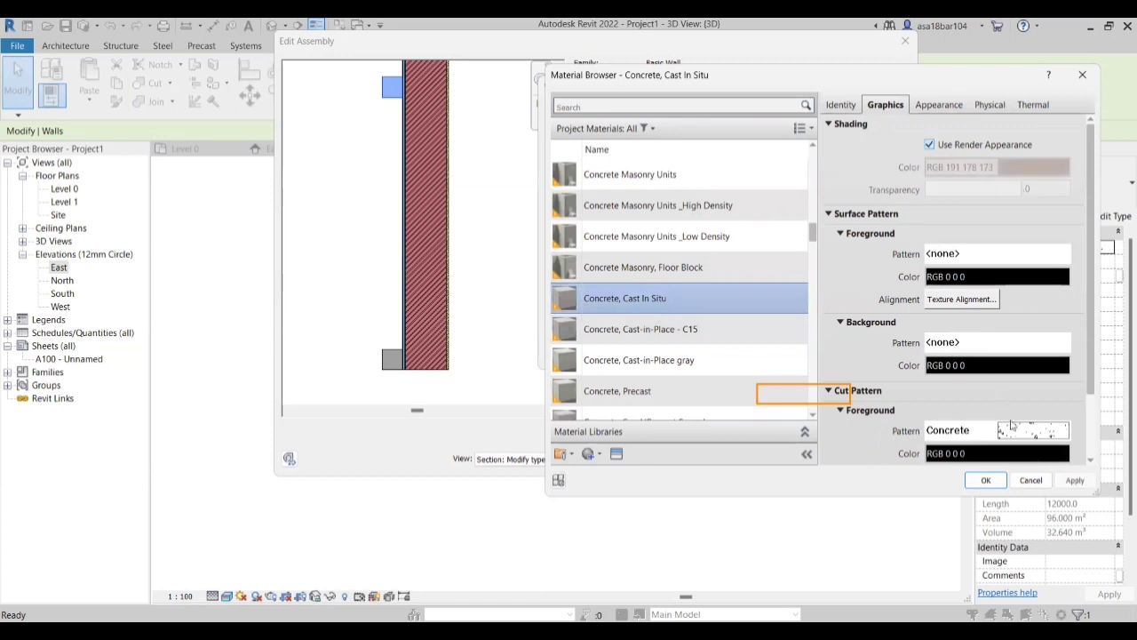
click(995, 480)
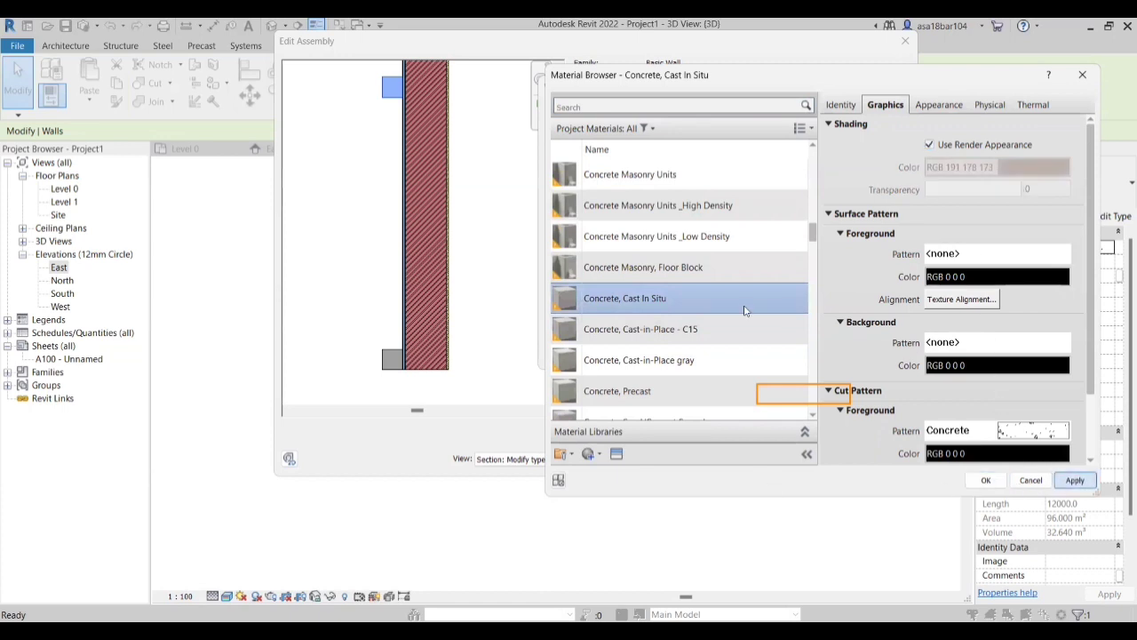
click(907, 356)
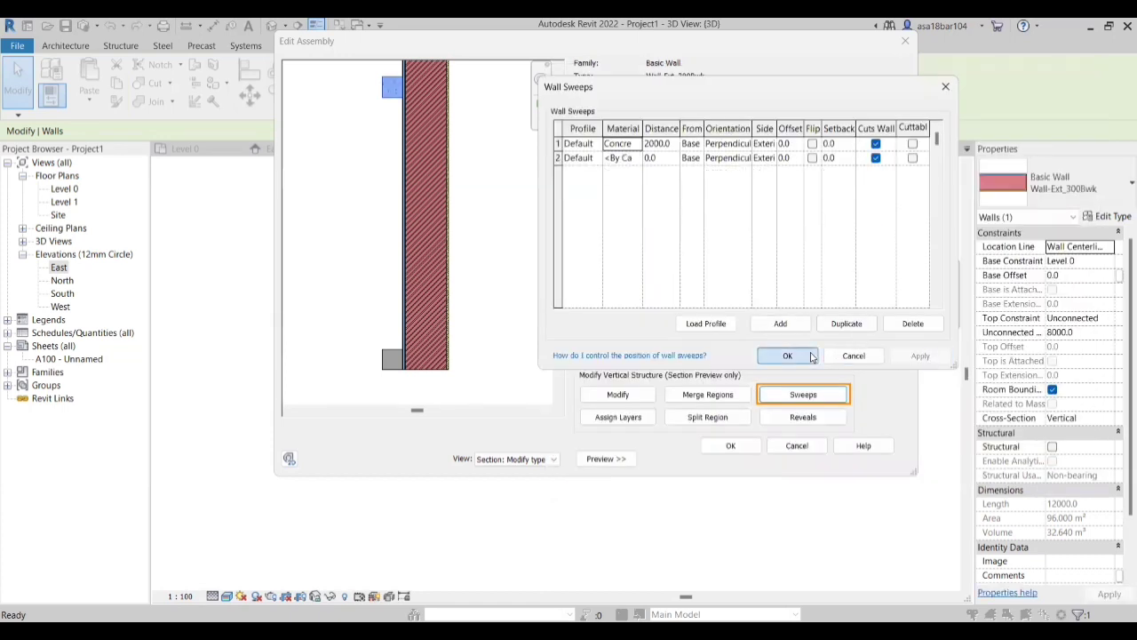
Step: Accept the wall sweeps and assembly, save the Wall-Ext_300Bwk type properties, and clear the wall selection
click(787, 356)
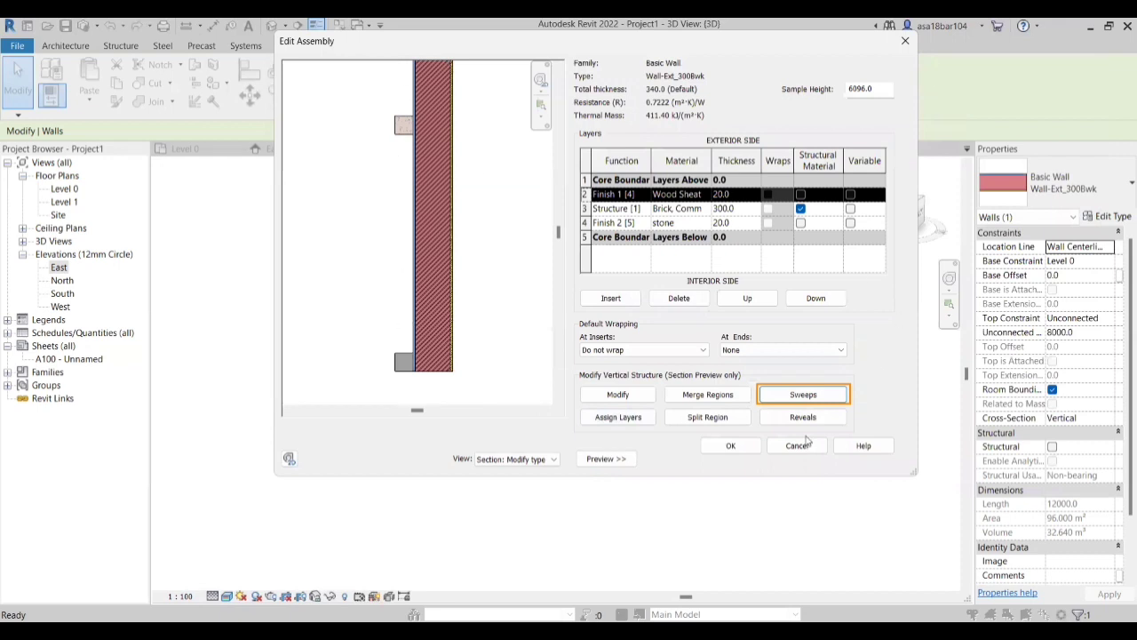
click(720, 446)
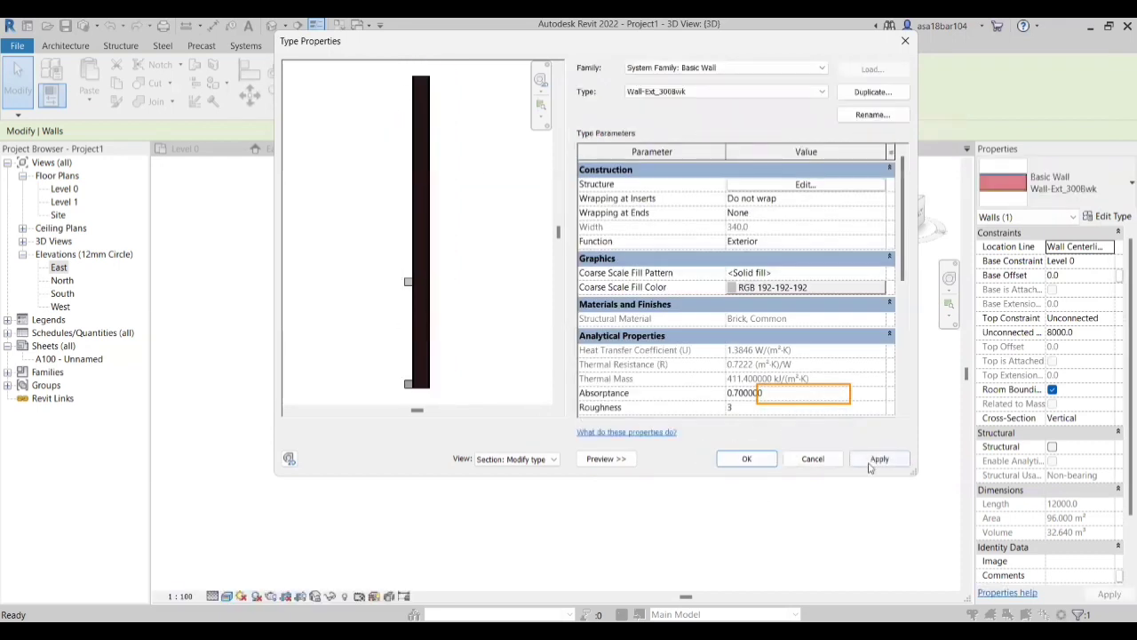
click(747, 460)
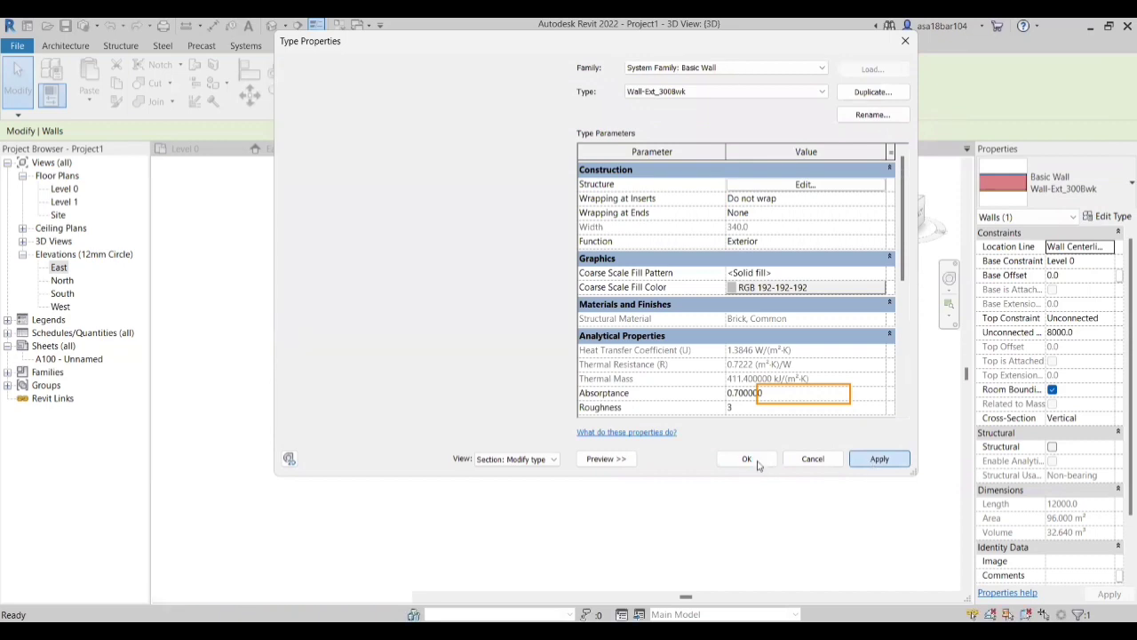
click(603, 502)
Step: Examine both exterior sweeps on the freestanding wall in the 3D view
scroll(471, 437, up, 8)
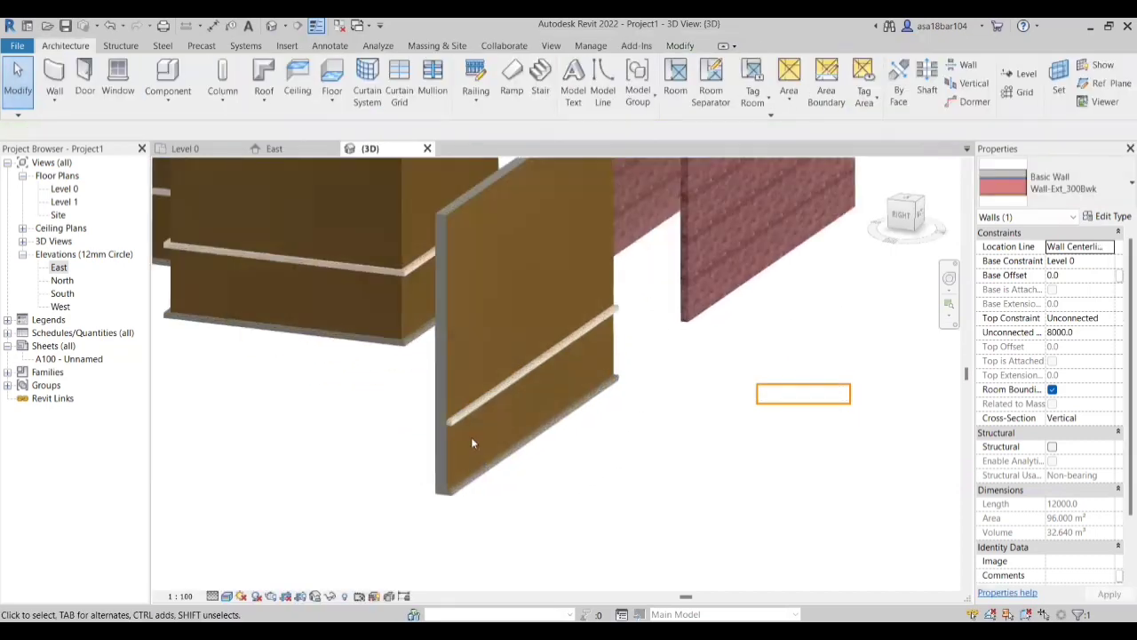
shift+middle_drag(577, 427, 500, 400)
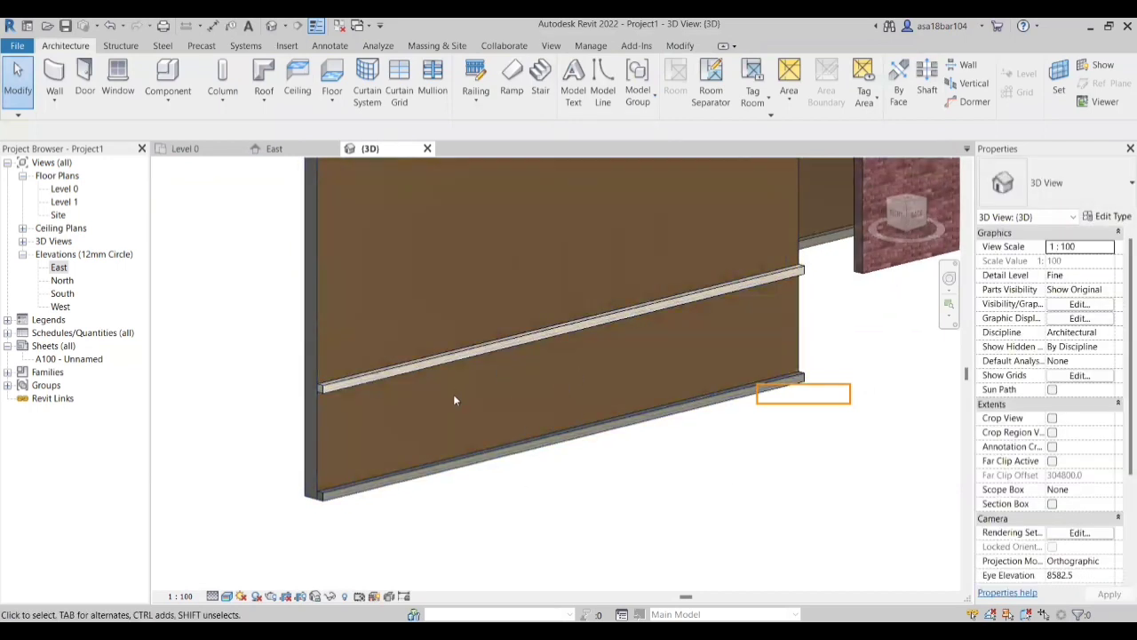
shift+middle_drag(441, 483, 471, 442)
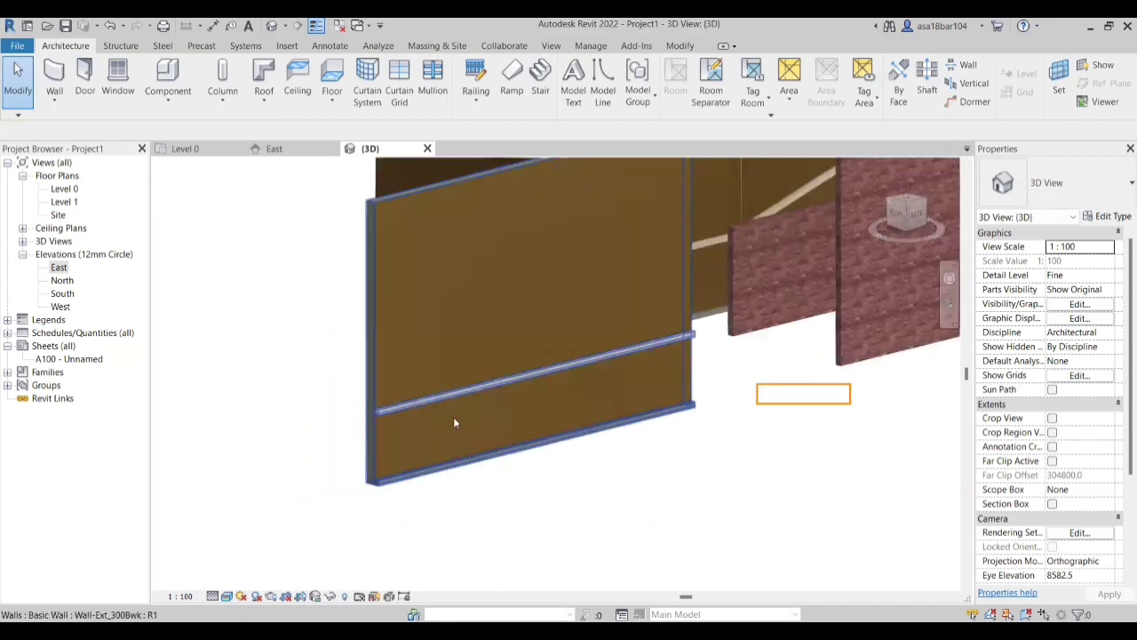
scroll(453, 423, down, 5)
shift+middle_drag(533, 373, 314, 388)
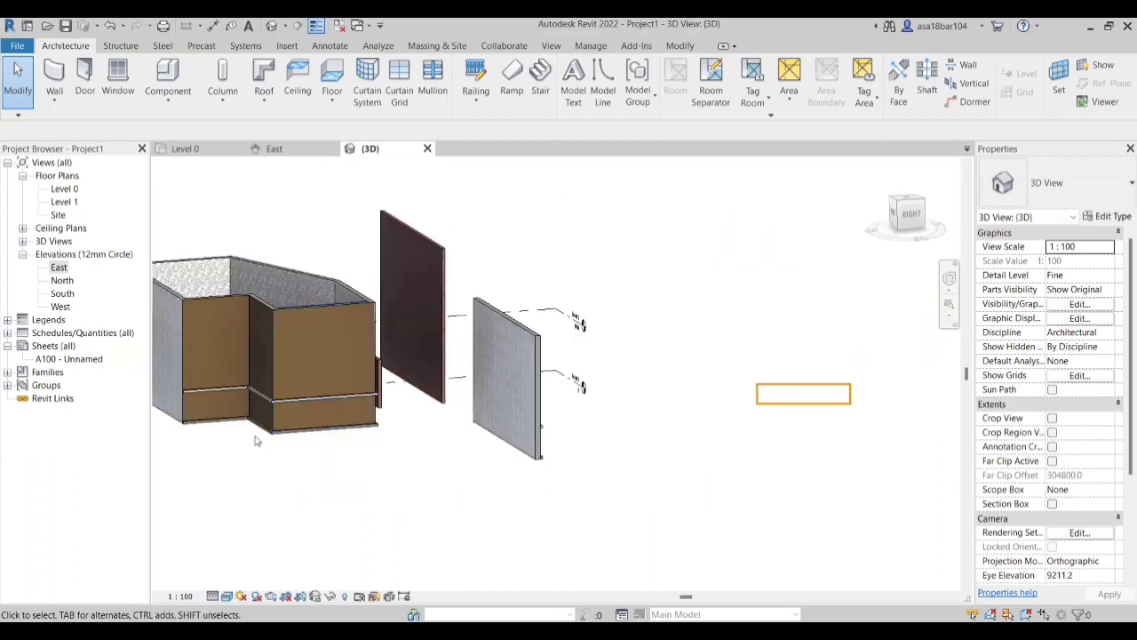
scroll(569, 419, down, 2)
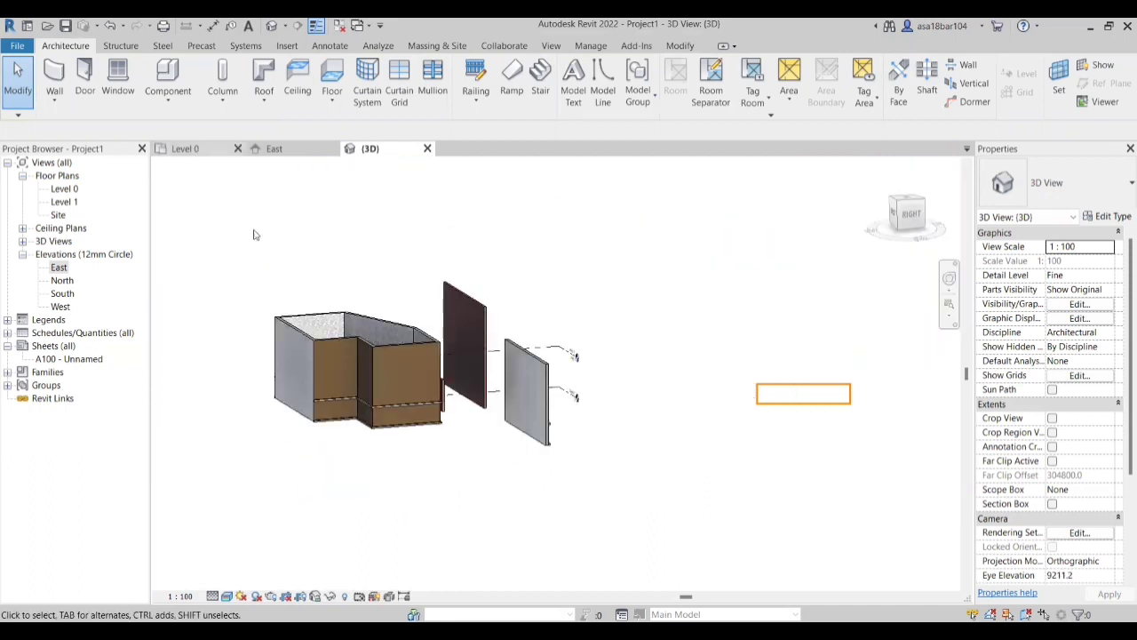
Step: Select a wall of the closed wall layout, check it in the Level 0 plan, and return to the 3D view with nothing selected
click(299, 332)
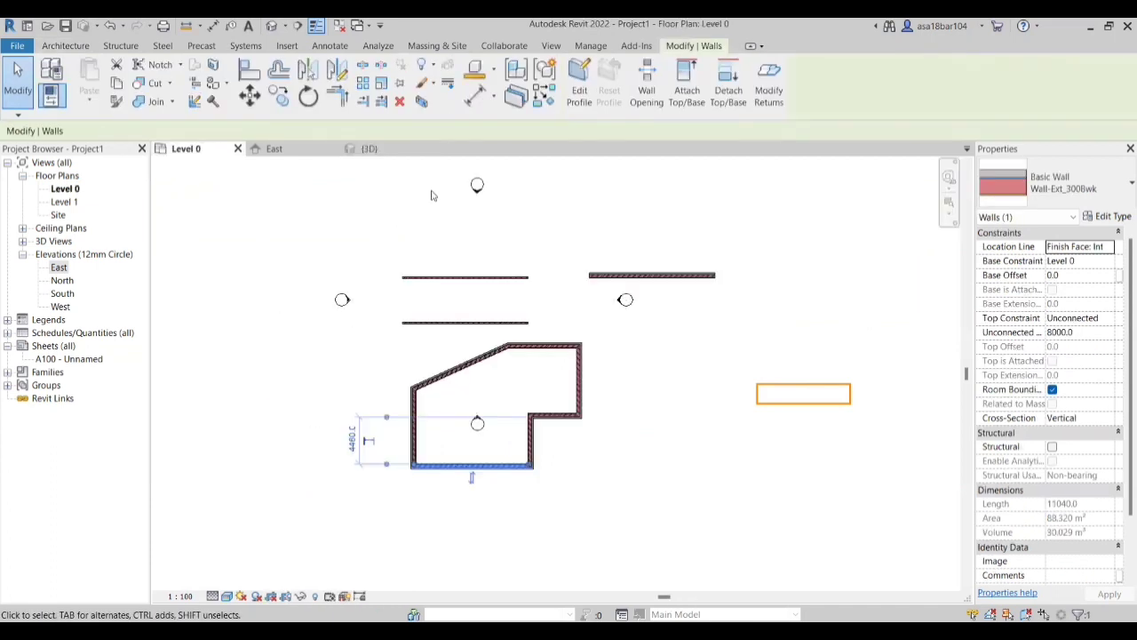
scroll(398, 405, up, 4)
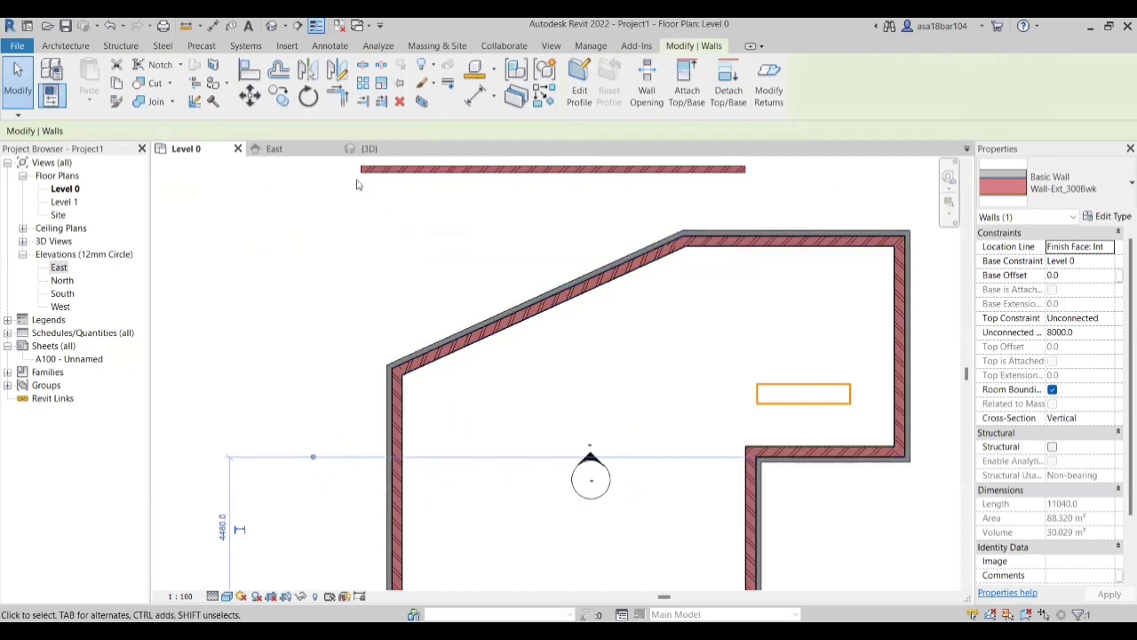
click(379, 149)
scroll(299, 405, up, 5)
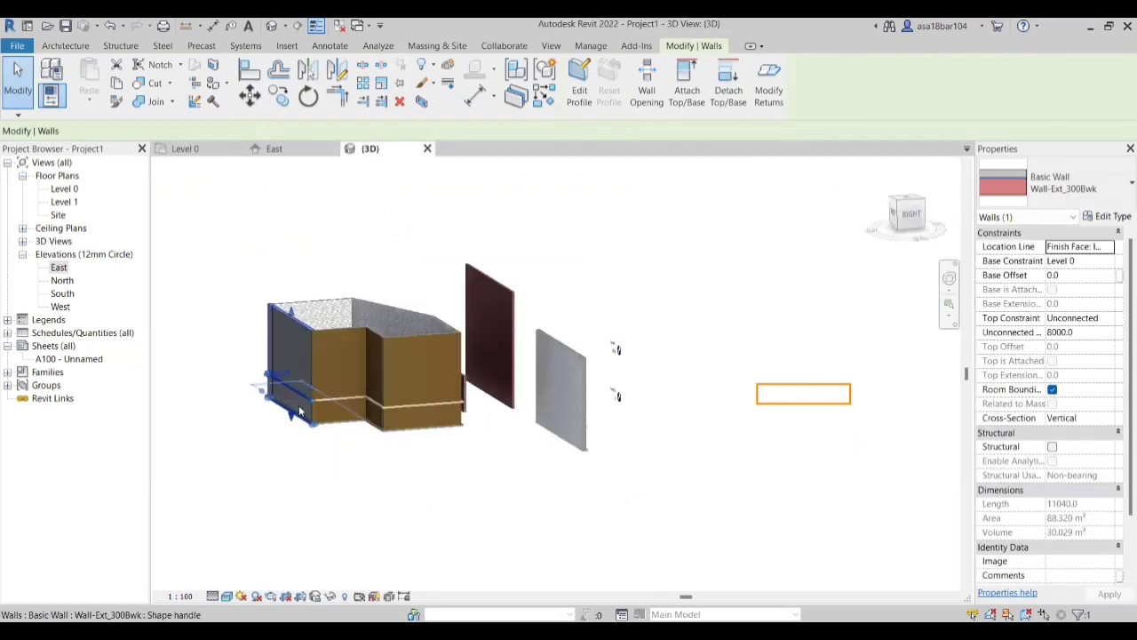
click(262, 546)
Step: Examine from all sides how the base and upper sweeps run around the corners of the closed wall layout
shift+middle_drag(294, 460, 522, 371)
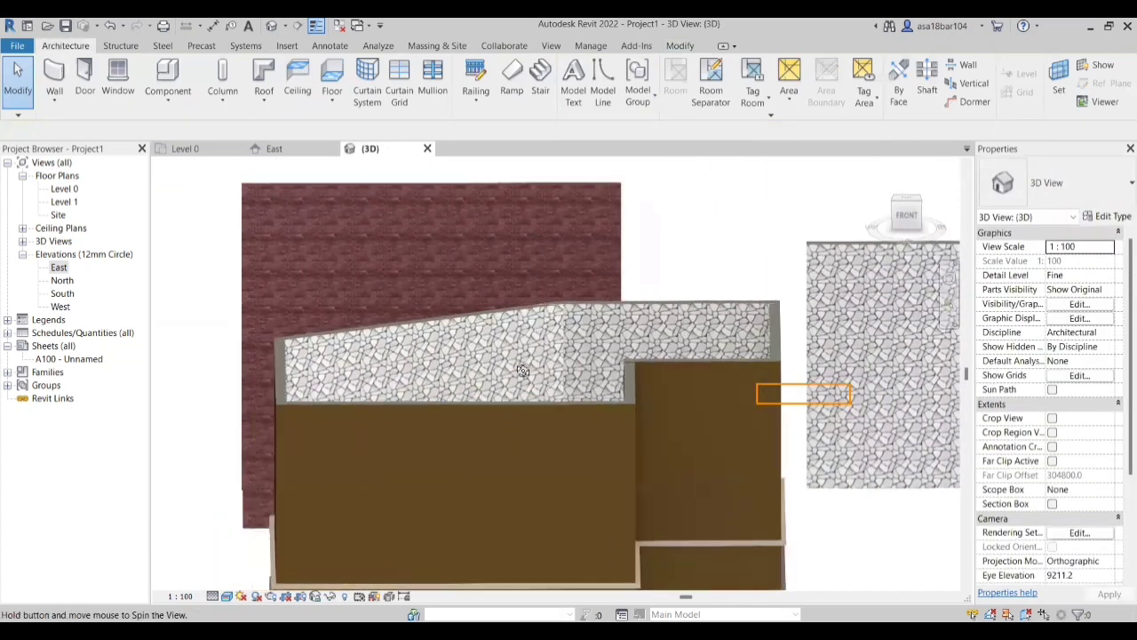
scroll(522, 372, down, 3)
shift+middle_drag(441, 450, 667, 460)
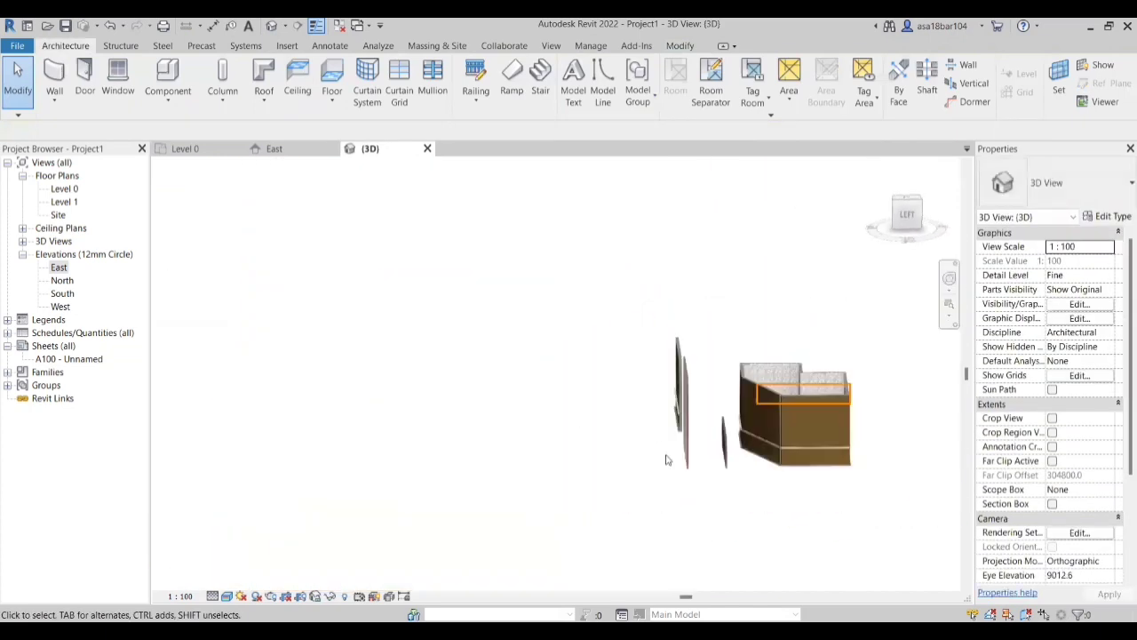
shift+middle_drag(774, 482, 367, 469)
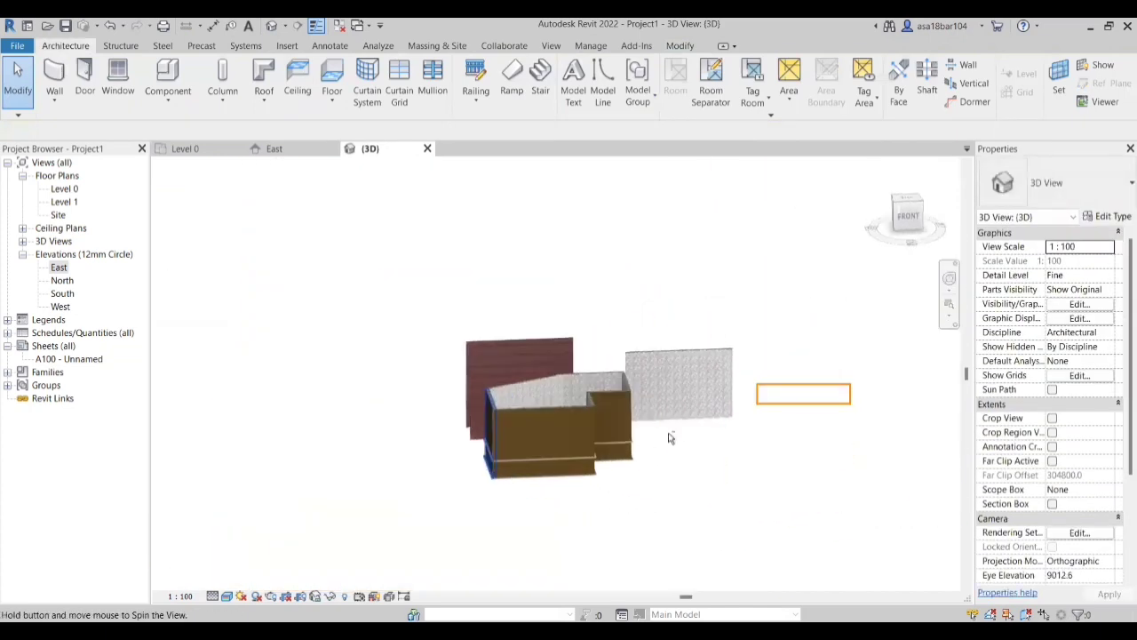
shift+middle_drag(671, 434, 702, 413)
scroll(631, 377, up, 3)
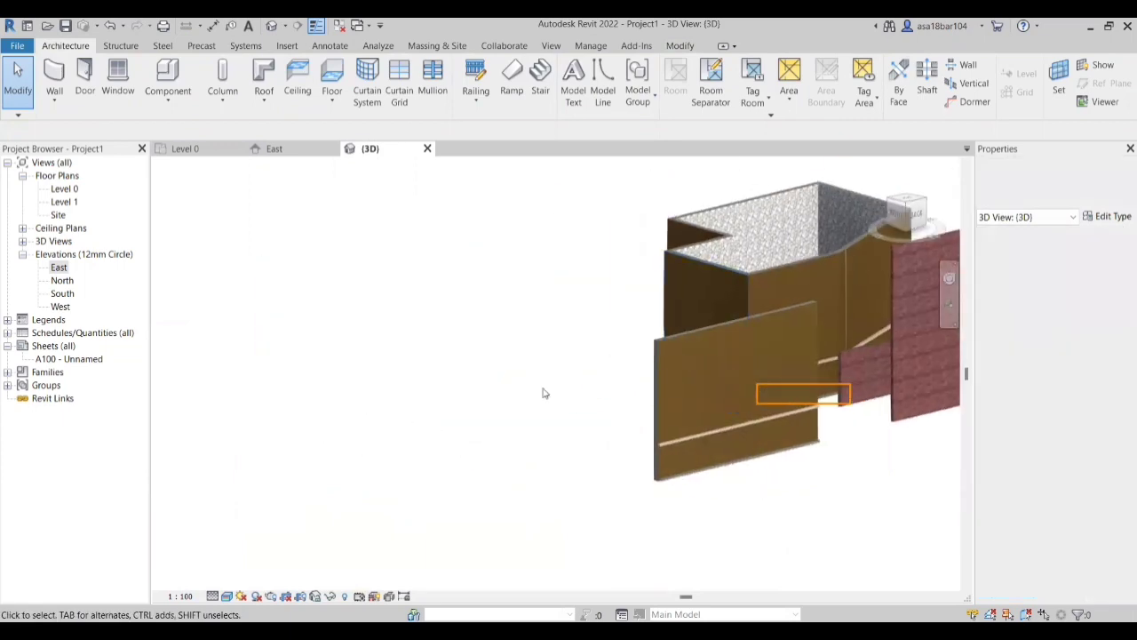
scroll(638, 373, up, 3)
shift+middle_drag(876, 393, 418, 441)
scroll(405, 442, up, 2)
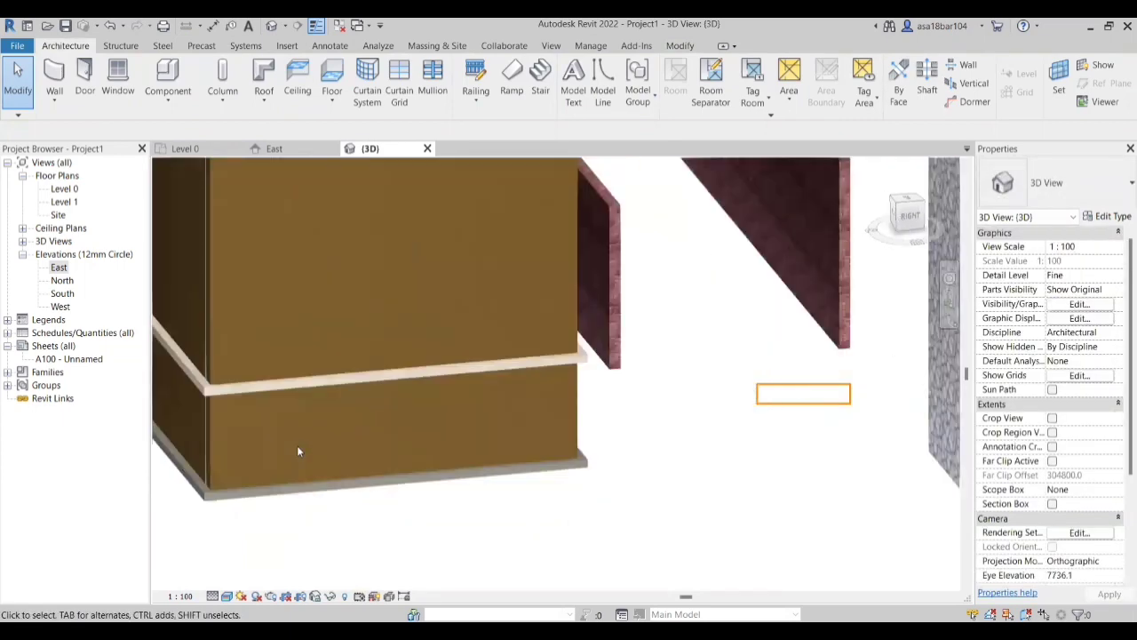
shift+middle_drag(655, 475, 272, 394)
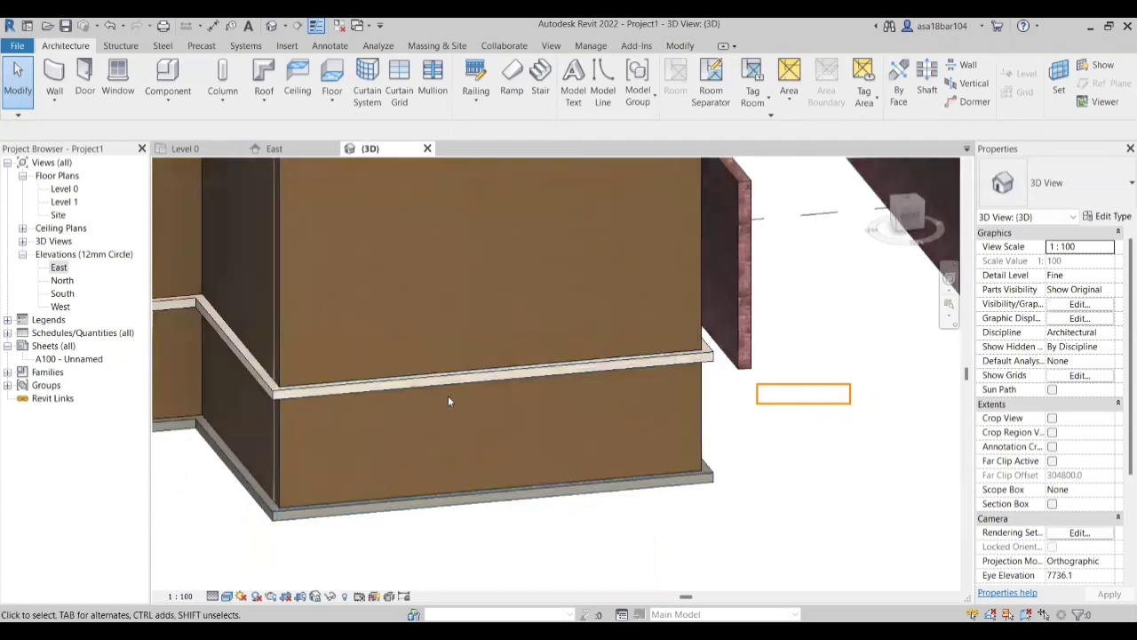
scroll(375, 386, down, 3)
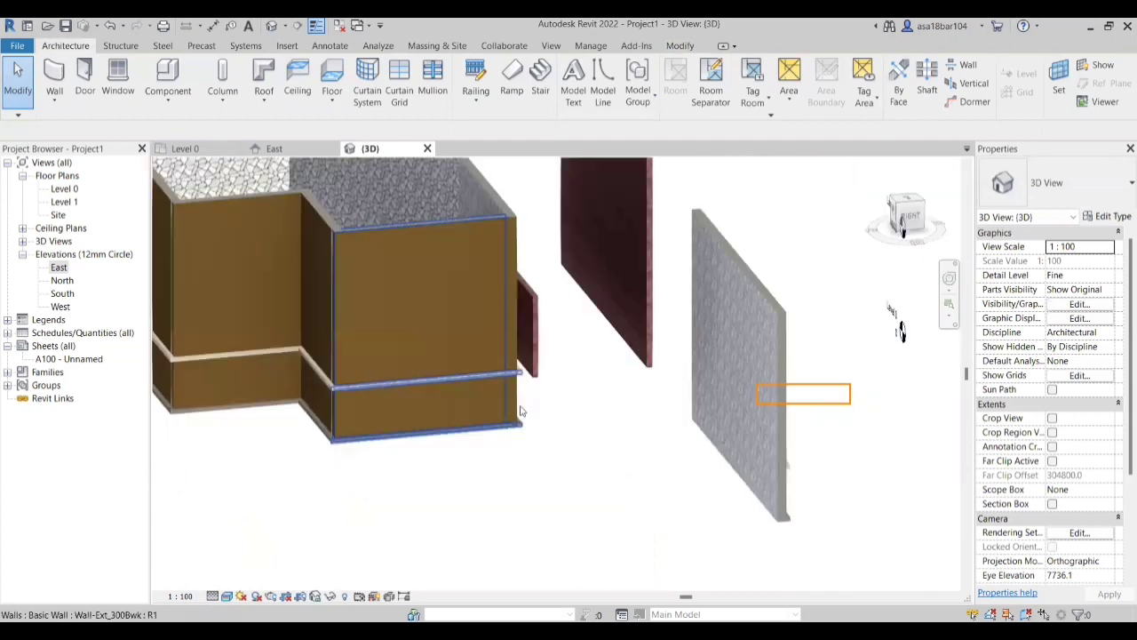
shift+middle_drag(523, 413, 801, 462)
scroll(314, 412, down, 2)
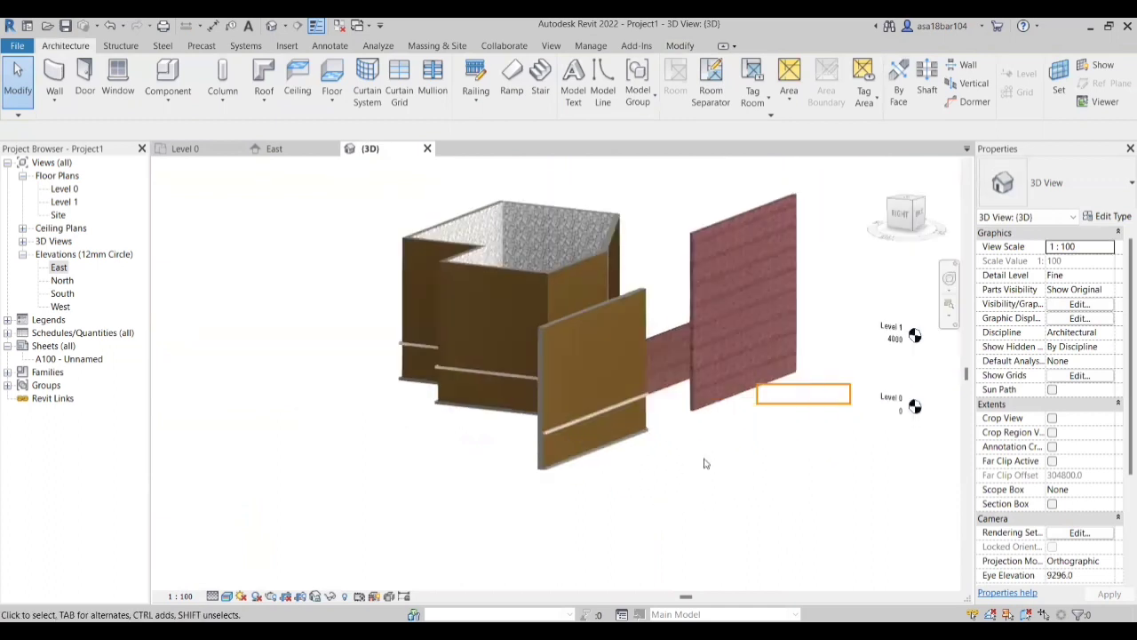
Step: Inspect the freestanding wall's end up close to see how both sweeps project from its exterior face
scroll(707, 462, up, 3)
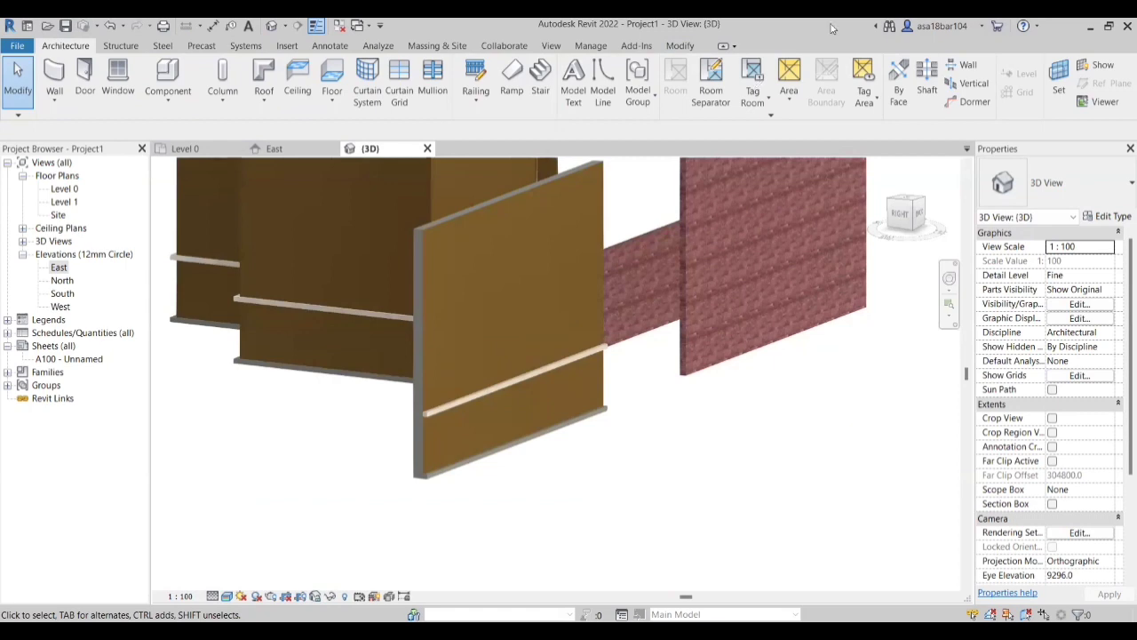
scroll(493, 400, up, 2)
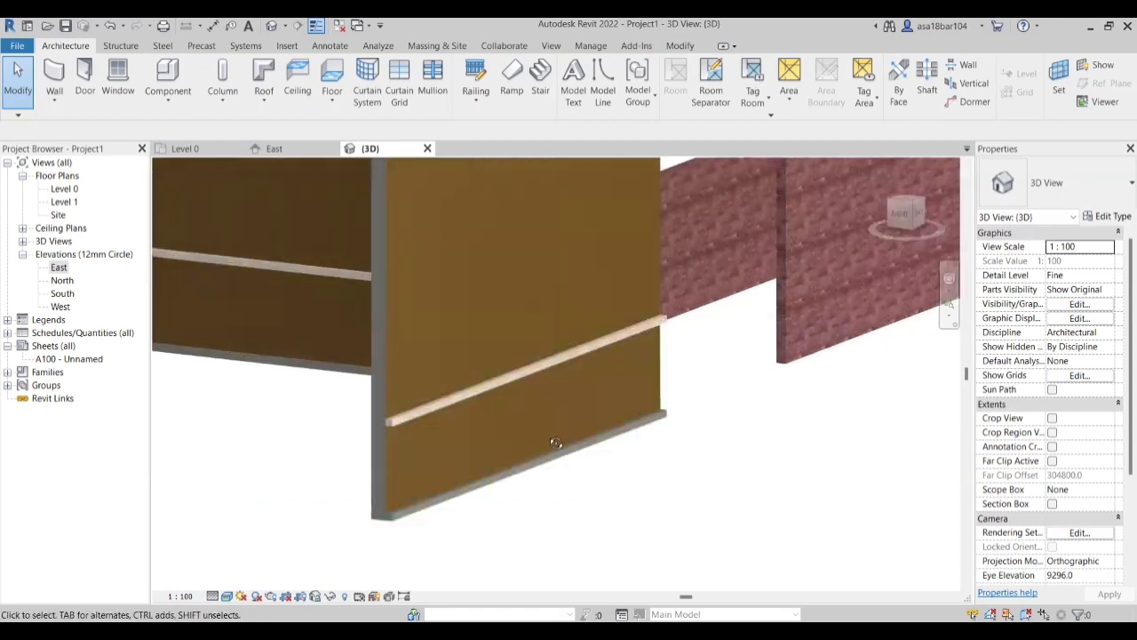
shift+middle_drag(553, 437, 441, 339)
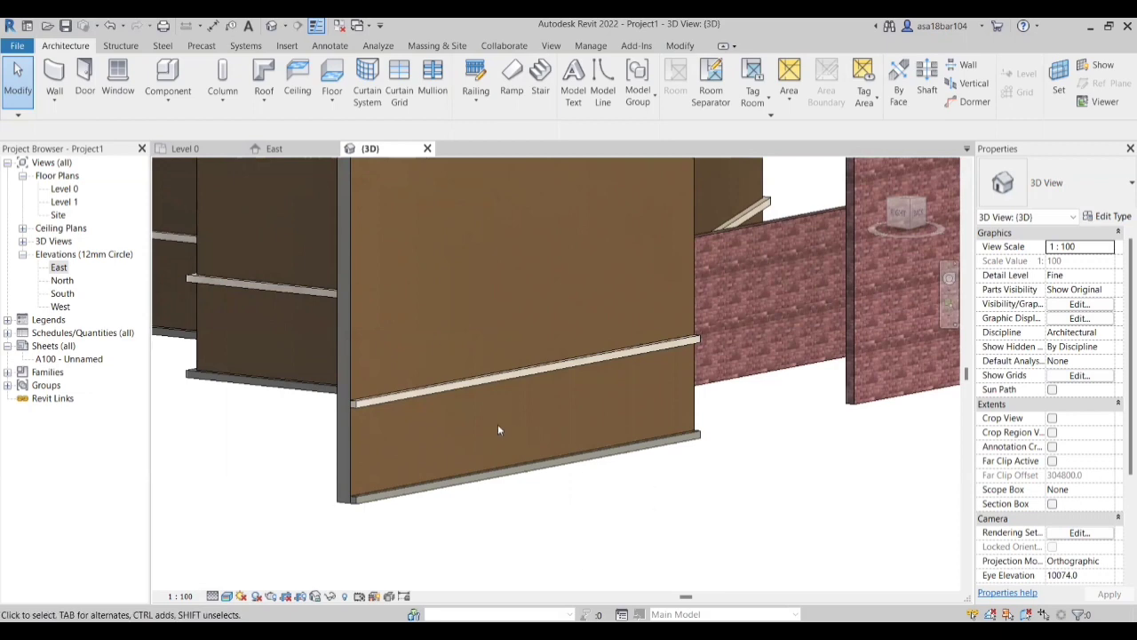
scroll(499, 423, down, 1)
scroll(508, 416, up, 1)
shift+middle_drag(487, 399, 453, 435)
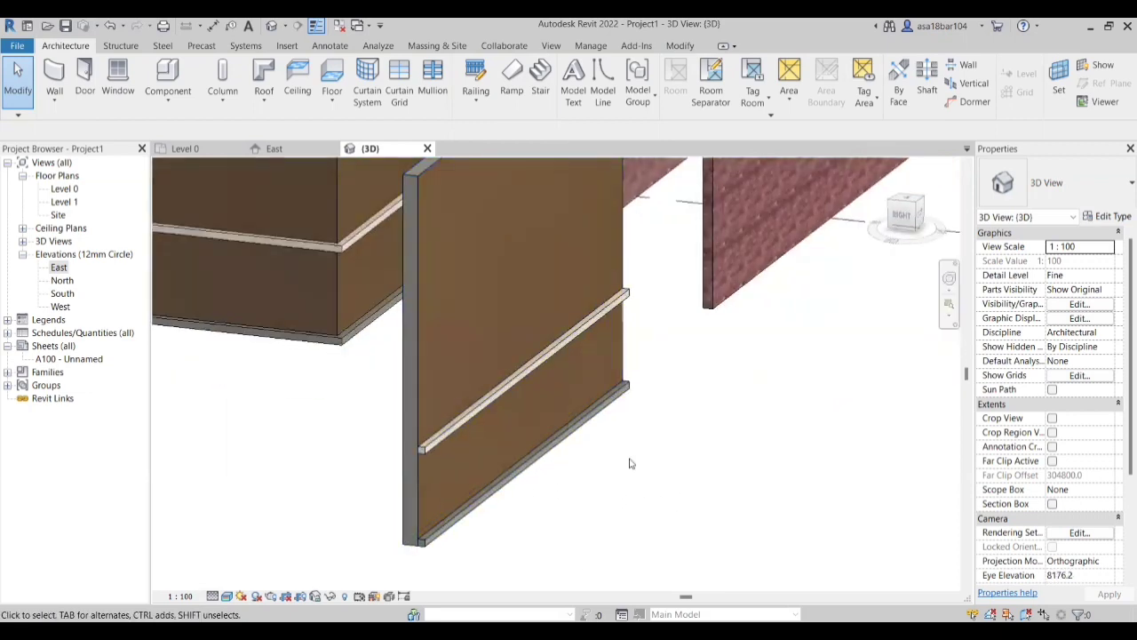
shift+middle_drag(460, 537, 390, 436)
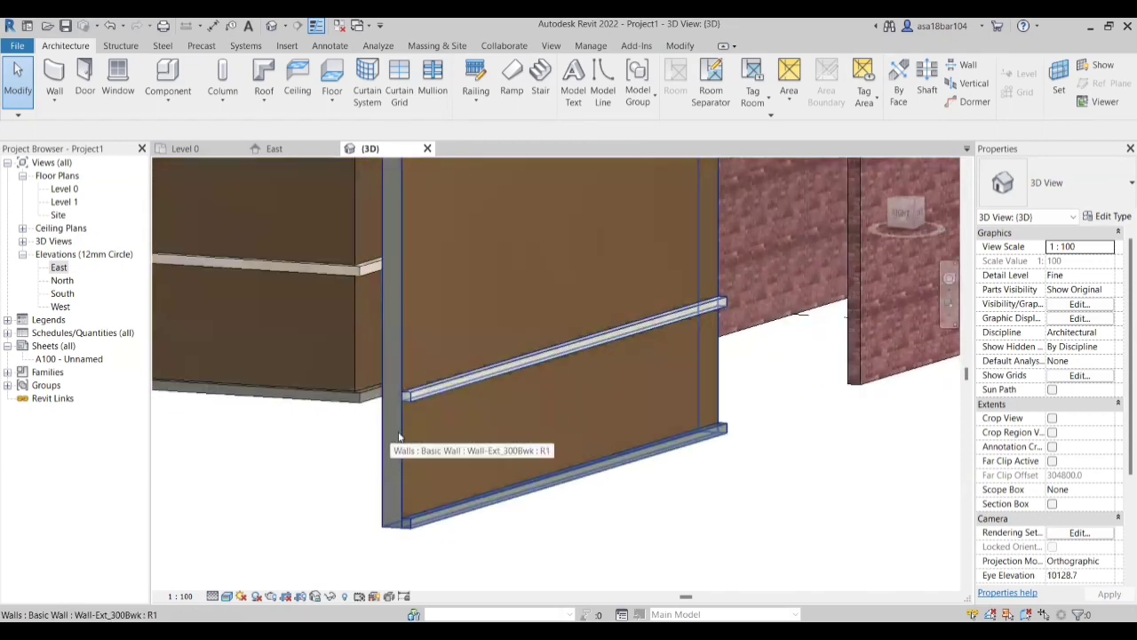
scroll(391, 435, up, 4)
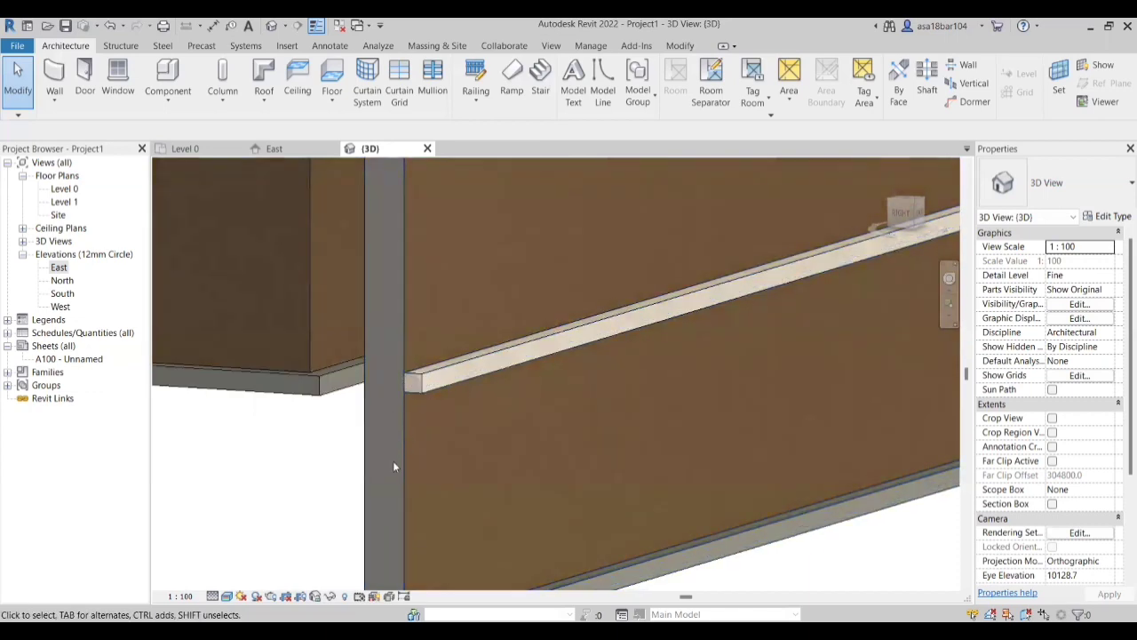
scroll(375, 429, down, 5)
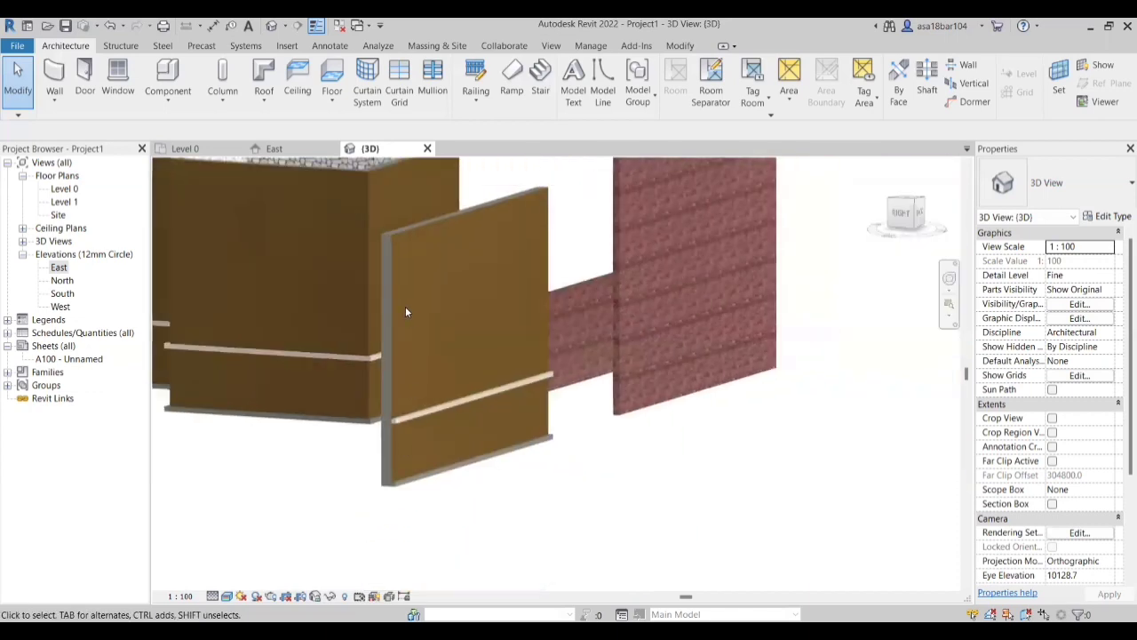
Step: Add an exterior reveal with the default profile to the vertical structure of the freestanding wall's type
click(421, 228)
scroll(343, 373, down, 2)
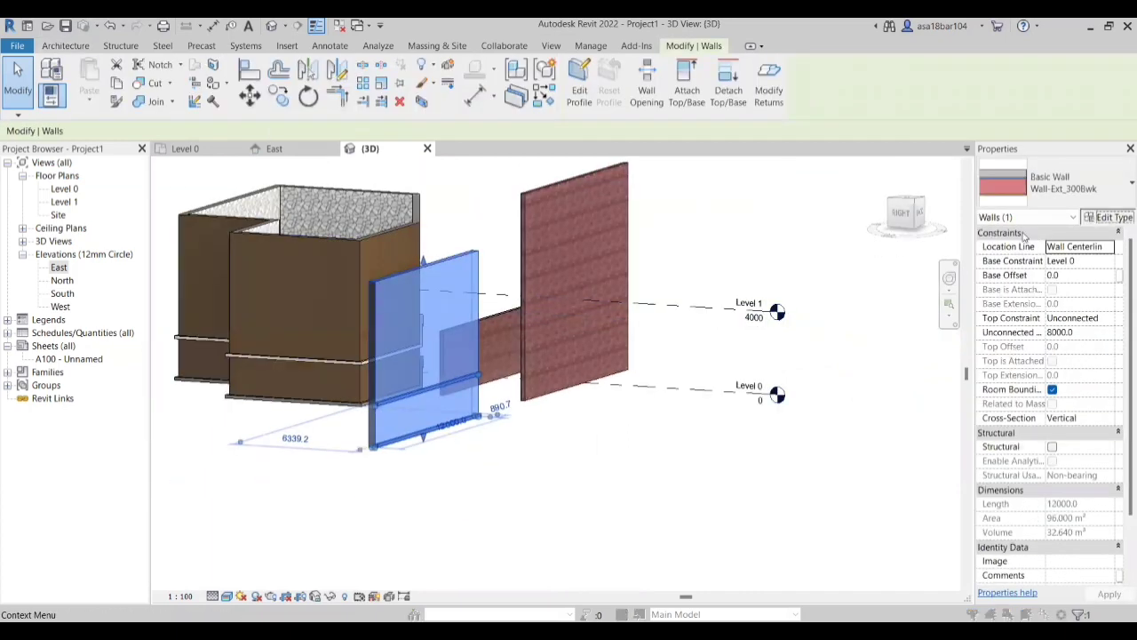
click(1108, 217)
click(792, 184)
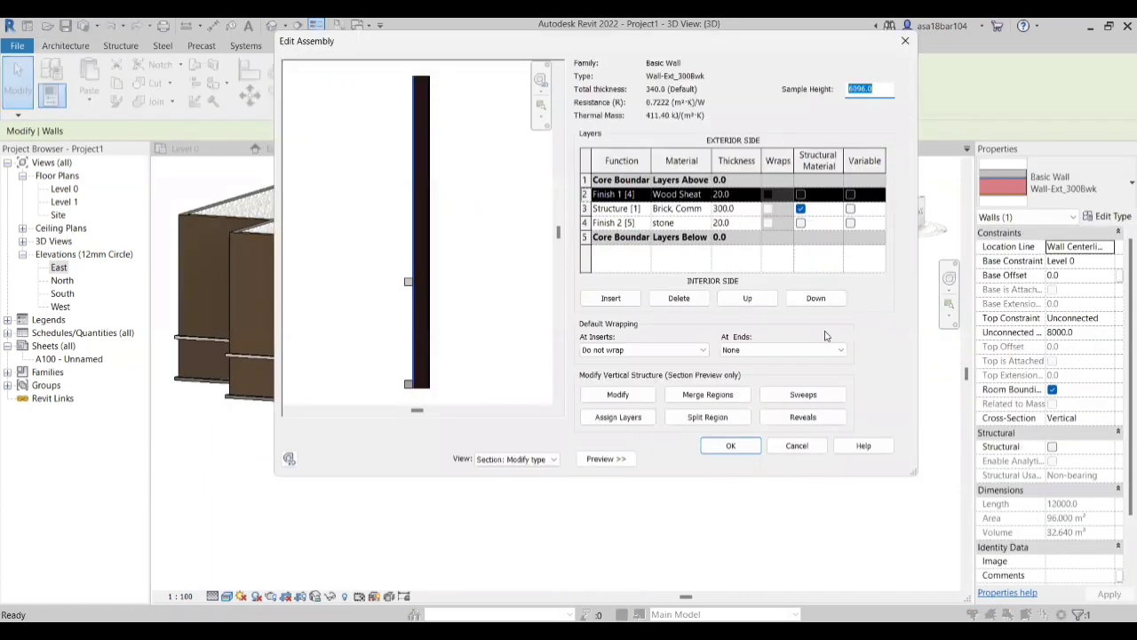
click(803, 417)
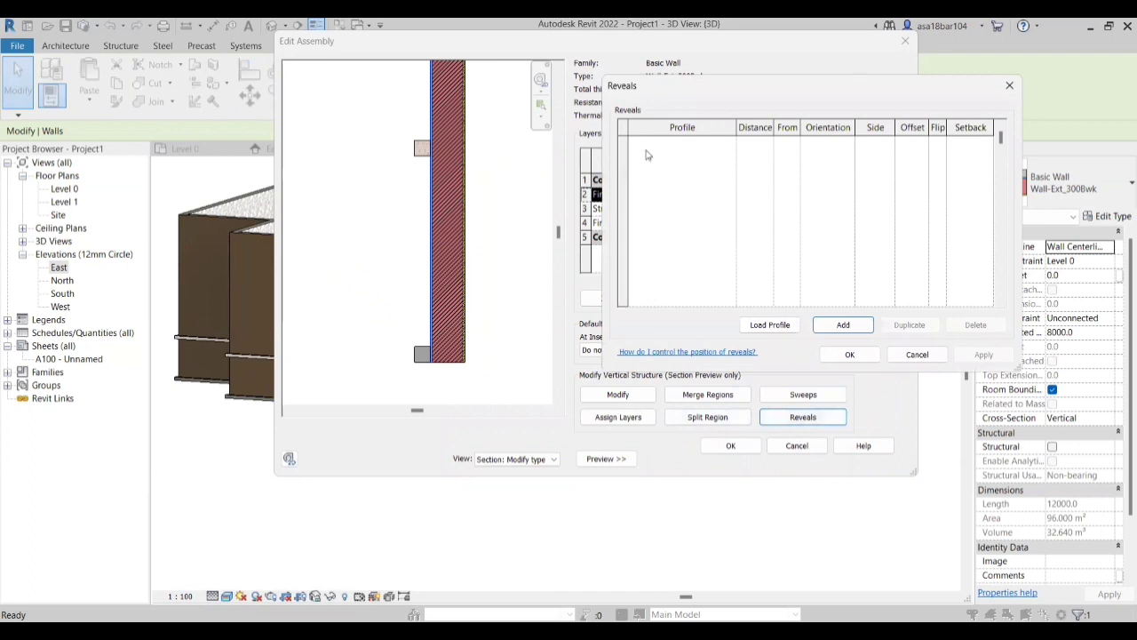
click(844, 325)
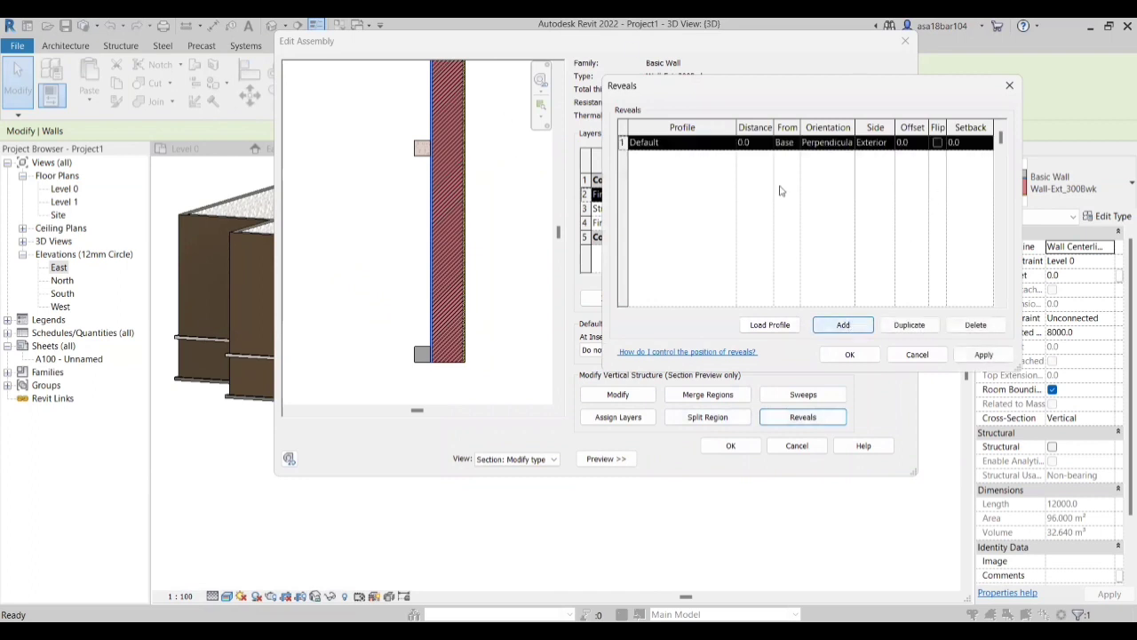
Step: Set the reveal's distance from the wall base to 1000 and accept the reveal settings
click(756, 144)
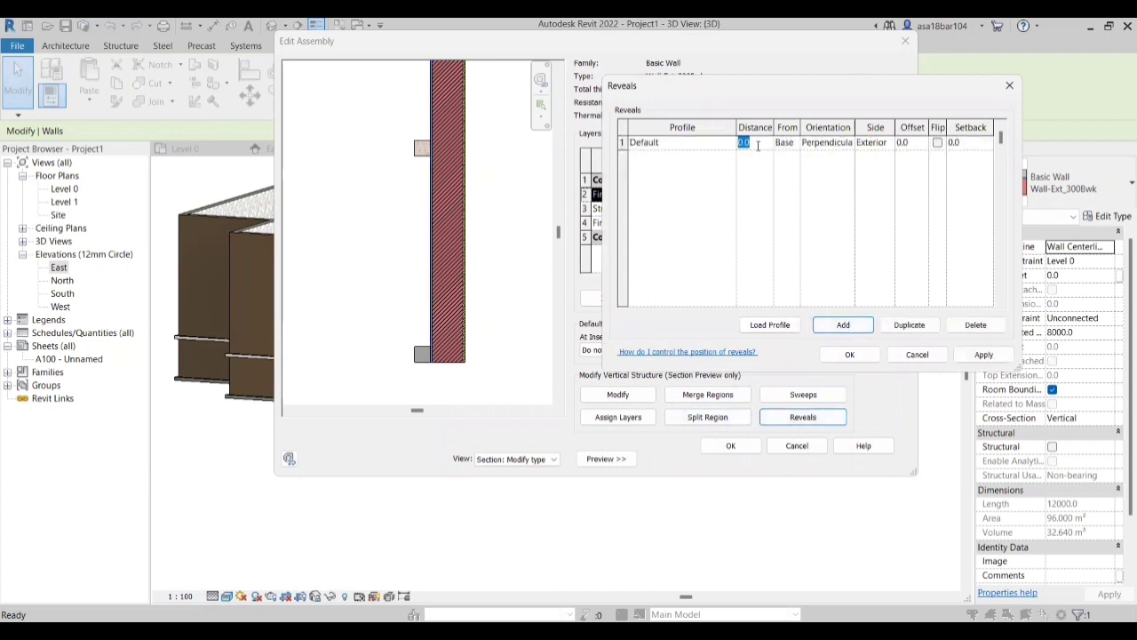
text(1000)
click(858, 206)
click(985, 356)
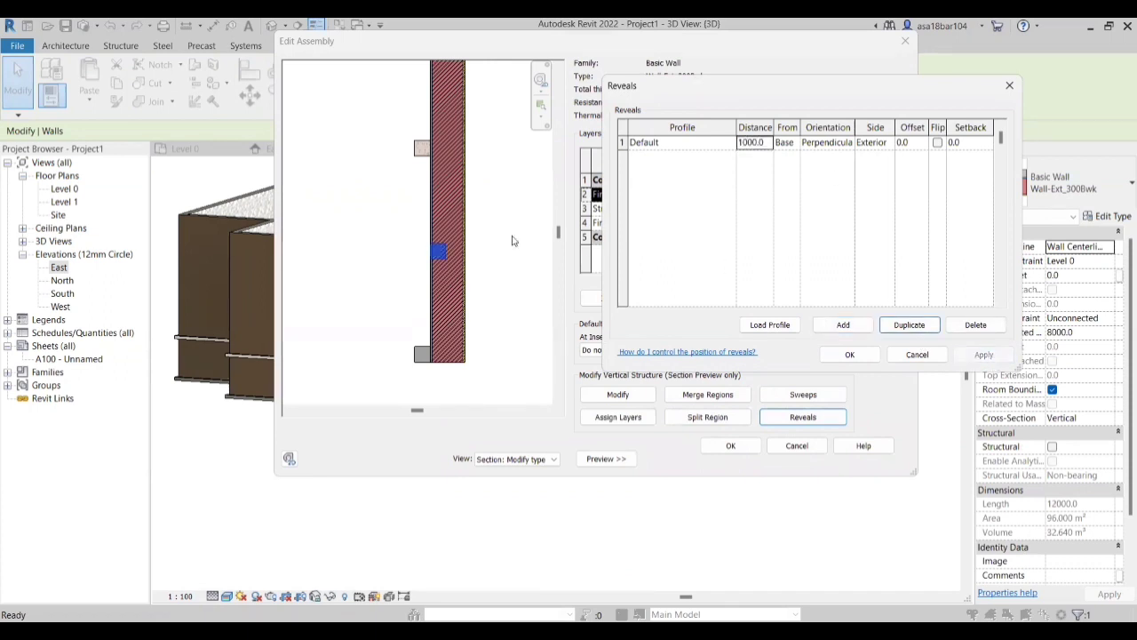
click(850, 355)
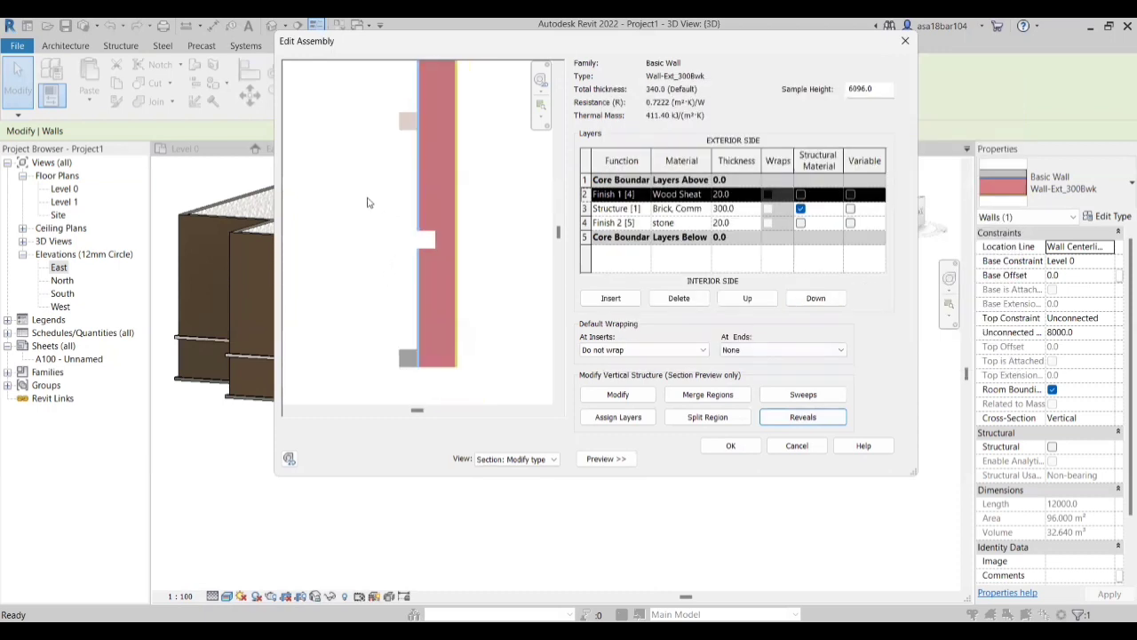
Step: Check the reveal against the two sweeps in the section preview and accept the wall type's assembly changes
scroll(402, 366, up, 2)
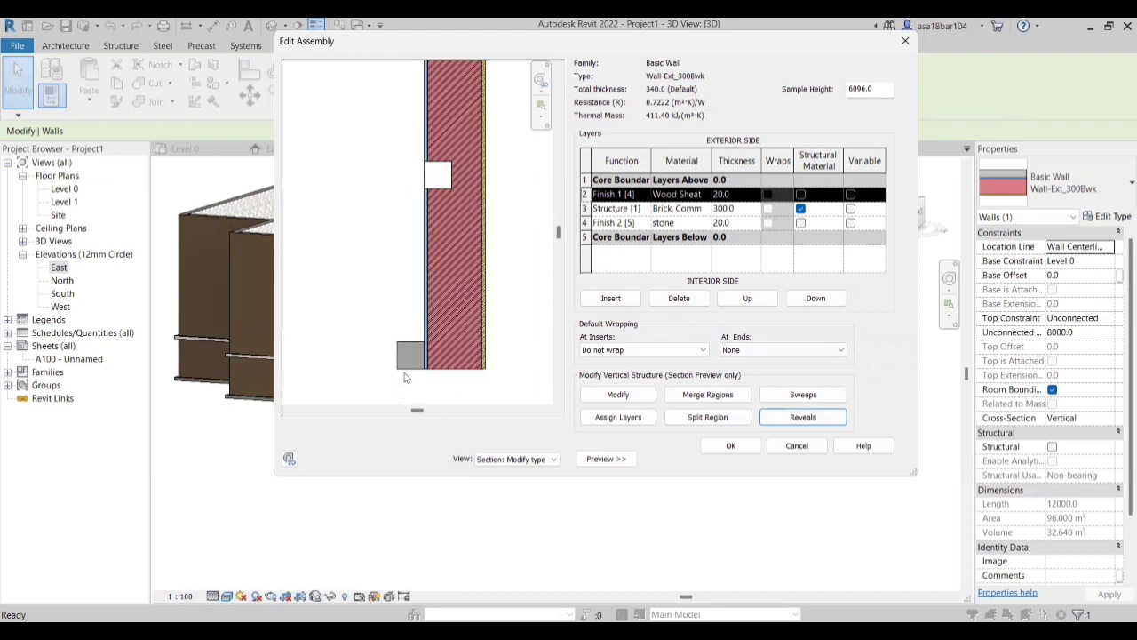
scroll(430, 174, up, 2)
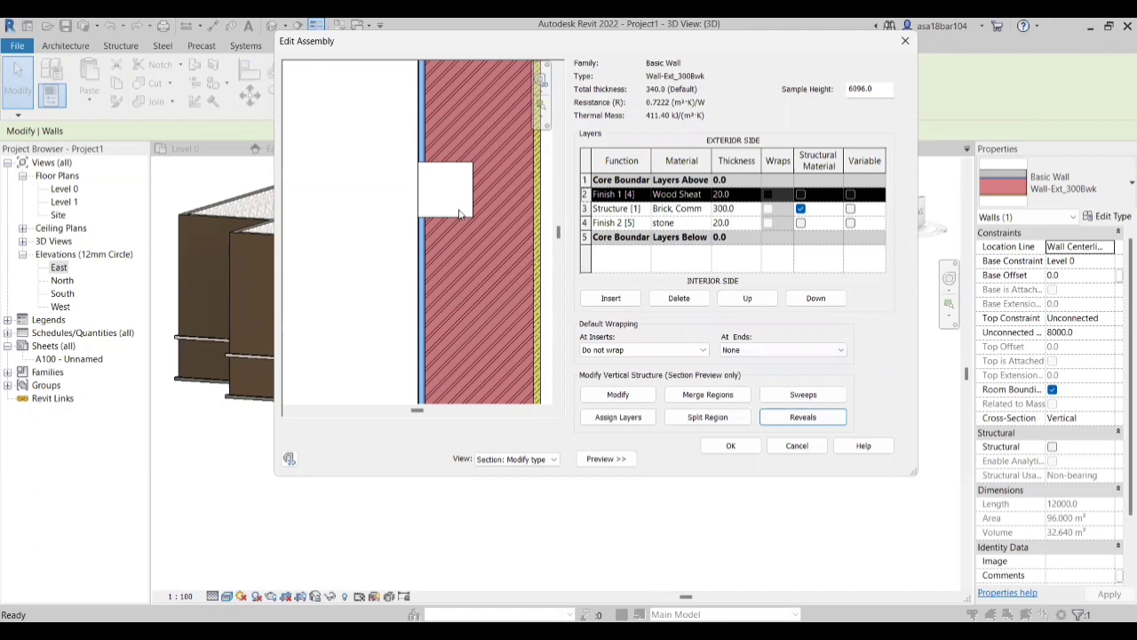
scroll(459, 214, down, 4)
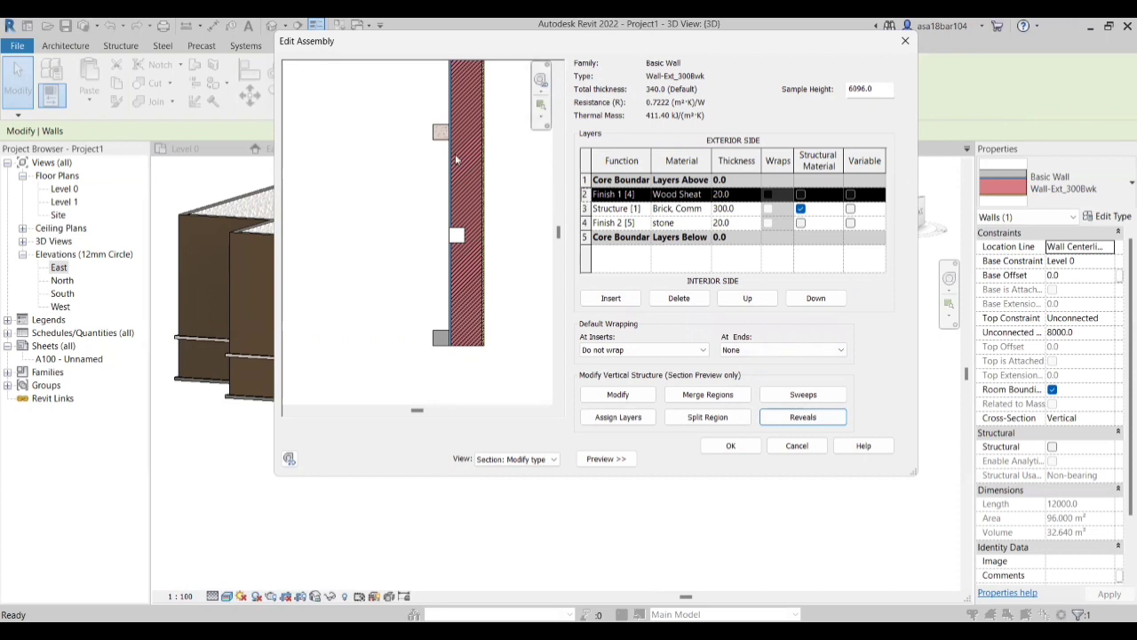
scroll(468, 261, up, 2)
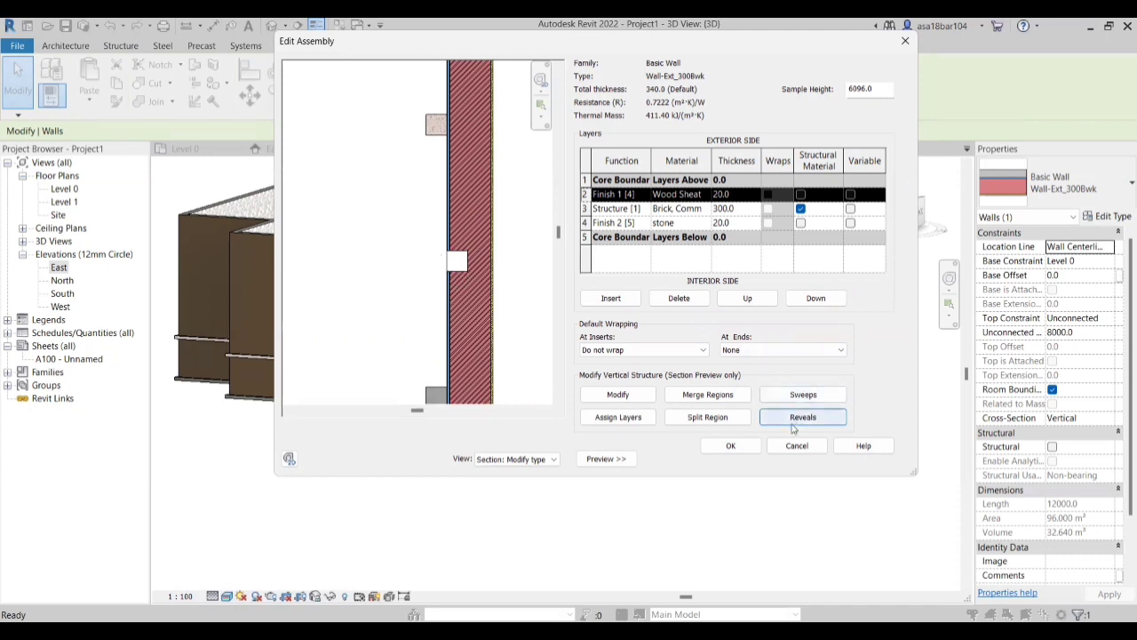
click(730, 446)
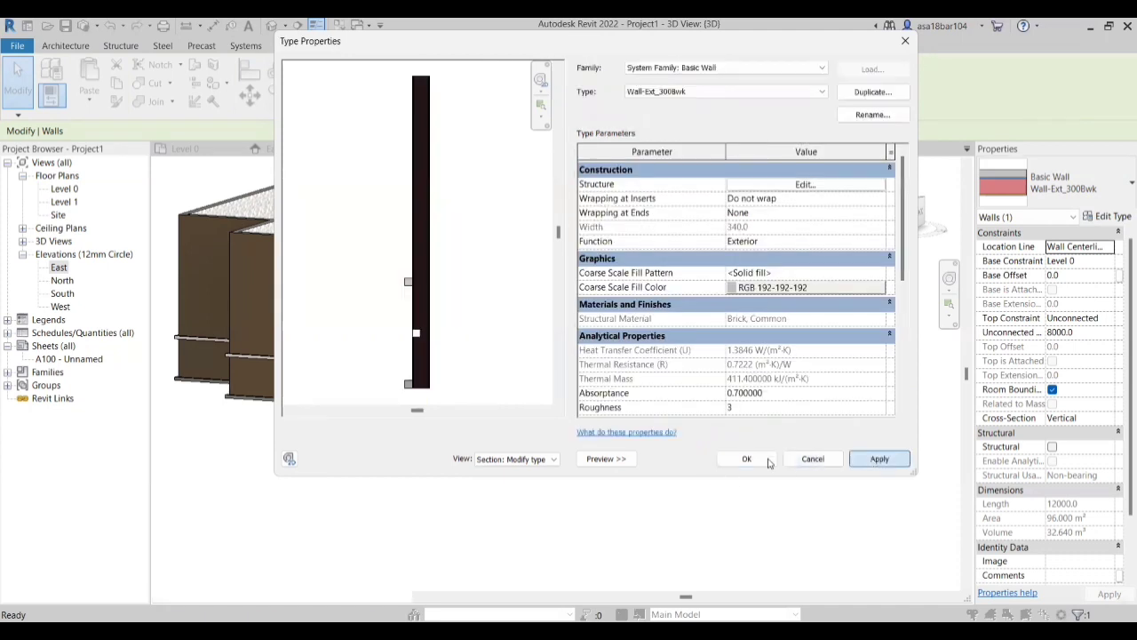
click(764, 459)
Step: Examine the reveal's groove on the freestanding wall and around the closed wall layout in the 3D view
scroll(382, 434, up, 5)
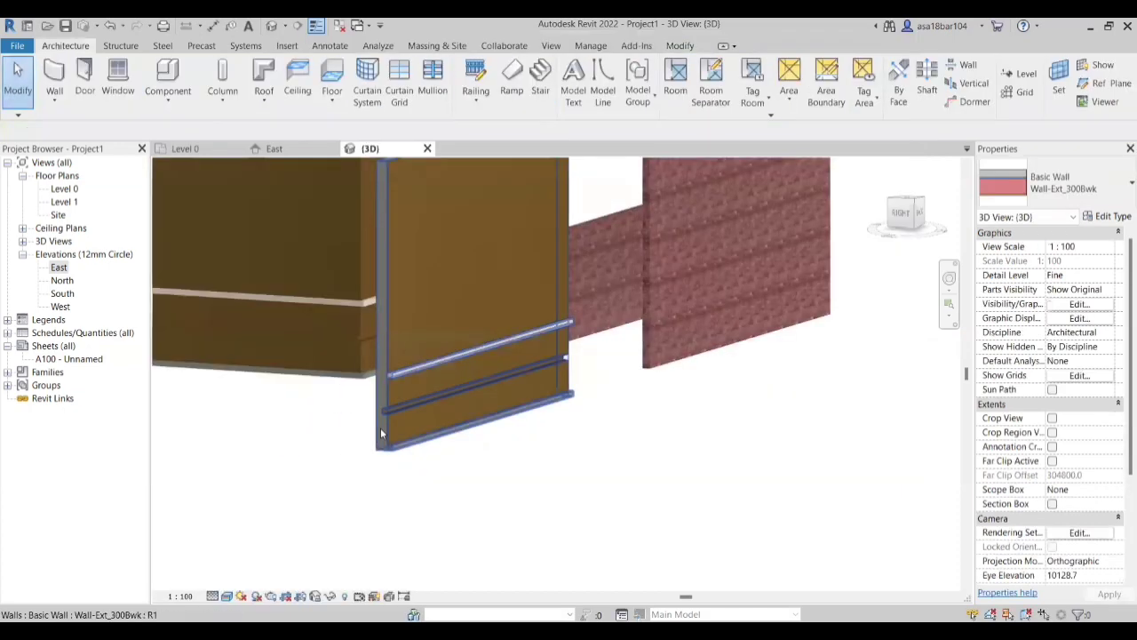
scroll(382, 434, up, 3)
key(Escape)
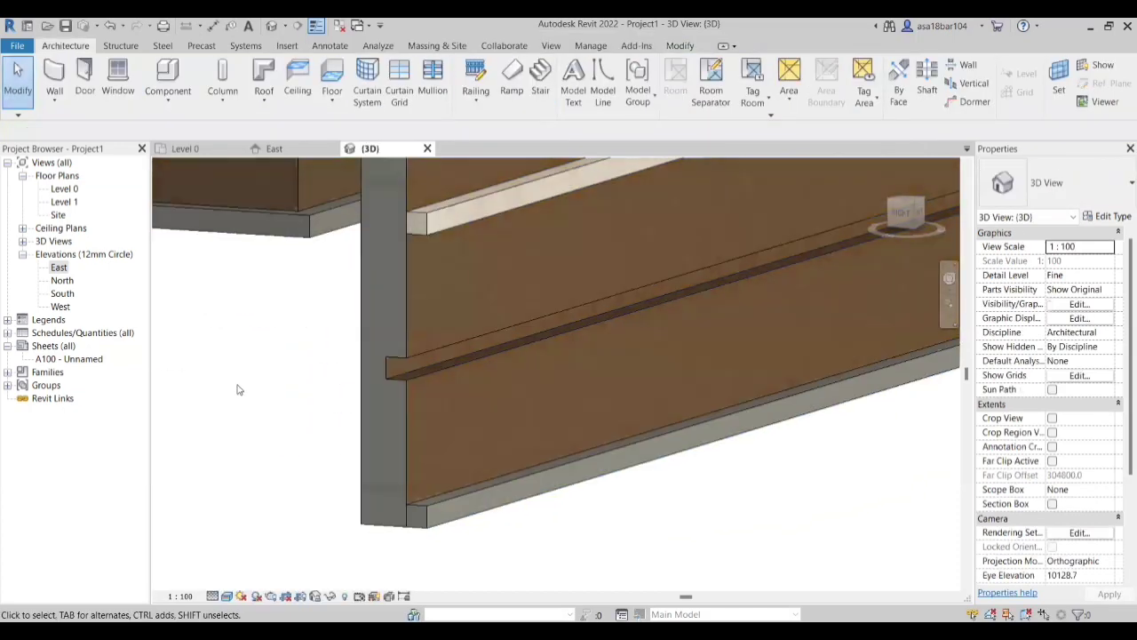
shift+middle_drag(238, 390, 318, 431)
shift+middle_drag(406, 381, 536, 410)
scroll(536, 411, down, 4)
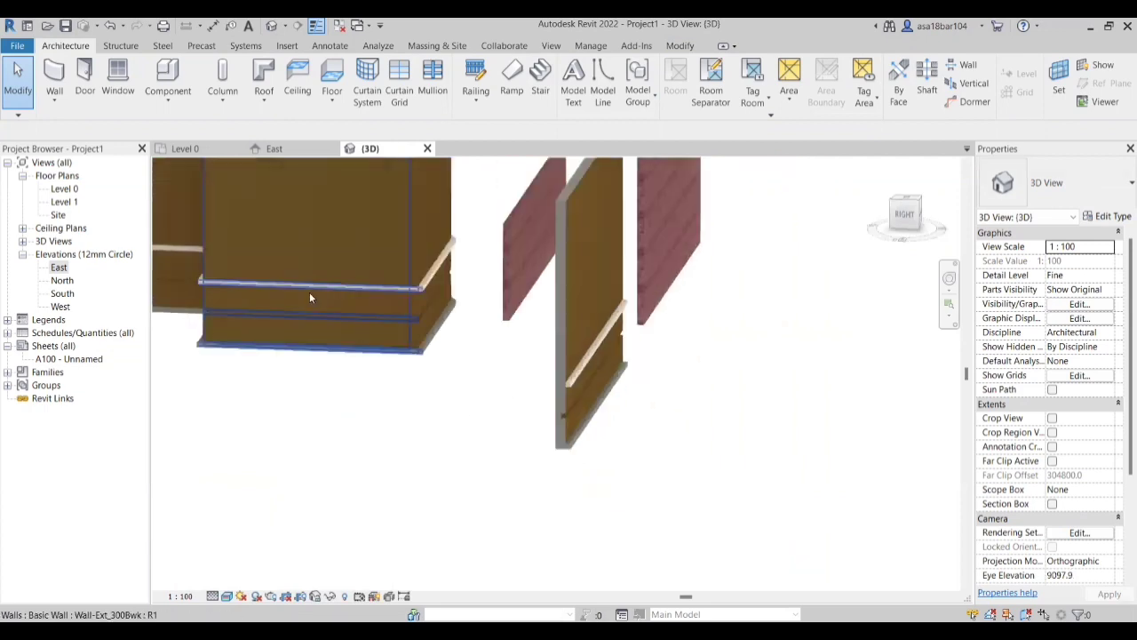
shift+middle_drag(351, 255, 510, 483)
scroll(325, 427, down, 3)
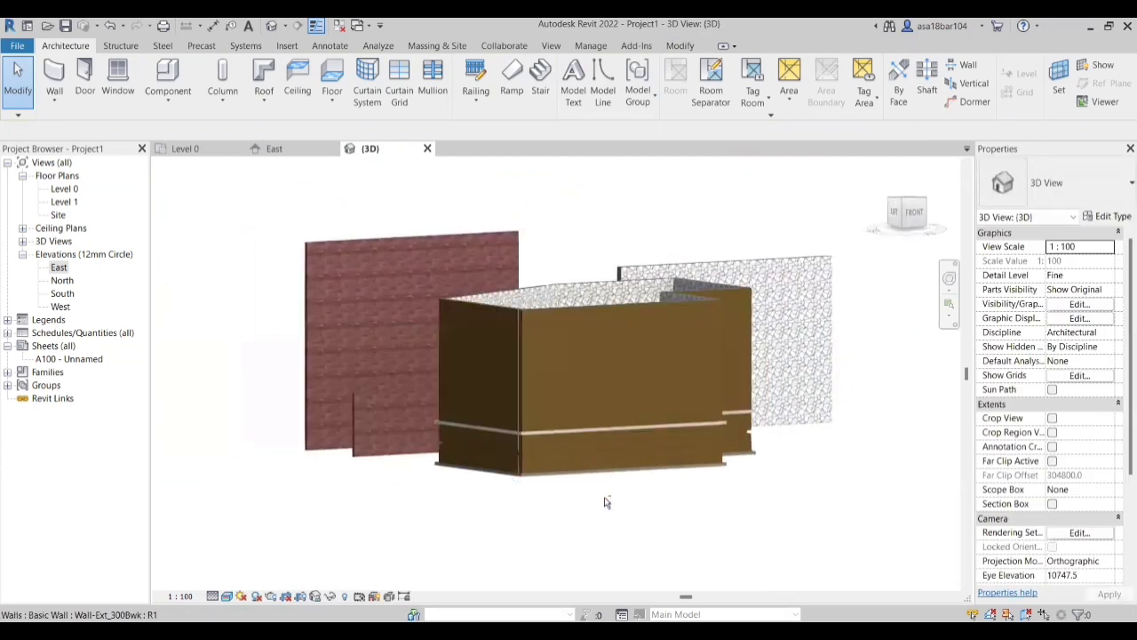
shift+middle_drag(604, 500, 325, 447)
scroll(566, 378, up, 3)
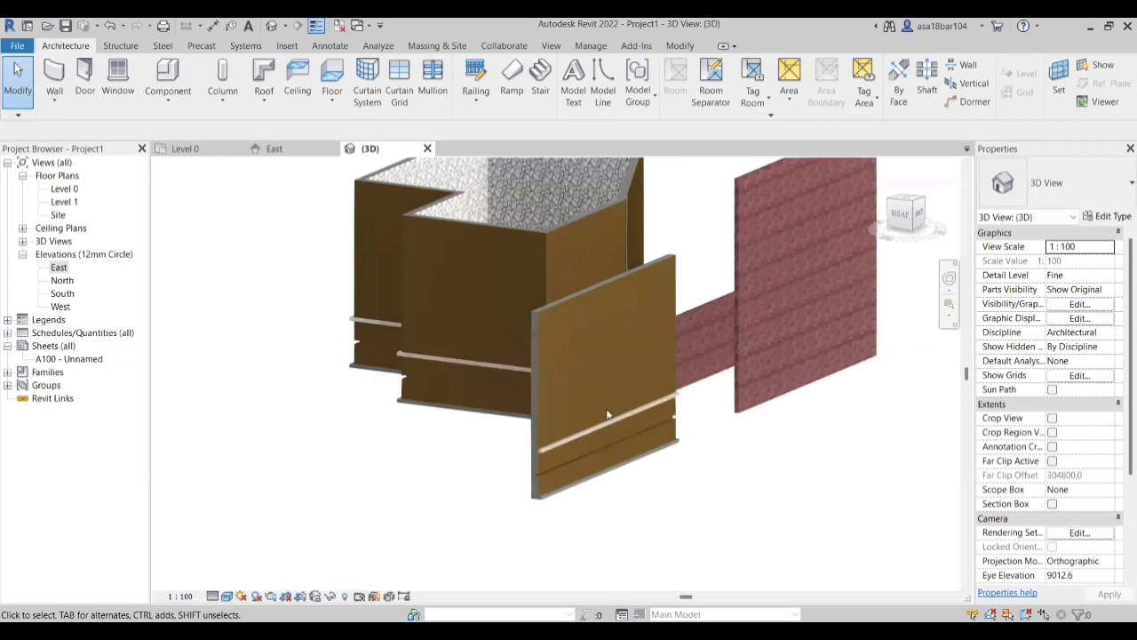
Step: Compare the reveal with both sweeps up close at the freestanding wall's end and at a corner of the closed layout
scroll(438, 546, up, 3)
scroll(450, 454, up, 5)
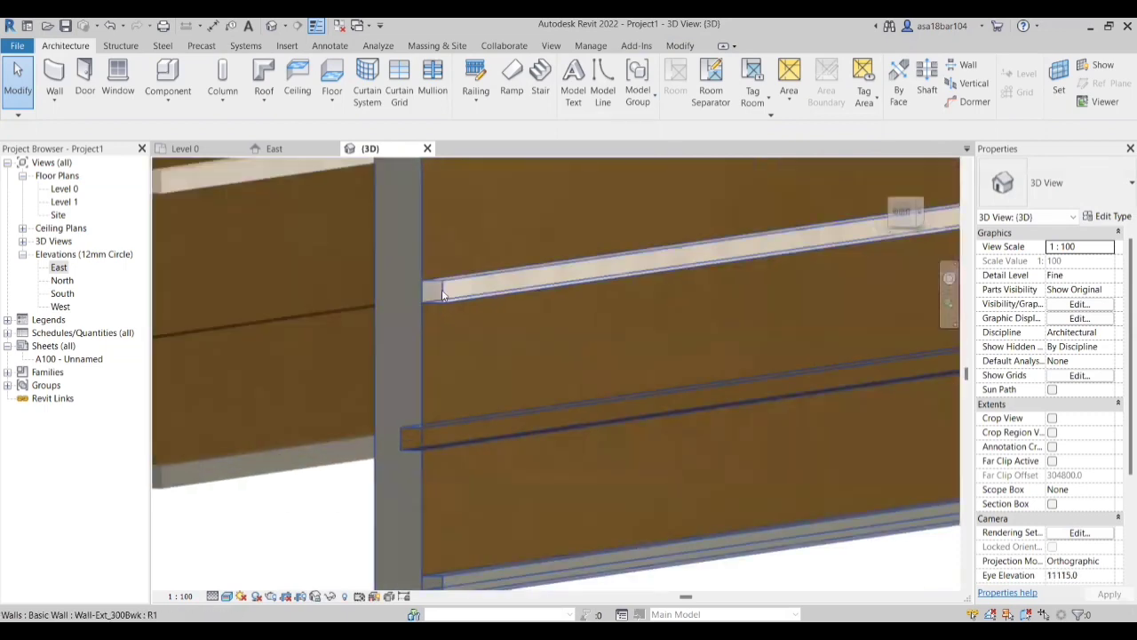
scroll(441, 400, down, 5)
scroll(439, 533, up, 4)
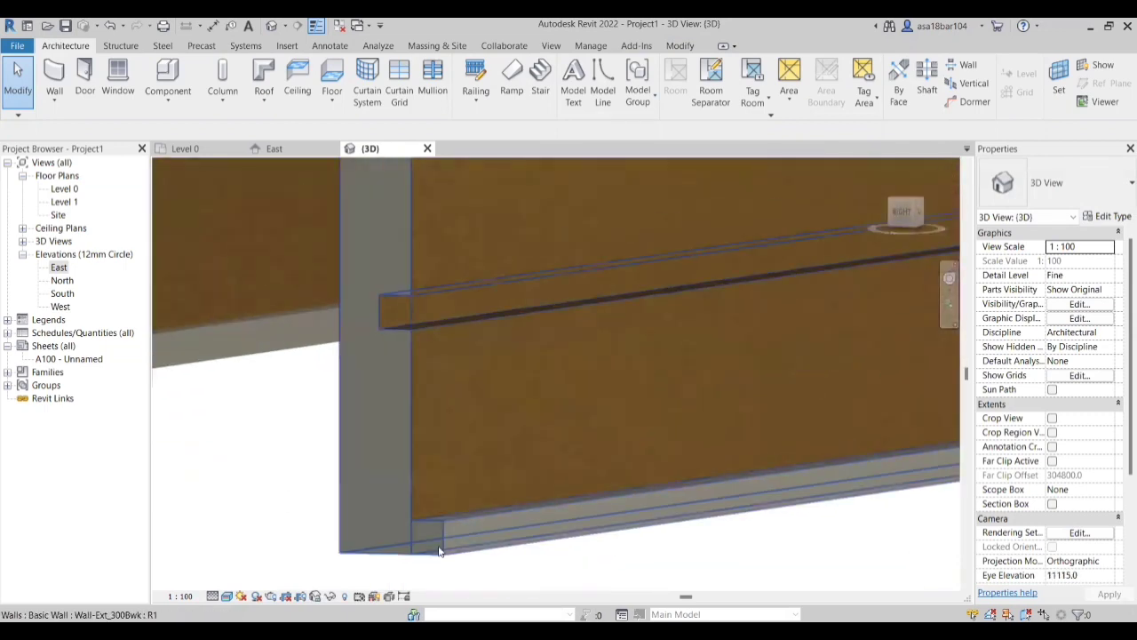
click(436, 539)
scroll(412, 536, down, 2)
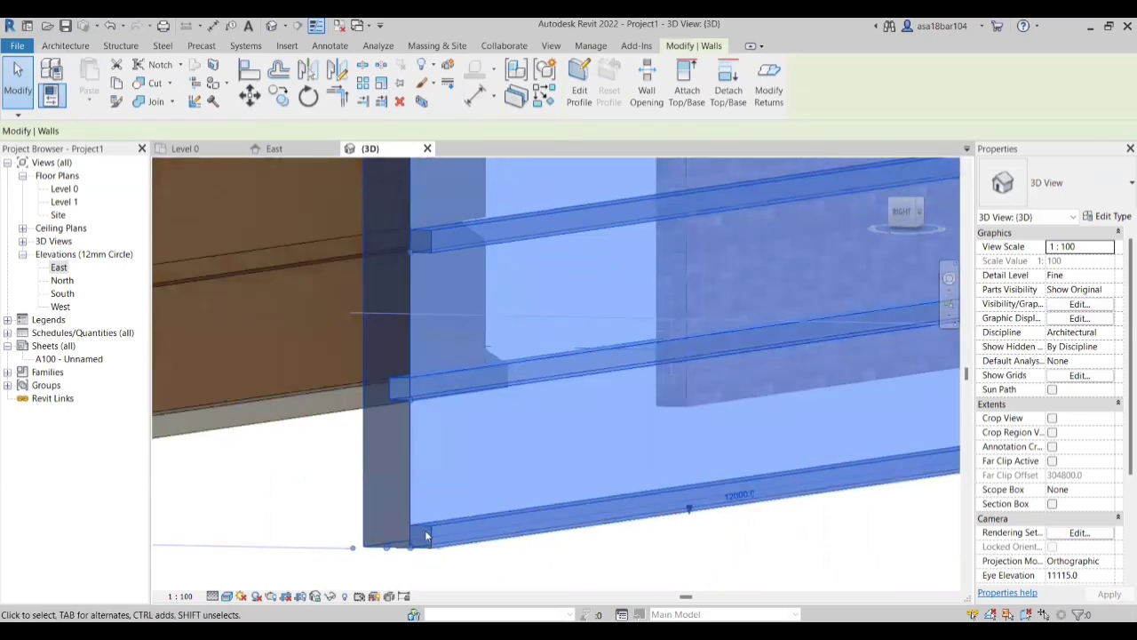
key(Escape)
scroll(435, 540, up, 1)
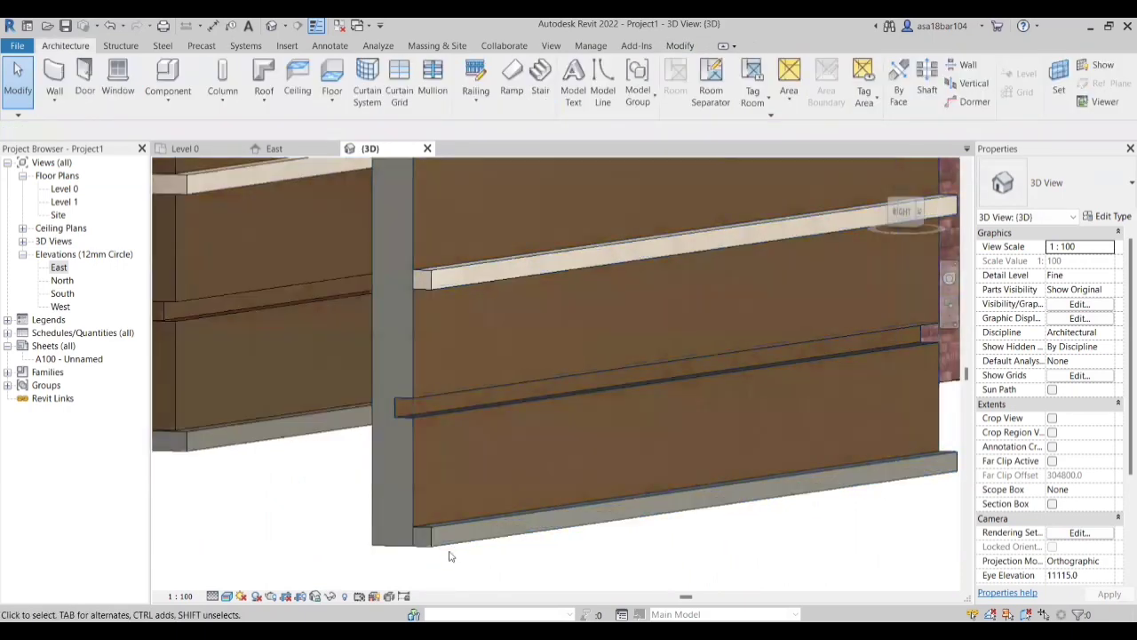
scroll(697, 410, down, 2)
scroll(635, 496, up, 4)
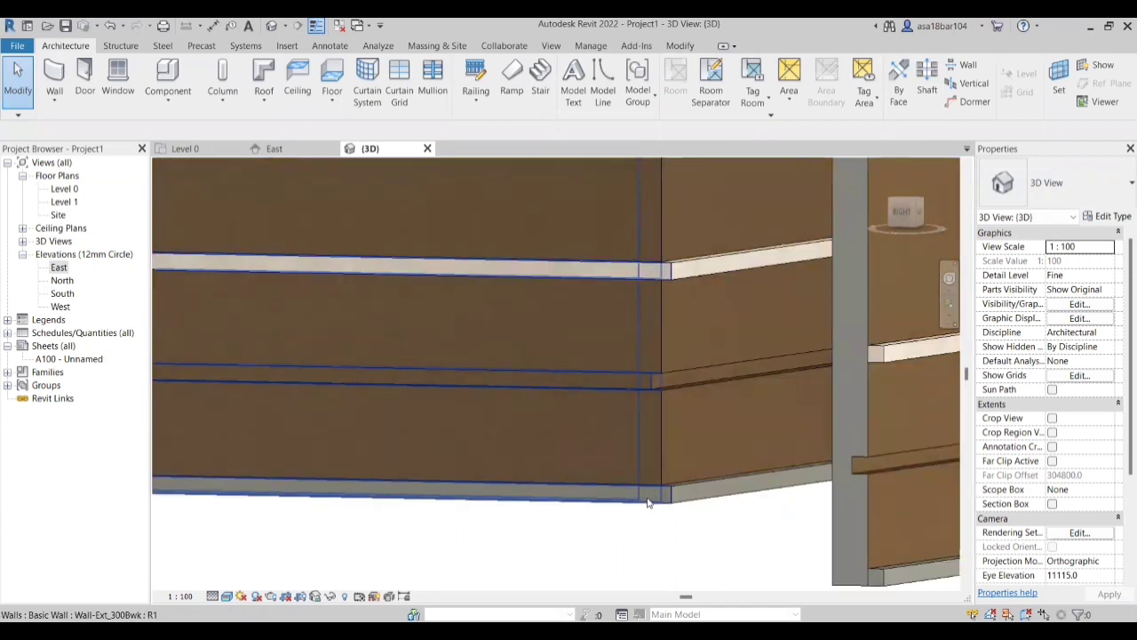
scroll(302, 463, down, 2)
scroll(325, 464, down, 5)
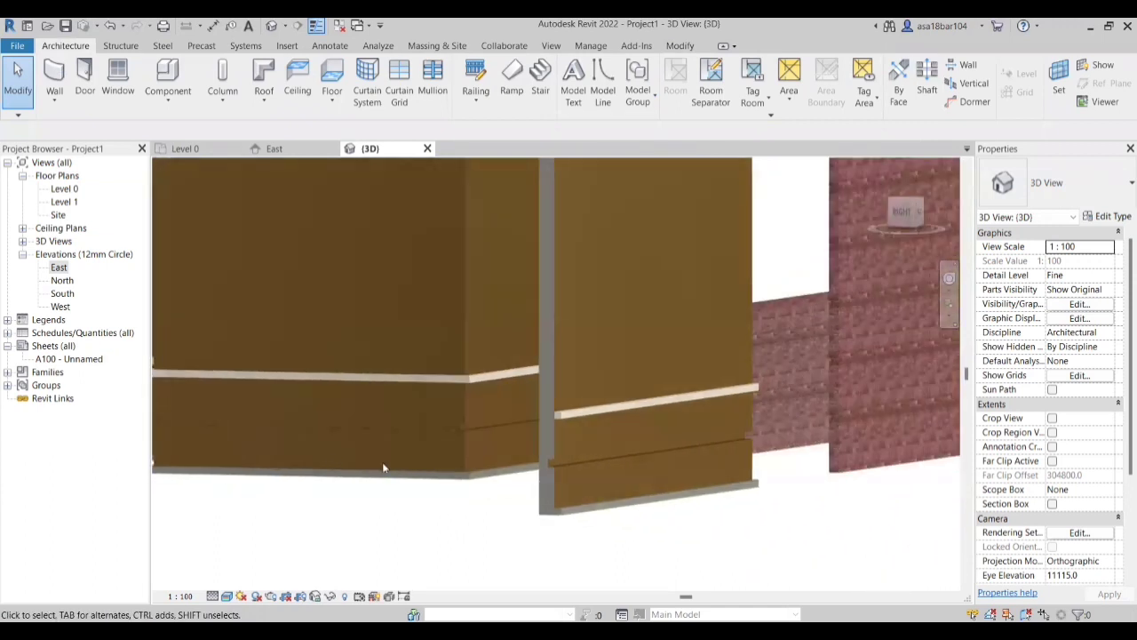
scroll(617, 476, up, 2)
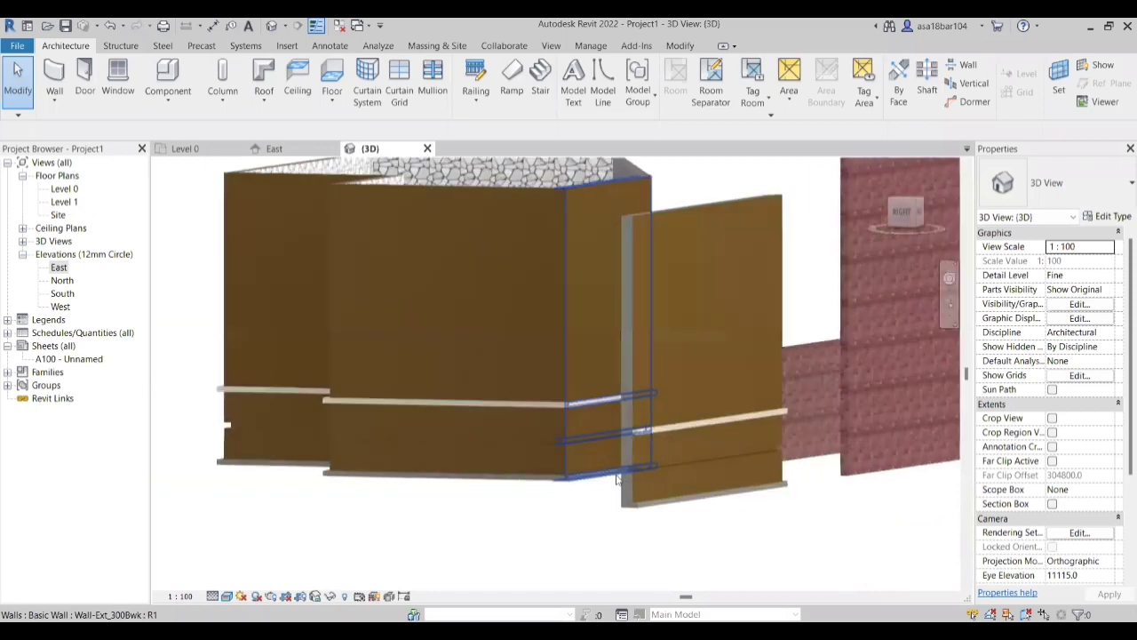
scroll(615, 543, down, 1)
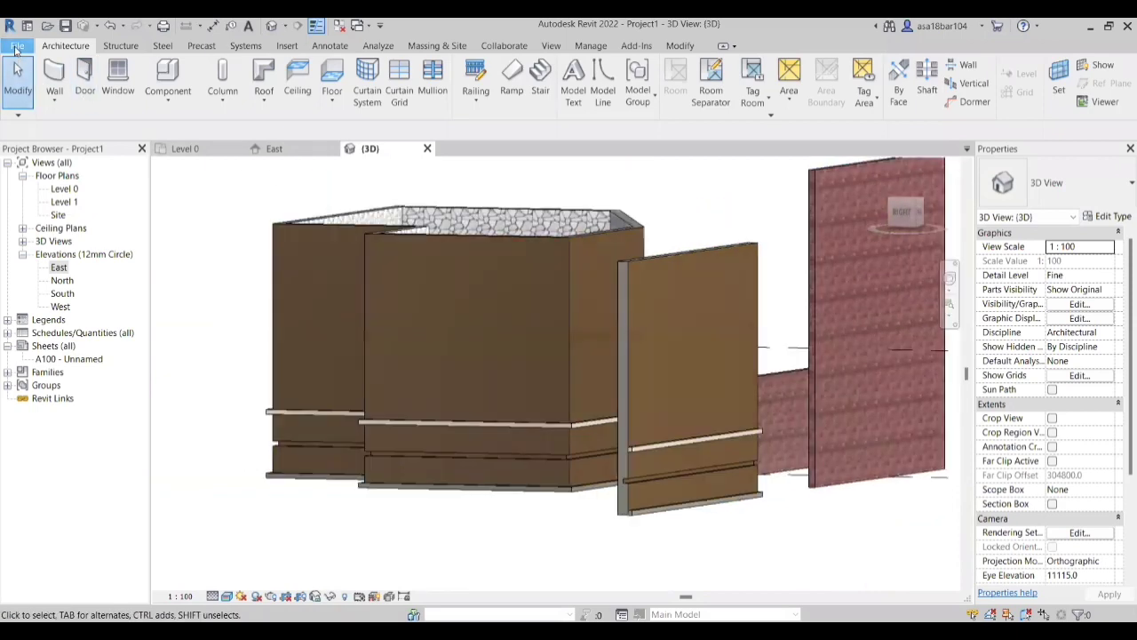
Step: Create a new family from the Metric Profile template
click(16, 49)
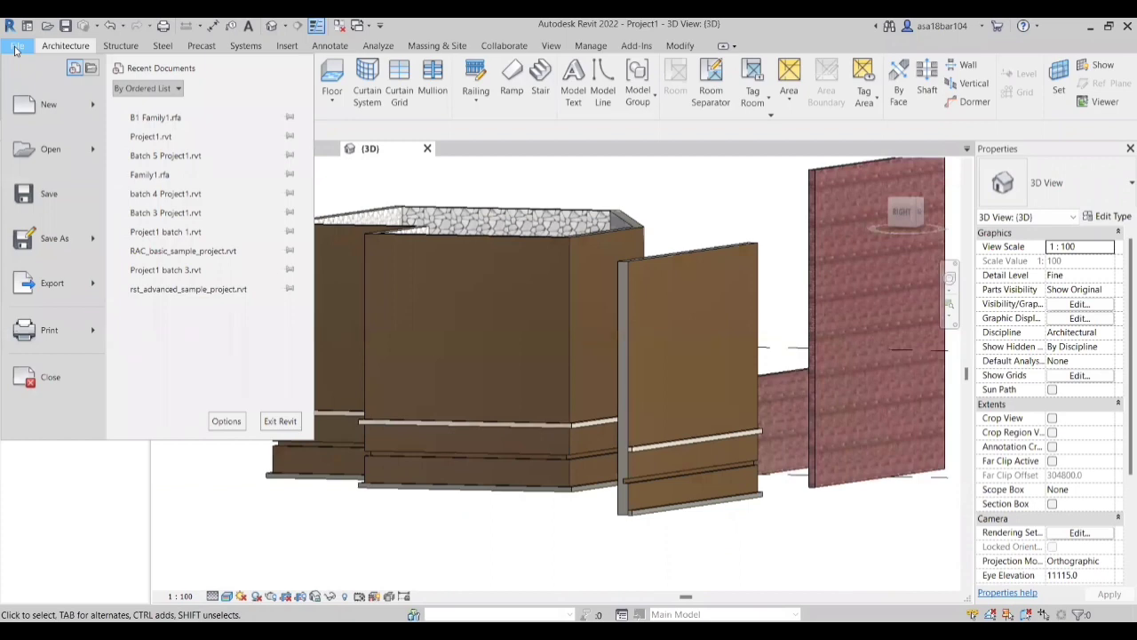
click(98, 108)
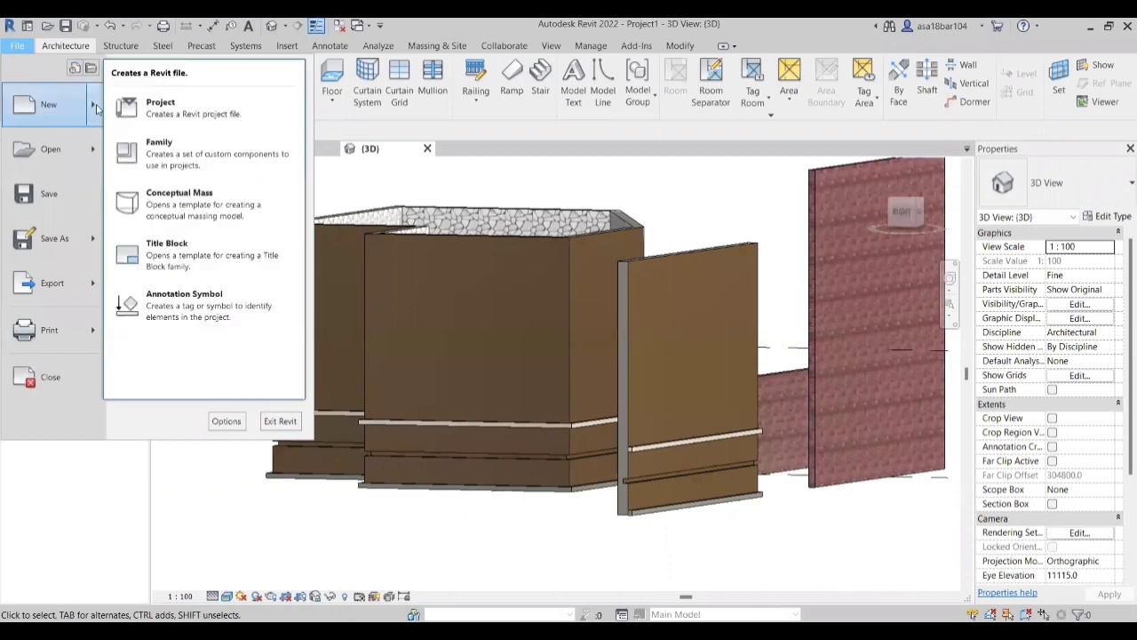
click(167, 151)
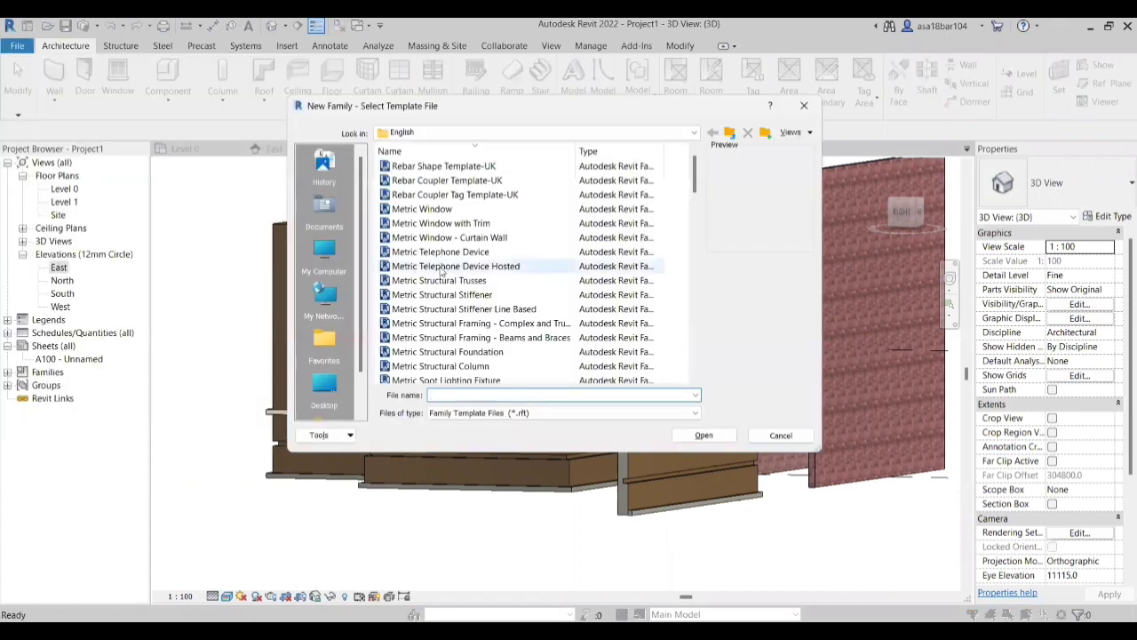
scroll(441, 275, down, 11)
scroll(442, 284, up, 3)
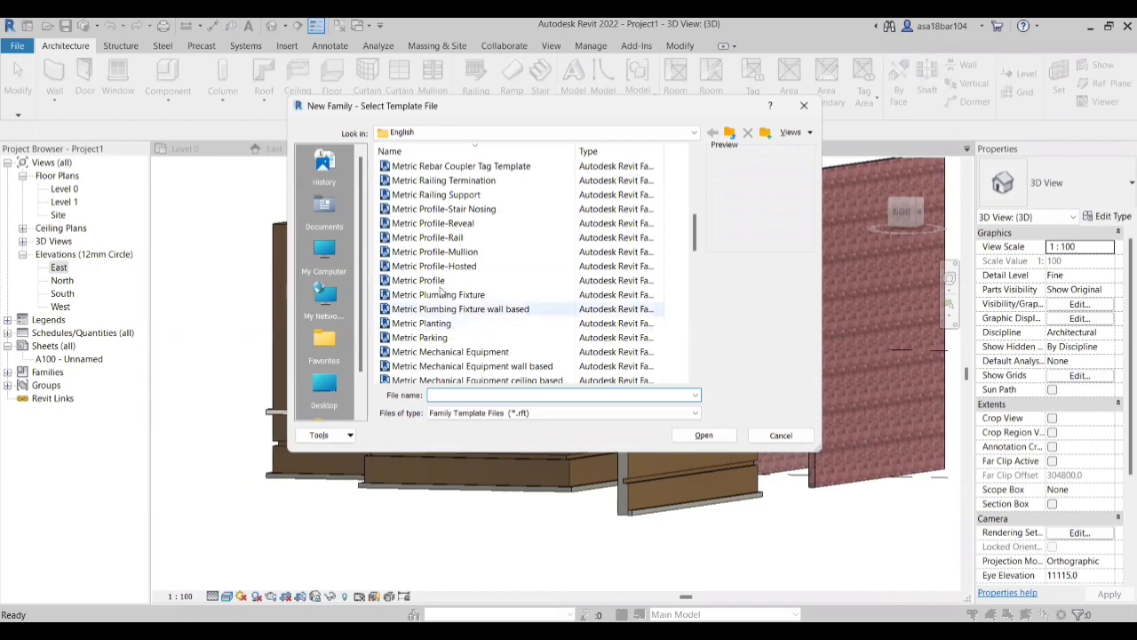
click(435, 281)
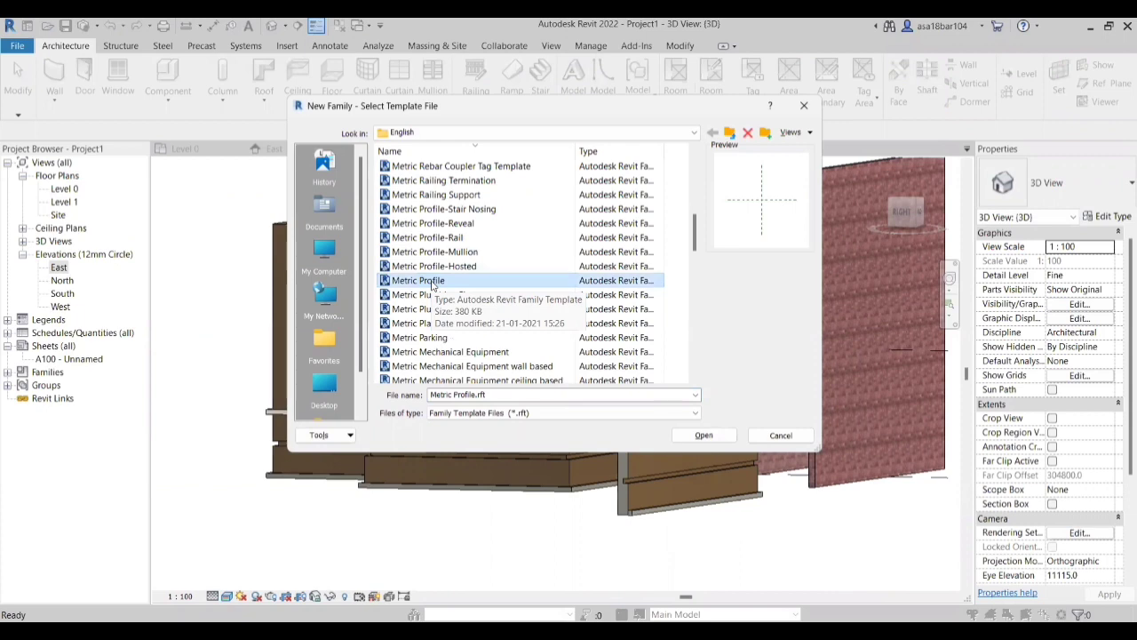
click(444, 282)
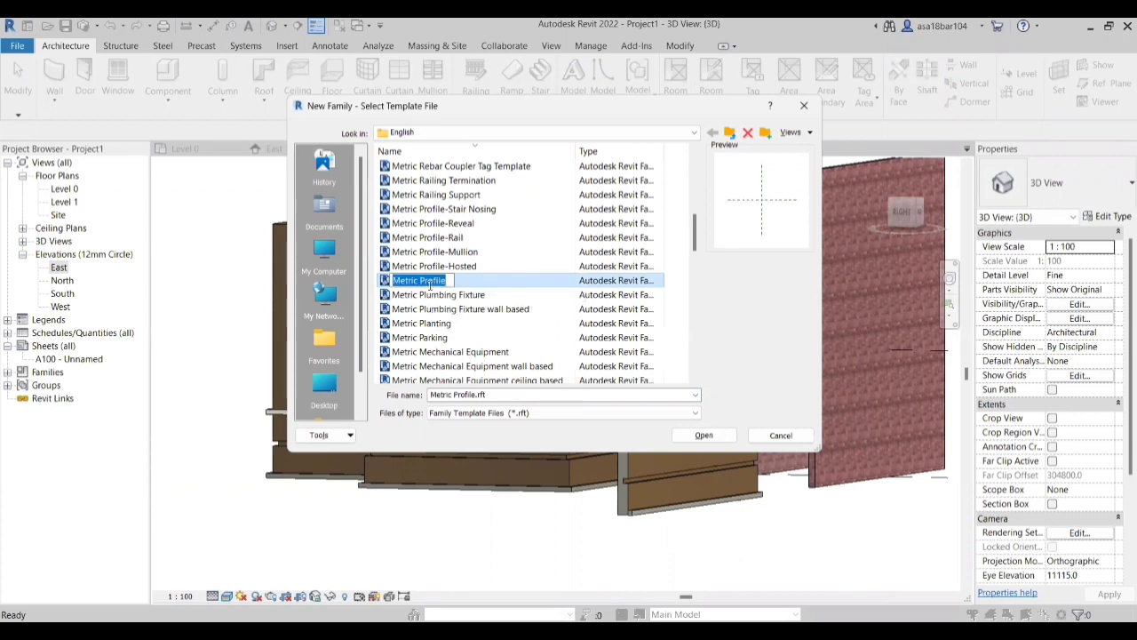
click(723, 437)
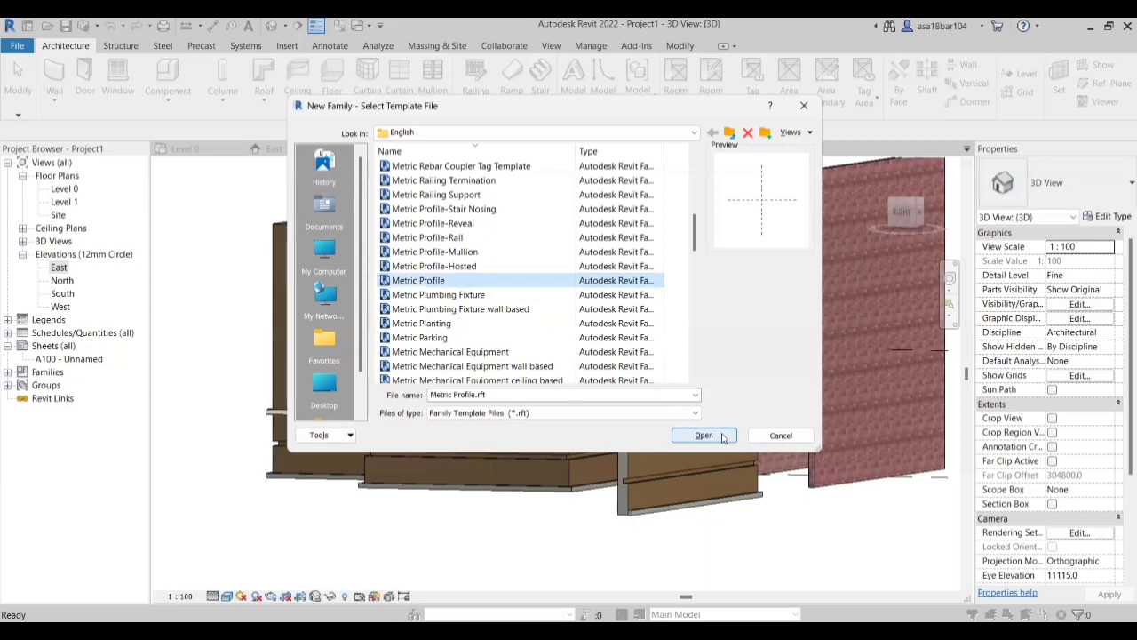
click(703, 437)
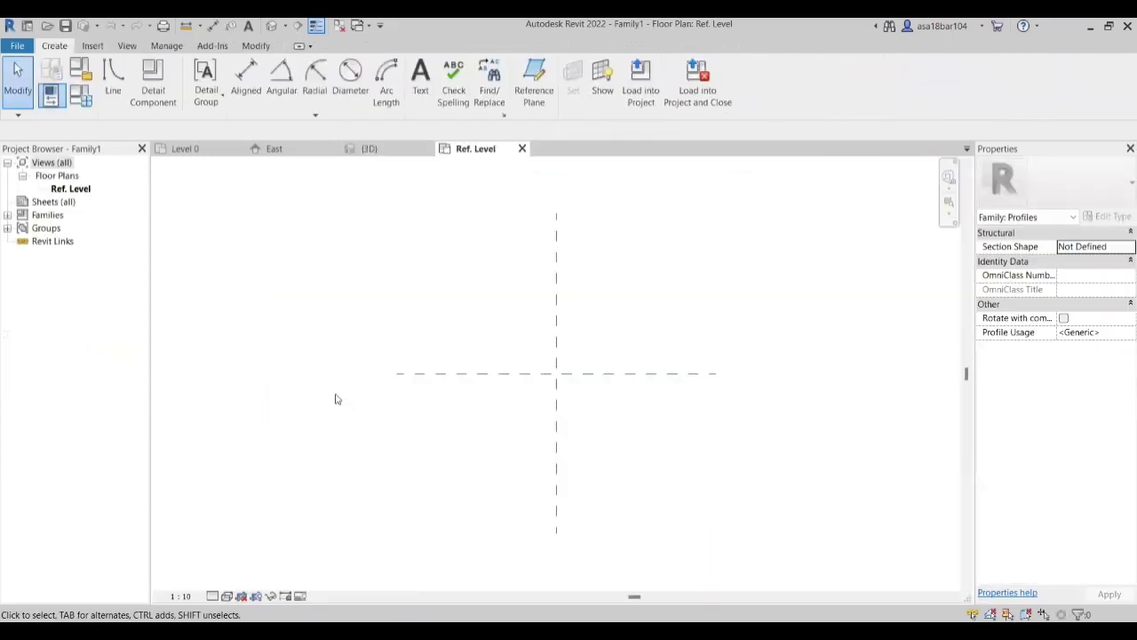
scroll(336, 399, down, 2)
drag(501, 256, 628, 379)
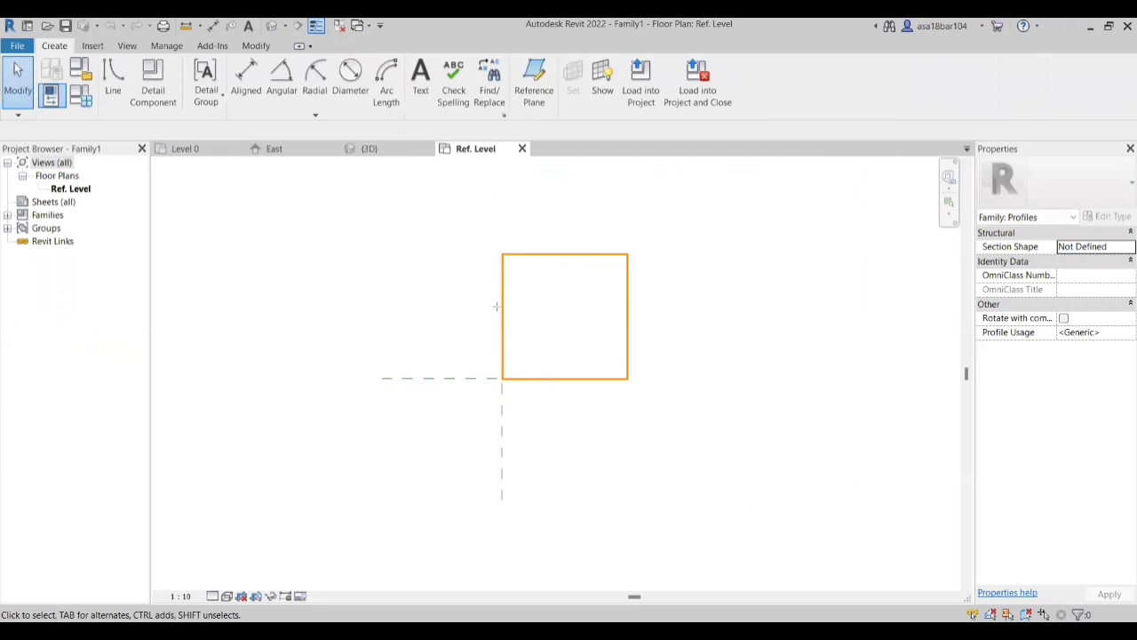
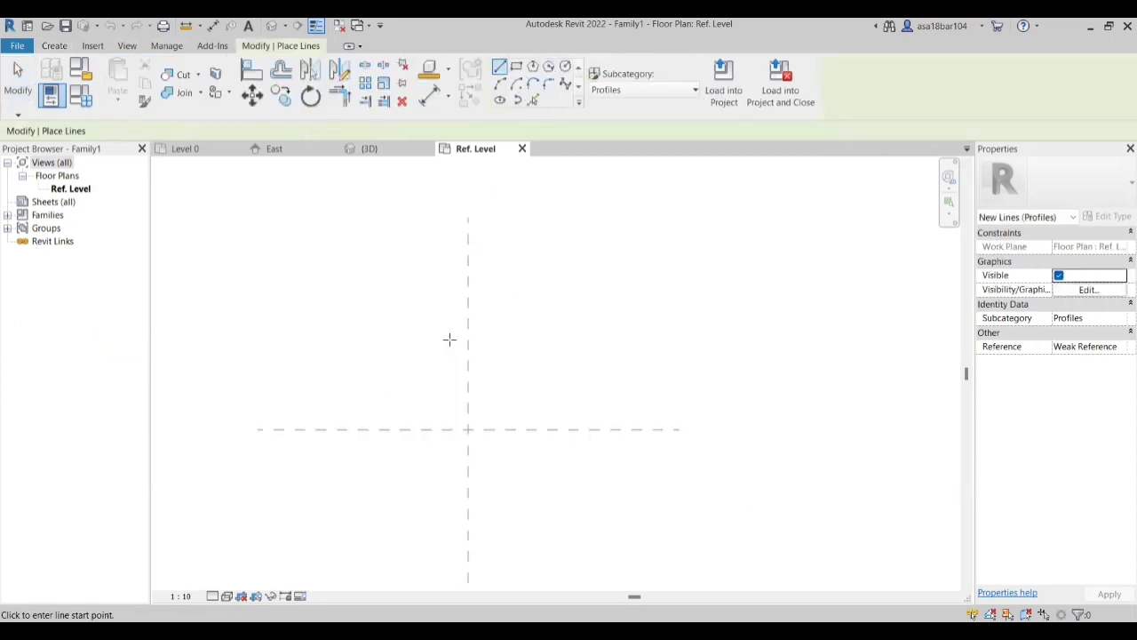
Step: Draw the profile's vertical left side, narrow base and shorter right side, starting from the intersection of the reference planes
scroll(450, 340, up, 2)
click(480, 472)
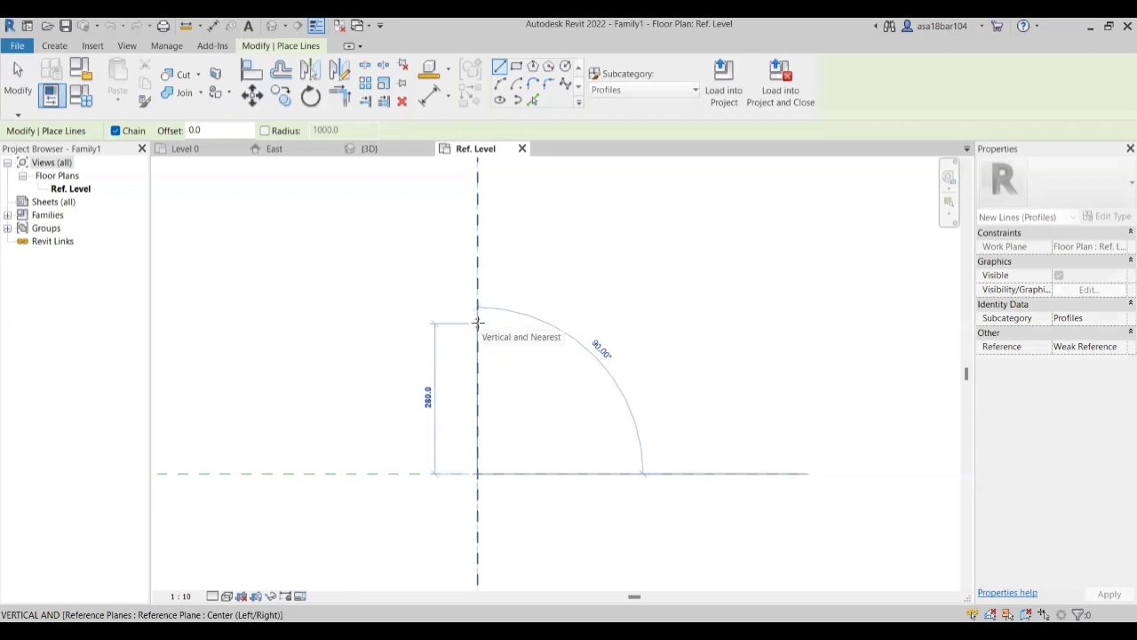
key(Escape)
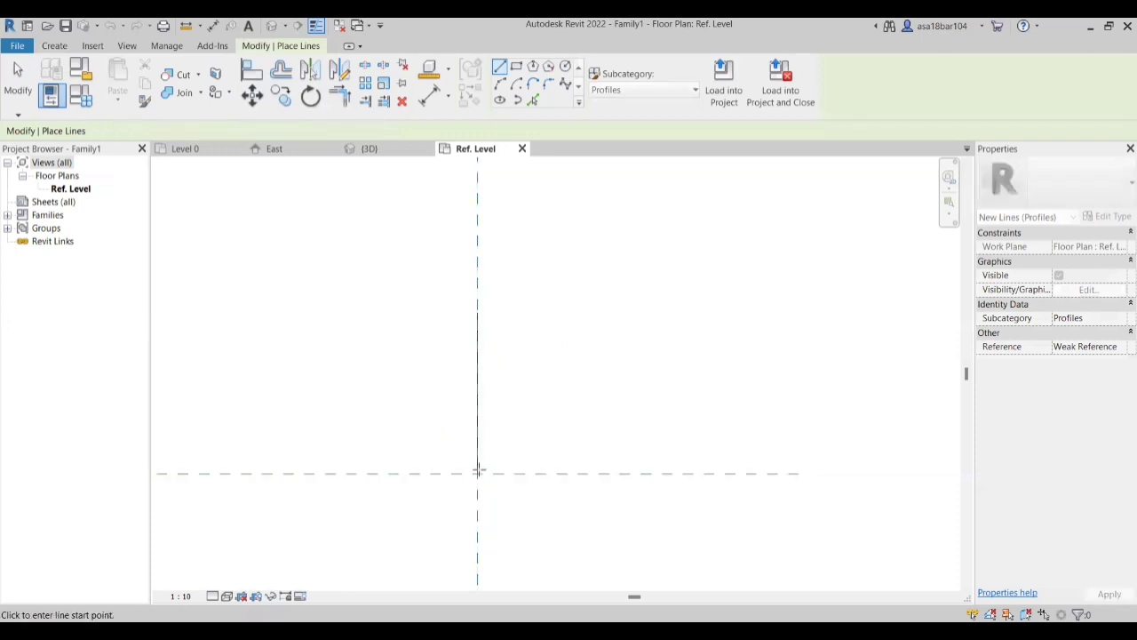
click(478, 473)
click(509, 473)
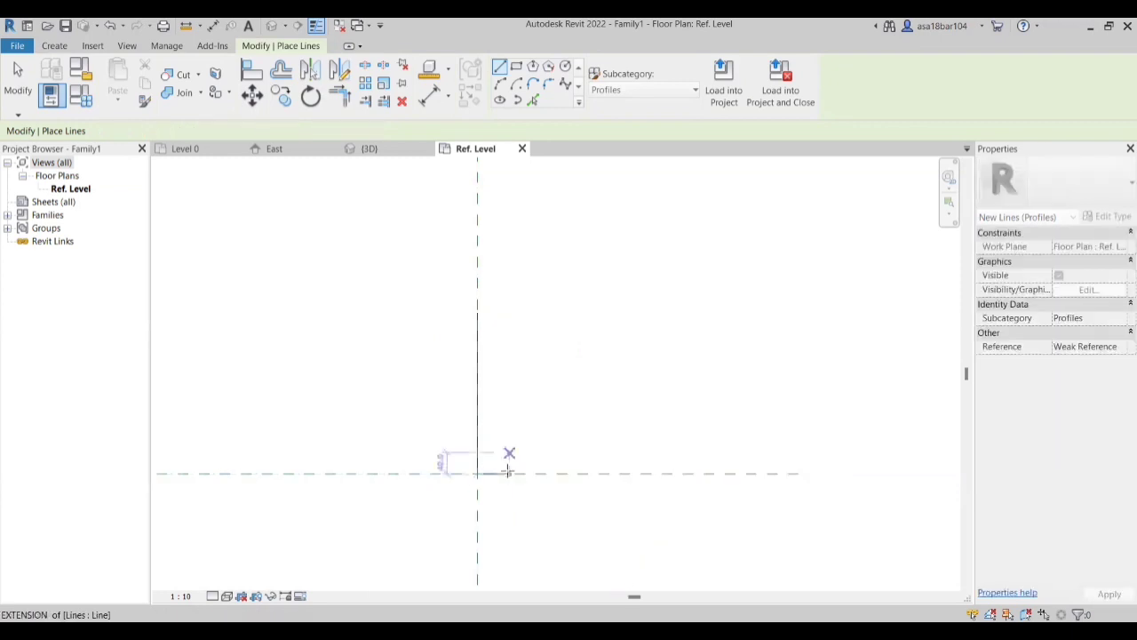
click(509, 345)
key(Escape)
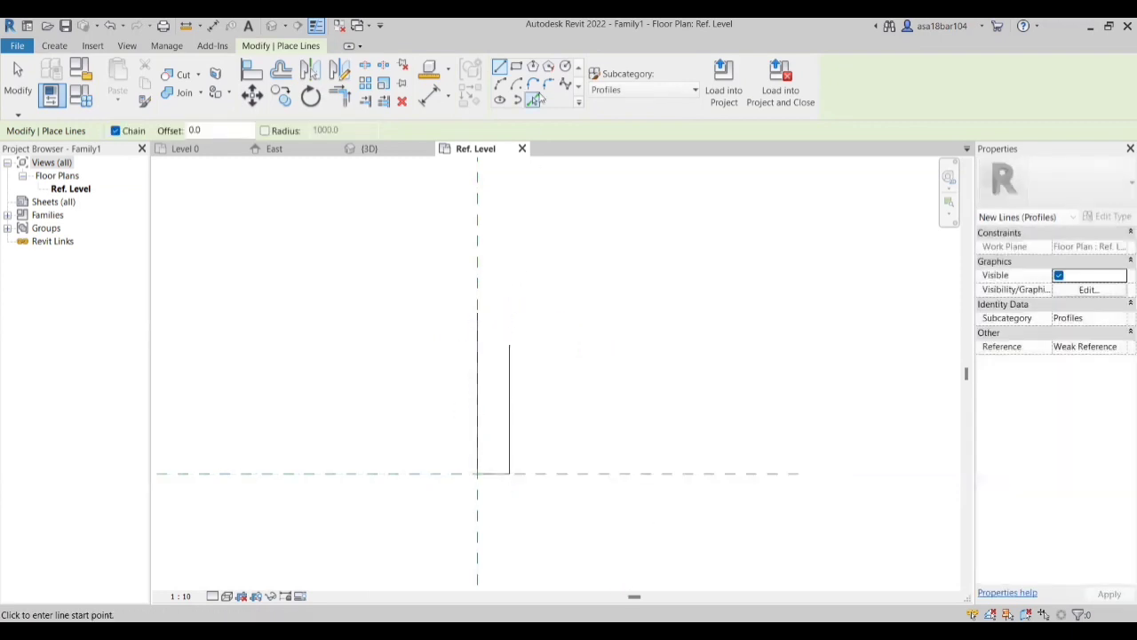
Step: Close the profile's top with a convex Start-End-Radius arc between the two side lines, about 85 mm between its endpoints
click(500, 83)
click(477, 315)
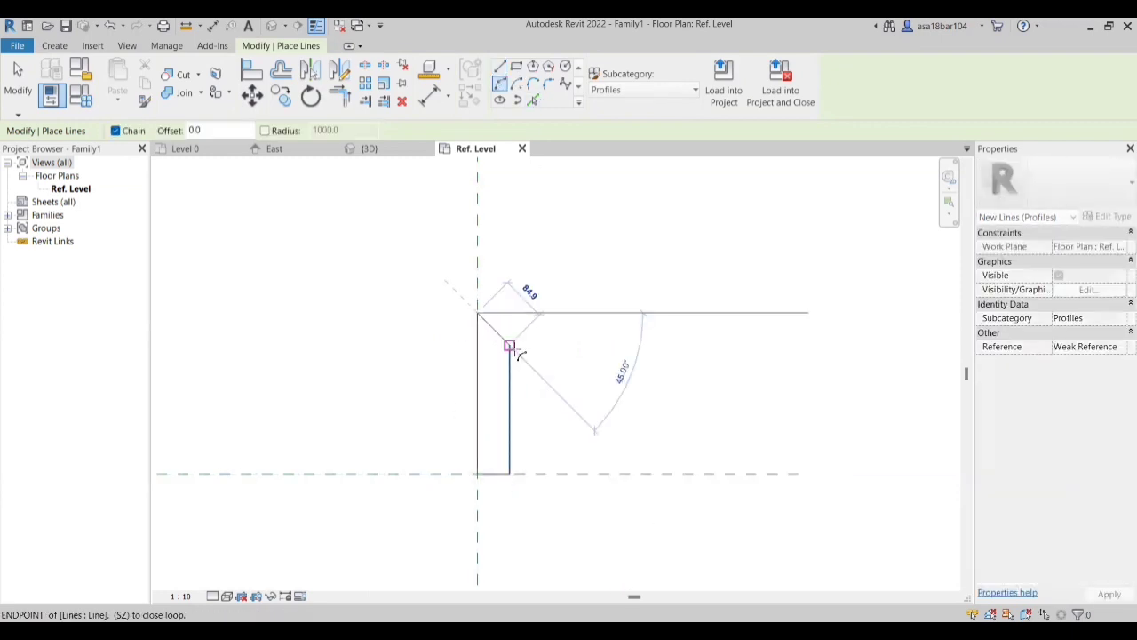
click(509, 344)
click(493, 336)
scroll(444, 436, down, 1)
key(Escape)
key(Escape)
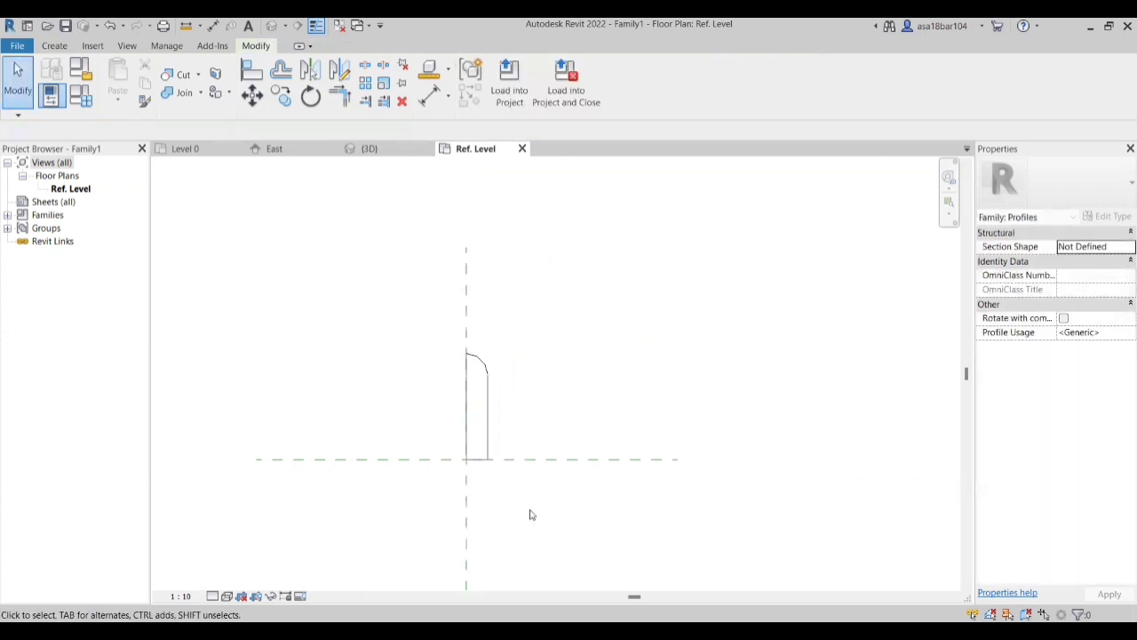
Step: Load the profile into Project1 and open the structure of the freestanding Wall-Ext_300Bwk wall from the 3D view
click(507, 98)
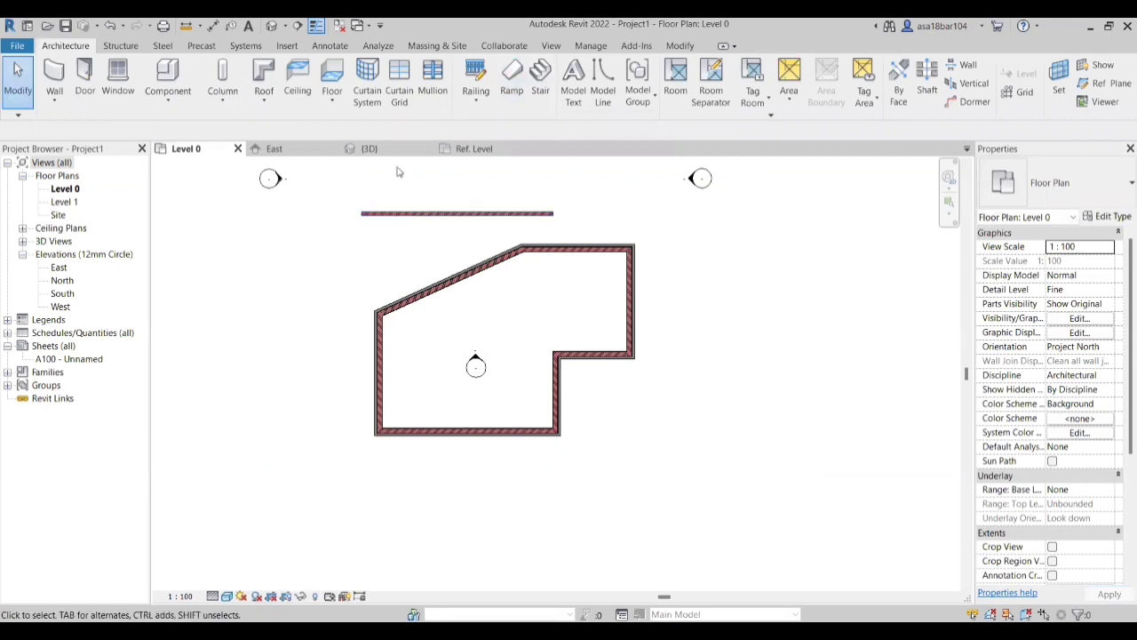
click(369, 148)
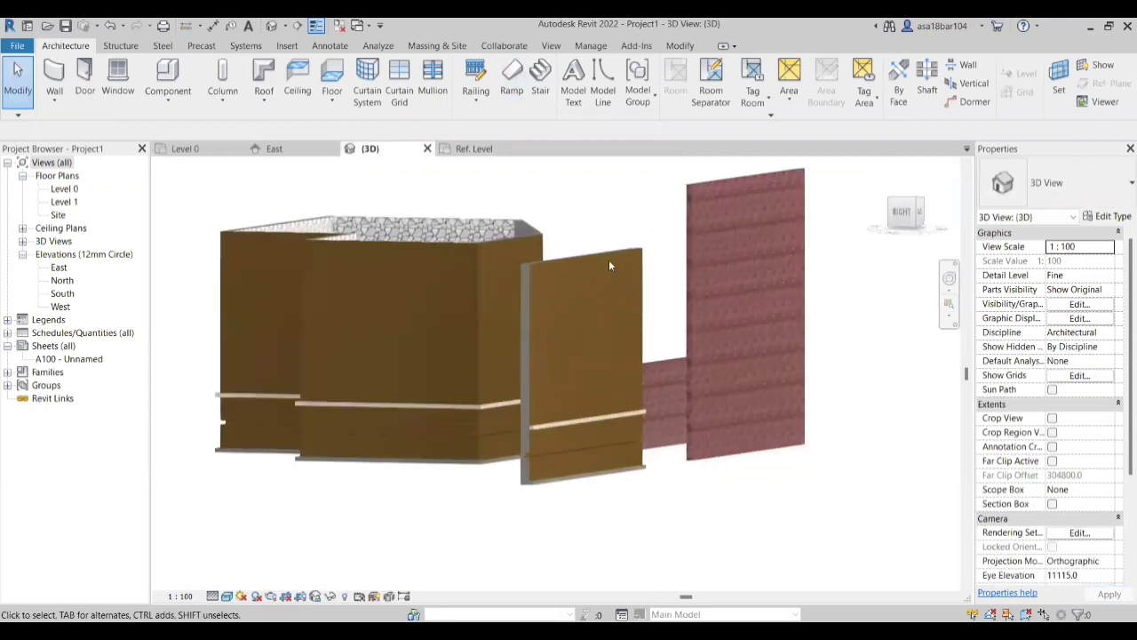
click(608, 257)
scroll(337, 308, down, 3)
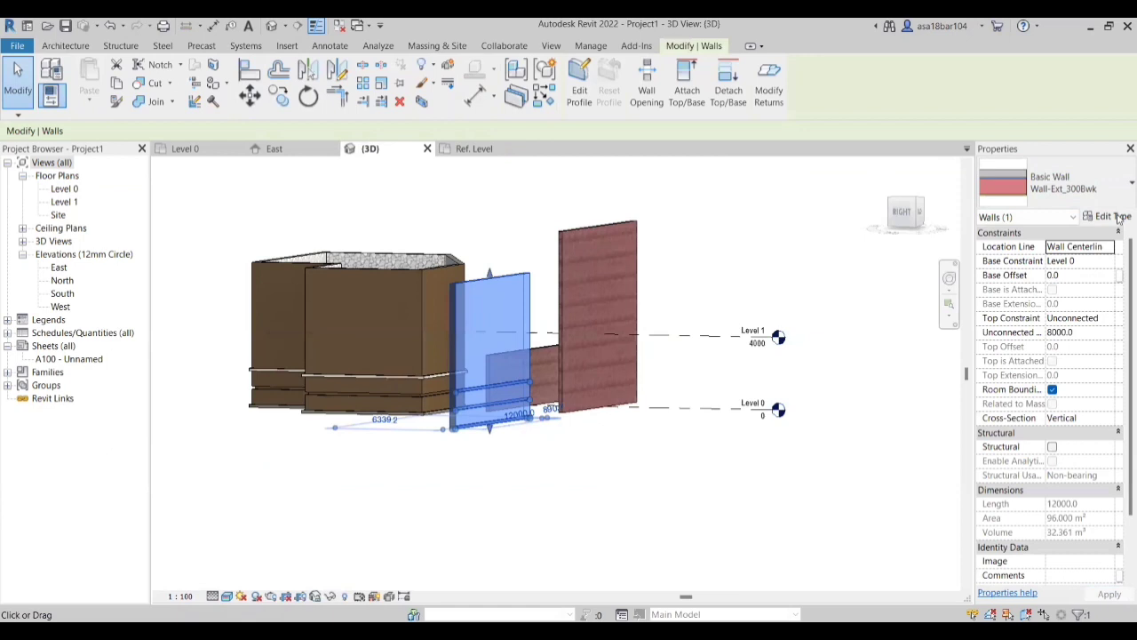
click(1109, 216)
click(769, 186)
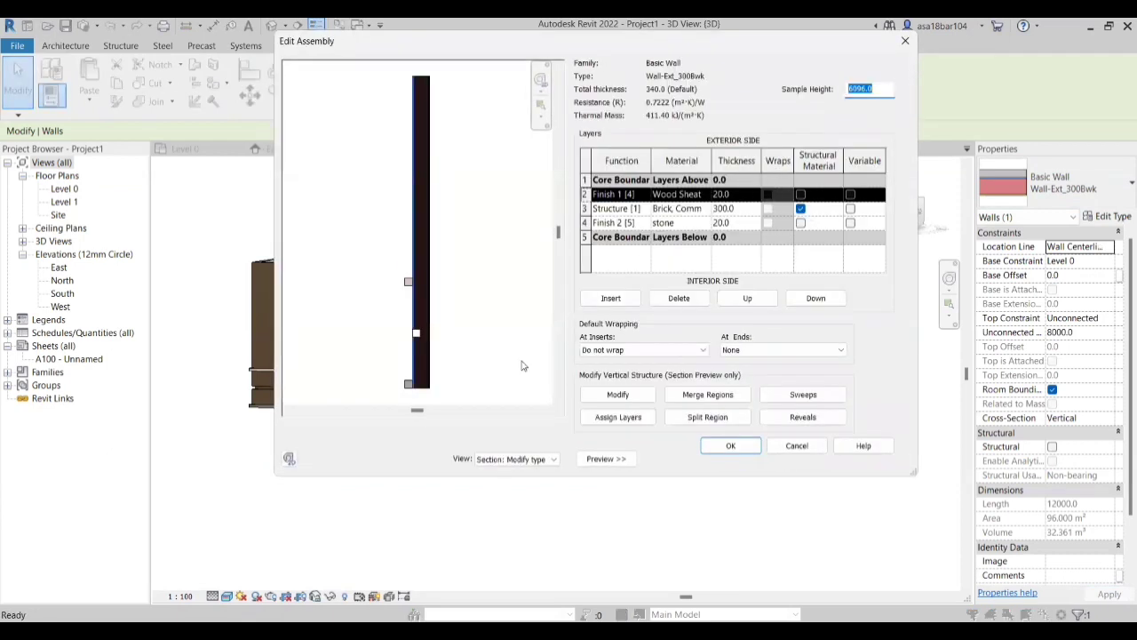
Step: Assign the Family1 : Family1 profile to the wall sweep at the base and apply it
scroll(426, 309, up, 2)
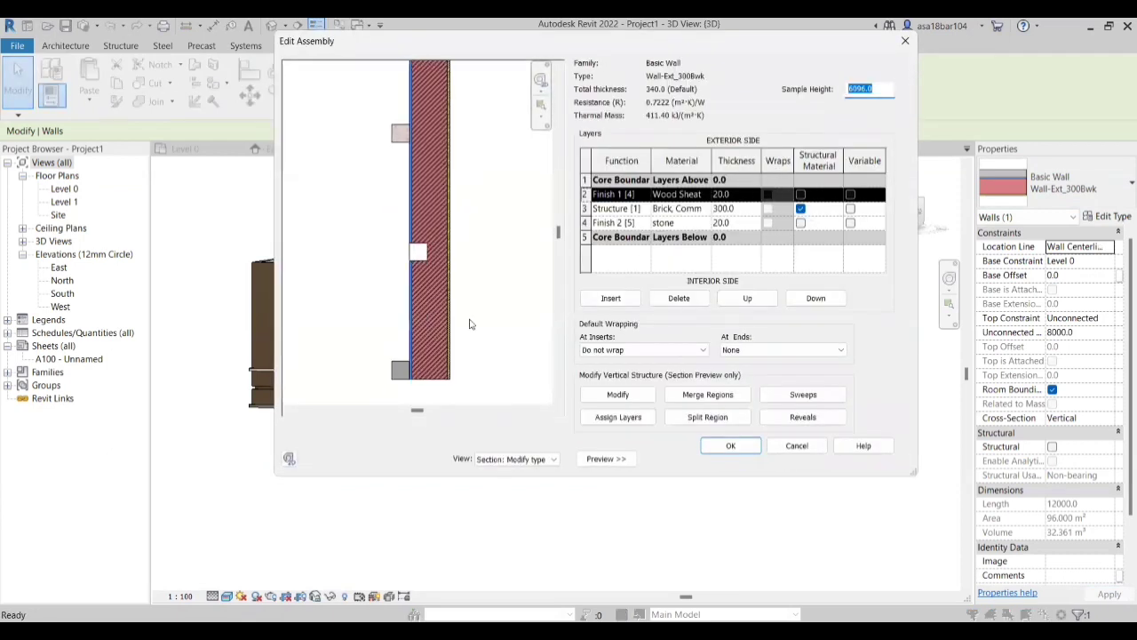
click(803, 394)
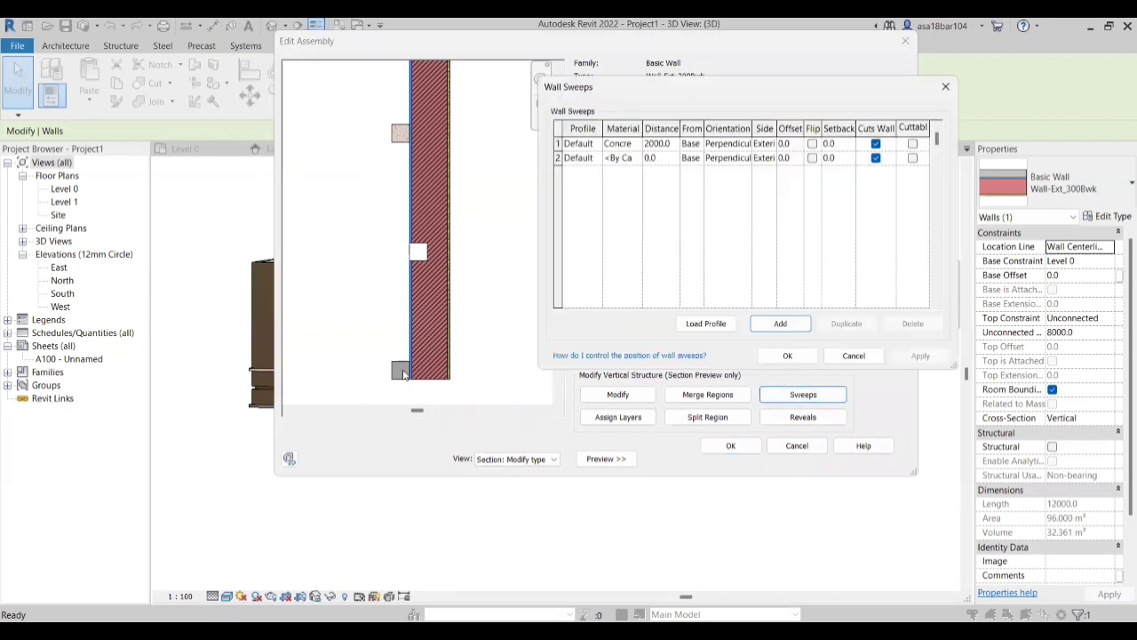
click(404, 368)
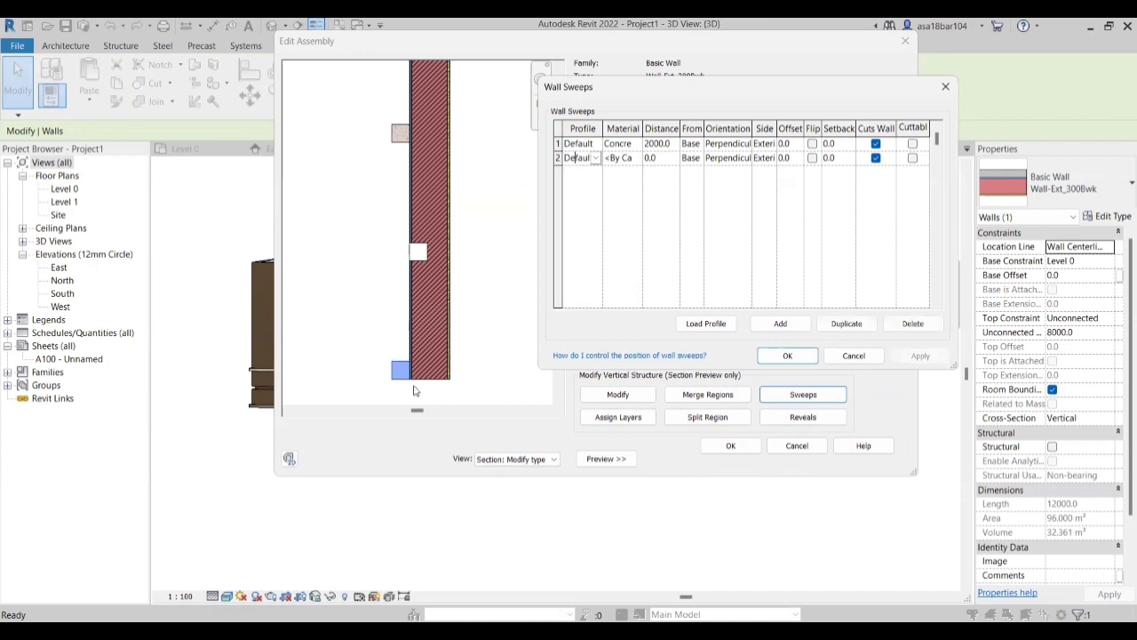
click(595, 158)
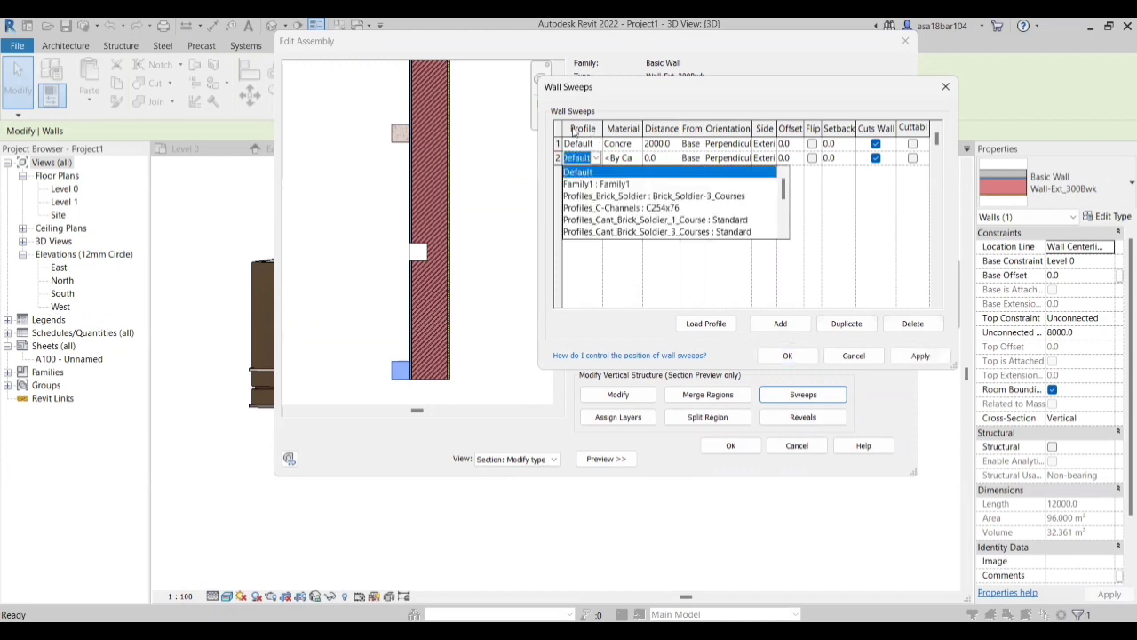
click(625, 184)
click(921, 356)
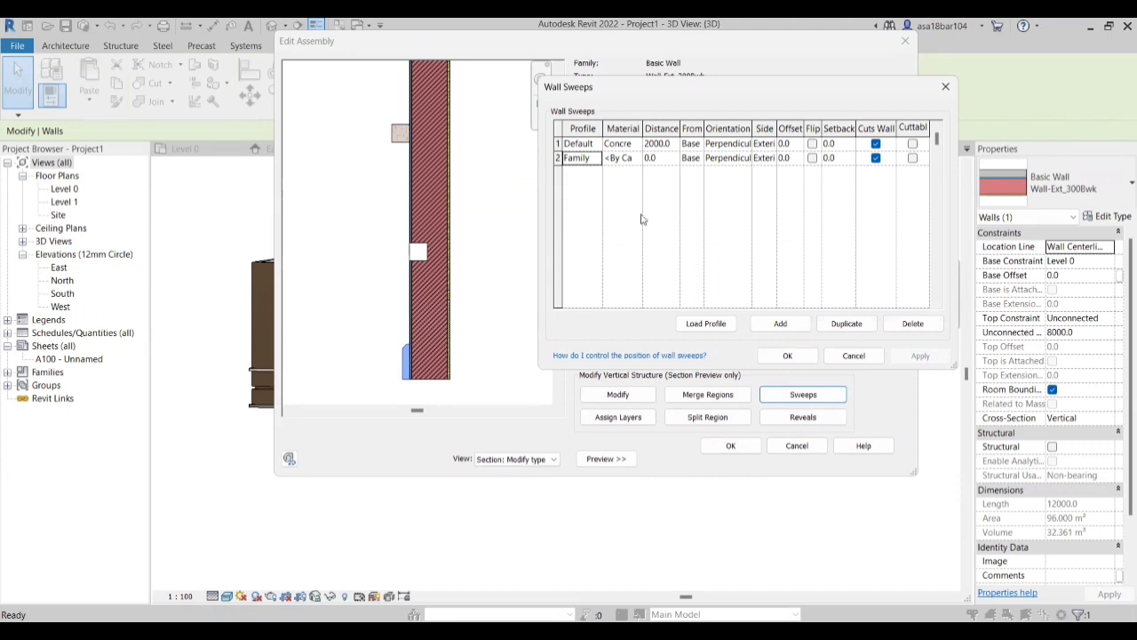
click(596, 157)
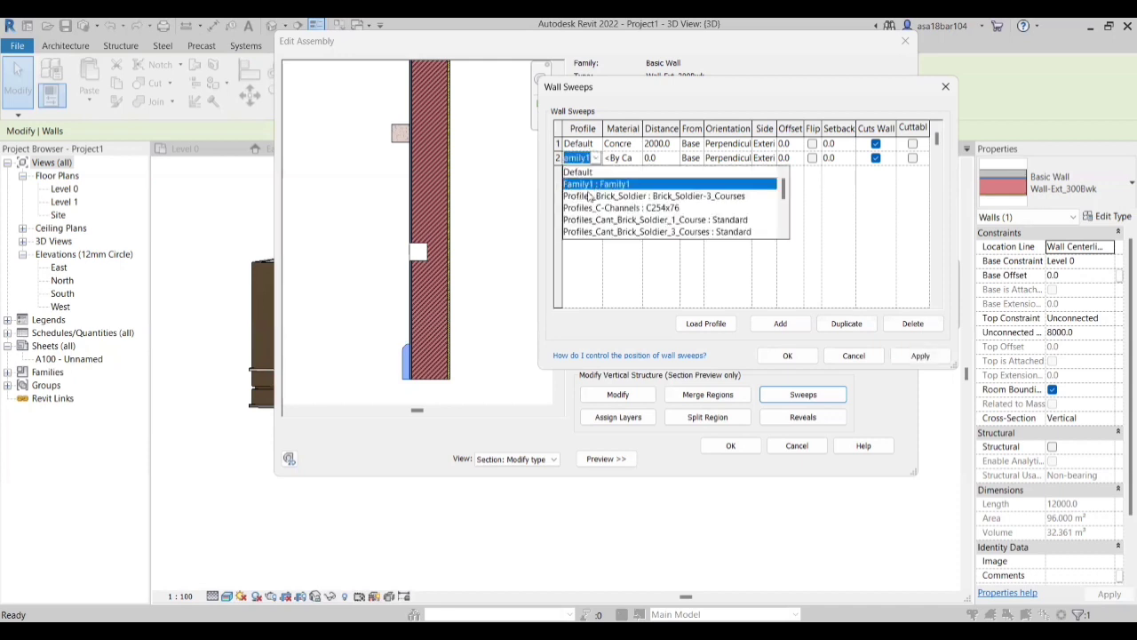
click(595, 296)
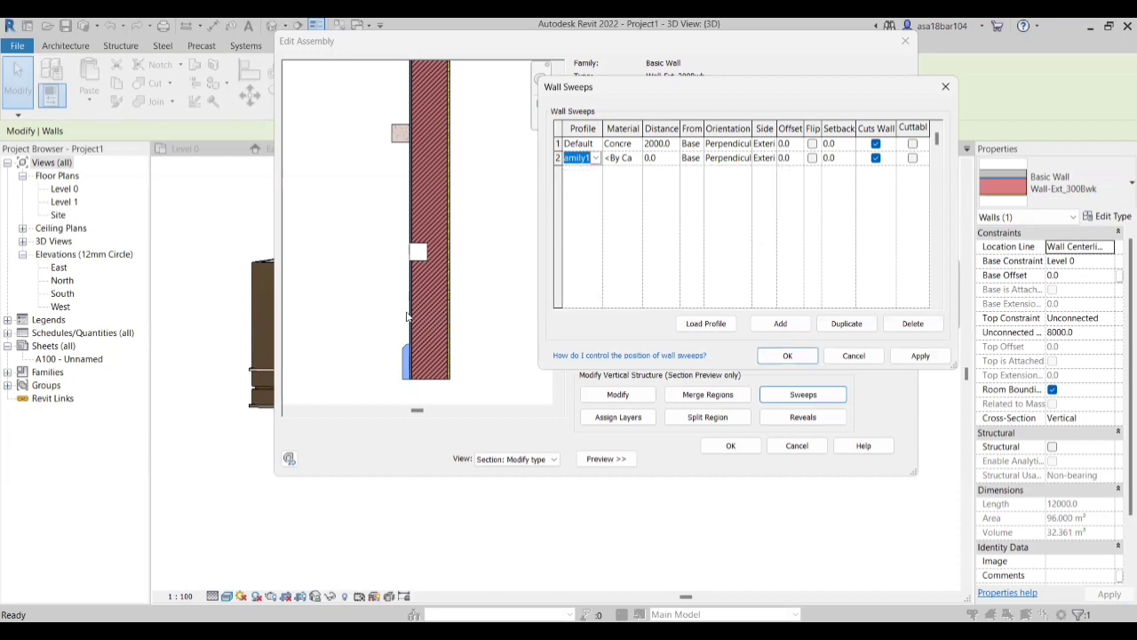
Step: Give the base sweep the Render, Beige, Smooth material with its render appearance used for shading, and accept the wall type changes
click(638, 158)
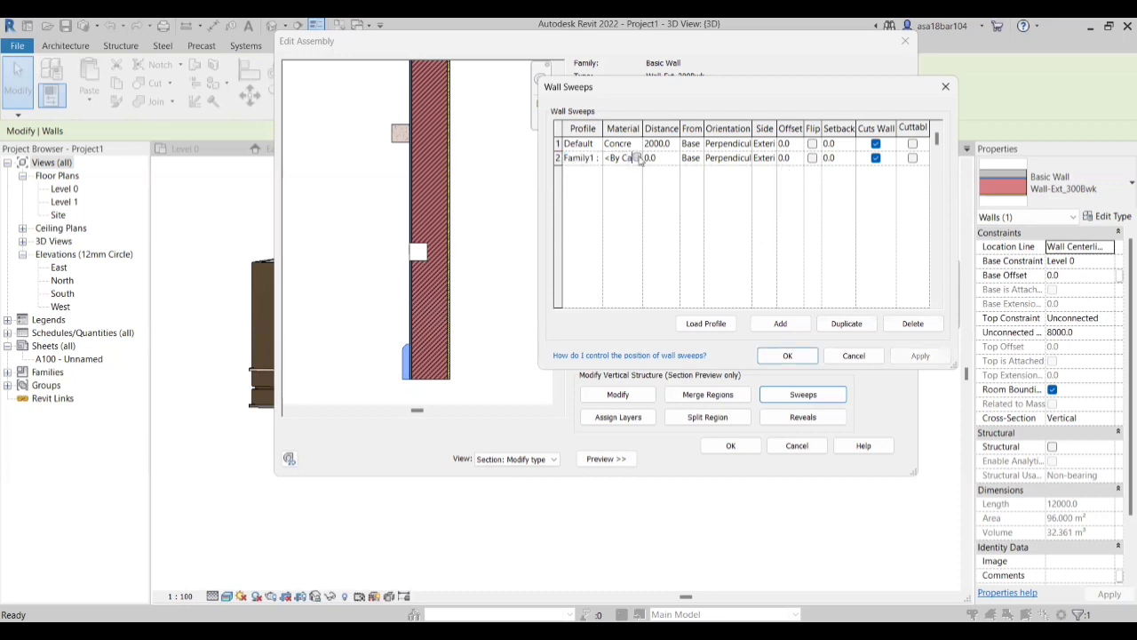
click(637, 157)
scroll(759, 258, down, 15)
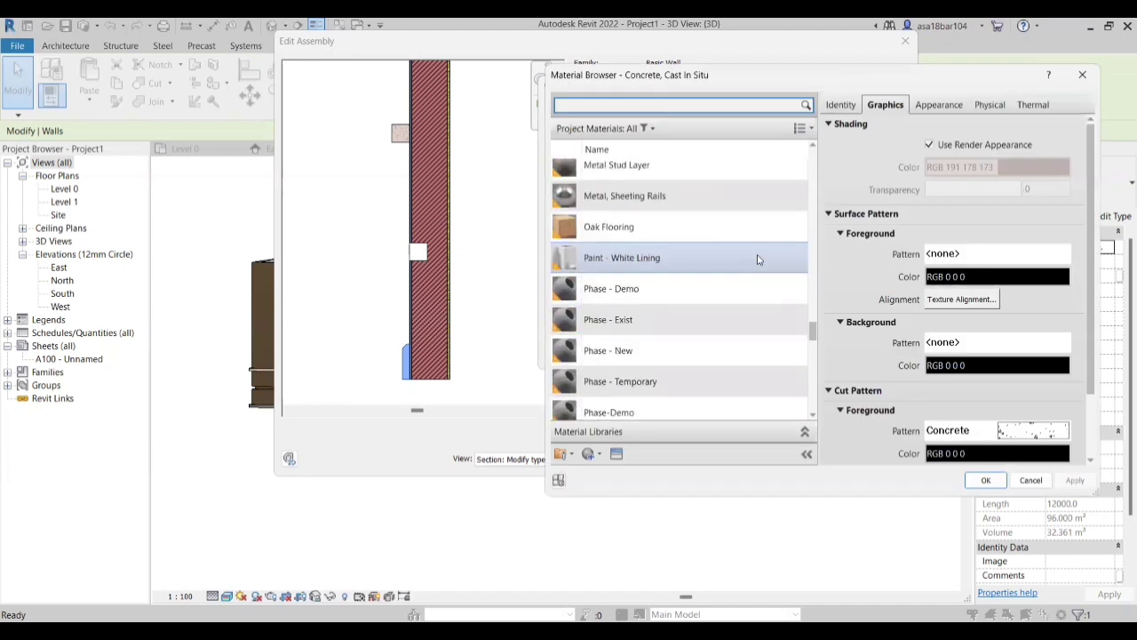
click(730, 286)
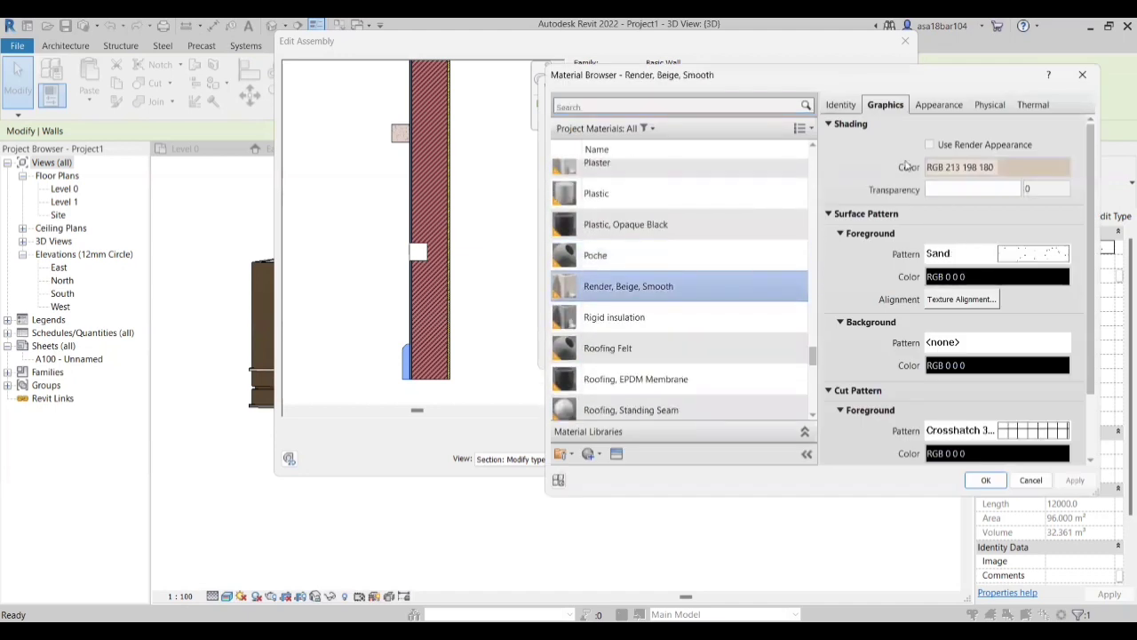
click(929, 144)
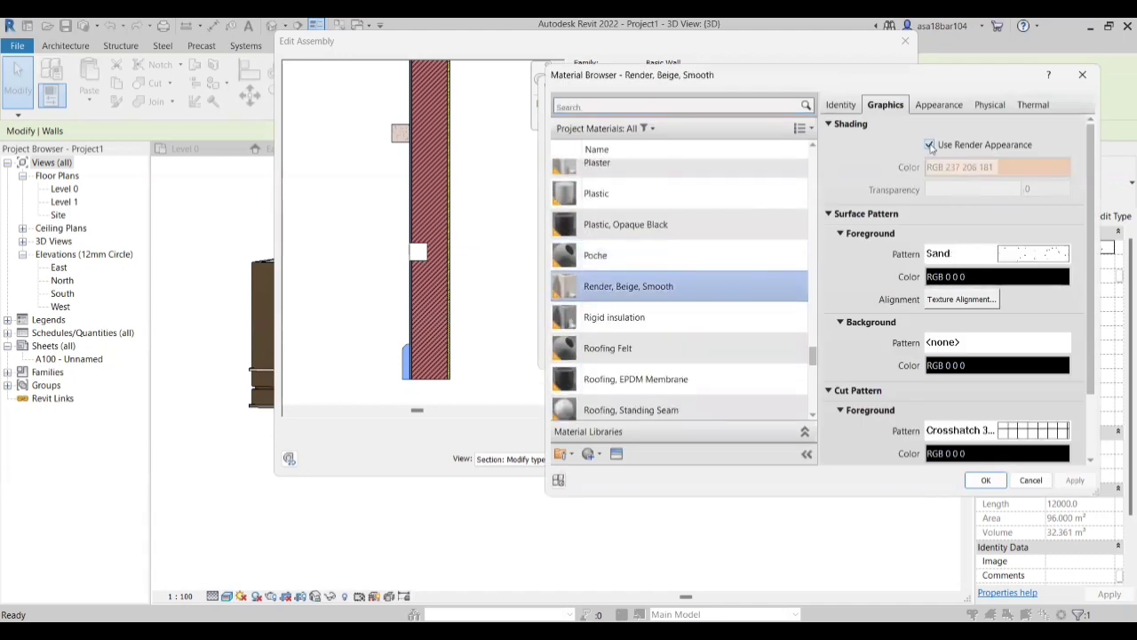
click(1075, 480)
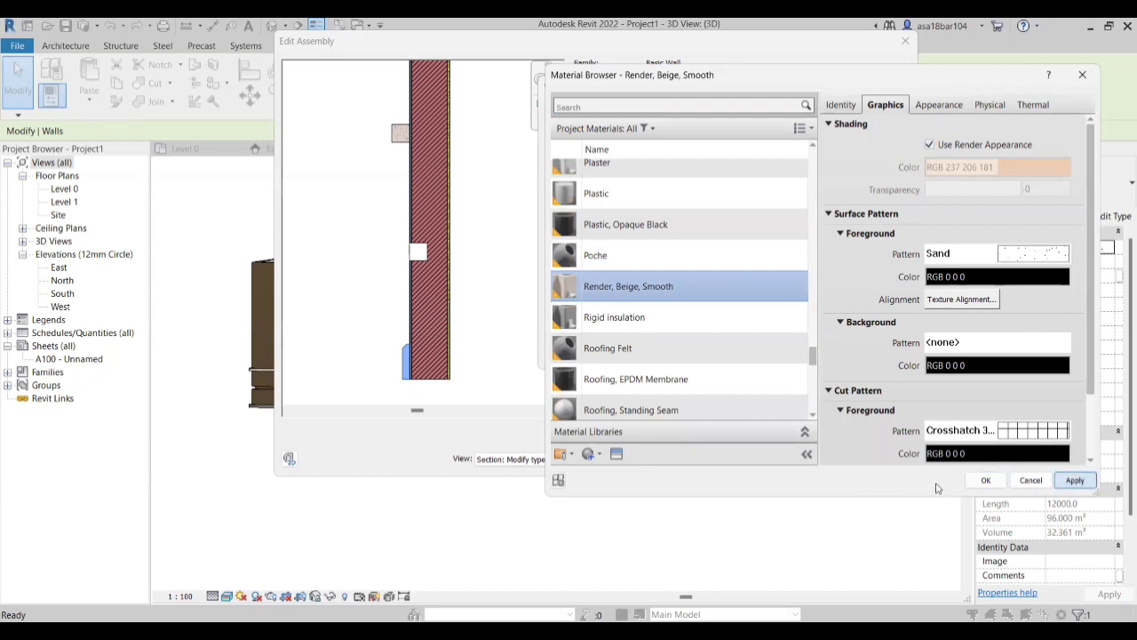
click(986, 480)
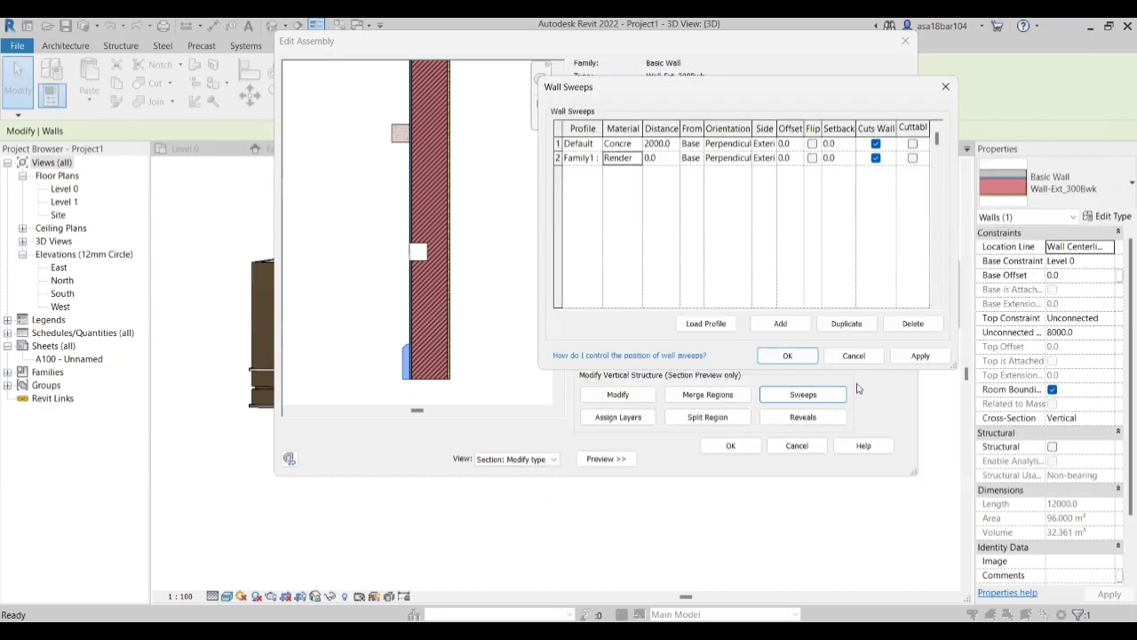
click(788, 356)
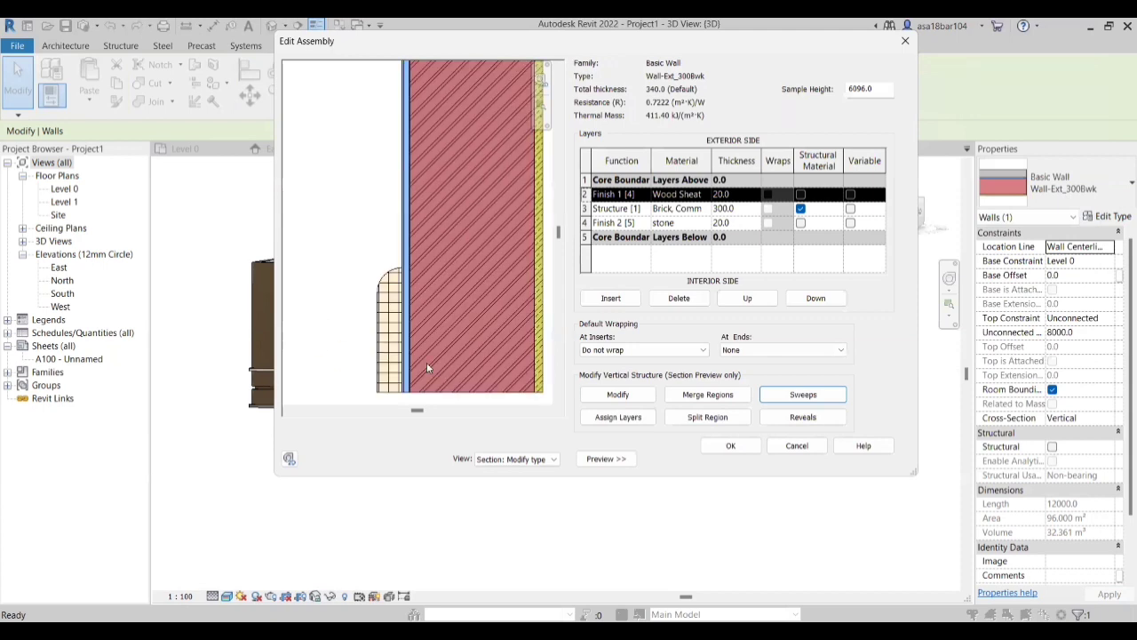
click(728, 446)
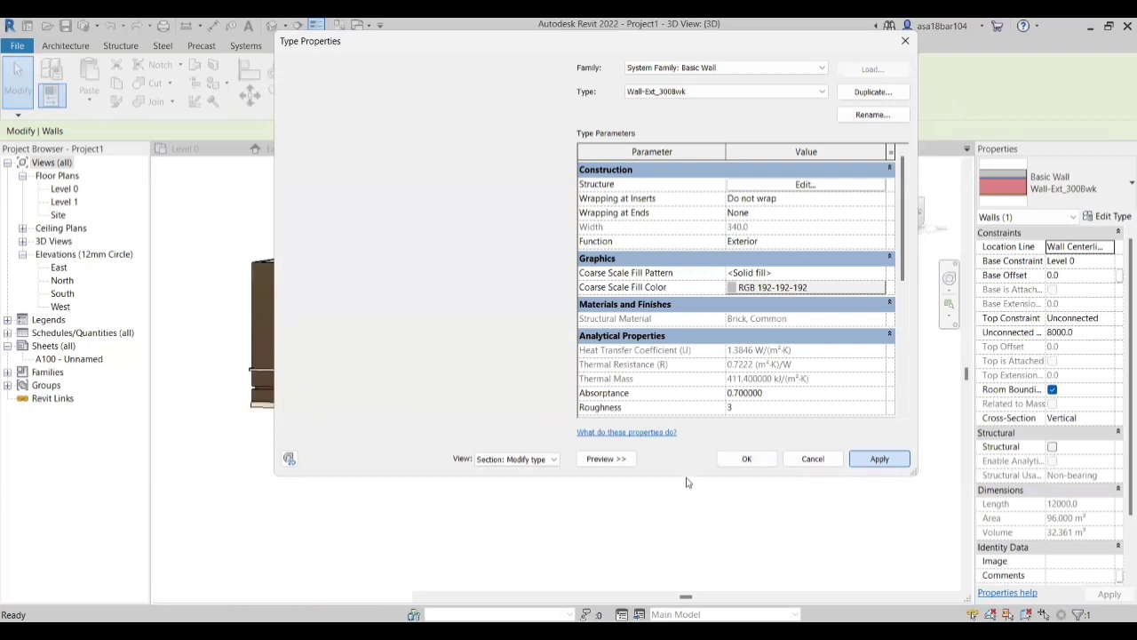
key(Return)
Step: Examine the rounded base sweep in 3D at the freestanding wall's end and around the corners of the closed wall layout
click(439, 447)
scroll(498, 399, up, 5)
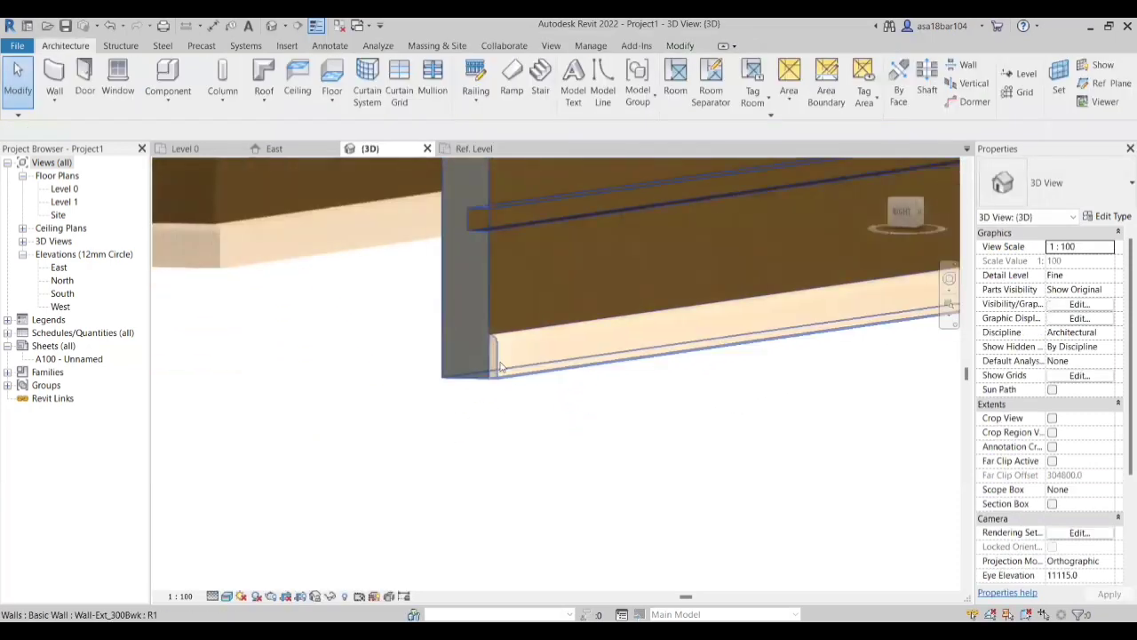
scroll(500, 366, down, 1)
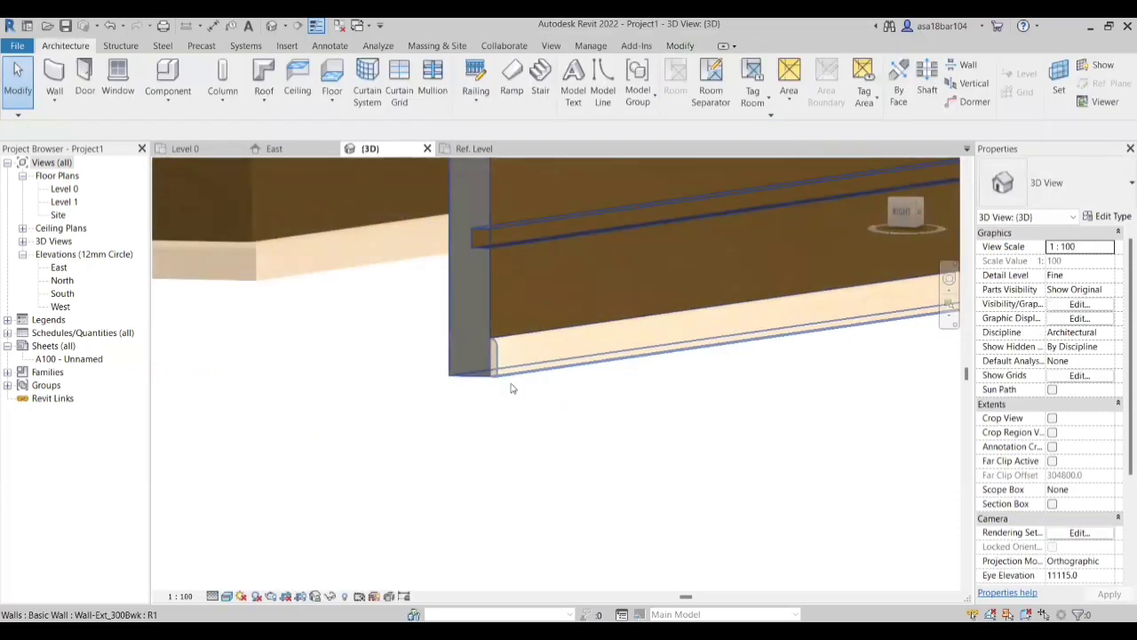
shift+middle_drag(774, 432, 567, 383)
scroll(657, 439, down, 3)
shift+middle_drag(193, 397, 515, 475)
scroll(499, 539, up, 5)
shift+middle_drag(630, 500, 483, 492)
scroll(483, 492, down, 3)
scroll(652, 277, up, 3)
middle_drag(652, 277, 688, 335)
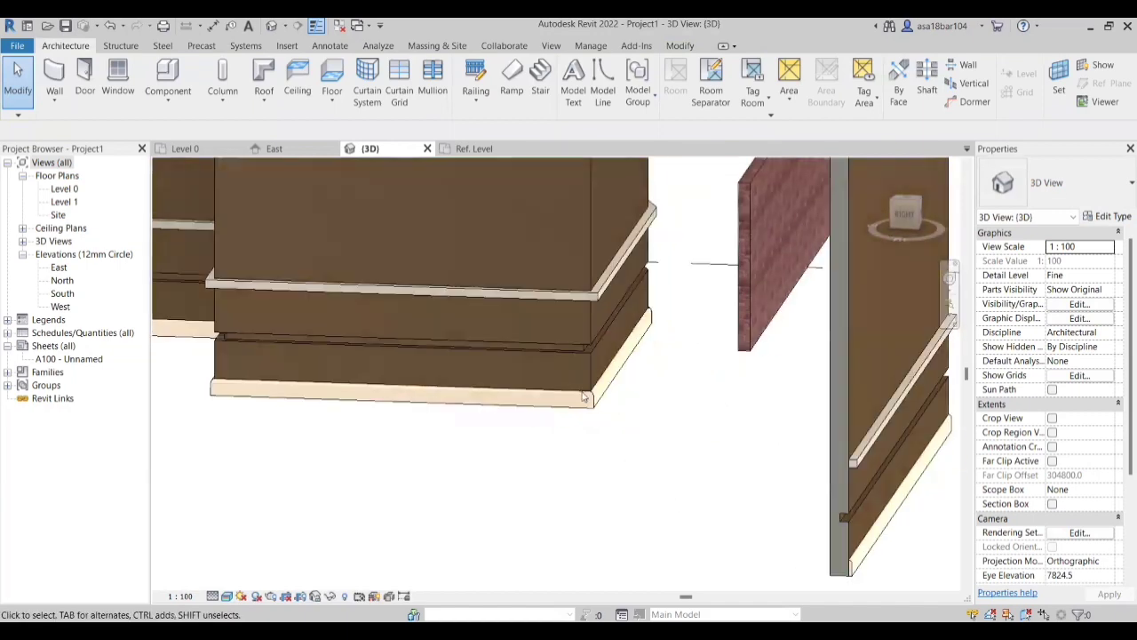
shift+middle_drag(566, 373, 498, 364)
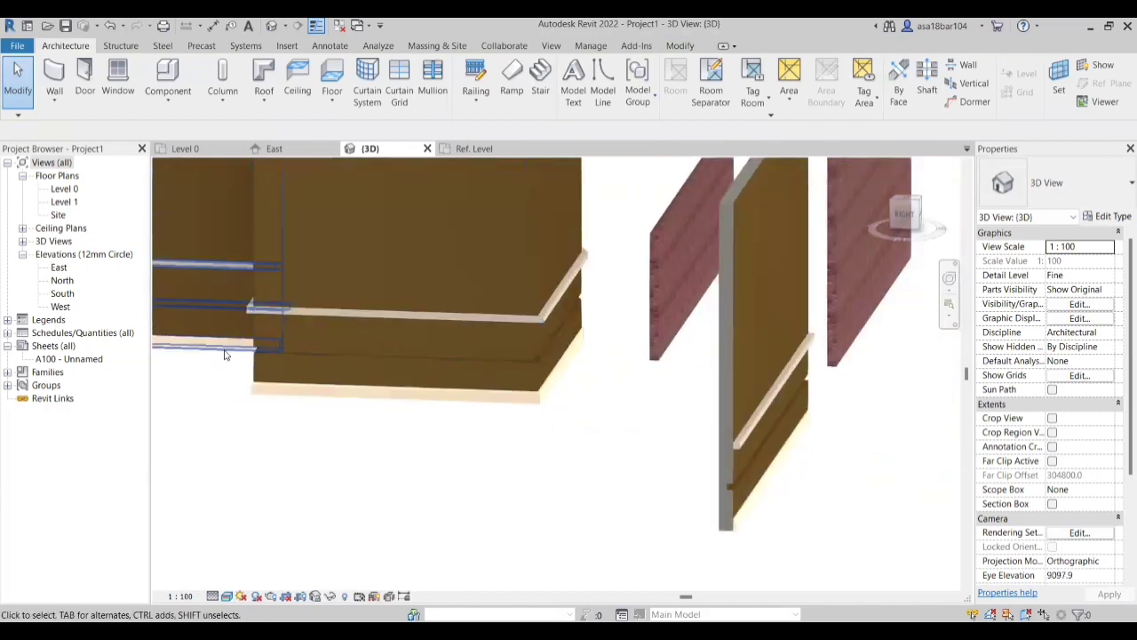
scroll(485, 431, down, 3)
shift+middle_drag(485, 431, 530, 341)
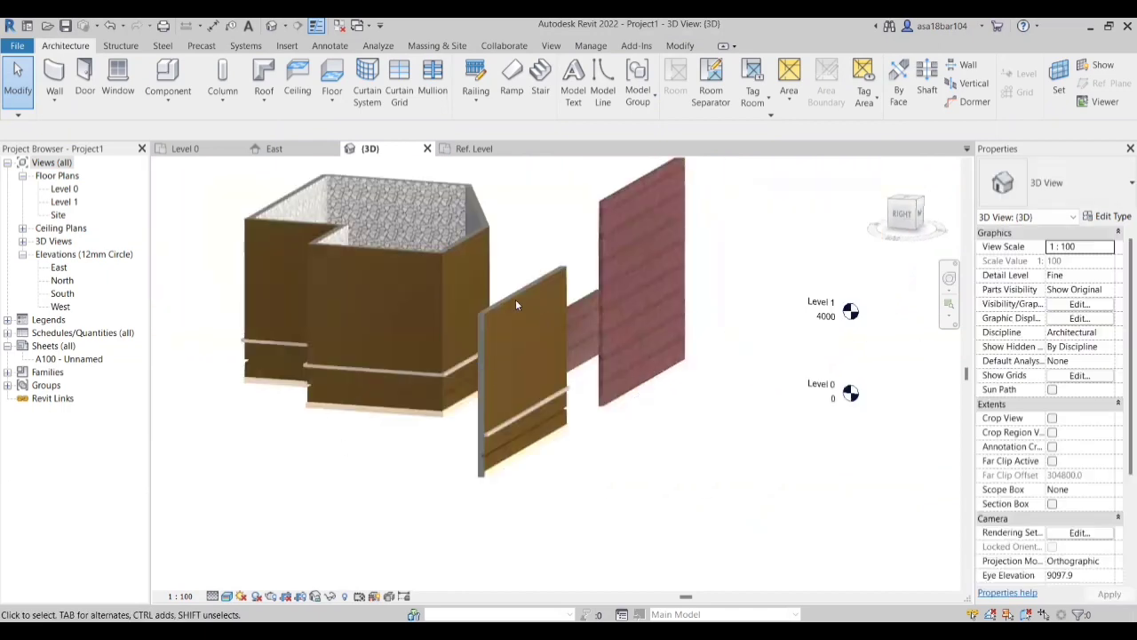
Step: Open the structure of the freestanding Wall-Ext_300Bwk wall and bring up its reveal settings
click(515, 305)
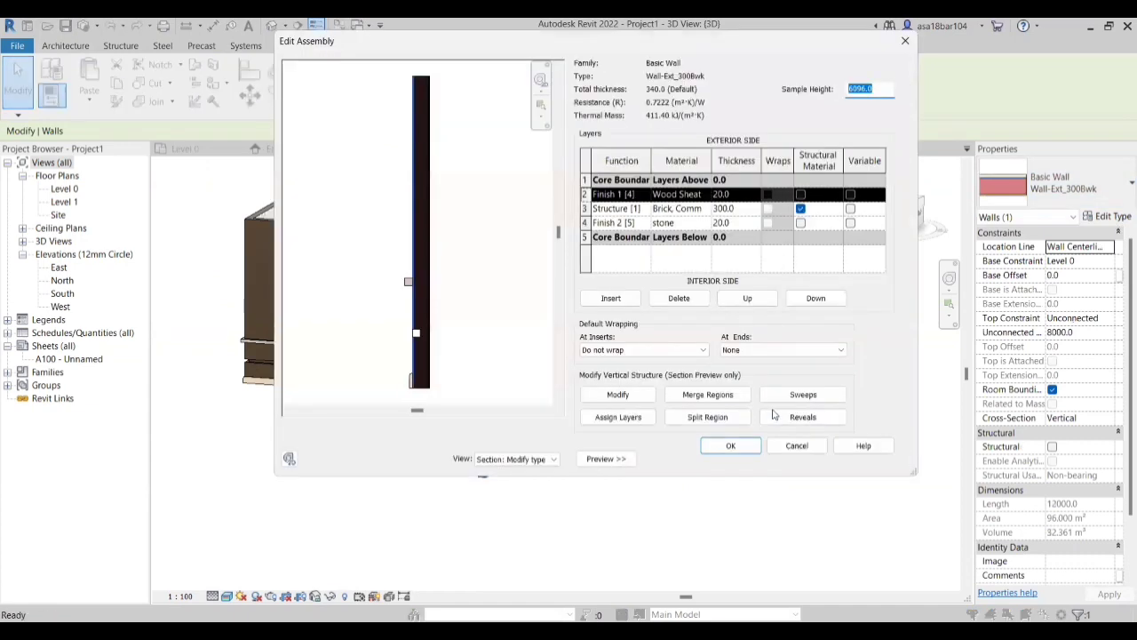
scroll(447, 257, up, 3)
scroll(445, 256, up, 2)
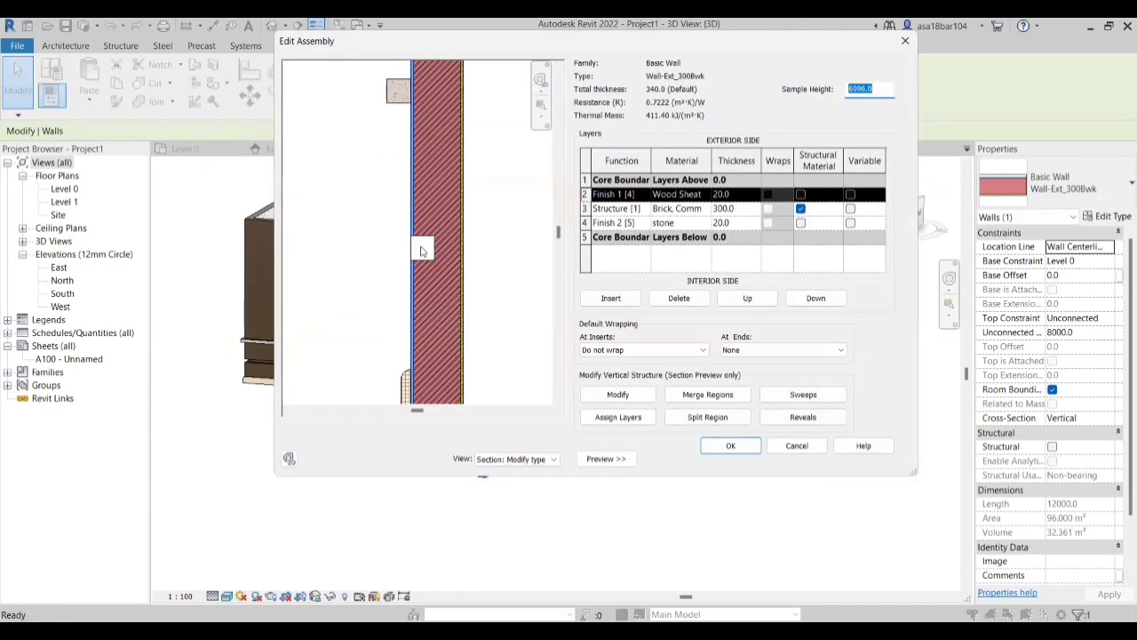
click(794, 417)
click(701, 144)
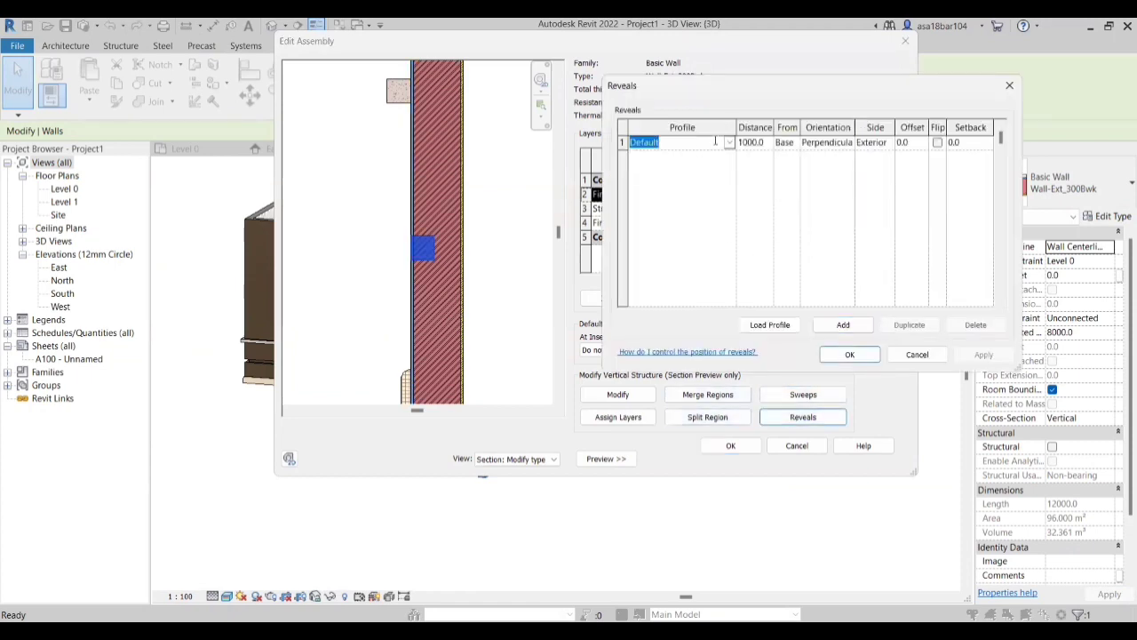
click(844, 355)
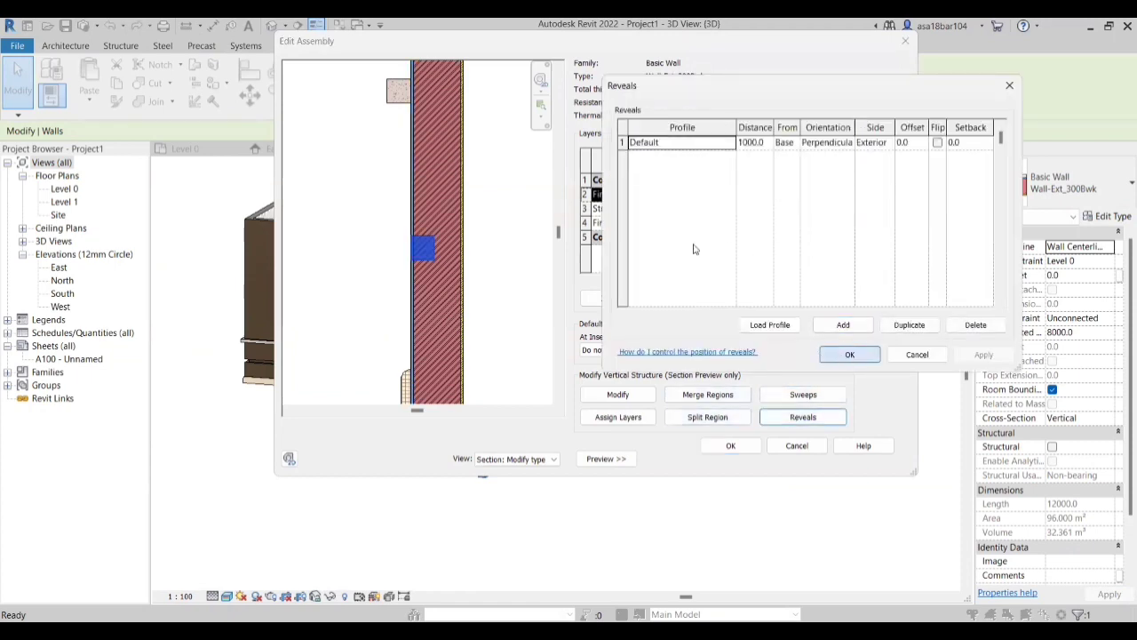
click(817, 412)
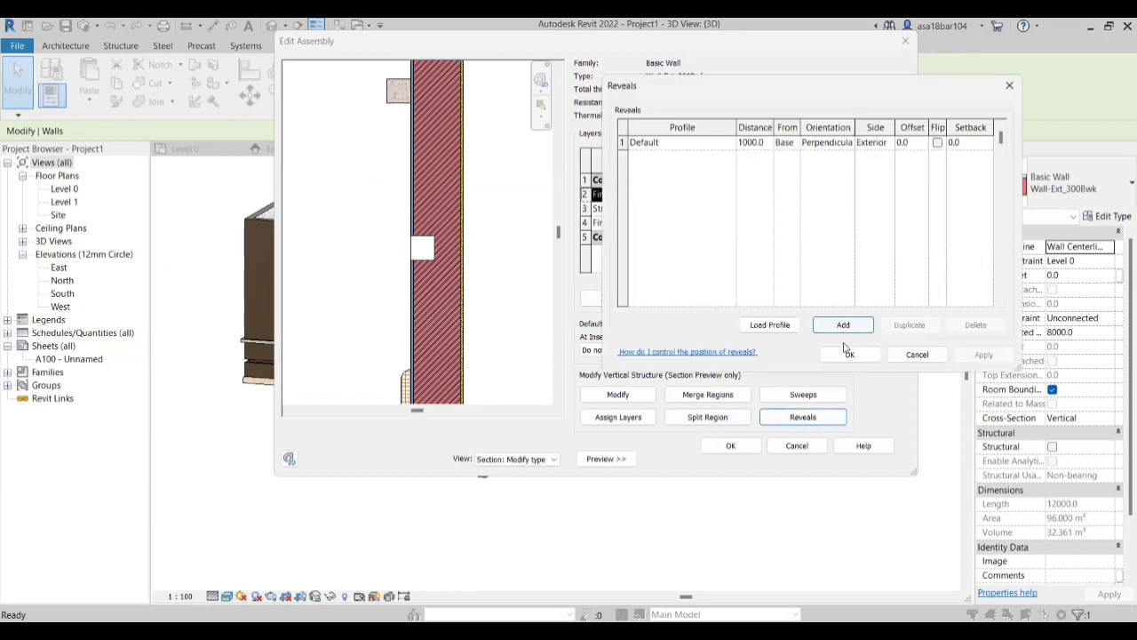
Step: Add a second exterior reveal 3000 mm from the base using the Family1 : Family1 profile, and accept the reveal settings
click(843, 326)
click(751, 156)
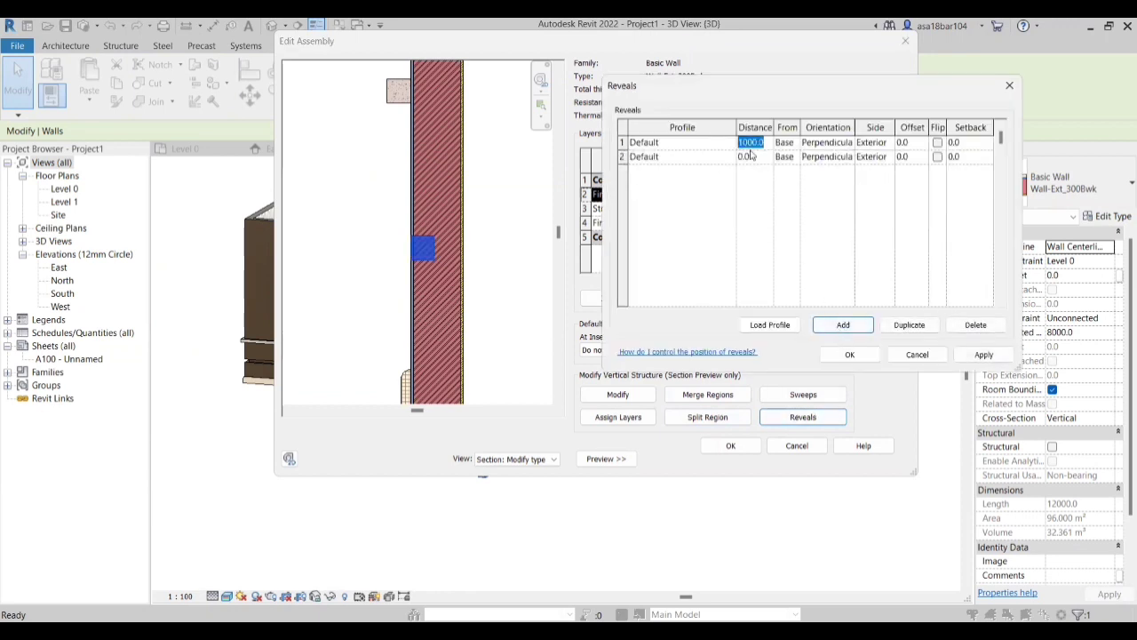
text(300)
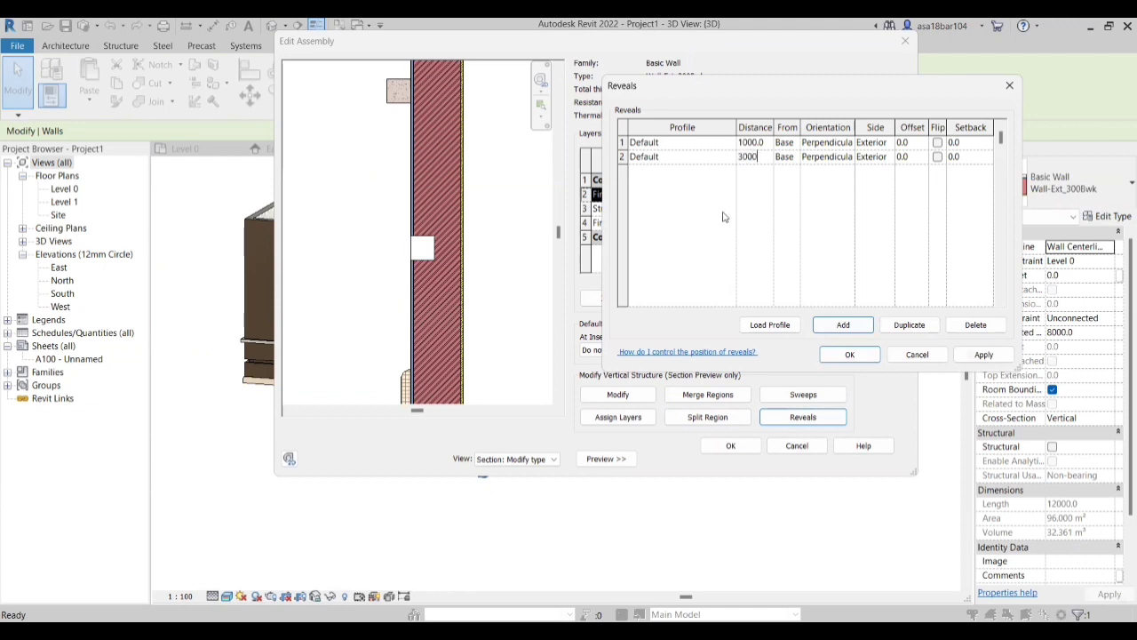
click(727, 157)
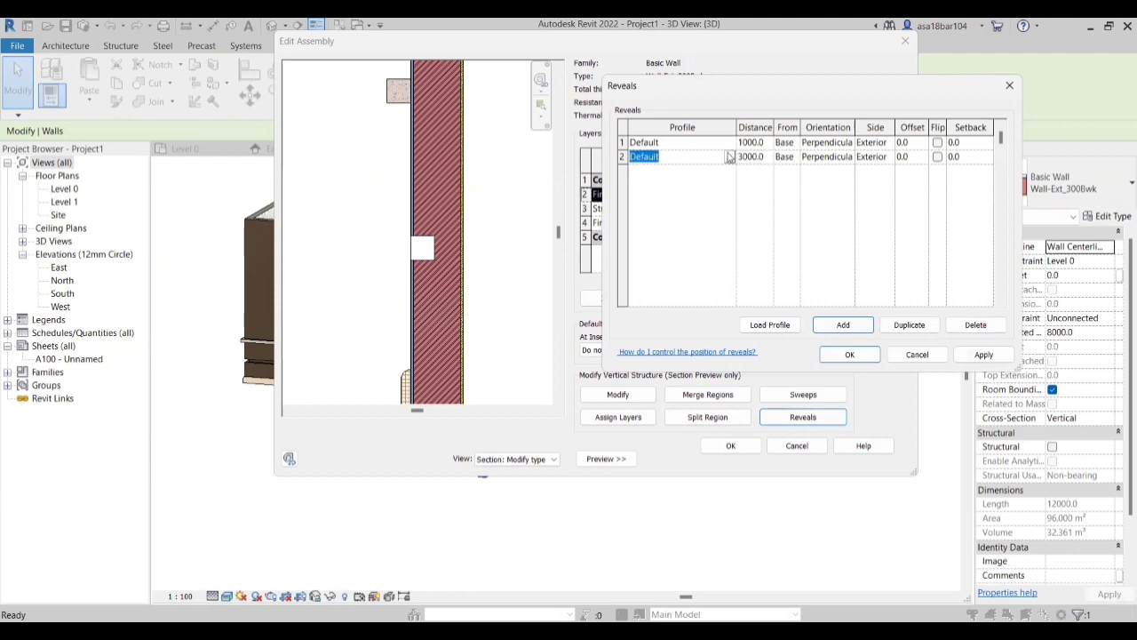
click(661, 188)
click(983, 354)
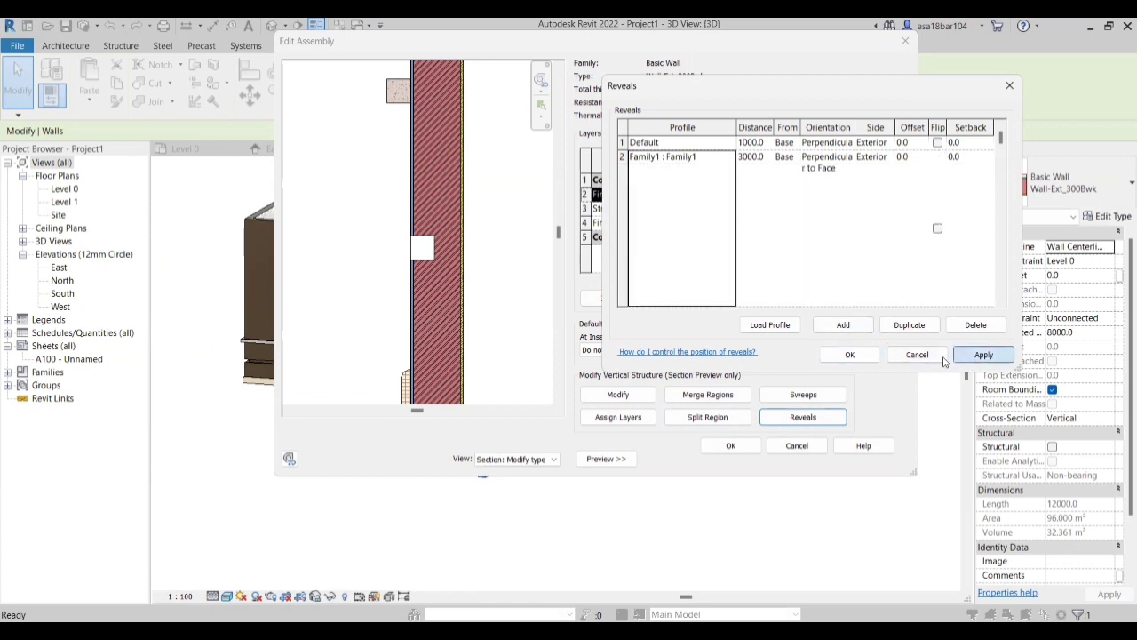
click(850, 354)
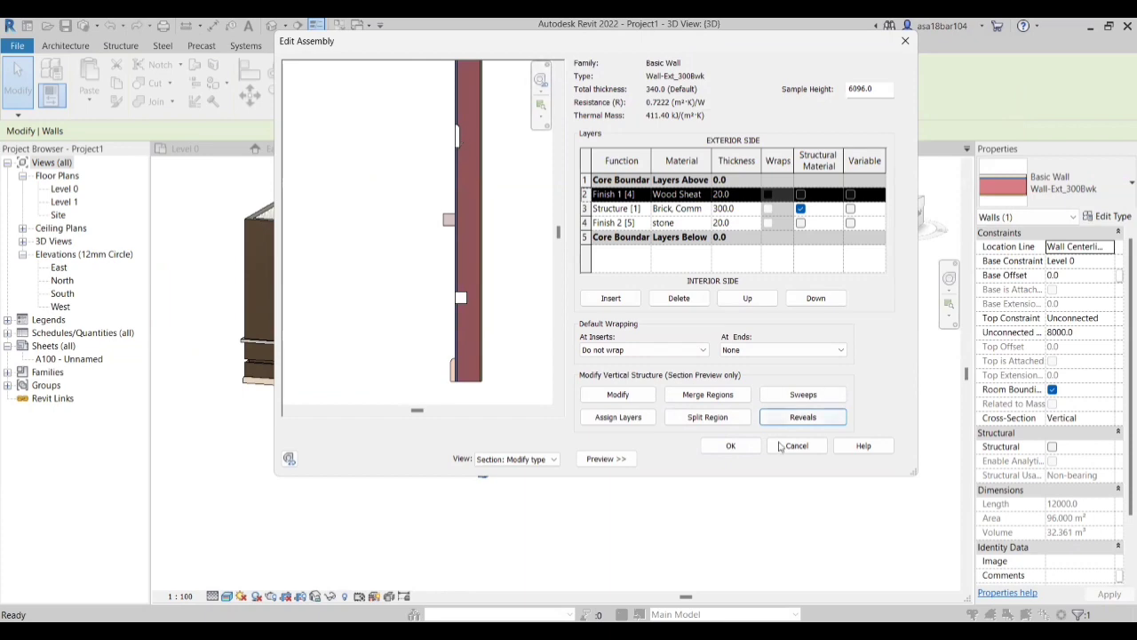
Step: Accept the wall type changes and examine the added reveal in 3D on the freestanding wall and the closed wall layout
click(729, 446)
click(858, 459)
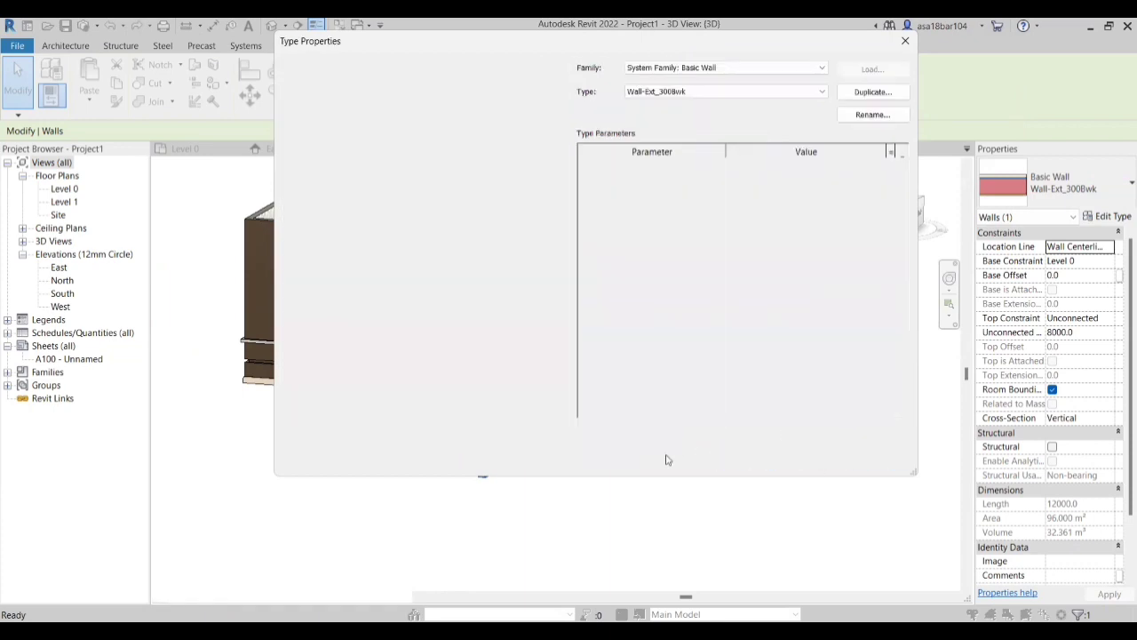
click(746, 459)
scroll(399, 362, up, 5)
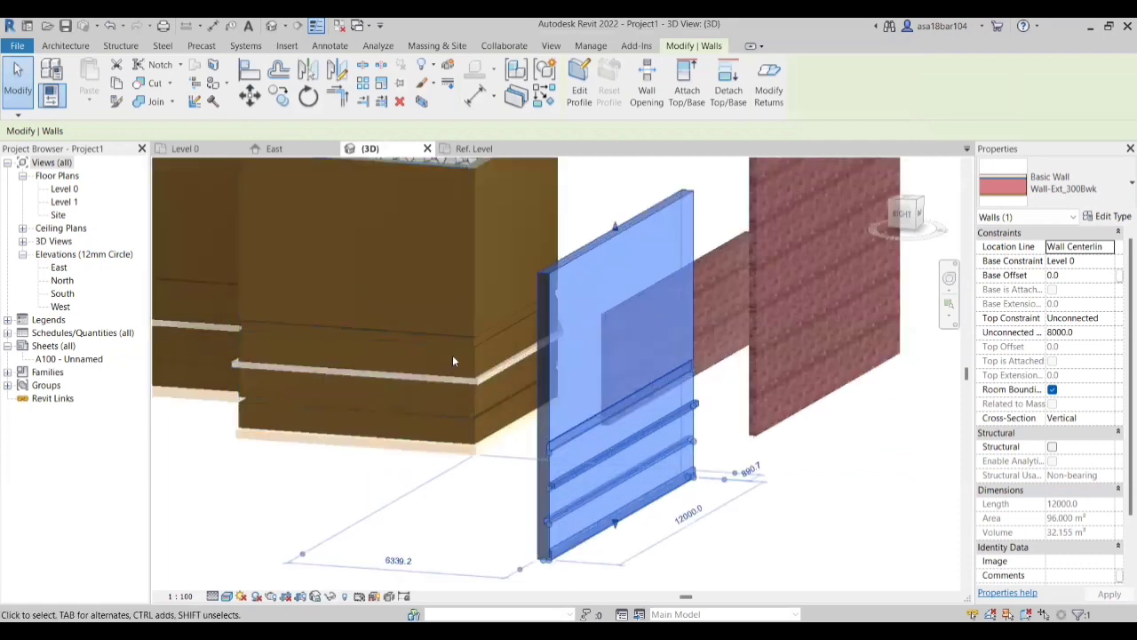
scroll(508, 333, down, 5)
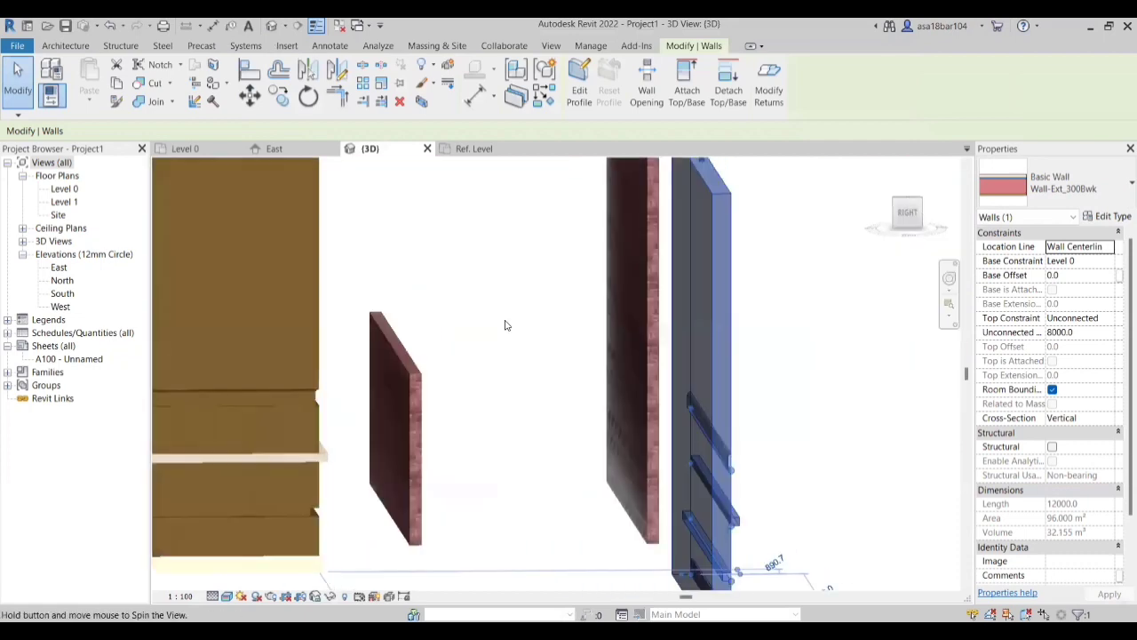
scroll(287, 407, up, 1)
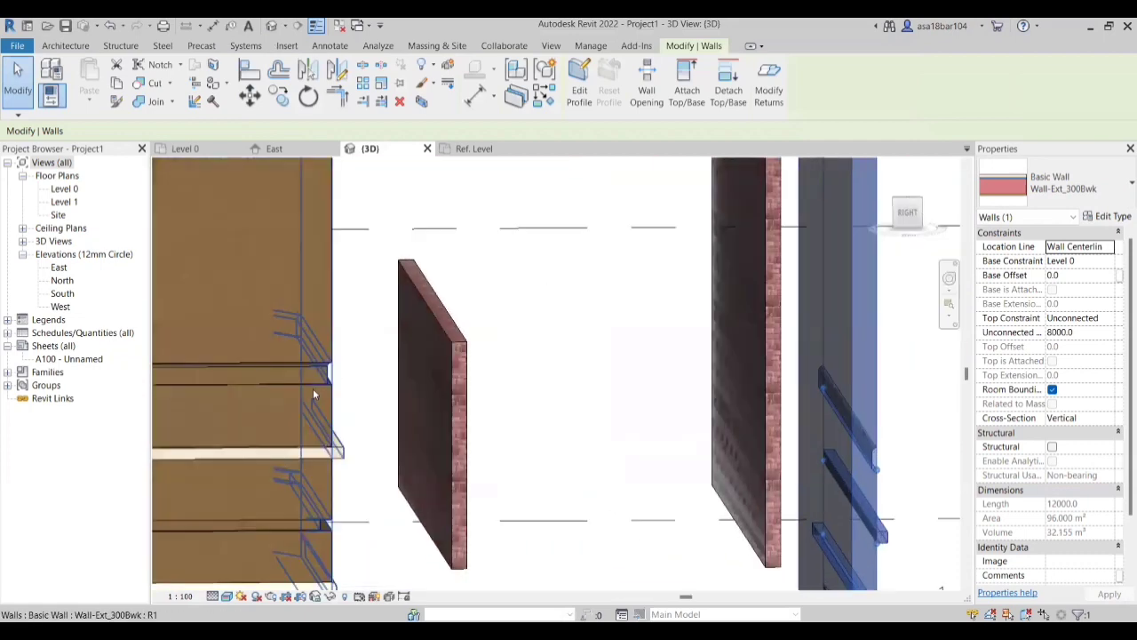
scroll(313, 388, up, 3)
scroll(350, 374, up, 3)
scroll(338, 372, down, 2)
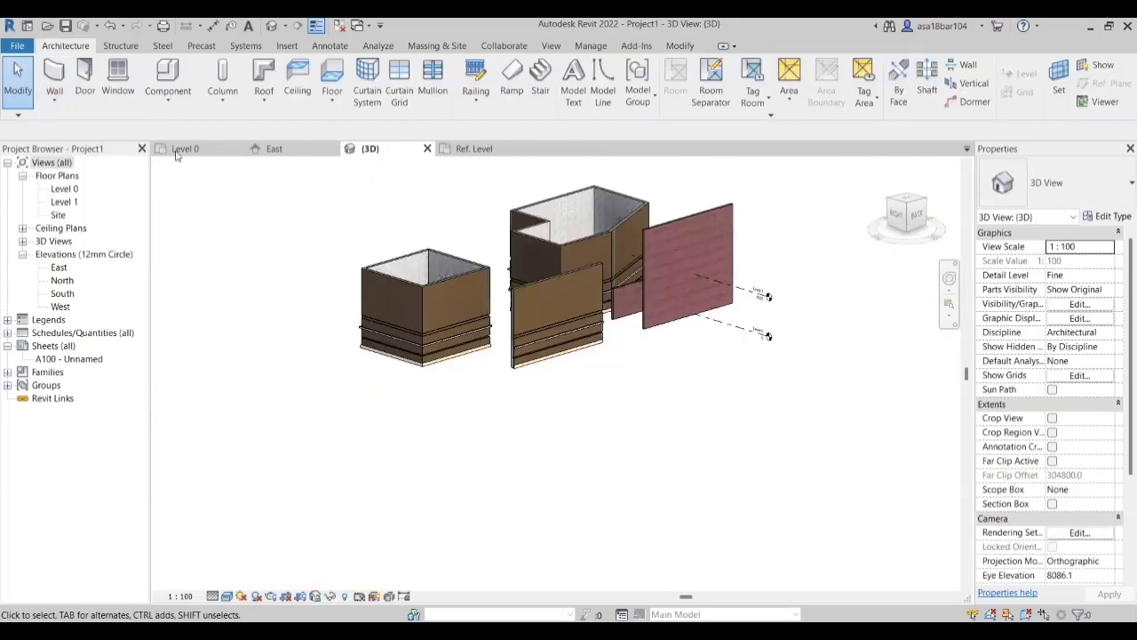
Step: On the Level 0 floor plan, draw a horizontal Curtain_Wall-Empty wall about 12200 mm long to the right of the square room
click(181, 150)
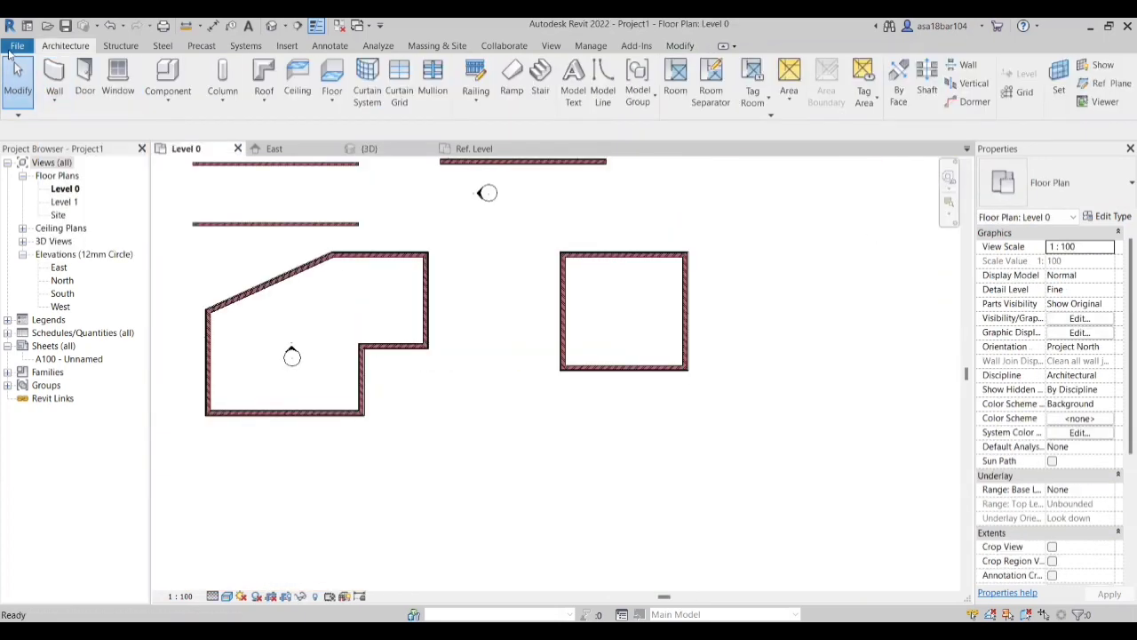
click(54, 103)
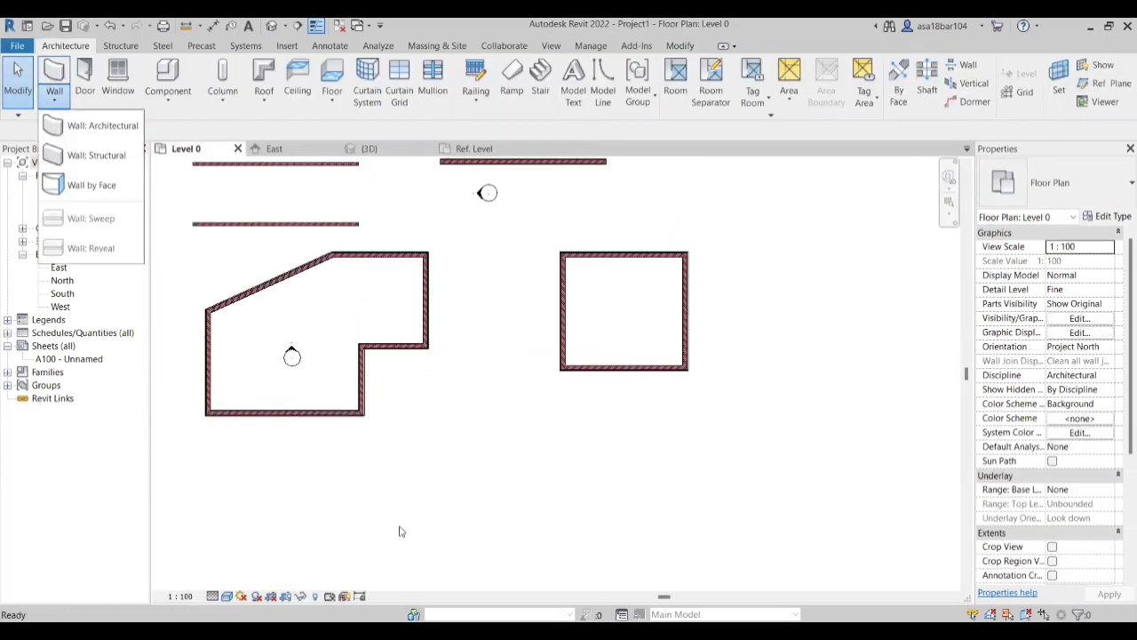
click(494, 437)
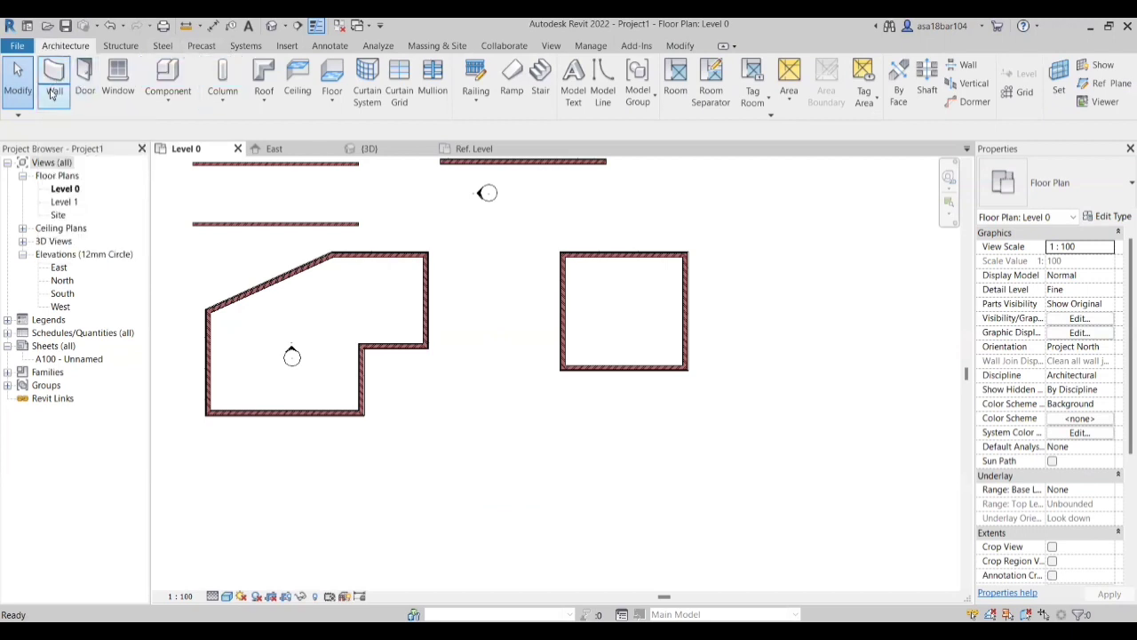
click(54, 76)
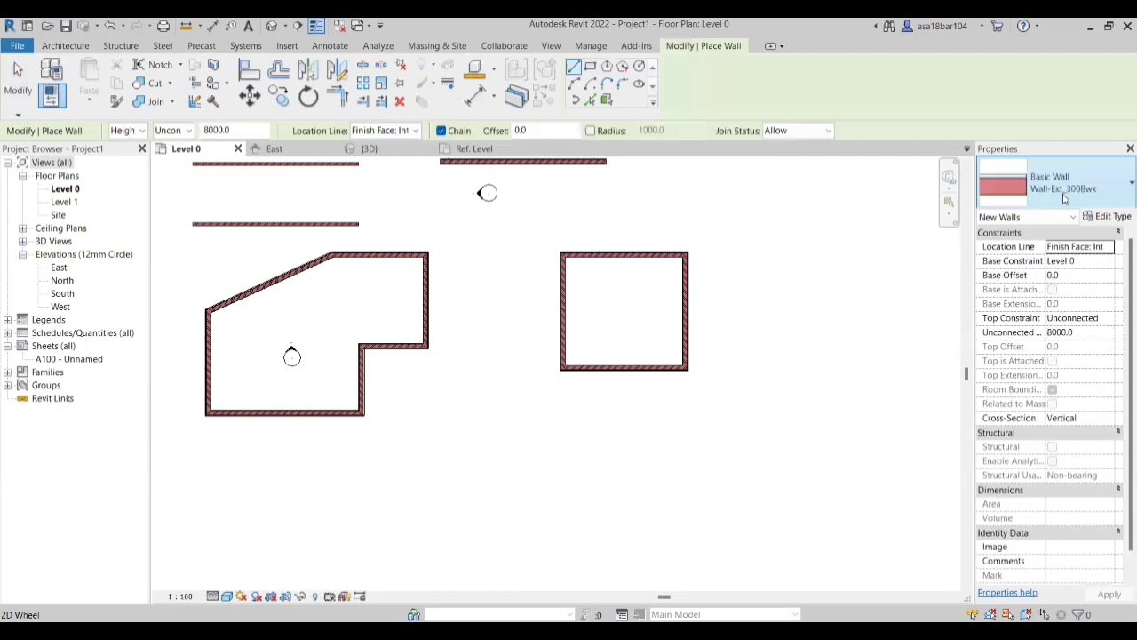
click(1054, 184)
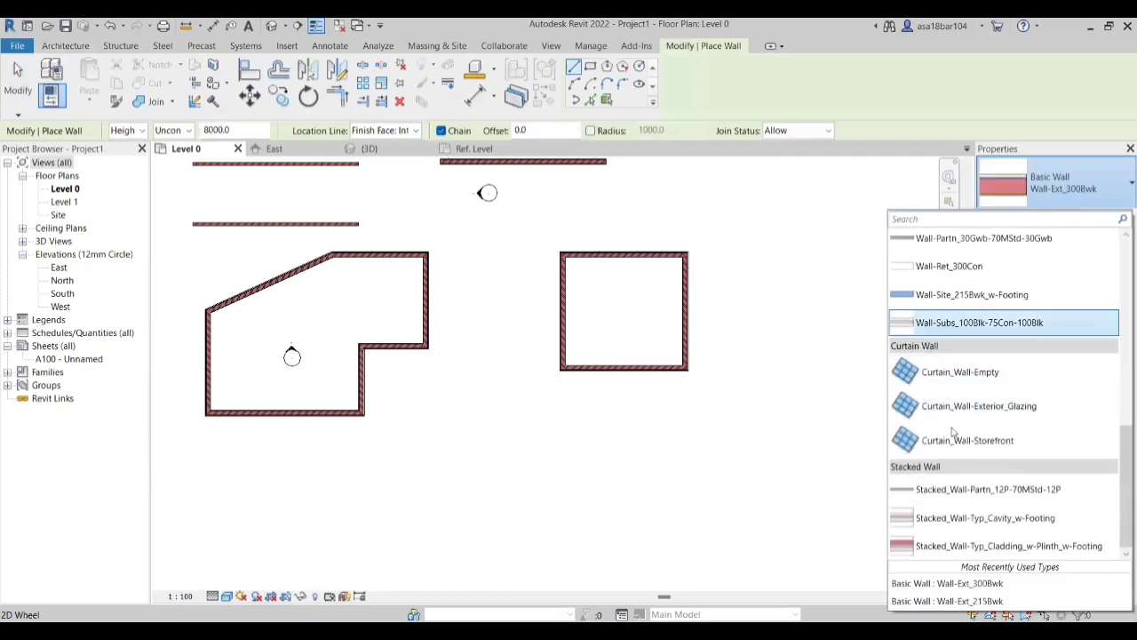
scroll(498, 431, down, 3)
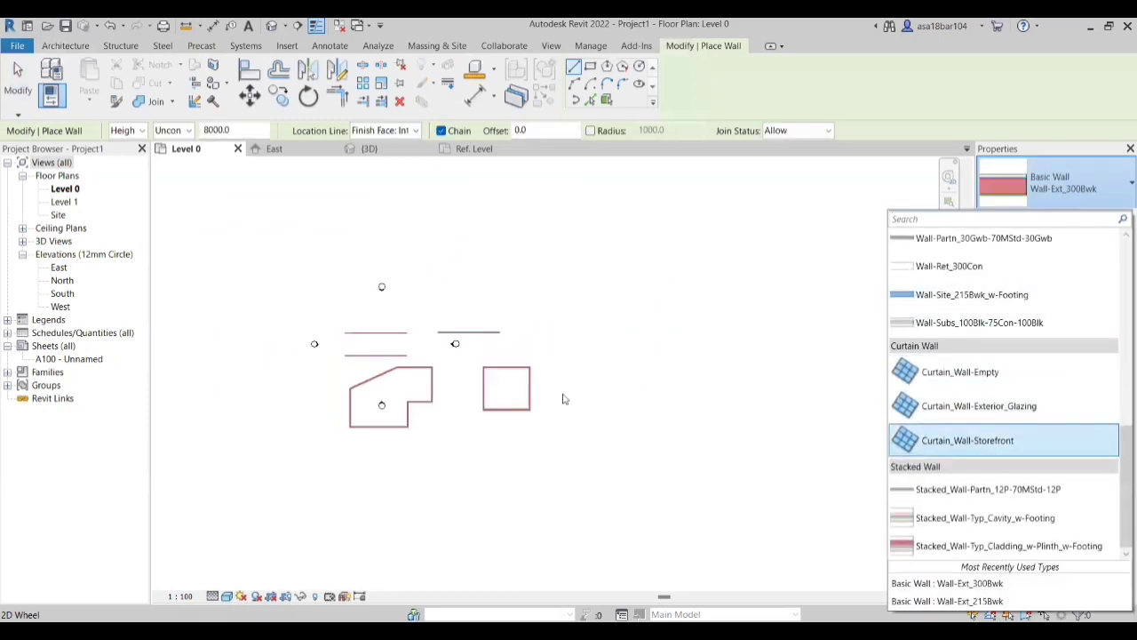
scroll(640, 391, up, 5)
scroll(609, 431, down, 1)
scroll(636, 294, up, 1)
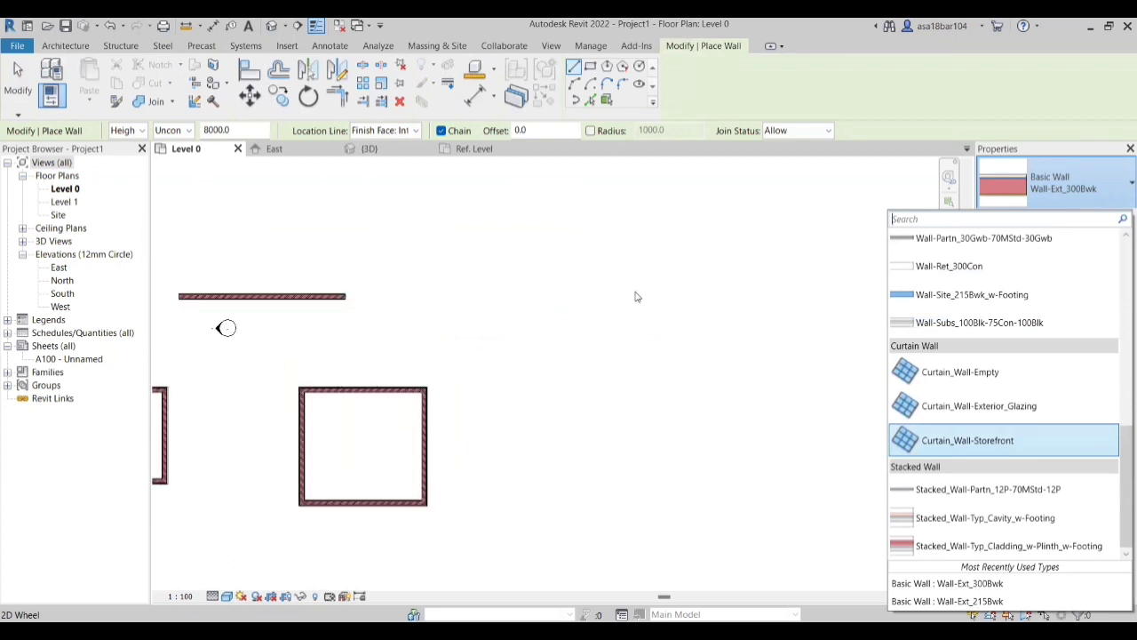
scroll(424, 341, down, 1)
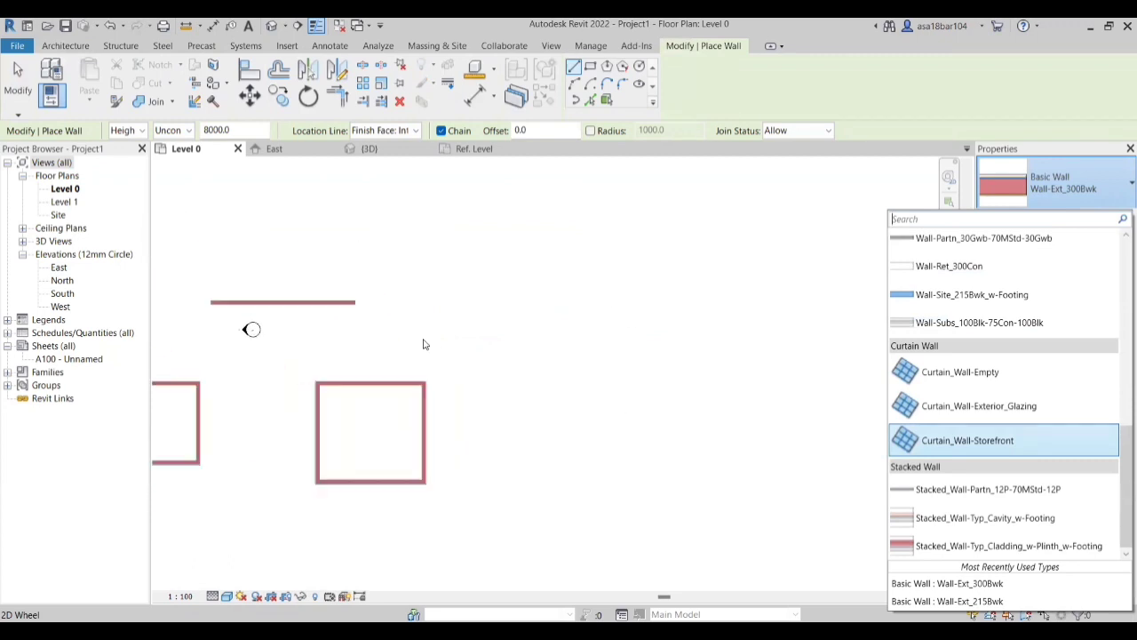
scroll(528, 315, up, 1)
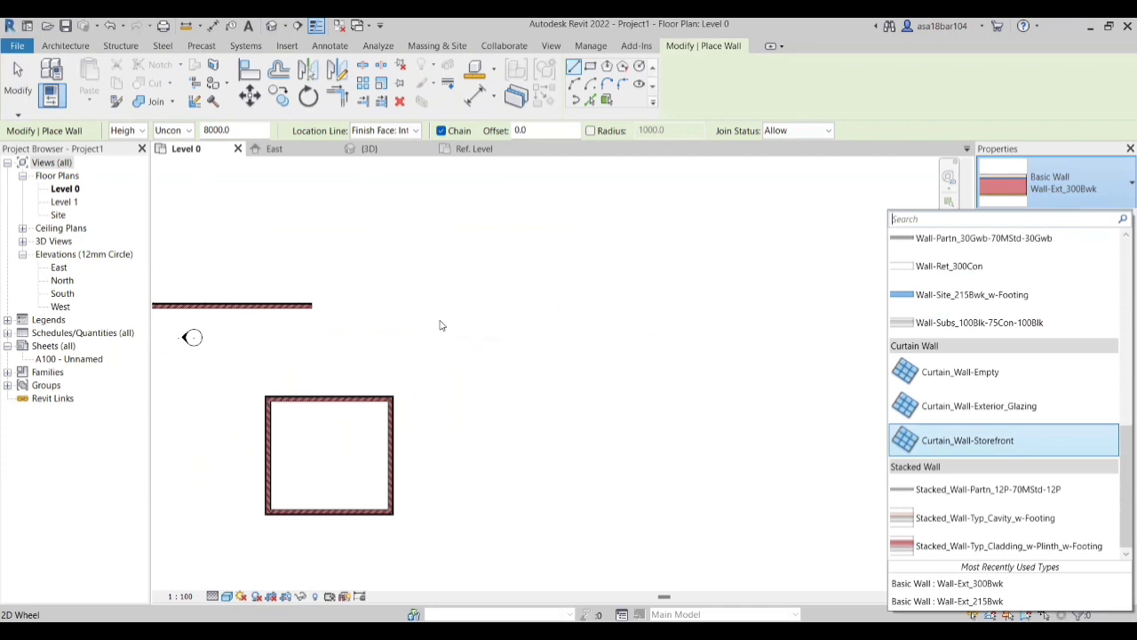
click(994, 373)
click(523, 313)
click(693, 314)
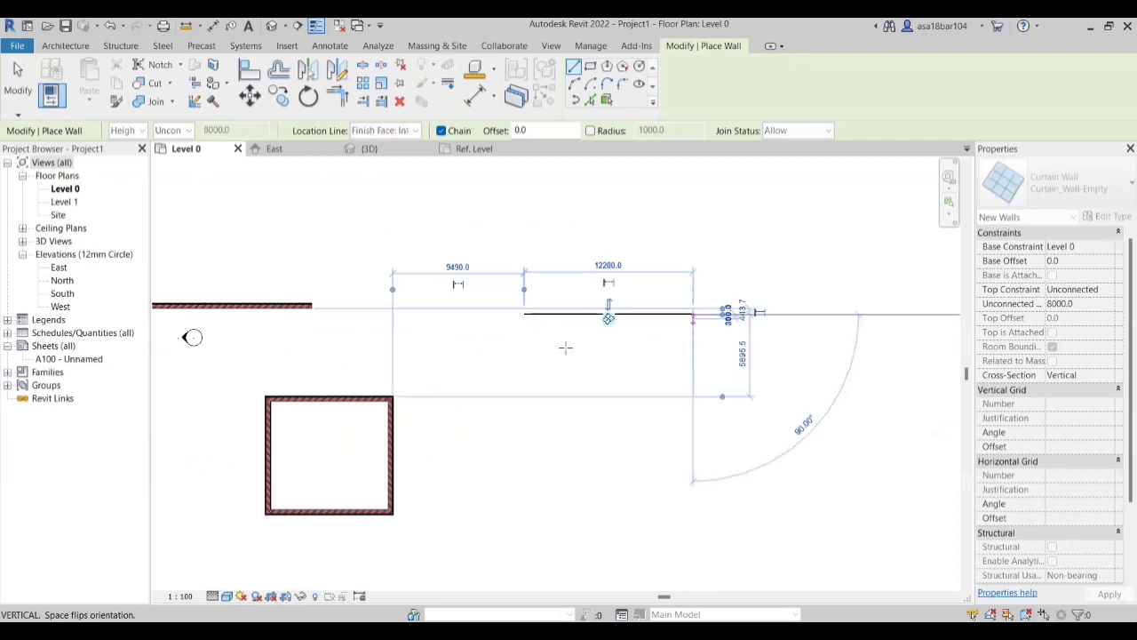
key(Escape)
Step: Draw a Curtain_Wall-Exterior_Glazing wall about 11700 mm long in line with the empty curtain wall, to its right
scroll(328, 333, down, 1)
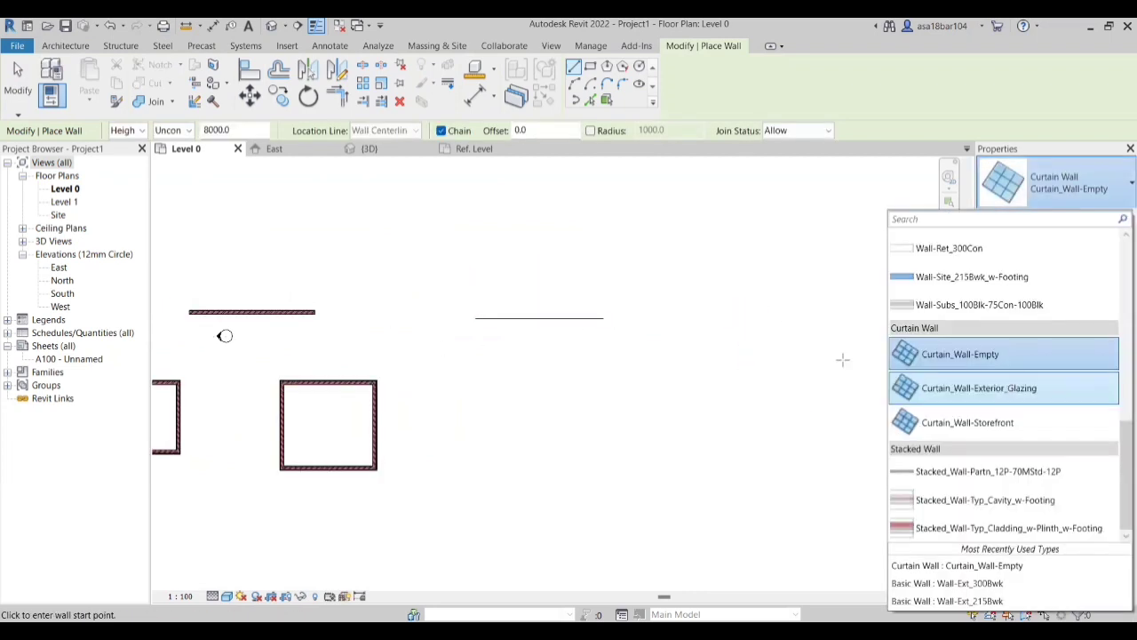
click(977, 388)
scroll(716, 302, up, 1)
click(618, 326)
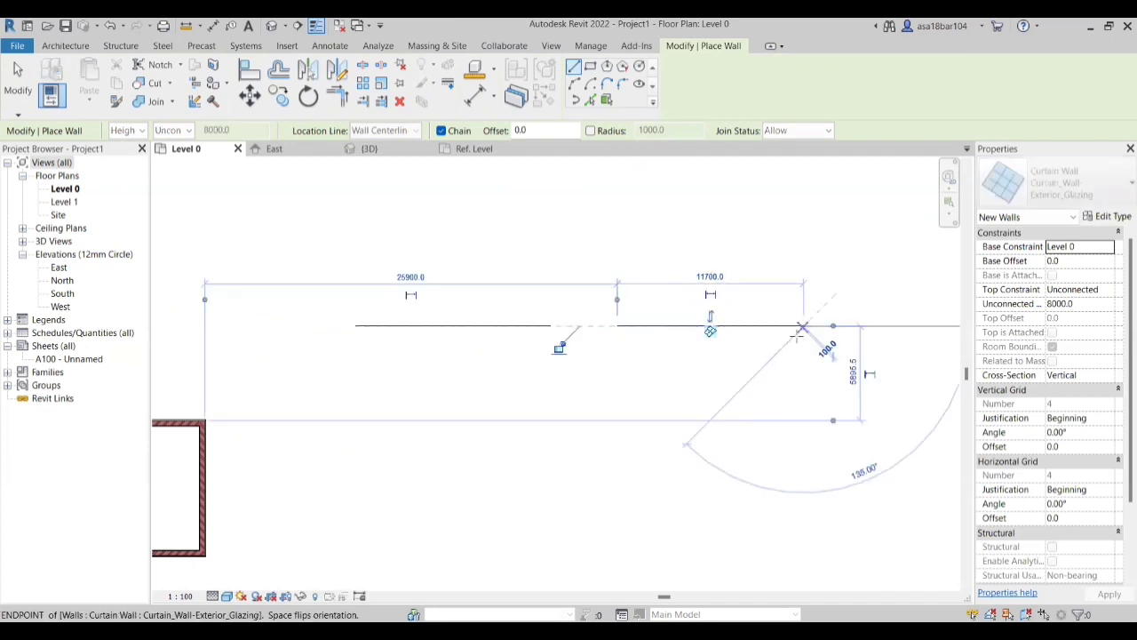
key(Escape)
Step: Draw a horizontal Curtain_Wall-Storefront wall to the right of the exterior glazing wall, aligned with it, and finish placing walls
click(1057, 182)
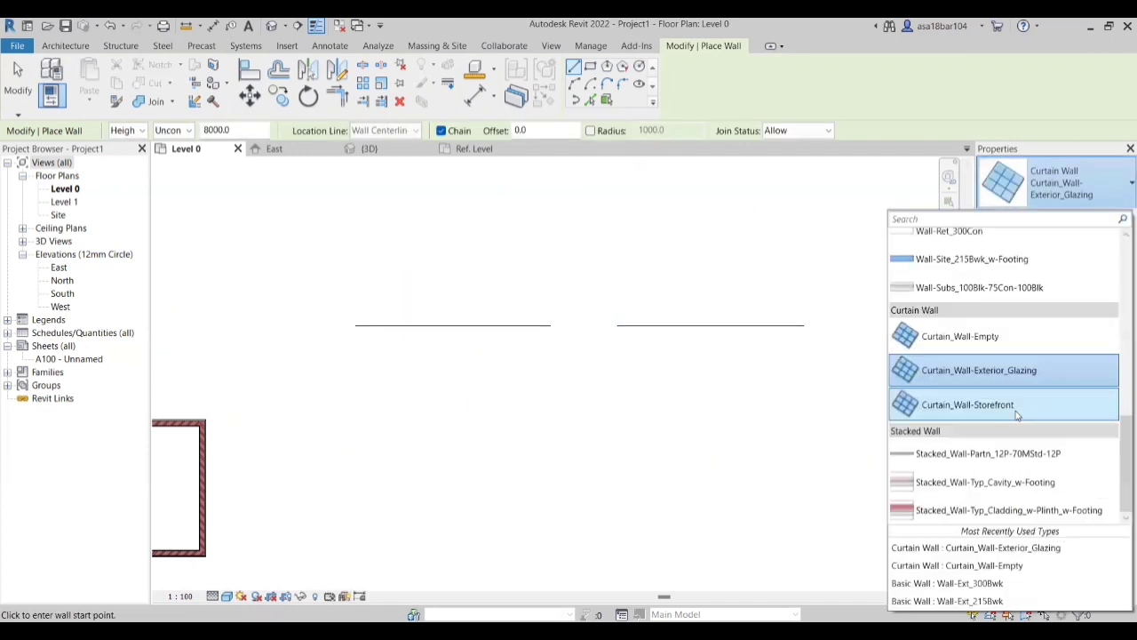
click(968, 404)
scroll(715, 369, down, 2)
middle_drag(895, 377, 715, 369)
click(654, 327)
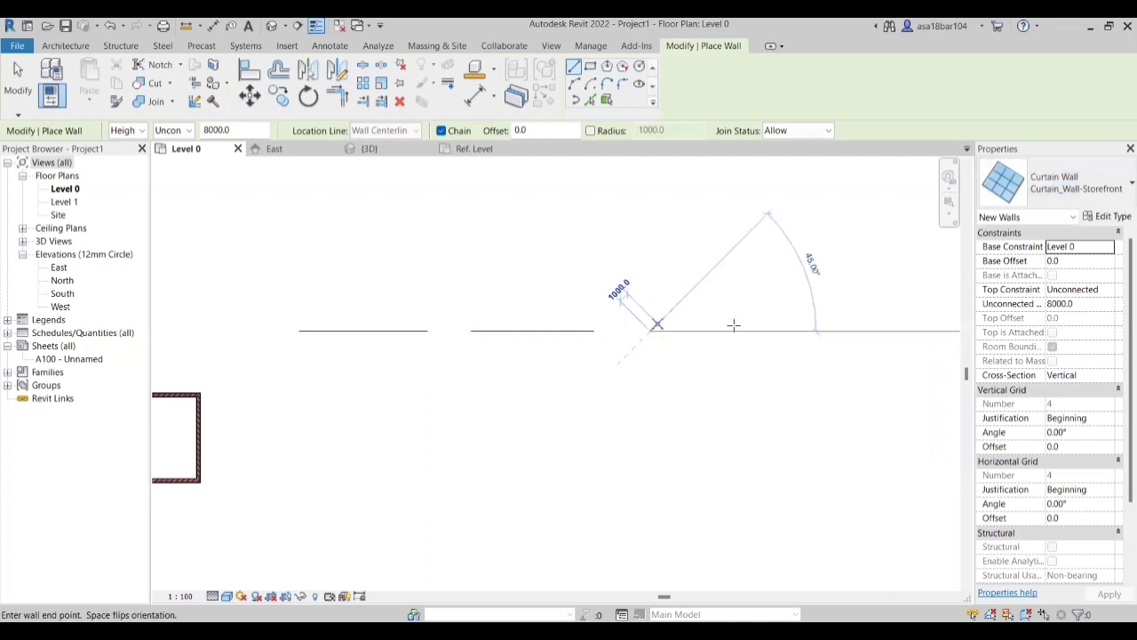
click(794, 332)
key(Escape)
key(Escape)
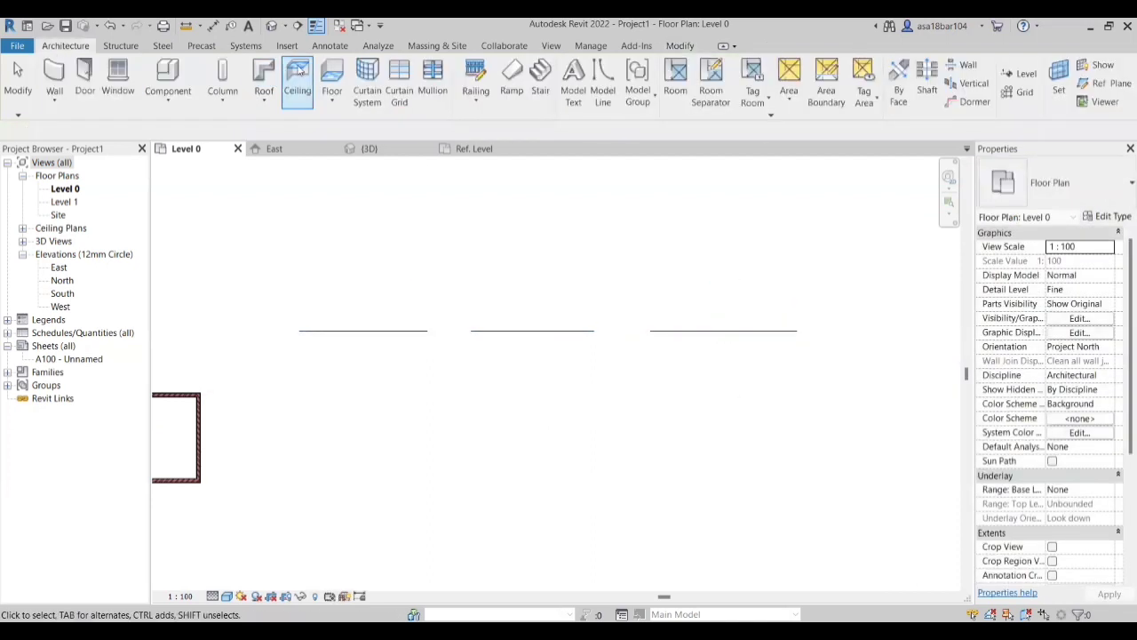
Step: Open the 3D view and compare the Curtain_Wall-Empty, Curtain_Wall-Exterior_Glazing and Curtain_Wall-Storefront walls, selecting each in turn
click(370, 150)
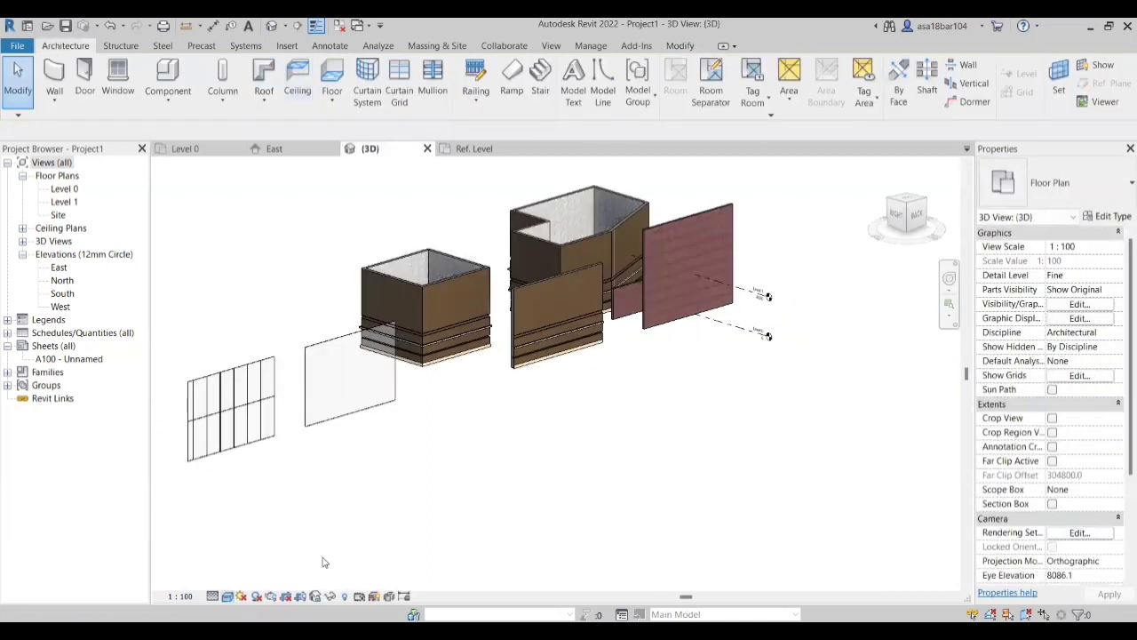
shift+middle_drag(269, 551, 753, 393)
scroll(514, 368, down, 2)
scroll(644, 373, up, 4)
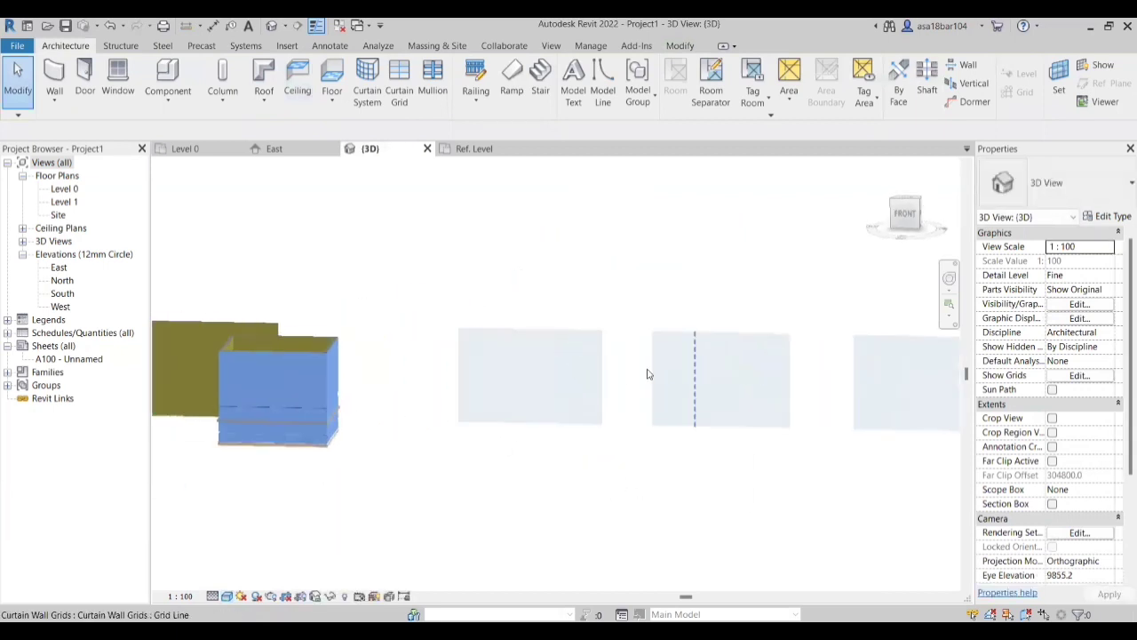
click(549, 313)
shift+middle_drag(549, 313, 545, 266)
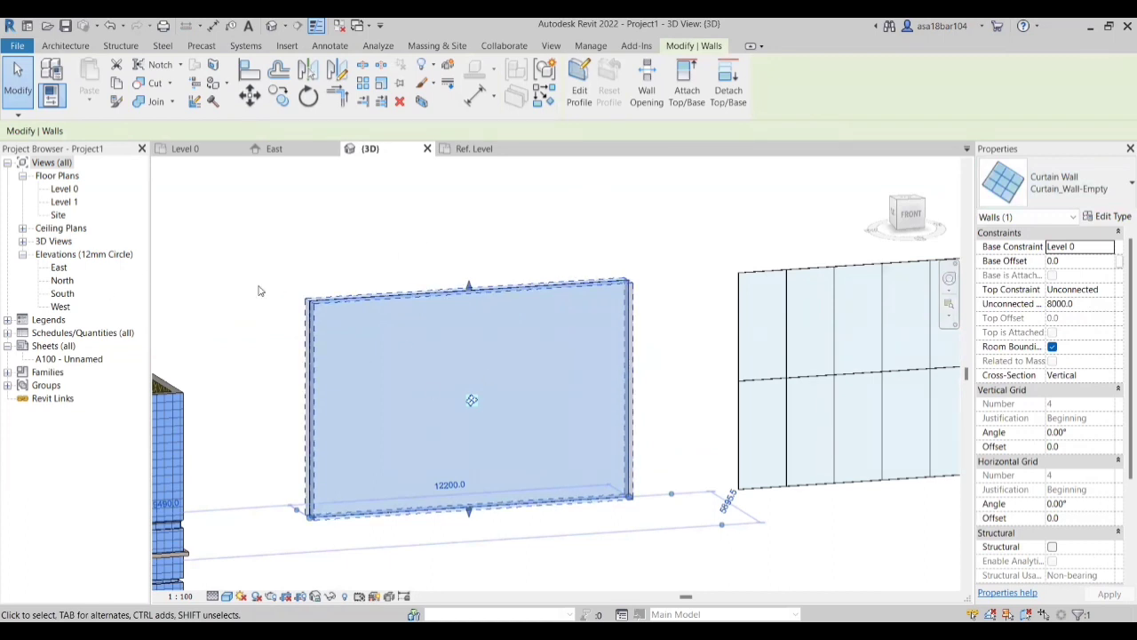
scroll(208, 282, down, 4)
scroll(288, 380, down, 3)
scroll(622, 266, up, 4)
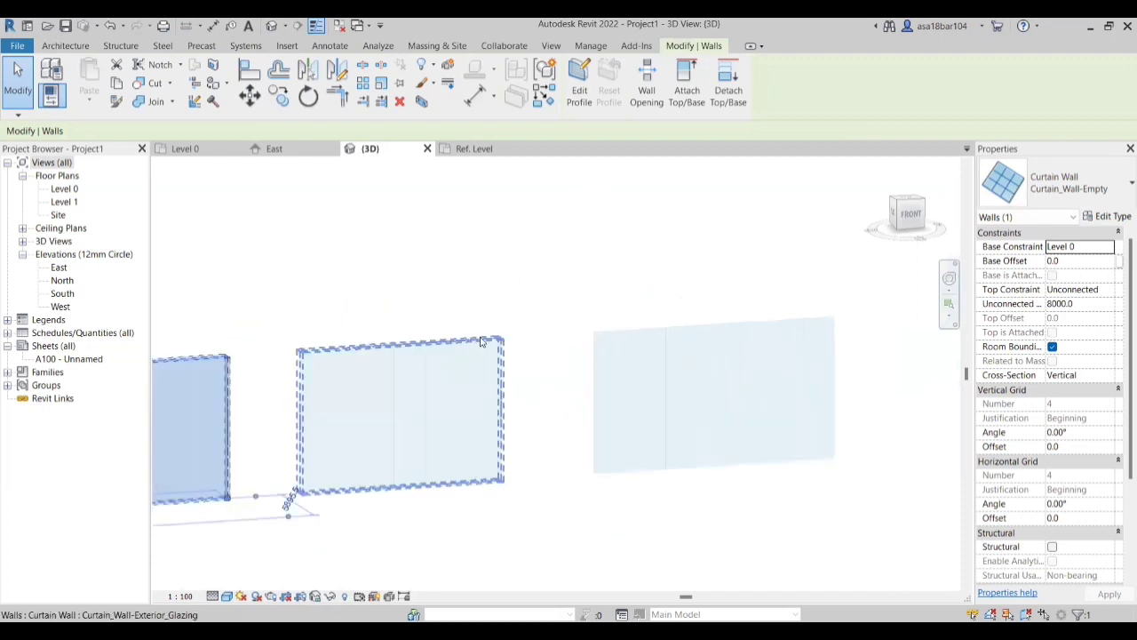
click(481, 342)
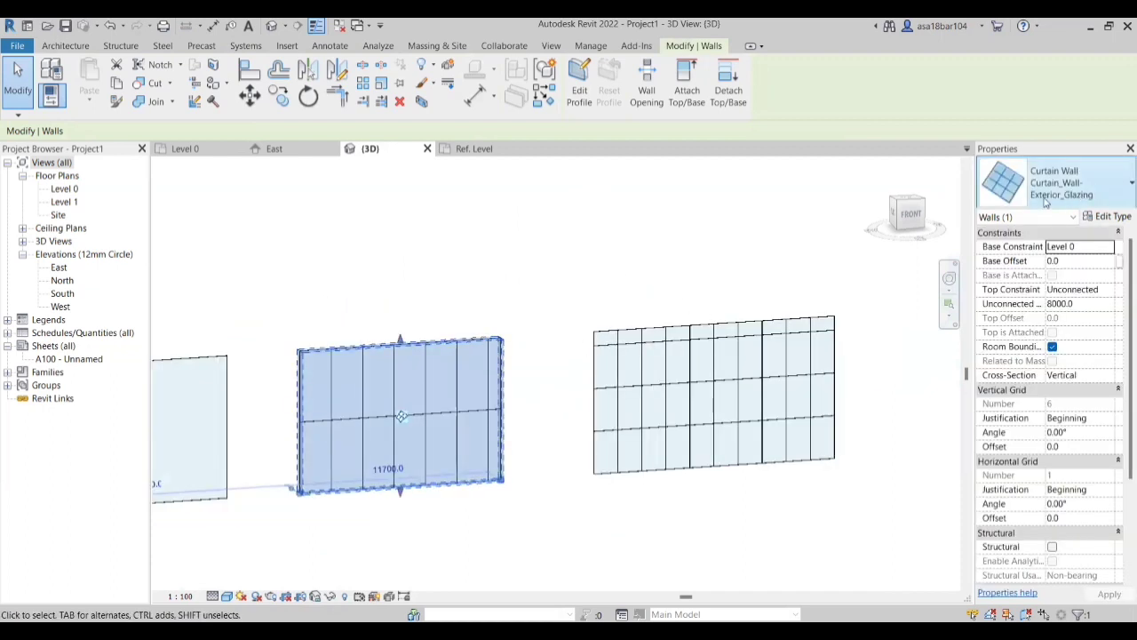
click(716, 338)
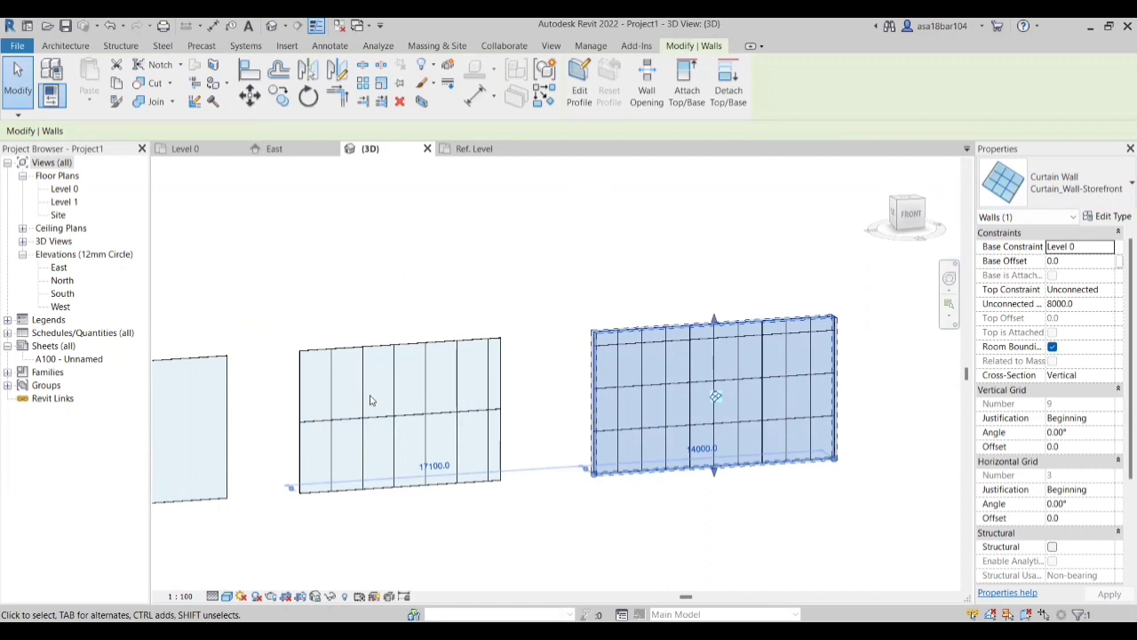
Step: Examine the grid lines and panels of the exterior glazing and storefront curtain walls up close, and clear the selection
scroll(314, 414, up, 1)
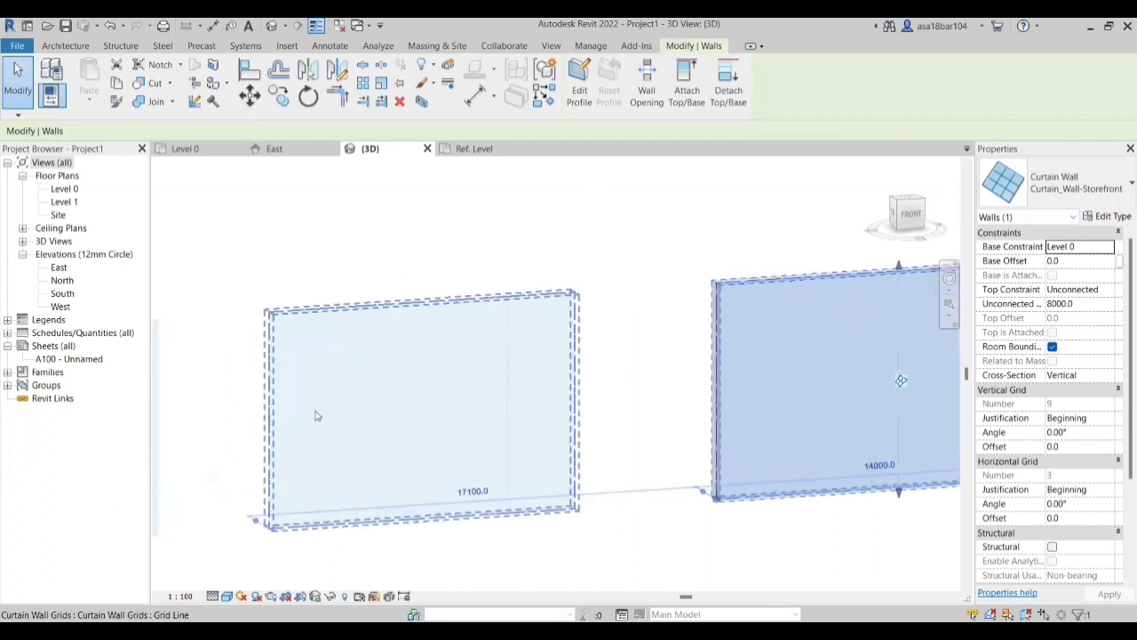
scroll(691, 365, up, 1)
scroll(754, 371, up, 1)
scroll(754, 371, up, 2)
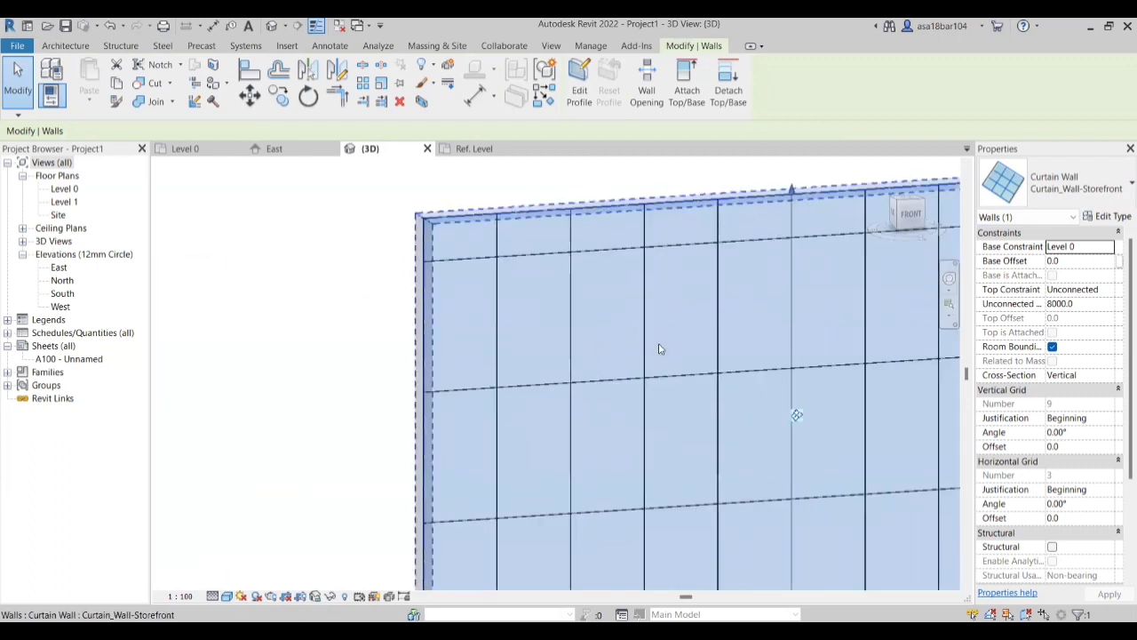
scroll(658, 347, up, 3)
scroll(640, 341, up, 4)
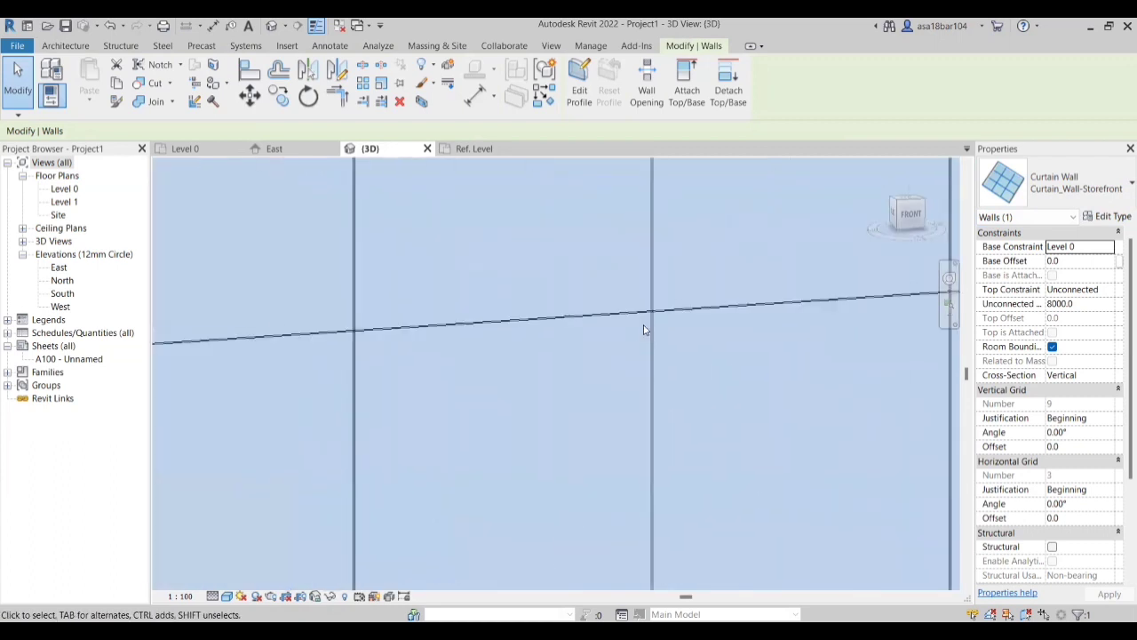
scroll(482, 328, down, 3)
scroll(481, 328, down, 5)
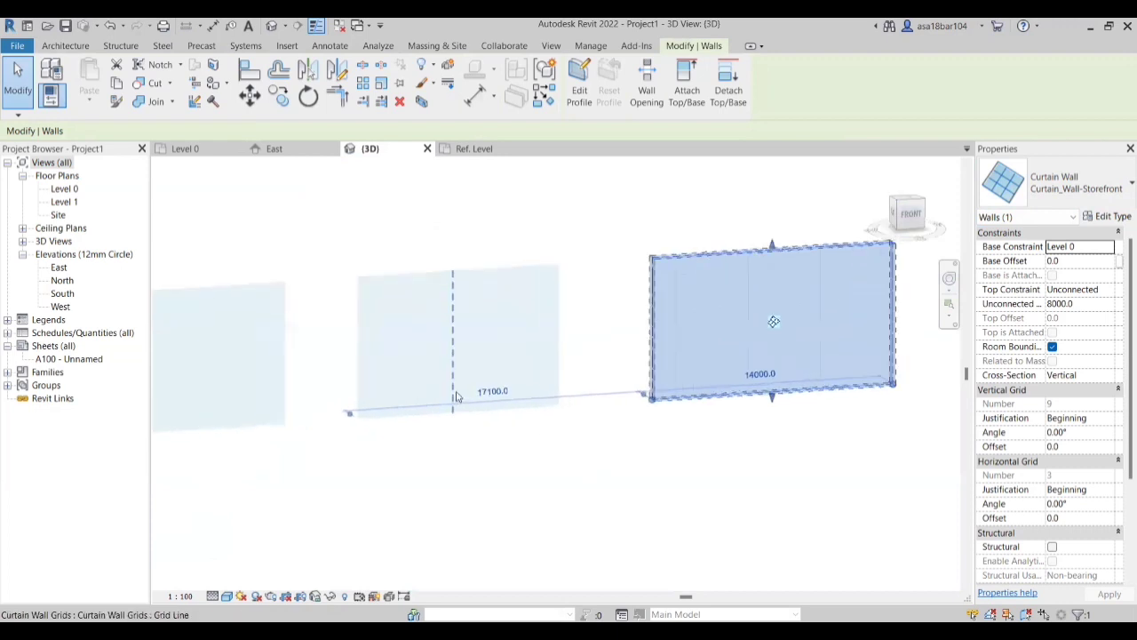
click(536, 518)
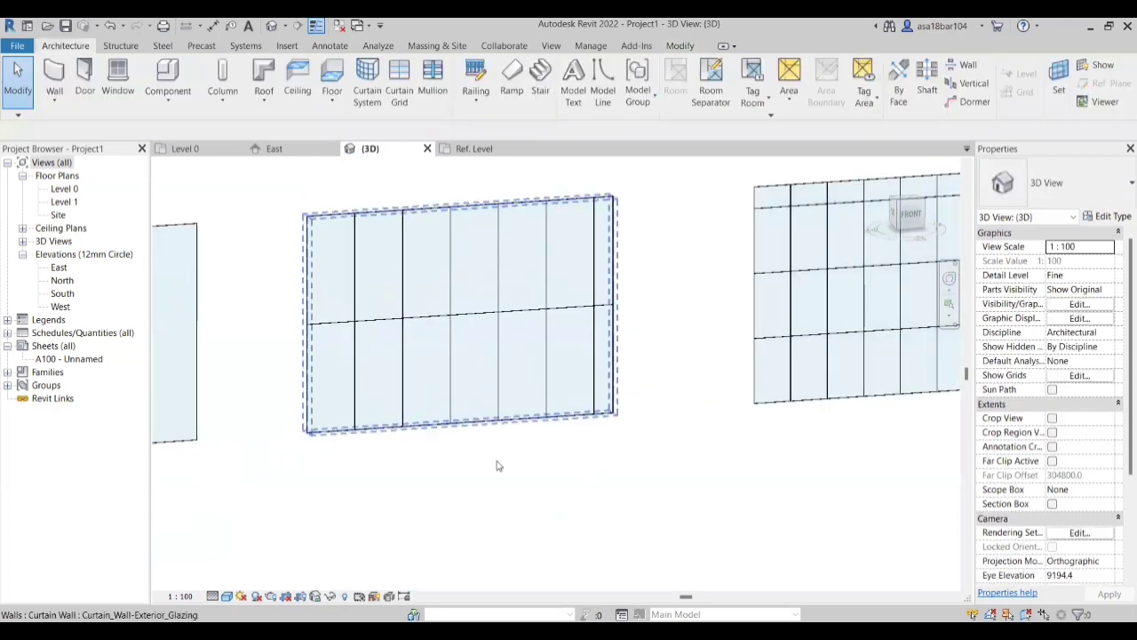
Step: Edit the type of the middle curtain wall, Curtain_Wall-Exterior_Glazing, and apply a vertical grid spacing of 1230 mm
shift+middle_drag(497, 465, 453, 381)
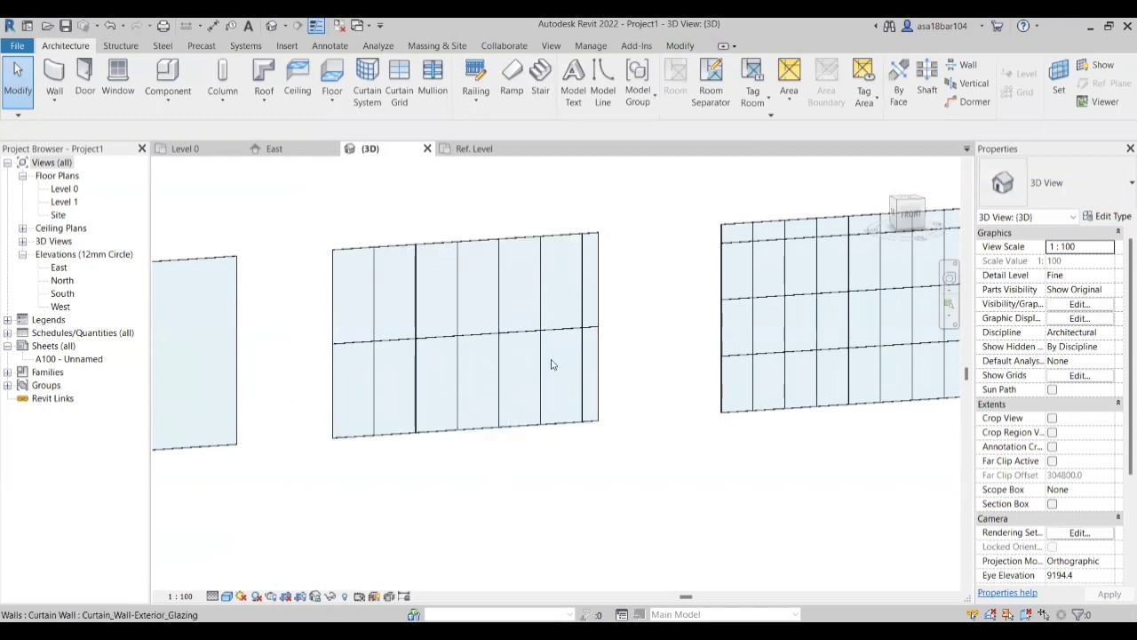
click(449, 242)
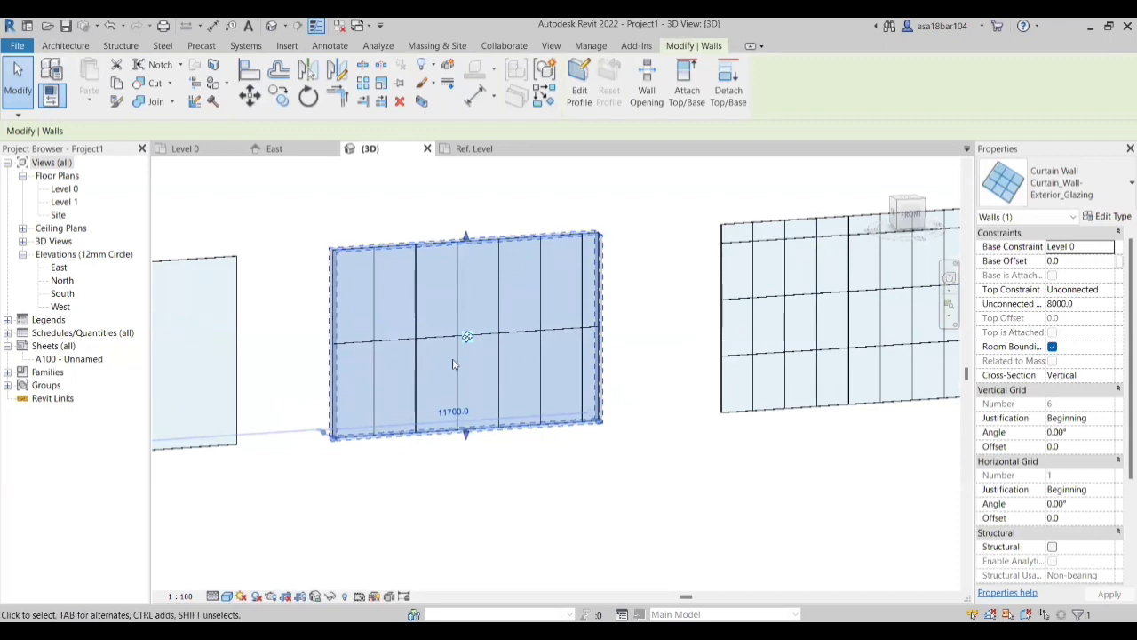
scroll(438, 341, down, 1)
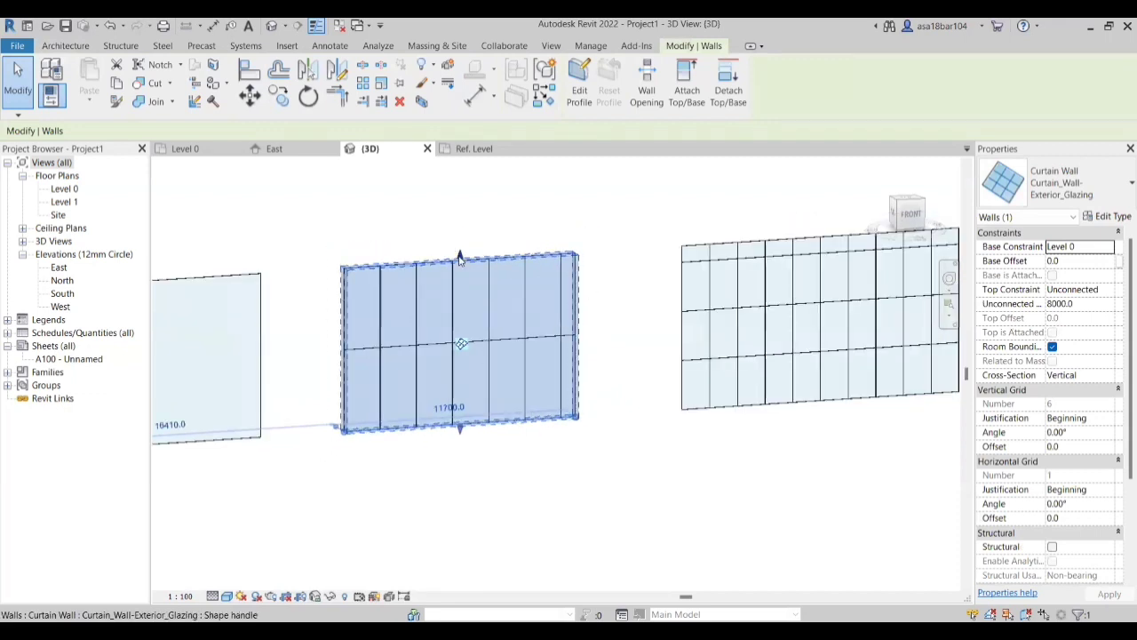
scroll(412, 451, down, 1)
scroll(478, 328, up, 1)
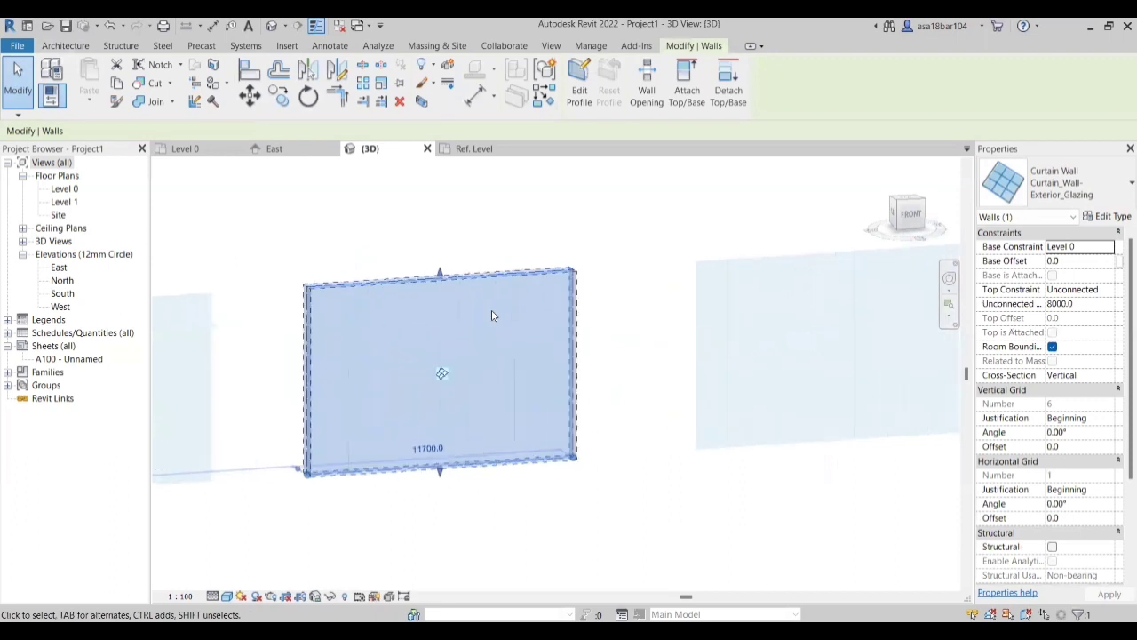
scroll(311, 350, down, 1)
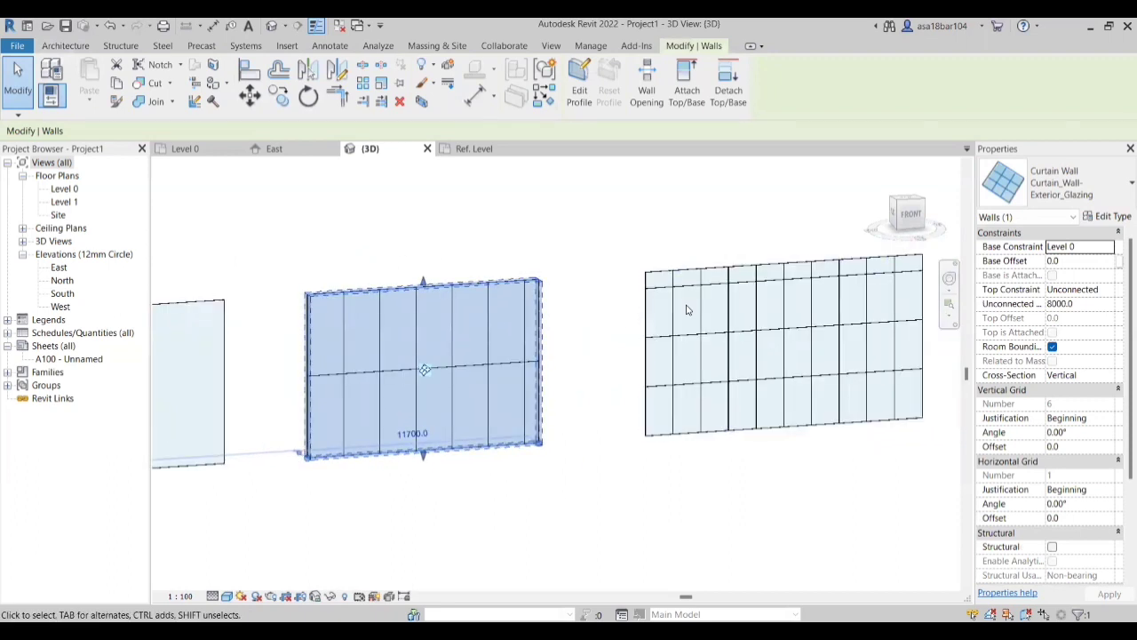
click(1113, 216)
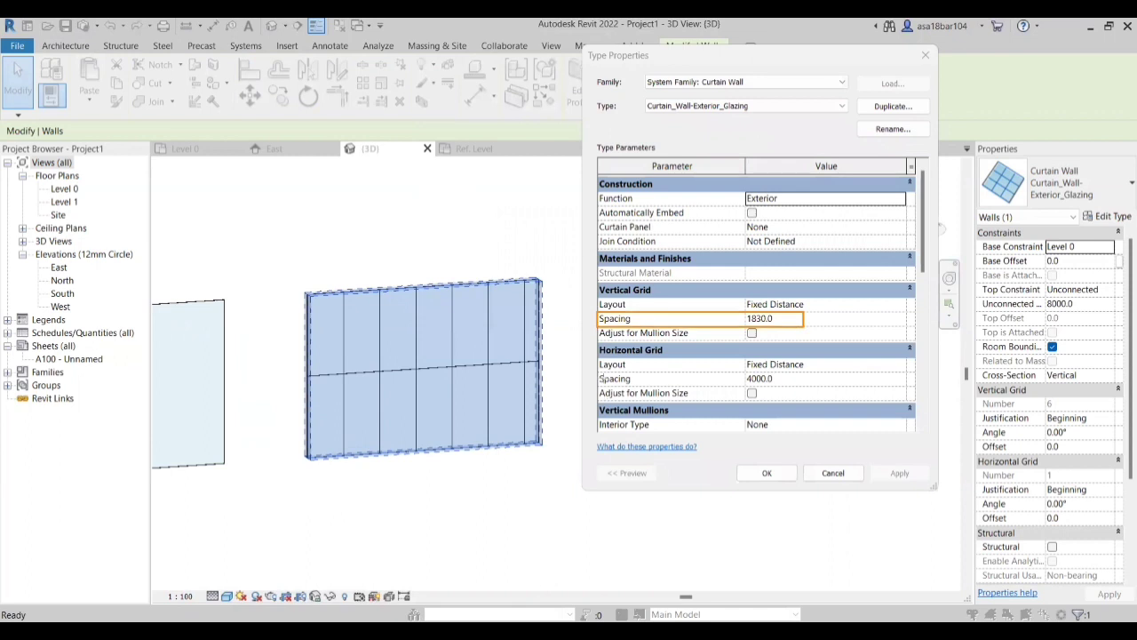
mouse_move(596, 374)
mouse_down()
mouse_move(816, 398)
mouse_move(817, 387)
mouse_up()
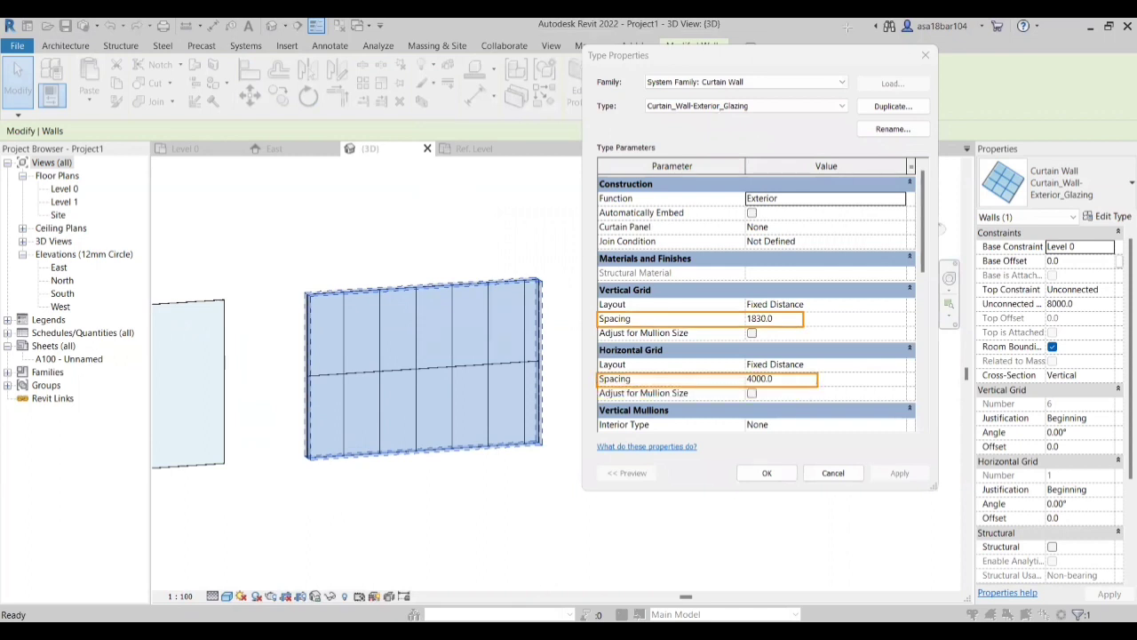
click(753, 319)
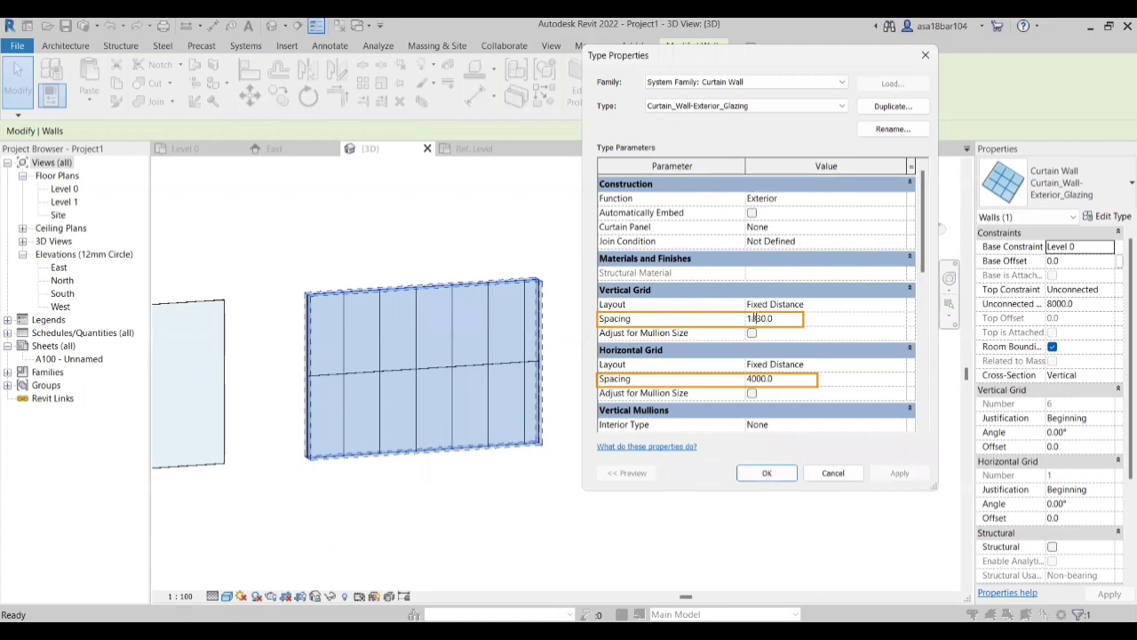
click(900, 473)
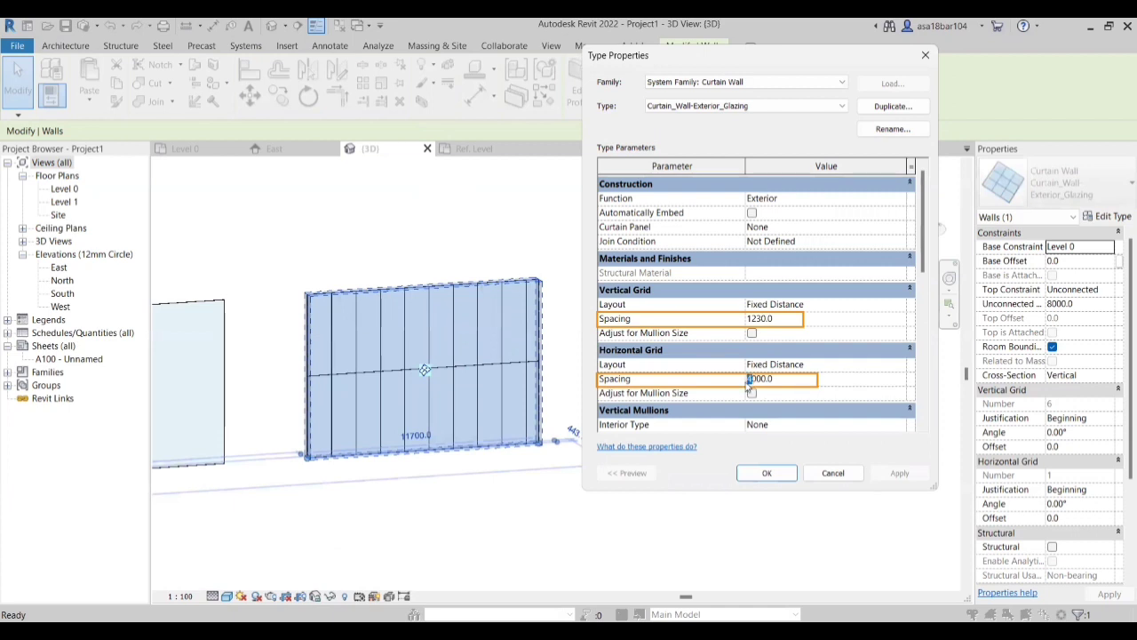
Step: Set the horizontal grid spacing of the Curtain_Wall-Exterior_Glazing type to 2000 mm and accept the type changes
text(2)
click(896, 472)
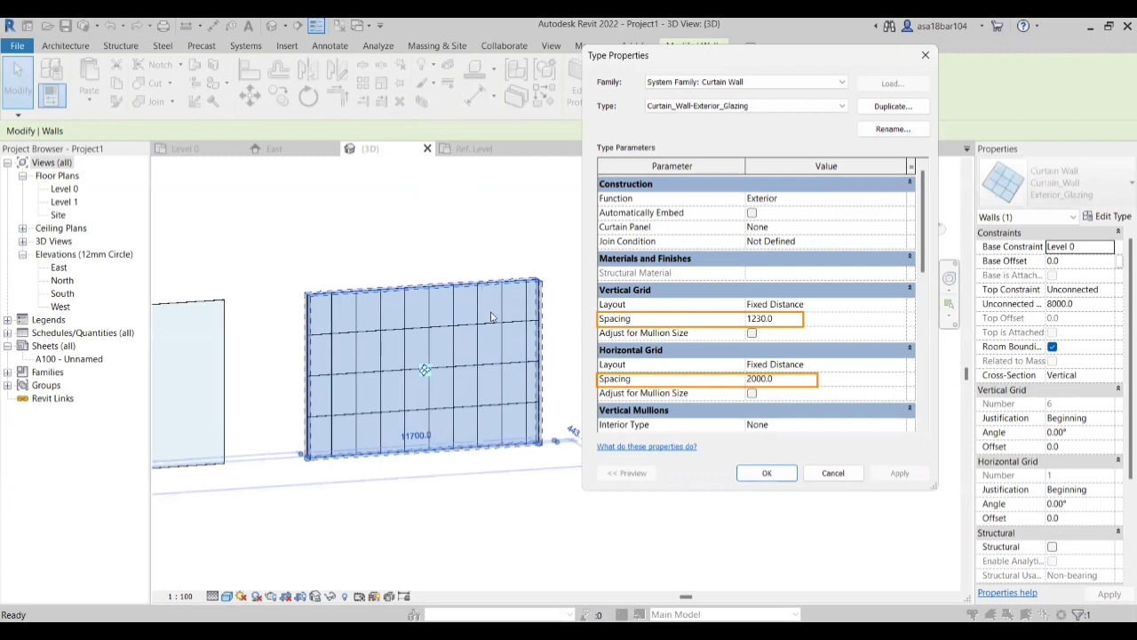
click(769, 473)
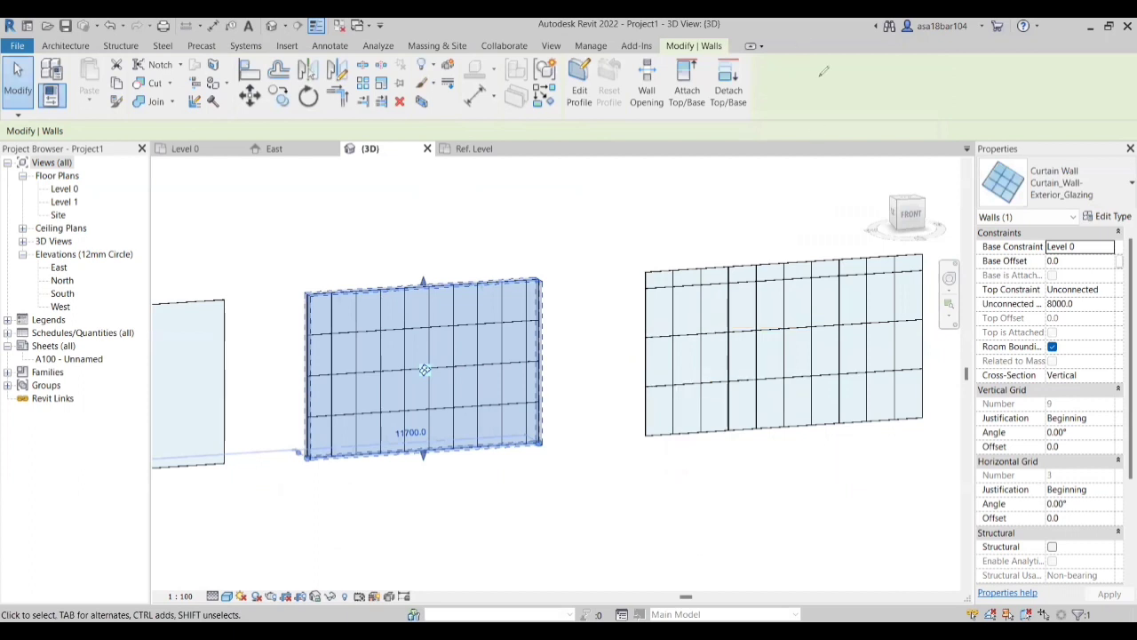
Step: Set the exterior glazing wall's vertical grid angle to 30° and horizontal grid angle to 45°, and deselect the wall
scroll(322, 451, up, 4)
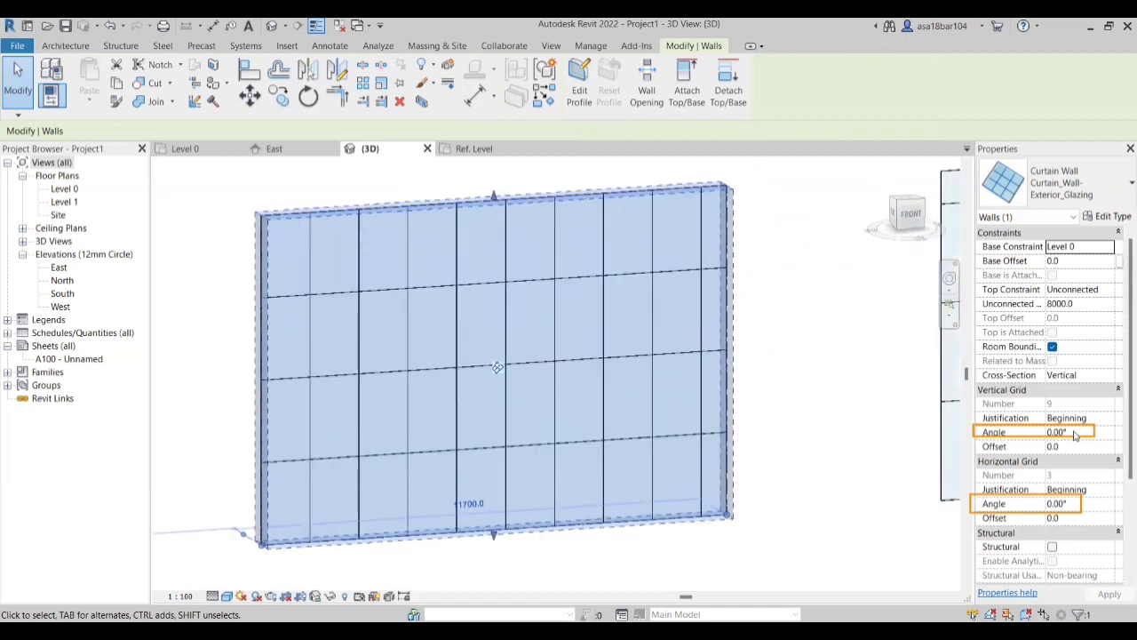
click(1038, 434)
text(30)
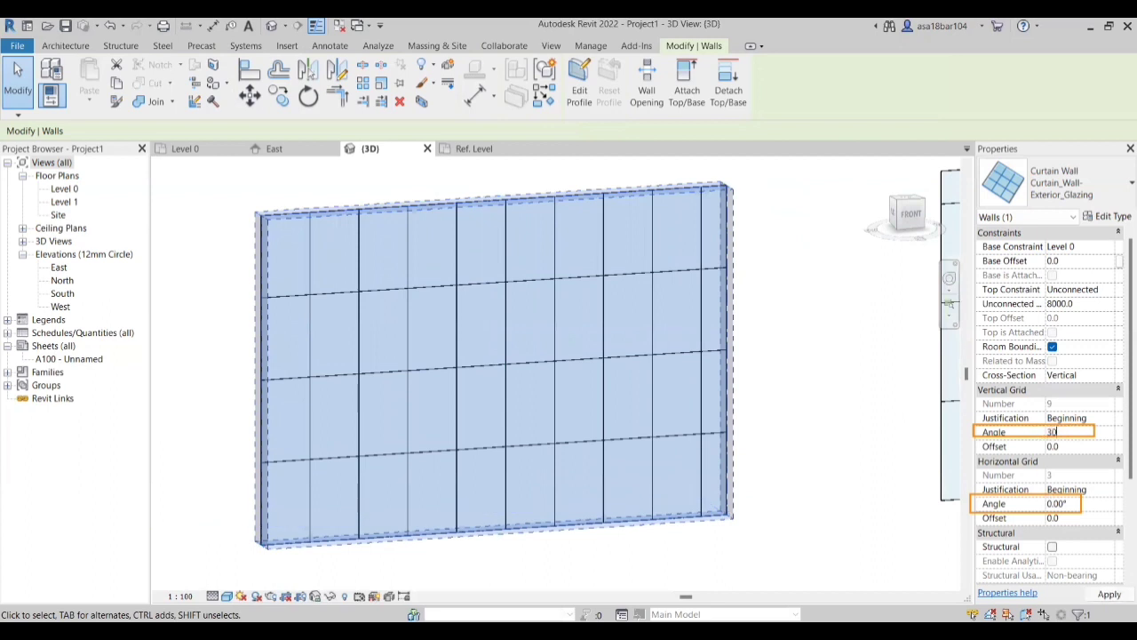
key(Return)
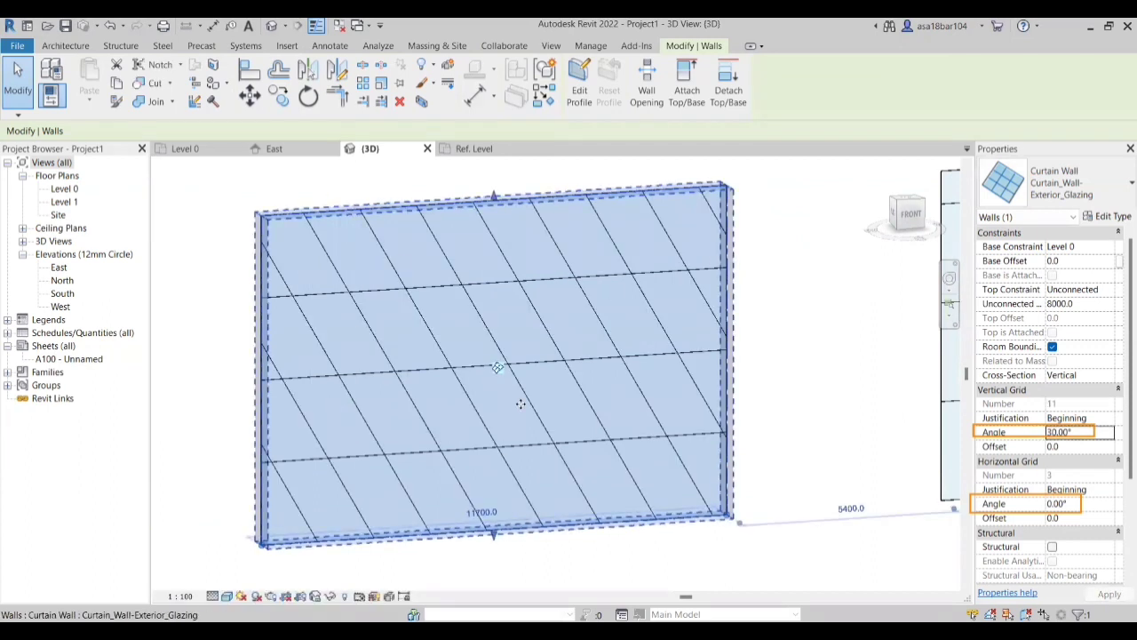
click(1073, 503)
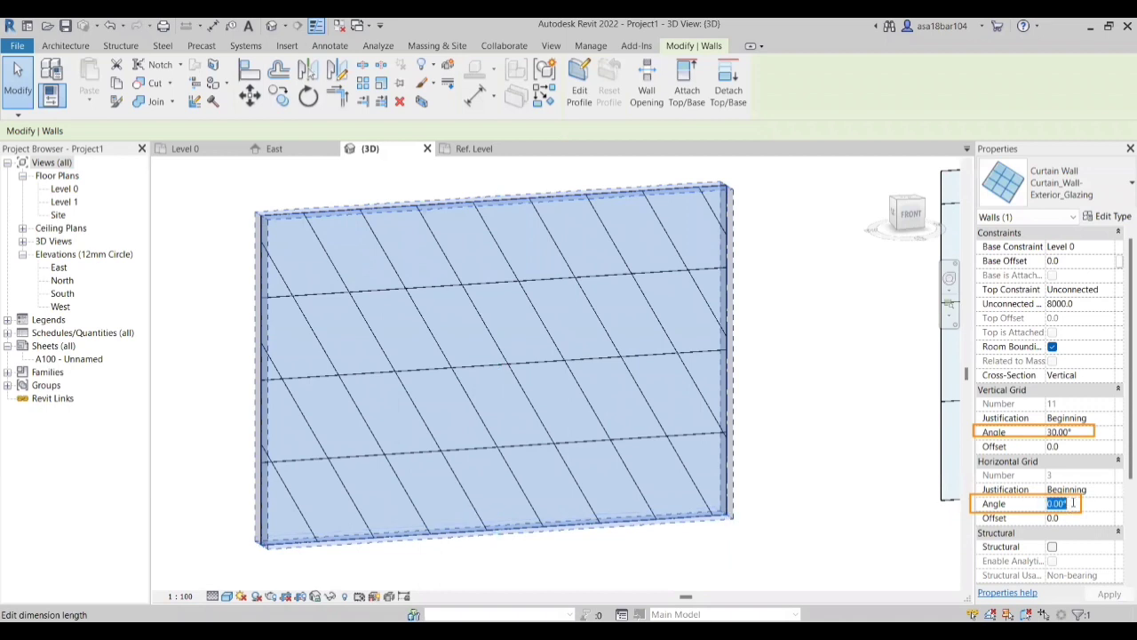
text(45)
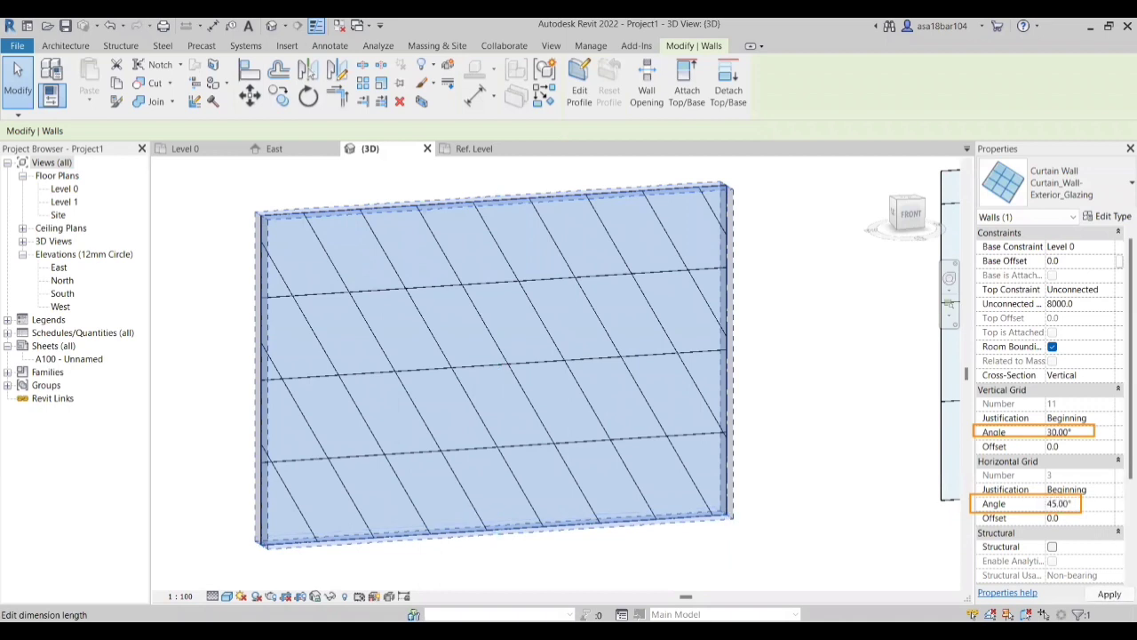
click(1110, 594)
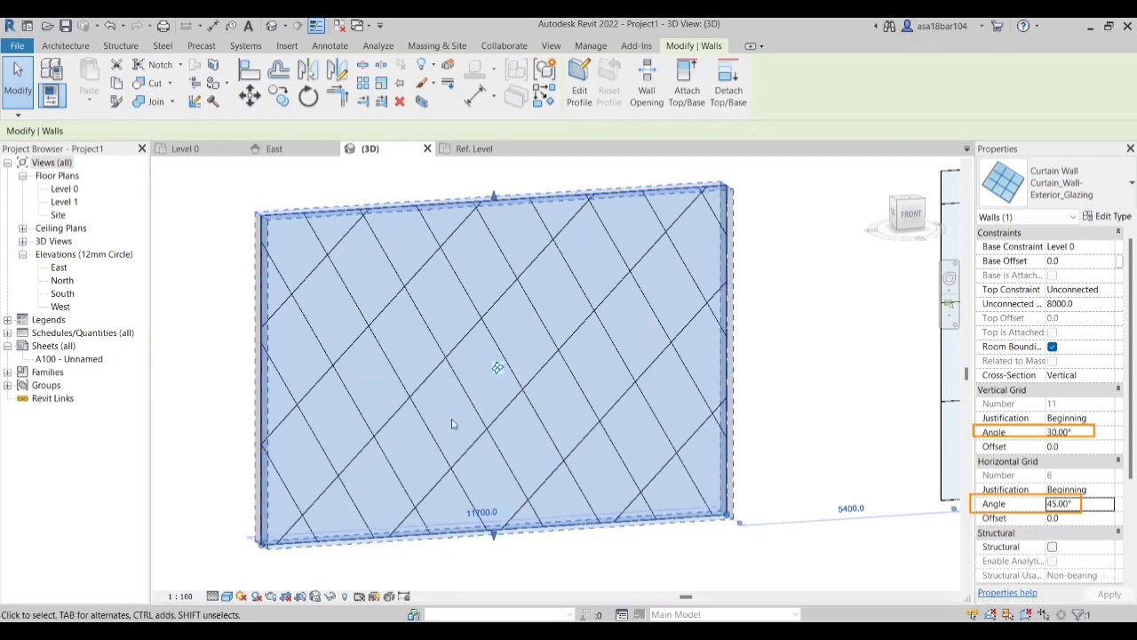
scroll(467, 435, down, 2)
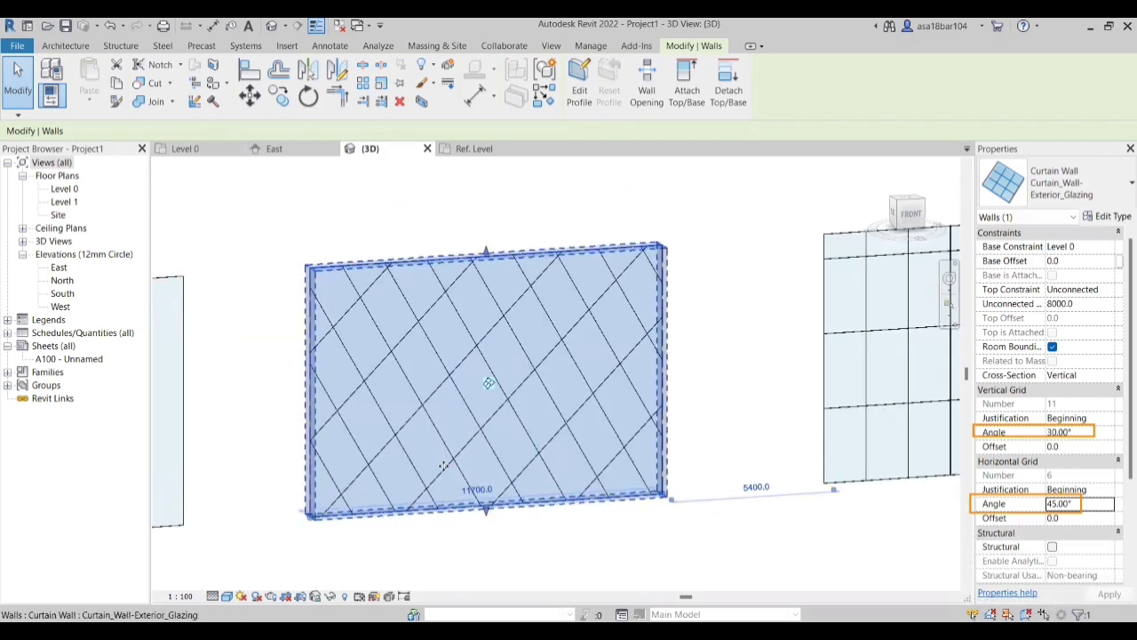
click(381, 199)
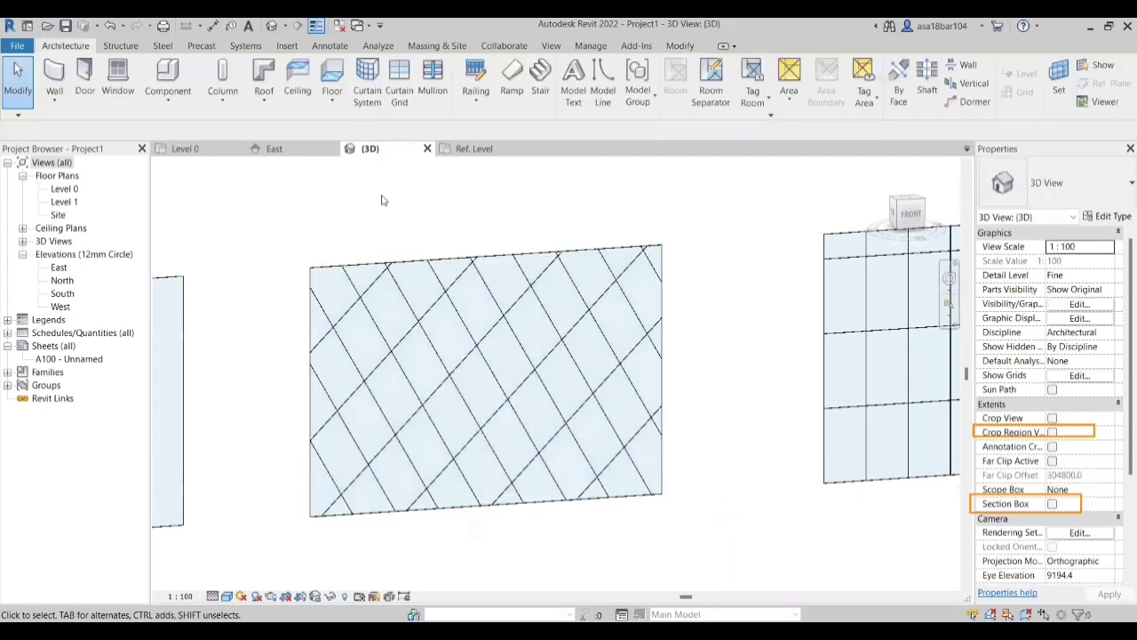
shift+middle_drag(569, 337, 622, 472)
scroll(596, 310, down, 4)
shift+middle_drag(447, 444, 480, 449)
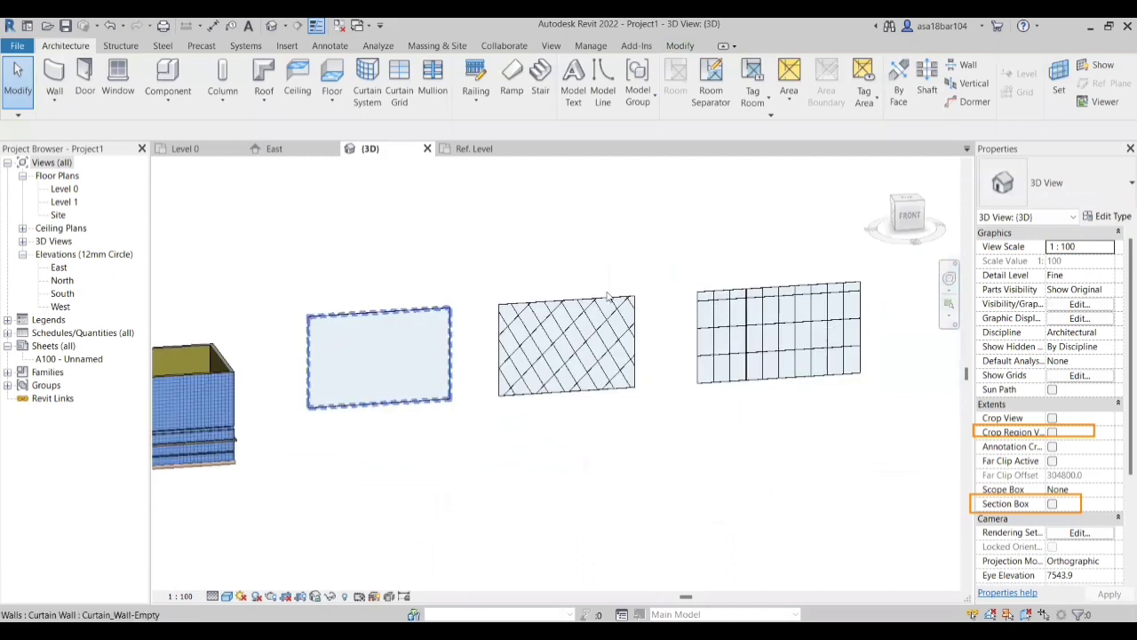